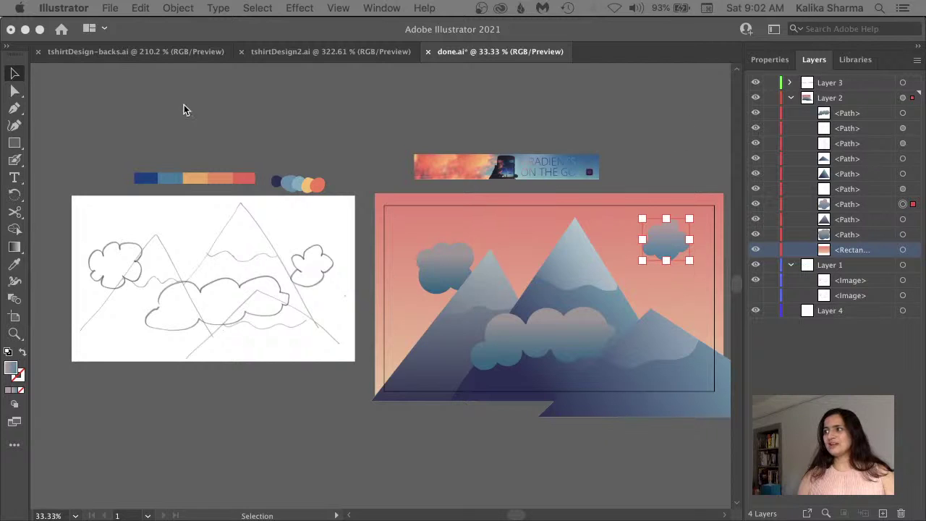
{"action": "left_click", "coordinate": [390, 122]}
{"action": "left_click", "coordinate": [374, 129]}
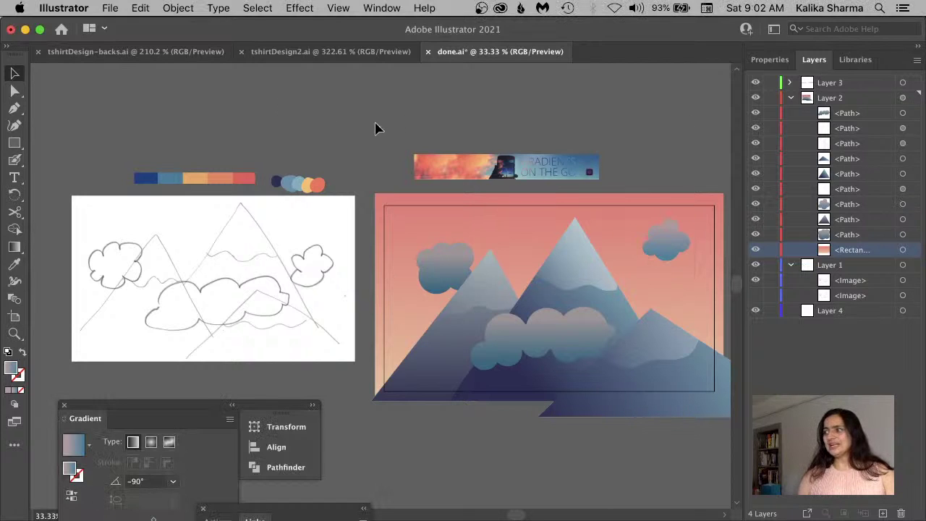
{"action": "left_click", "coordinate": [313, 284]}
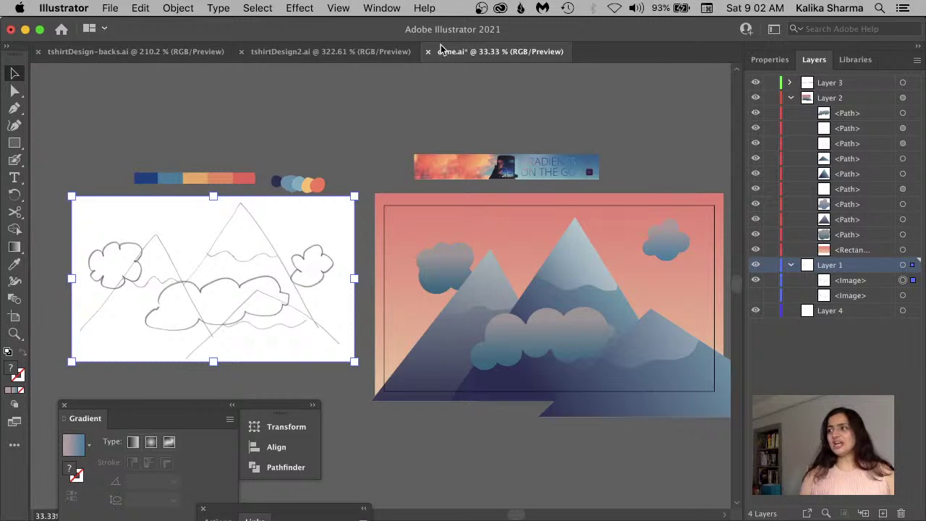
{"action": "left_click", "coordinate": [375, 129]}
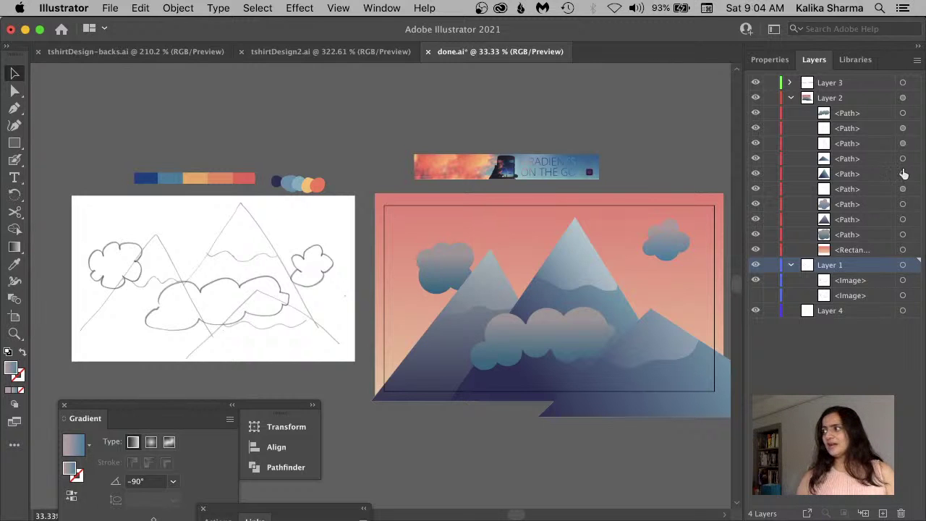
Switch to Chrome, view the Ai landscape design document from the Ai-sketchToLandscape Drive folder, and return to the folder
{"action": "mouse_move", "coordinate": [333, 513]}
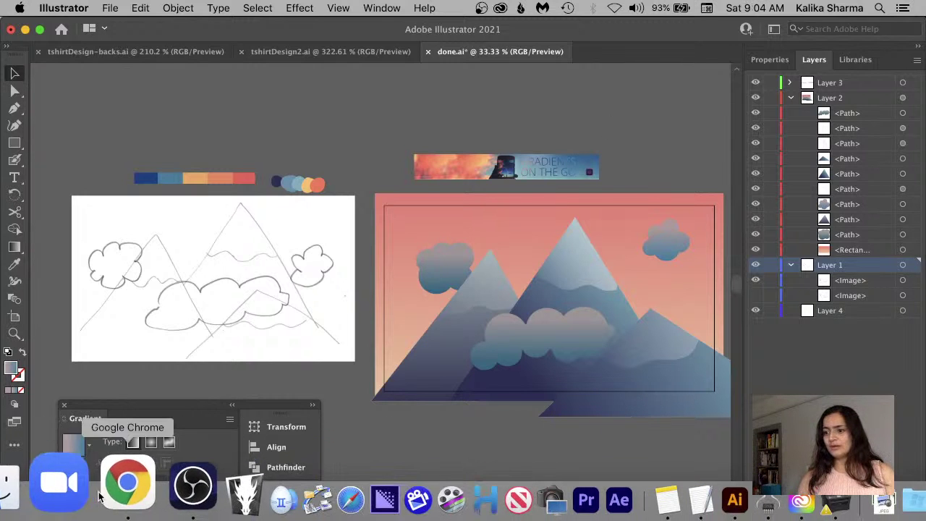
{"action": "left_click", "coordinate": [129, 492]}
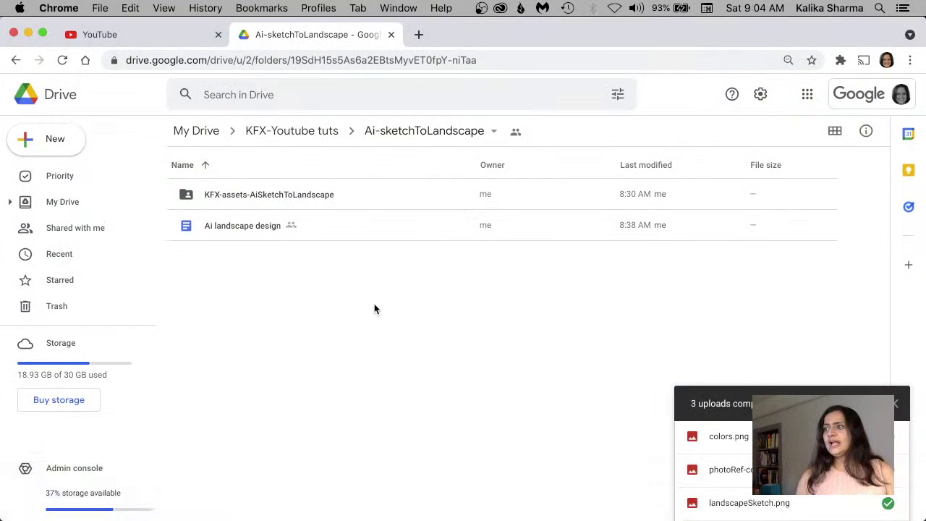
{"action": "left_click", "coordinate": [313, 201]}
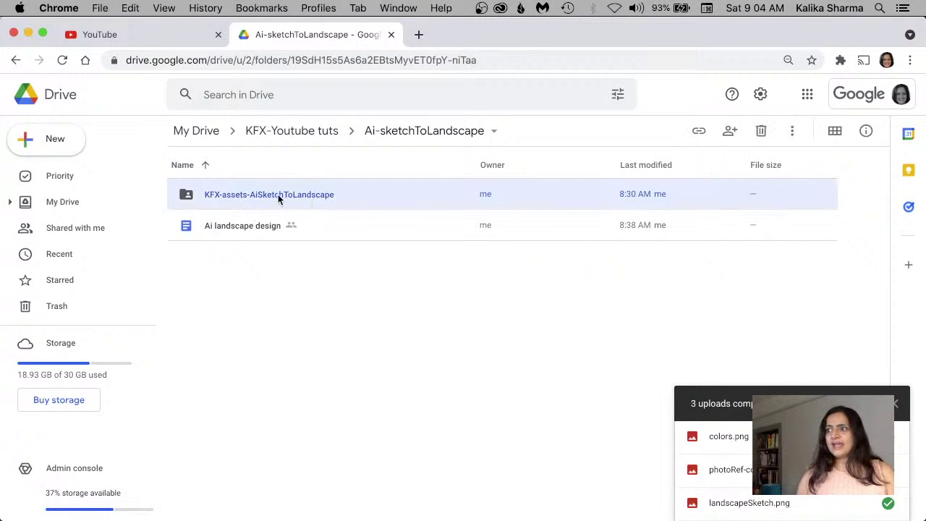
{"action": "left_click", "coordinate": [238, 230]}
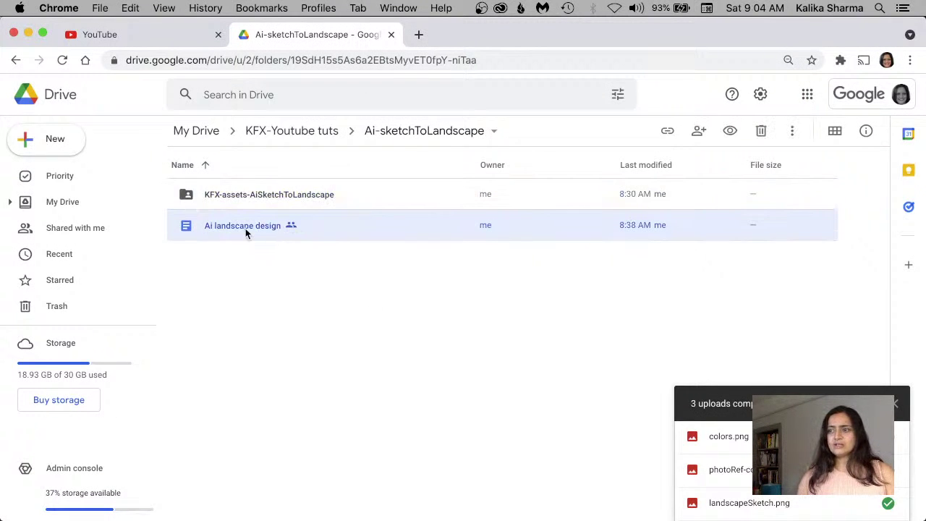
{"action": "double_click", "coordinate": [245, 228]}
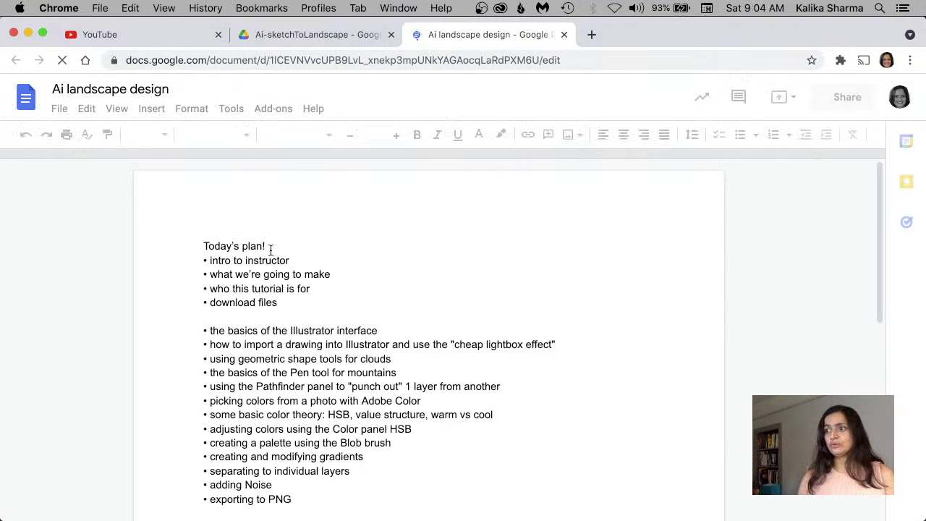
{"action": "left_click", "coordinate": [313, 38]}
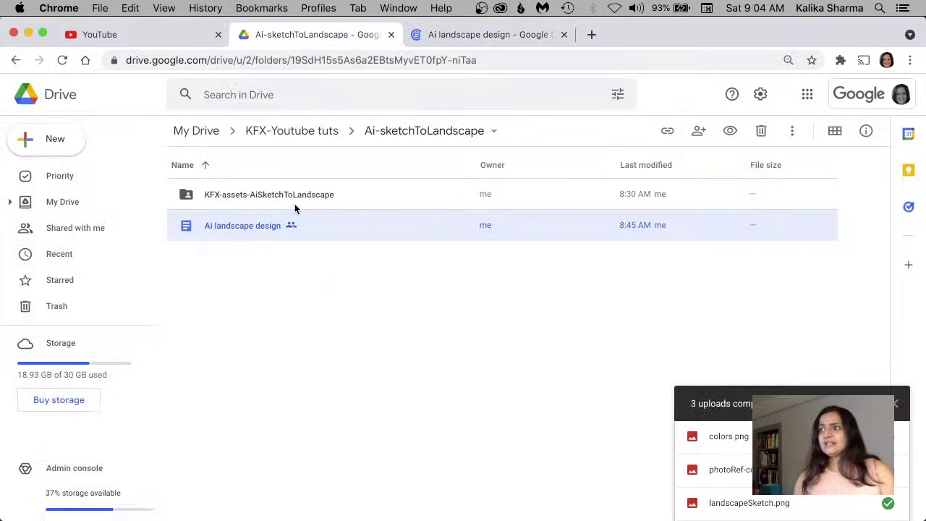
{"action": "left_click", "coordinate": [297, 198]}
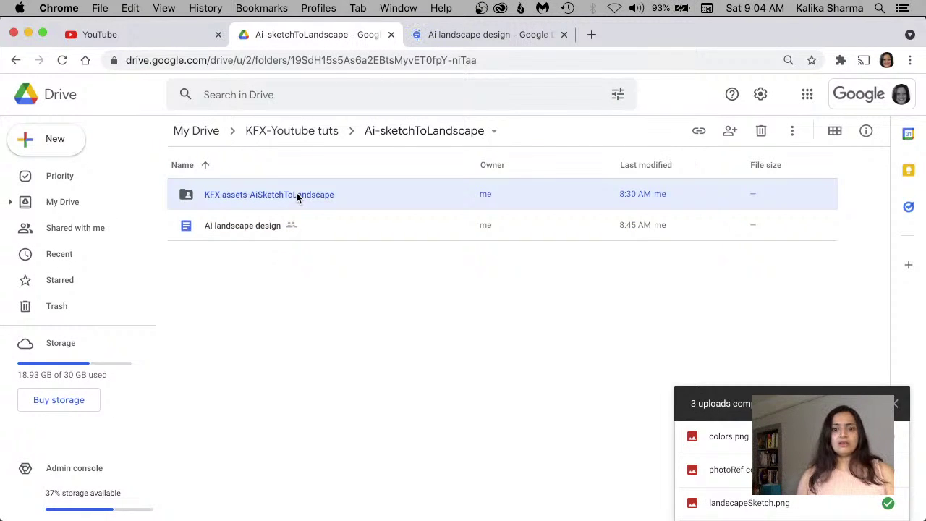
{"action": "right_click", "coordinate": [297, 192]}
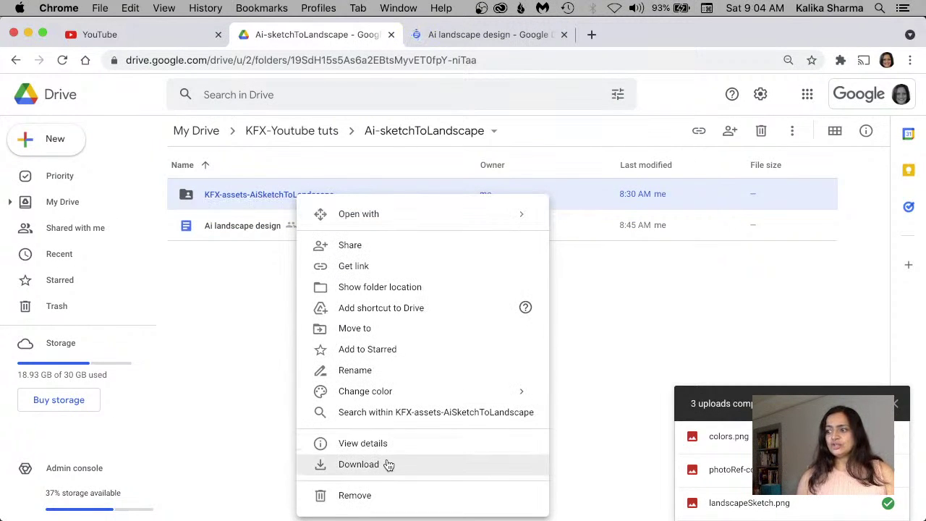
{"action": "left_click", "coordinate": [255, 372]}
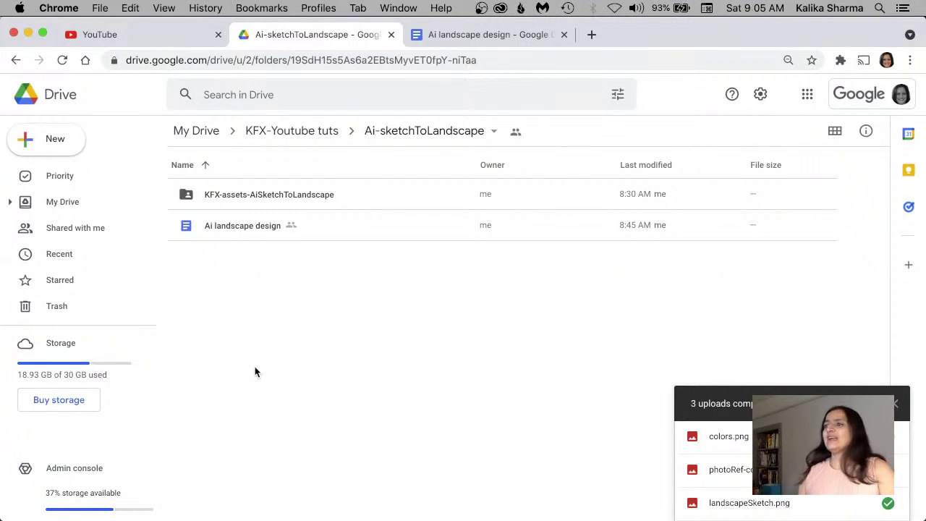
Download the KFX-assets-AiSketchToLandscape folder from Drive and save it to the Desktop
{"action": "left_click", "coordinate": [254, 196]}
{"action": "right_click", "coordinate": [273, 195]}
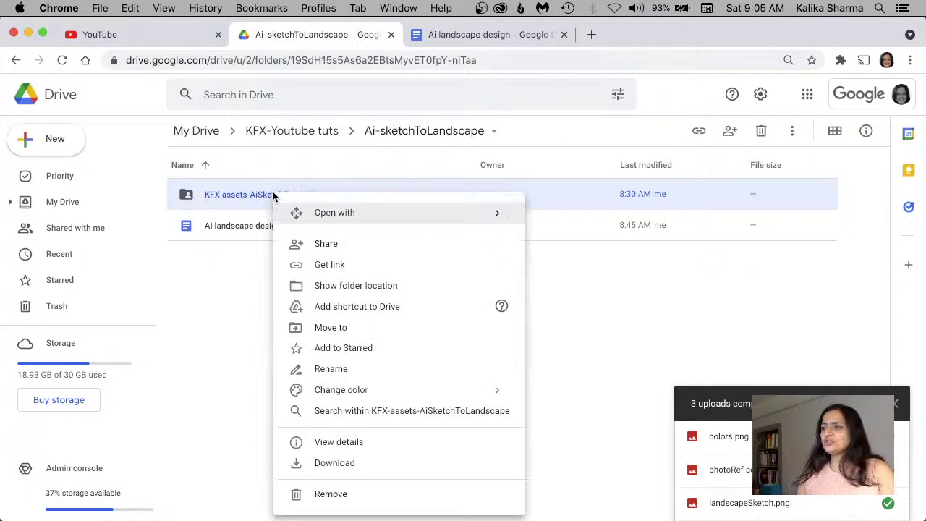
{"action": "left_click", "coordinate": [343, 463]}
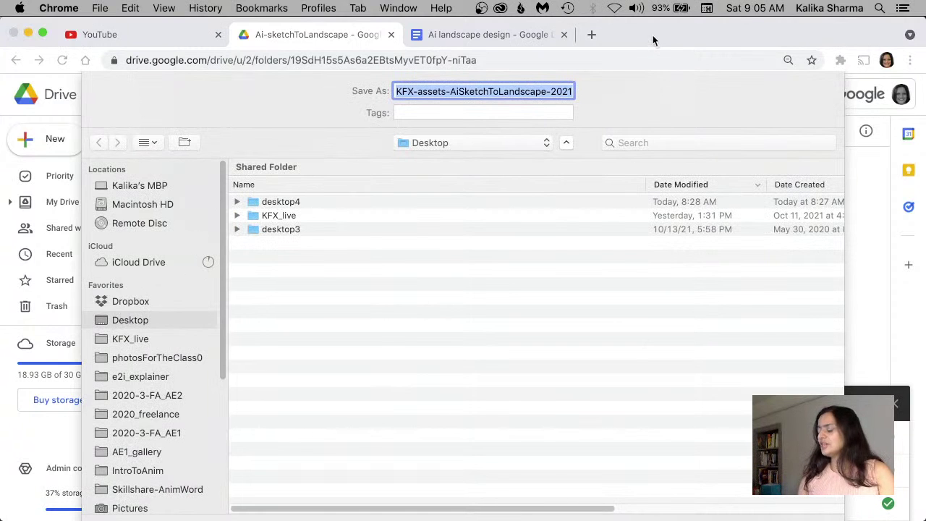
{"action": "key", "text": "Return"}
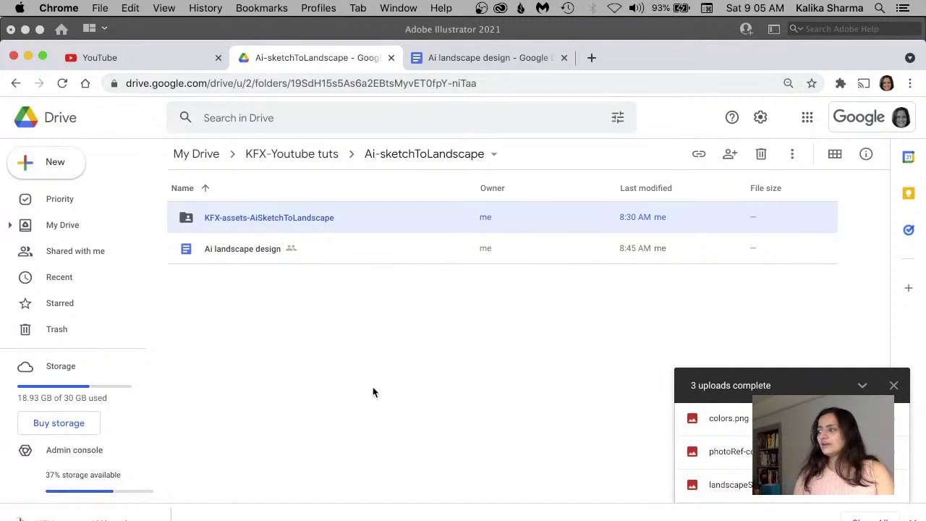
Switch to Finder, extract the downloaded KFX-assets zip archive on the Desktop, and preview landscapeSketch.png in the extracted folder
{"action": "left_click", "coordinate": [28, 56]}
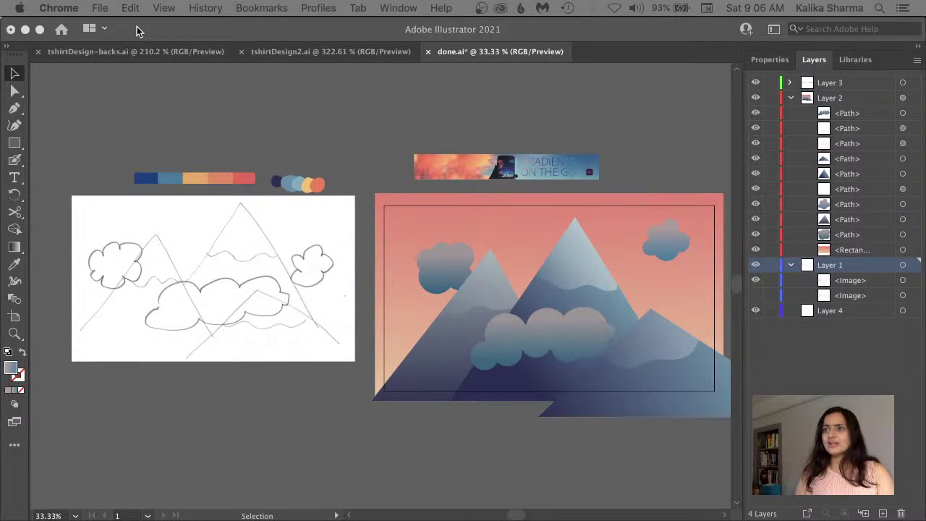
{"action": "left_click", "coordinate": [138, 27]}
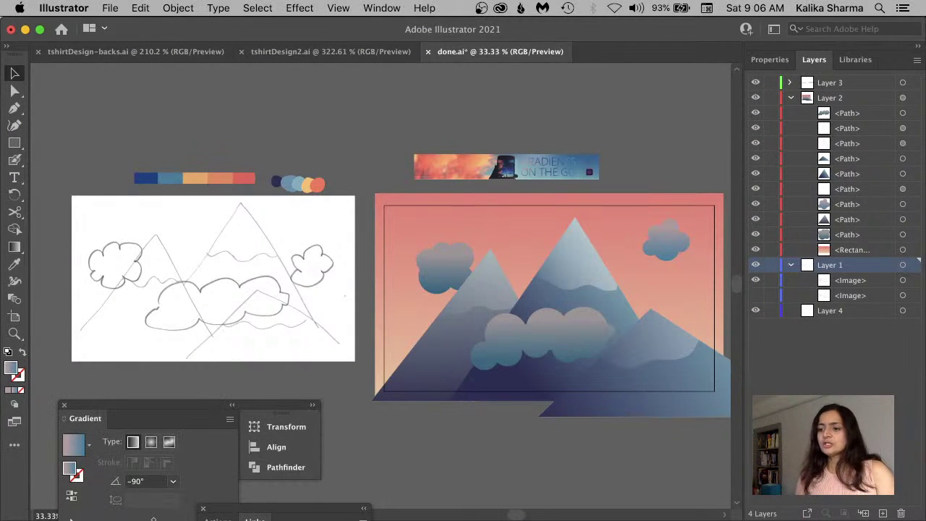
{"action": "left_click", "coordinate": [36, 480]}
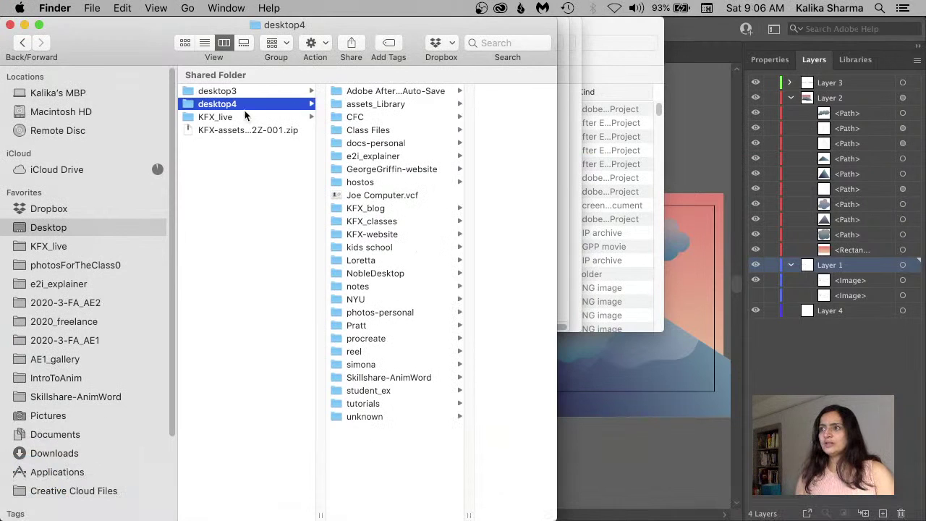
{"action": "left_click", "coordinate": [223, 130]}
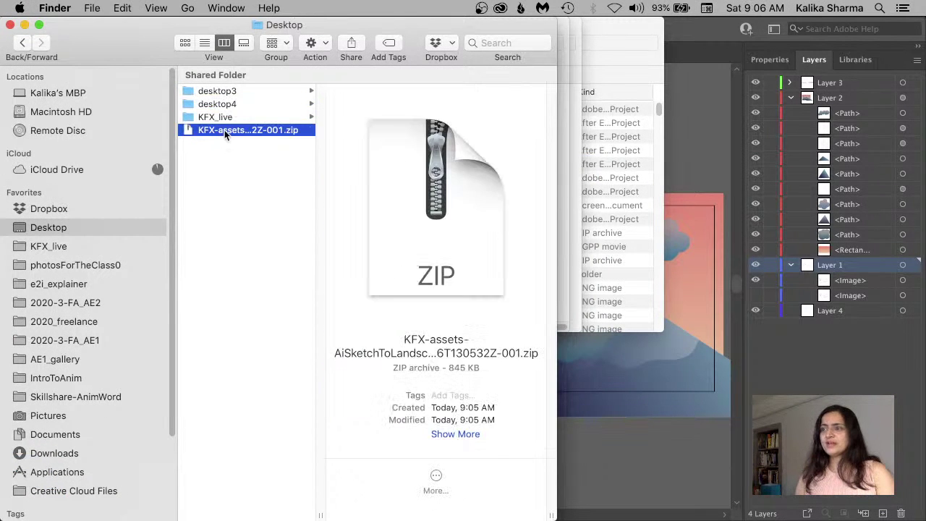
{"action": "double_click", "coordinate": [224, 129]}
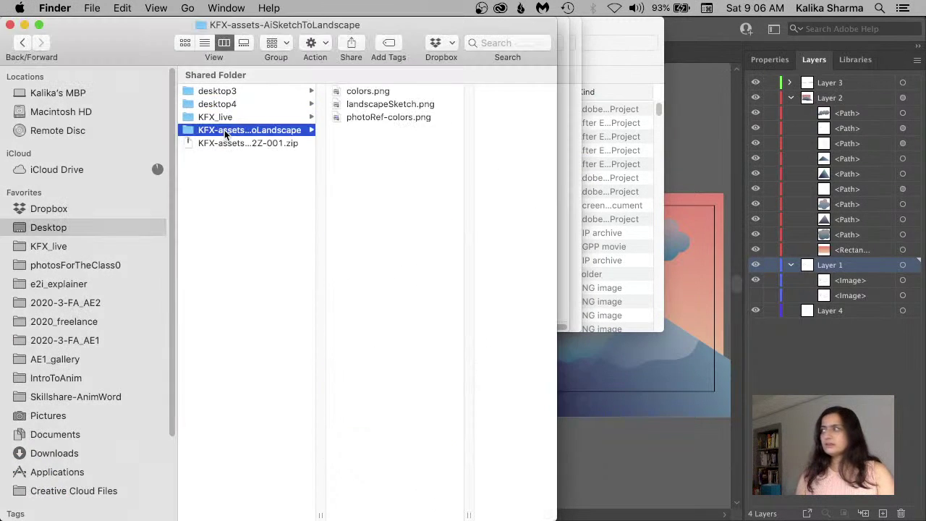
{"action": "left_click", "coordinate": [371, 105]}
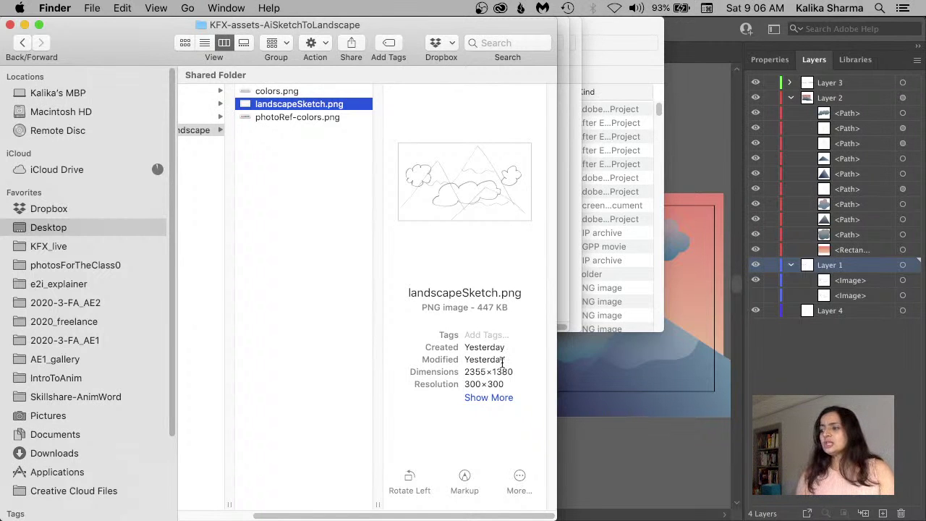
Switch to Illustrator and start a new document using the 1920 x 1080 Art & Illustration preset
{"action": "mouse_move", "coordinate": [413, 518]}
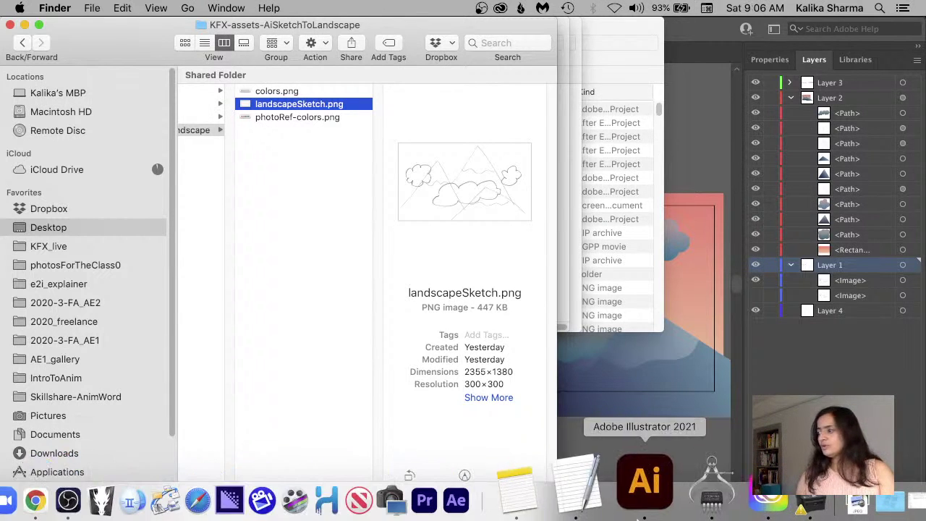
{"action": "left_click", "coordinate": [641, 510]}
{"action": "left_click", "coordinate": [110, 7]}
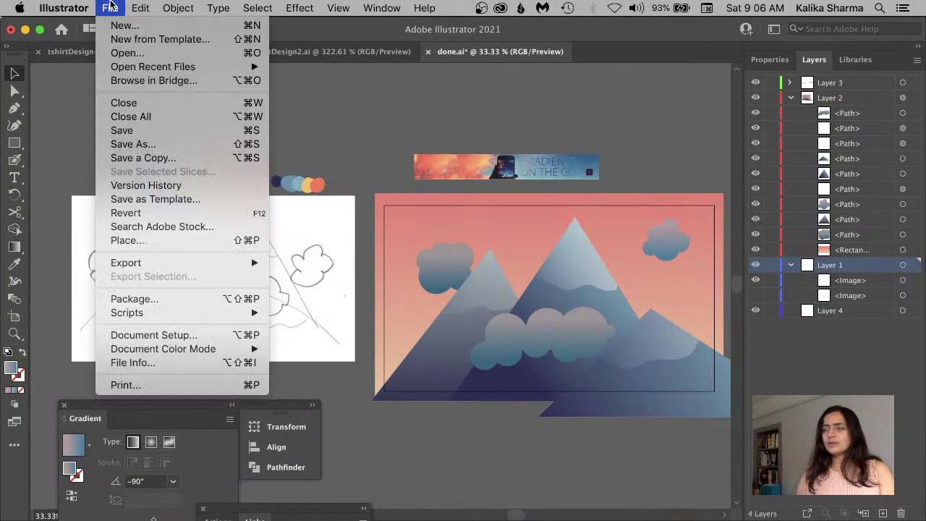
{"action": "left_click", "coordinate": [121, 26]}
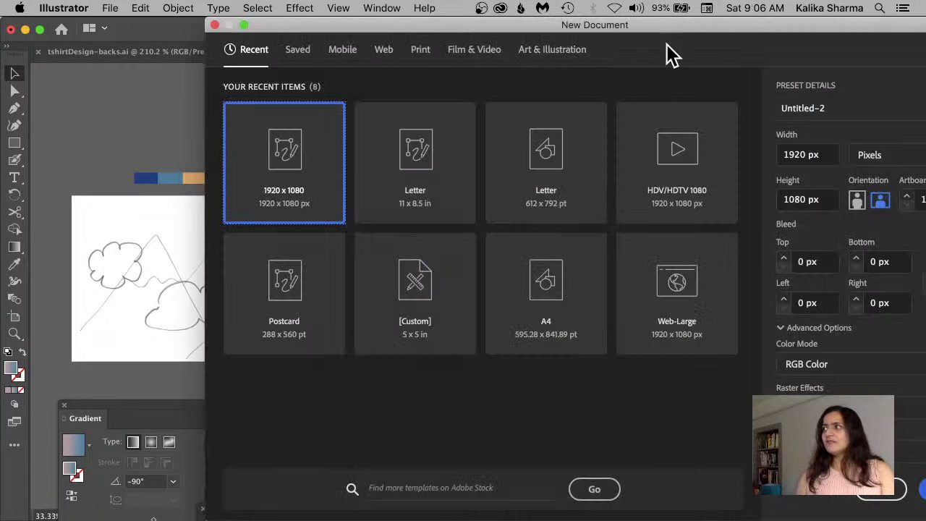
{"action": "left_click_drag", "start_coordinate": [645, 25], "coordinate": [494, 25]}
{"action": "left_click", "coordinate": [413, 55]}
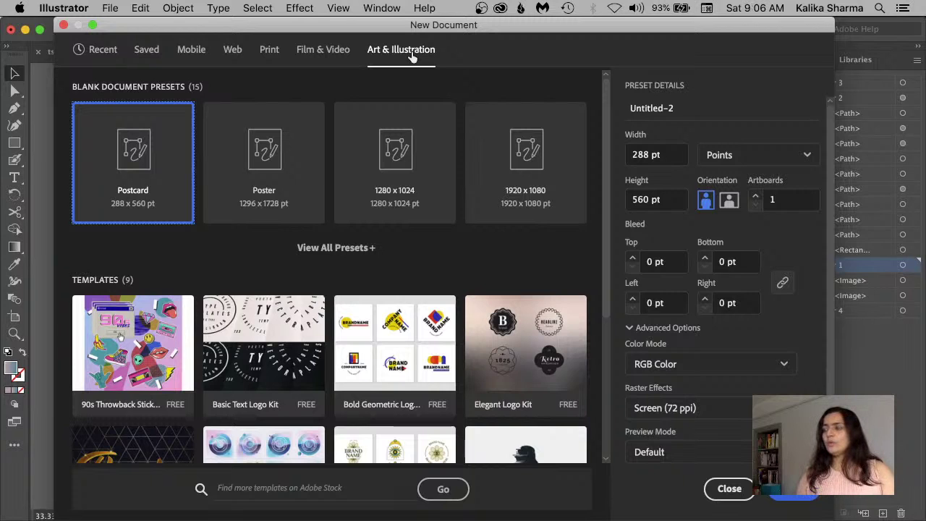
{"action": "left_click", "coordinate": [539, 155]}
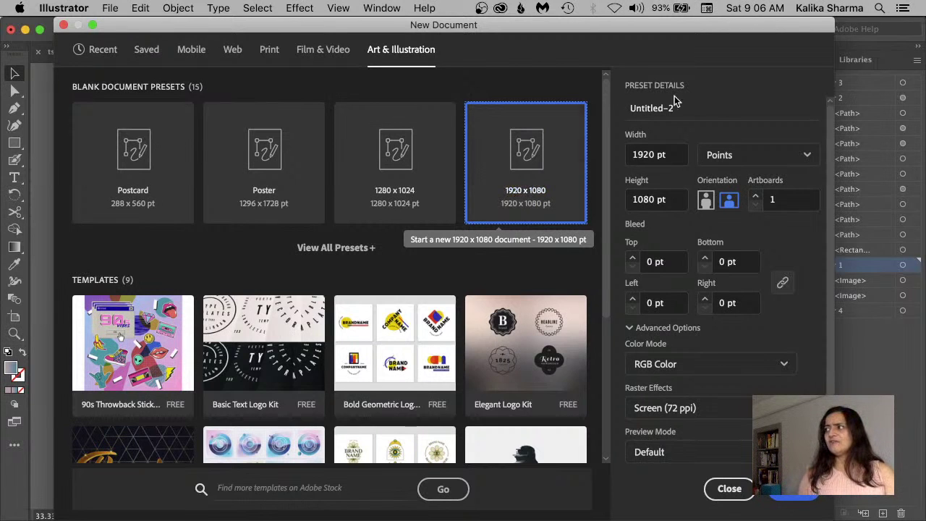
Set the new document's units to Pixels, review its additional settings, and create the document
{"action": "left_click", "coordinate": [733, 155]}
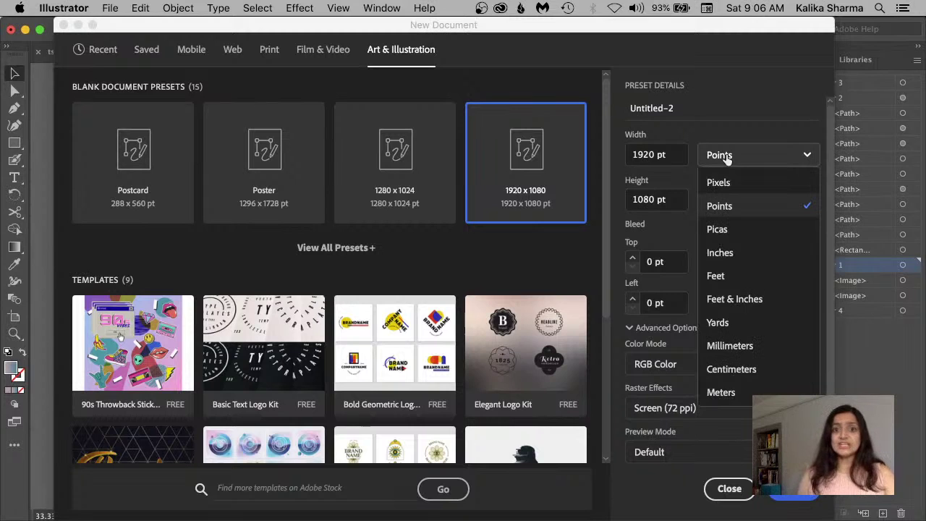
{"action": "left_click", "coordinate": [727, 183]}
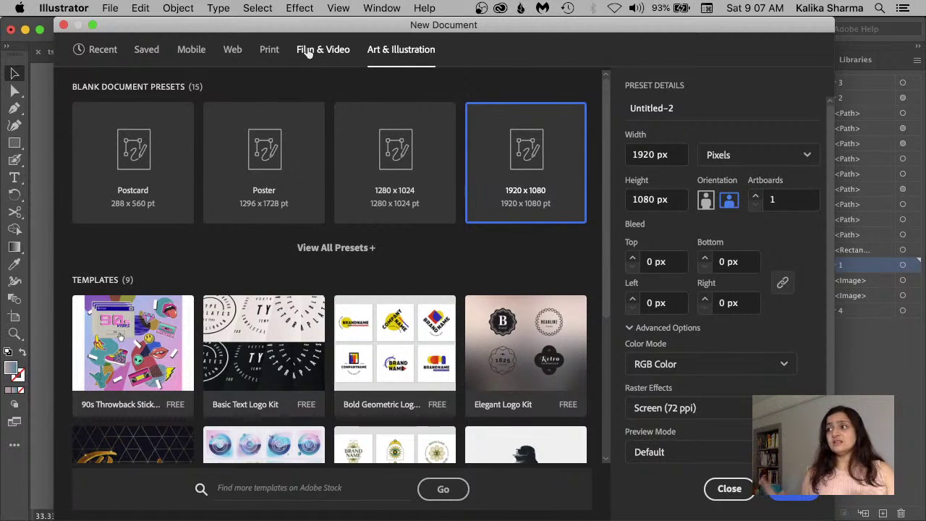
{"action": "left_click", "coordinate": [499, 141]}
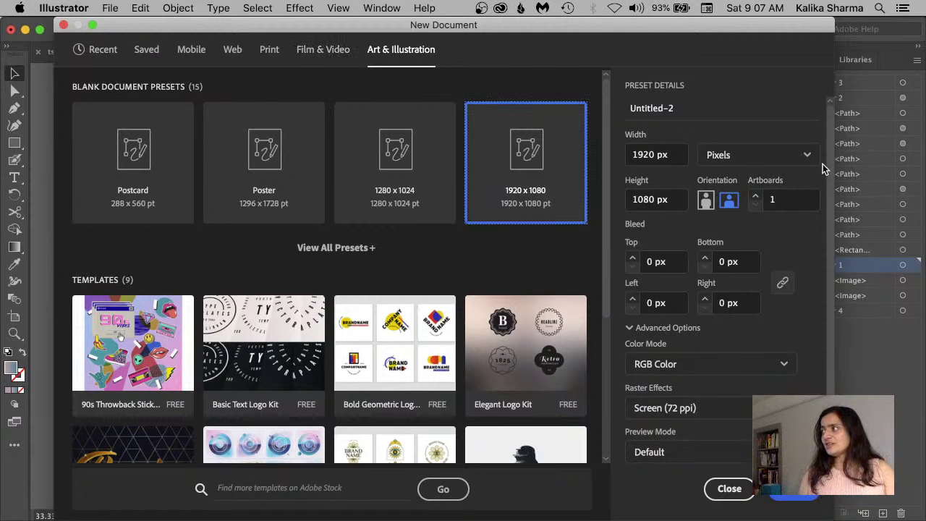
{"action": "scroll", "coordinate": [829, 166], "scroll_direction": "down", "scroll_amount": 2}
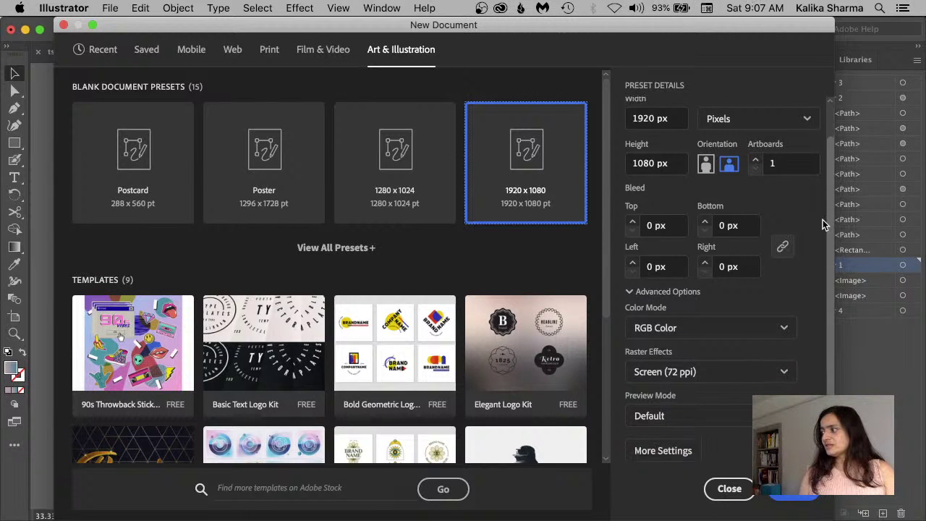
{"action": "left_click", "coordinate": [664, 450]}
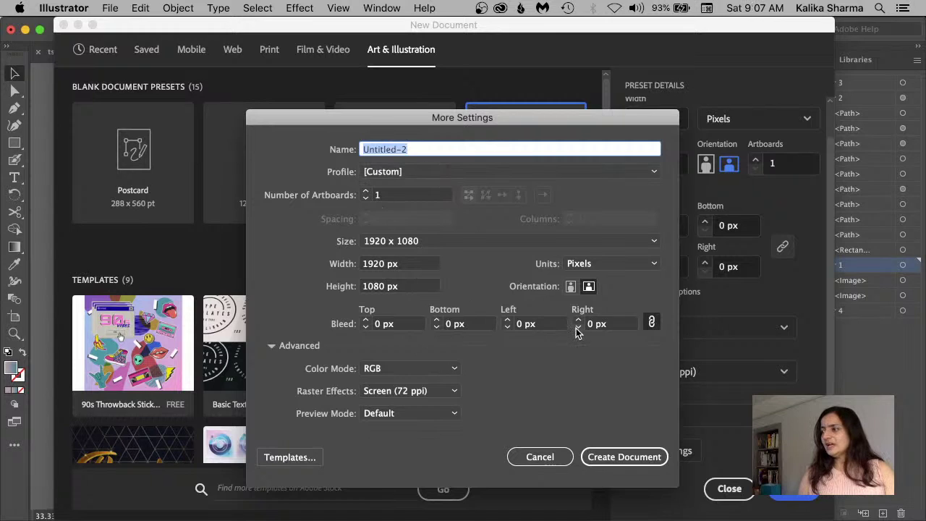
{"action": "left_click", "coordinate": [615, 457]}
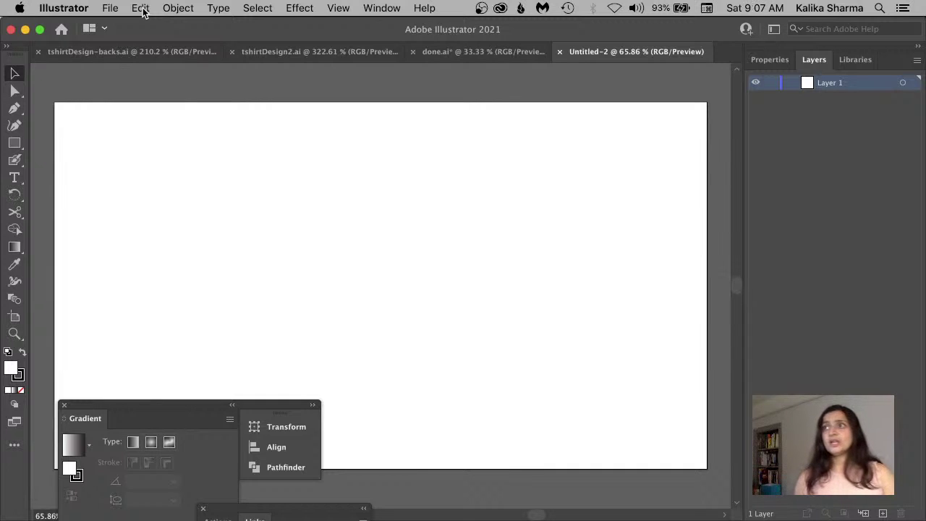
Check which document color mode the new blank document uses
{"action": "left_click", "coordinate": [115, 8]}
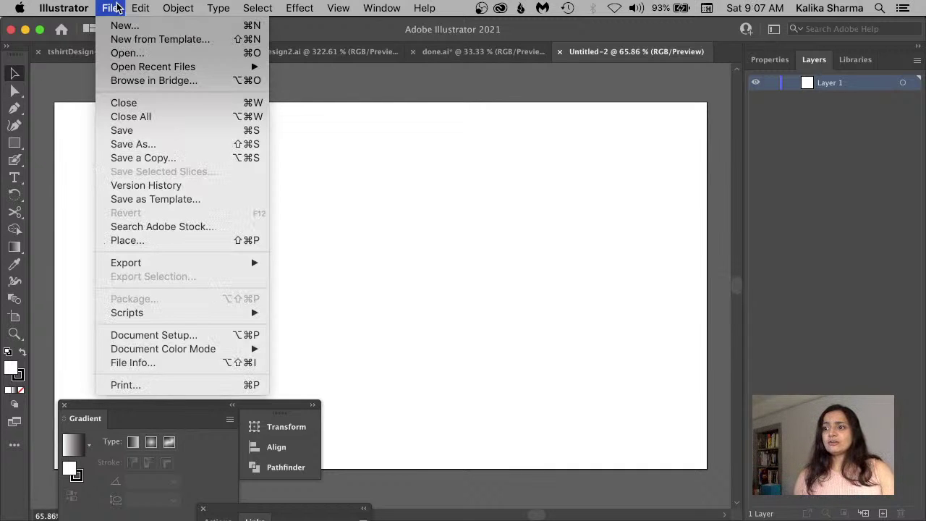
{"action": "mouse_move", "coordinate": [192, 354]}
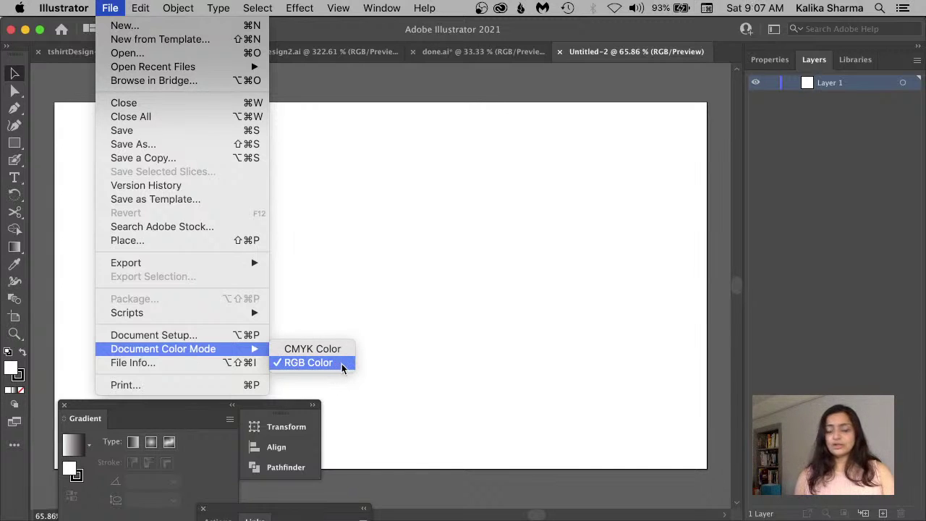
{"action": "left_click", "coordinate": [406, 365]}
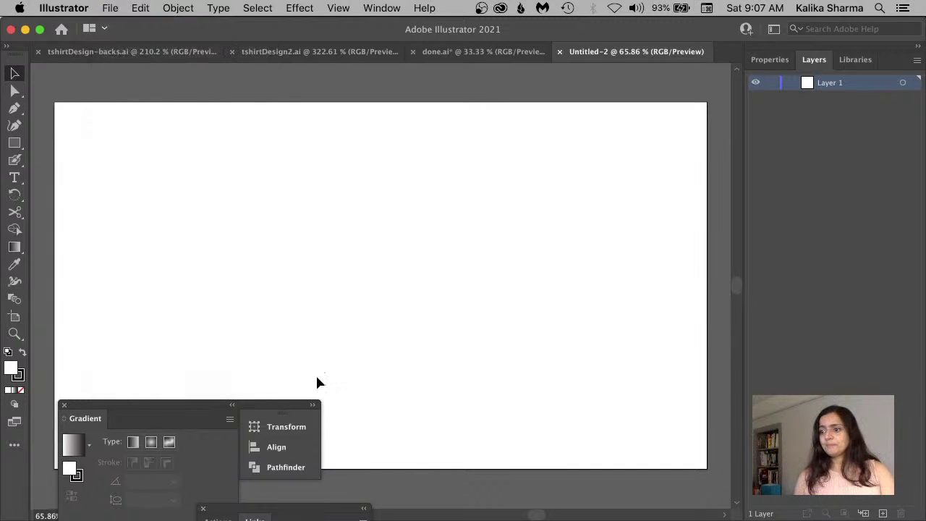
Close the floating Gradient and Links panel groups so they no longer cover the artboard
{"action": "left_click", "coordinate": [63, 405]}
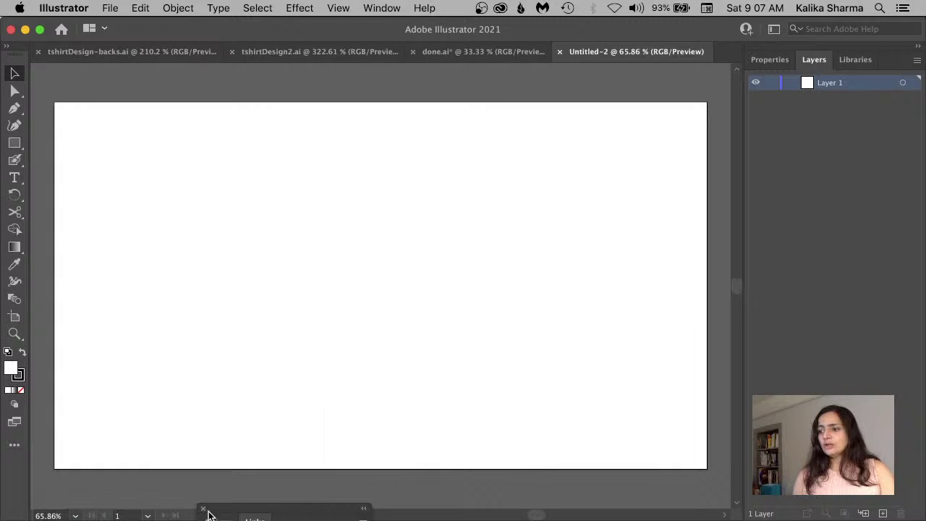
{"action": "left_click_drag", "start_coordinate": [218, 512], "coordinate": [180, 454]}
{"action": "left_click", "coordinate": [178, 452]}
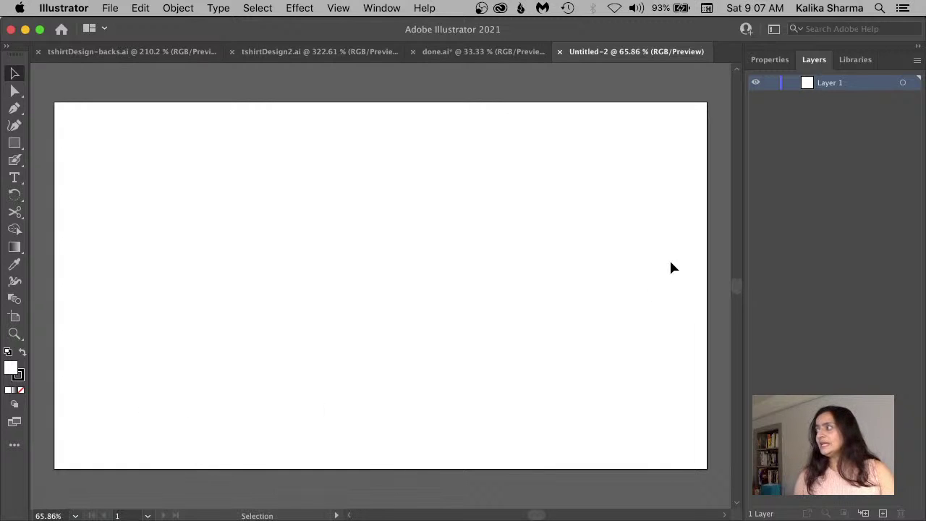
Check which workspace layout is active
{"action": "left_click", "coordinate": [381, 7]}
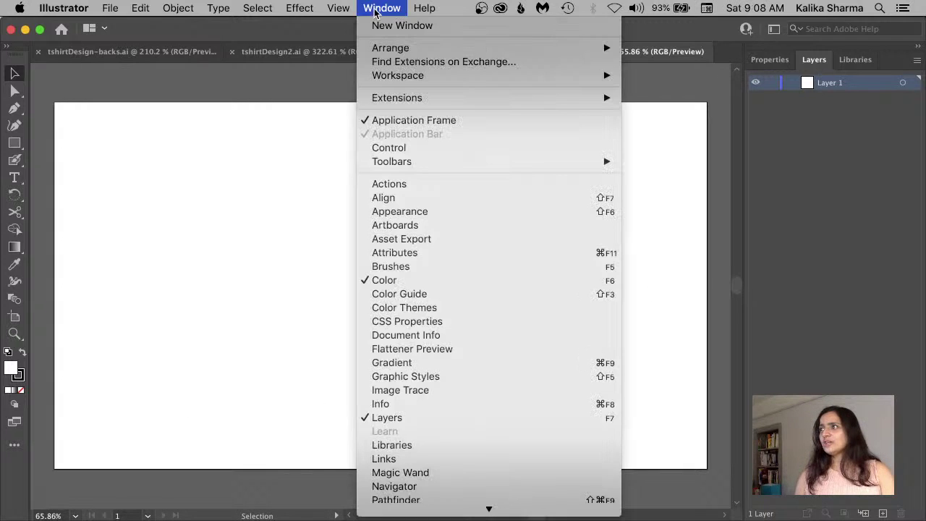
{"action": "mouse_move", "coordinate": [405, 75]}
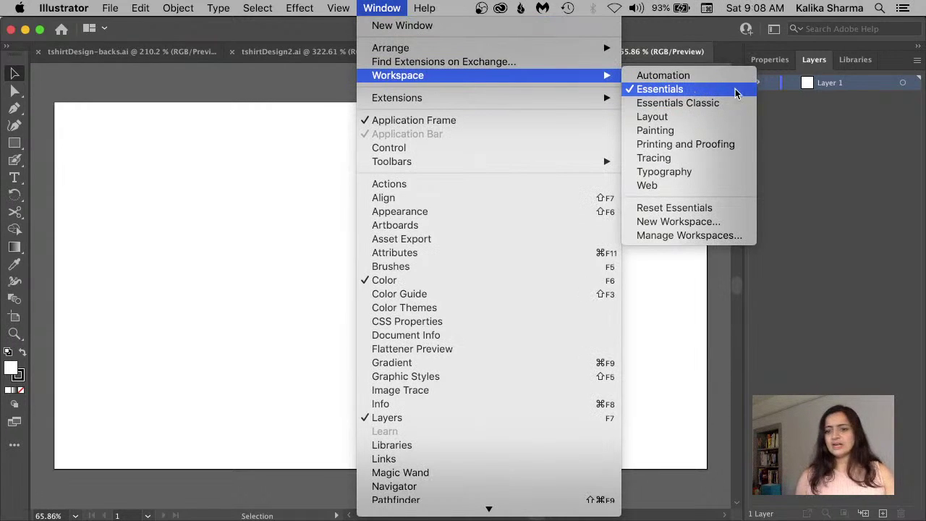
{"action": "left_click", "coordinate": [824, 175]}
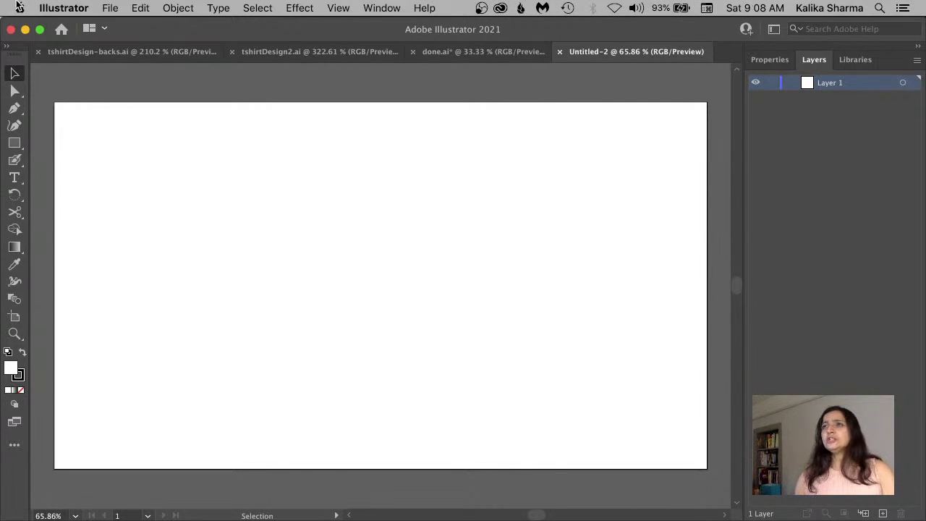
Place landscapeSketch.png from the extracted KFX-assets folder on the Desktop onto the artboard, embedded with Link and Template off
{"action": "left_click", "coordinate": [108, 8]}
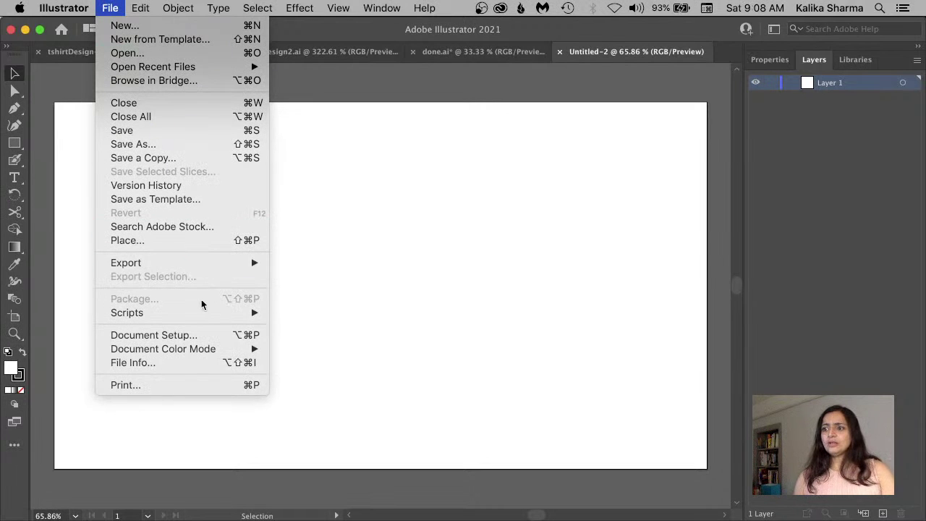
{"action": "left_click", "coordinate": [199, 240]}
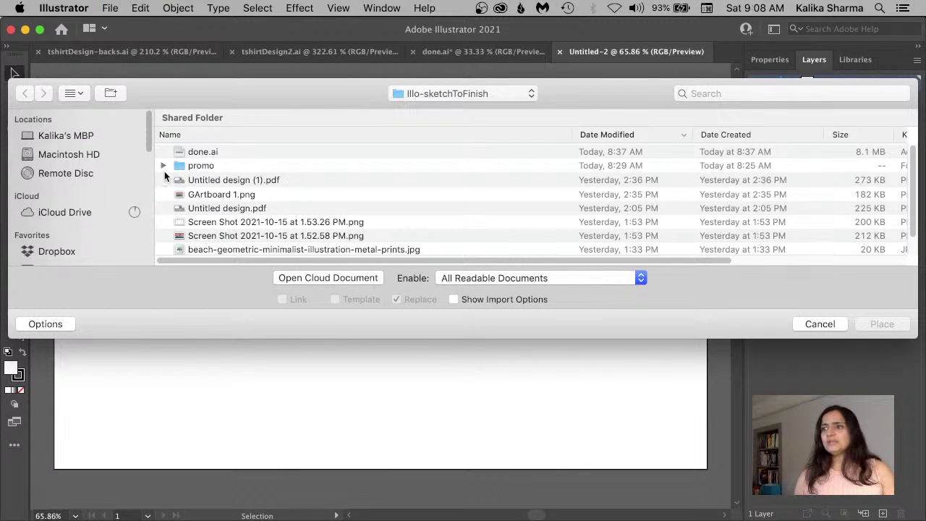
{"action": "scroll", "coordinate": [32, 260], "scroll_direction": "down", "scroll_amount": 3}
{"action": "left_click", "coordinate": [57, 192]}
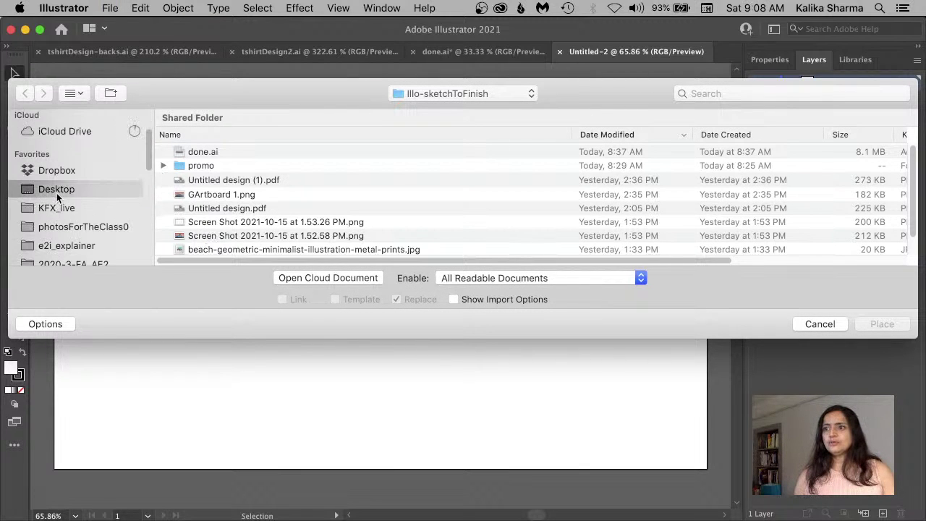
{"action": "double_click", "coordinate": [229, 151]}
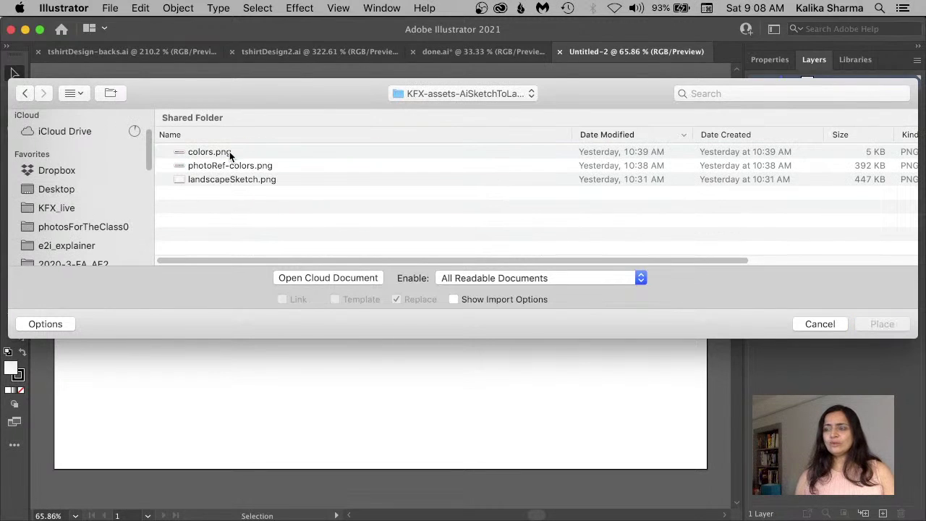
{"action": "left_click", "coordinate": [223, 180]}
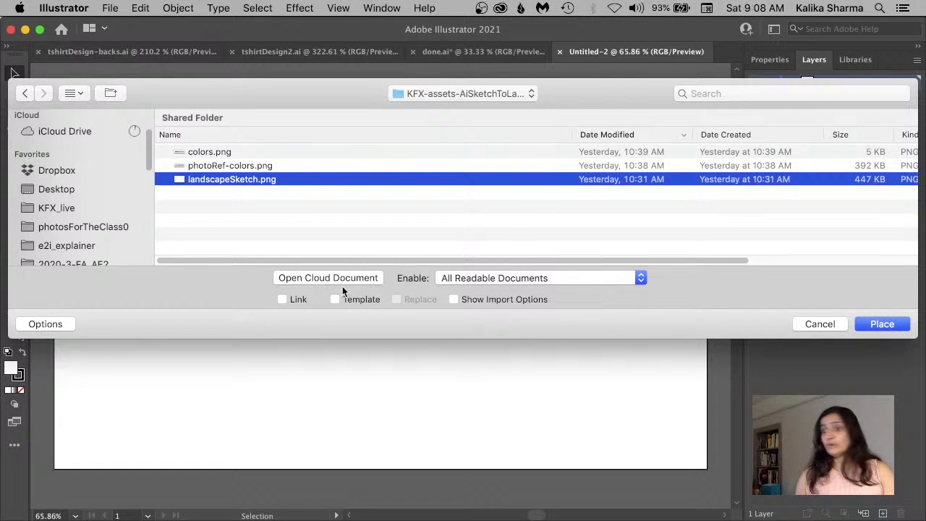
{"action": "left_click", "coordinate": [64, 327]}
{"action": "left_click", "coordinate": [63, 324]}
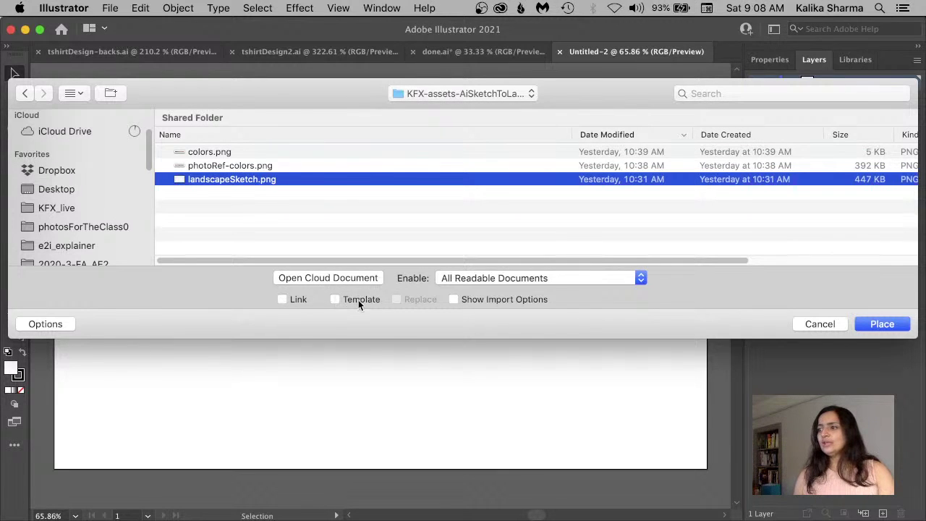
{"action": "left_click", "coordinate": [886, 325]}
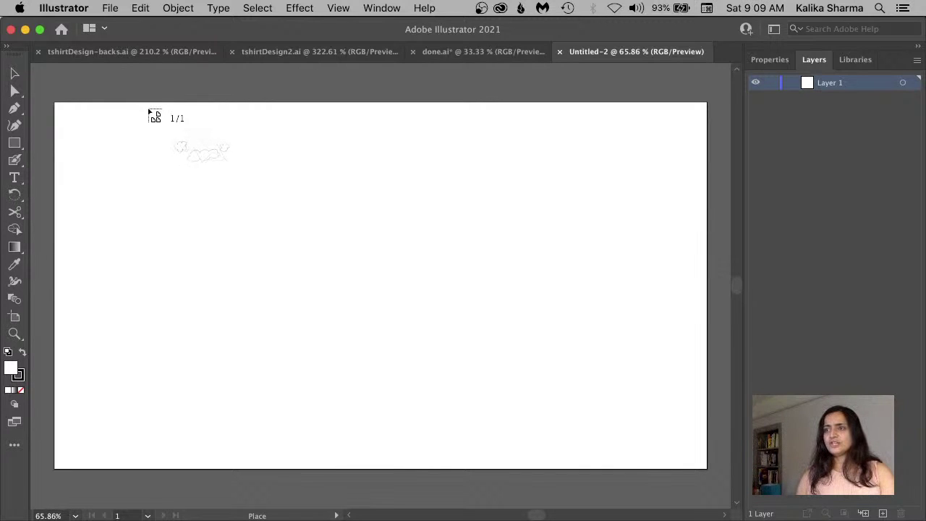
{"action": "mouse_move", "coordinate": [148, 110]}
{"action": "left_mouse_down"}
{"action": "mouse_move", "coordinate": [275, 282]}
{"action": "mouse_move", "coordinate": [281, 316]}
{"action": "mouse_move", "coordinate": [371, 377]}
{"action": "mouse_move", "coordinate": [638, 513]}
{"action": "mouse_move", "coordinate": [655, 444]}
{"action": "mouse_move", "coordinate": [567, 413]}
{"action": "left_mouse_up"}
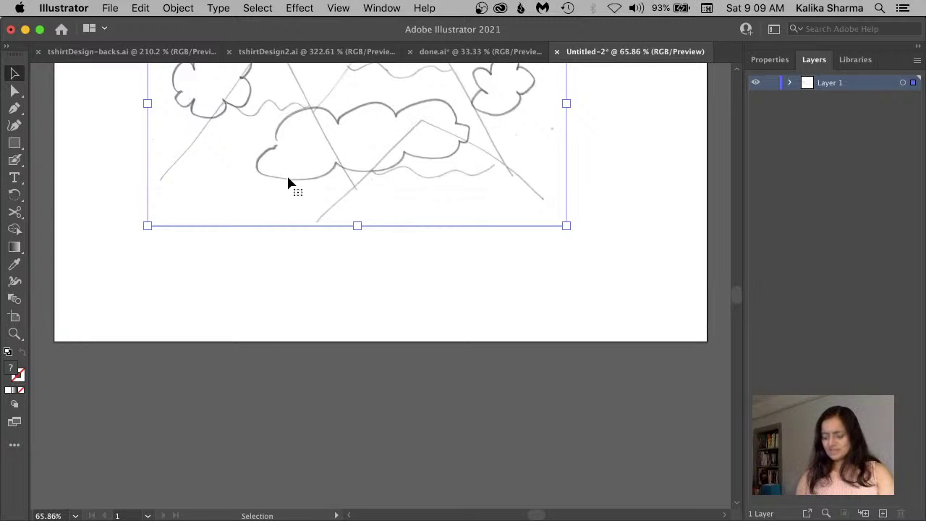
Scale the placed sketch to about 1602 x 939 px and position it roughly centred on the artboard
{"action": "key", "text": "space"}
{"action": "left_click_drag", "start_coordinate": [290, 169], "coordinate": [295, 299]}
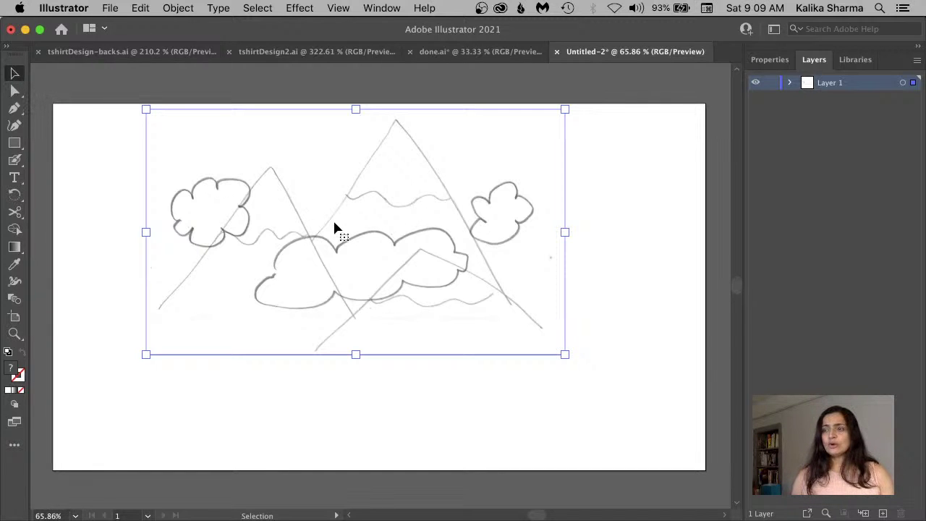
{"action": "left_click_drag", "start_coordinate": [333, 221], "coordinate": [241, 223]}
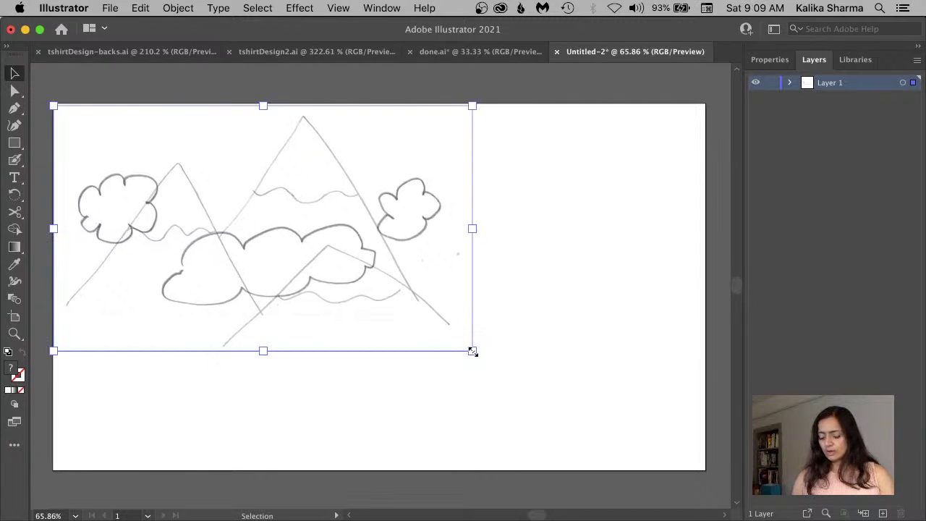
{"action": "mouse_move", "coordinate": [472, 351]}
{"action": "left_mouse_down"}
{"action": "mouse_move", "coordinate": [548, 403]}
{"action": "mouse_move", "coordinate": [608, 479]}
{"action": "mouse_move", "coordinate": [678, 501]}
{"action": "left_mouse_up"}
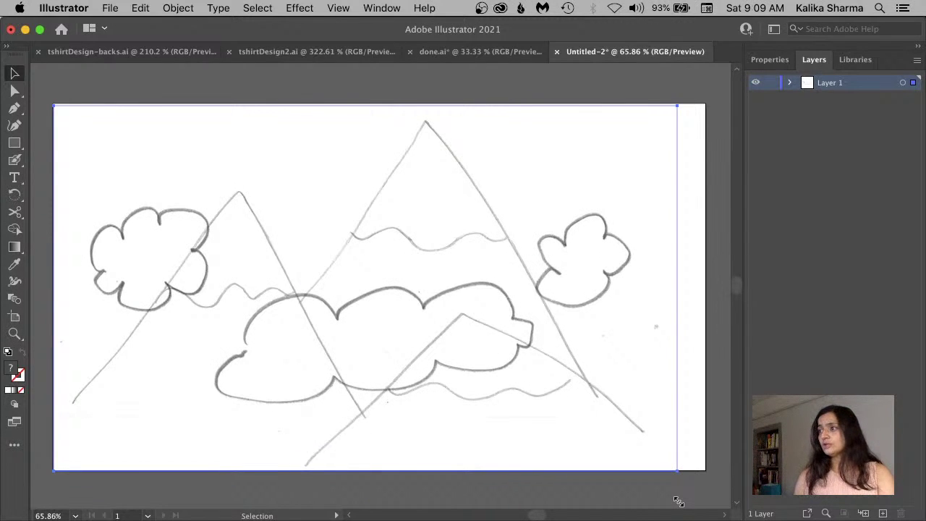
{"action": "left_click_drag", "start_coordinate": [553, 379], "coordinate": [560, 380]}
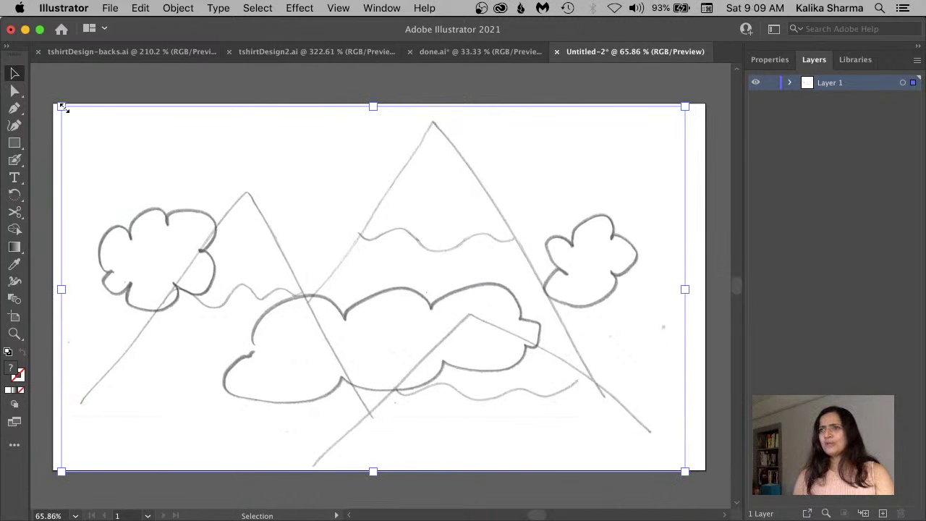
{"action": "left_click_drag", "start_coordinate": [62, 107], "coordinate": [84, 151]}
{"action": "left_click_drag", "start_coordinate": [477, 321], "coordinate": [450, 312]}
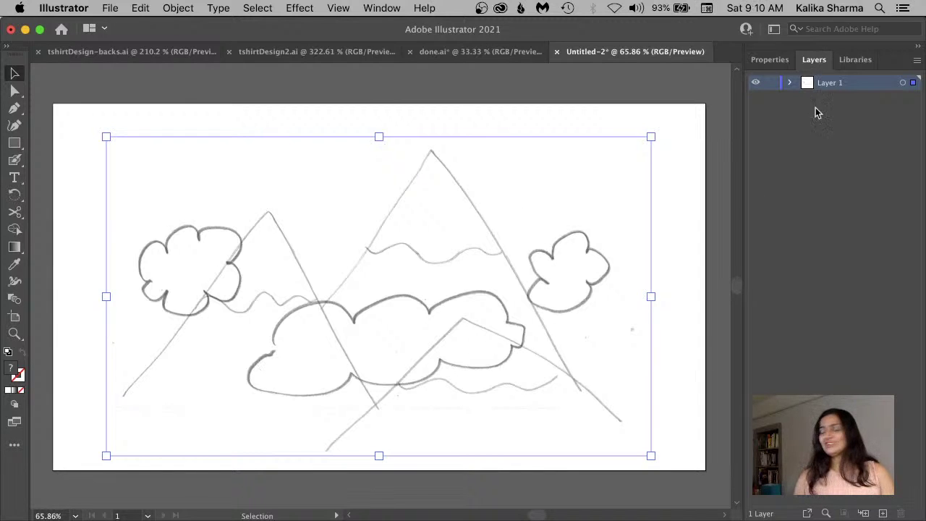
{"action": "left_click", "coordinate": [768, 62]}
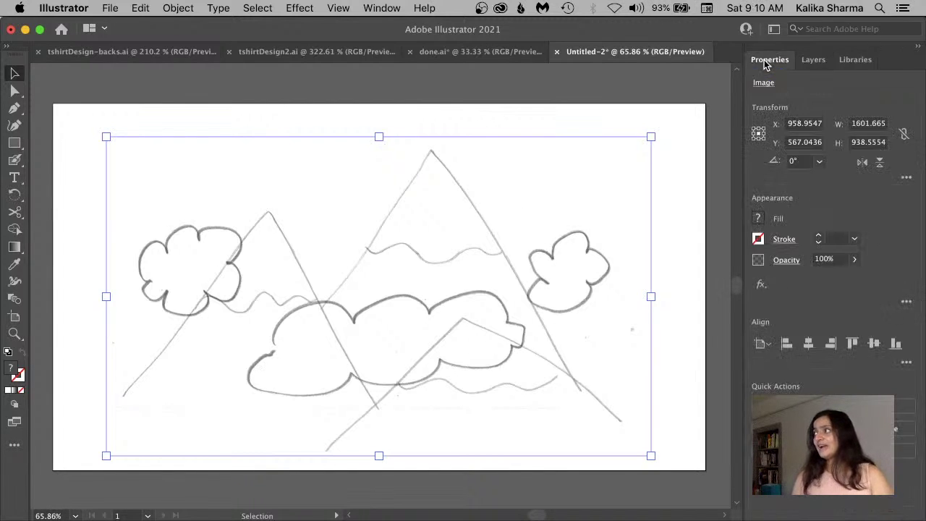
{"action": "left_click", "coordinate": [811, 62]}
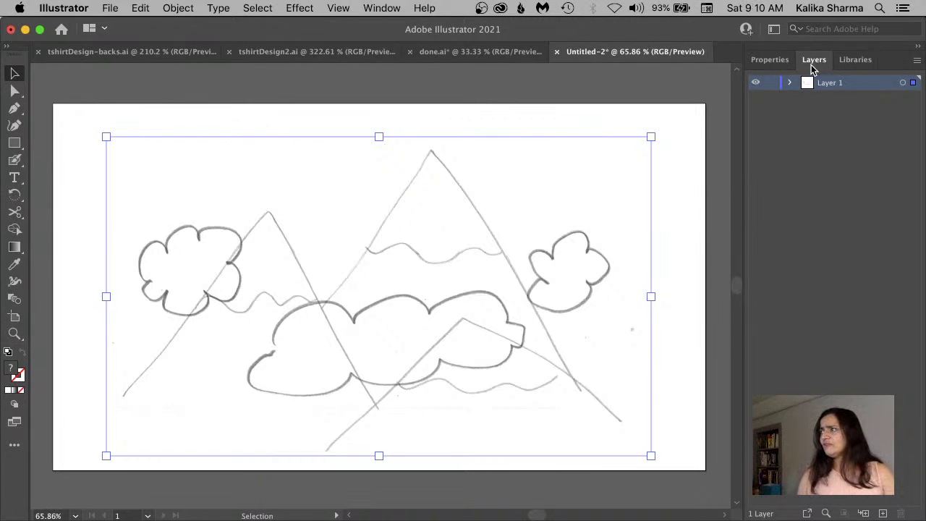
{"action": "left_click", "coordinate": [382, 8]}
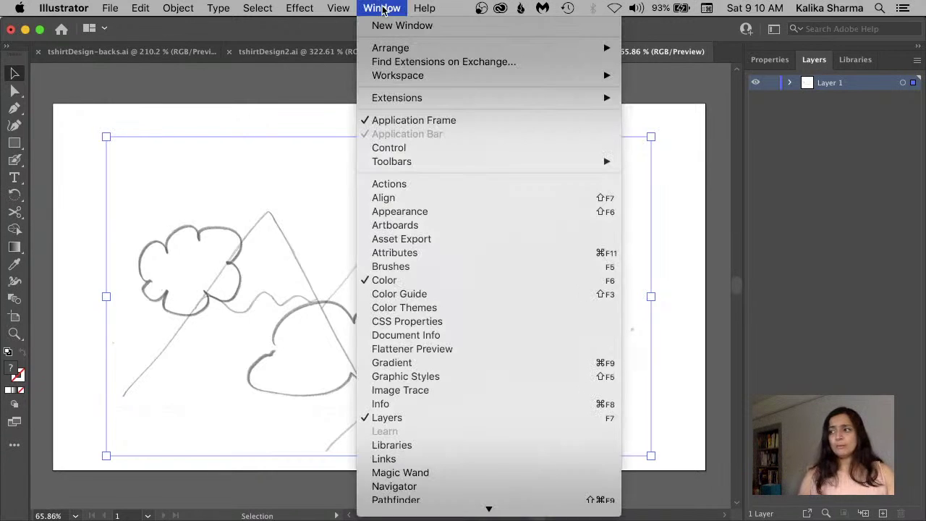
{"action": "left_click", "coordinate": [382, 8]}
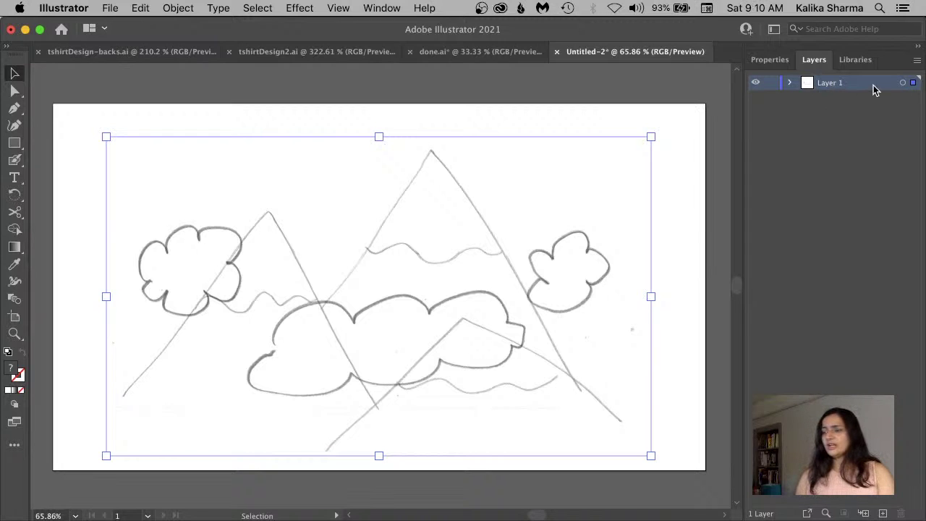
Rename Layer 1, which holds the placed drawing, as "sketch"
{"action": "double_click", "coordinate": [828, 82]}
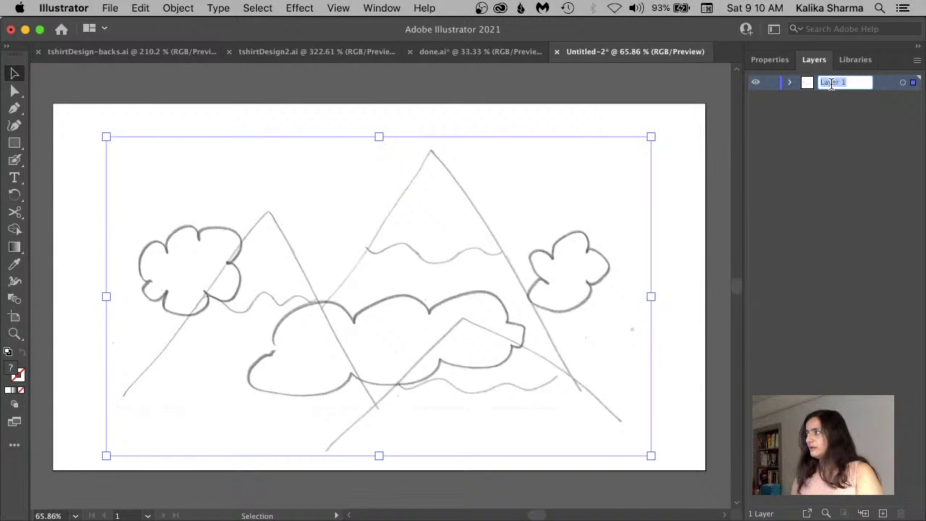
{"action": "type", "text": "sketch"}
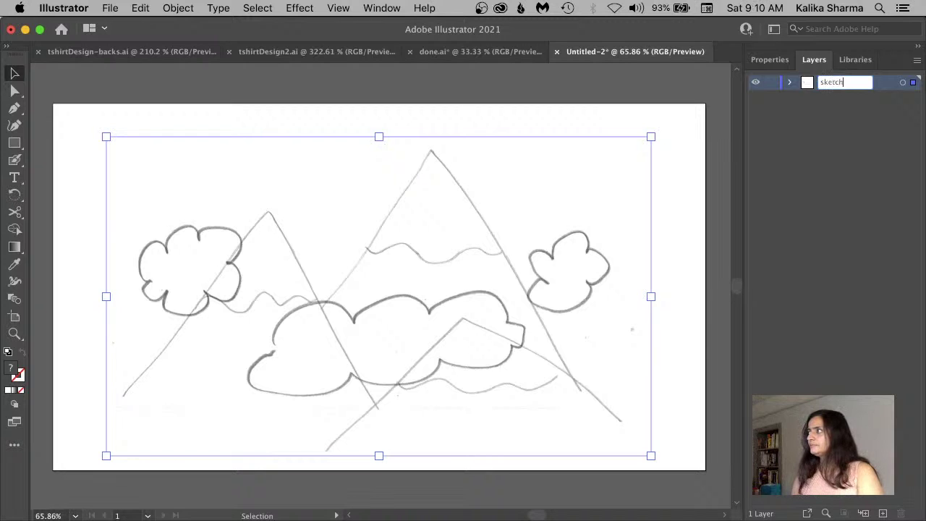
{"action": "key", "text": "Return"}
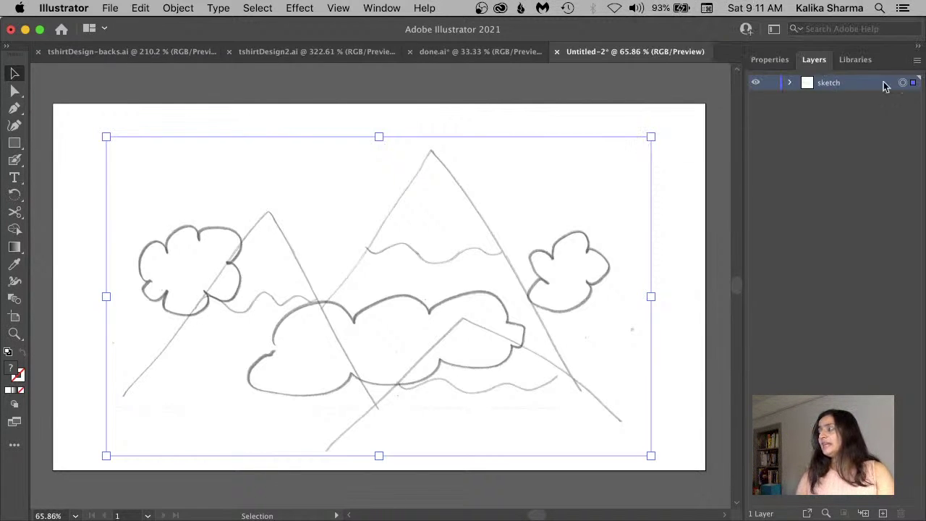
Lower the opacity of the sketch layer so its lines appear faded for tracing
{"action": "left_click", "coordinate": [769, 62]}
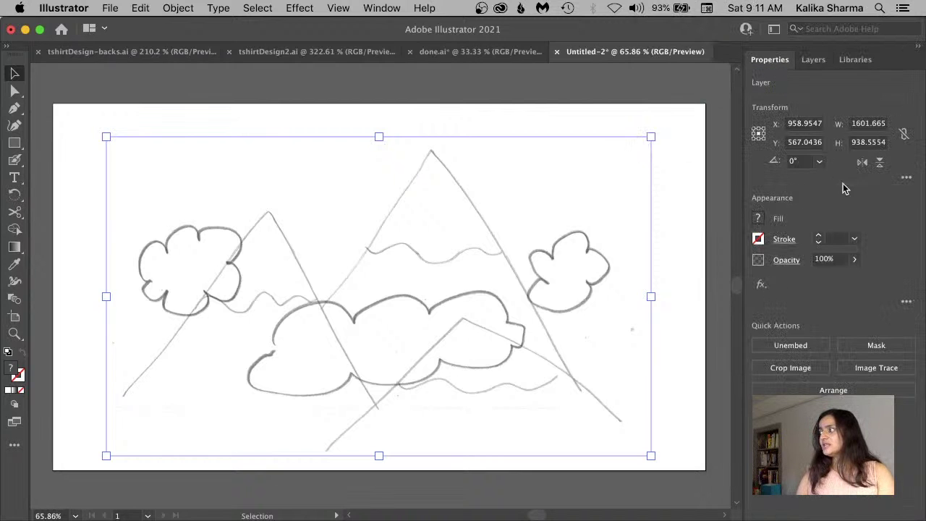
{"action": "left_click", "coordinate": [854, 259]}
{"action": "left_click", "coordinate": [830, 279]}
{"action": "left_click_drag", "start_coordinate": [830, 279], "coordinate": [825, 281]}
Lock the sketch layer and create a new layer above it, with the Rectangle tool active
{"action": "left_click", "coordinate": [813, 60]}
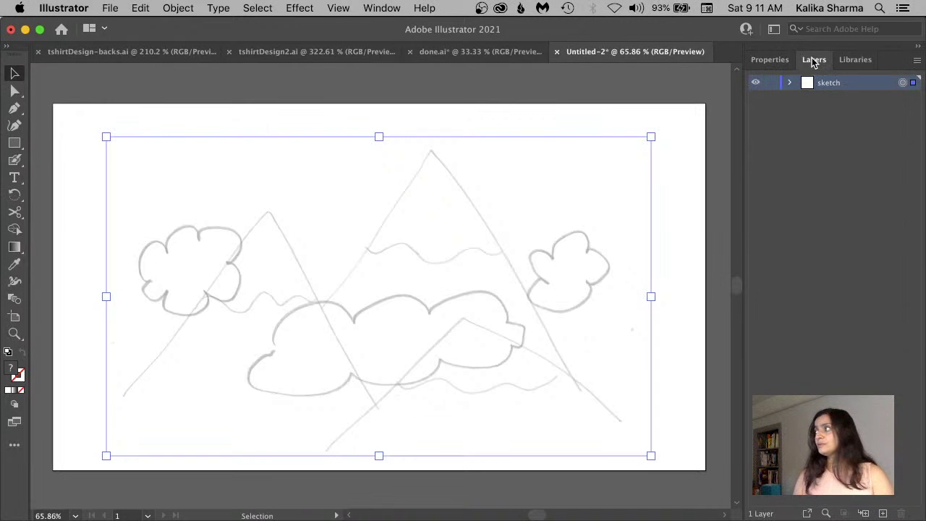
{"action": "left_click", "coordinate": [771, 83]}
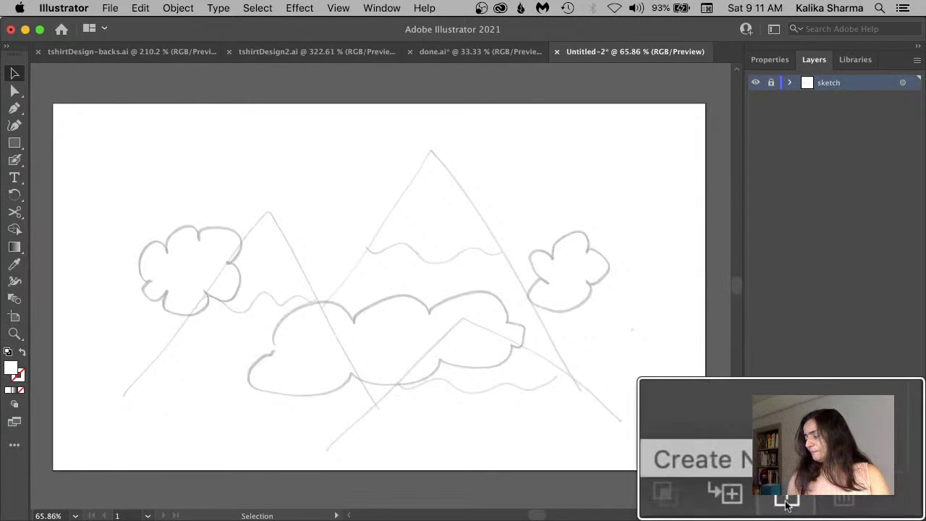
{"action": "left_click", "coordinate": [882, 513]}
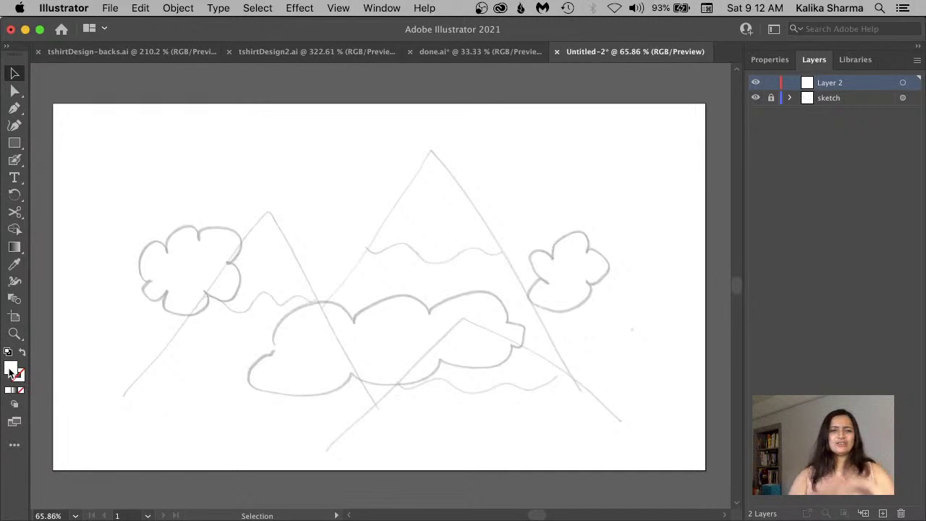
{"action": "left_click", "coordinate": [14, 147]}
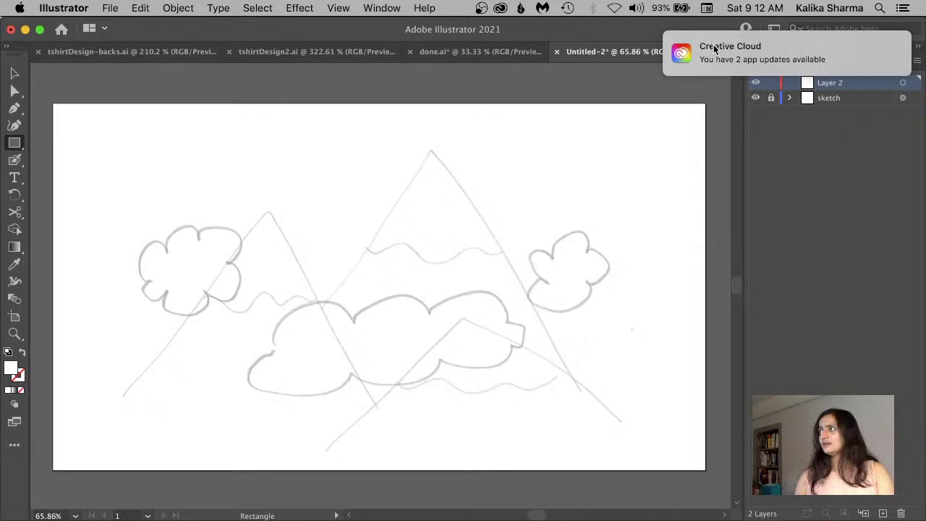
{"action": "left_click", "coordinate": [714, 48]}
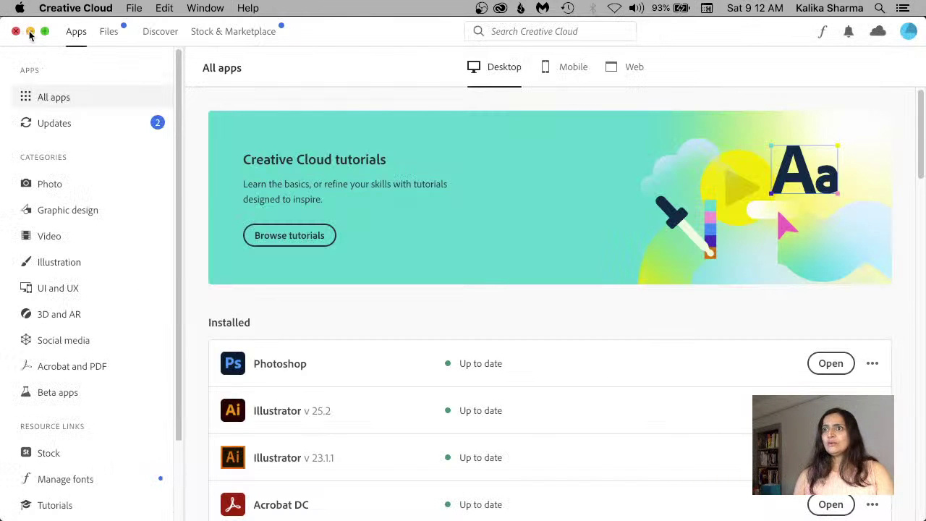
{"action": "left_click", "coordinate": [30, 31]}
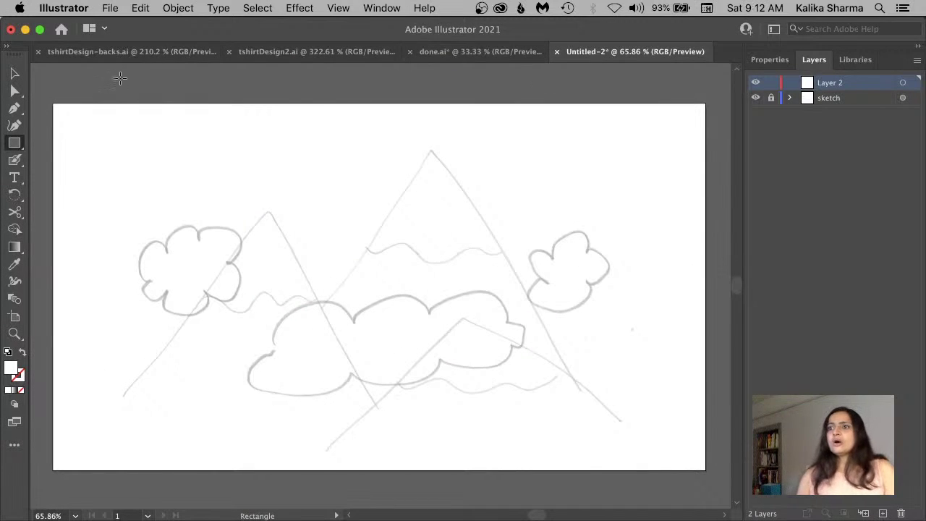
Set the fill colour to the blue 4c7ff2
{"action": "double_click", "coordinate": [10, 371]}
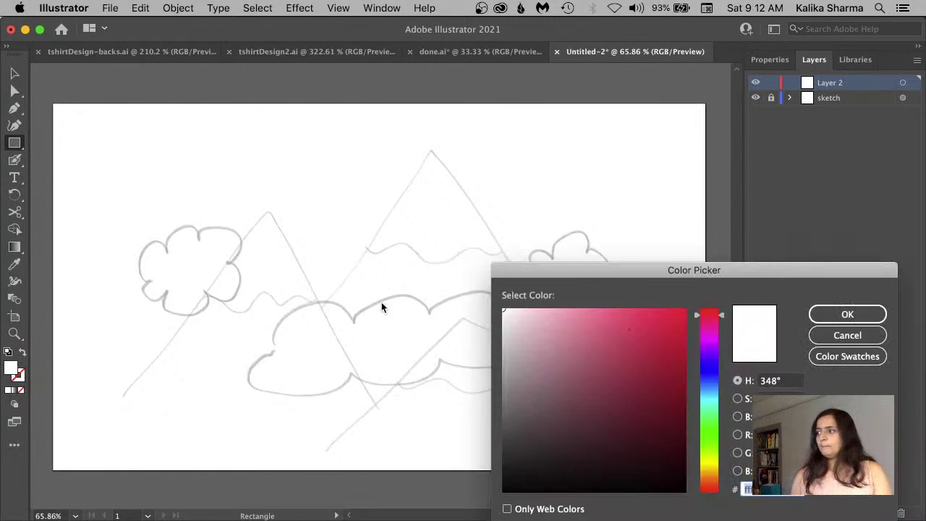
{"action": "left_click_drag", "start_coordinate": [587, 270], "coordinate": [465, 156]}
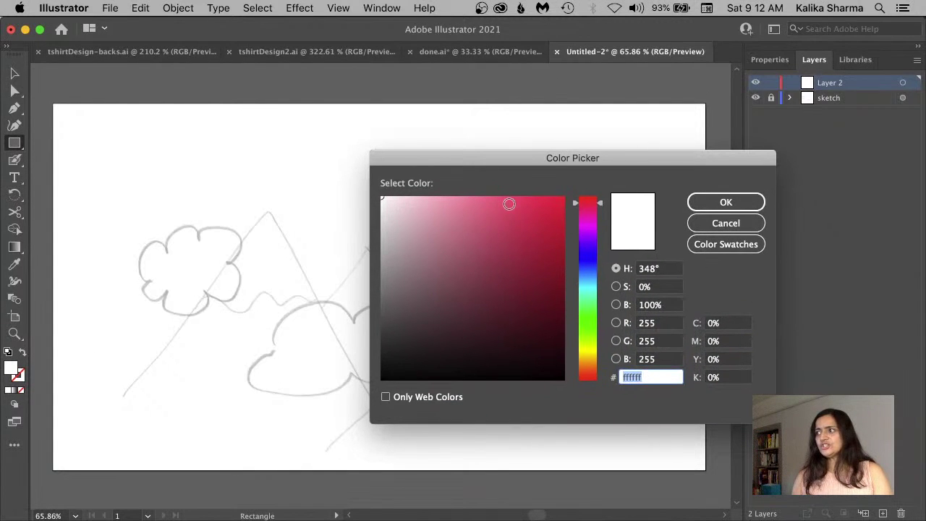
{"action": "left_click", "coordinate": [507, 205]}
{"action": "left_click_drag", "start_coordinate": [576, 255], "coordinate": [583, 266]}
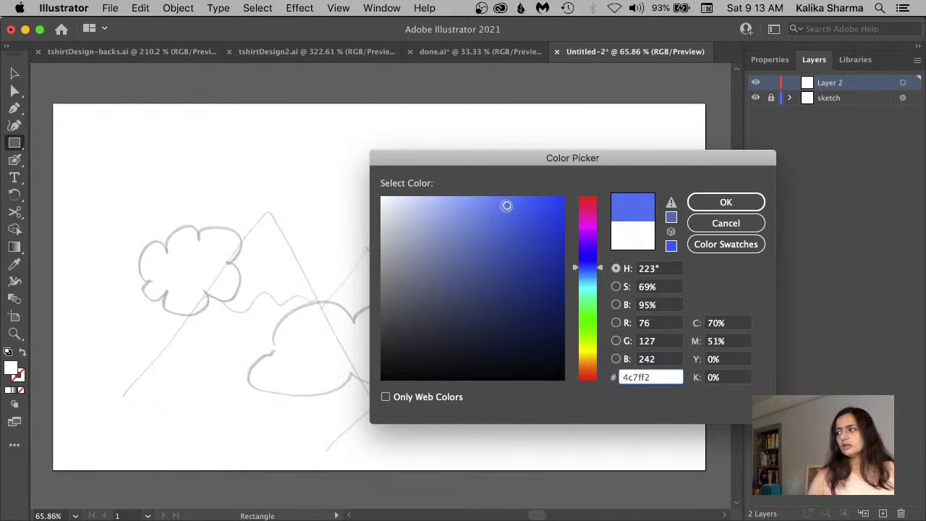
{"action": "left_click", "coordinate": [735, 201]}
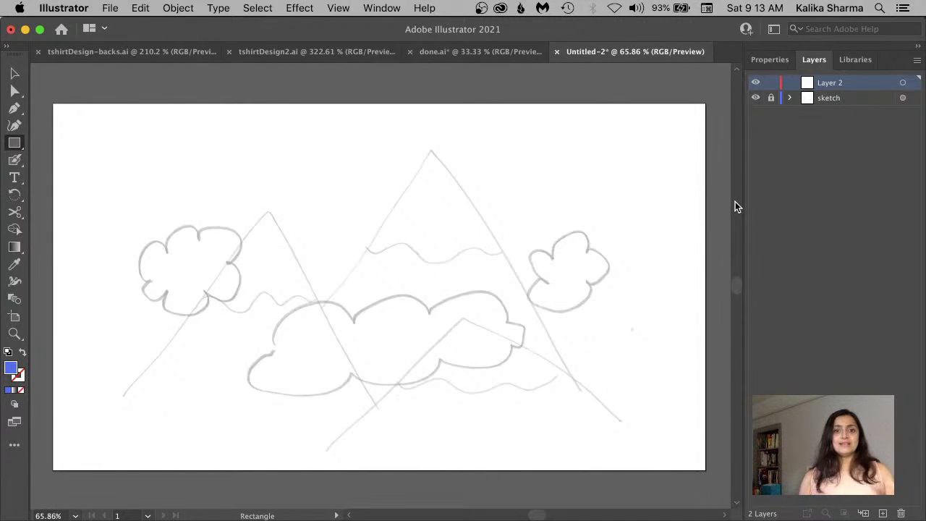
Activate the Ellipse tool and move Layer 2 beneath the sketch layer in the layer stack
{"action": "left_click", "coordinate": [15, 144]}
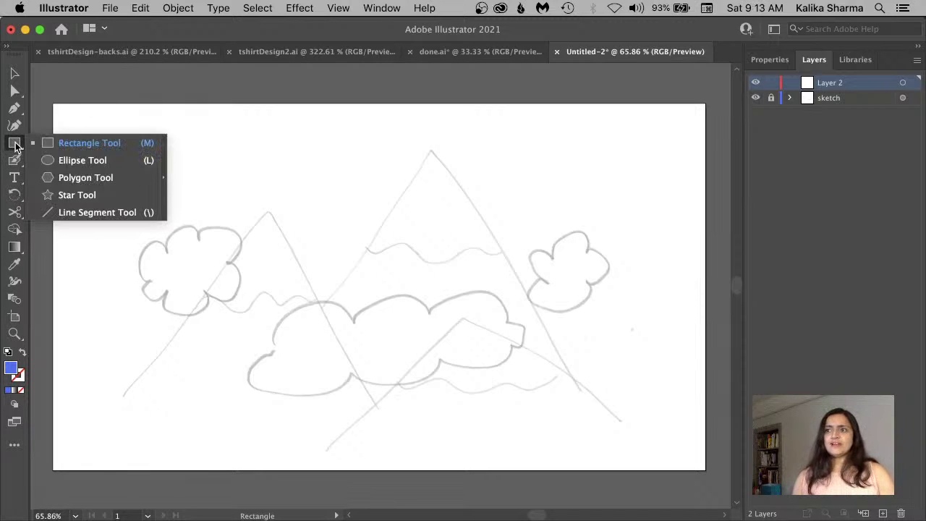
{"action": "left_click", "coordinate": [63, 160]}
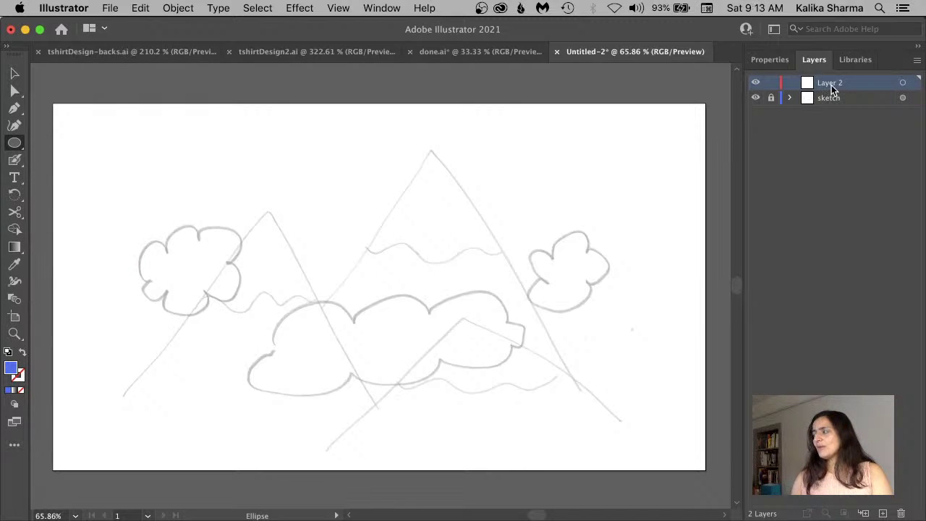
{"action": "left_click_drag", "start_coordinate": [833, 87], "coordinate": [829, 109]}
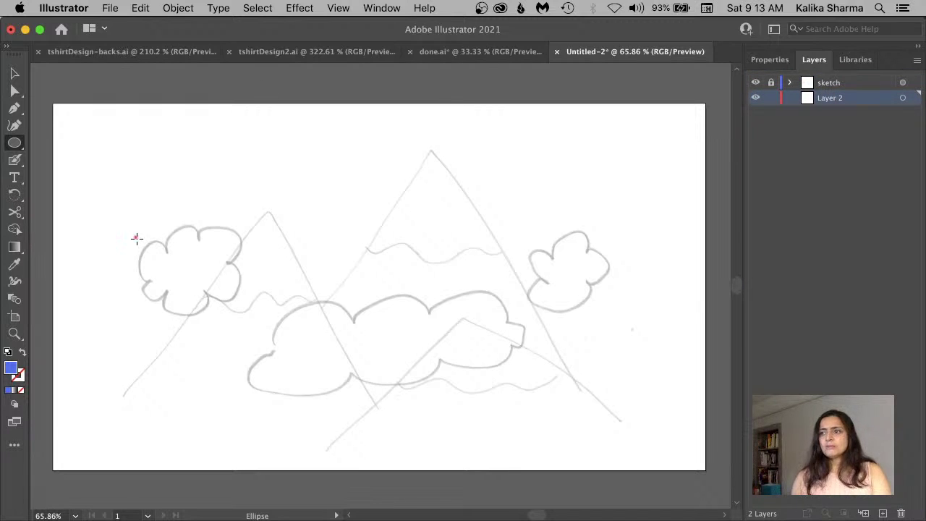
Draw a blue circle over the leftmost lobe of the left cloud and align it with the sketched outline
{"action": "left_click_drag", "start_coordinate": [136, 238], "coordinate": [161, 277]}
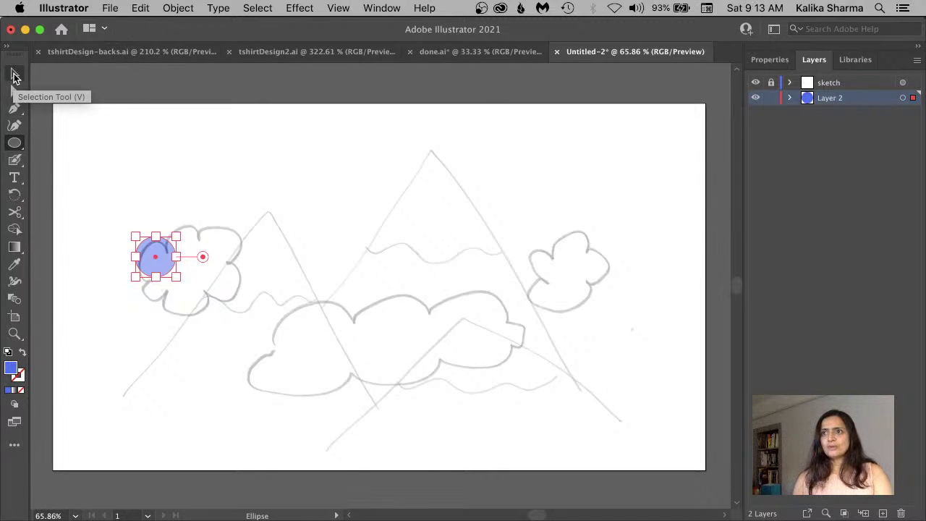
{"action": "left_click", "coordinate": [14, 73]}
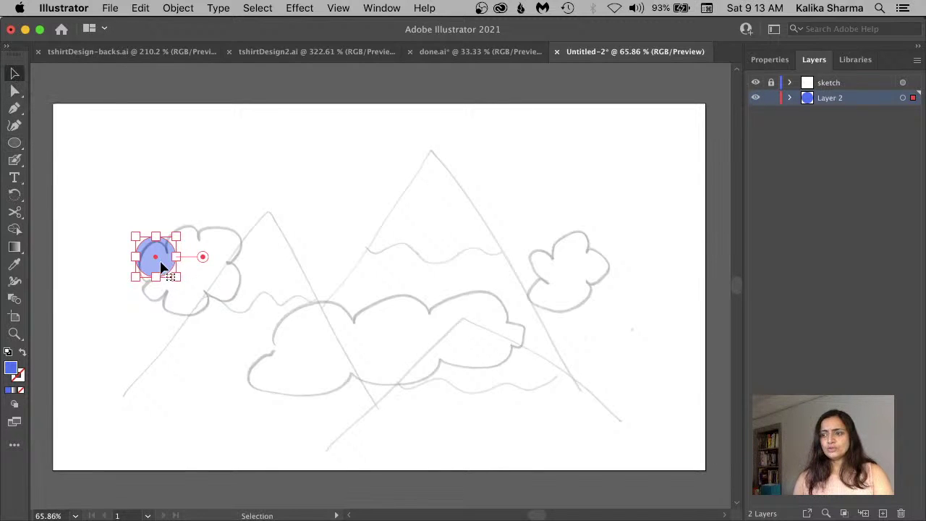
{"action": "left_click_drag", "start_coordinate": [162, 267], "coordinate": [164, 274]}
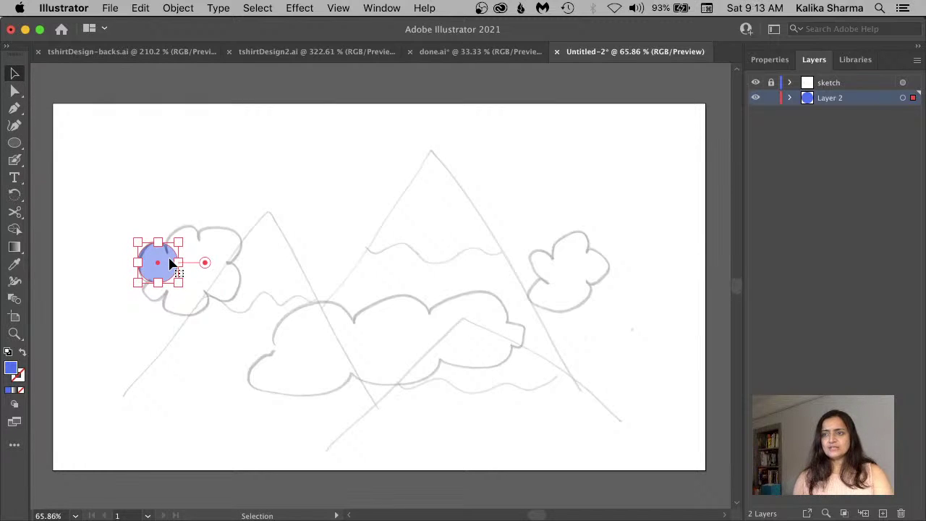
Add two blue circles over the upper middle and upper right lobes of the left cloud, aligning the larger one with the sketch
{"action": "left_click", "coordinate": [15, 143]}
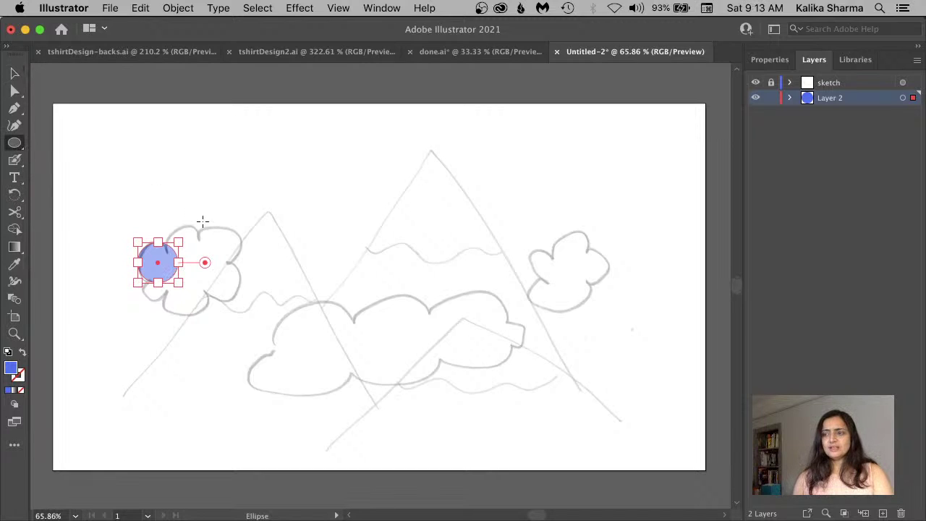
{"action": "left_click_drag", "start_coordinate": [166, 226], "coordinate": [196, 265]}
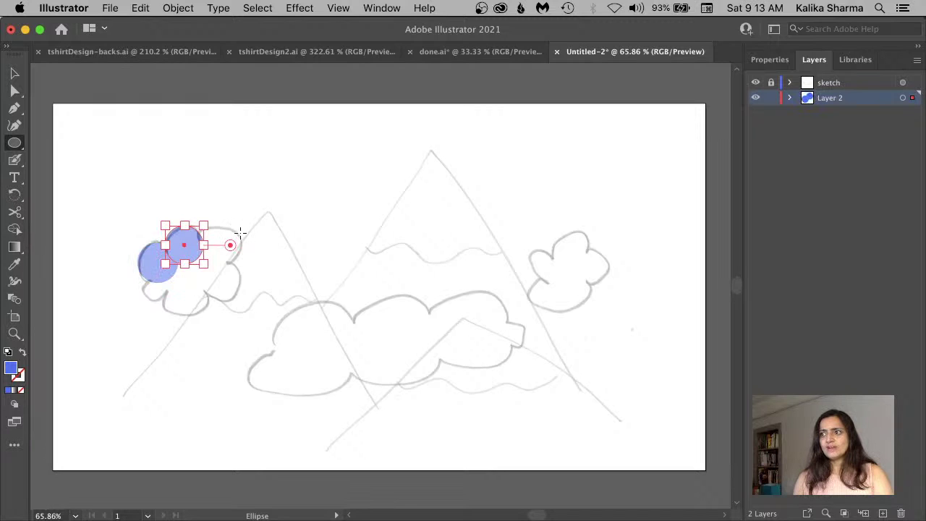
{"action": "mouse_move", "coordinate": [241, 229]}
{"action": "left_mouse_down"}
{"action": "mouse_move", "coordinate": [211, 261]}
{"action": "mouse_move", "coordinate": [181, 272]}
{"action": "left_mouse_up"}
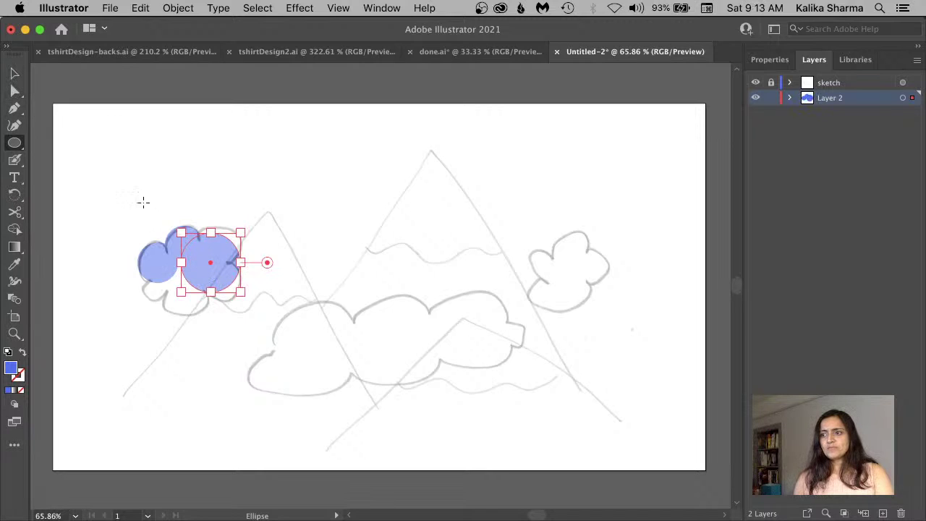
{"action": "left_click", "coordinate": [15, 73]}
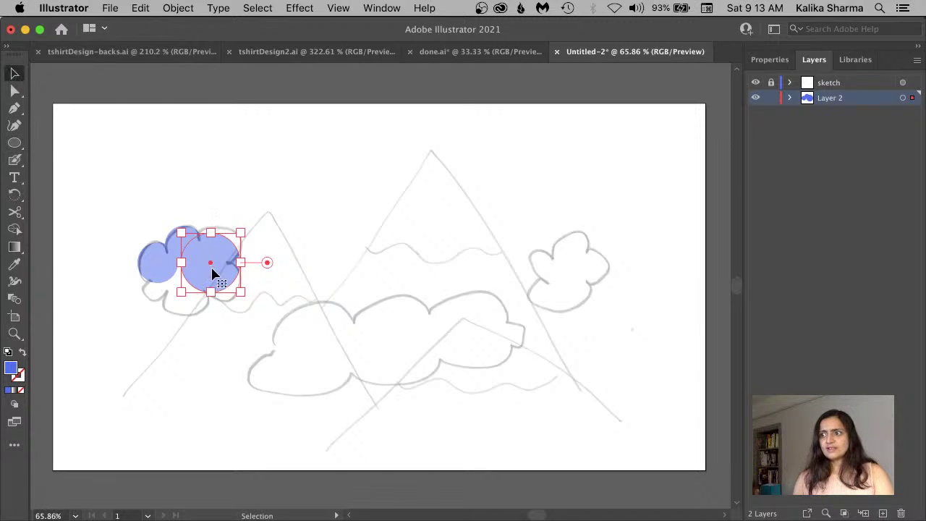
{"action": "left_click_drag", "start_coordinate": [214, 274], "coordinate": [223, 273]}
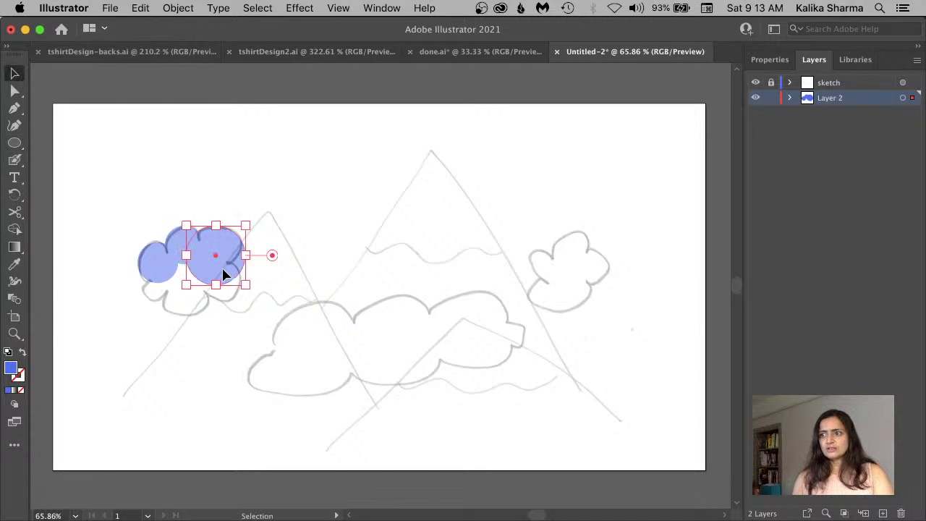
Fill the centre of the left cloud with an ellipse and cover its lower lobes with further blue circles
{"action": "left_click", "coordinate": [15, 143]}
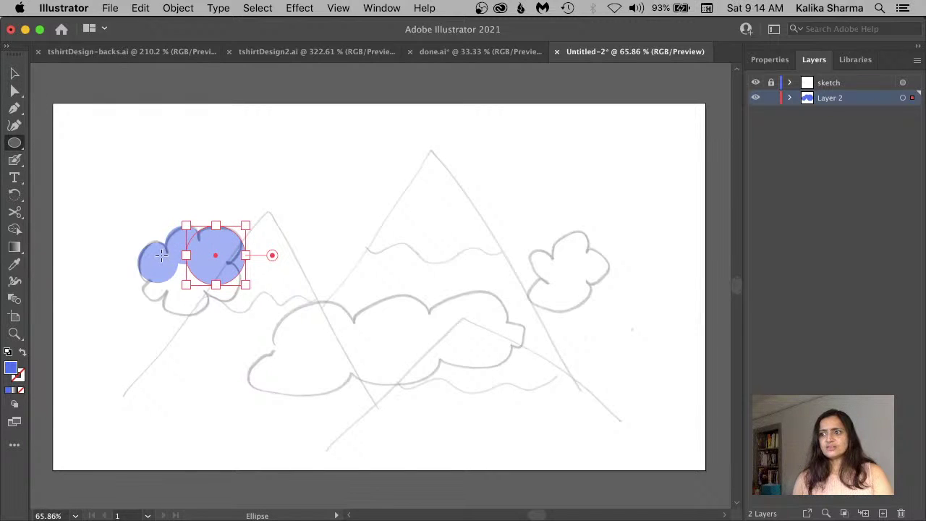
{"action": "left_click_drag", "start_coordinate": [161, 255], "coordinate": [211, 295]}
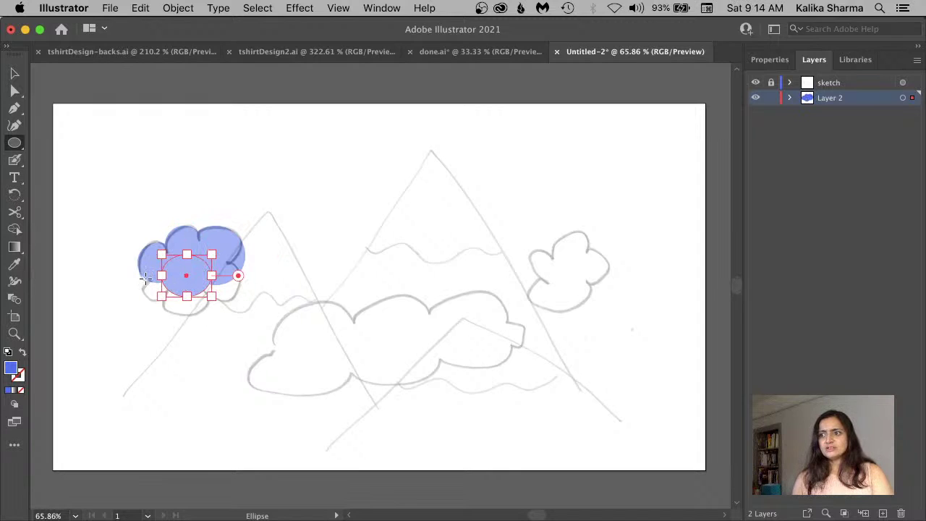
{"action": "left_click_drag", "start_coordinate": [145, 278], "coordinate": [184, 296]}
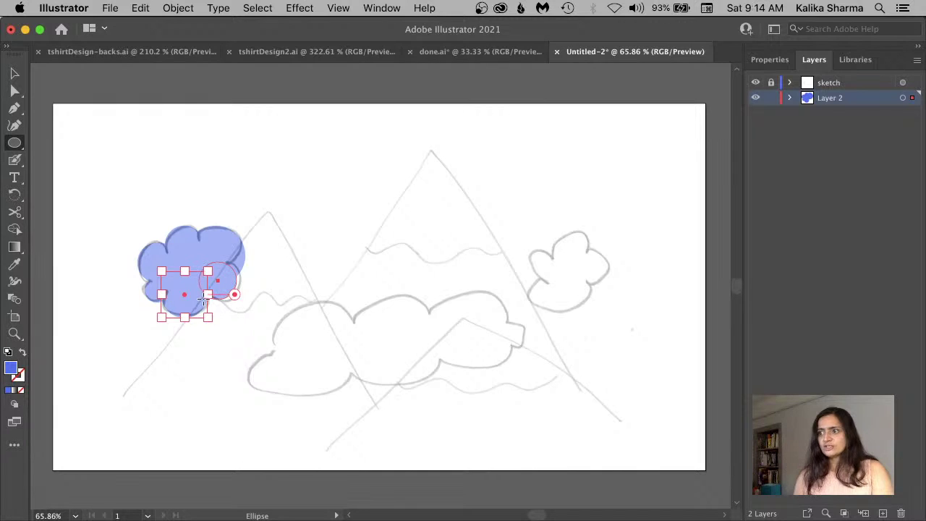
{"action": "left_click_drag", "start_coordinate": [187, 301], "coordinate": [226, 290]}
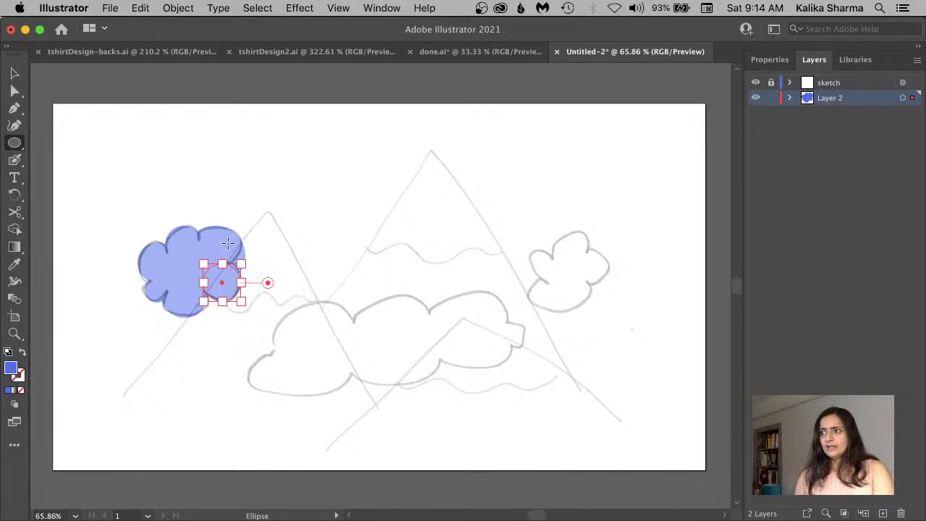
Shrink the upper right circle of the left cloud and reposition it to fit the sketched lobe
{"action": "left_click", "coordinate": [14, 75]}
{"action": "left_click", "coordinate": [229, 240]}
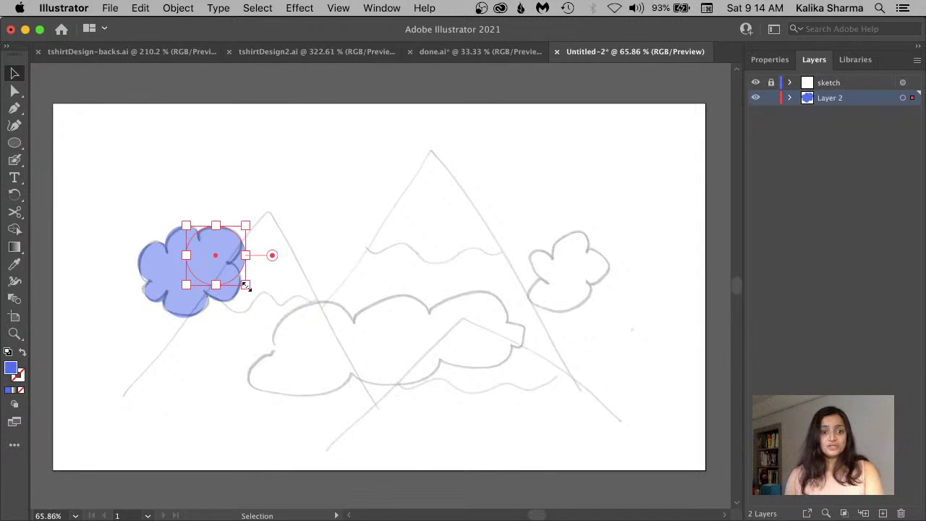
{"action": "mouse_move", "coordinate": [246, 285]}
{"action": "left_mouse_down"}
{"action": "mouse_move", "coordinate": [228, 255]}
{"action": "mouse_move", "coordinate": [240, 269]}
{"action": "left_mouse_up"}
{"action": "key", "text": "super+shift+a"}
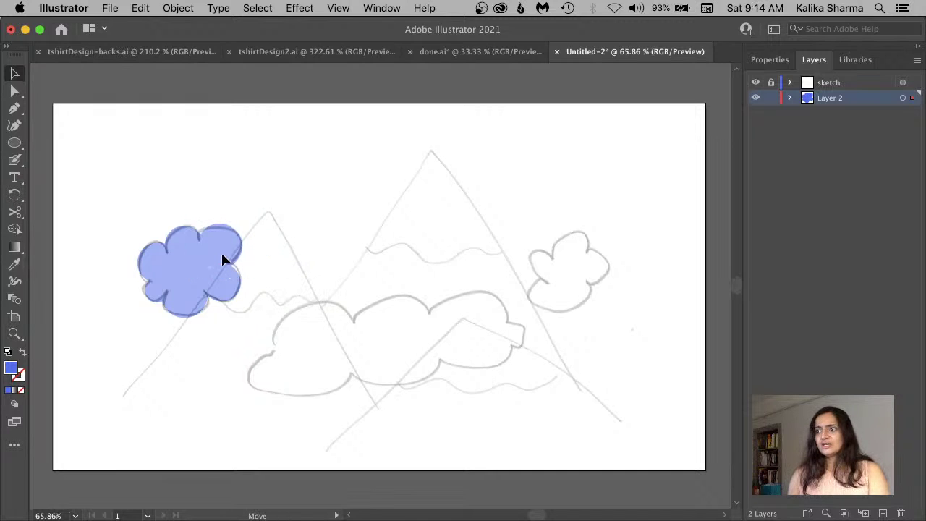
{"action": "left_click", "coordinate": [223, 259]}
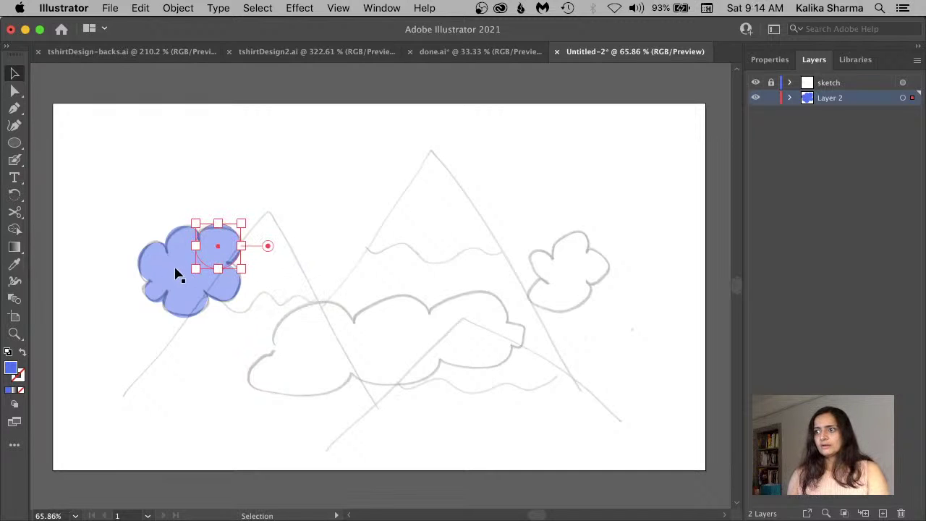
{"action": "left_click", "coordinate": [177, 272]}
{"action": "left_click_drag", "start_coordinate": [211, 254], "coordinate": [217, 247]}
{"action": "left_click", "coordinate": [283, 266]}
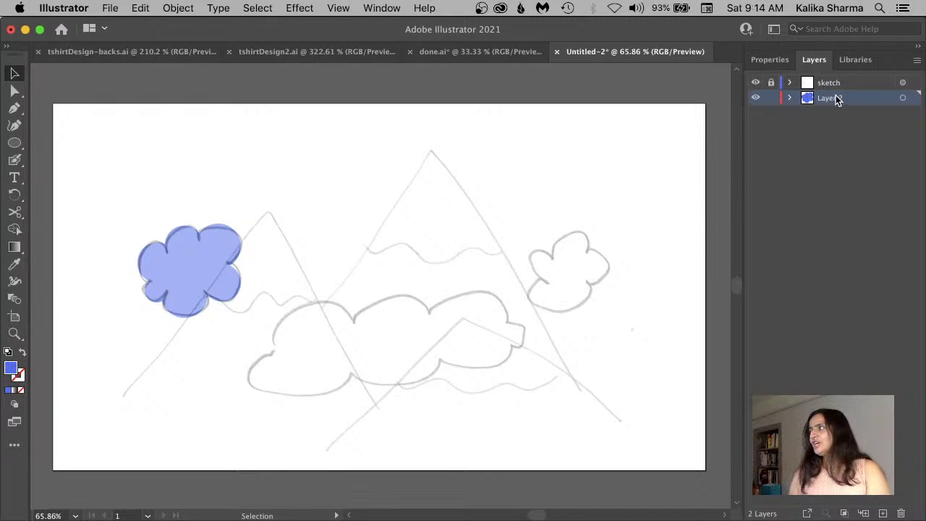
Add a new layer at the bottom of the layer stack and set the fill colour to black (000000)
{"action": "left_click", "coordinate": [883, 513]}
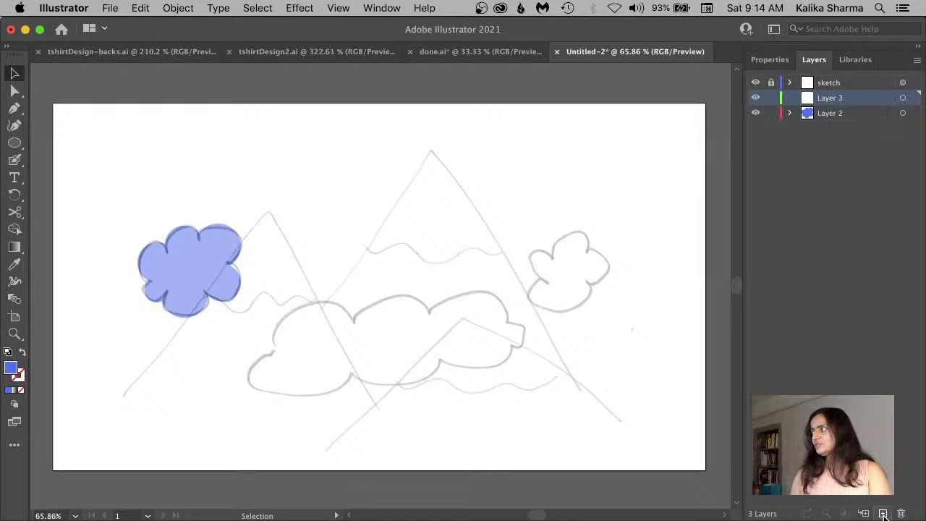
{"action": "left_click_drag", "start_coordinate": [827, 97], "coordinate": [826, 131]}
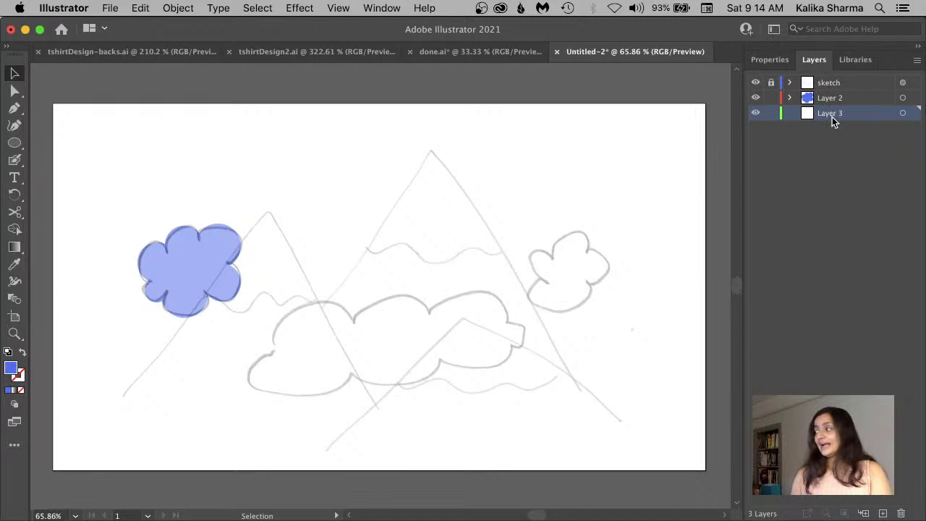
{"action": "double_click", "coordinate": [11, 370]}
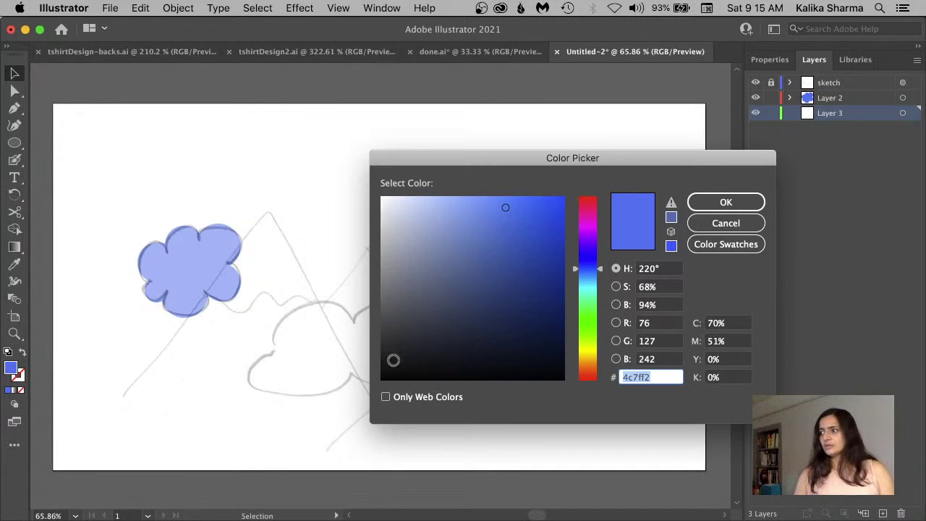
{"action": "type", "text": "000000"}
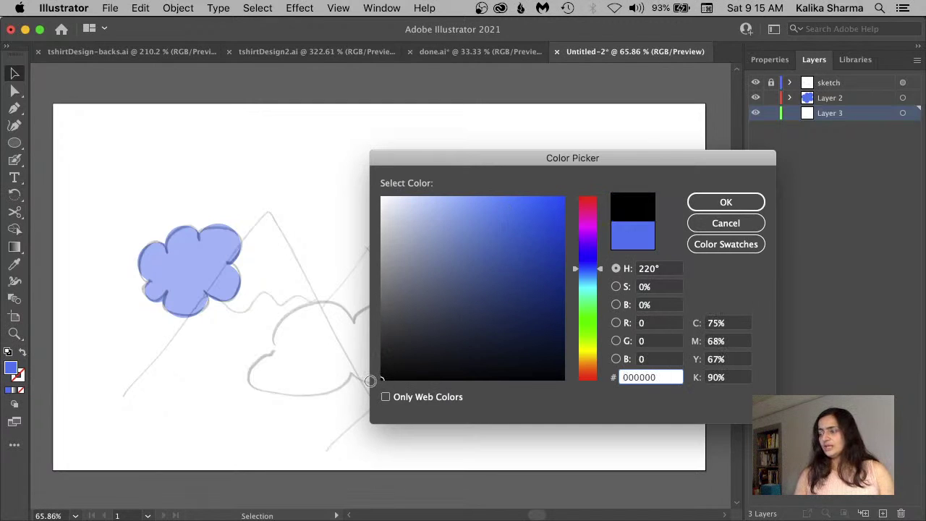
{"action": "left_click", "coordinate": [736, 202]}
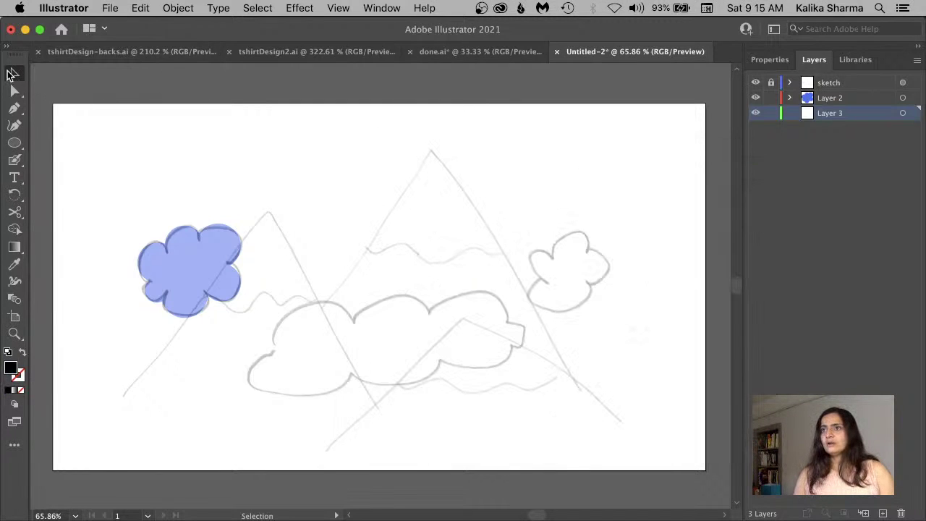
Draw a black rectangle slightly larger than the artboard on Layer 3, and briefly preview the artwork without the sketch layer
{"action": "left_click", "coordinate": [15, 143]}
{"action": "left_click_drag", "start_coordinate": [15, 148], "coordinate": [62, 146]}
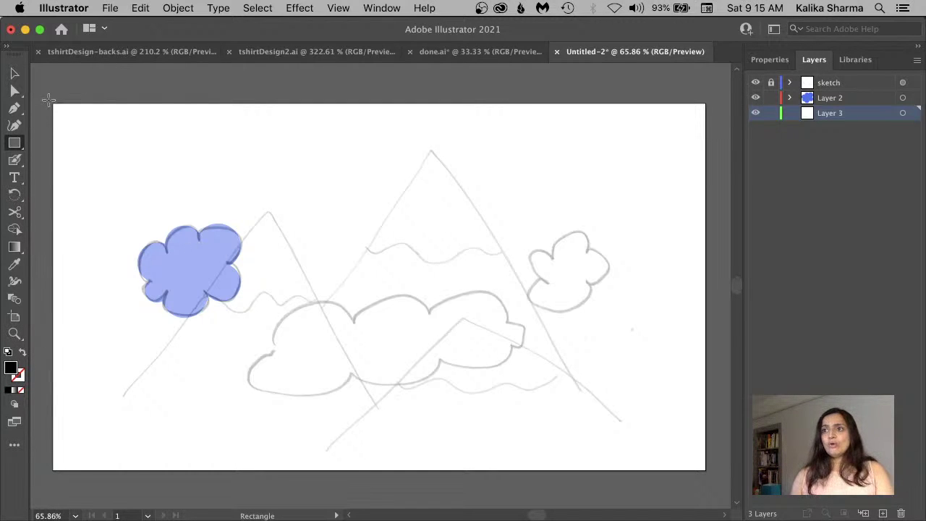
{"action": "mouse_move", "coordinate": [50, 97]}
{"action": "left_mouse_down"}
{"action": "mouse_move", "coordinate": [713, 457]}
{"action": "mouse_move", "coordinate": [713, 478]}
{"action": "left_mouse_up"}
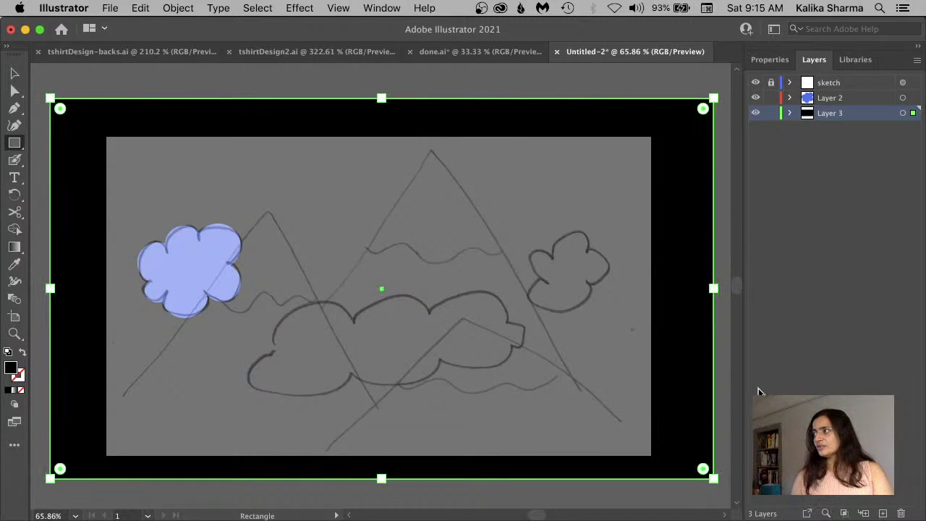
{"action": "left_click", "coordinate": [755, 83]}
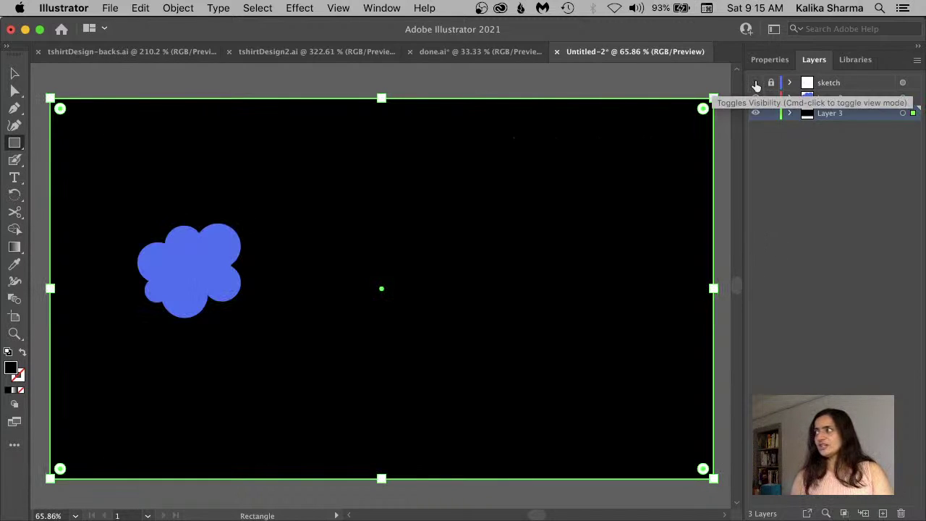
{"action": "left_click", "coordinate": [756, 83]}
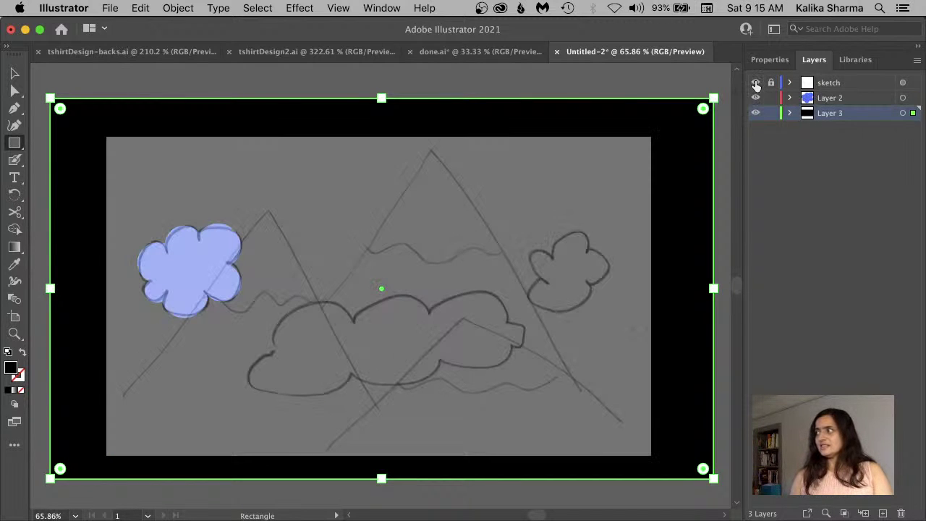
Hide Layer 3, make Layer 2 active, and sample the cloud's blue as the fill colour with the sketch layer temporarily hidden
{"action": "left_click", "coordinate": [754, 114]}
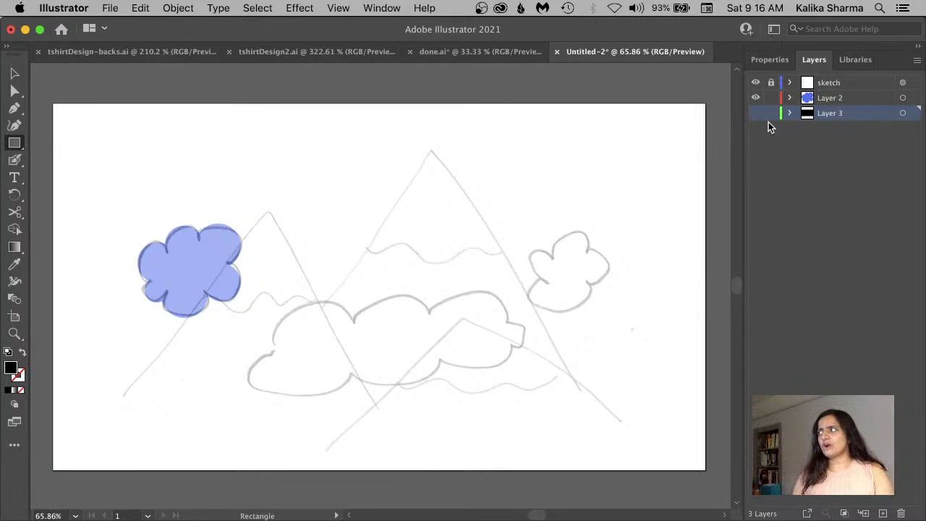
{"action": "left_click", "coordinate": [854, 100]}
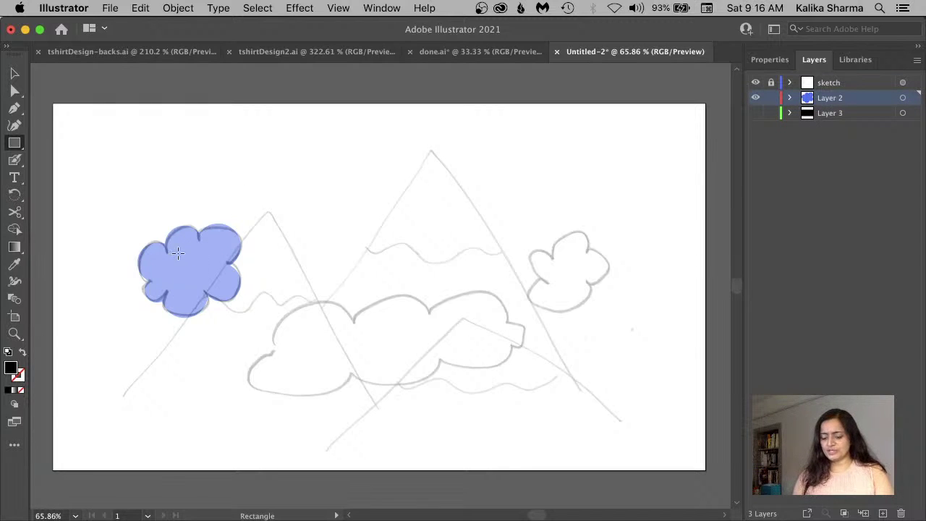
{"action": "left_click", "coordinate": [13, 267]}
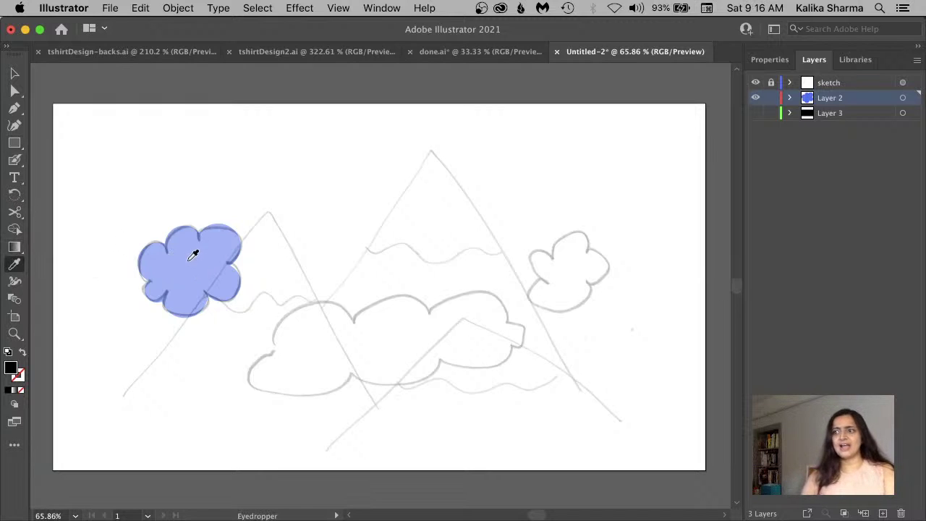
{"action": "left_click", "coordinate": [755, 83]}
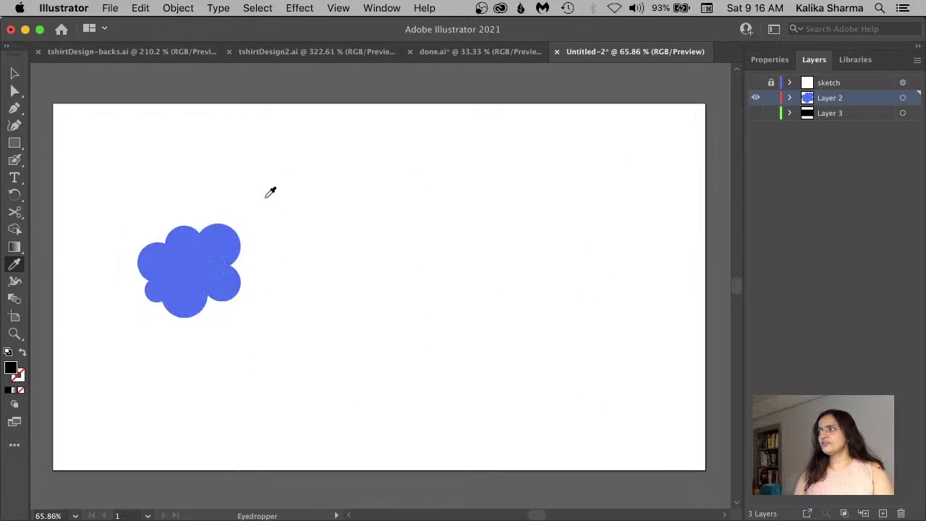
{"action": "left_click", "coordinate": [192, 265]}
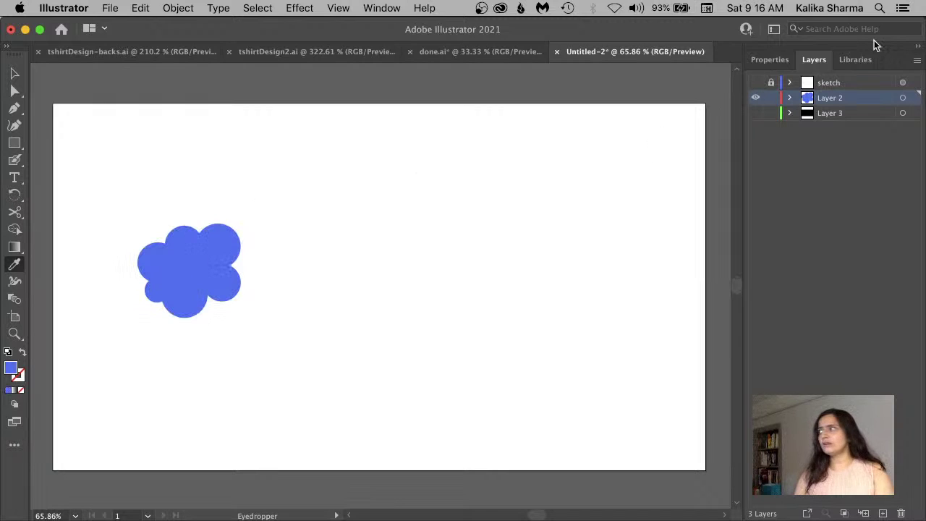
{"action": "left_click", "coordinate": [756, 83]}
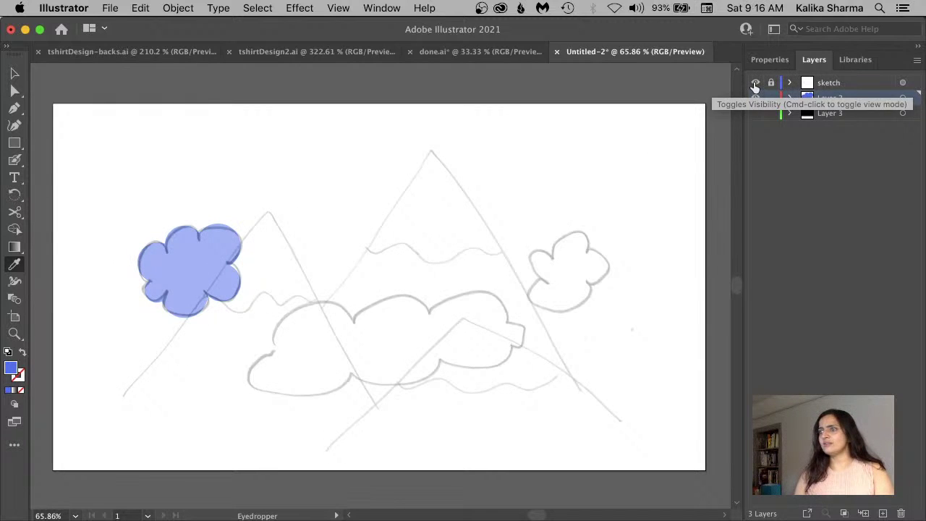
Try sampling the cloud's colour through the visible sketch, and resample its blue with the sketch layer temporarily hidden
{"action": "left_click", "coordinate": [193, 262]}
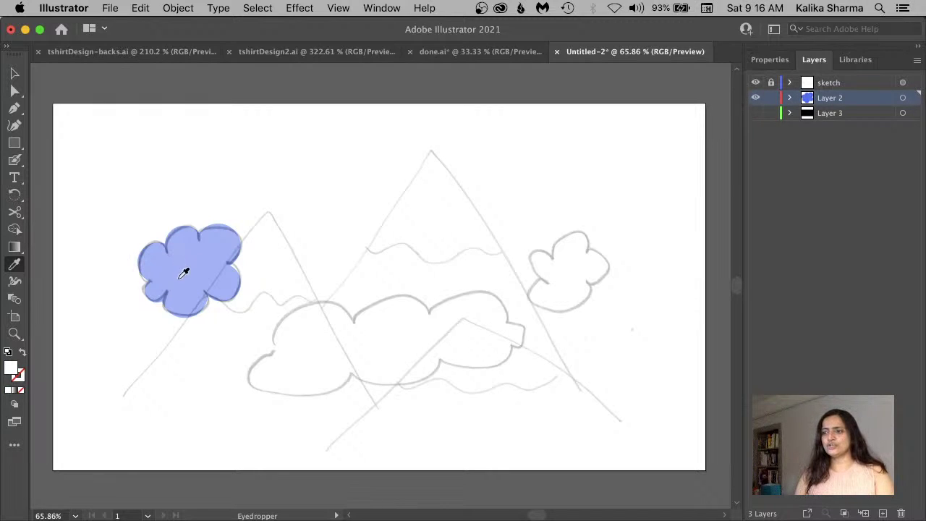
{"action": "left_click", "coordinate": [755, 82]}
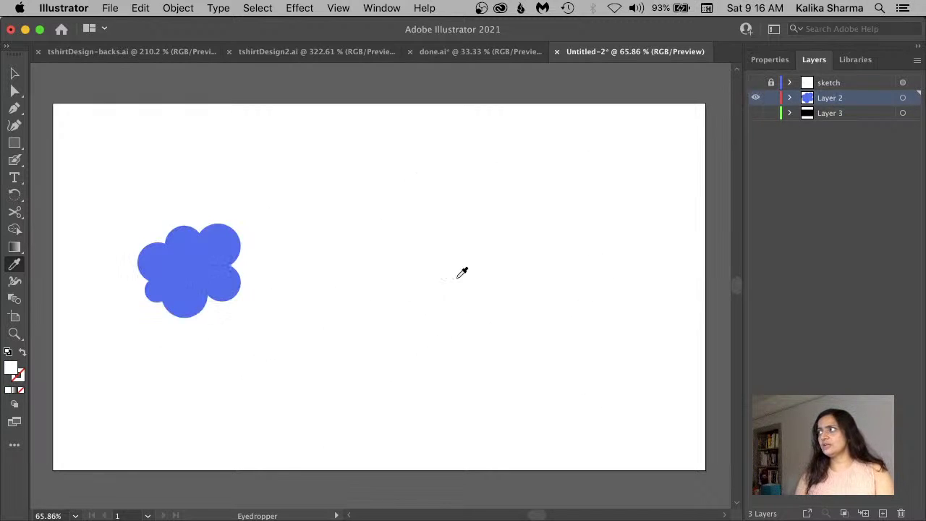
{"action": "left_click", "coordinate": [205, 277]}
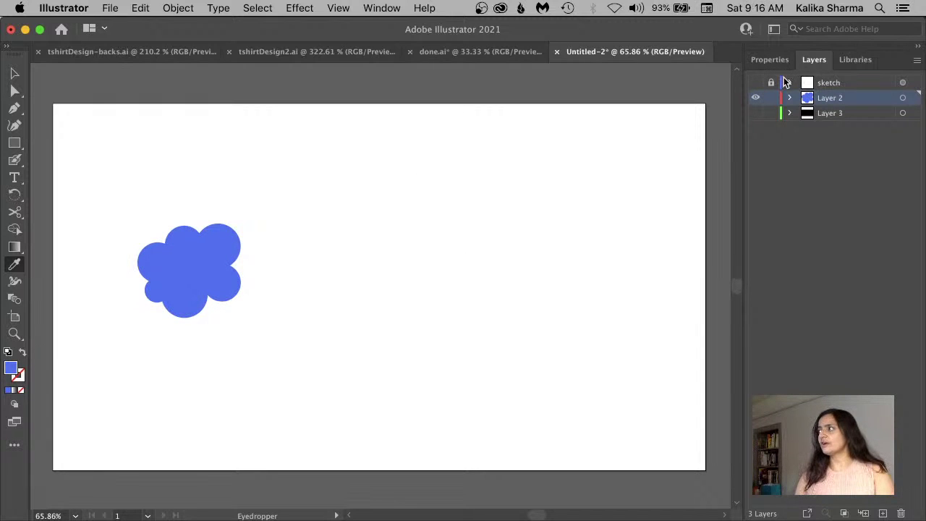
{"action": "left_click", "coordinate": [755, 83]}
Draw three large blue circles along the upper lobes of the central cloud and a small one at its right end on Layer 2
{"action": "left_click", "coordinate": [903, 97]}
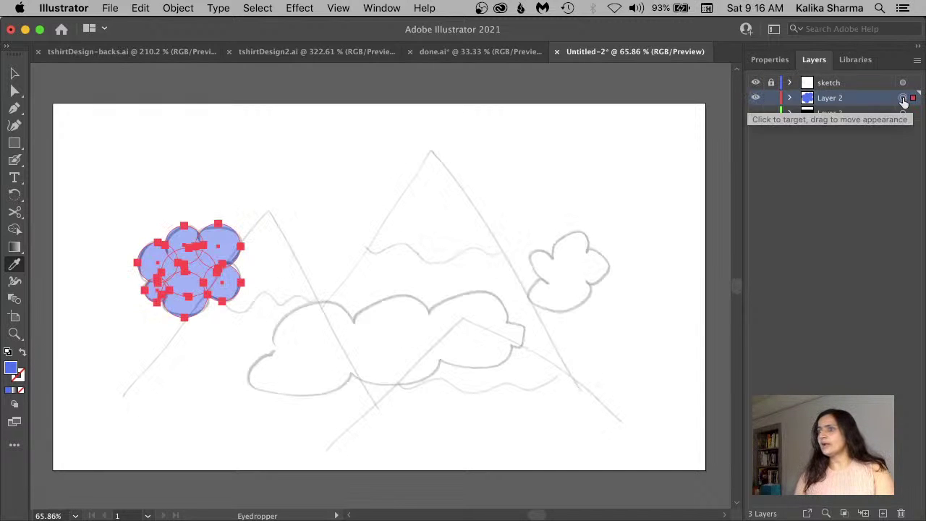
{"action": "left_click_drag", "start_coordinate": [13, 142], "coordinate": [64, 160]}
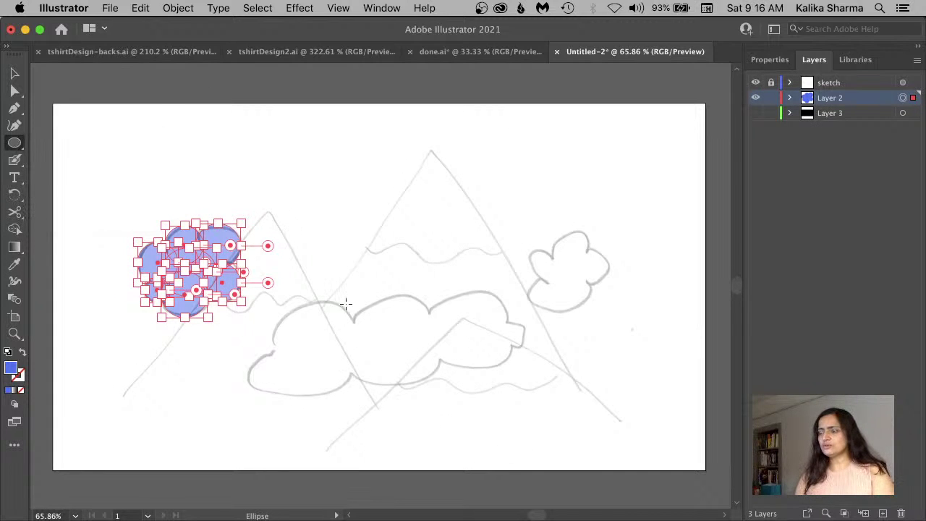
{"action": "left_click_drag", "start_coordinate": [346, 304], "coordinate": [266, 384]}
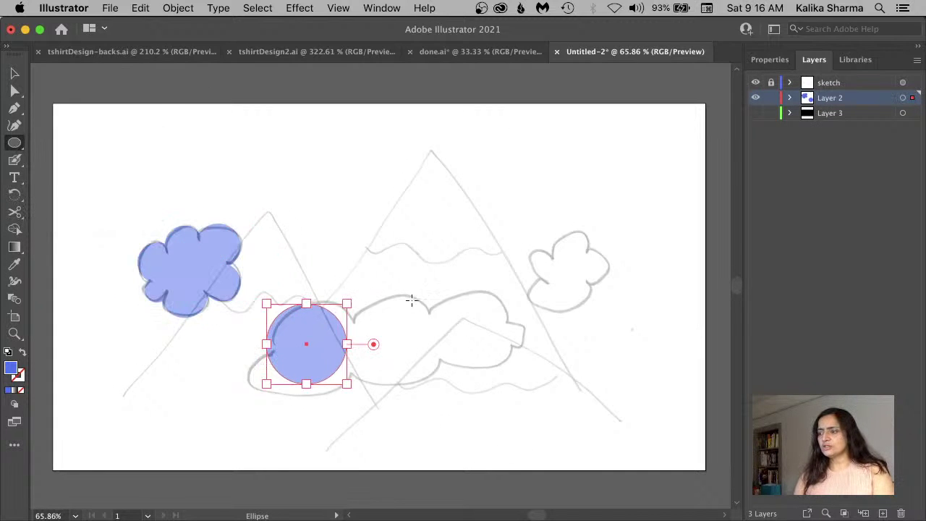
{"action": "left_click_drag", "start_coordinate": [431, 297], "coordinate": [340, 387]}
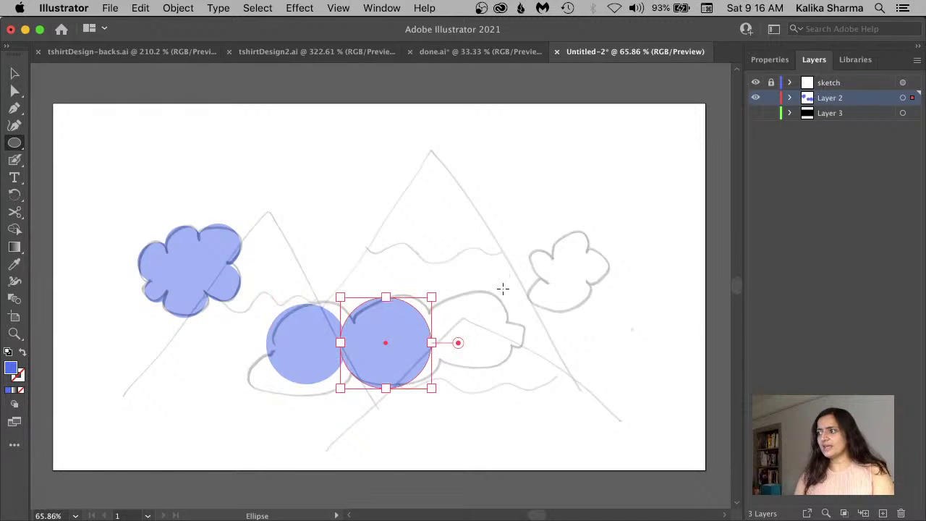
{"action": "left_click_drag", "start_coordinate": [503, 289], "coordinate": [422, 369]}
{"action": "left_click_drag", "start_coordinate": [521, 321], "coordinate": [493, 349]}
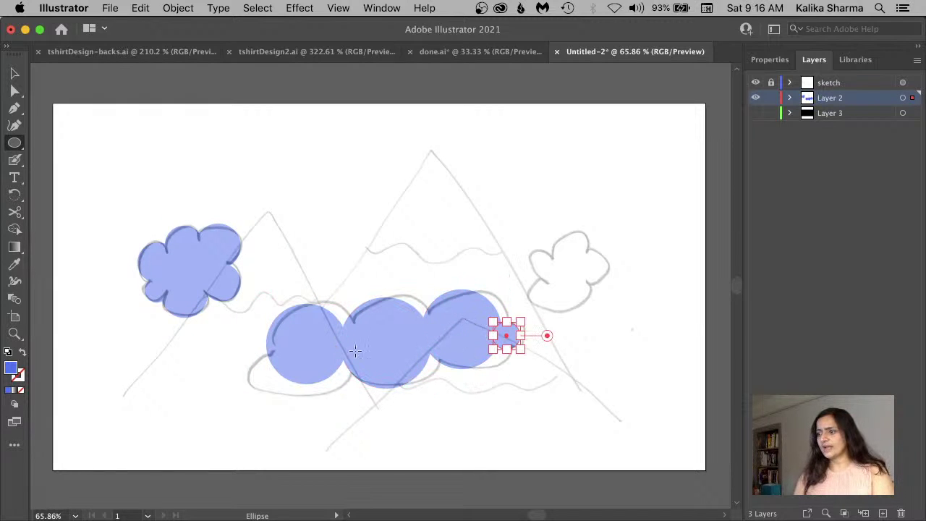
Draw three blue circles along the lower edge of the central cloud with the Ellipse tool
{"action": "left_click_drag", "start_coordinate": [252, 353], "coordinate": [328, 431]}
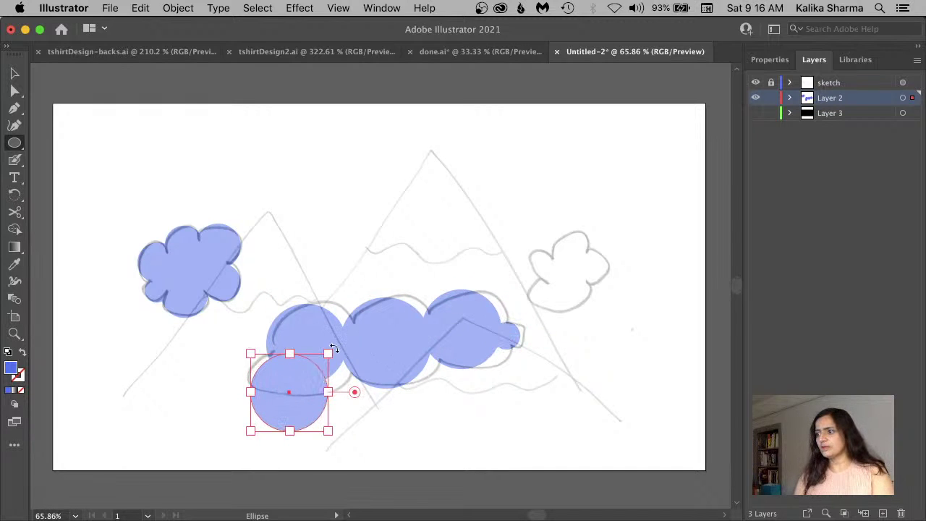
{"action": "left_click_drag", "start_coordinate": [334, 349], "coordinate": [360, 413]}
{"action": "left_click_drag", "start_coordinate": [454, 345], "coordinate": [517, 405]}
Shift the central cloud's lower left circle up and left, and duplicate the lower middle circle into the gap beside it, enlarging the copy
{"action": "left_click", "coordinate": [14, 73]}
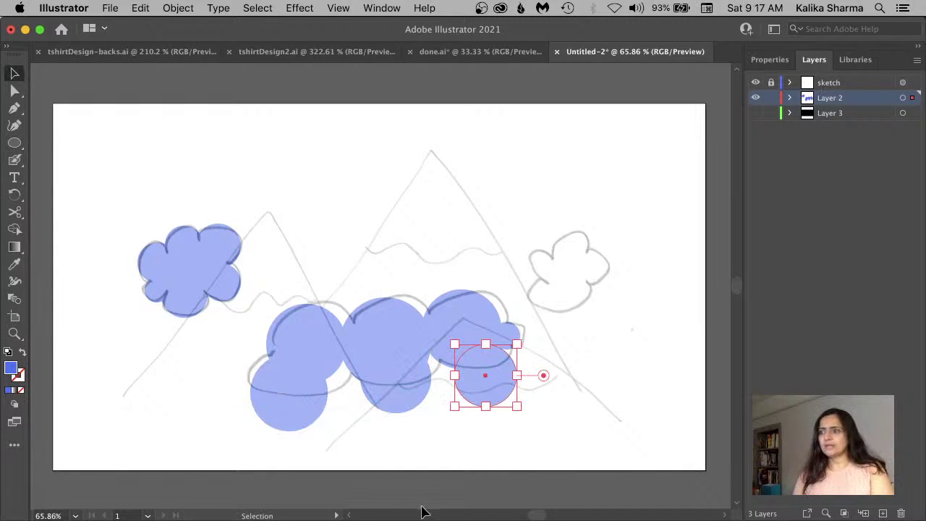
{"action": "mouse_move", "coordinate": [292, 413]}
{"action": "left_mouse_down"}
{"action": "mouse_move", "coordinate": [292, 399]}
{"action": "mouse_move", "coordinate": [308, 398]}
{"action": "mouse_move", "coordinate": [283, 400]}
{"action": "left_mouse_up"}
{"action": "left_click", "coordinate": [389, 406]}
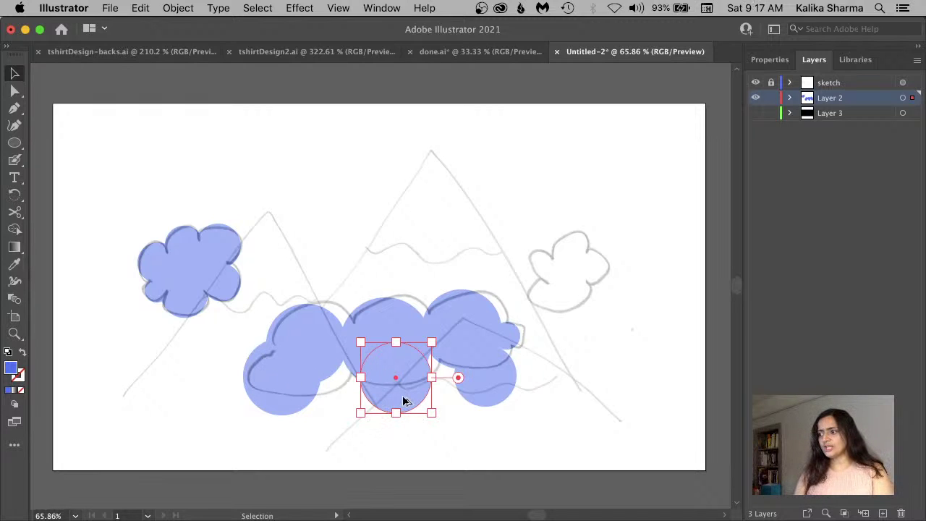
{"action": "left_click_drag", "start_coordinate": [403, 399], "coordinate": [348, 397]}
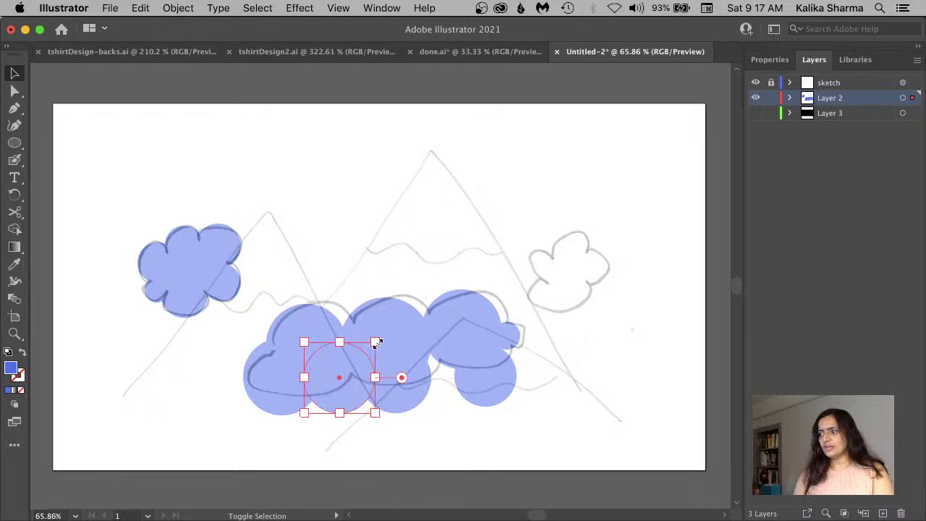
{"action": "left_click_drag", "start_coordinate": [375, 342], "coordinate": [391, 325]}
Enlarge the upper middle and upper right circles of the central cloud and shift them left to overlap their neighbours
{"action": "left_click_drag", "start_coordinate": [376, 364], "coordinate": [405, 328]}
{"action": "left_click_drag", "start_coordinate": [341, 298], "coordinate": [324, 293]}
{"action": "left_click_drag", "start_coordinate": [396, 326], "coordinate": [384, 329]}
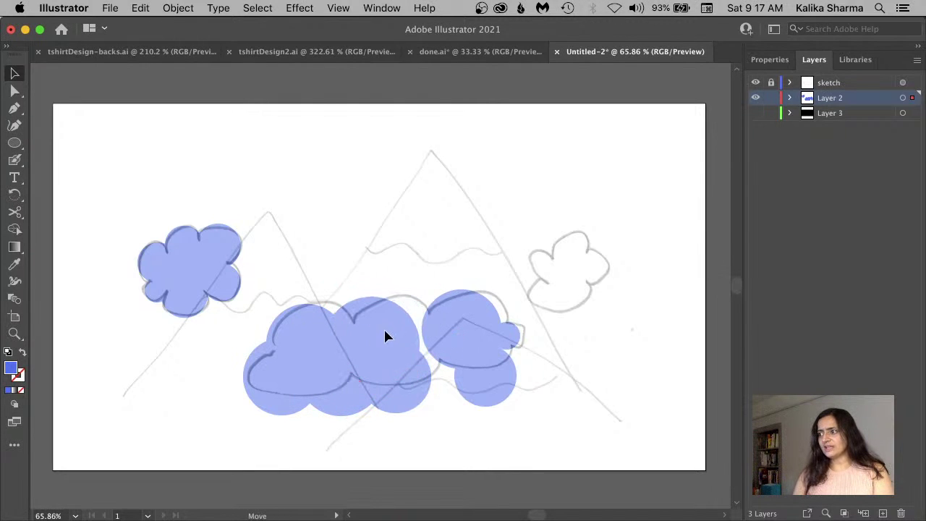
{"action": "left_click_drag", "start_coordinate": [473, 320], "coordinate": [462, 327]}
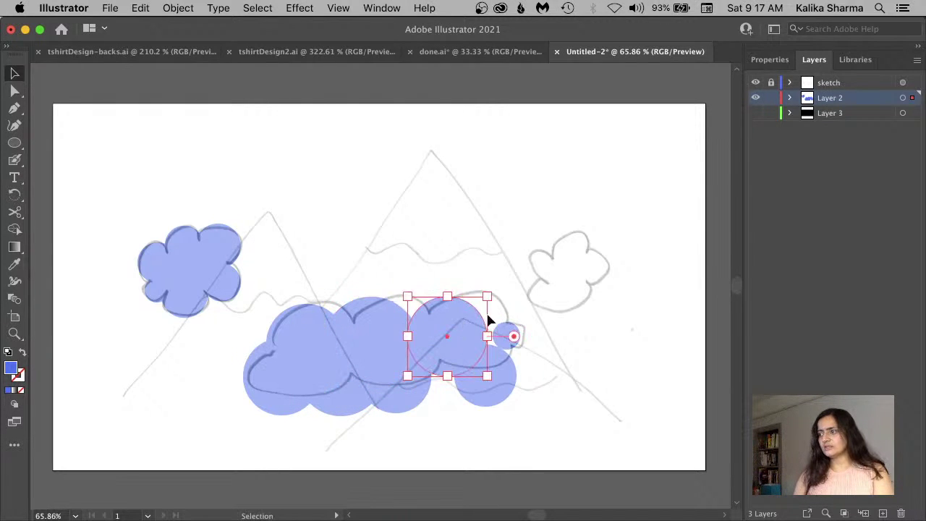
{"action": "left_click_drag", "start_coordinate": [489, 294], "coordinate": [511, 281]}
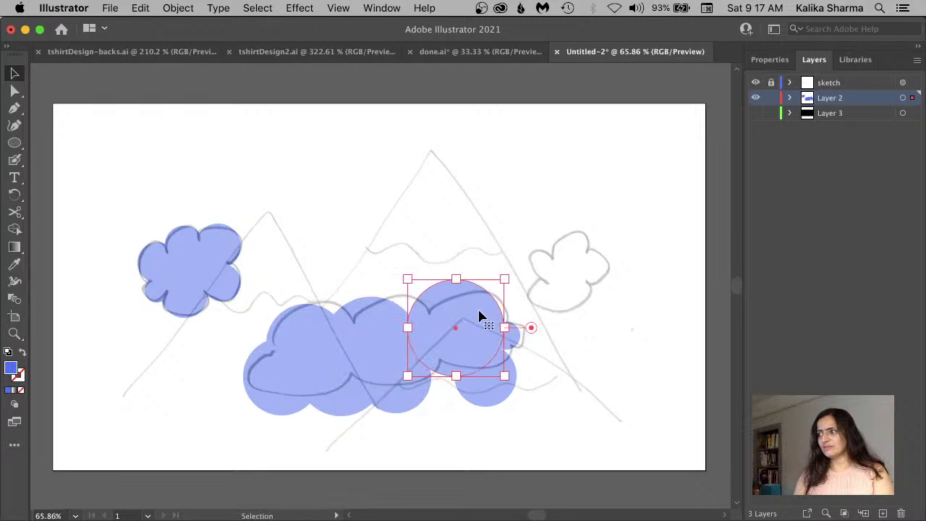
{"action": "left_click_drag", "start_coordinate": [480, 317], "coordinate": [483, 326]}
Delete the lower right circle of the central cloud
{"action": "left_click", "coordinate": [484, 402]}
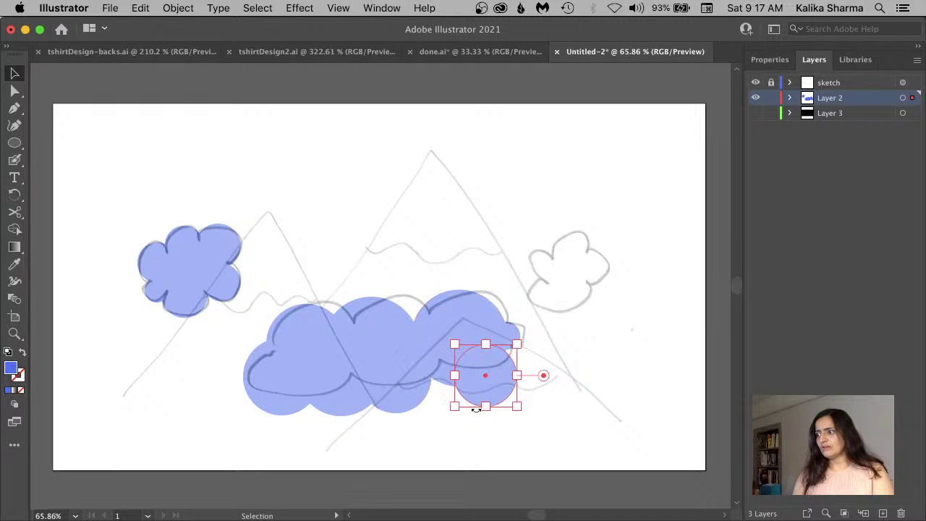
{"action": "left_click_drag", "start_coordinate": [484, 400], "coordinate": [524, 439]}
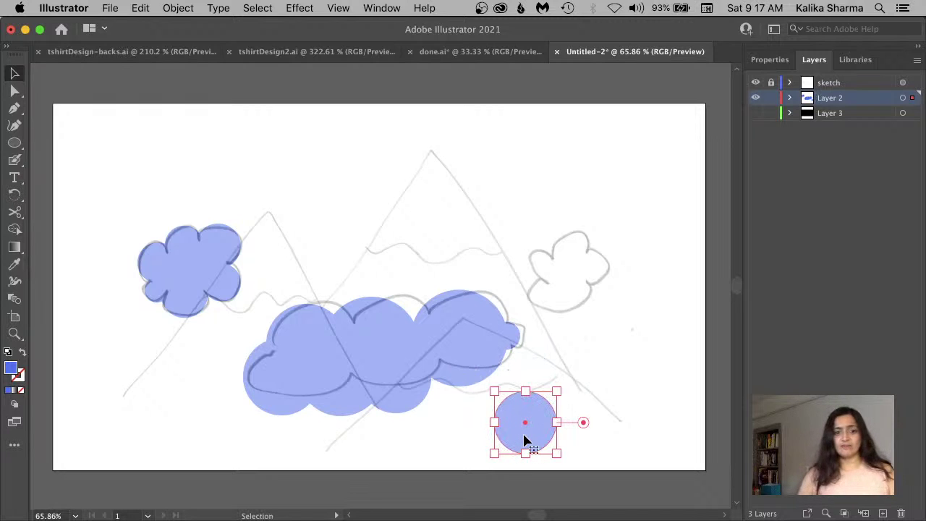
{"action": "key", "text": "Delete"}
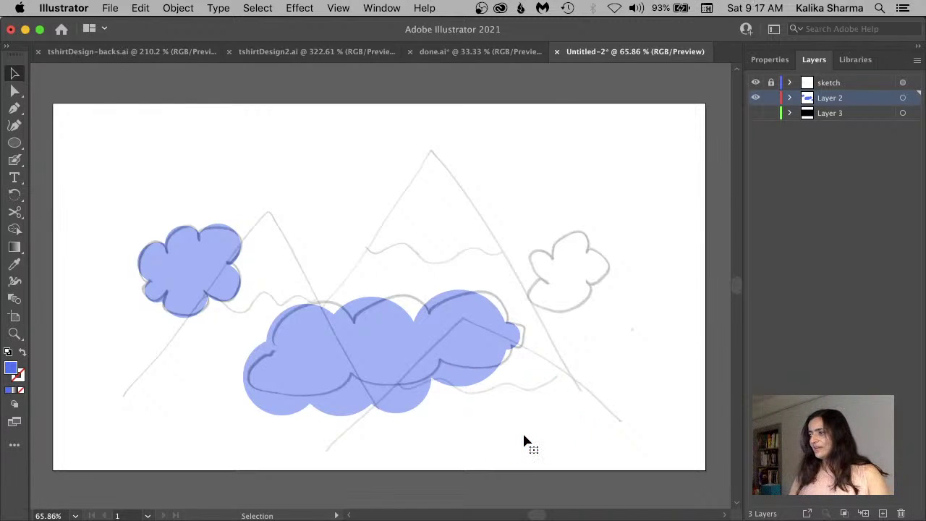
Reposition the central cloud's two lower middle circles, and fit its upper middle and upper left circles to the sketched lobes
{"action": "left_click_drag", "start_coordinate": [399, 407], "coordinate": [405, 386]}
{"action": "left_click_drag", "start_coordinate": [343, 411], "coordinate": [334, 400]}
{"action": "left_click", "coordinate": [391, 385]}
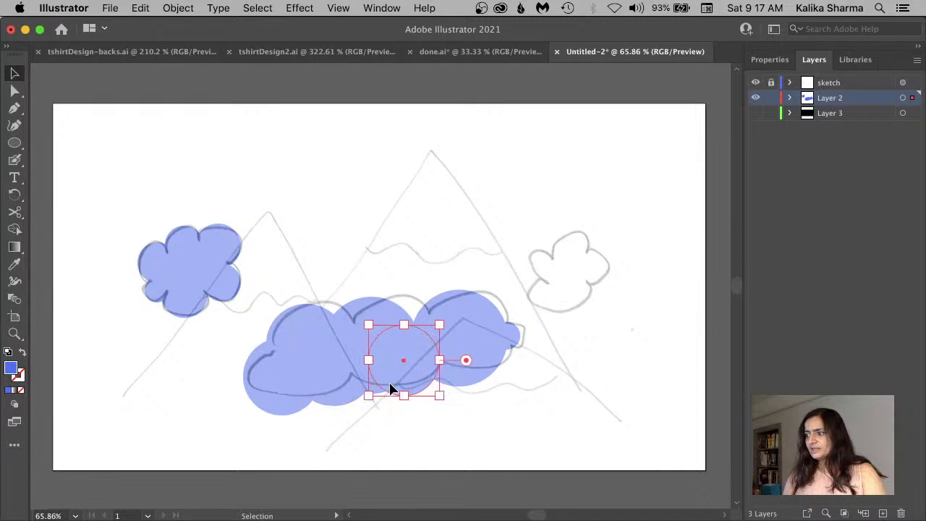
{"action": "left_click", "coordinate": [371, 313]}
{"action": "left_click_drag", "start_coordinate": [371, 313], "coordinate": [395, 307]}
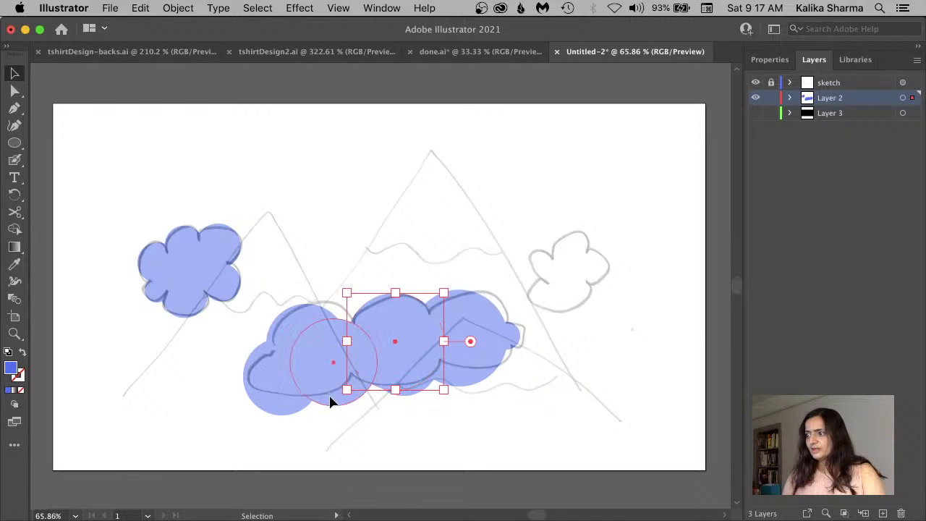
{"action": "left_click_drag", "start_coordinate": [330, 397], "coordinate": [341, 398]}
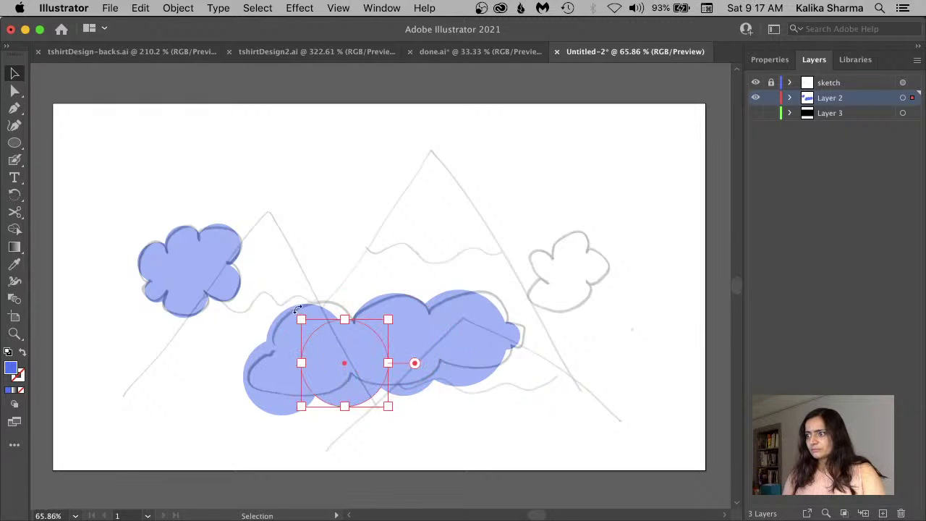
{"action": "left_click_drag", "start_coordinate": [299, 314], "coordinate": [307, 307]}
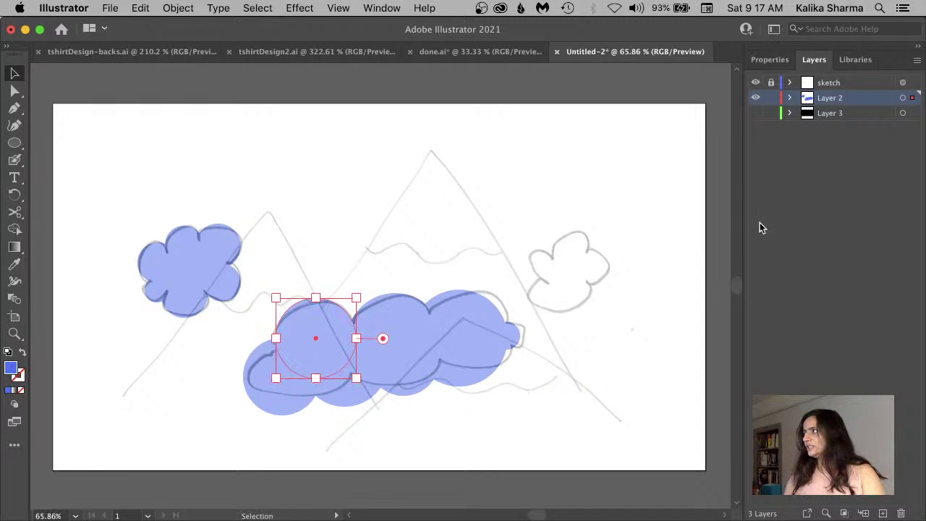
Preview both clouds against the black background without the sketch, and restore the sketch view with Layer 3 hidden
{"action": "left_click", "coordinate": [755, 113]}
{"action": "left_click", "coordinate": [755, 82]}
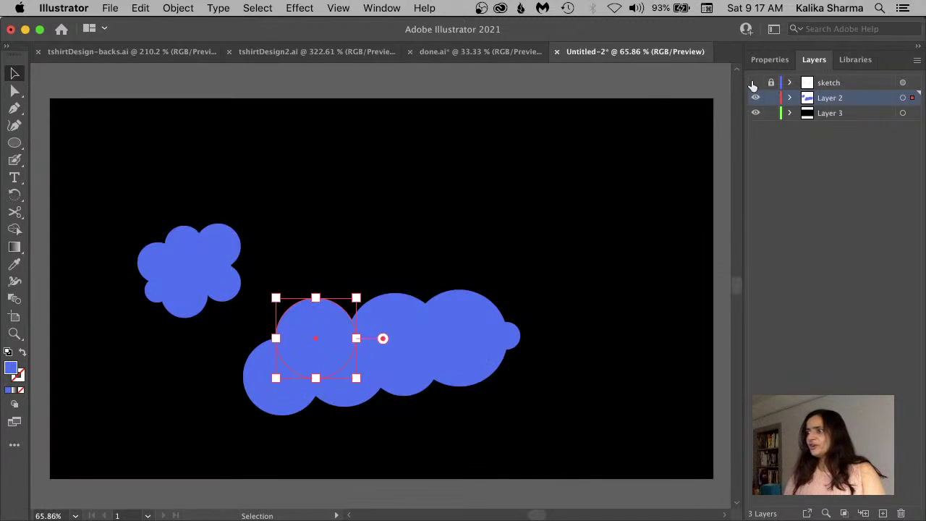
{"action": "left_click", "coordinate": [609, 346]}
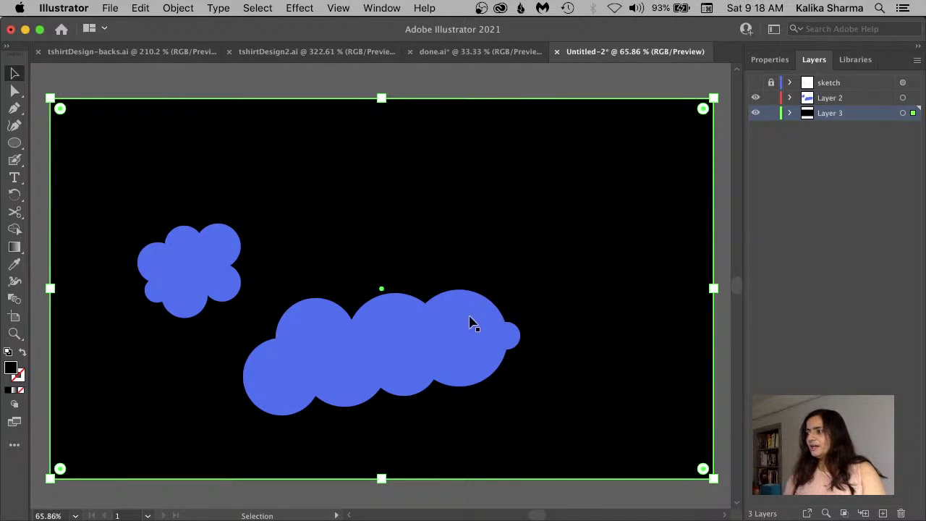
{"action": "left_click", "coordinate": [755, 83]}
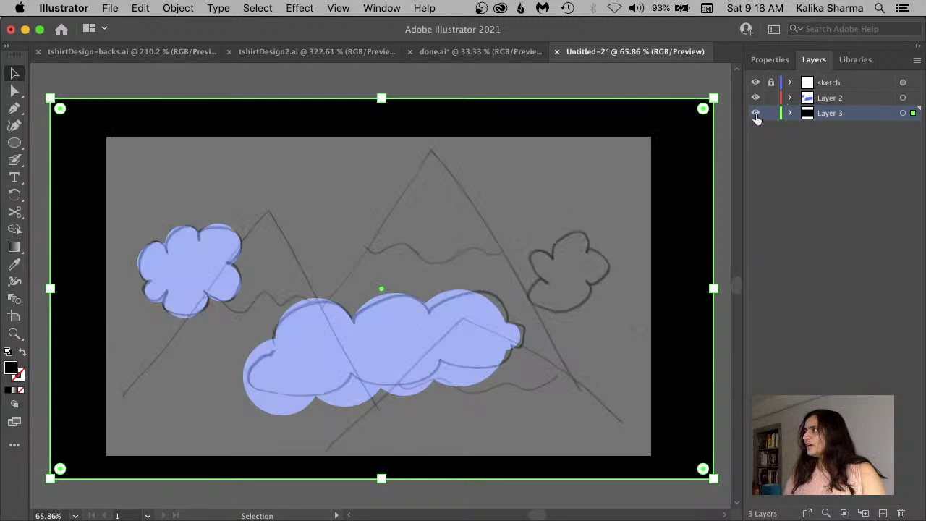
{"action": "left_click", "coordinate": [755, 113]}
Reuse the blue fill of Layer 2's artwork and cover the lobes of the right cloud with four blue circles
{"action": "left_click", "coordinate": [840, 99]}
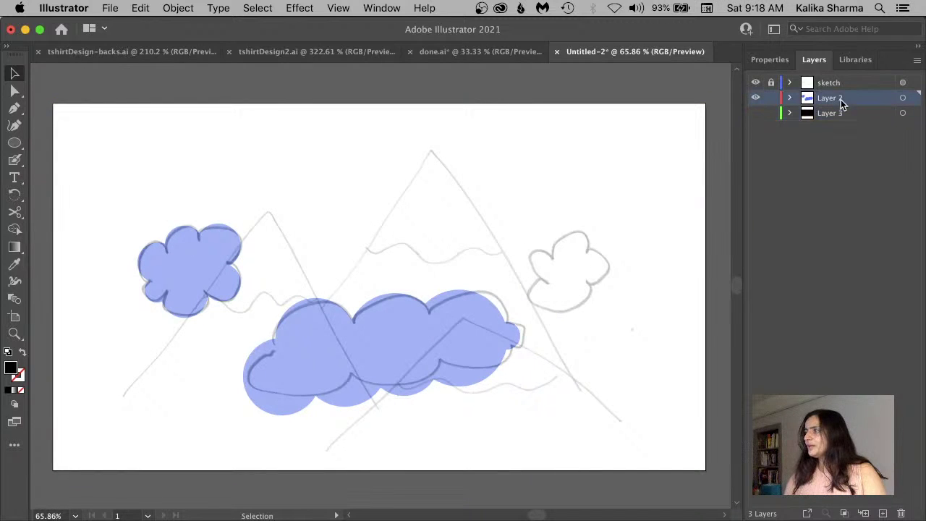
{"action": "left_click", "coordinate": [902, 100]}
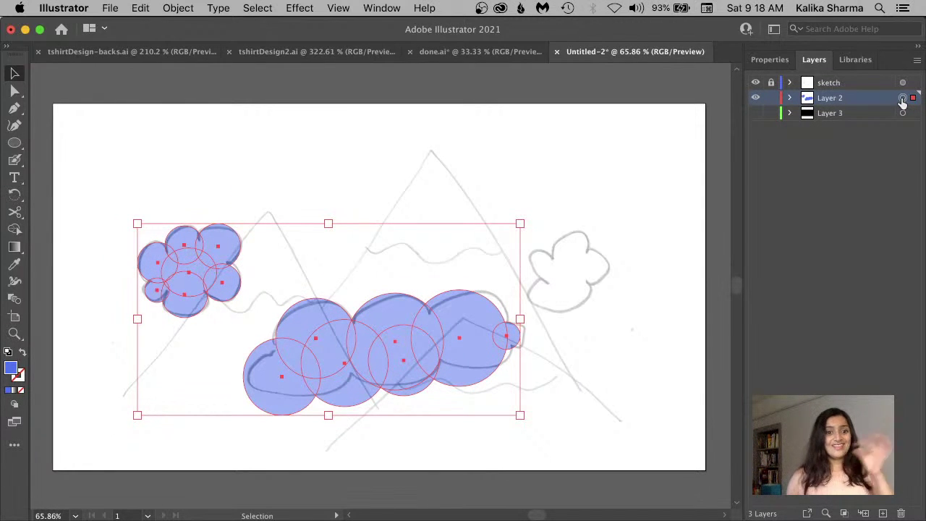
{"action": "left_click", "coordinate": [14, 142]}
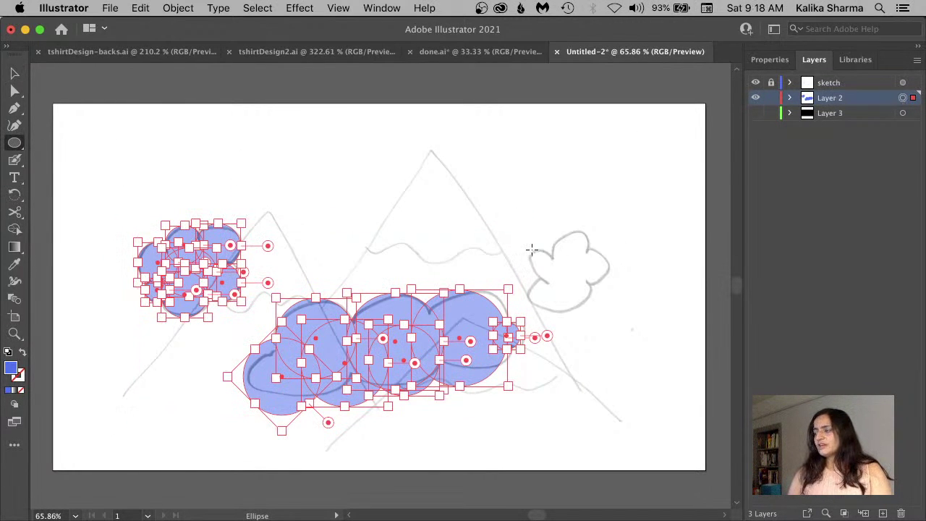
{"action": "left_click_drag", "start_coordinate": [531, 249], "coordinate": [562, 281]}
{"action": "left_click_drag", "start_coordinate": [588, 230], "coordinate": [547, 272]}
{"action": "mouse_move", "coordinate": [611, 256]}
{"action": "left_mouse_down"}
{"action": "mouse_move", "coordinate": [571, 287]}
{"action": "mouse_move", "coordinate": [602, 318]}
{"action": "mouse_move", "coordinate": [569, 298]}
{"action": "mouse_move", "coordinate": [580, 301]}
{"action": "left_mouse_up"}
{"action": "key", "text": "v"}
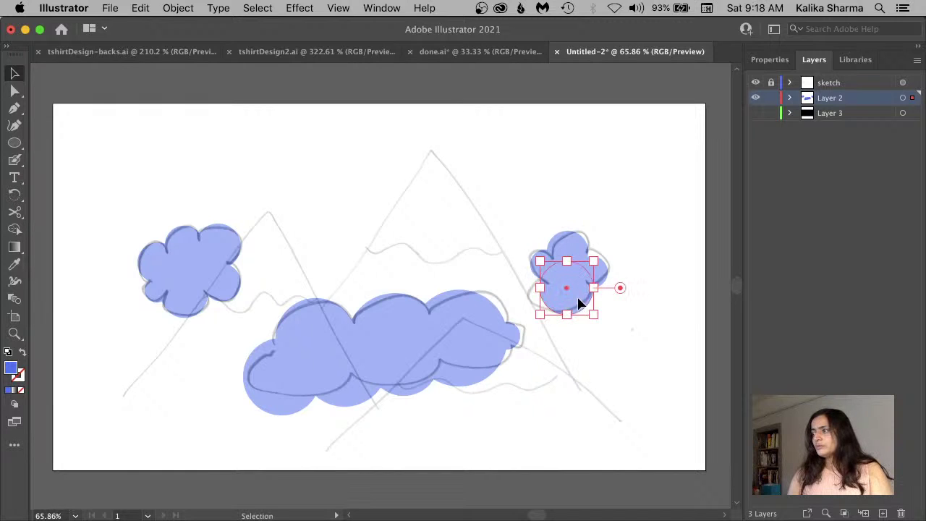
Duplicate the small circle on the right cloud's right side and place the copy over its lower left lobe
{"action": "left_click", "coordinate": [790, 98]}
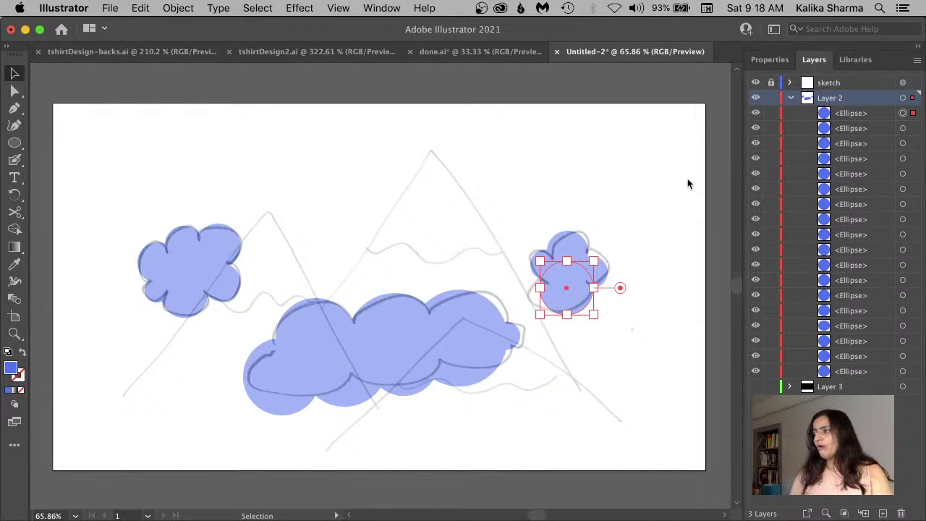
{"action": "left_click", "coordinate": [847, 126]}
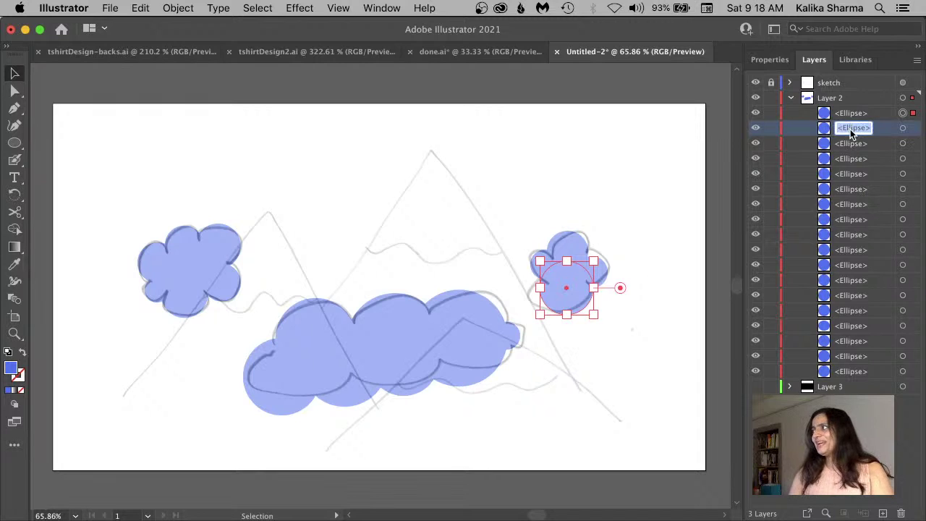
{"action": "left_click", "coordinate": [636, 208]}
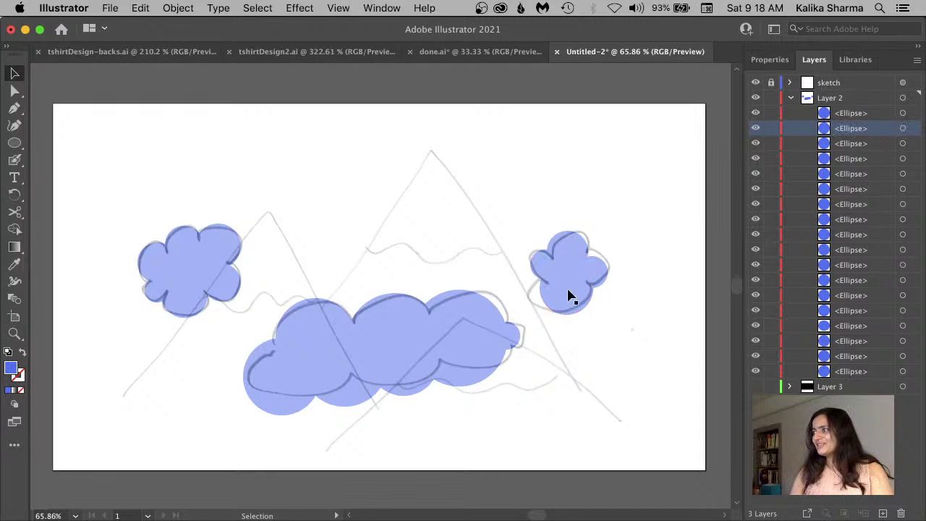
{"action": "left_click", "coordinate": [562, 293]}
{"action": "left_click", "coordinate": [603, 281]}
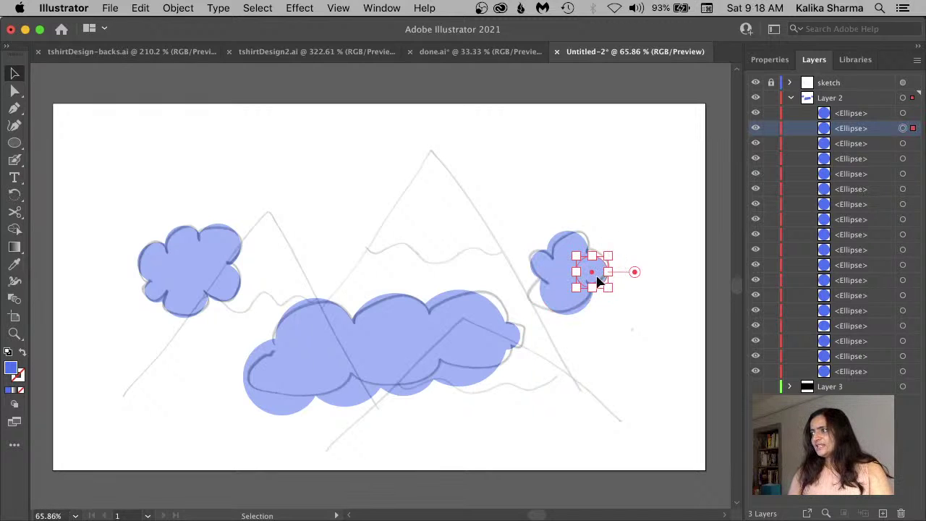
{"action": "left_click_drag", "start_coordinate": [597, 281], "coordinate": [544, 300]}
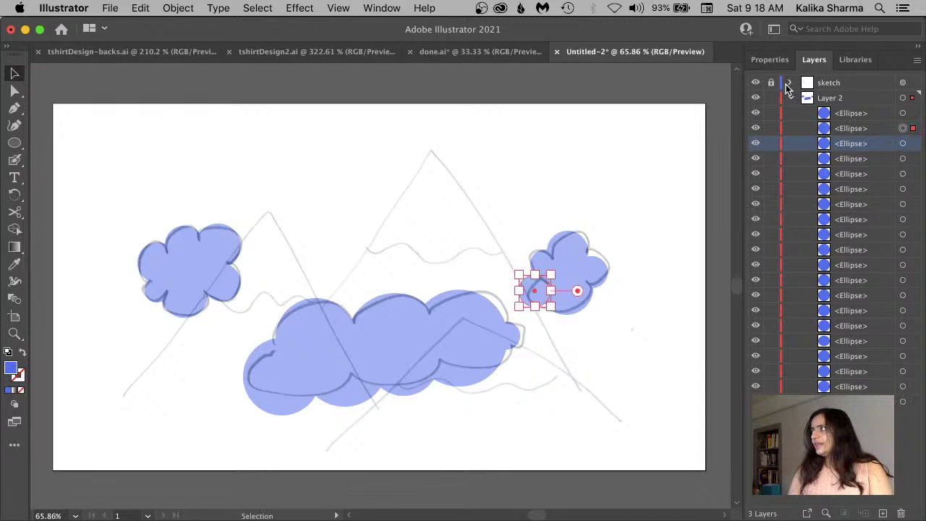
Preview the three clouds on the black background without the sketch, lock Layer 3, and restore the sketch view with Layer 3 hidden
{"action": "left_click", "coordinate": [790, 97]}
{"action": "left_click", "coordinate": [755, 82]}
{"action": "left_click", "coordinate": [755, 113]}
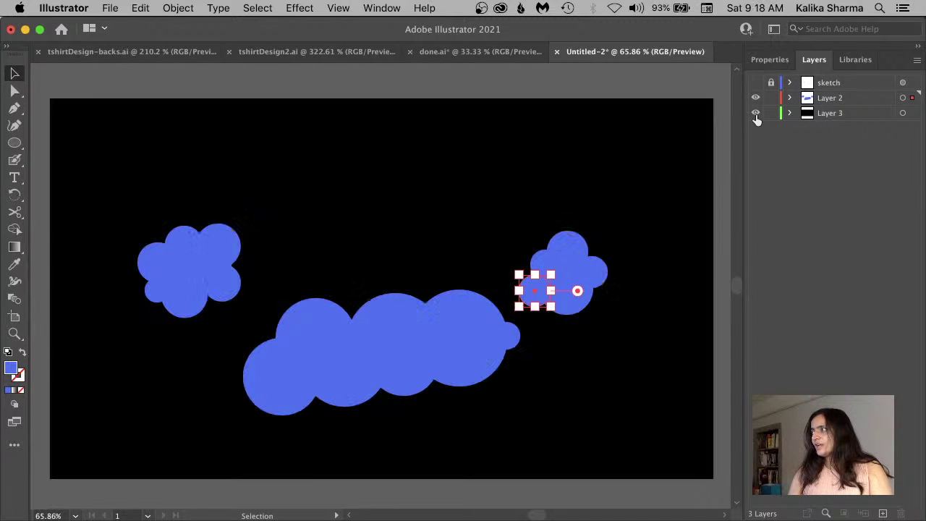
{"action": "left_click", "coordinate": [671, 193]}
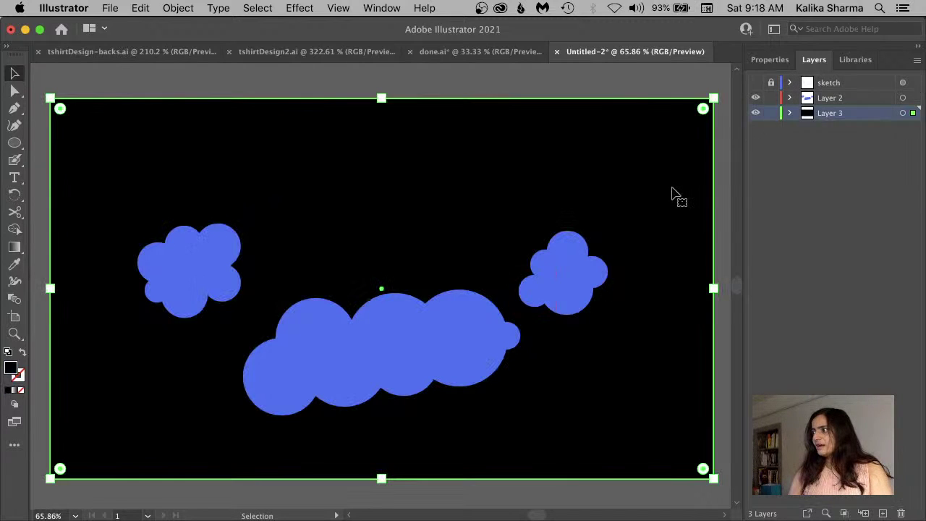
{"action": "left_click", "coordinate": [771, 113]}
{"action": "left_click", "coordinate": [755, 113]}
{"action": "left_click", "coordinate": [755, 82]}
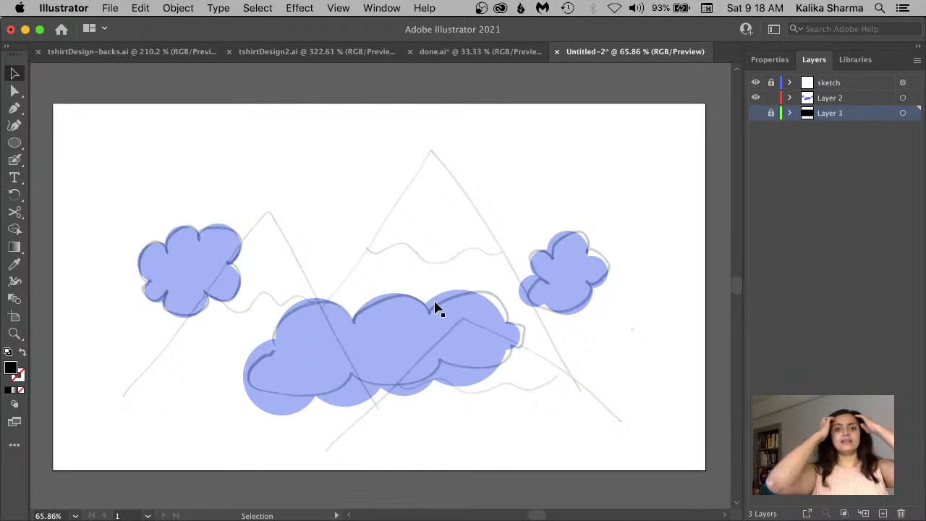
Bring up the Pathfinder options, separate them from the Gradient options near the artboard's upper left corner, and close Gradient
{"action": "left_click", "coordinate": [378, 7]}
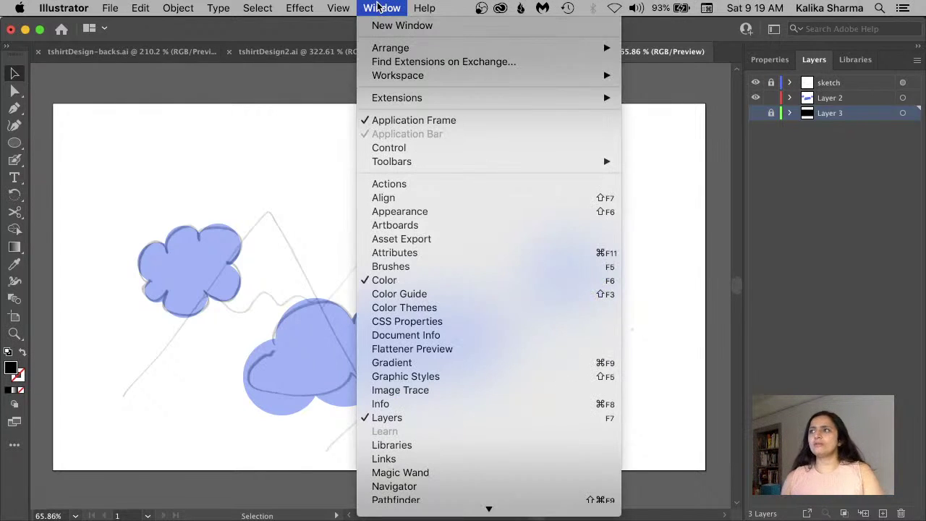
{"action": "scroll", "coordinate": [482, 384], "scroll_direction": "down", "scroll_amount": 5}
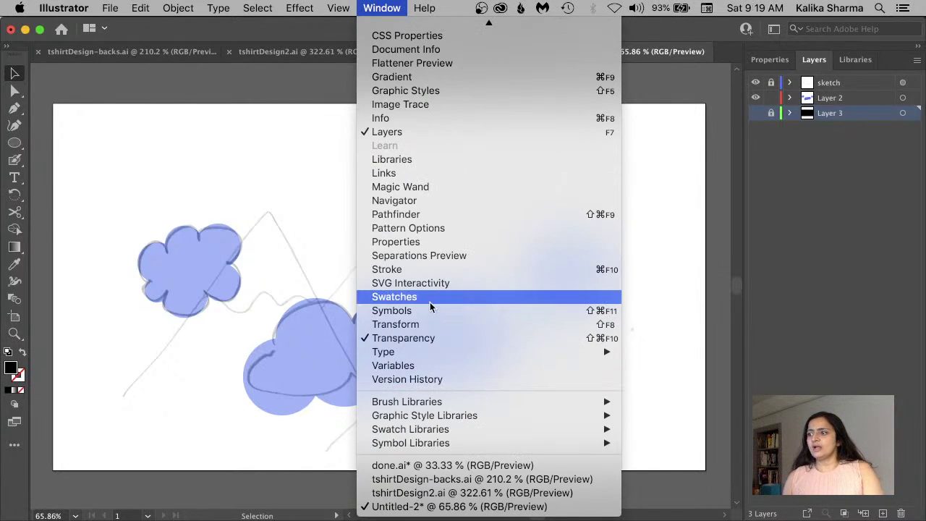
{"action": "left_click", "coordinate": [428, 215]}
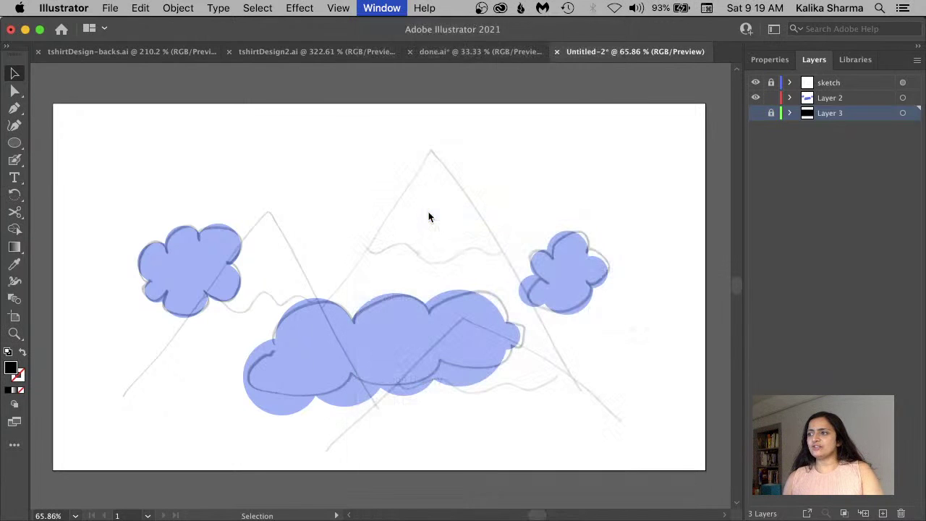
{"action": "left_click_drag", "start_coordinate": [254, 410], "coordinate": [222, 387]}
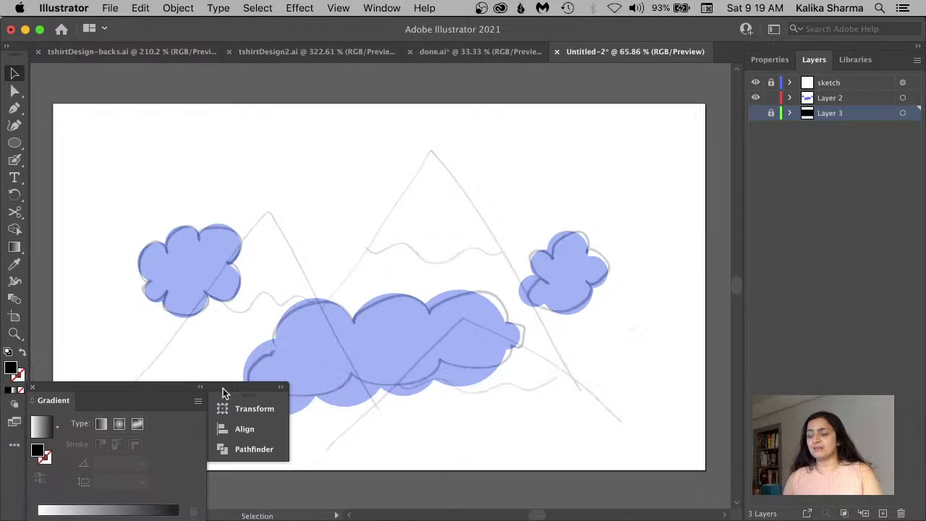
{"action": "left_click", "coordinate": [249, 446]}
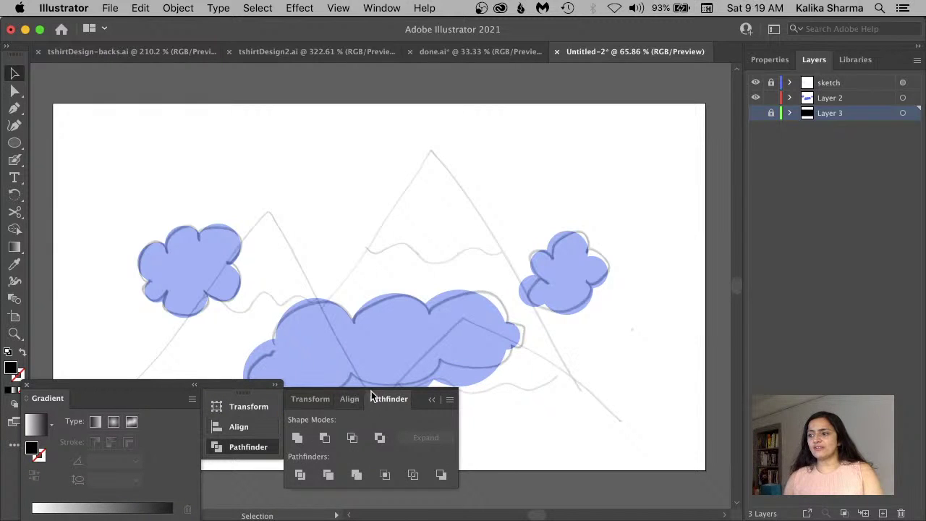
{"action": "left_click_drag", "start_coordinate": [372, 398], "coordinate": [205, 93]}
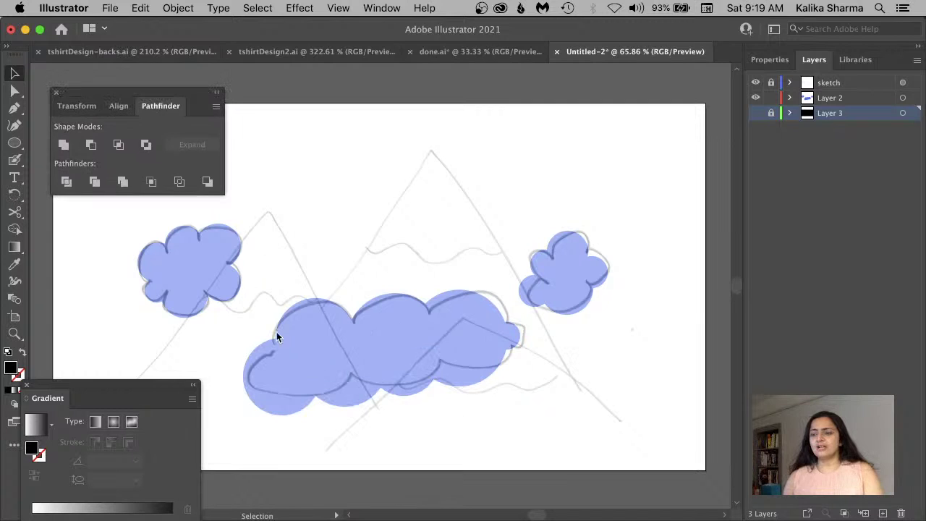
{"action": "left_click", "coordinate": [27, 385]}
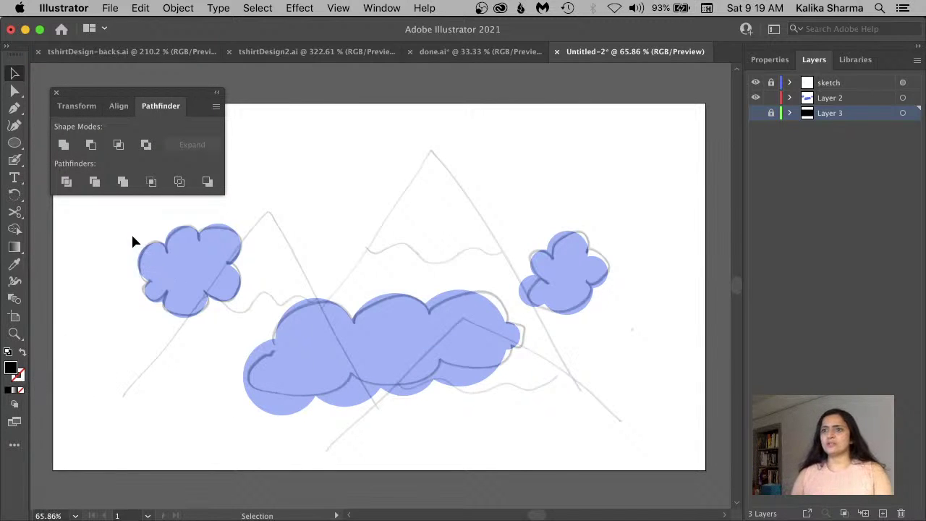
Group the seven circles of the left cloud in Layer 2
{"action": "left_click", "coordinate": [843, 98]}
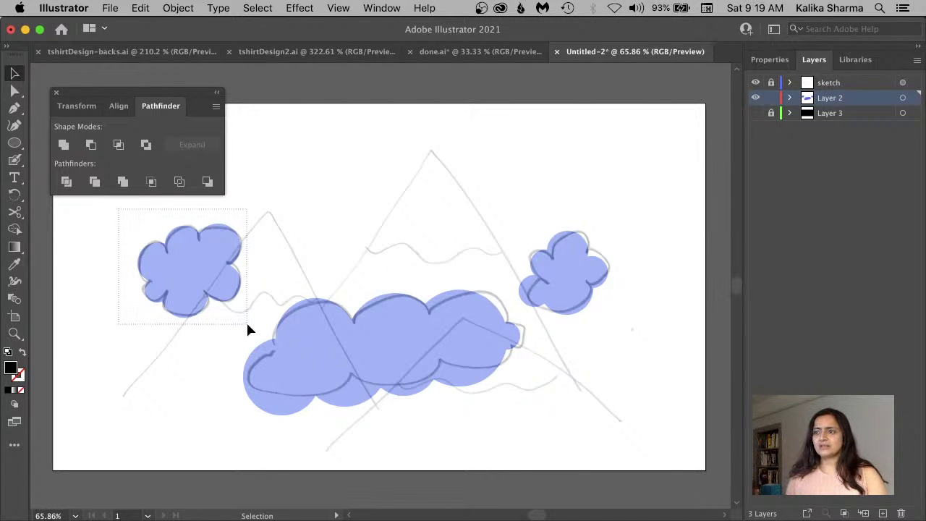
{"action": "left_click_drag", "start_coordinate": [247, 330], "coordinate": [247, 330]}
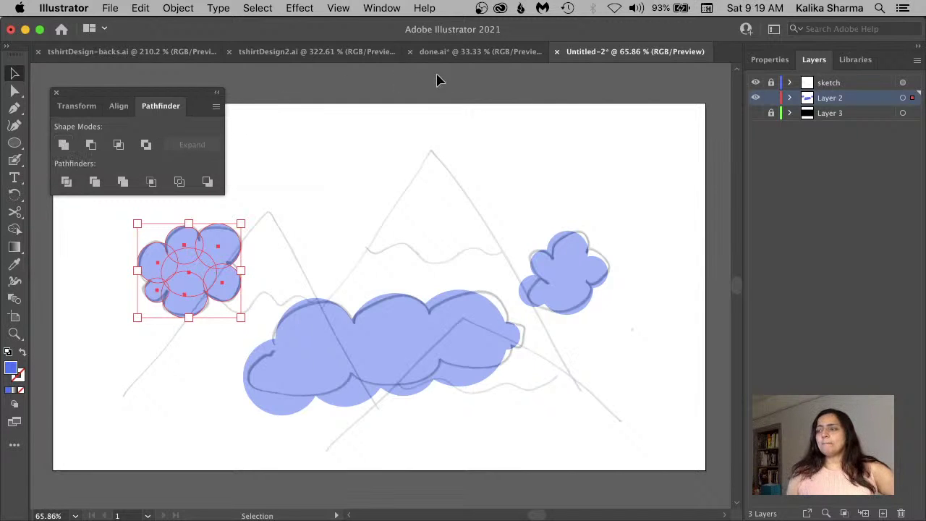
{"action": "left_click", "coordinate": [790, 99]}
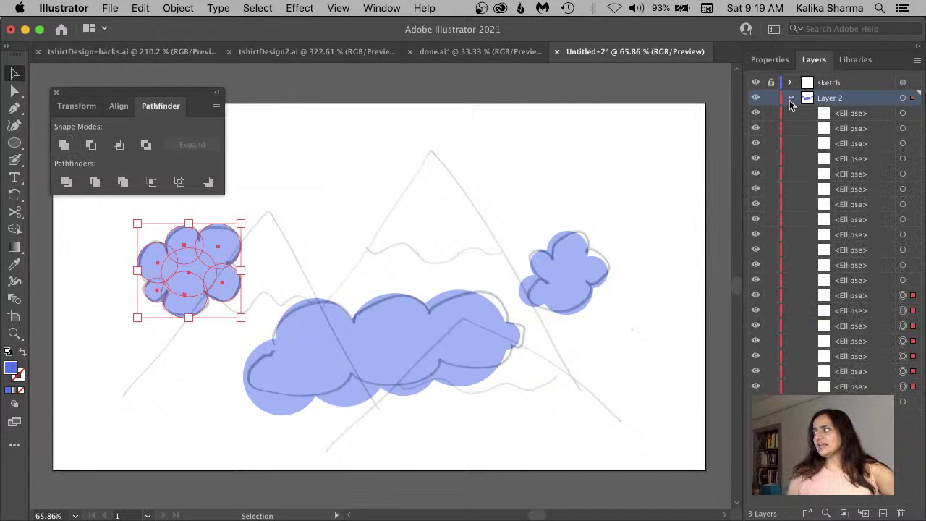
{"action": "left_click", "coordinate": [872, 296]}
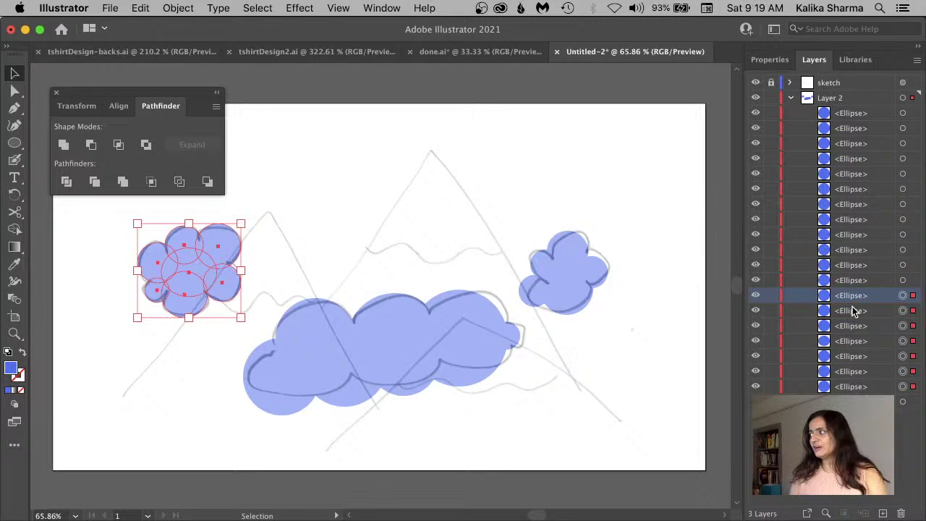
{"action": "left_click", "coordinate": [853, 386], "text": "shift"}
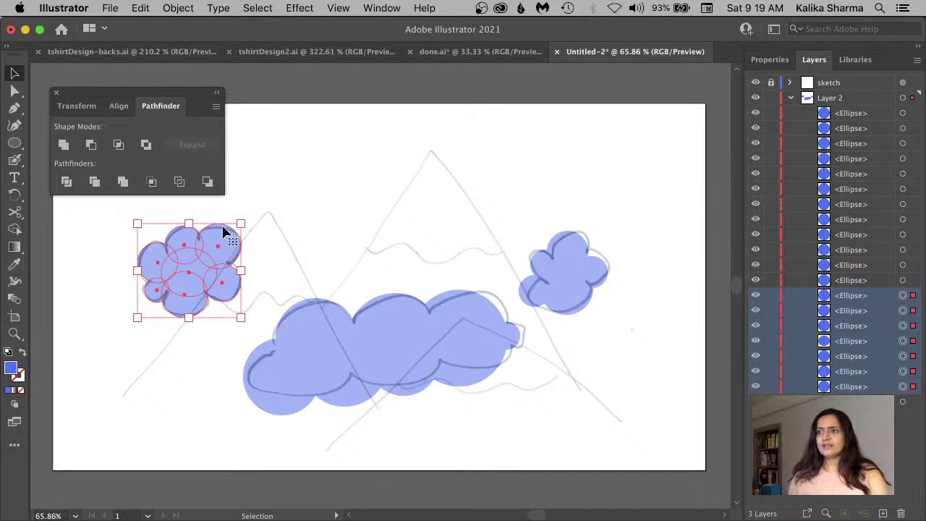
{"action": "left_click_drag", "start_coordinate": [93, 218], "coordinate": [248, 325]}
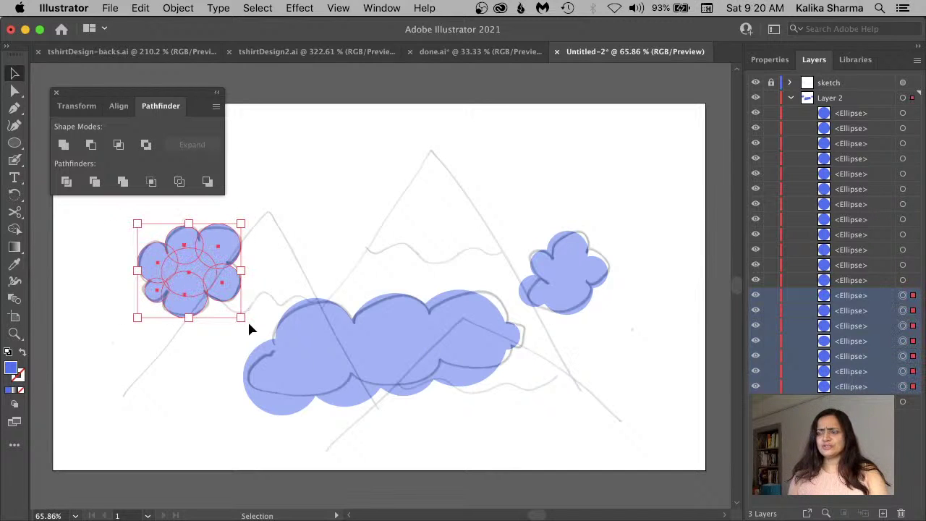
{"action": "key", "text": "super+g"}
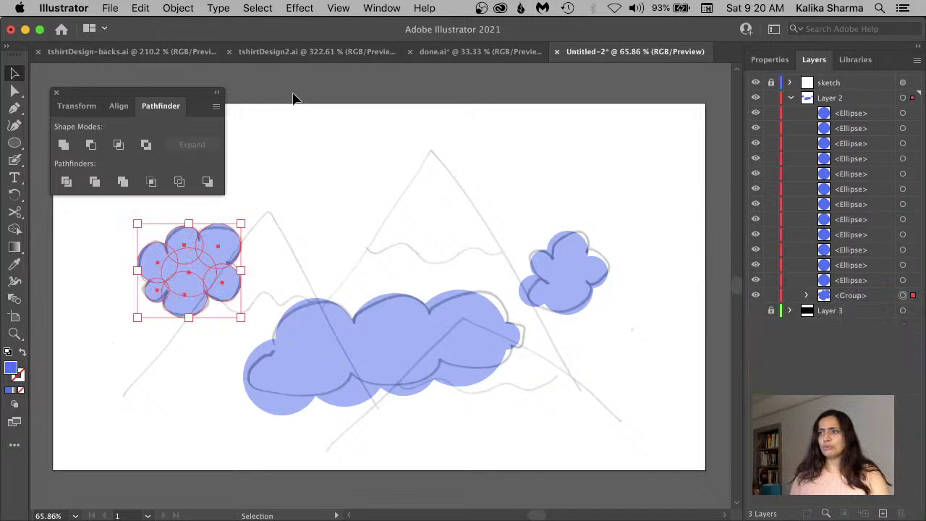
{"action": "left_click", "coordinate": [185, 9]}
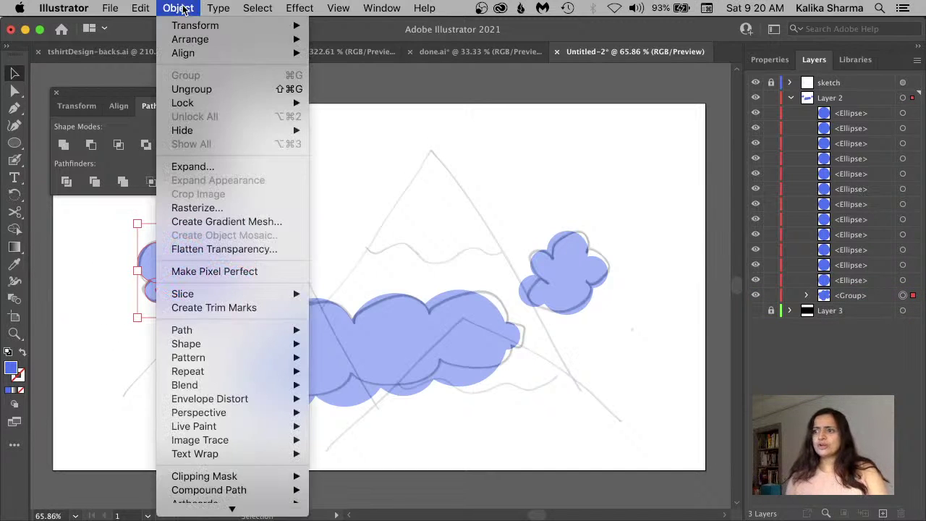
{"action": "left_click", "coordinate": [192, 90]}
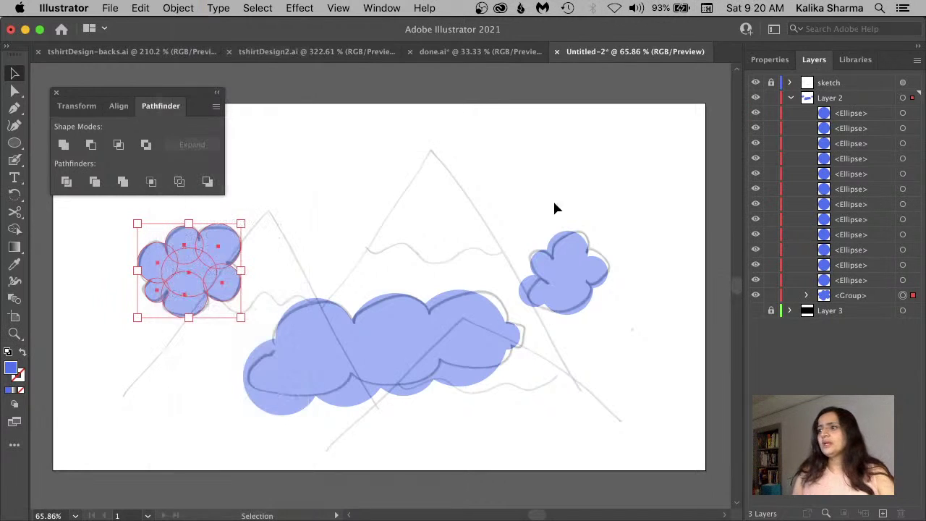
Group the five circles of the right cloud, and group the seven circles of the central cloud separately
{"action": "left_click_drag", "start_coordinate": [616, 313], "coordinate": [616, 313]}
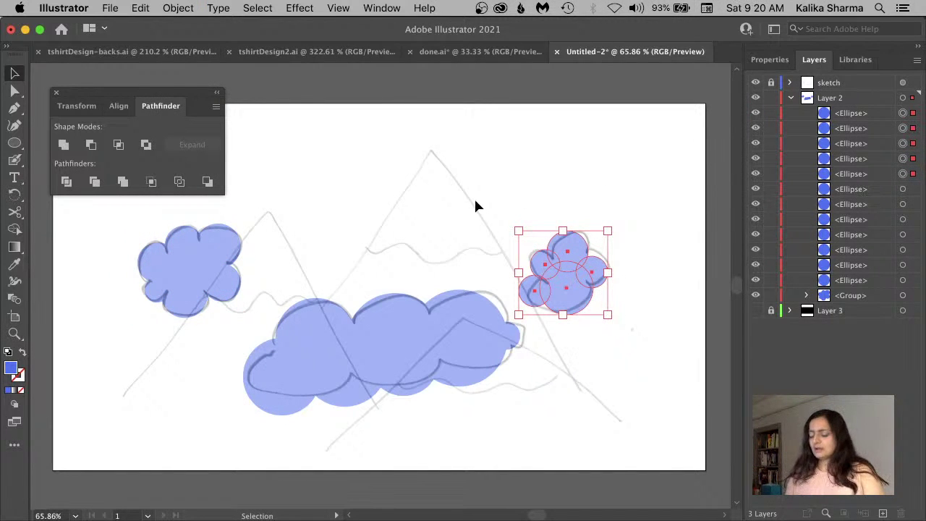
{"action": "left_click", "coordinate": [180, 8]}
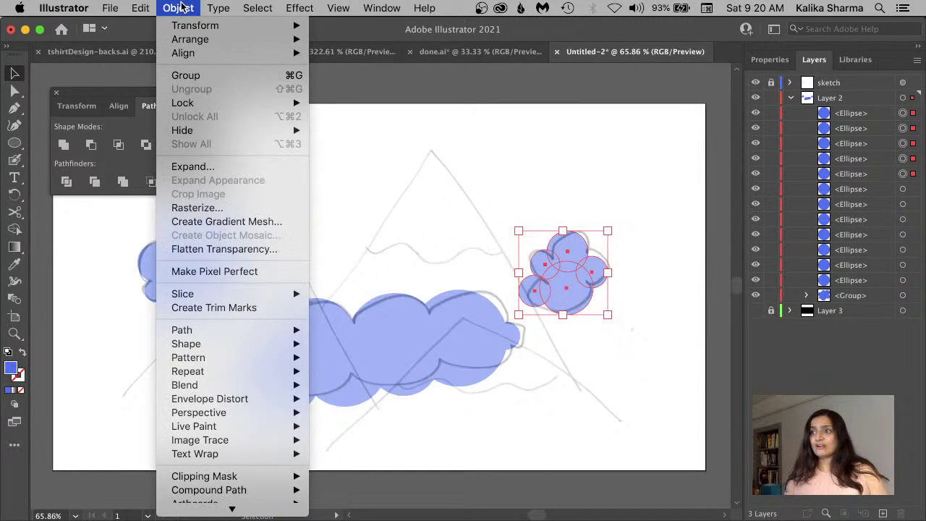
{"action": "left_click", "coordinate": [185, 76]}
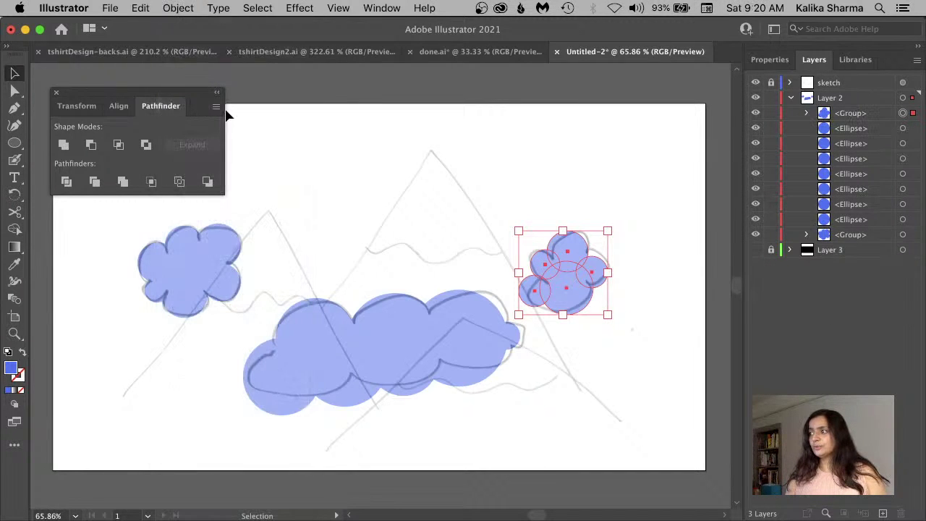
{"action": "left_click_drag", "start_coordinate": [432, 407], "coordinate": [505, 398]}
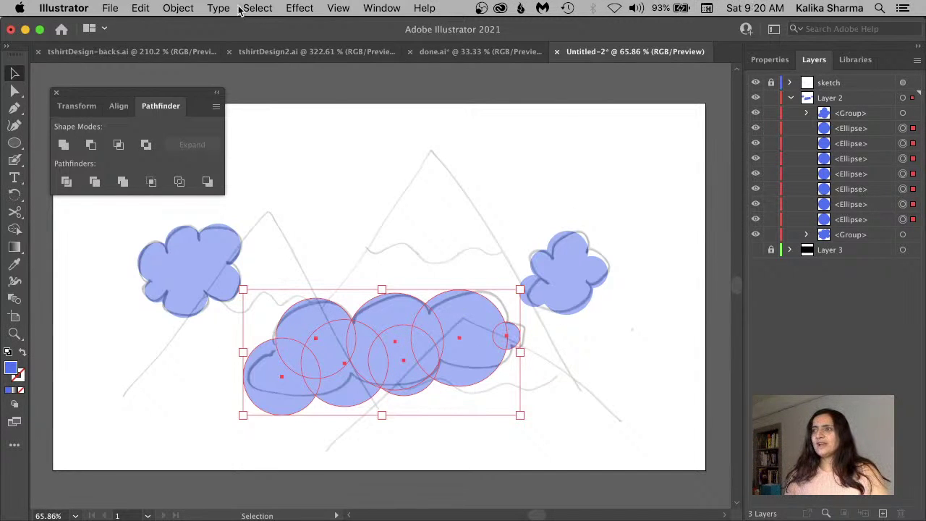
{"action": "left_click", "coordinate": [187, 10]}
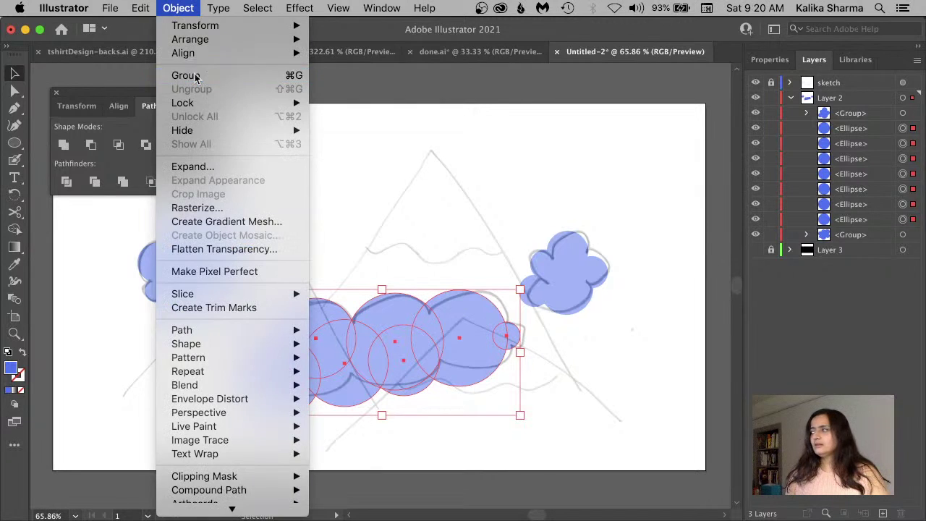
{"action": "left_click", "coordinate": [186, 76]}
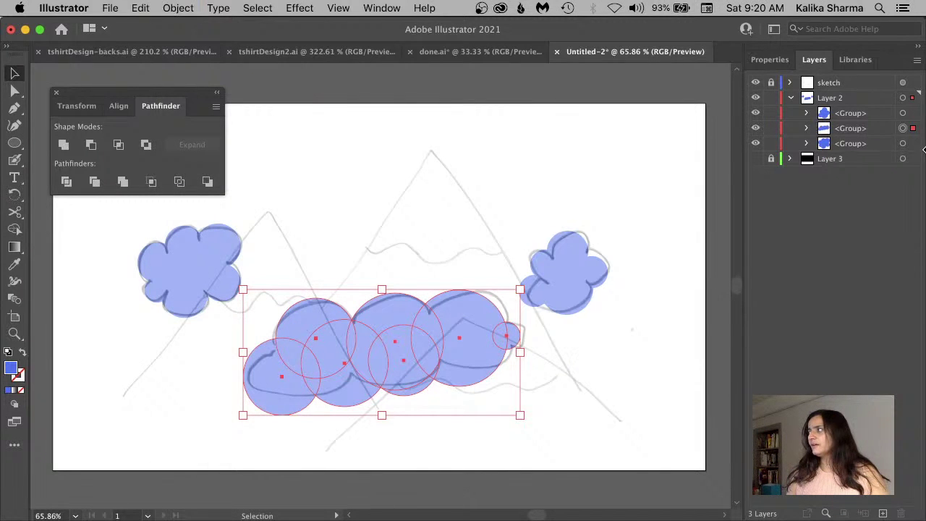
Duplicate each of the three cloud groups within Layer 2, stacking each copy next to its original
{"action": "left_click", "coordinate": [865, 115]}
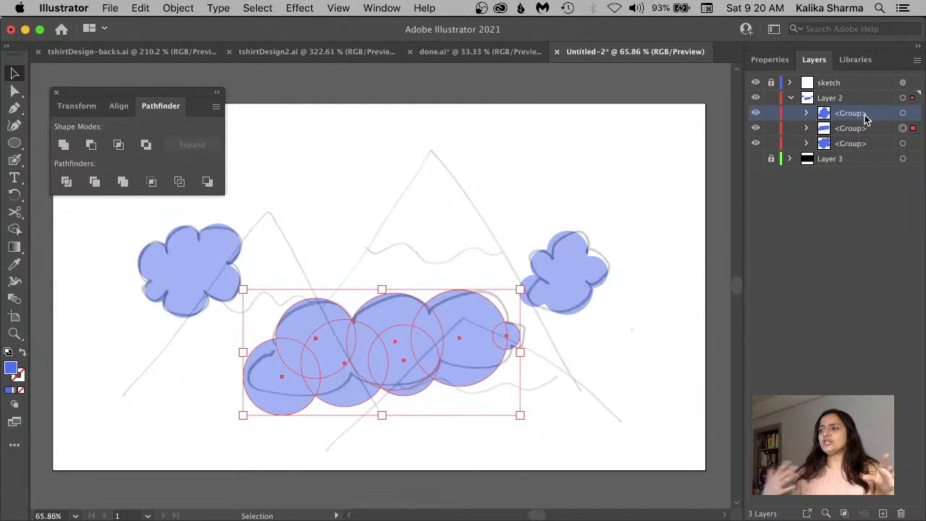
{"action": "left_click", "coordinate": [820, 118]}
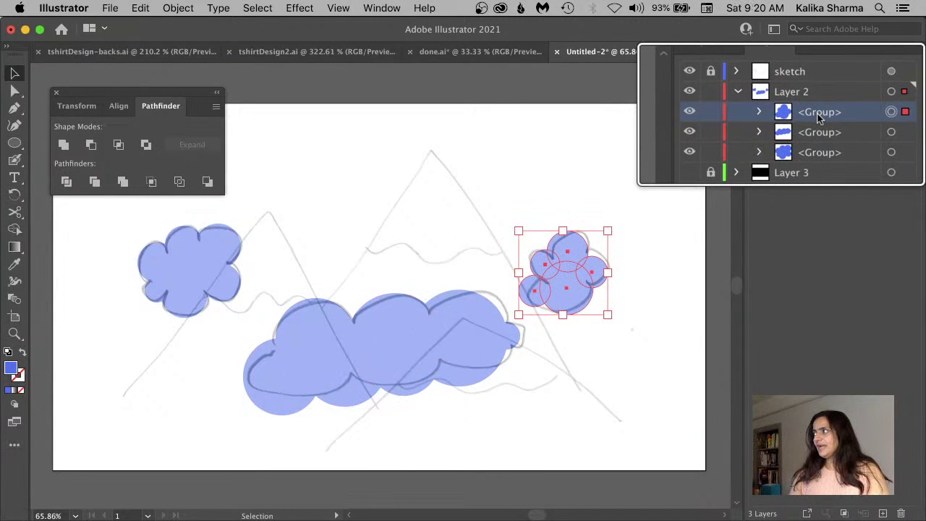
{"action": "left_click_drag", "start_coordinate": [850, 114], "coordinate": [854, 124]}
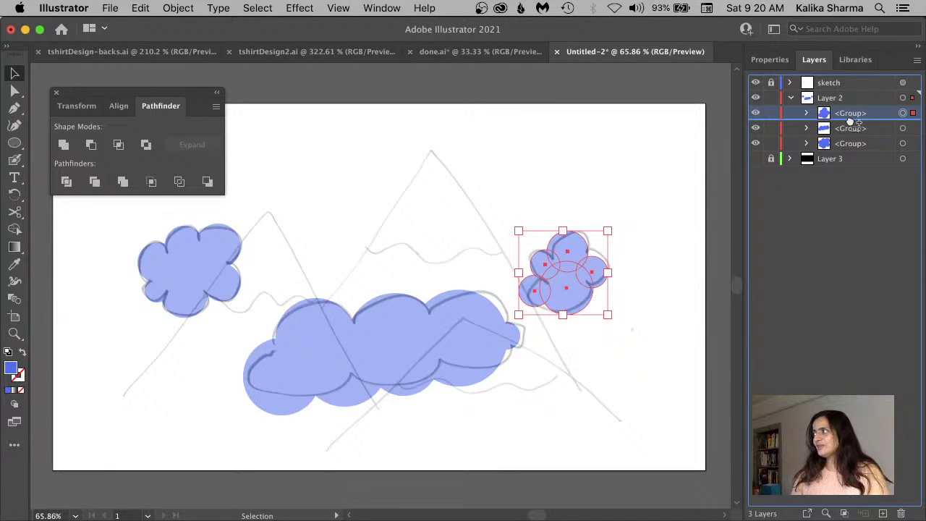
{"action": "left_click_drag", "start_coordinate": [855, 123], "coordinate": [862, 153]}
{"action": "left_click", "coordinate": [856, 145]}
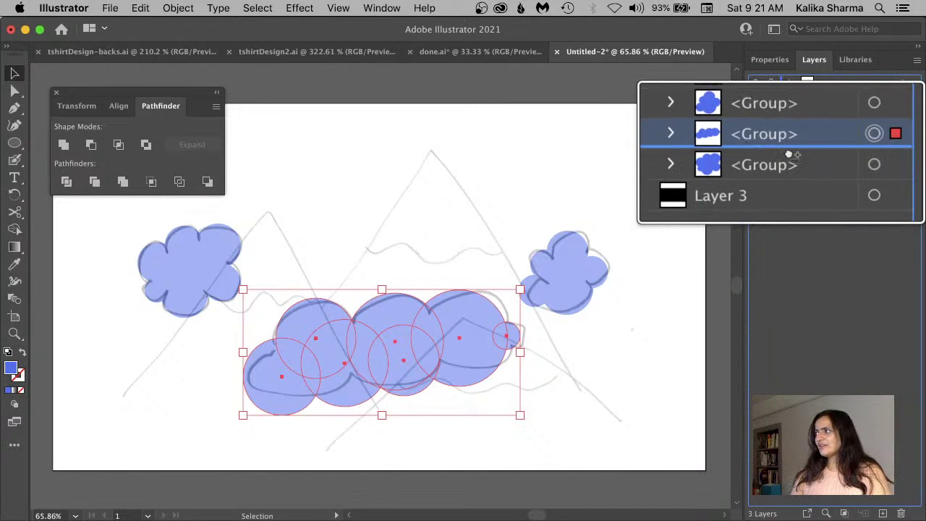
{"action": "left_click_drag", "start_coordinate": [862, 154], "coordinate": [856, 170]}
{"action": "left_click", "coordinate": [853, 176]}
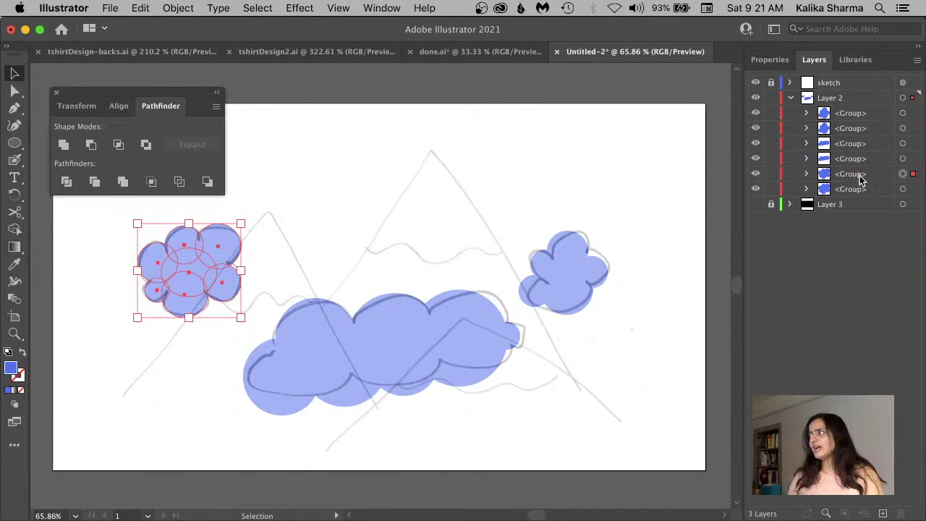
Unite the circles of the upper left-cloud group into one shape with Pathfinder and hide its backup group in Layer 2
{"action": "left_click", "coordinate": [858, 176]}
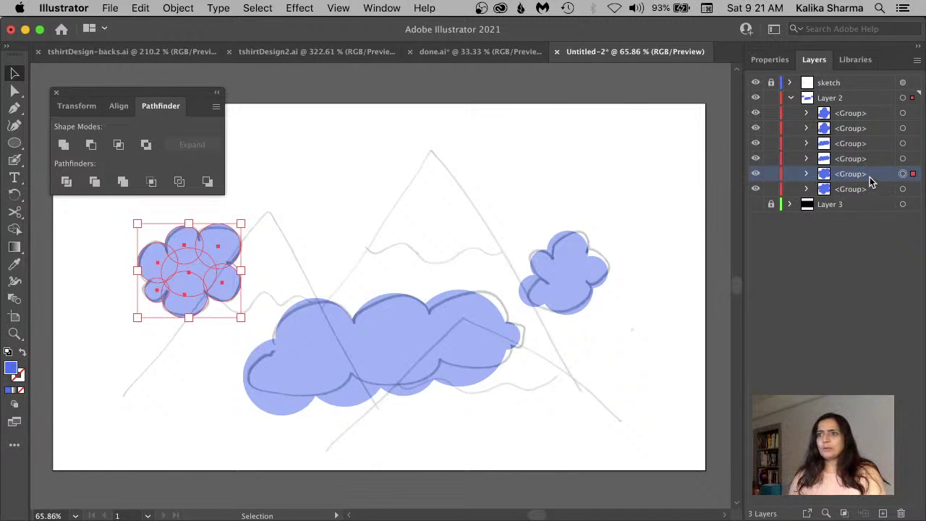
{"action": "left_click", "coordinate": [64, 146]}
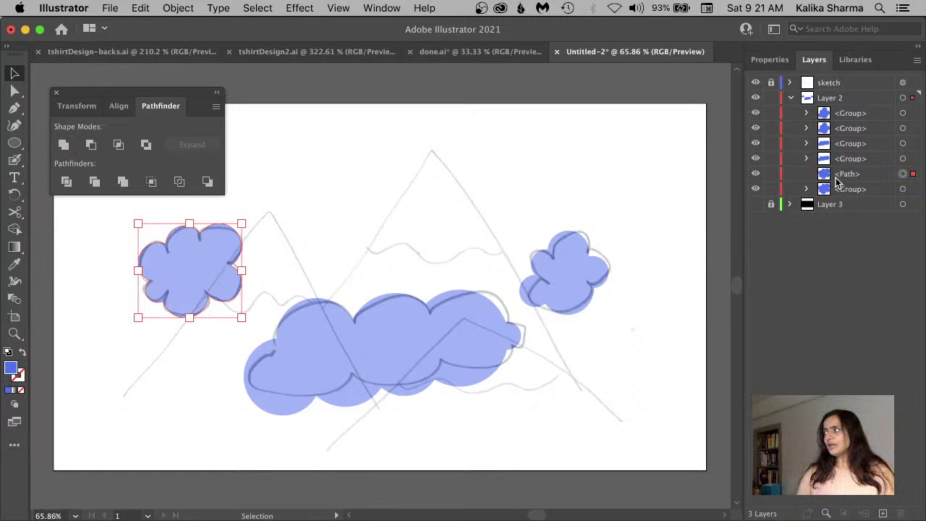
{"action": "left_click", "coordinate": [844, 177]}
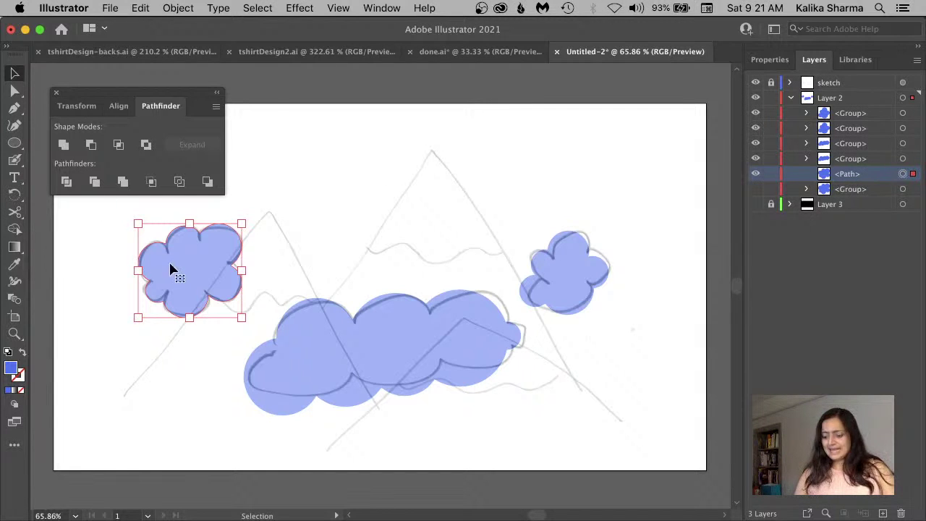
Examine the anchor points along the merged left cloud's outline at 150% zoom
{"action": "key", "text": "a"}
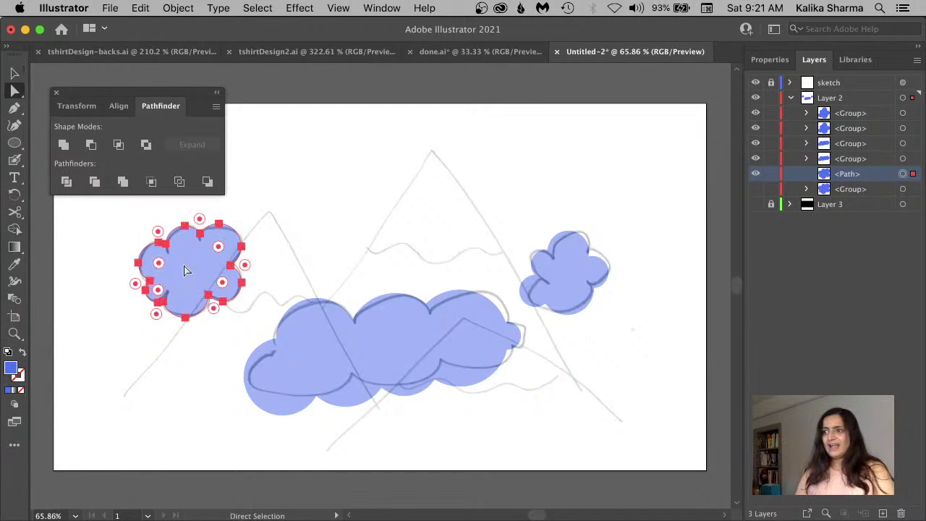
{"action": "left_click", "coordinate": [135, 348]}
{"action": "left_click", "coordinate": [182, 307]}
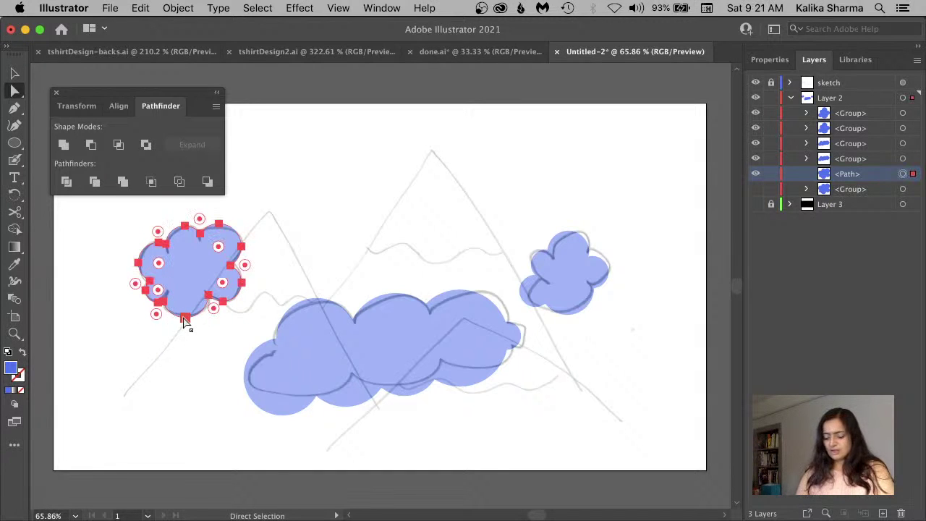
{"action": "key", "text": "z"}
{"action": "left_click", "coordinate": [188, 306]}
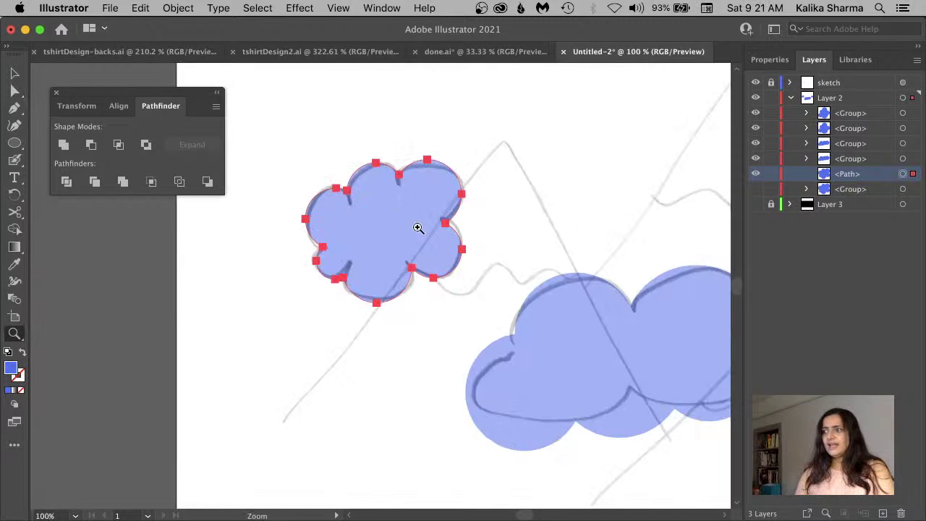
{"action": "left_click", "coordinate": [402, 236]}
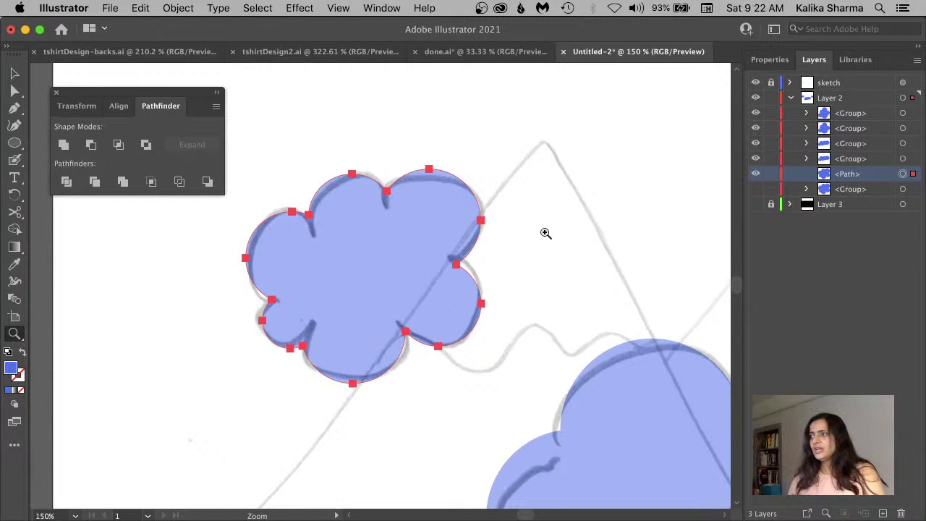
Compare the merged left cloud with its grouped circles by showing each alone, leaving only the merged shape visible
{"action": "left_click", "coordinate": [755, 173]}
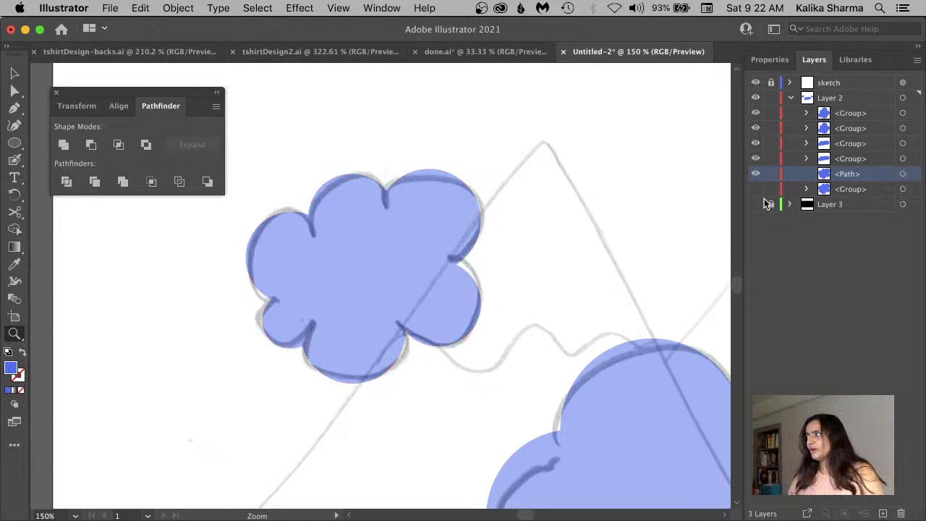
{"action": "left_click", "coordinate": [905, 189]}
{"action": "left_click", "coordinate": [903, 189]}
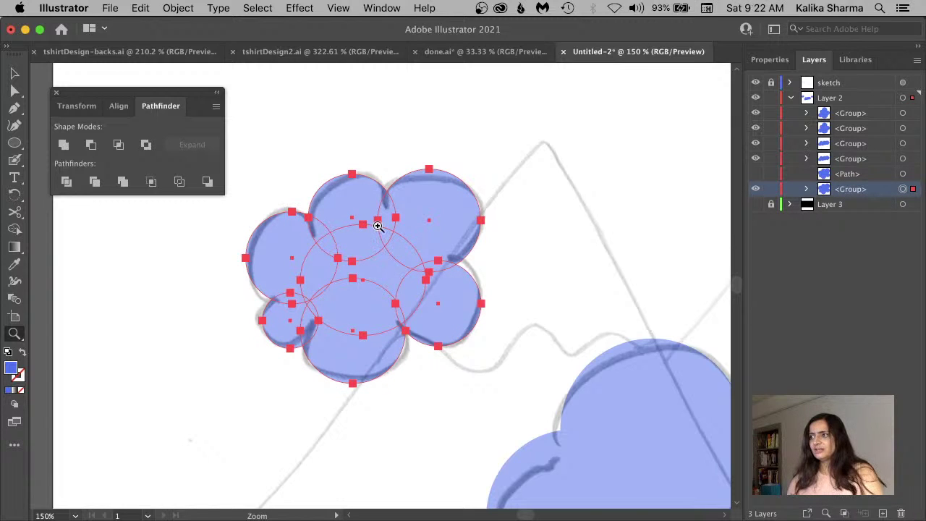
{"action": "left_click", "coordinate": [756, 188]}
{"action": "left_click", "coordinate": [755, 174]}
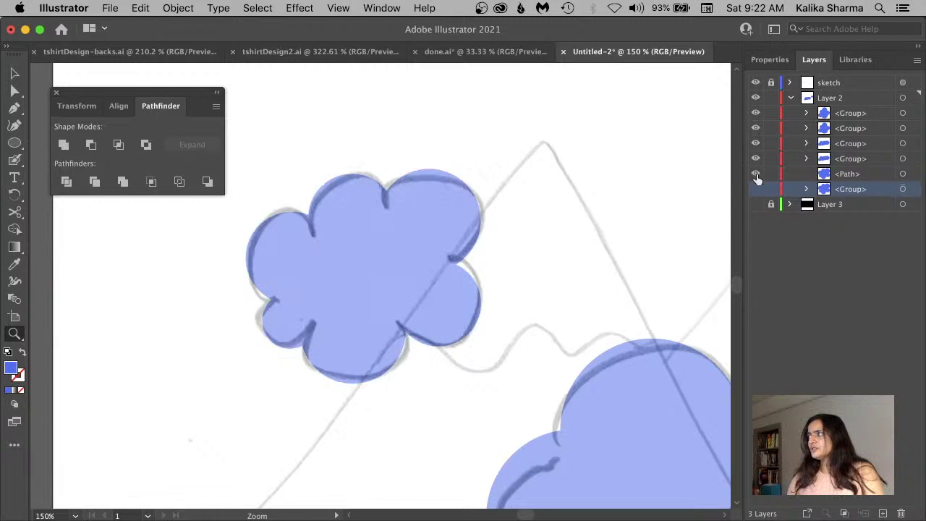
Hide the backup groups of the central and right clouds, and unite the circles of the visible central cloud group
{"action": "left_click", "coordinate": [857, 159]}
{"action": "left_click", "coordinate": [843, 145]}
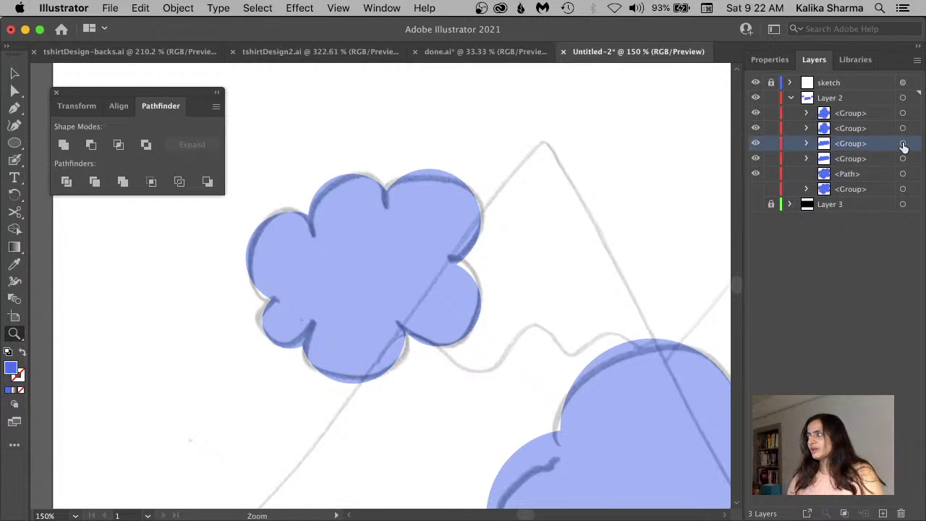
{"action": "left_click", "coordinate": [755, 158]}
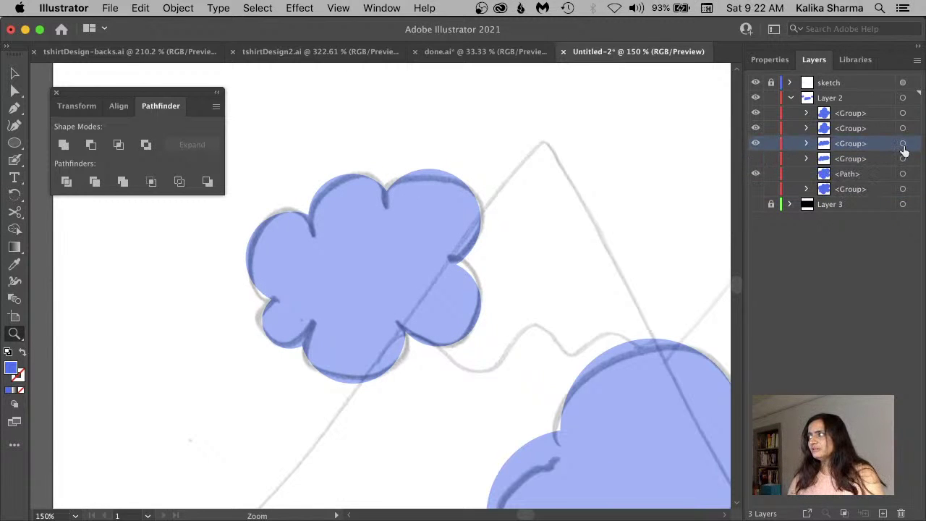
{"action": "left_click", "coordinate": [903, 144]}
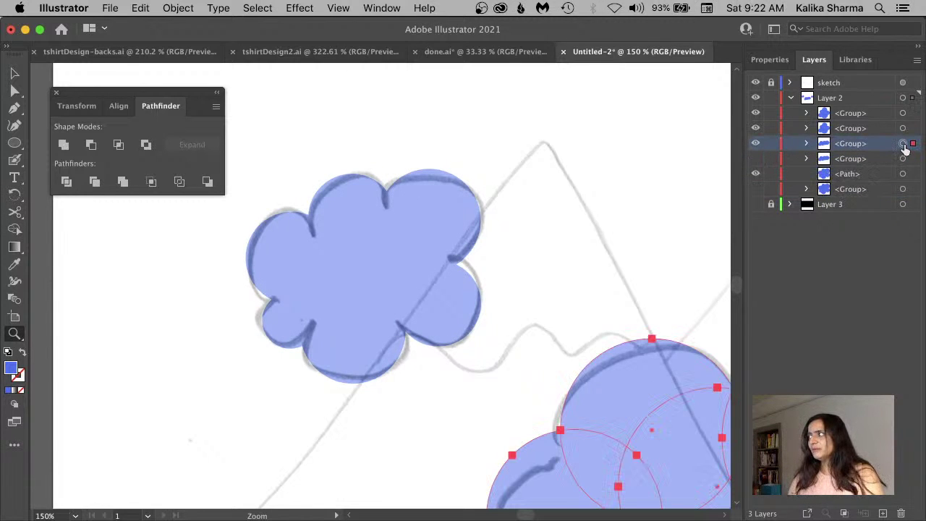
{"action": "left_click", "coordinate": [765, 203]}
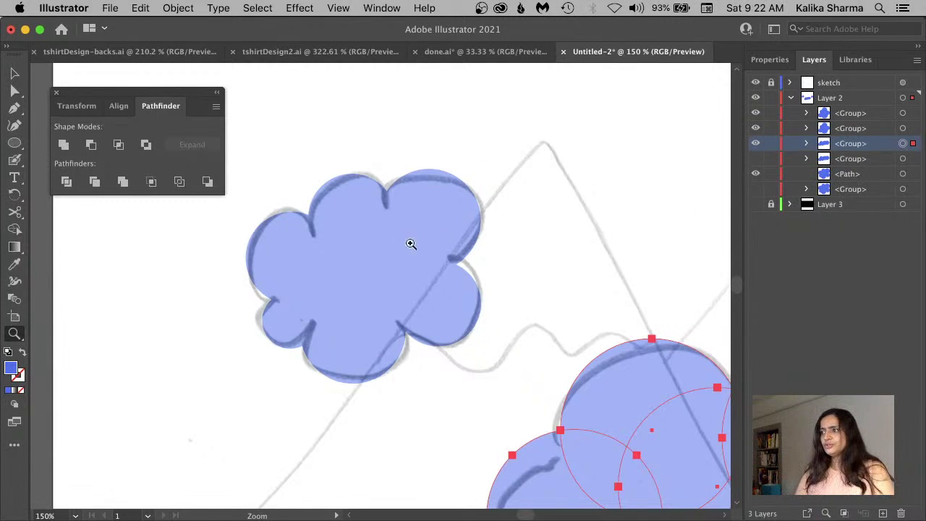
{"action": "key", "text": "a"}
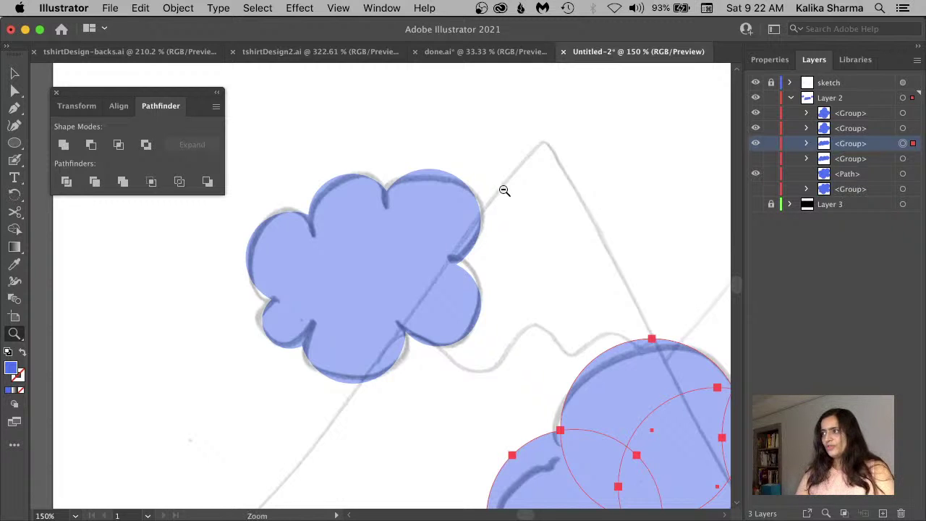
{"action": "key", "text": "super+minus"}
{"action": "key", "text": "super+minus"}
{"action": "left_click_drag", "start_coordinate": [464, 302], "coordinate": [484, 207]}
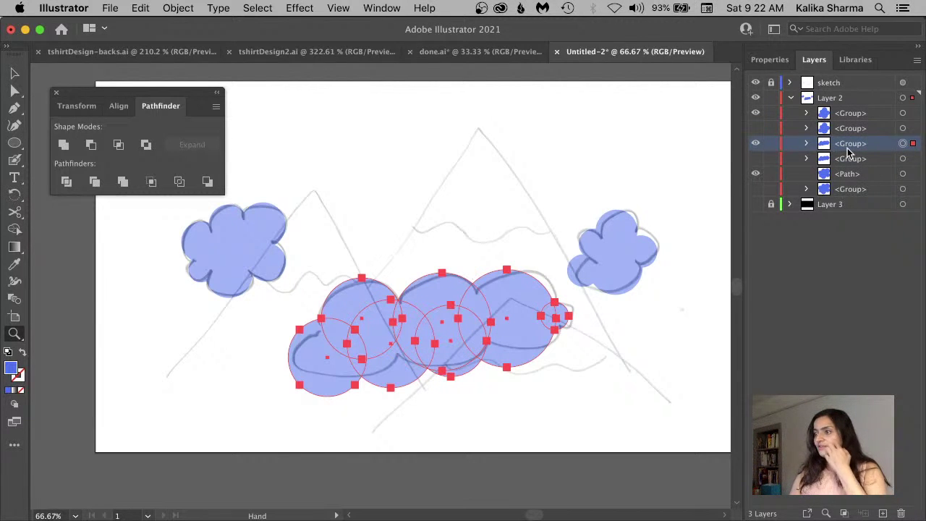
{"action": "left_click", "coordinate": [64, 145]}
Unite the circles of the visible right cloud group into one shape with Pathfinder and deselect it
{"action": "left_click", "coordinate": [859, 113]}
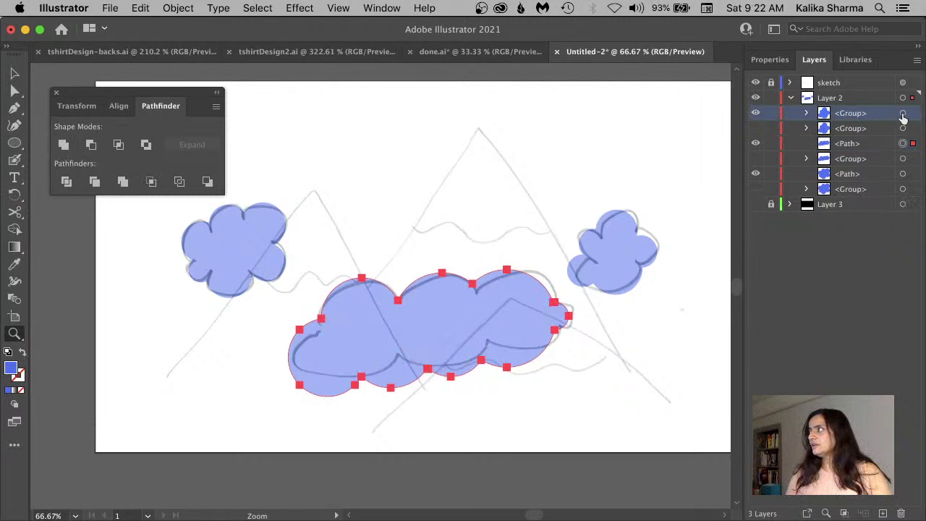
{"action": "left_click", "coordinate": [903, 113]}
{"action": "left_click", "coordinate": [63, 144]}
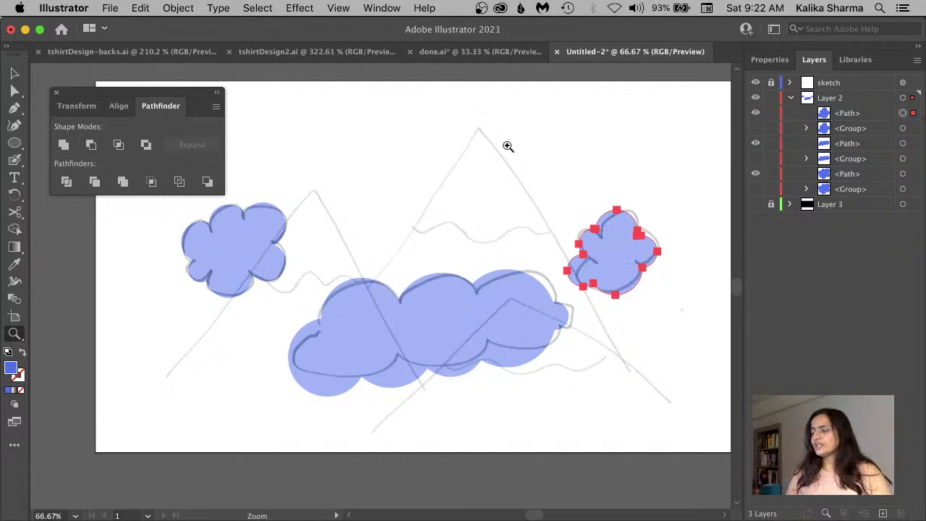
{"action": "left_click", "coordinate": [15, 73]}
{"action": "left_click", "coordinate": [623, 147]}
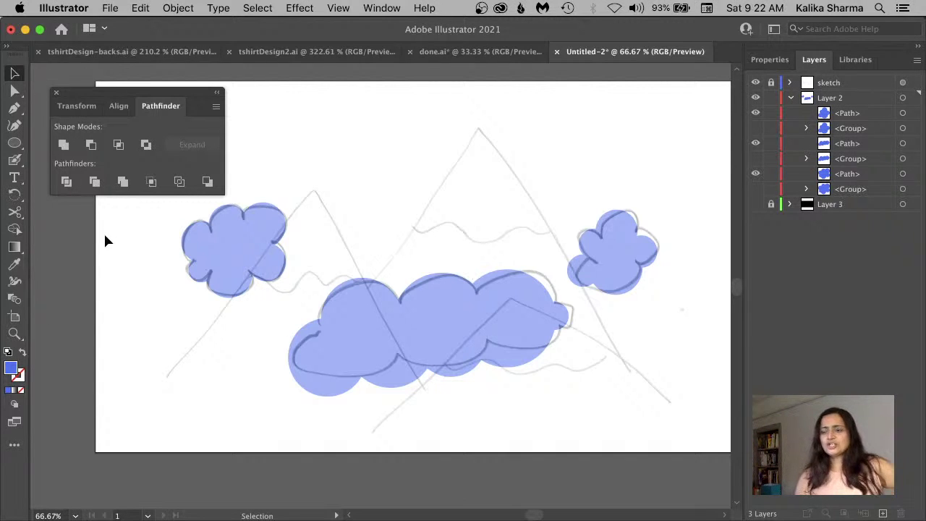
Draw the left mountain as a closed Pen tool triangle filled with pink #ef4da6, its base extending below the artboard
{"action": "double_click", "coordinate": [12, 368]}
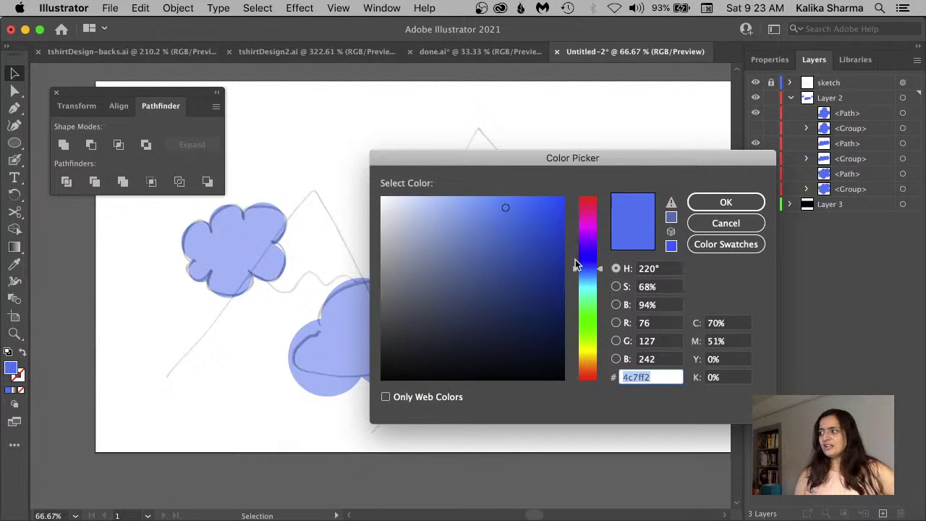
{"action": "left_click_drag", "start_coordinate": [577, 264], "coordinate": [587, 213]}
{"action": "left_click", "coordinate": [736, 206]}
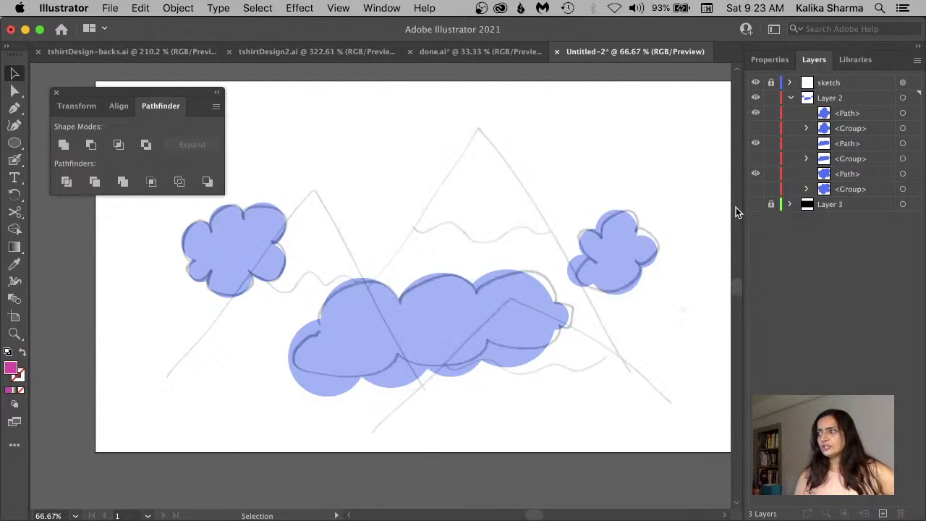
{"action": "left_click", "coordinate": [15, 109]}
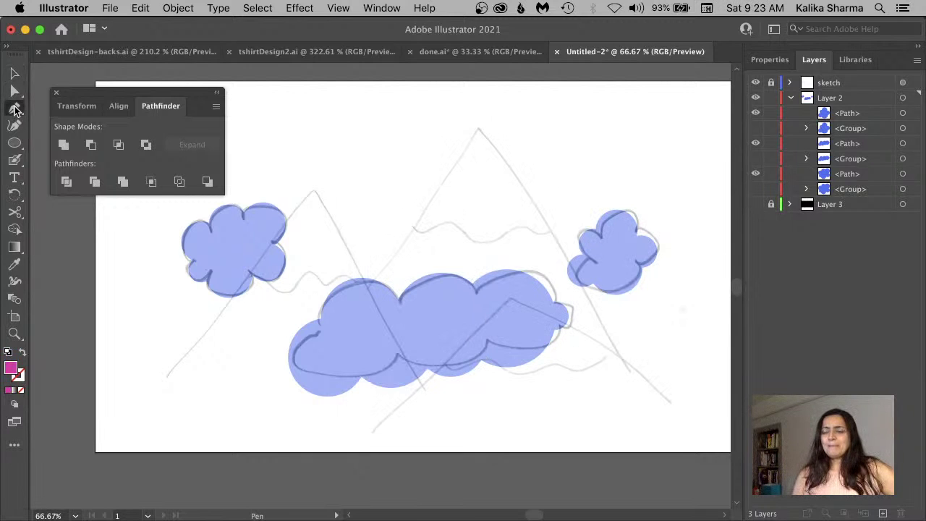
{"action": "left_click", "coordinate": [314, 190]}
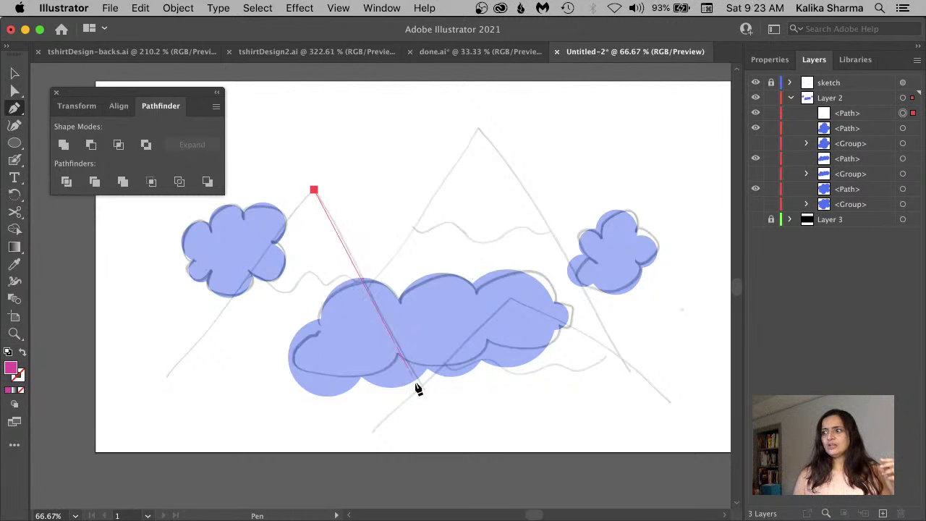
{"action": "left_click", "coordinate": [468, 465]}
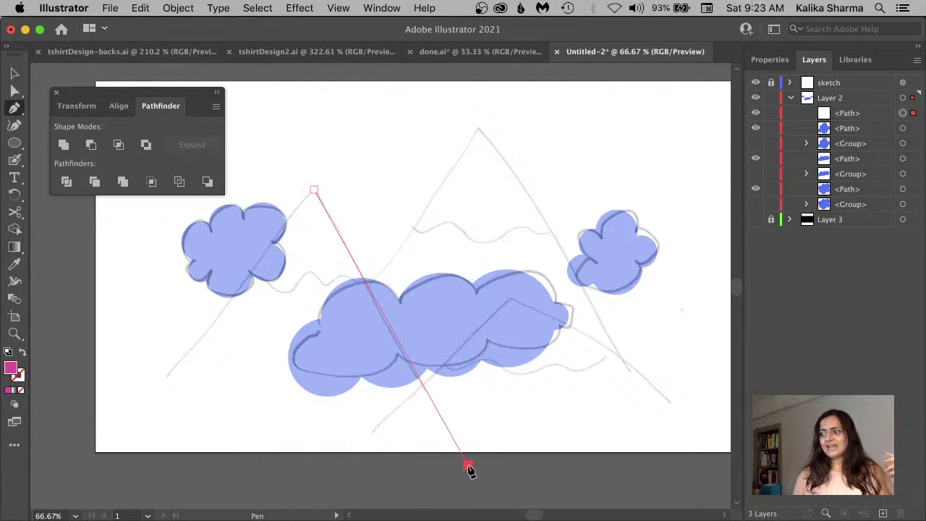
{"action": "left_click", "coordinate": [80, 466]}
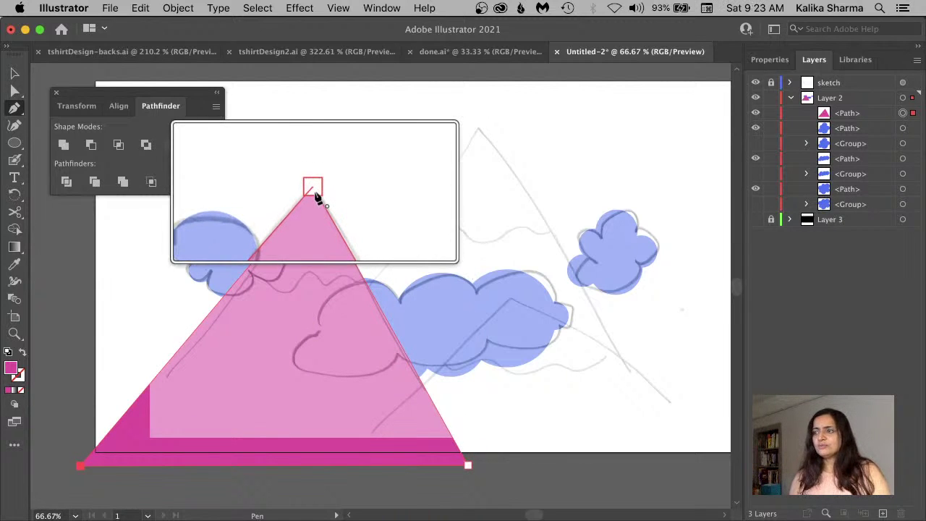
{"action": "left_click", "coordinate": [314, 194]}
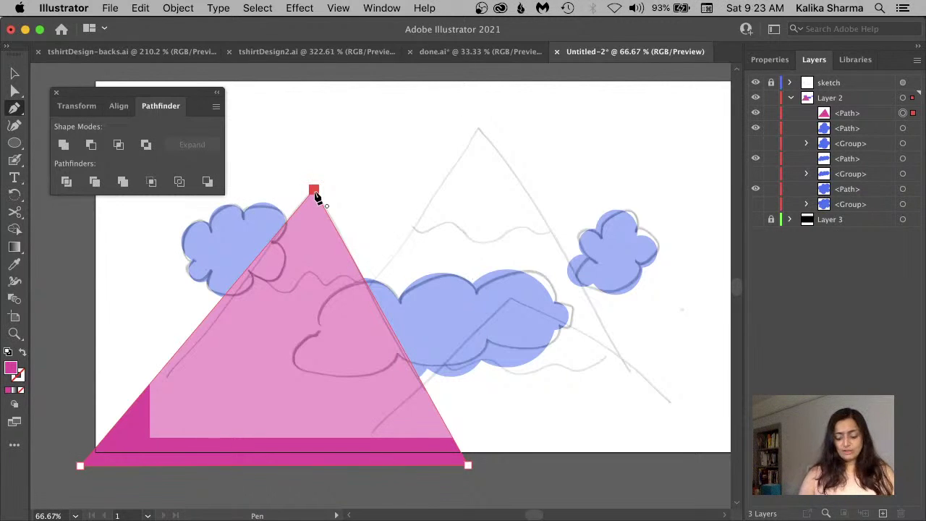
Shift the pink mountain's lower left corner slightly inward so its slope follows the sketch line, and deselect the shape
{"action": "key", "text": "a"}
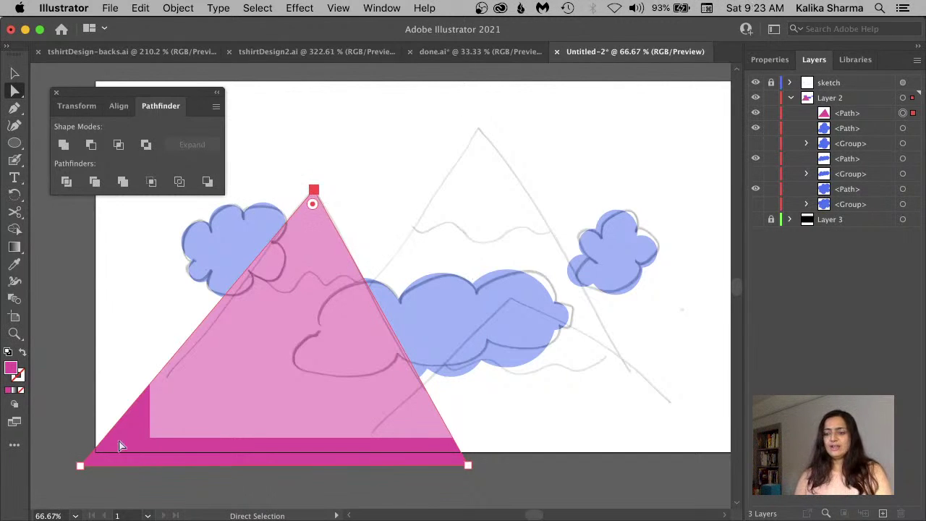
{"action": "left_click", "coordinate": [81, 466]}
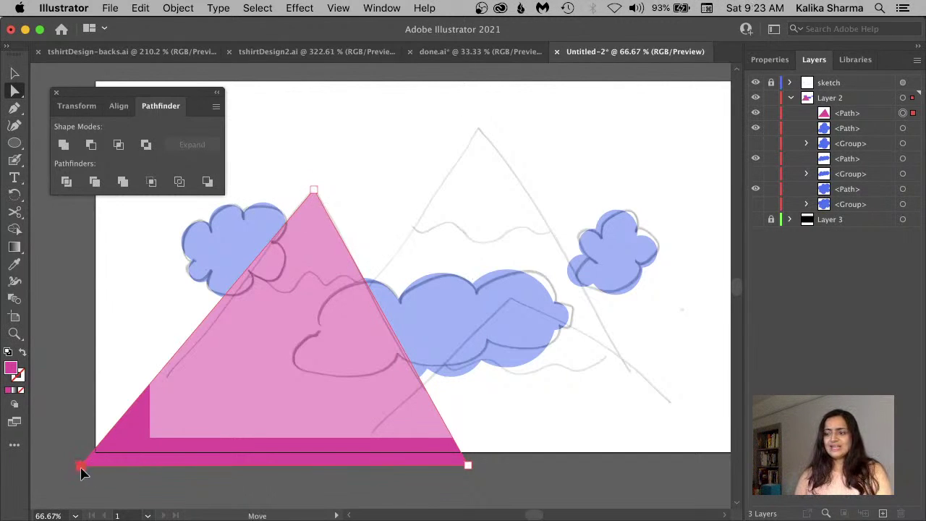
{"action": "left_click_drag", "start_coordinate": [79, 468], "coordinate": [93, 472]}
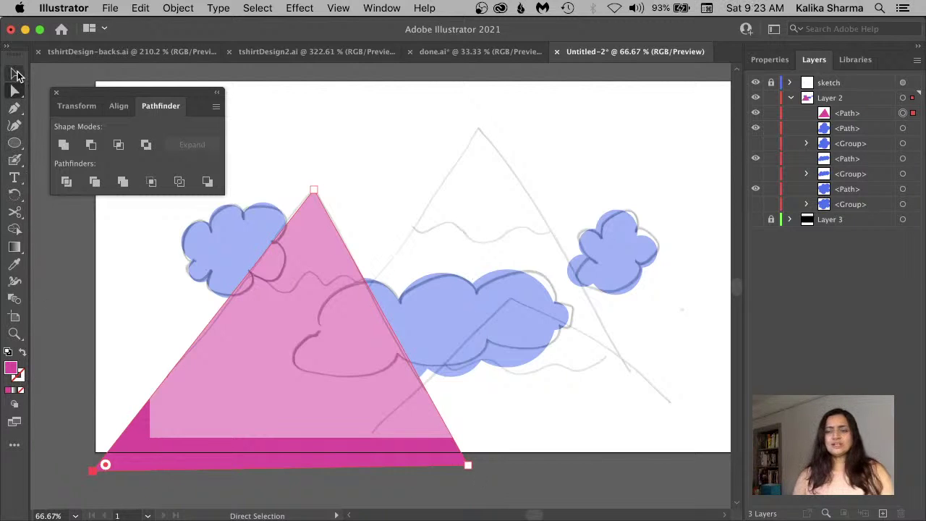
{"action": "left_click", "coordinate": [16, 75]}
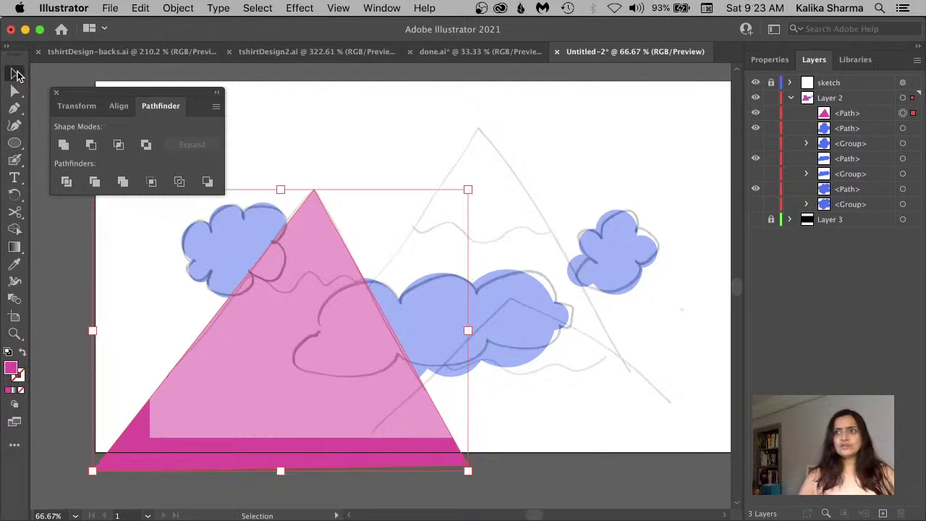
{"action": "left_click", "coordinate": [52, 262]}
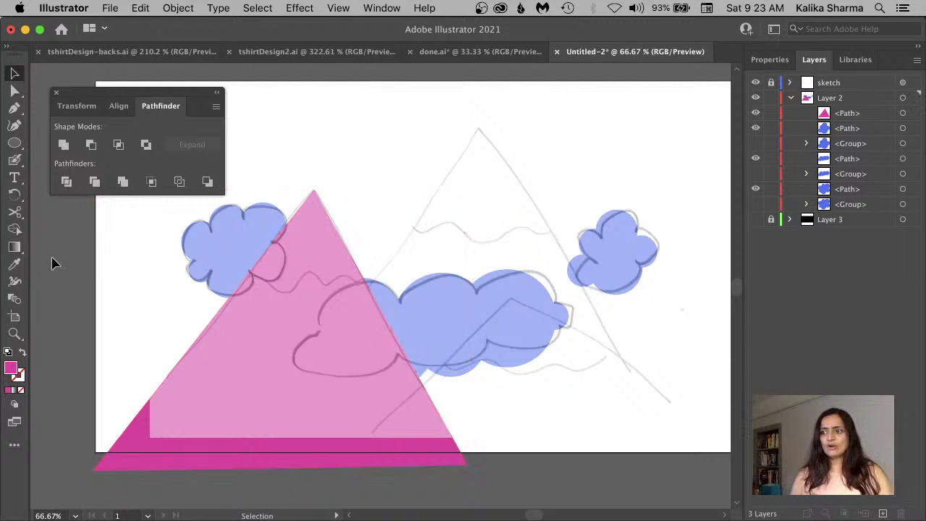
Draw the central mountain as a closed Pen tool triangle filled with red #ed4f57, following the sketch with its base below the artboard
{"action": "double_click", "coordinate": [11, 368]}
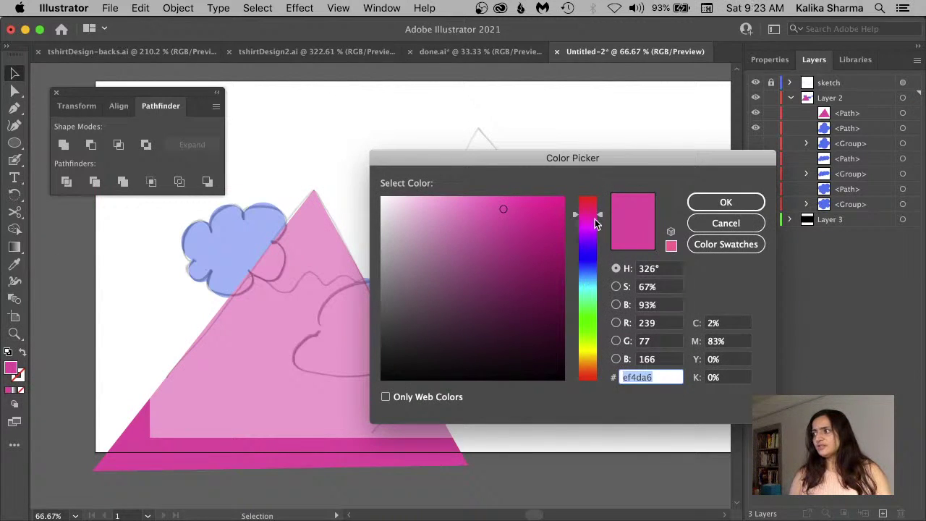
{"action": "left_click_drag", "start_coordinate": [595, 224], "coordinate": [595, 201]}
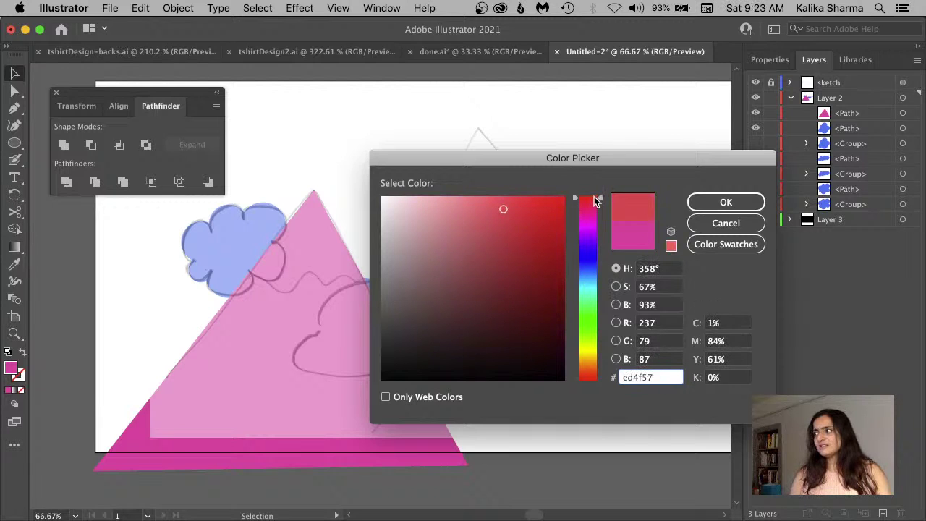
{"action": "left_click", "coordinate": [714, 204]}
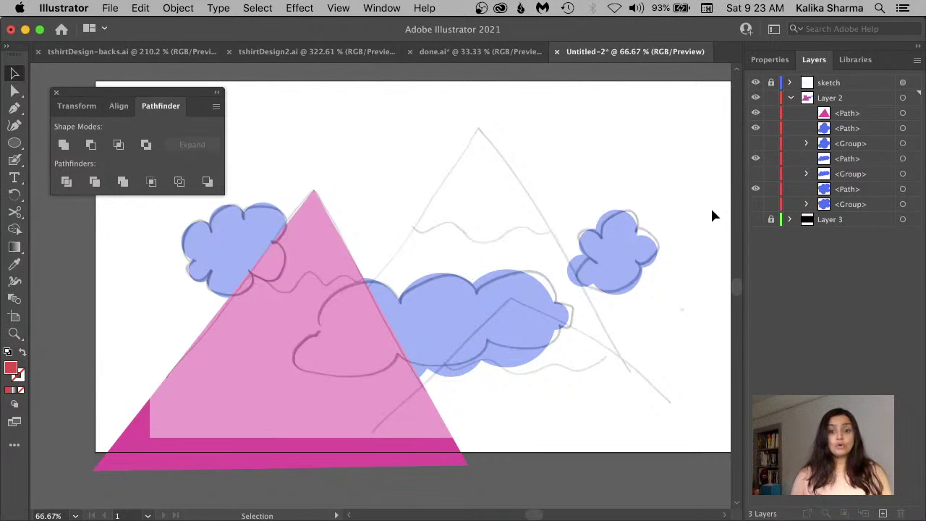
{"action": "left_click", "coordinate": [14, 107]}
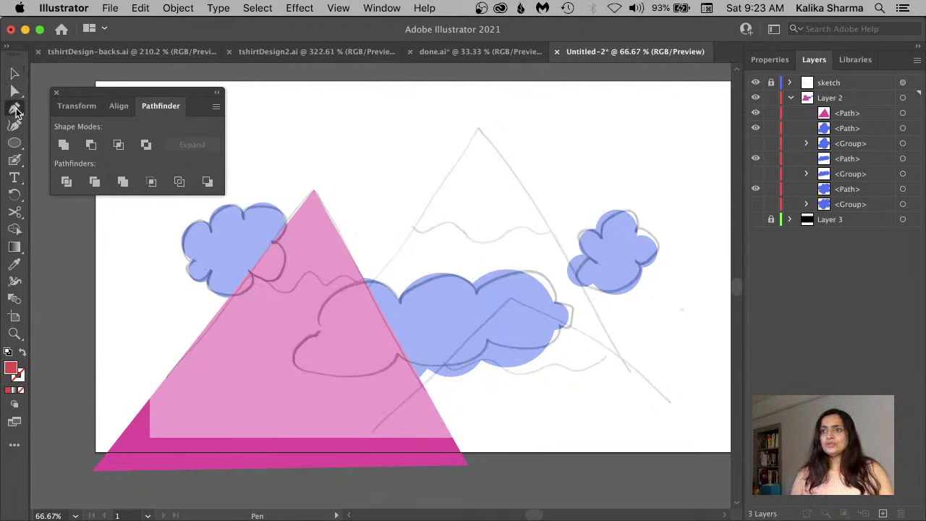
{"action": "left_click", "coordinate": [476, 127]}
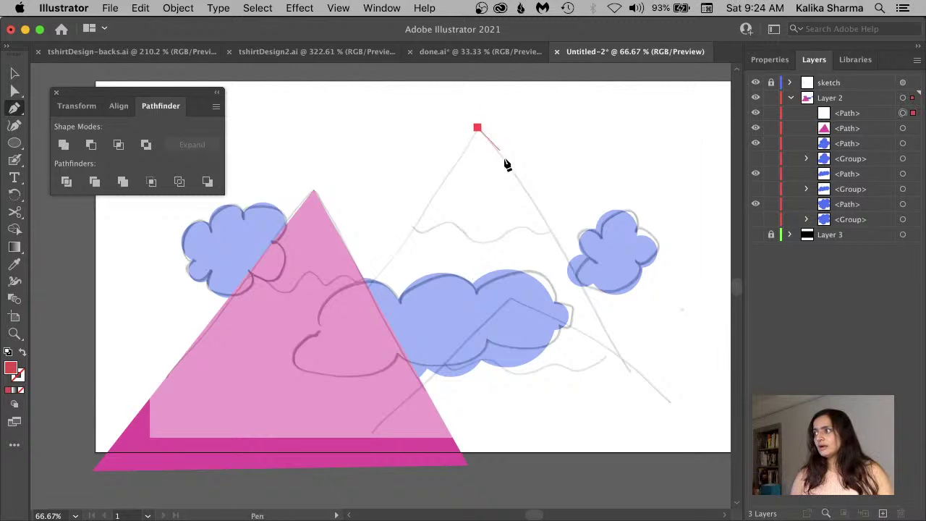
{"action": "left_click", "coordinate": [683, 461]}
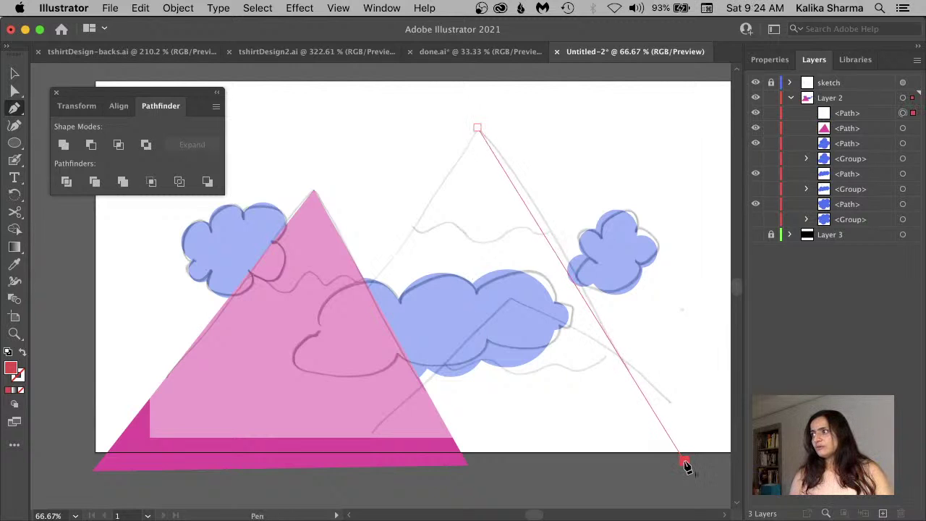
{"action": "left_click", "coordinate": [248, 470]}
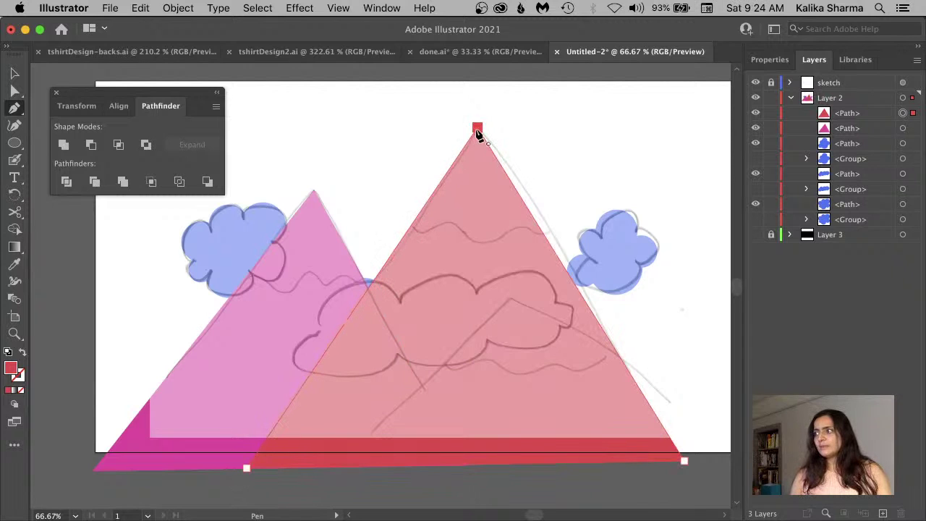
Nudge the red mountain's peak and lower right corner slightly to the right to match the sketch lines, and deselect the shape
{"action": "key", "text": "a"}
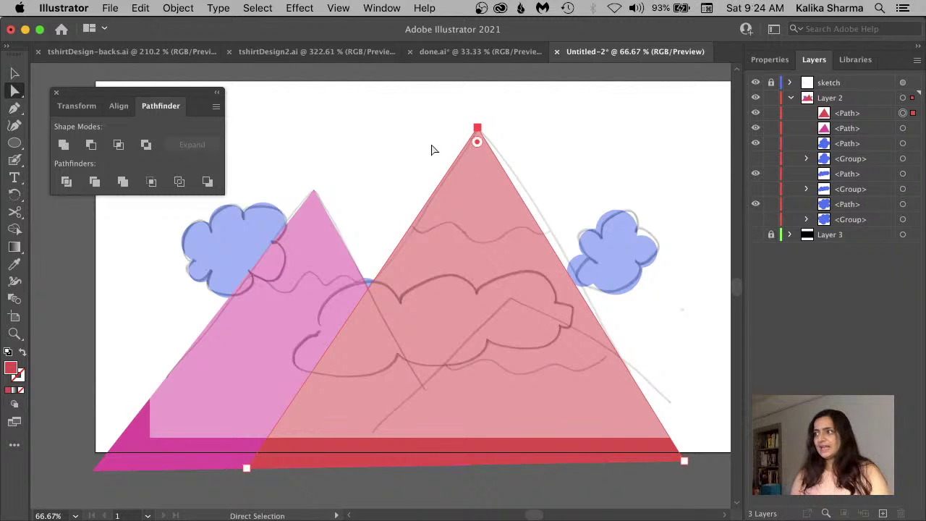
{"action": "left_click_drag", "start_coordinate": [479, 135], "coordinate": [482, 128]}
{"action": "left_click", "coordinate": [685, 464]}
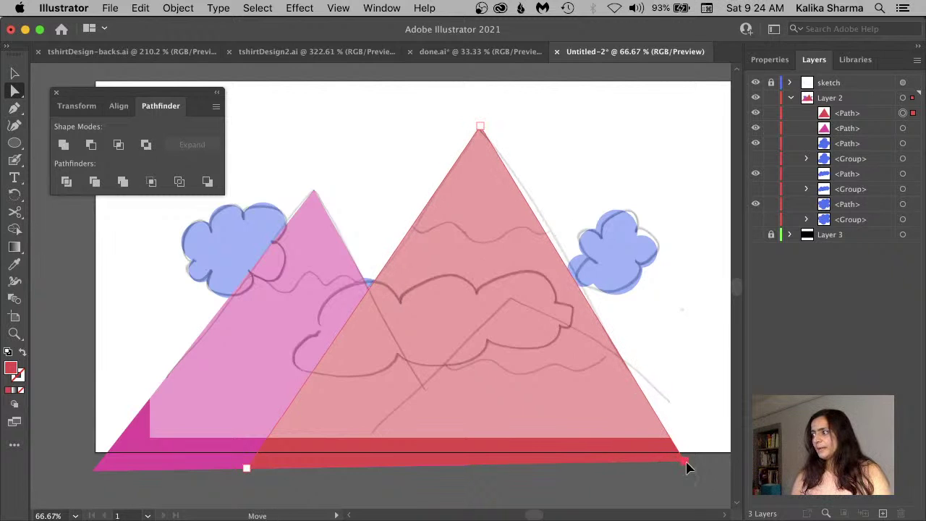
{"action": "left_click_drag", "start_coordinate": [687, 467], "coordinate": [692, 465]}
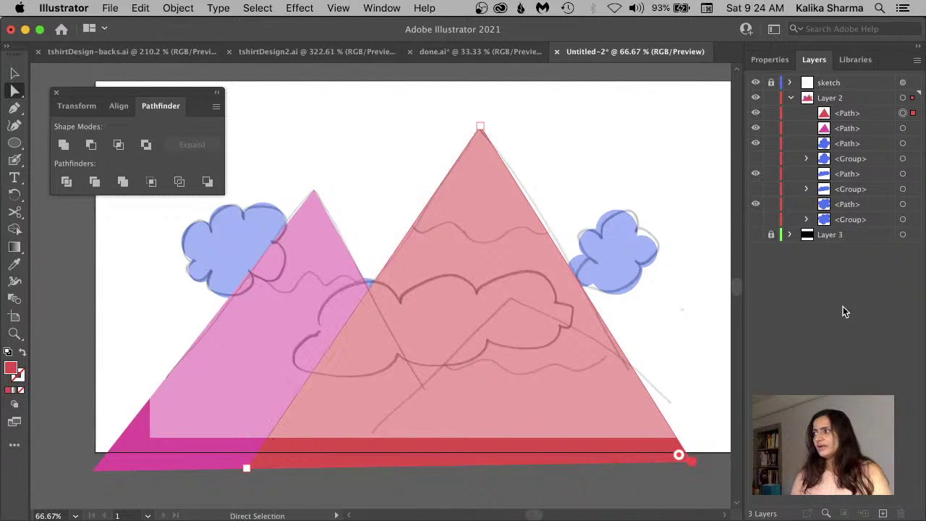
{"action": "left_click", "coordinate": [15, 73]}
{"action": "left_click", "coordinate": [75, 311]}
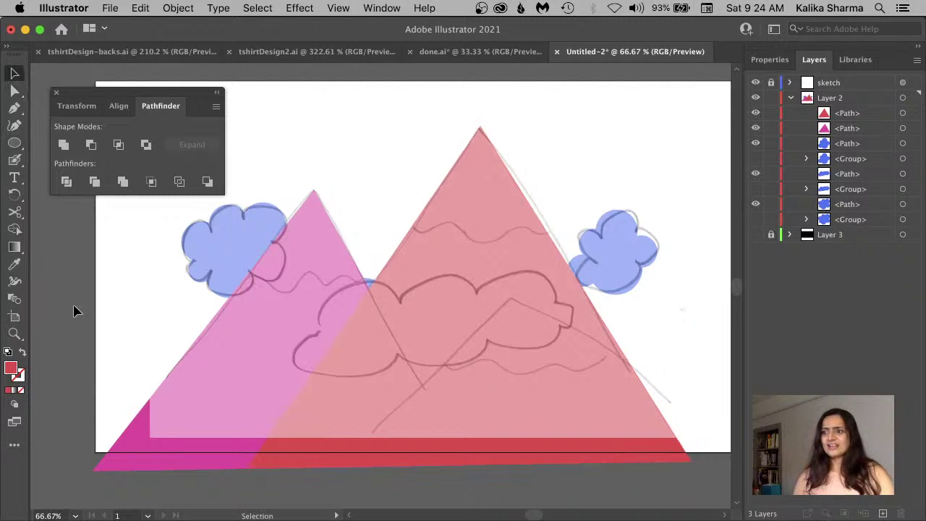
Draw the low front right mountain as a closed Pen tool triangle filled with purple, its base reaching just below the artboard
{"action": "double_click", "coordinate": [12, 370]}
{"action": "left_click", "coordinate": [587, 287]}
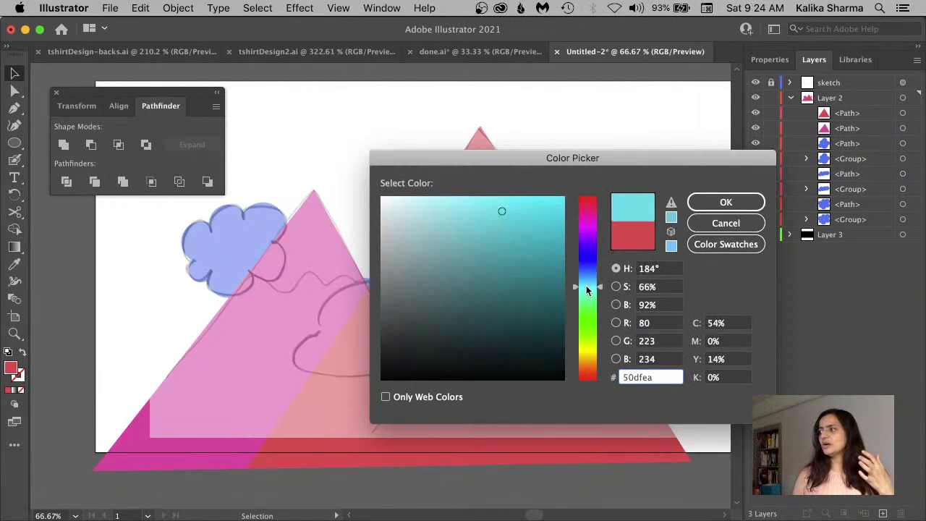
{"action": "left_click_drag", "start_coordinate": [586, 287], "coordinate": [593, 238]}
{"action": "left_click", "coordinate": [756, 204]}
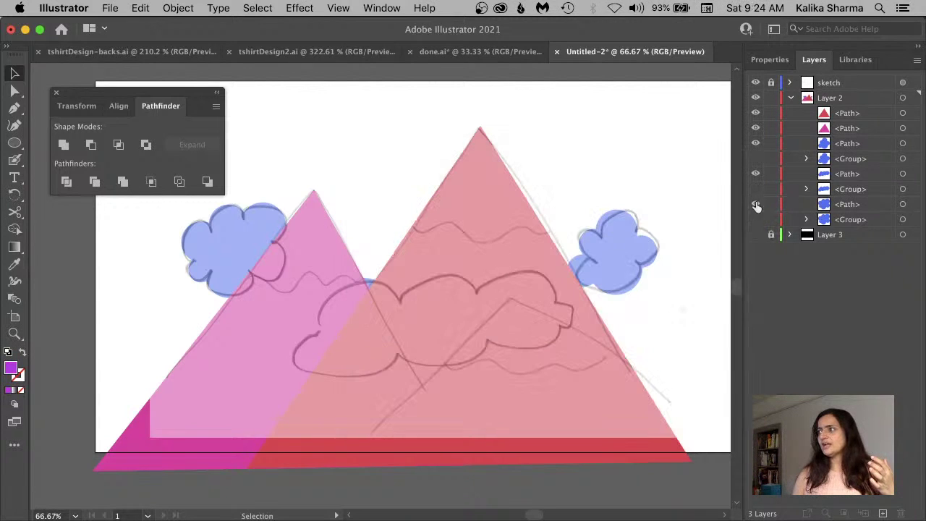
{"action": "left_click", "coordinate": [17, 110]}
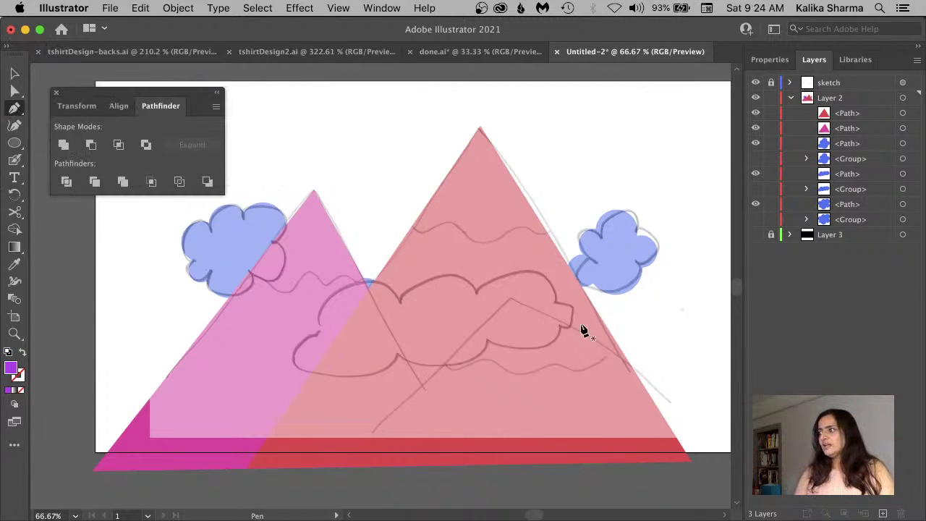
{"action": "left_click", "coordinate": [509, 297]}
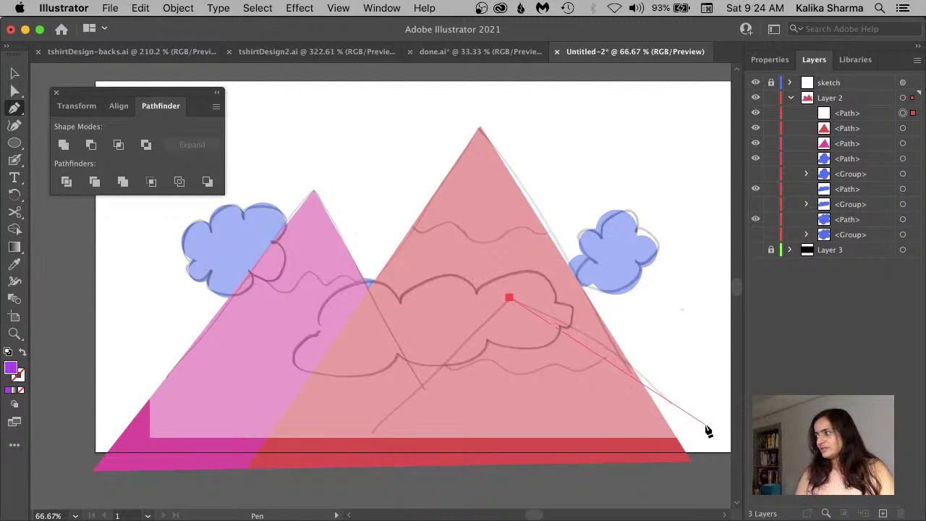
{"action": "left_click_drag", "start_coordinate": [713, 445], "coordinate": [645, 424]}
{"action": "left_click", "coordinate": [685, 436]}
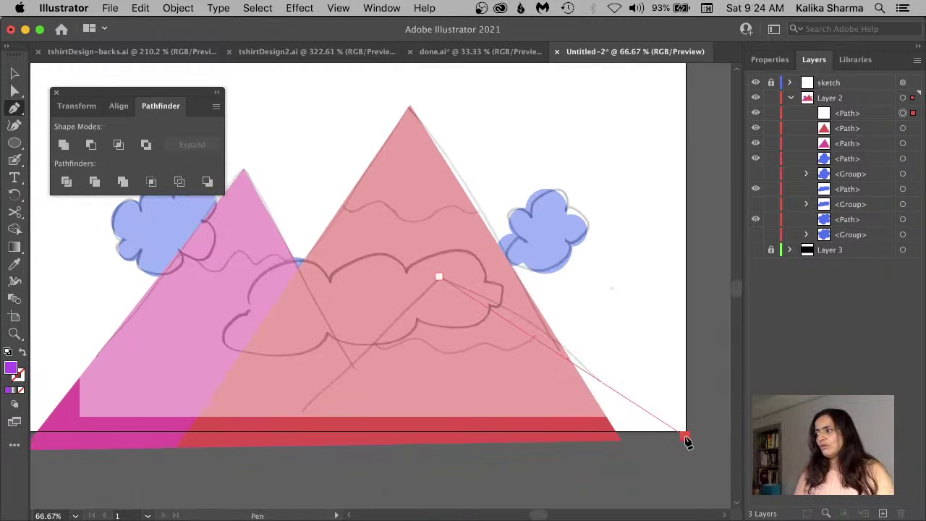
{"action": "left_click", "coordinate": [257, 446]}
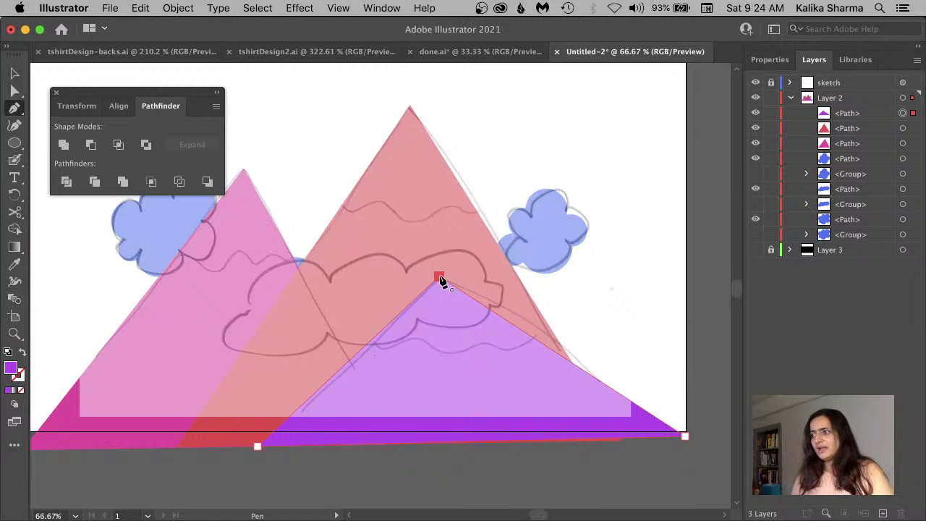
Shift the purple mountain's peak slightly up and right, and move its lower right corner outward past the artboard edge
{"action": "key", "text": "a"}
{"action": "left_click_drag", "start_coordinate": [439, 277], "coordinate": [444, 273]}
{"action": "left_click_drag", "start_coordinate": [686, 437], "coordinate": [703, 440]}
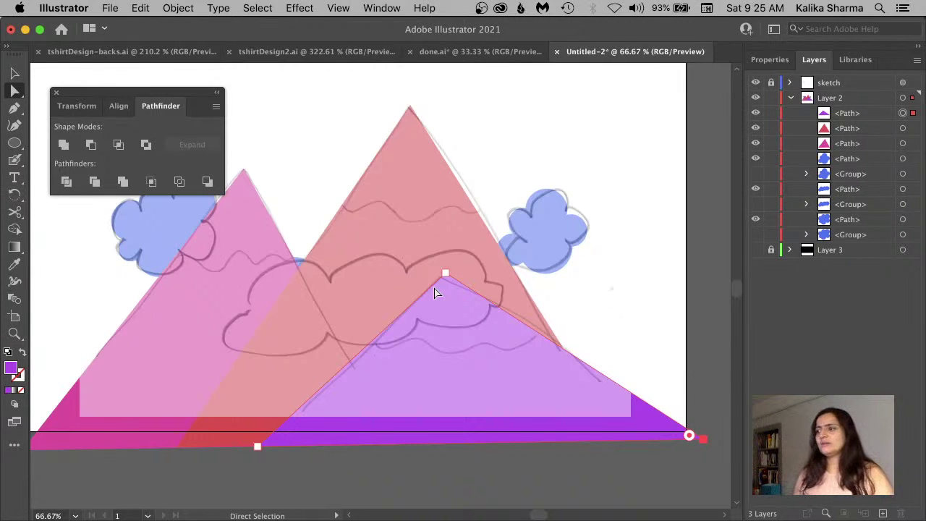
{"action": "left_click", "coordinate": [845, 114]}
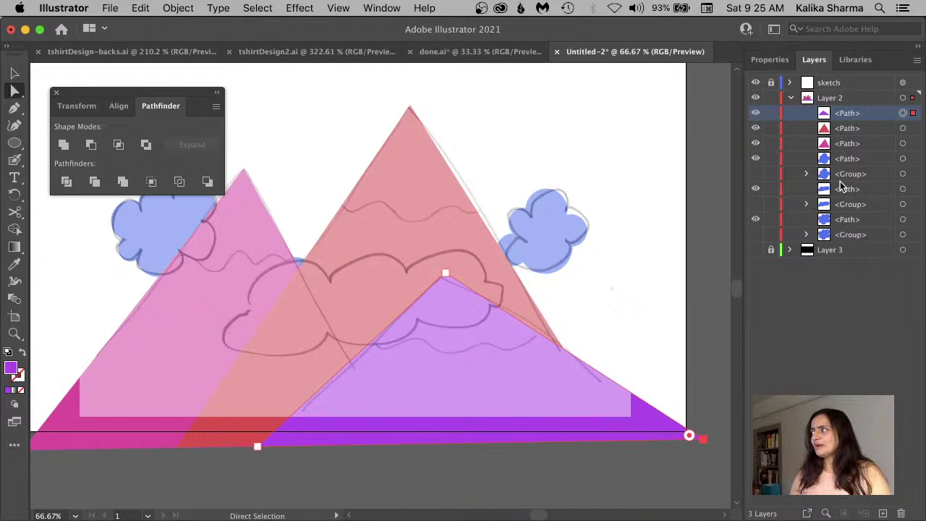
{"action": "left_click", "coordinate": [849, 144], "text": "shift"}
{"action": "left_click_drag", "start_coordinate": [848, 144], "coordinate": [845, 247]}
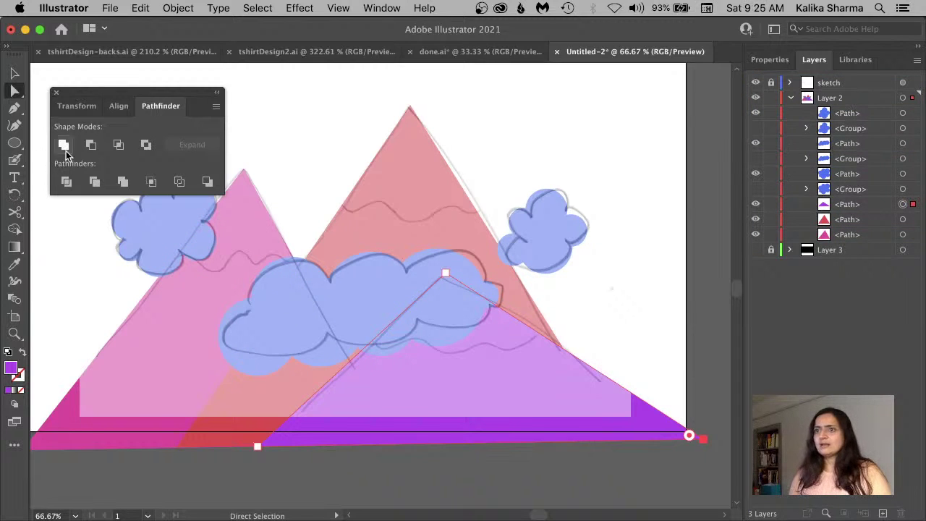
Move the three mountain paths together to the bottom of Layer 2 so that they sit behind all the clouds
{"action": "left_click", "coordinate": [14, 73]}
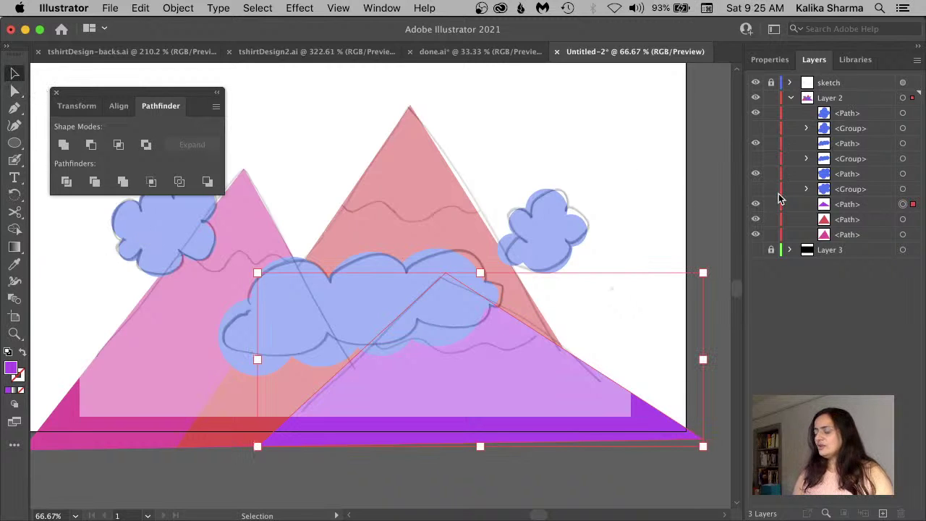
{"action": "left_click_drag", "start_coordinate": [780, 199], "coordinate": [855, 118]}
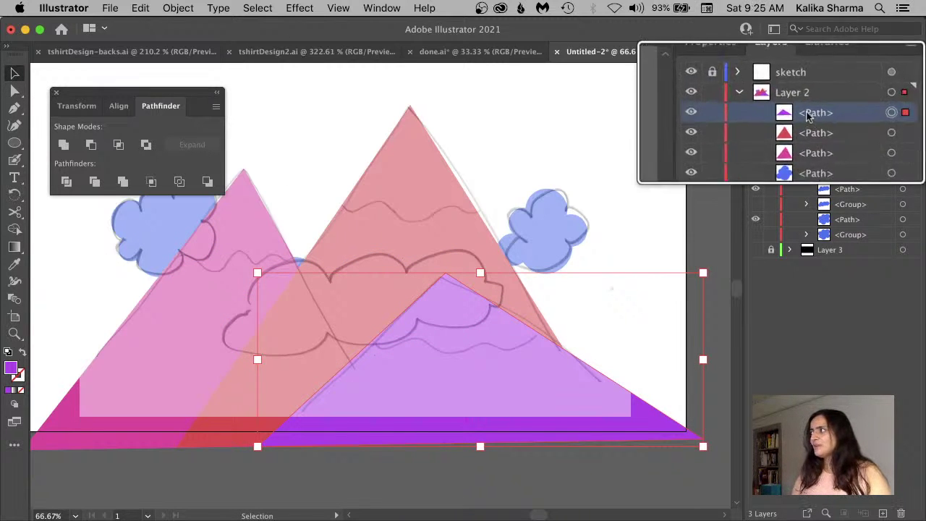
{"action": "left_click", "coordinate": [851, 143], "text": "shift"}
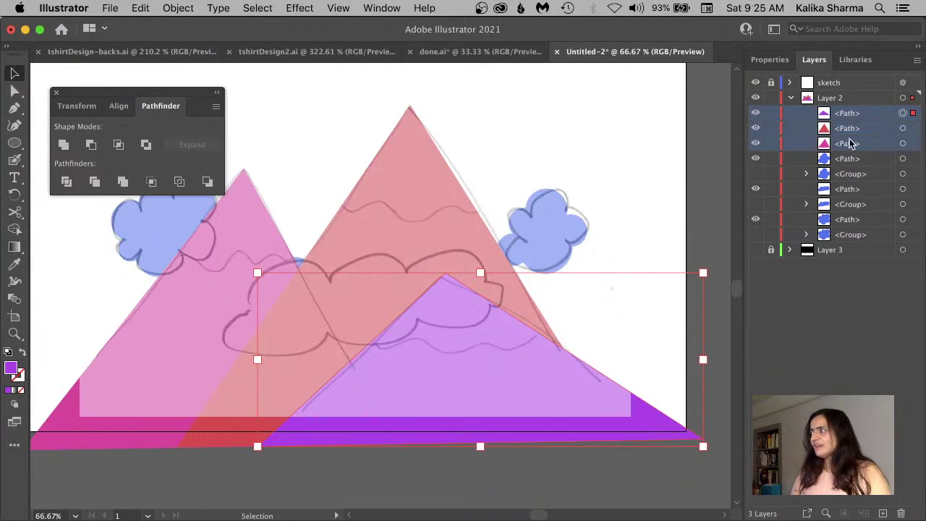
{"action": "left_click_drag", "start_coordinate": [850, 147], "coordinate": [850, 246]}
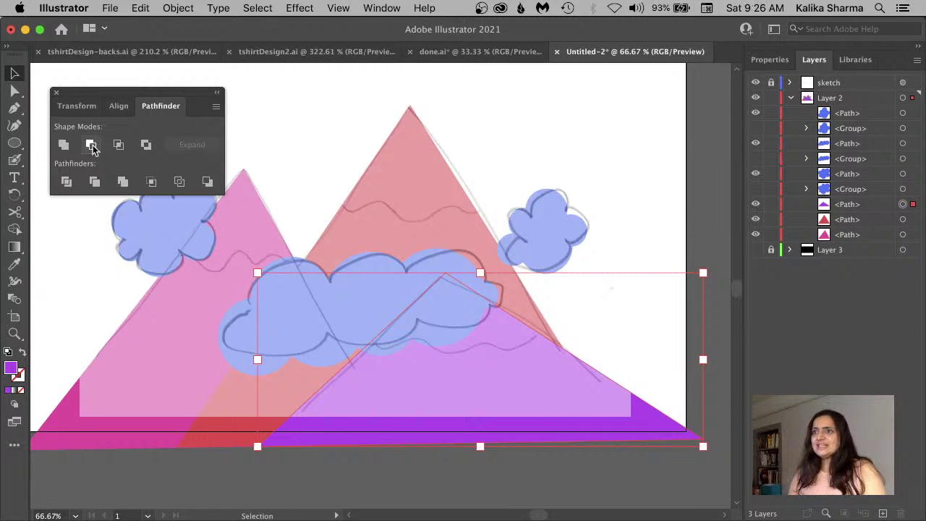
Send the left cloud to the back of its layer, behind the pink mountain, moving the Pathfinder panel off the cloud
{"action": "left_click", "coordinate": [159, 227]}
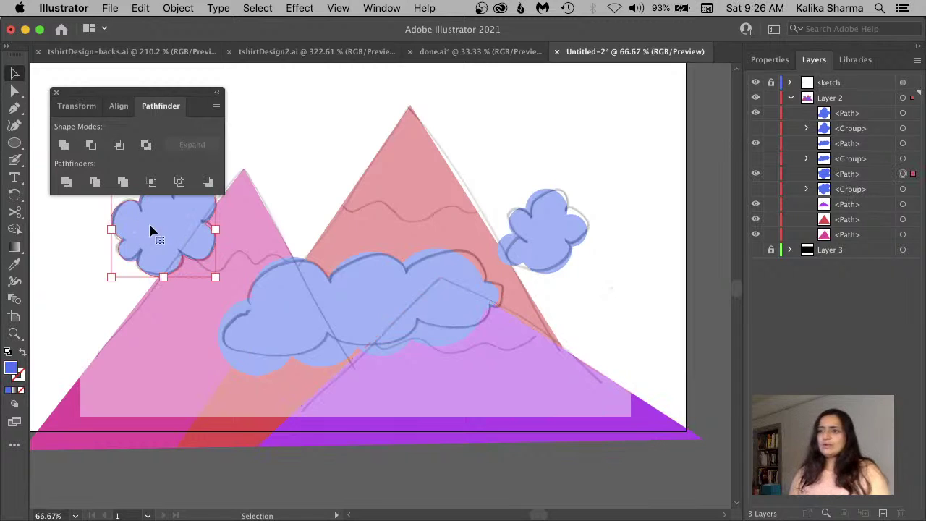
{"action": "left_click_drag", "start_coordinate": [153, 91], "coordinate": [137, 58]}
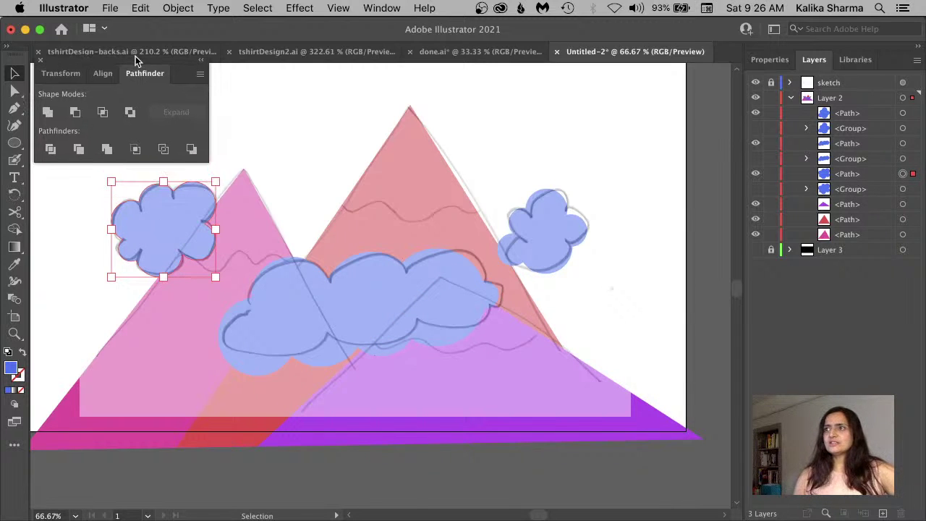
{"action": "left_click", "coordinate": [179, 7]}
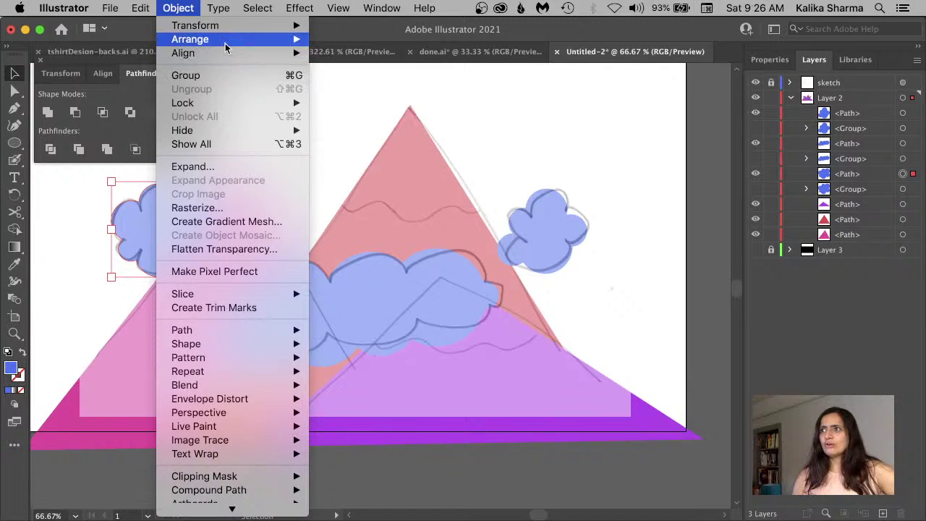
{"action": "mouse_move", "coordinate": [225, 45]}
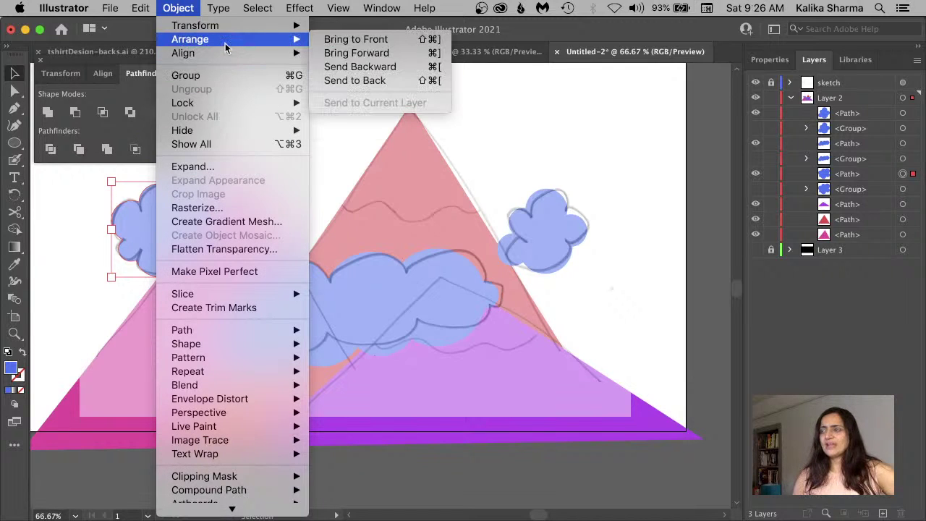
{"action": "left_click", "coordinate": [376, 84]}
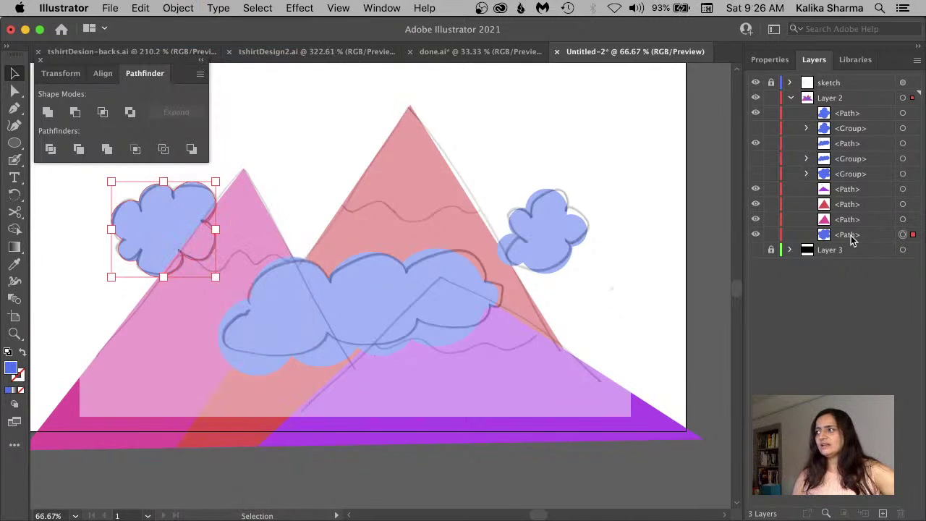
Move the right cloud up and to the right, clear of the red mountain's slope
{"action": "left_click", "coordinate": [546, 246]}
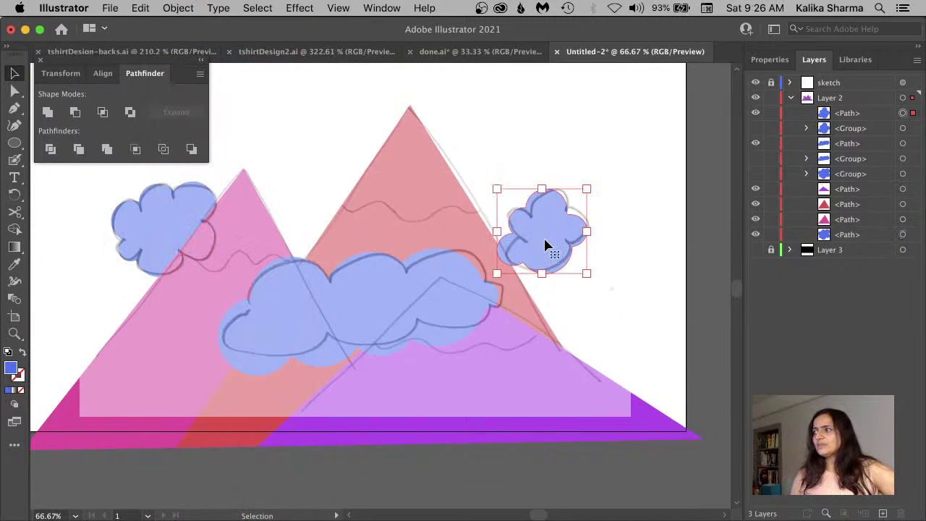
{"action": "left_click_drag", "start_coordinate": [546, 246], "coordinate": [575, 190]}
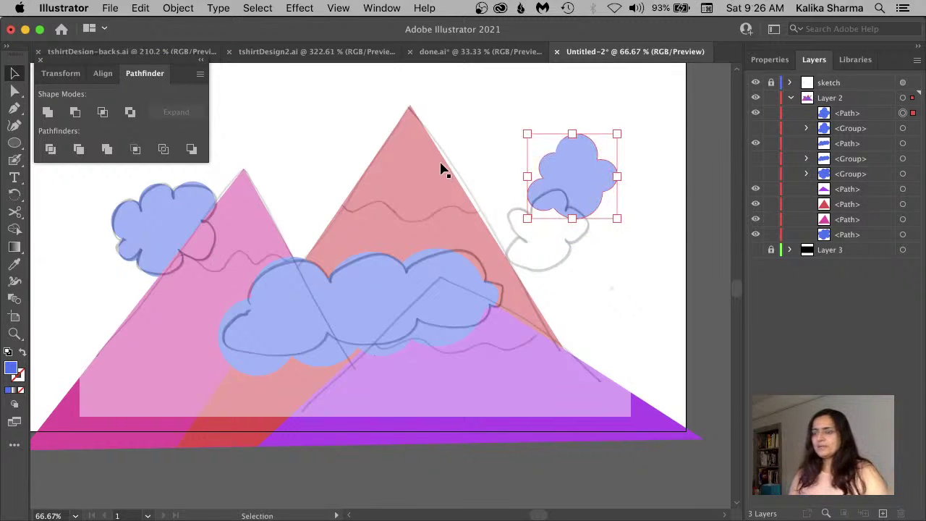
{"action": "key", "text": "space"}
{"action": "left_click_drag", "start_coordinate": [434, 149], "coordinate": [455, 189]}
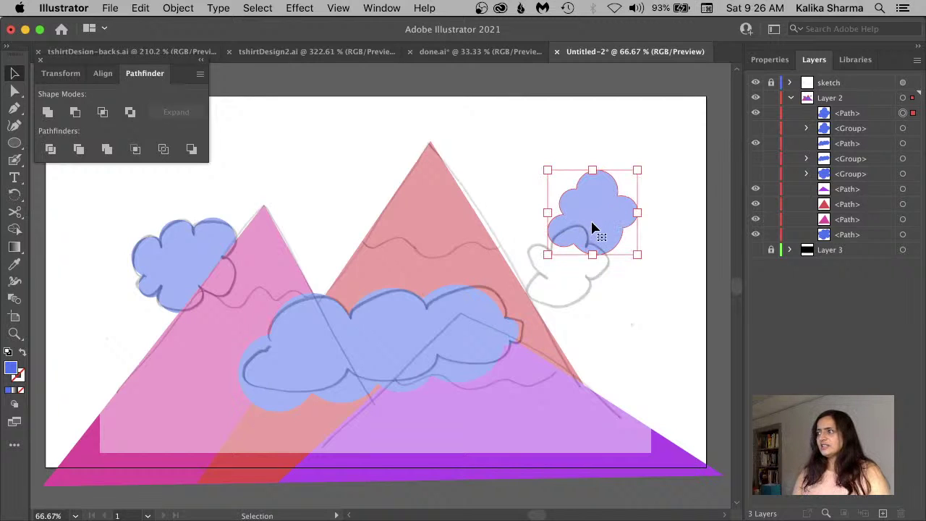
{"action": "left_click_drag", "start_coordinate": [593, 216], "coordinate": [596, 221]}
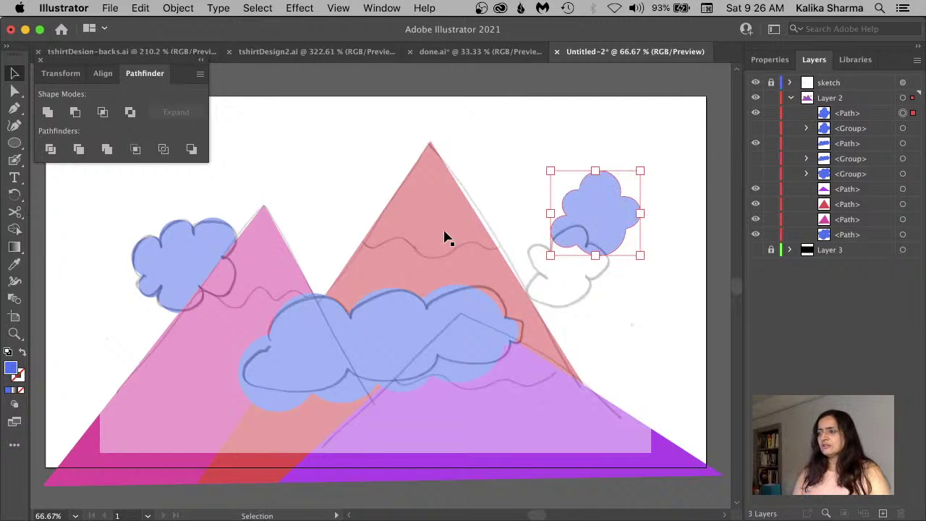
Close the Pathfinder panel and raise the red mountain's peak anchor point slightly to make the mountain taller
{"action": "left_click", "coordinate": [41, 61]}
{"action": "key", "text": "a"}
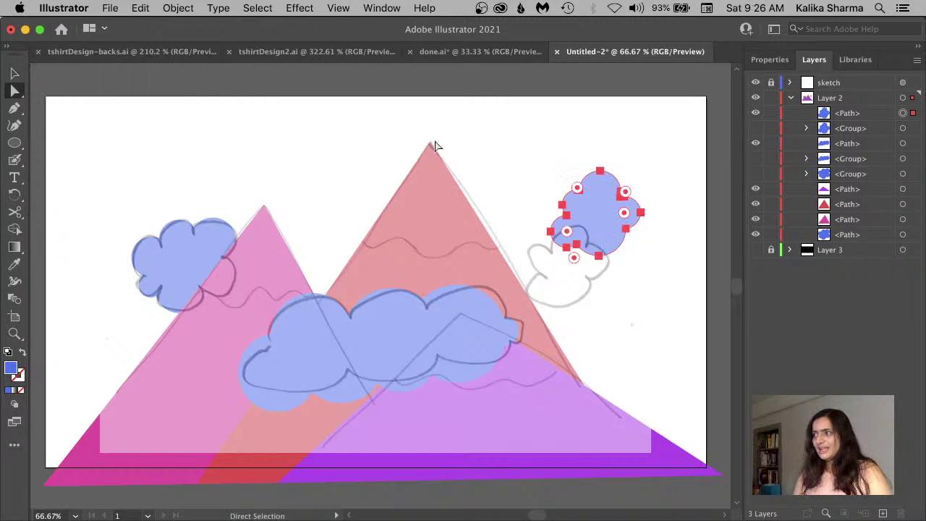
{"action": "left_click_drag", "start_coordinate": [431, 144], "coordinate": [430, 130]}
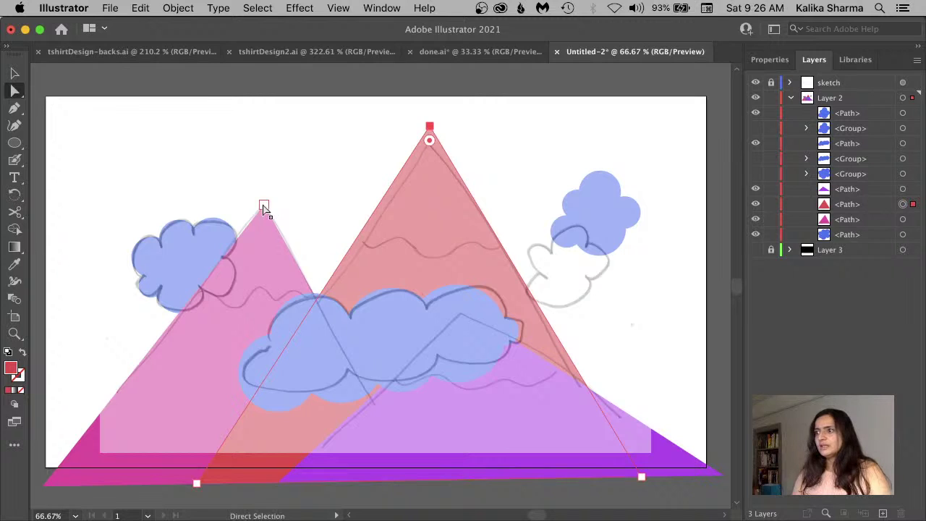
Move the pink mountain's peak anchor point slightly down and to the left
{"action": "left_click_drag", "start_coordinate": [263, 208], "coordinate": [259, 210]}
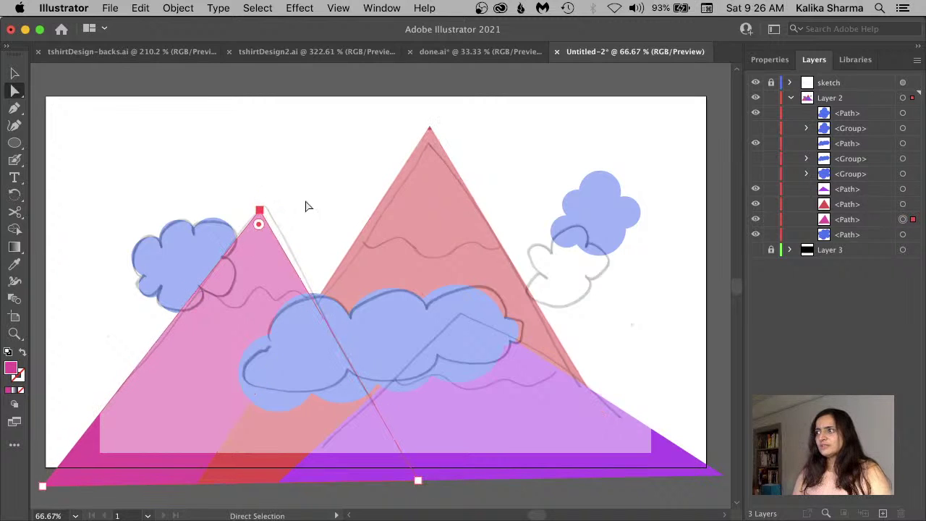
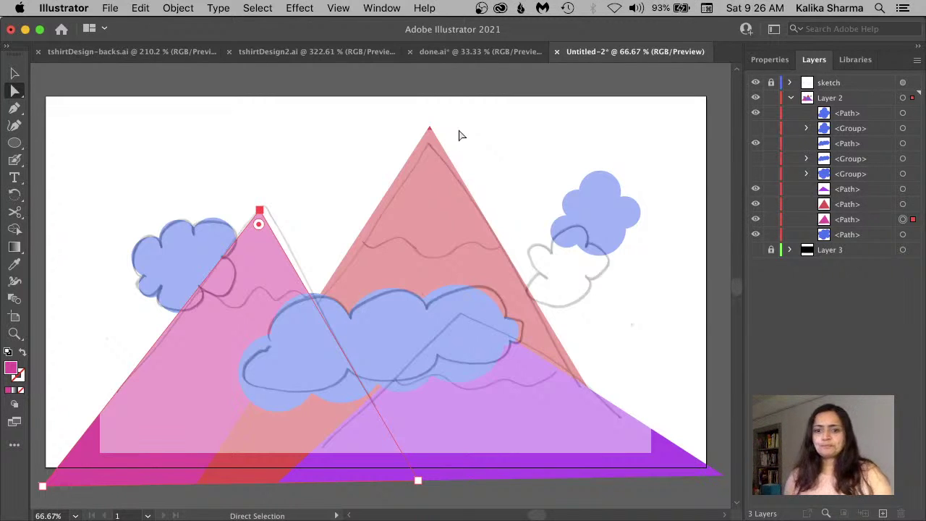
{"action": "left_click", "coordinate": [860, 224]}
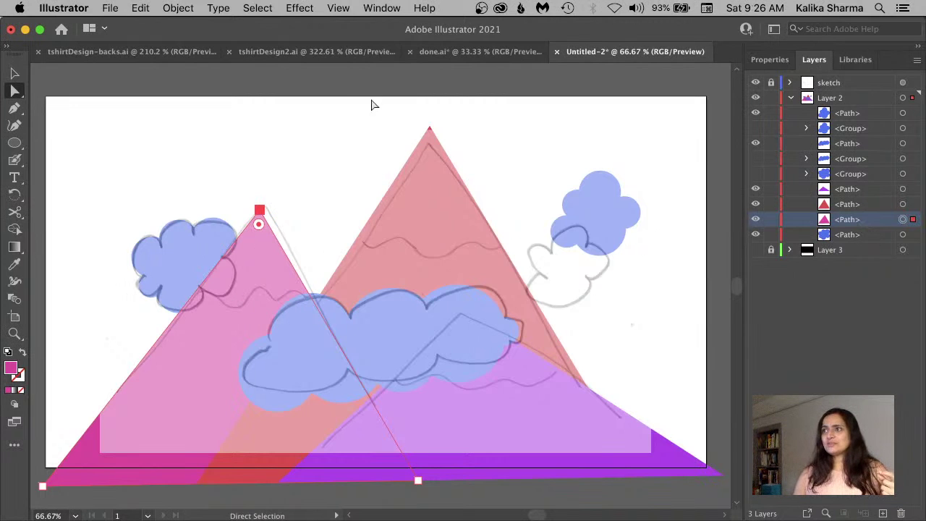
Look at the finished artwork in done.ai, return to Untitled-2, and with nothing selected set the fill colour to light pink fcd9ee
{"action": "left_click", "coordinate": [434, 56]}
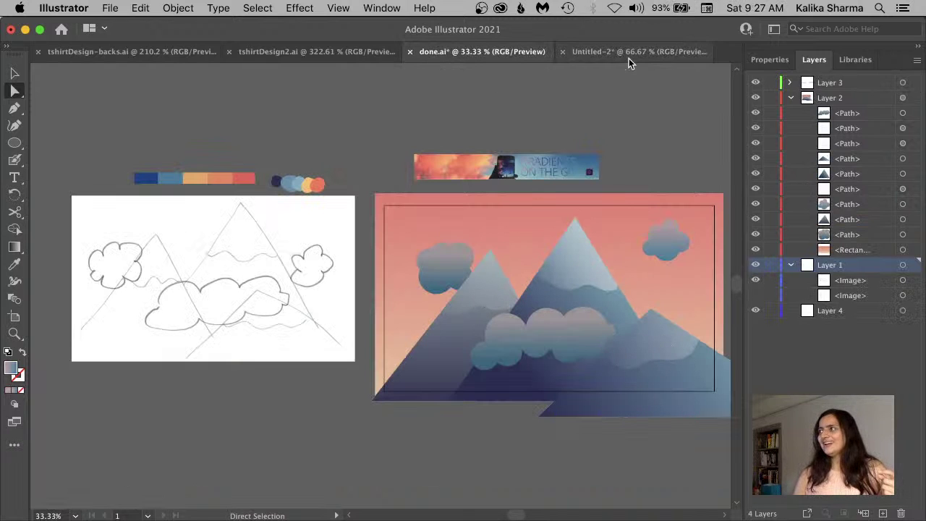
{"action": "left_click", "coordinate": [602, 53]}
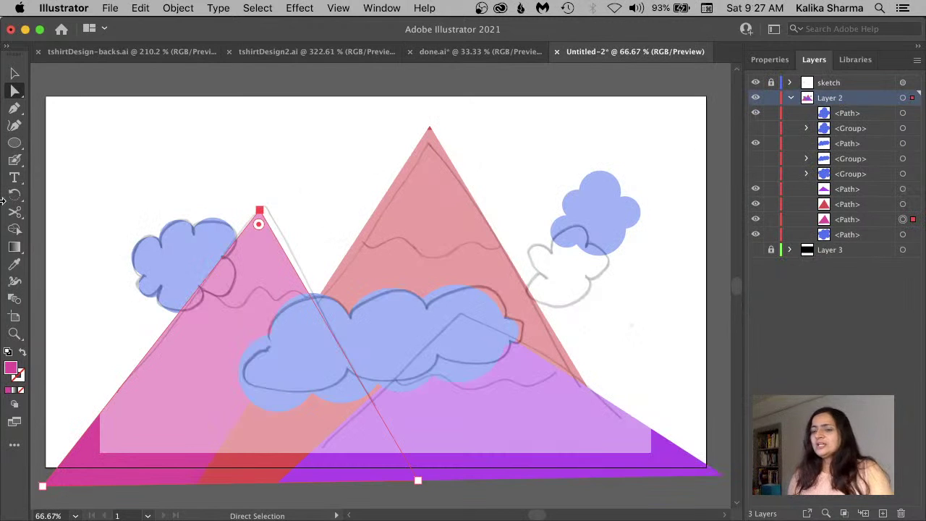
{"action": "left_click", "coordinate": [14, 73]}
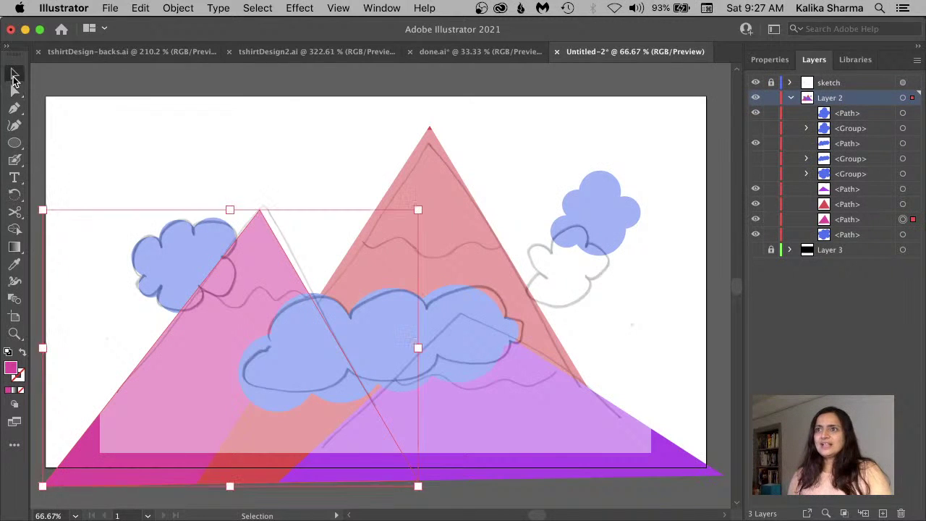
{"action": "left_click", "coordinate": [60, 123]}
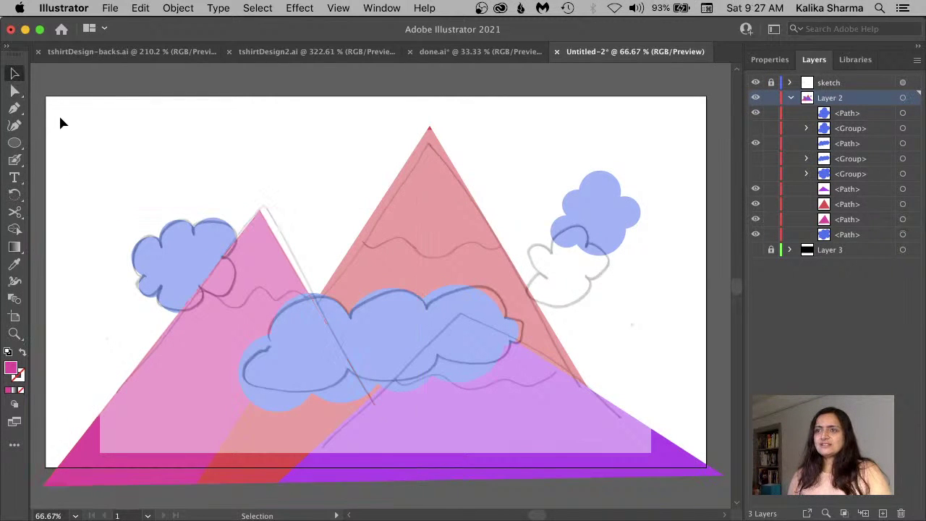
{"action": "double_click", "coordinate": [12, 371]}
{"action": "left_click", "coordinate": [402, 196]}
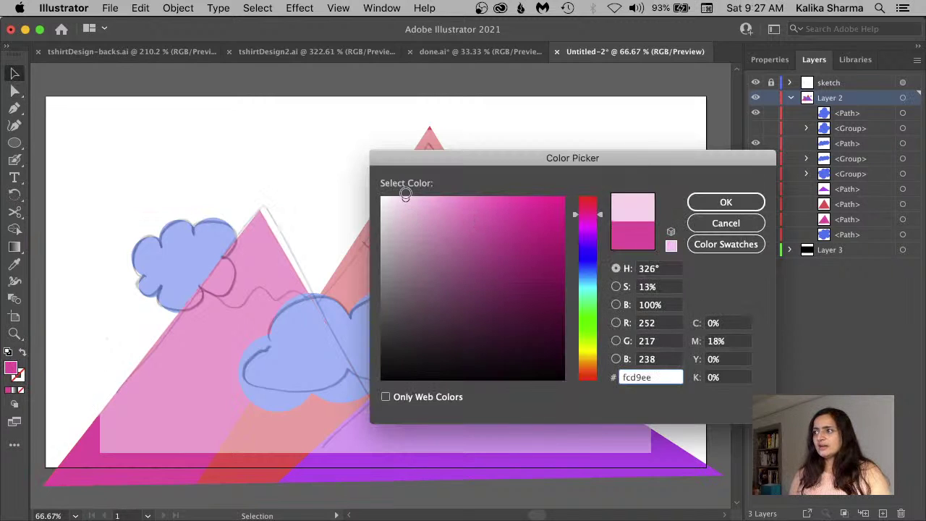
{"action": "left_click", "coordinate": [747, 201]}
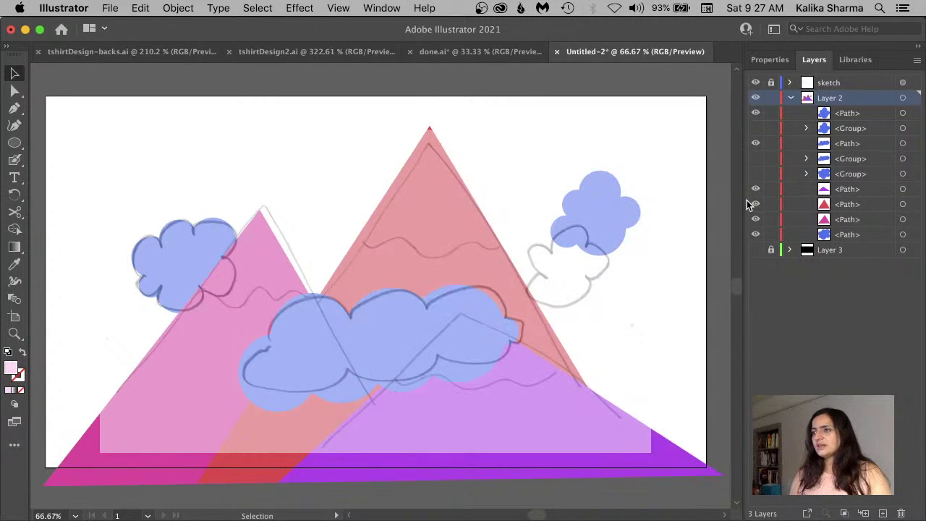
Draw a closed snow cap over the pink mountain's peak with the Pen tool, following the sketched wavy line and overlapping both slopes
{"action": "left_click", "coordinate": [14, 109]}
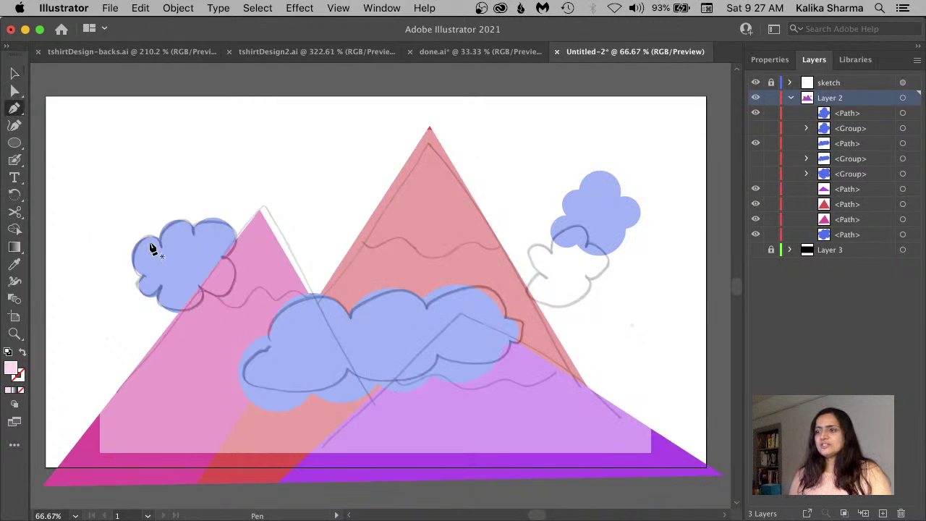
{"action": "left_click", "coordinate": [166, 299]}
{"action": "left_click_drag", "start_coordinate": [182, 309], "coordinate": [314, 285]}
{"action": "left_click", "coordinate": [236, 306]}
{"action": "left_click", "coordinate": [322, 297]}
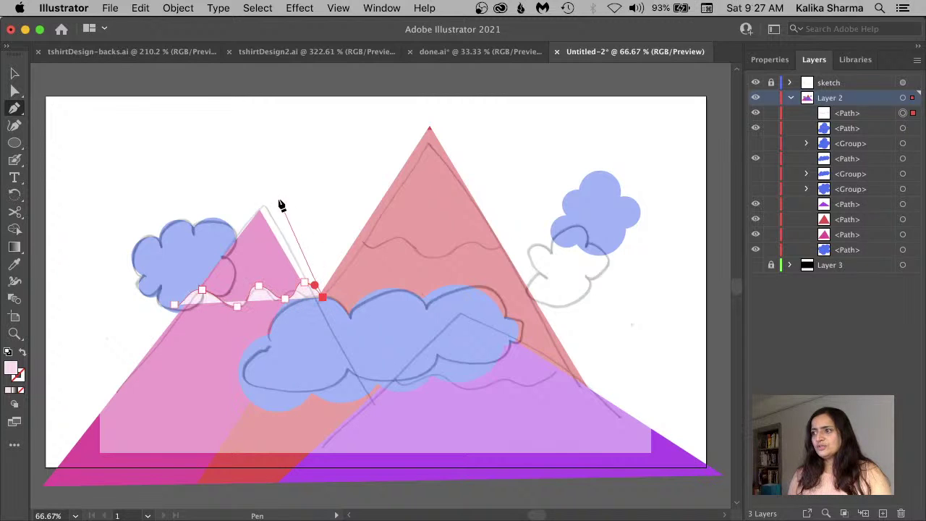
{"action": "left_click", "coordinate": [262, 179]}
{"action": "left_click", "coordinate": [174, 305]}
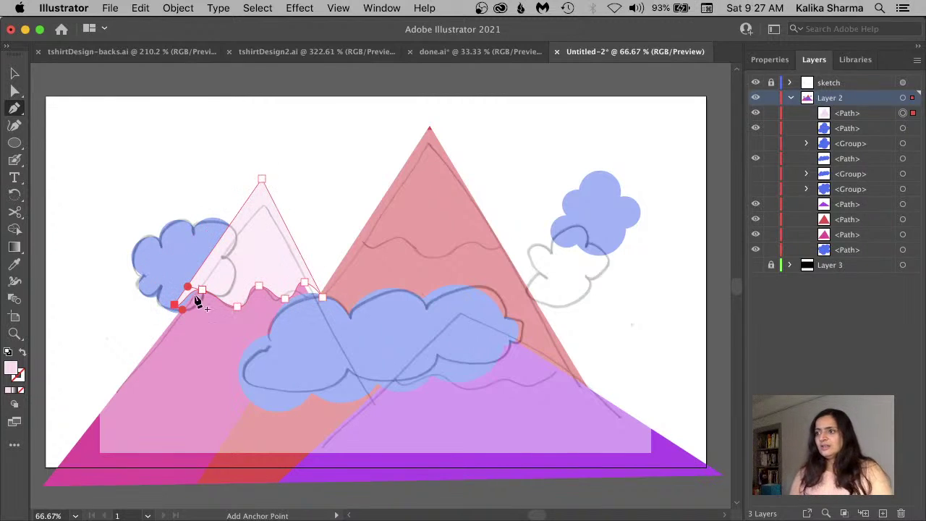
Flatten and smooth the wavy lower edge of the pink mountain's snow cap by adjusting its anchor points and handles
{"action": "key", "text": "a"}
{"action": "left_click_drag", "start_coordinate": [203, 289], "coordinate": [203, 298]}
{"action": "left_click_drag", "start_coordinate": [259, 285], "coordinate": [307, 295]}
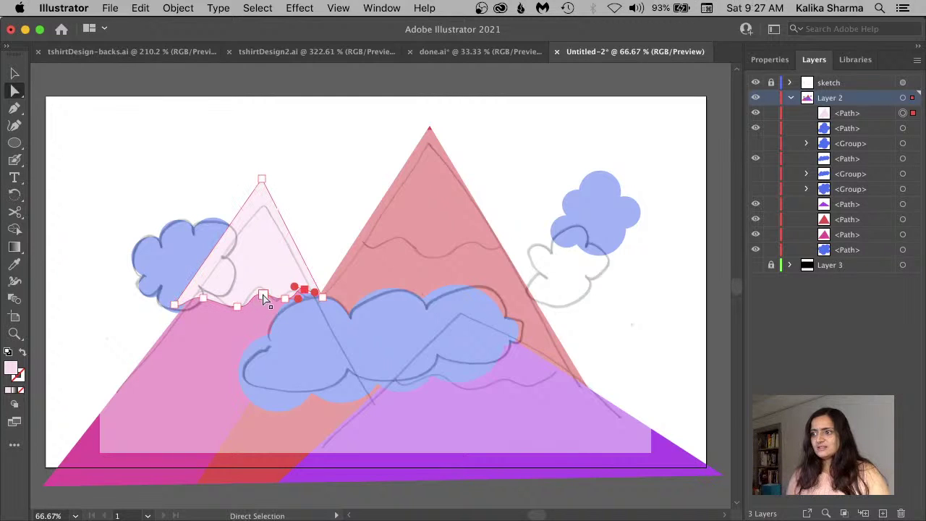
{"action": "left_click", "coordinate": [236, 307]}
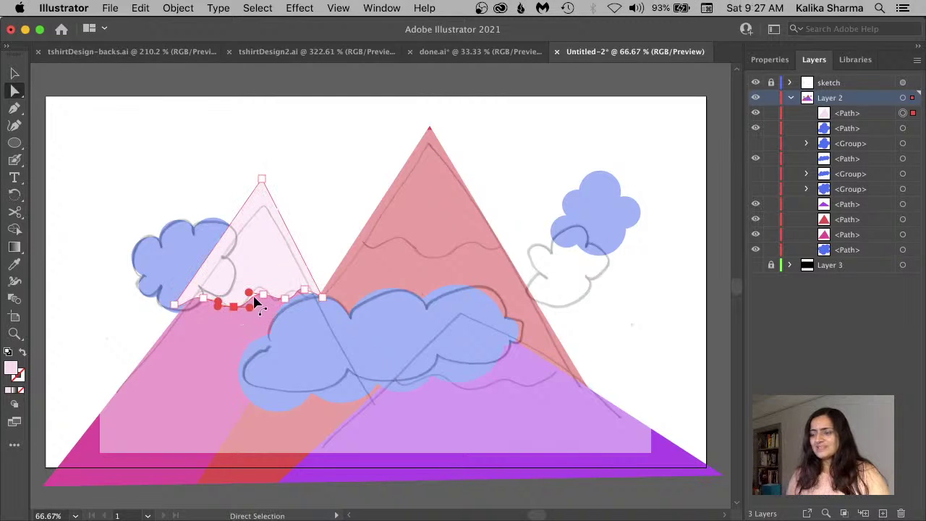
{"action": "left_click", "coordinate": [264, 295]}
{"action": "mouse_move", "coordinate": [274, 298]}
{"action": "left_mouse_down"}
{"action": "mouse_move", "coordinate": [256, 294]}
{"action": "mouse_move", "coordinate": [270, 290]}
{"action": "left_mouse_up"}
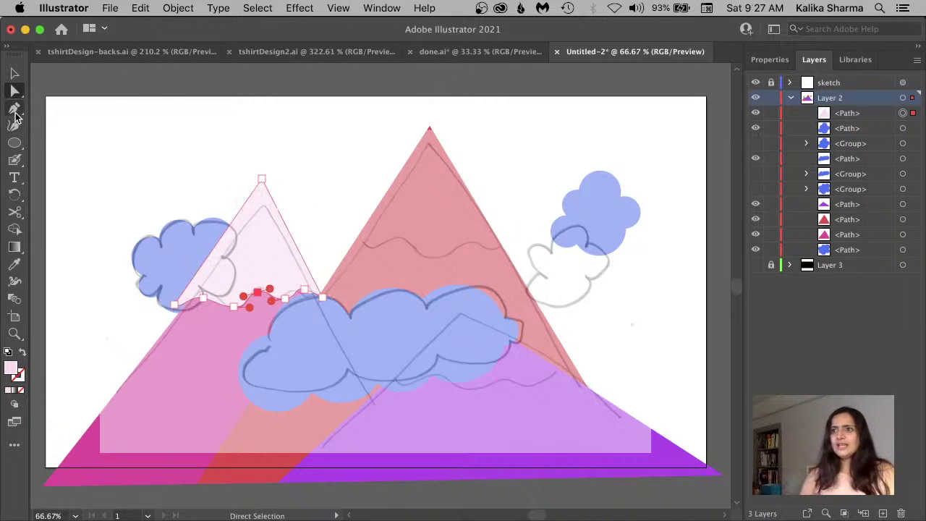
Draw a closed light pink snow cap with a wavy lower edge over the red mountain's peak, extending beyond both slopes
{"action": "left_click", "coordinate": [14, 110]}
{"action": "left_click", "coordinate": [430, 115]}
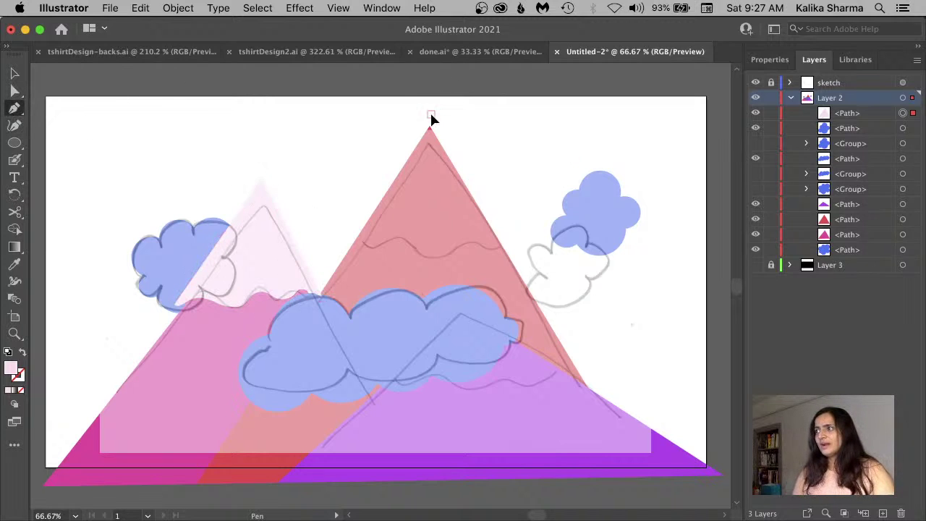
{"action": "left_click", "coordinate": [512, 245]}
{"action": "left_click_drag", "start_coordinate": [489, 247], "coordinate": [338, 249]}
{"action": "left_click", "coordinate": [331, 238]}
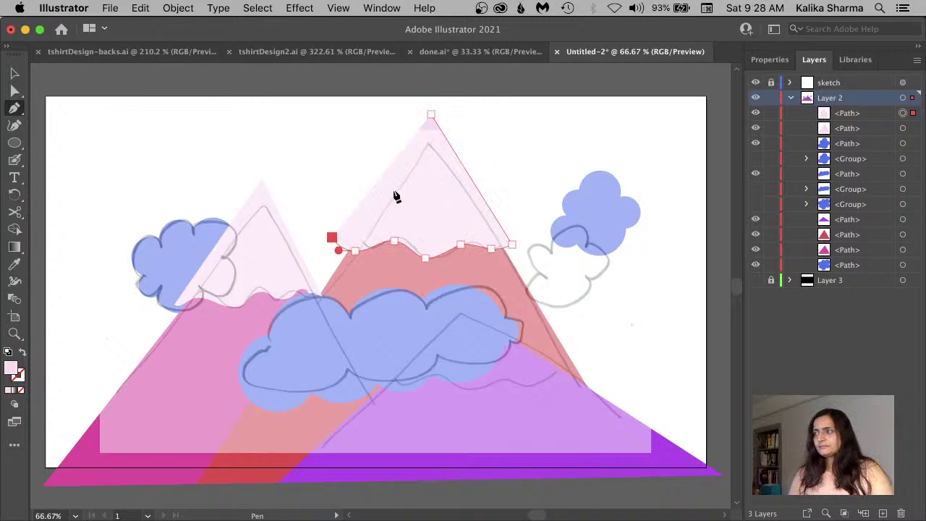
{"action": "left_click", "coordinate": [432, 115]}
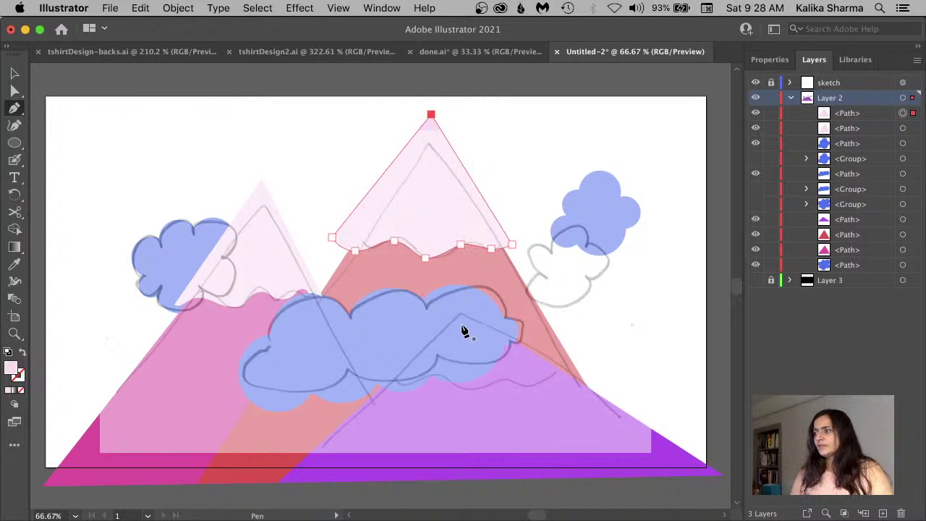
Draw a closed light pink snow cap with a wavy lower edge over the purple mountain's peak, extending beyond its slopes
{"action": "left_click", "coordinate": [458, 303]}
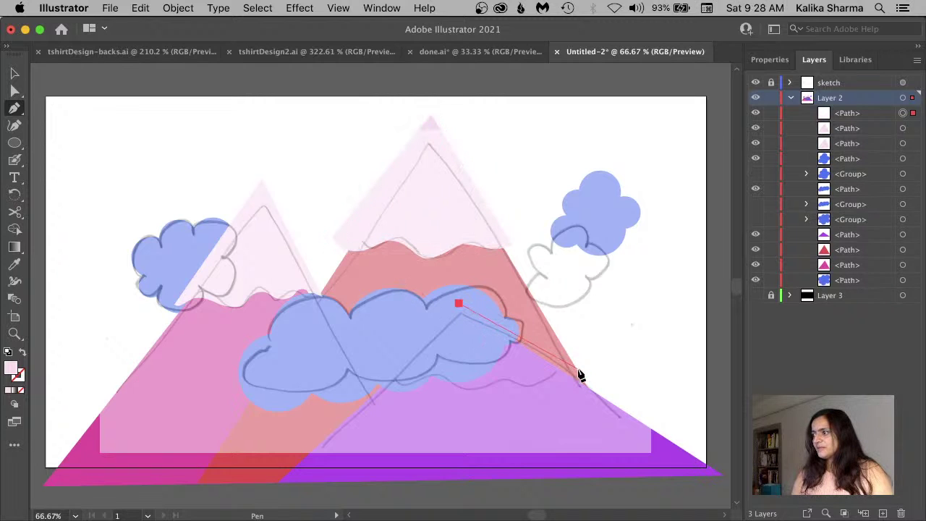
{"action": "left_click", "coordinate": [576, 369]}
{"action": "left_click_drag", "start_coordinate": [532, 387], "coordinate": [389, 382]}
{"action": "left_click", "coordinate": [375, 377]}
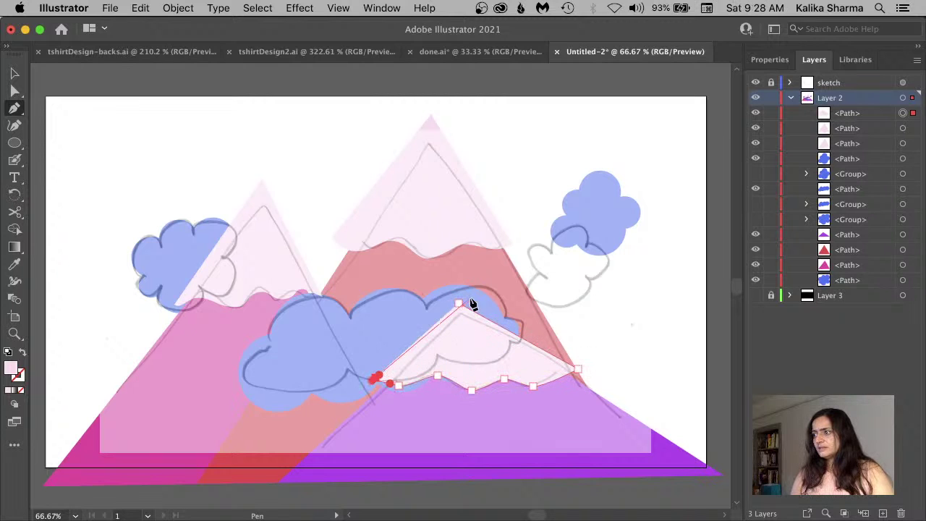
{"action": "left_click", "coordinate": [458, 304]}
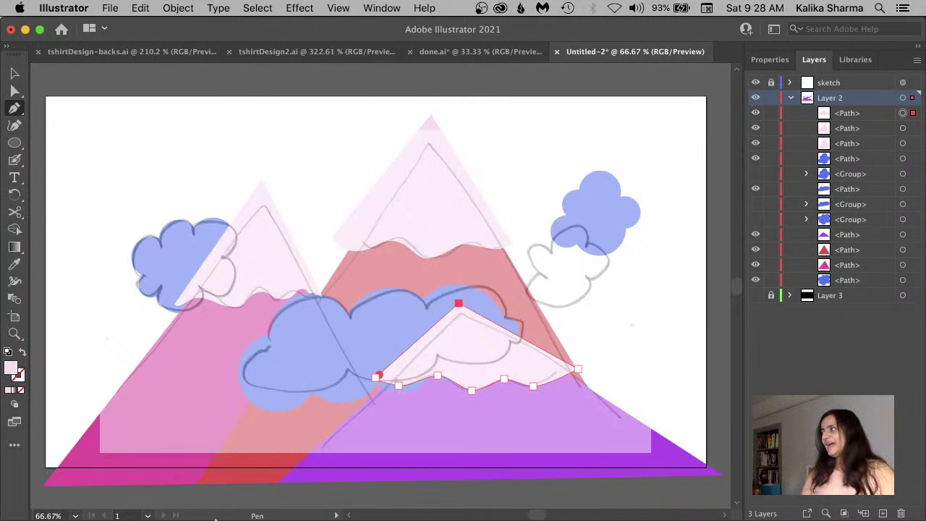
Show the black background in Layer 3 and hide the sketch layer
{"action": "left_click", "coordinate": [755, 295]}
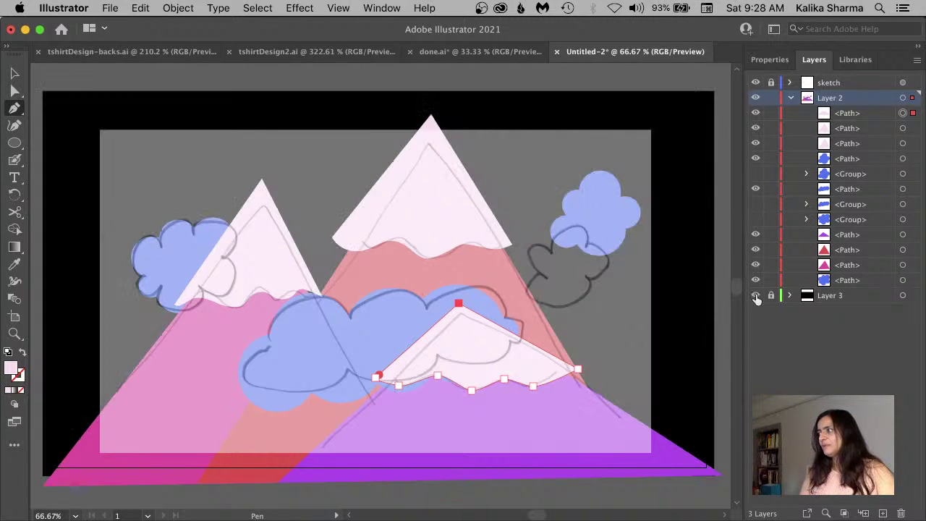
{"action": "left_click", "coordinate": [760, 85]}
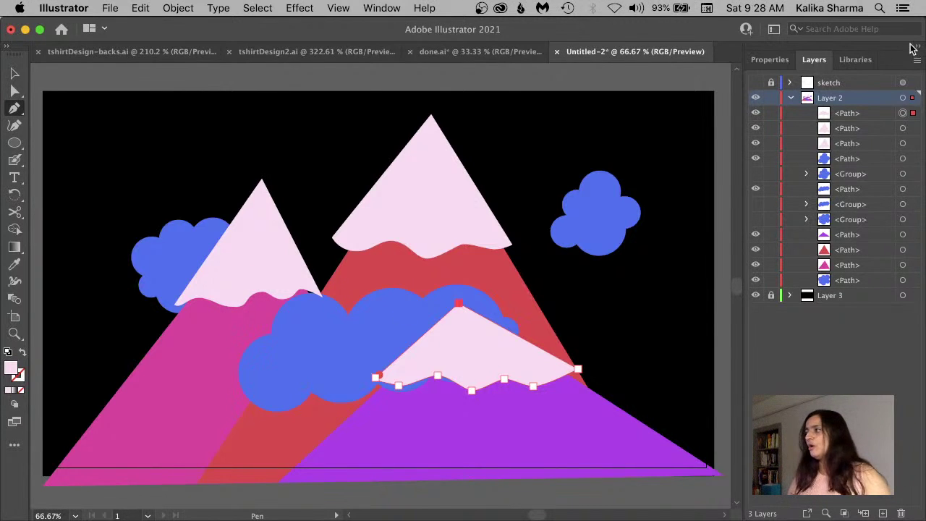
Move the large middle cloud path to the top of Layer 2, in front of the purple mountain's snow cap
{"action": "left_click", "coordinate": [348, 315]}
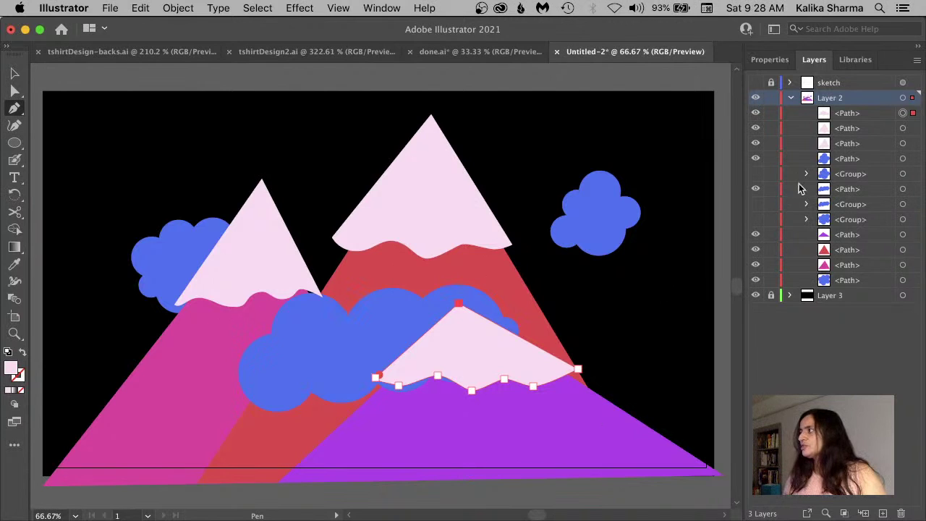
{"action": "left_click", "coordinate": [847, 191]}
{"action": "left_click_drag", "start_coordinate": [848, 191], "coordinate": [849, 105]}
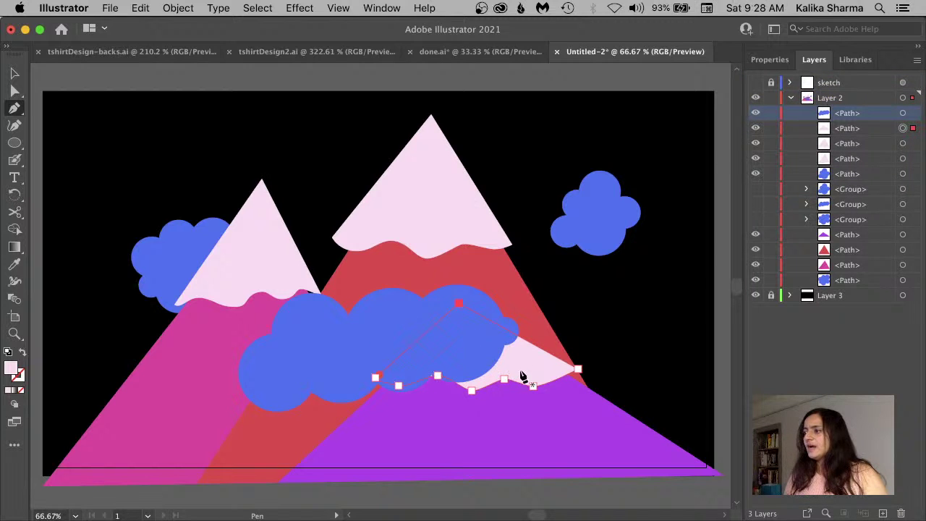
Duplicate the purple, red and pink mountain paths in place, each copy directly above its original in Layer 2
{"action": "left_click", "coordinate": [850, 237]}
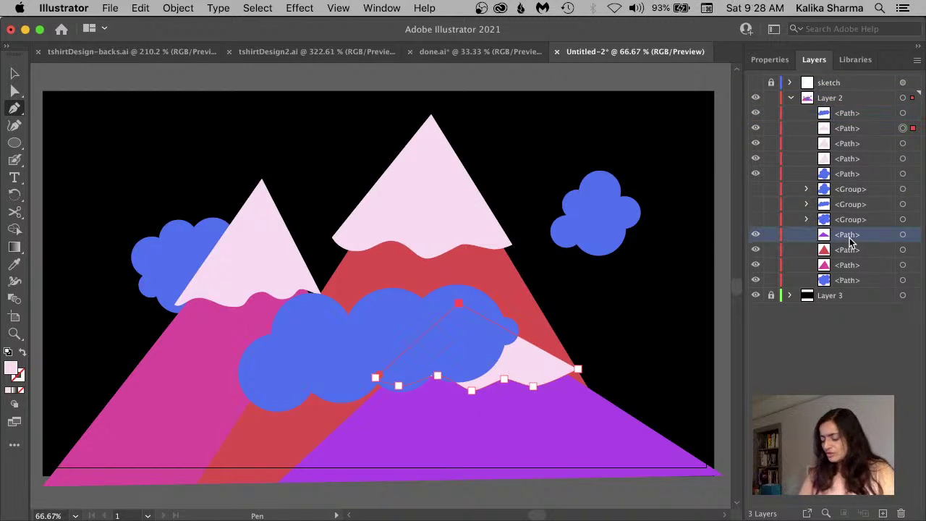
{"action": "left_click_drag", "start_coordinate": [849, 238], "coordinate": [848, 226]}
{"action": "left_click_drag", "start_coordinate": [845, 266], "coordinate": [846, 259]}
{"action": "left_click_drag", "start_coordinate": [845, 297], "coordinate": [848, 288]}
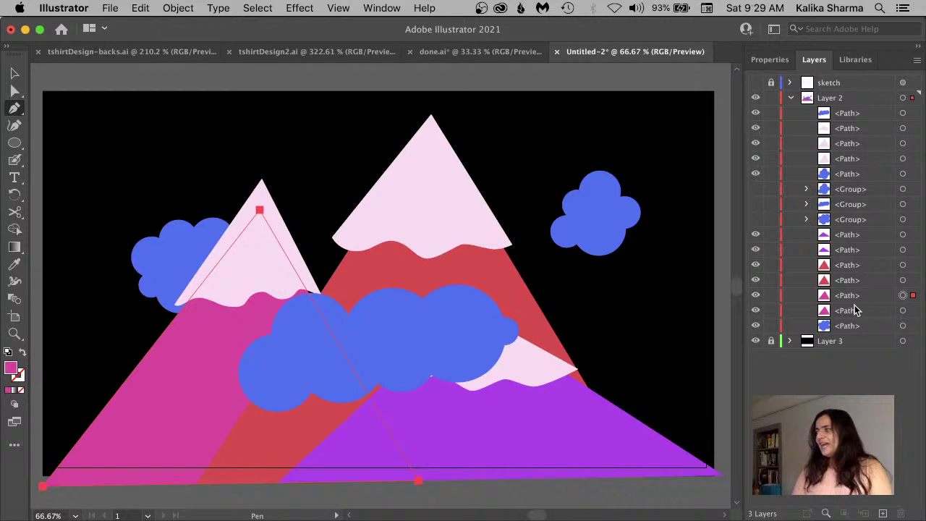
Trim the left snow cap to the pink mountain's outline by intersecting it with the mountain's duplicate using Pathfinder
{"action": "key", "text": "v"}
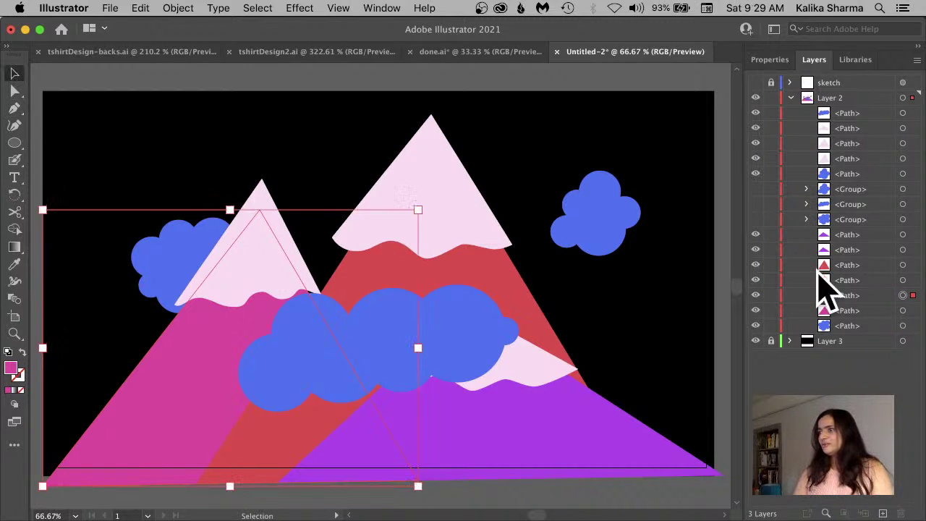
{"action": "left_click", "coordinate": [262, 200], "text": "shift"}
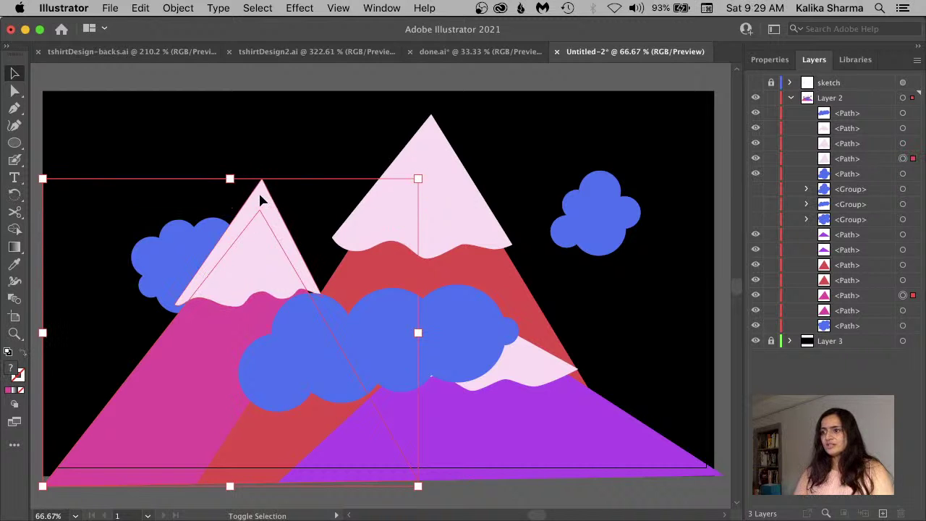
{"action": "left_click", "coordinate": [377, 8]}
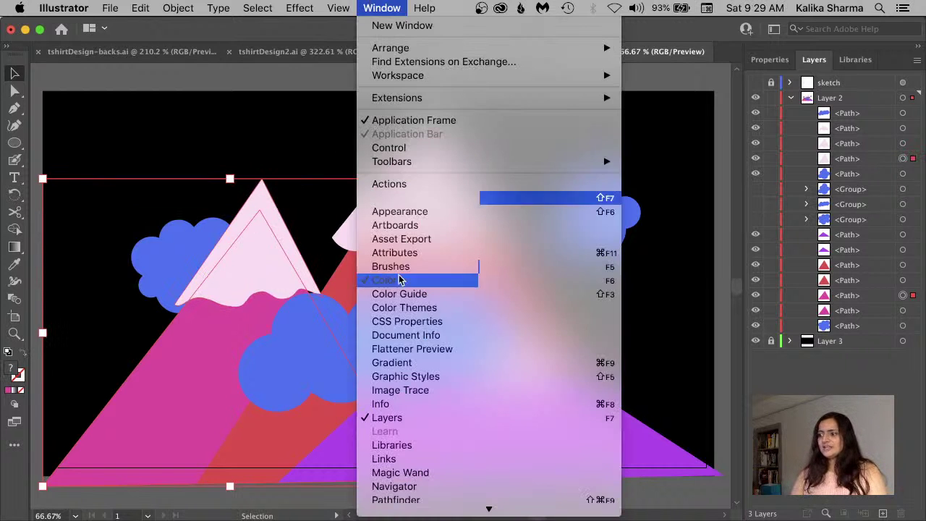
{"action": "left_click", "coordinate": [403, 499]}
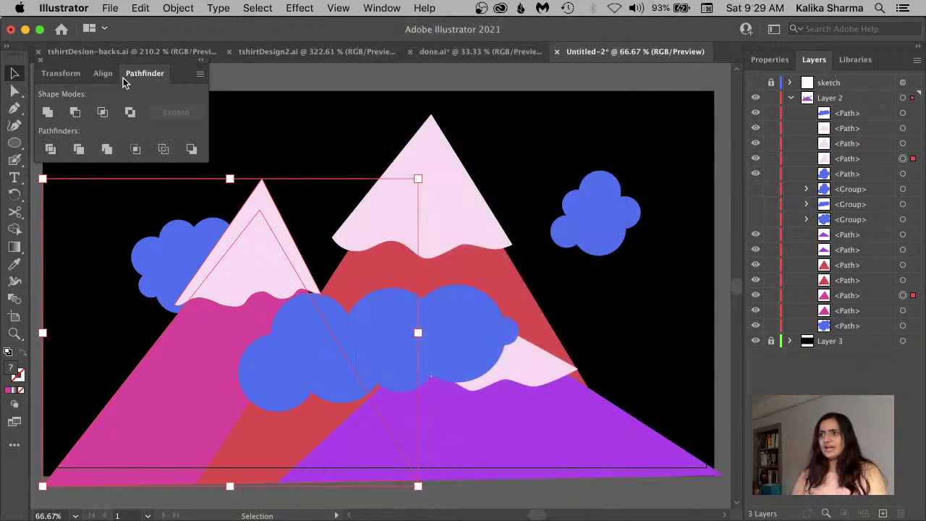
{"action": "left_click", "coordinate": [103, 113]}
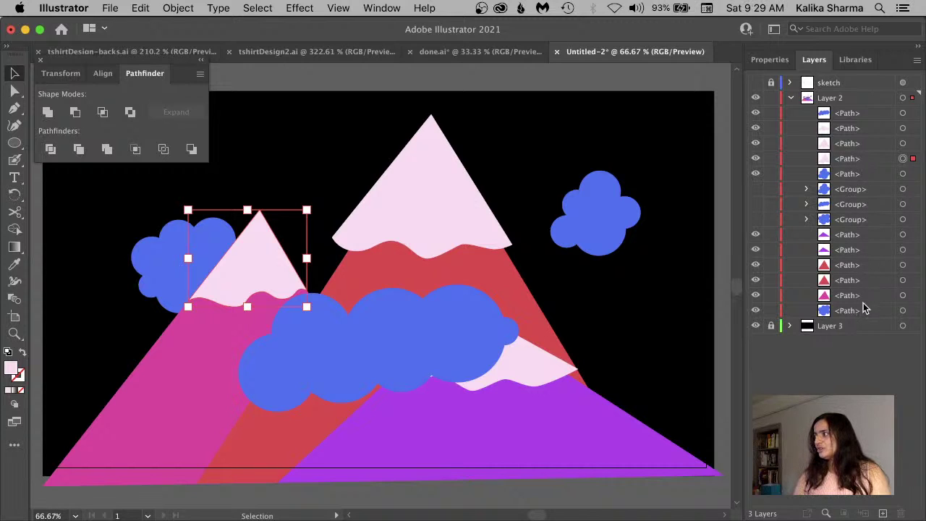
Hide and show the remaining pink mountain and its trimmed snow cap in turn to check the two separate shapes
{"action": "left_click", "coordinate": [845, 298]}
{"action": "left_click", "coordinate": [755, 296]}
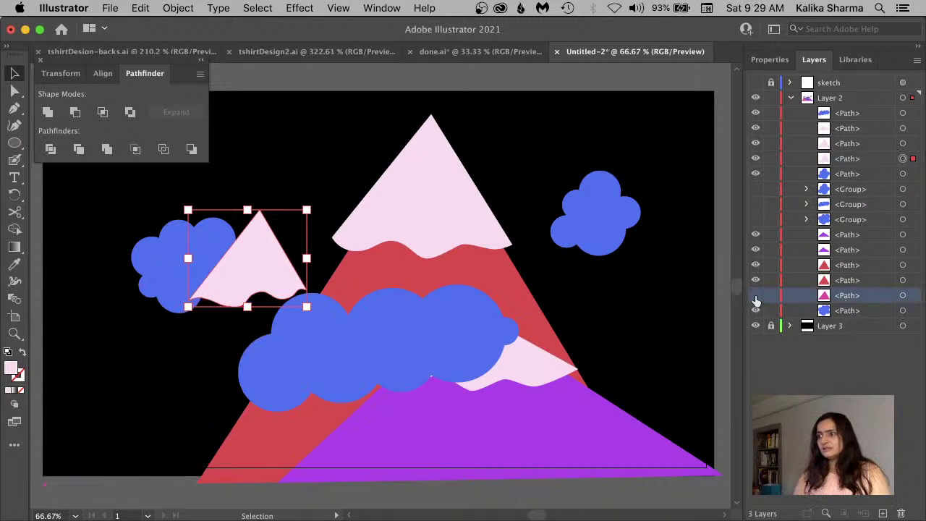
{"action": "left_click", "coordinate": [755, 295]}
{"action": "left_click", "coordinate": [755, 158]}
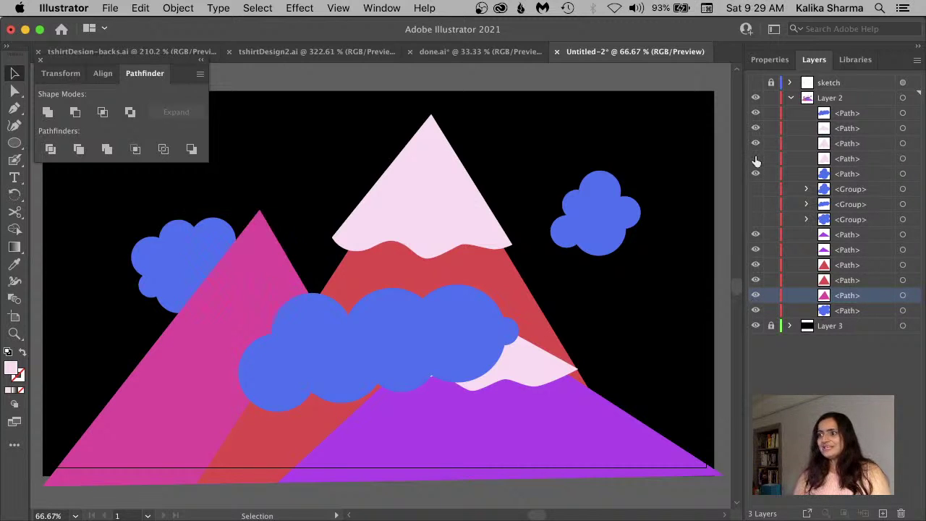
{"action": "left_click", "coordinate": [755, 158]}
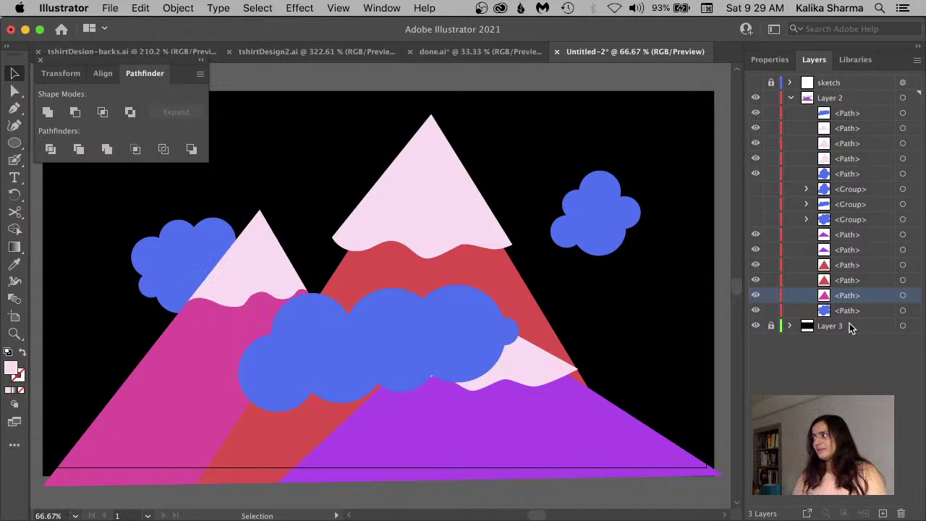
Move the purple mountain's snow cap path down in Layer 2, directly above the pink mountain's path
{"action": "left_click_drag", "start_coordinate": [847, 296], "coordinate": [847, 172]}
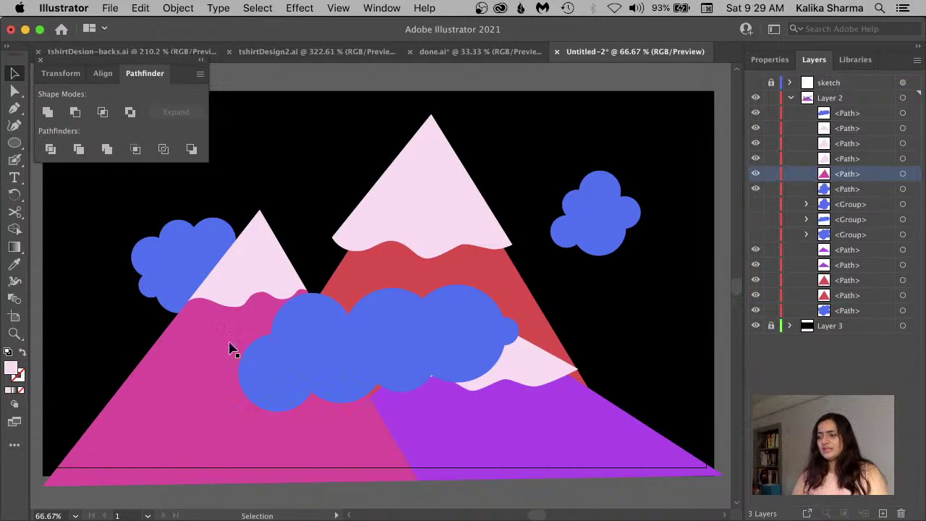
{"action": "key", "text": "super+z"}
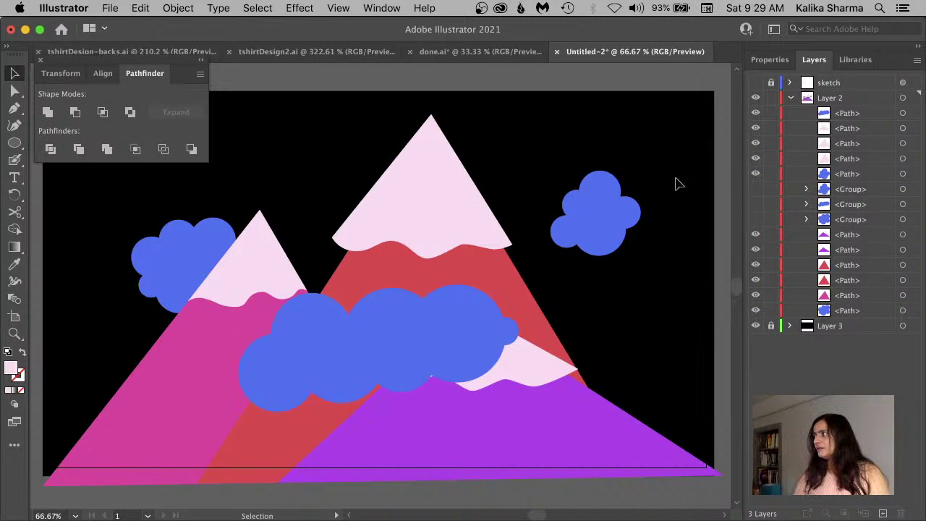
{"action": "left_click_drag", "start_coordinate": [847, 129], "coordinate": [846, 288]}
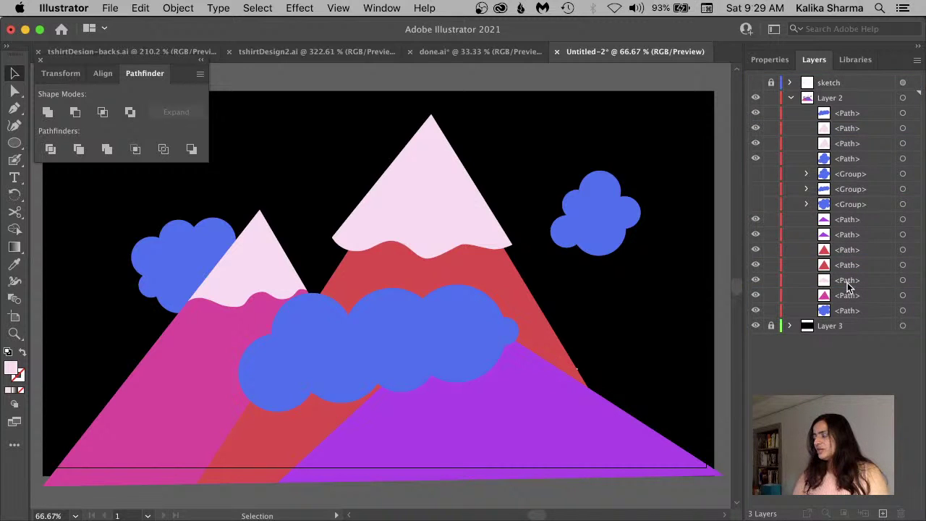
Select the moved snow cap path and the pink mountain path directly below it in Layer 2 together
{"action": "left_click", "coordinate": [848, 282]}
{"action": "left_click", "coordinate": [903, 280]}
{"action": "left_click", "coordinate": [902, 296], "text": "shift"}
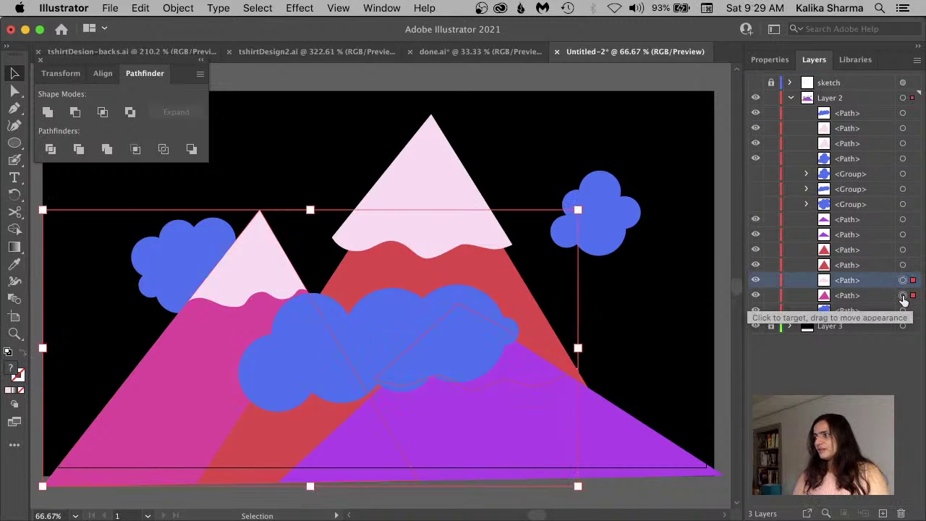
{"action": "left_click", "coordinate": [847, 282]}
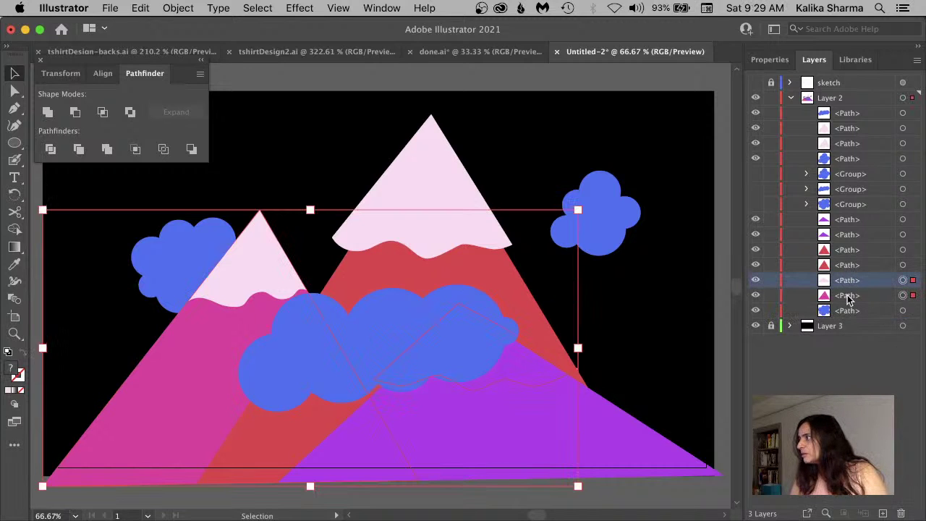
{"action": "left_click", "coordinate": [847, 297]}
{"action": "left_click", "coordinate": [903, 295]}
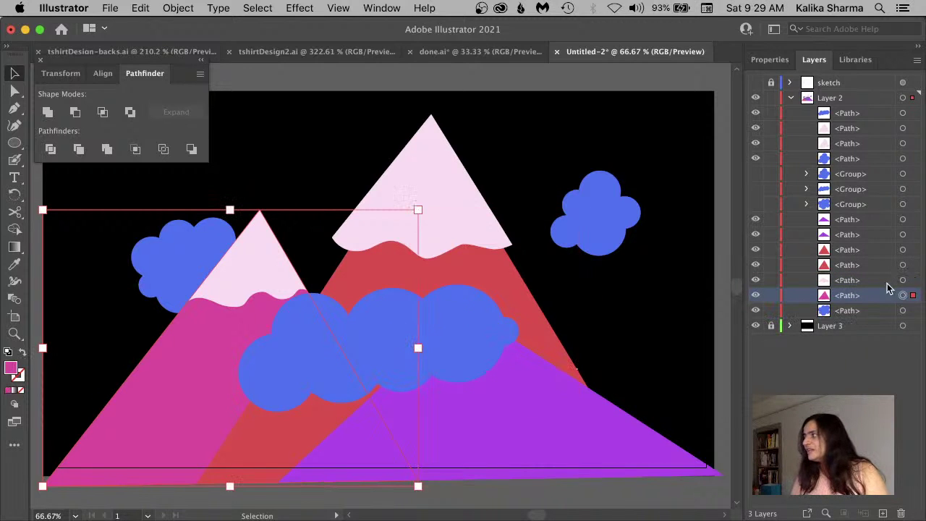
{"action": "left_click", "coordinate": [884, 282], "text": "shift"}
{"action": "left_click", "coordinate": [903, 281], "text": "shift"}
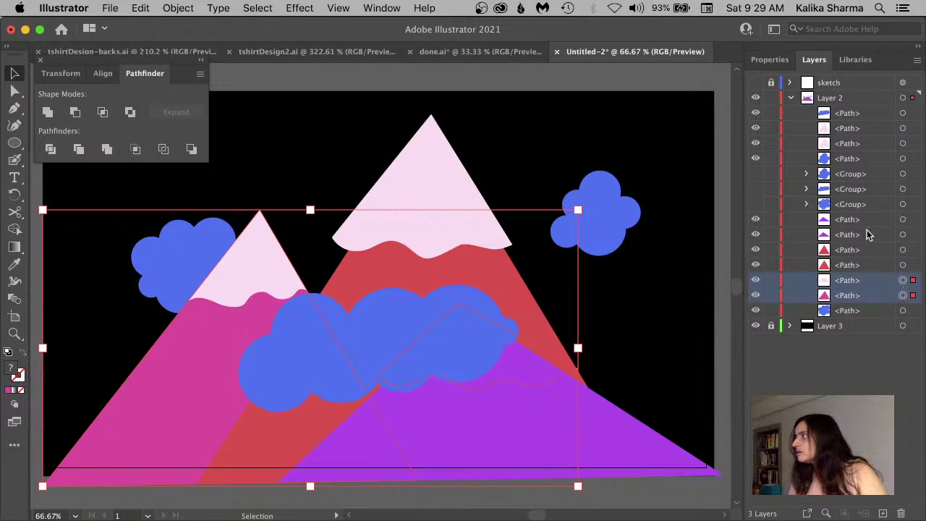
Move the snowcap of the pink mountain directly above that mountain in the stacking order and group the two shapes
{"action": "left_click", "coordinate": [851, 147]}
{"action": "left_click", "coordinate": [903, 143]}
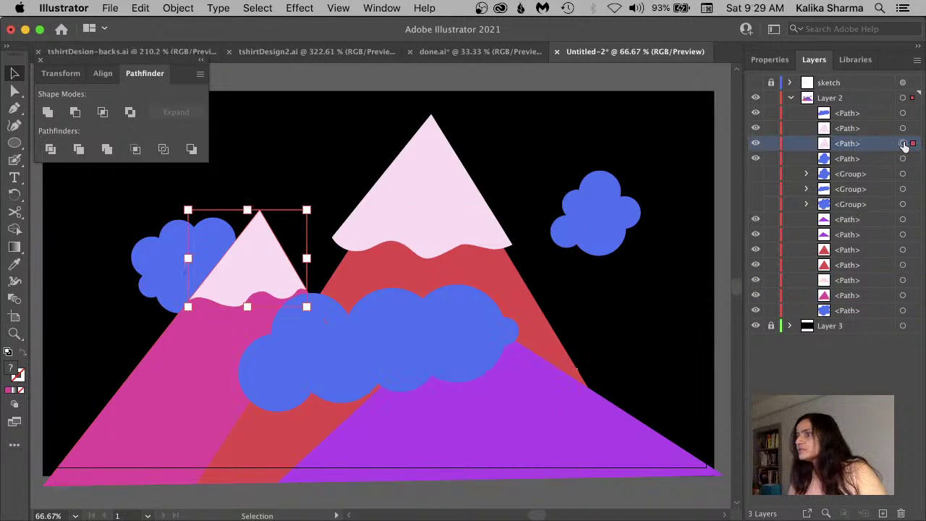
{"action": "left_click_drag", "start_coordinate": [868, 148], "coordinate": [860, 287]}
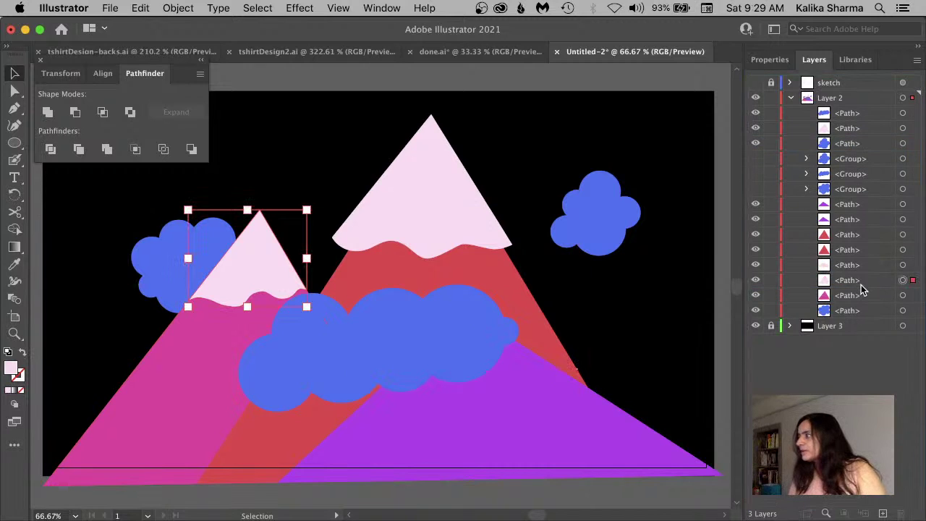
{"action": "left_click", "coordinate": [902, 295], "text": "shift"}
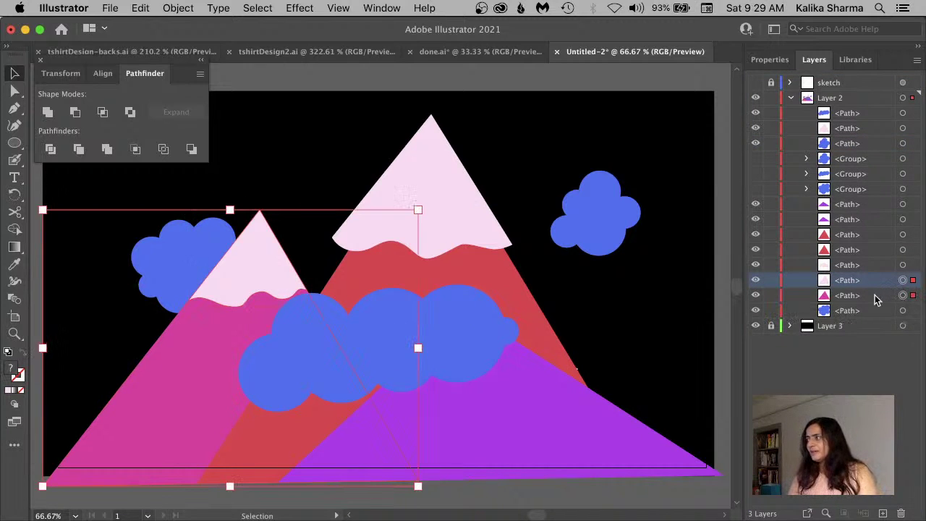
{"action": "left_click", "coordinate": [876, 300], "text": "shift"}
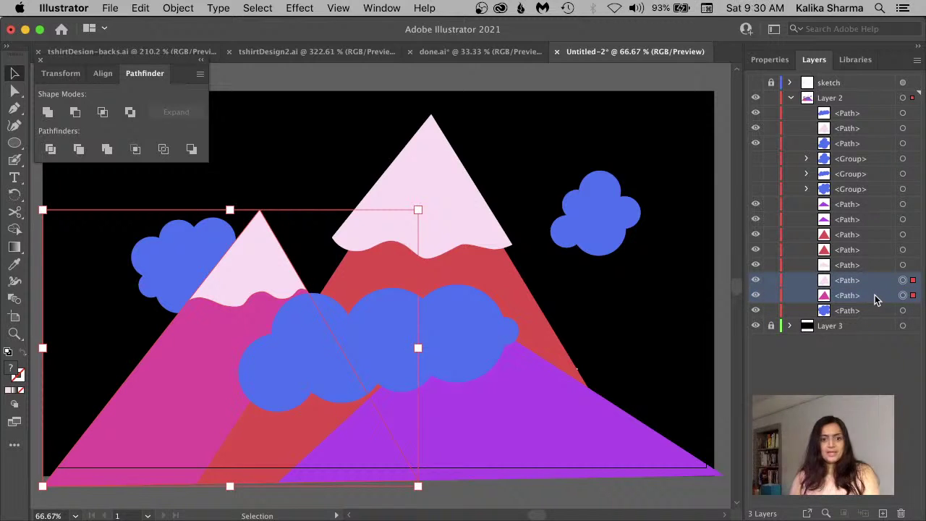
{"action": "key", "text": "super+g"}
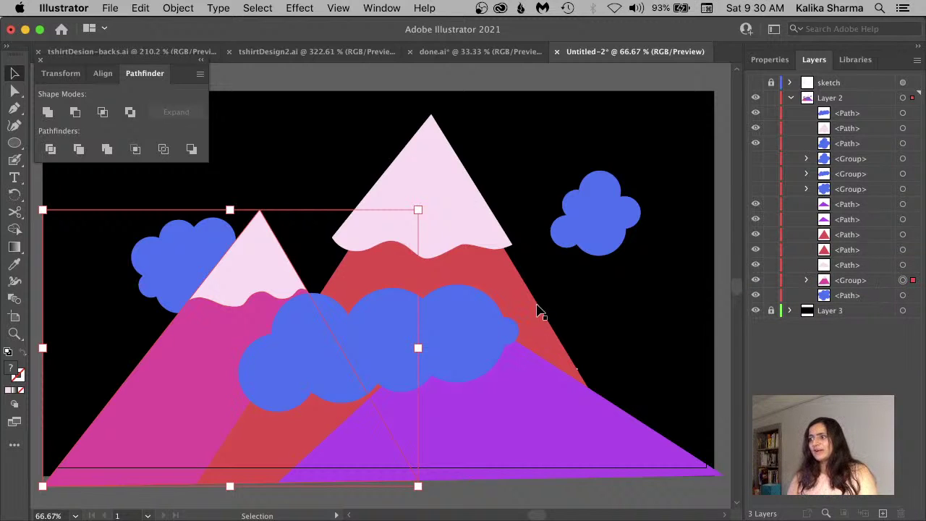
Trim the tall peak's snowcap to the red mountain's outline by intersecting it with the upper copy of the red triangle
{"action": "left_click", "coordinate": [456, 214]}
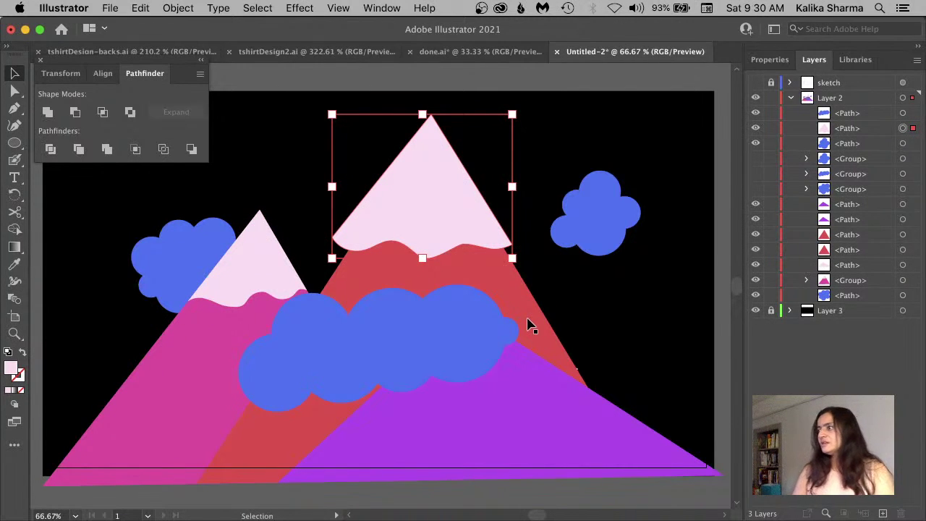
{"action": "left_click", "coordinate": [857, 236]}
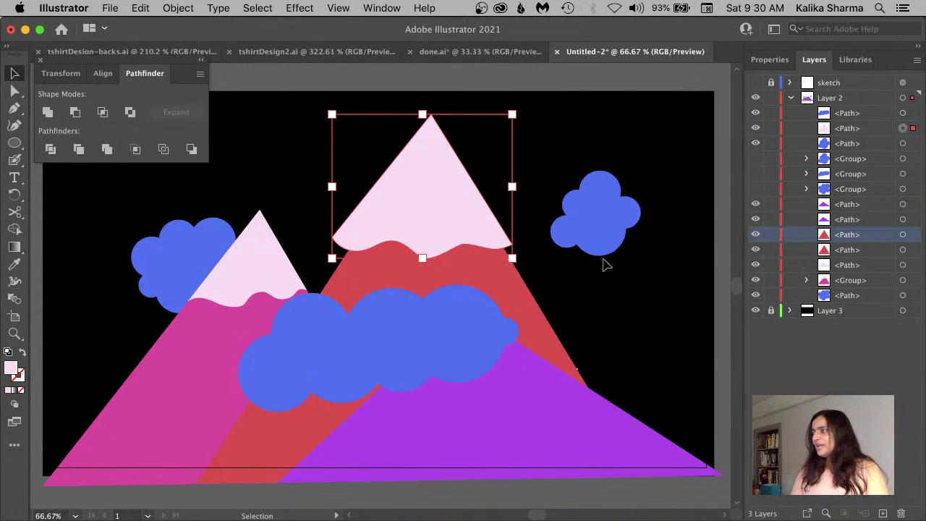
{"action": "left_click", "coordinate": [527, 329], "text": "shift"}
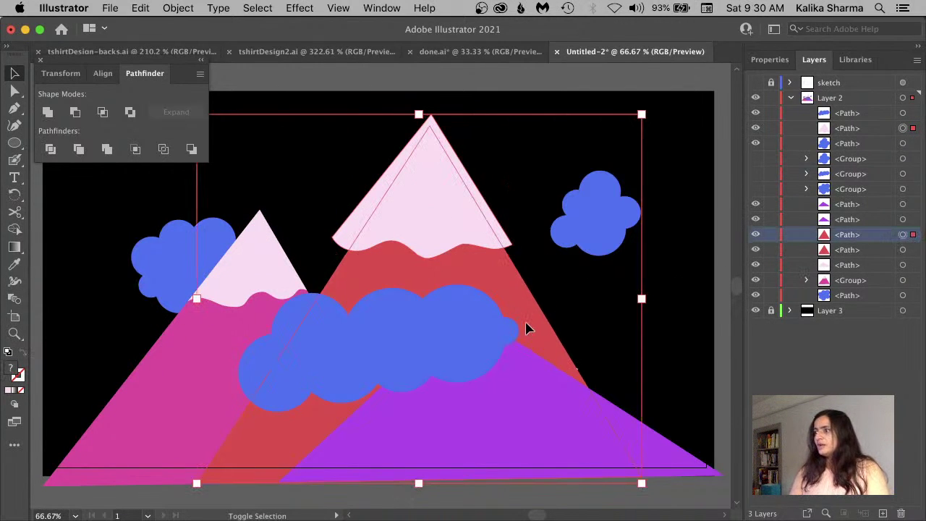
{"action": "left_click", "coordinate": [102, 112]}
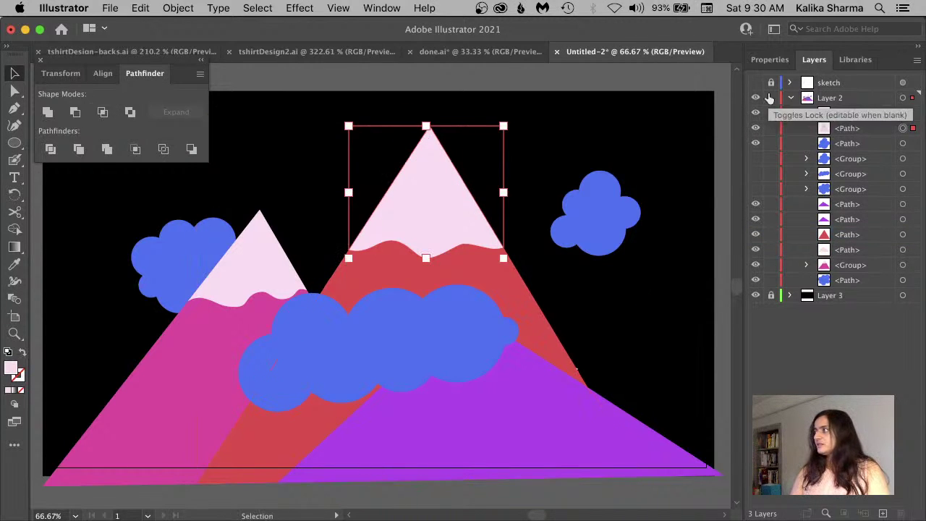
Place the trimmed snowcap directly above the remaining red mountain in the stacking order and group the two shapes
{"action": "left_click_drag", "start_coordinate": [861, 130], "coordinate": [872, 228]}
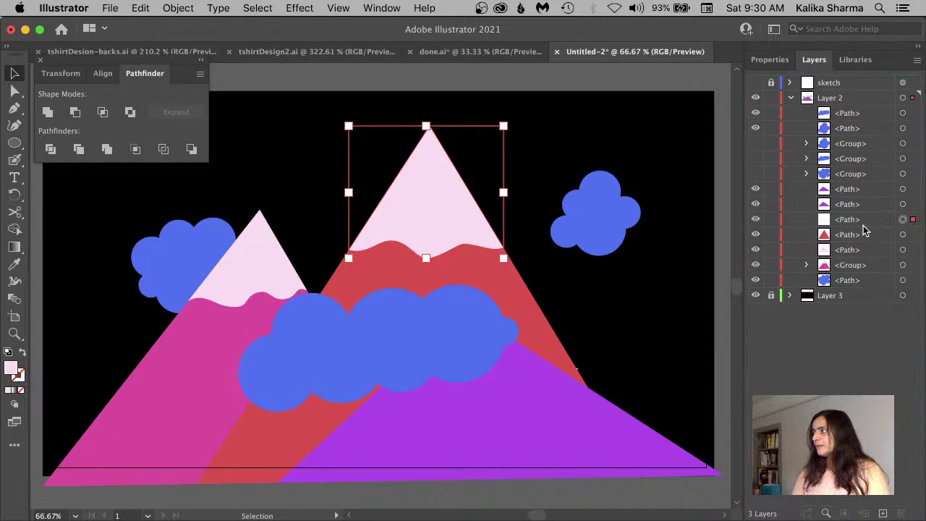
{"action": "left_click", "coordinate": [903, 235], "text": "shift"}
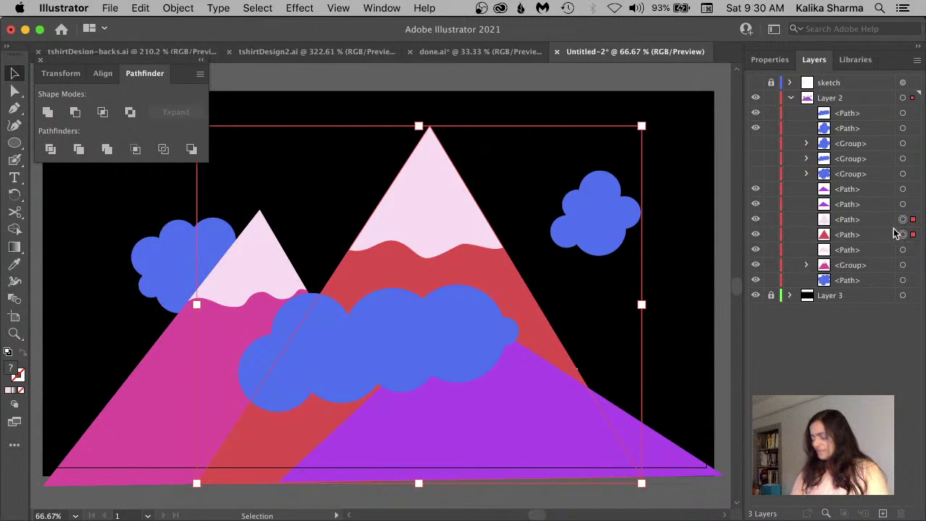
{"action": "key", "text": "super+g"}
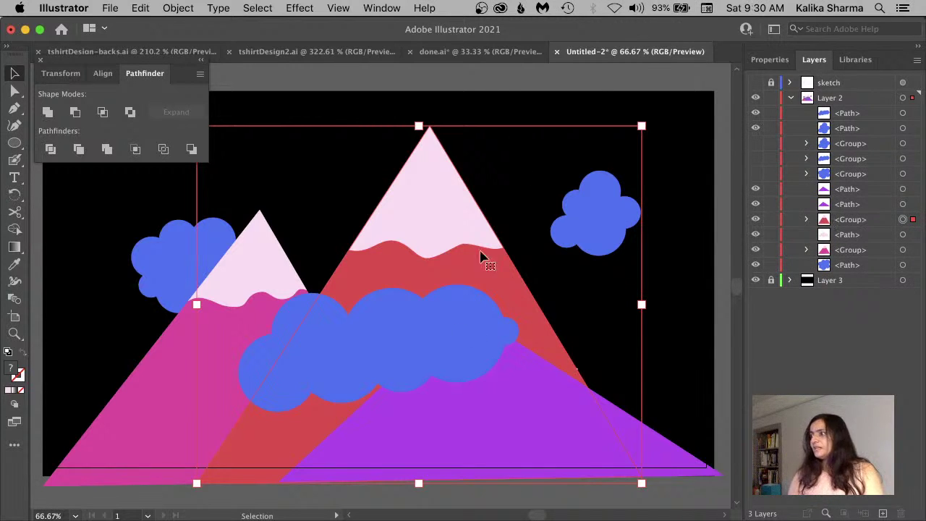
Bring the third snowcap in front of the purple mountain shapes and hide the wide cloud covering it
{"action": "left_click_drag", "start_coordinate": [827, 235], "coordinate": [849, 188]}
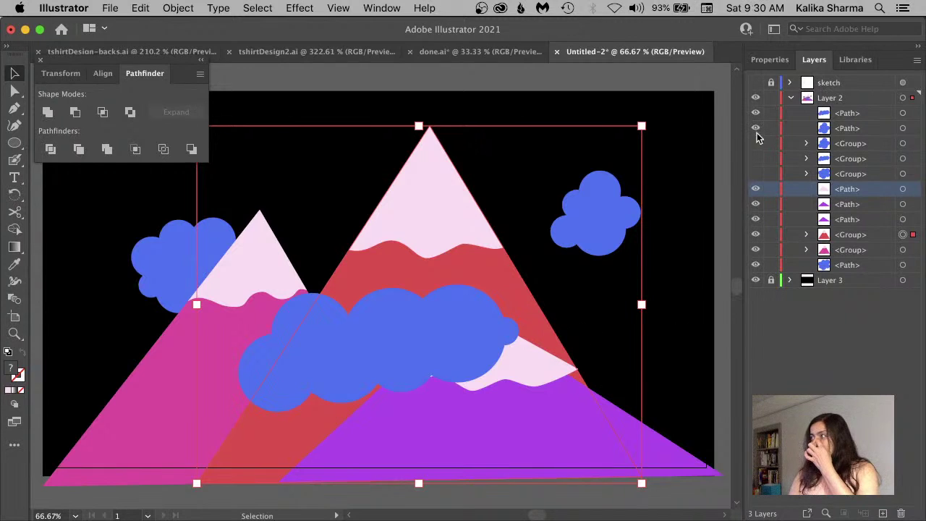
{"action": "left_click", "coordinate": [754, 114]}
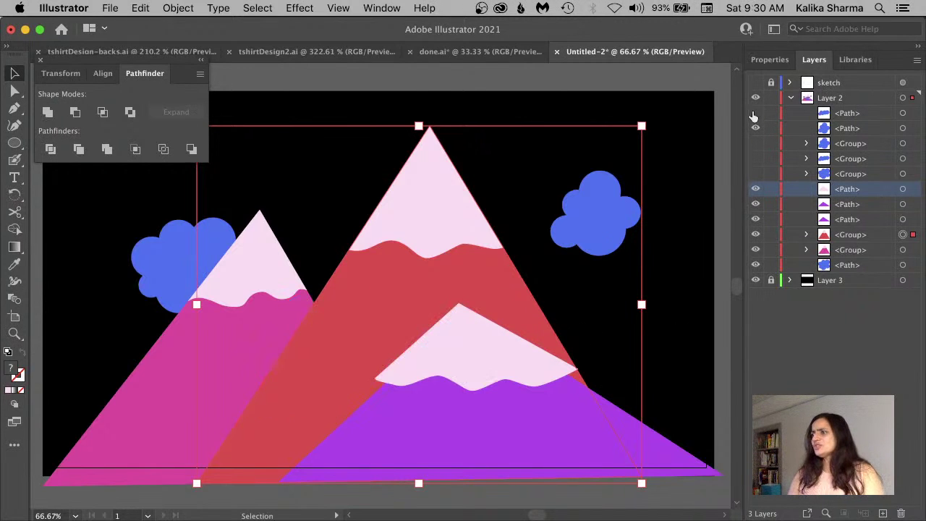
Intersect the purple mountain's snowcap with the upper purple triangle so the cap follows the mountain's outline
{"action": "left_click", "coordinate": [534, 358]}
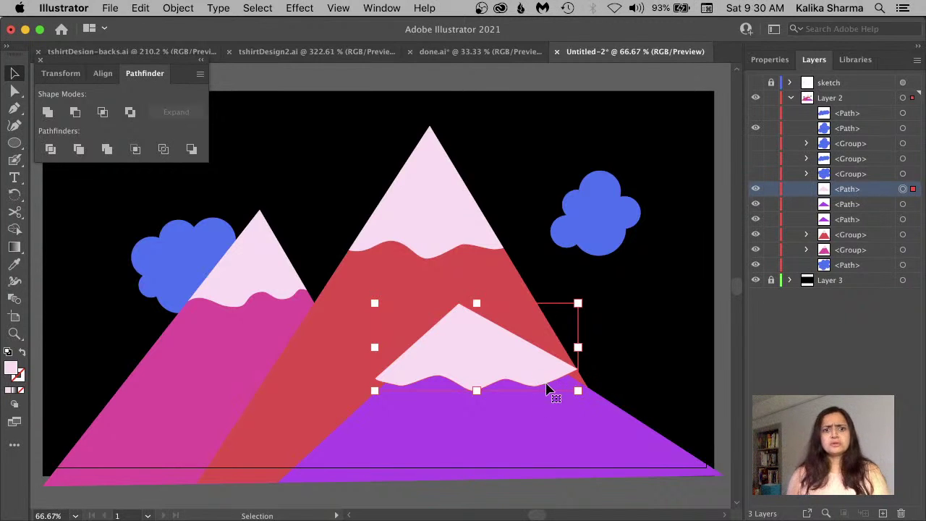
{"action": "left_click", "coordinate": [547, 434], "text": "shift"}
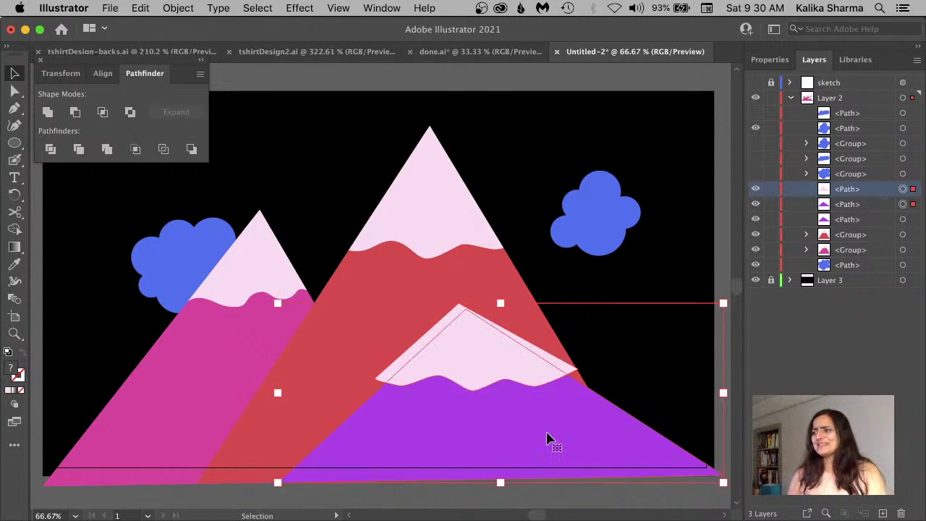
{"action": "left_click", "coordinate": [103, 113]}
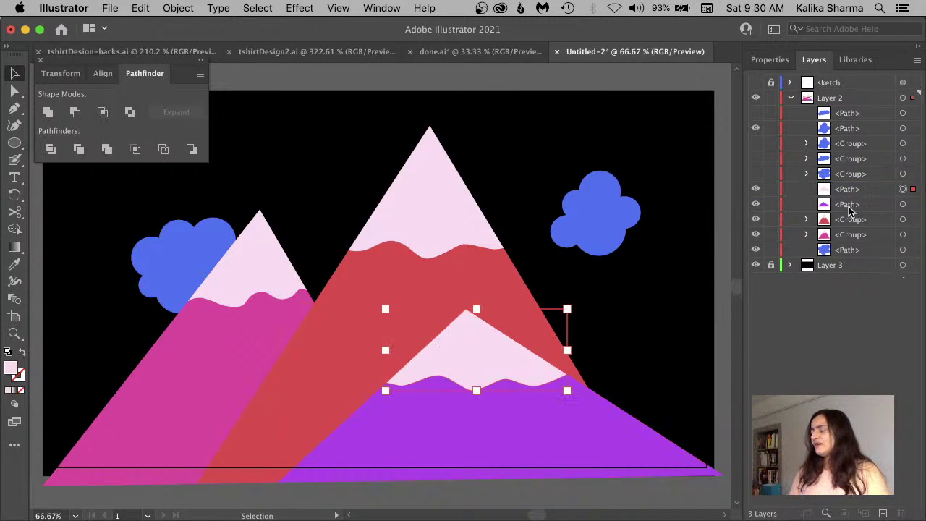
{"action": "left_click", "coordinate": [805, 219]}
{"action": "left_click", "coordinate": [850, 236]}
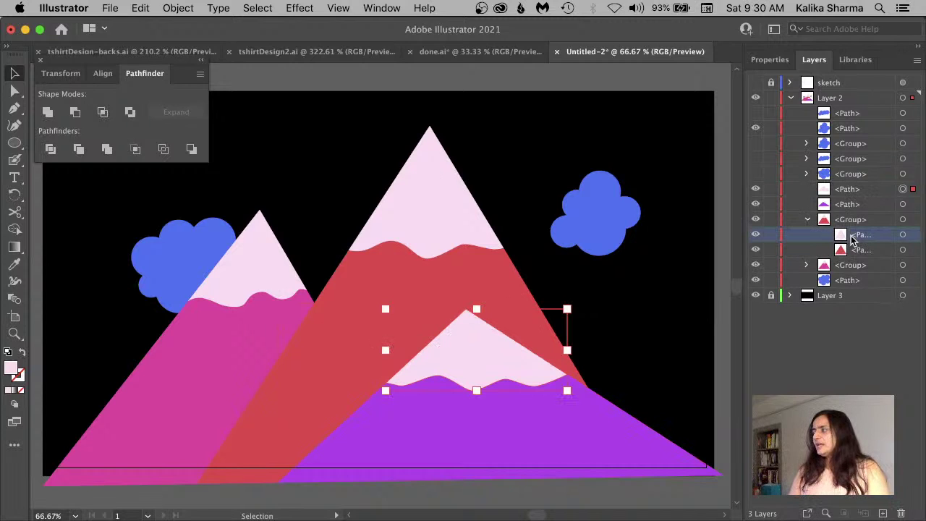
{"action": "left_click", "coordinate": [258, 275]}
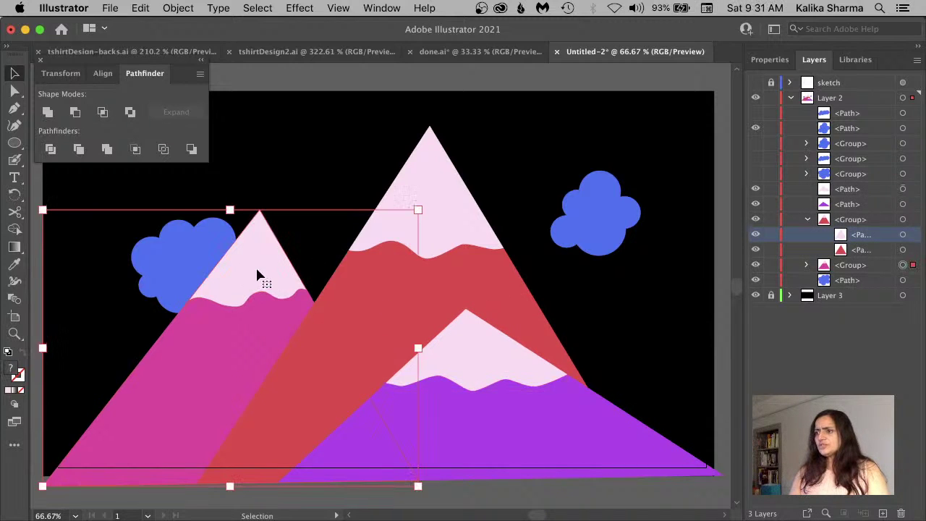
{"action": "left_click", "coordinate": [806, 265]}
{"action": "left_click", "coordinate": [871, 282]}
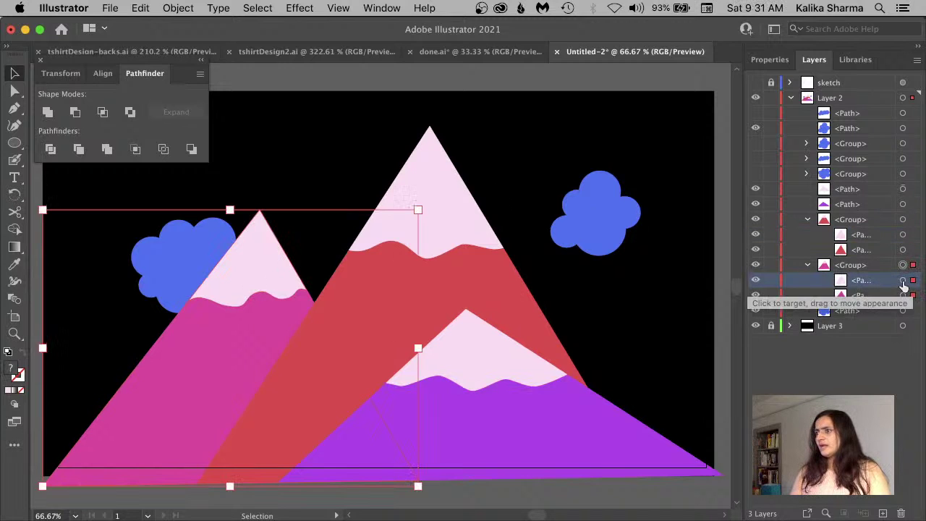
{"action": "left_click", "coordinate": [904, 282]}
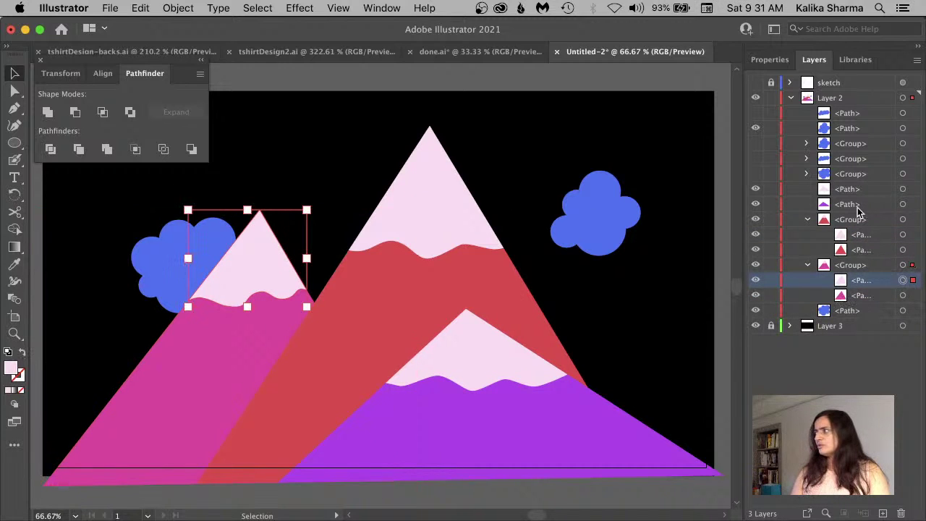
Set the opacity of the purple mountain's snowcap to 52%
{"action": "left_click", "coordinate": [850, 193]}
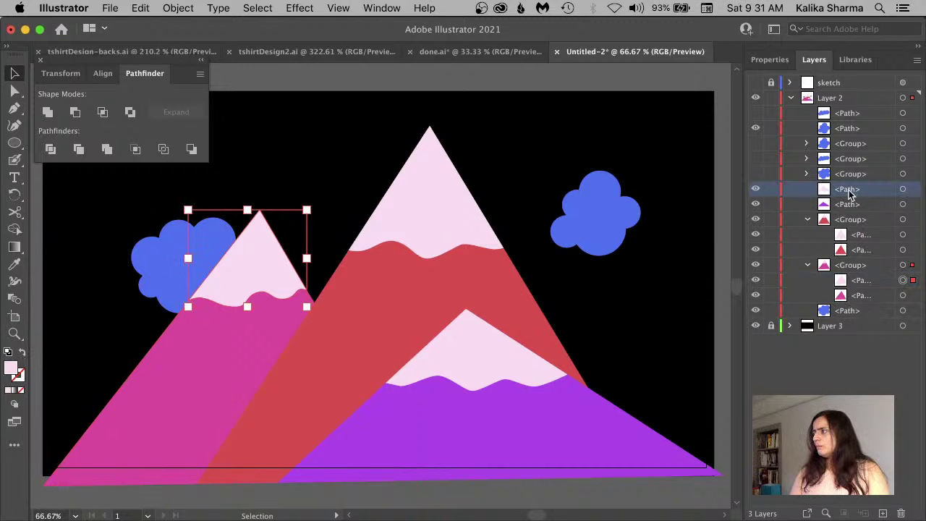
{"action": "left_click", "coordinate": [865, 208]}
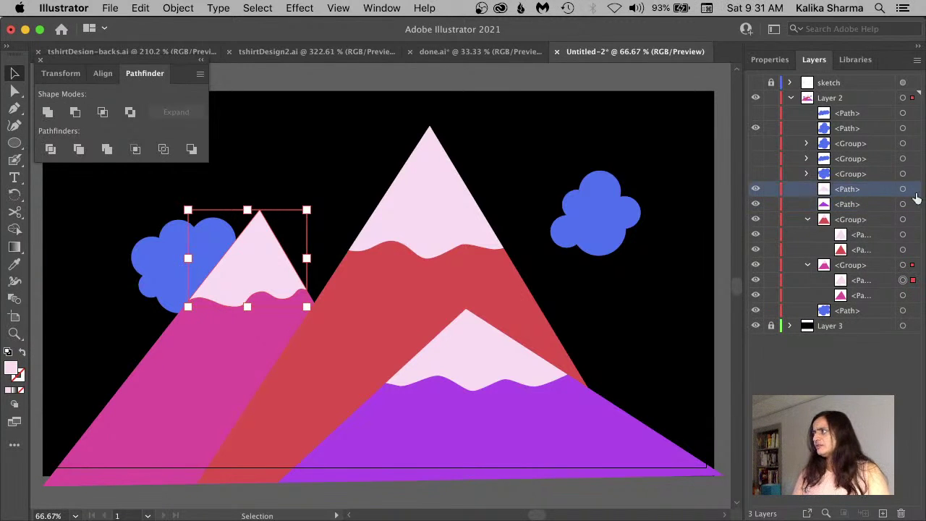
{"action": "left_click", "coordinate": [902, 190]}
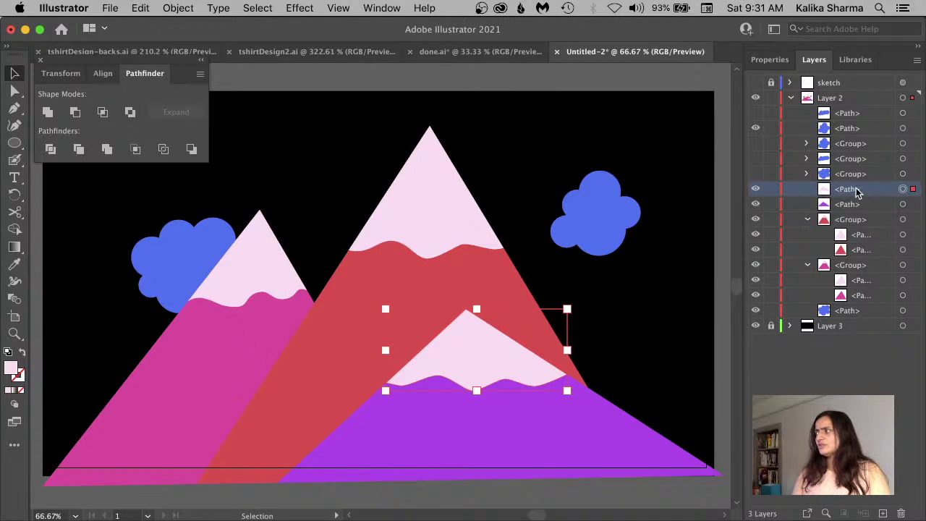
{"action": "left_click", "coordinate": [773, 63]}
{"action": "left_click", "coordinate": [854, 259]}
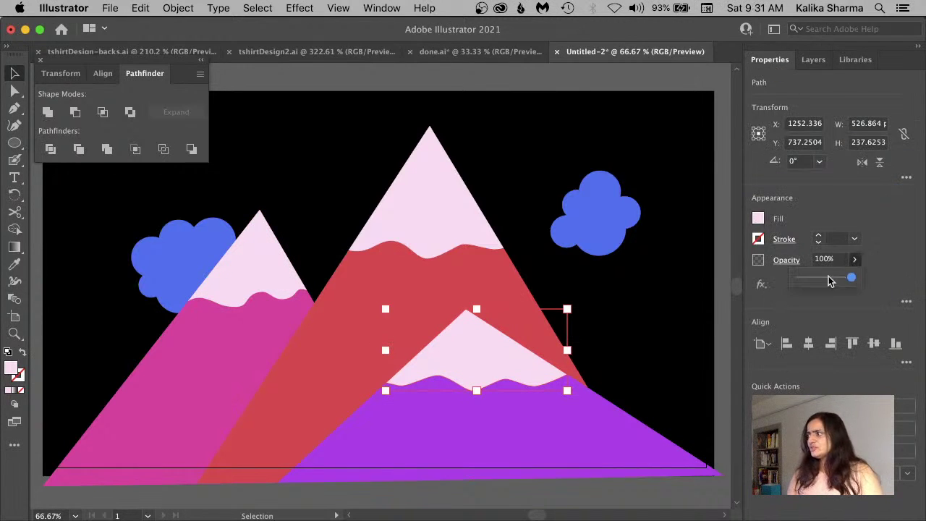
{"action": "left_click_drag", "start_coordinate": [846, 276], "coordinate": [827, 281]}
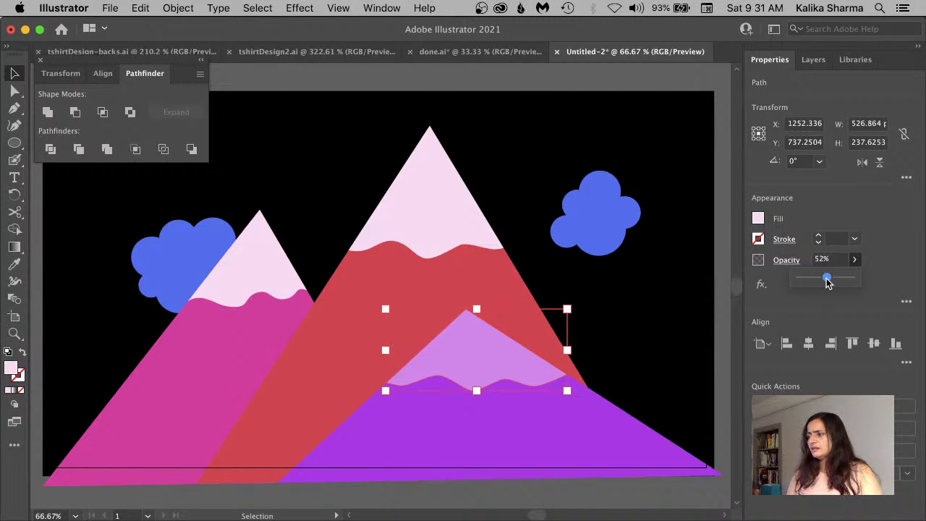
Ungroup the red mountain and the pink mountain from their snowcaps
{"action": "left_click", "coordinate": [814, 63]}
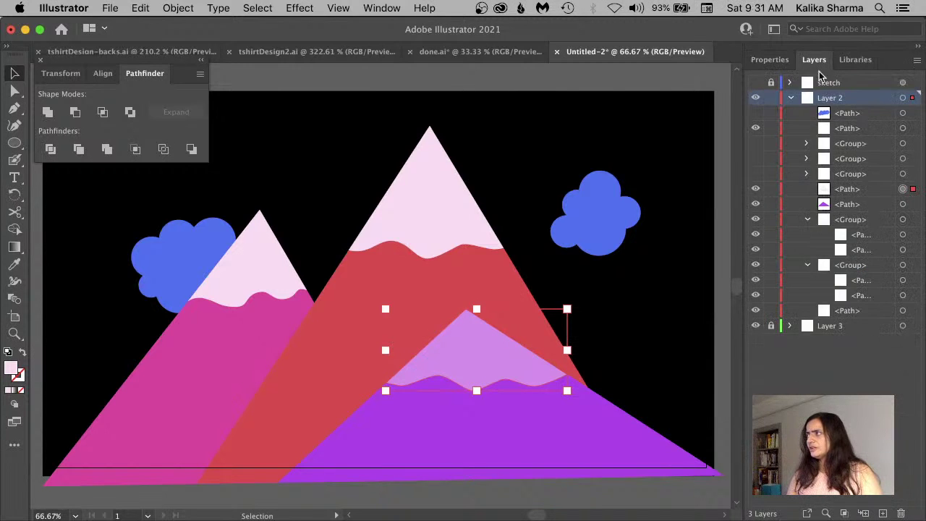
{"action": "left_click", "coordinate": [847, 219]}
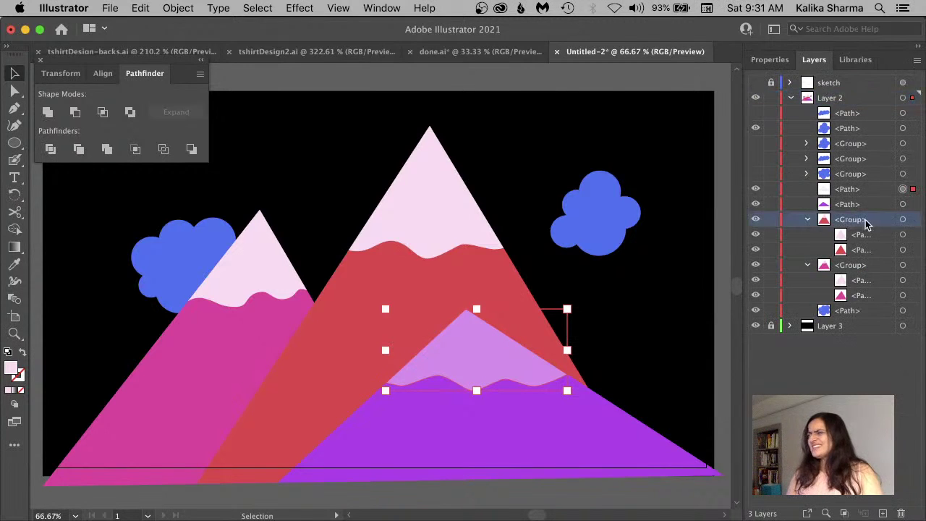
{"action": "left_click", "coordinate": [903, 219]}
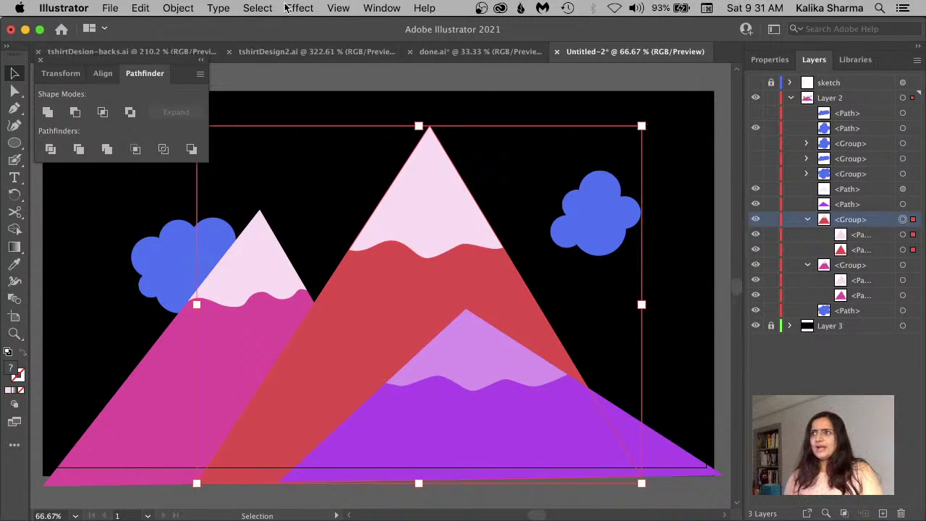
{"action": "left_click", "coordinate": [185, 8]}
{"action": "left_click", "coordinate": [181, 91]}
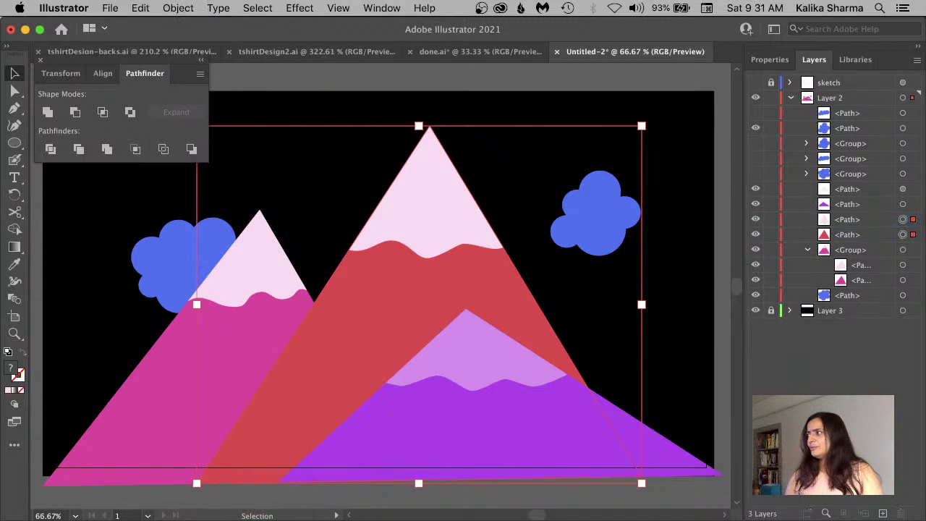
{"action": "left_click", "coordinate": [902, 249]}
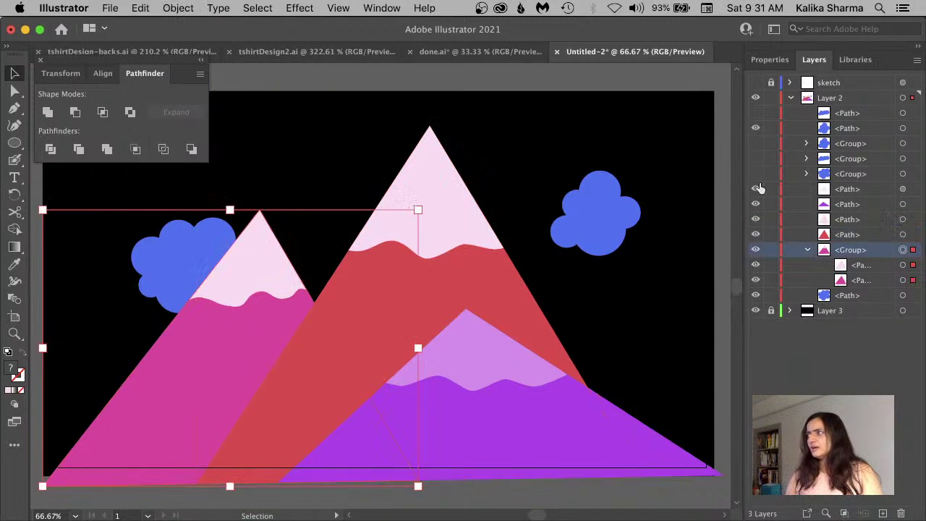
{"action": "left_click", "coordinate": [178, 8]}
{"action": "left_click", "coordinate": [186, 89]}
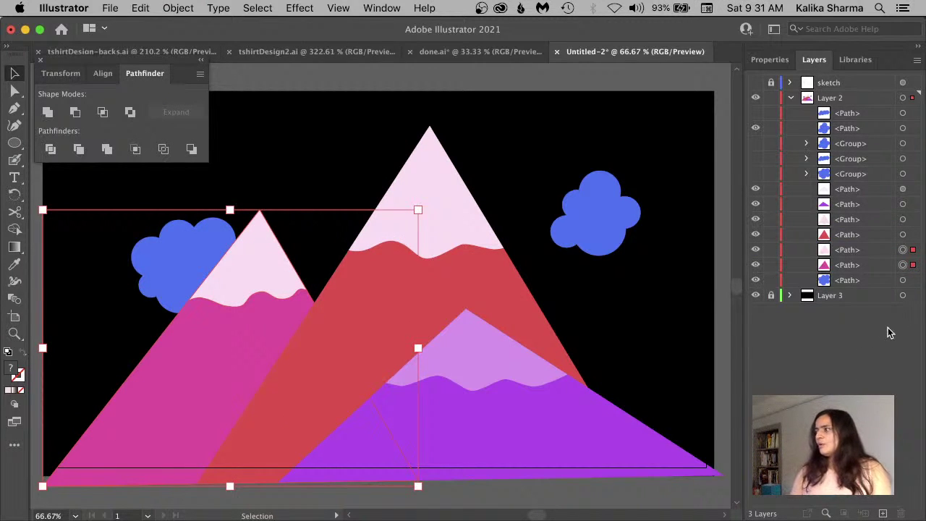
Make Layer 2 the active layer, deselect all artwork and set the default fill to a light green
{"action": "left_click", "coordinate": [846, 297]}
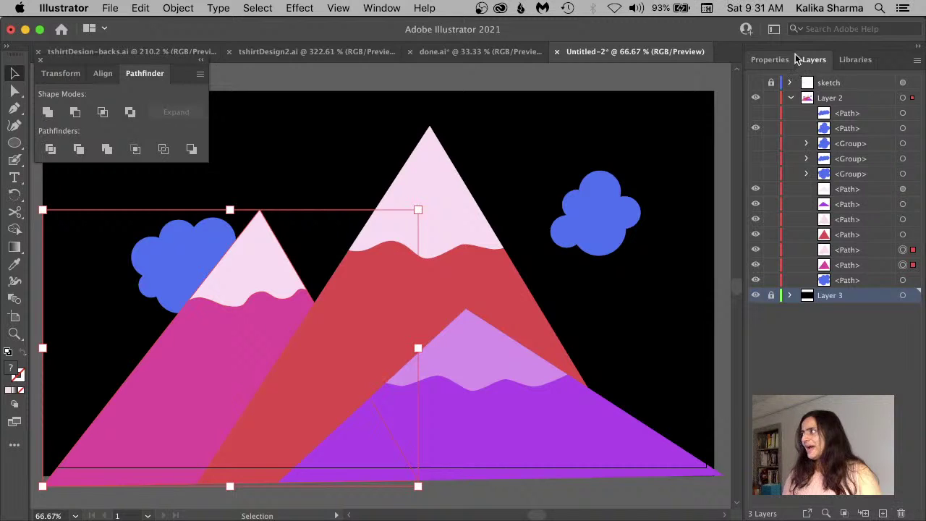
{"action": "left_click", "coordinate": [838, 102]}
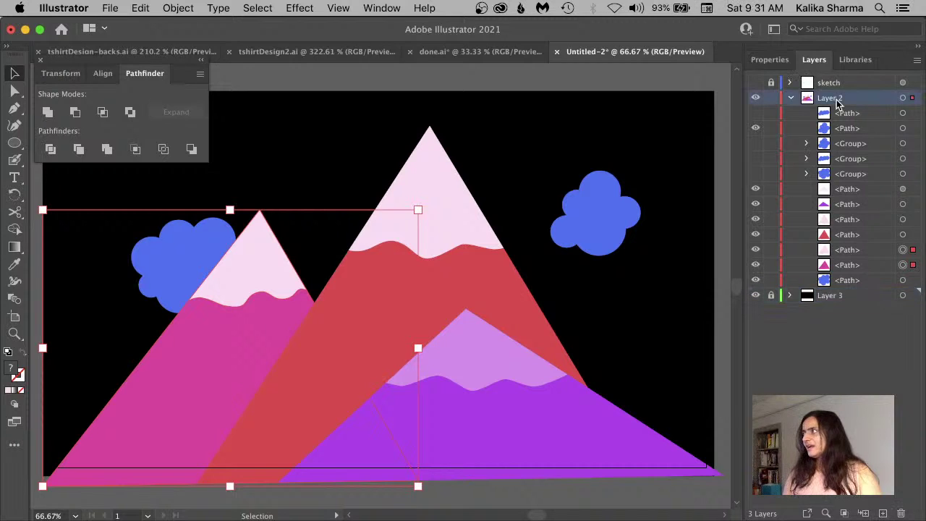
{"action": "left_click", "coordinate": [14, 143]}
{"action": "left_click_drag", "start_coordinate": [15, 144], "coordinate": [69, 143]}
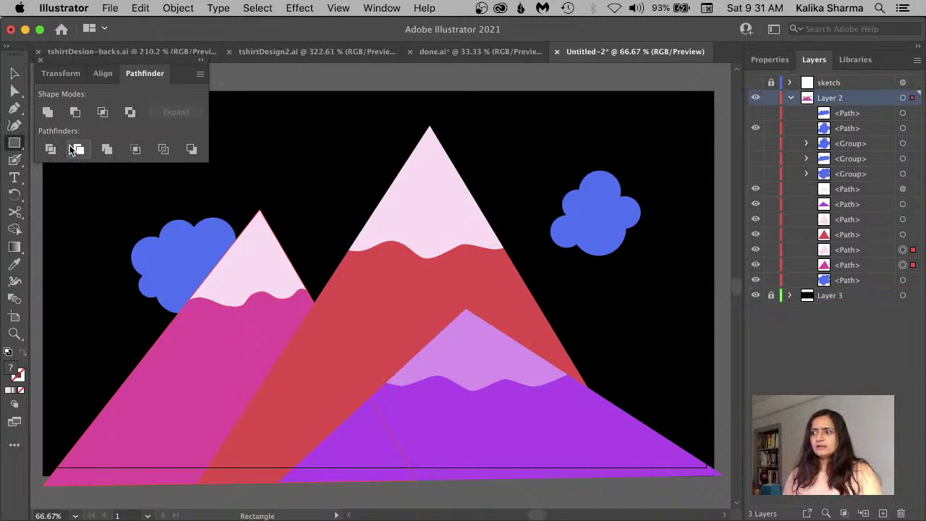
{"action": "left_click", "coordinate": [15, 74]}
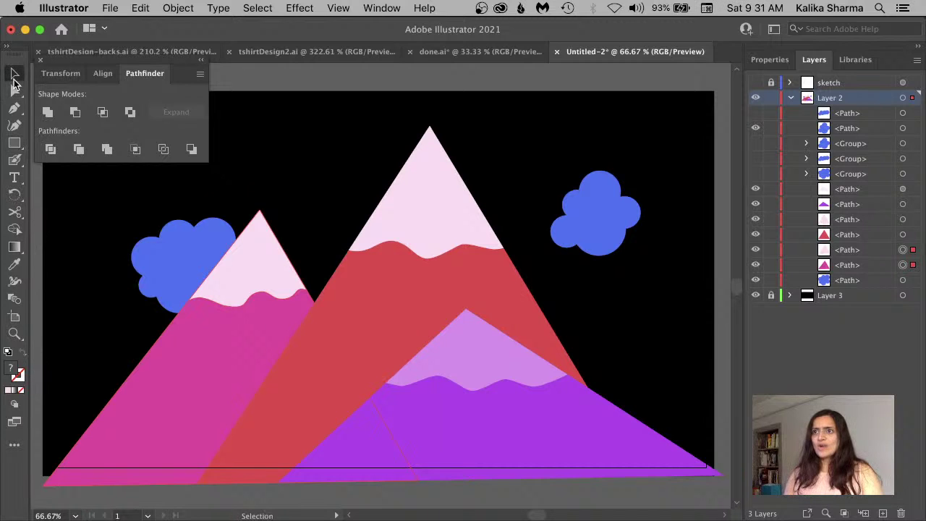
{"action": "left_click", "coordinate": [268, 85]}
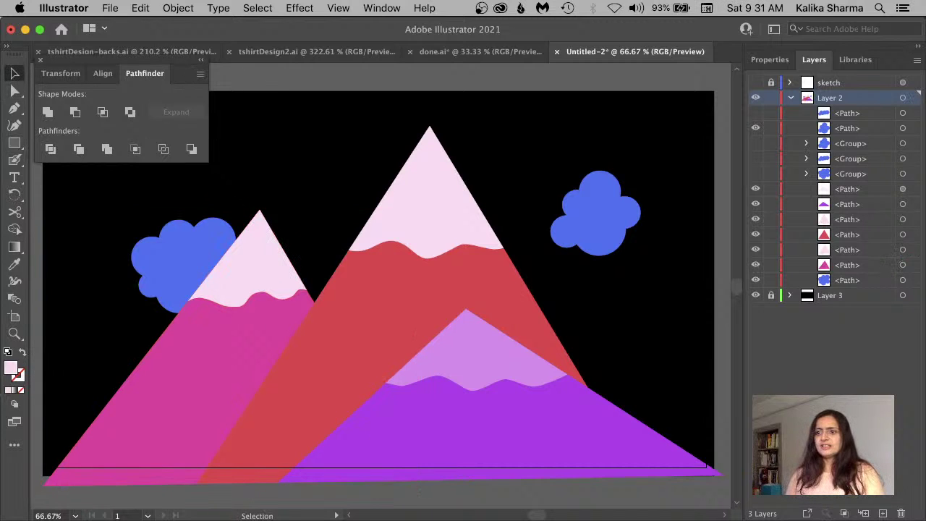
{"action": "double_click", "coordinate": [12, 368]}
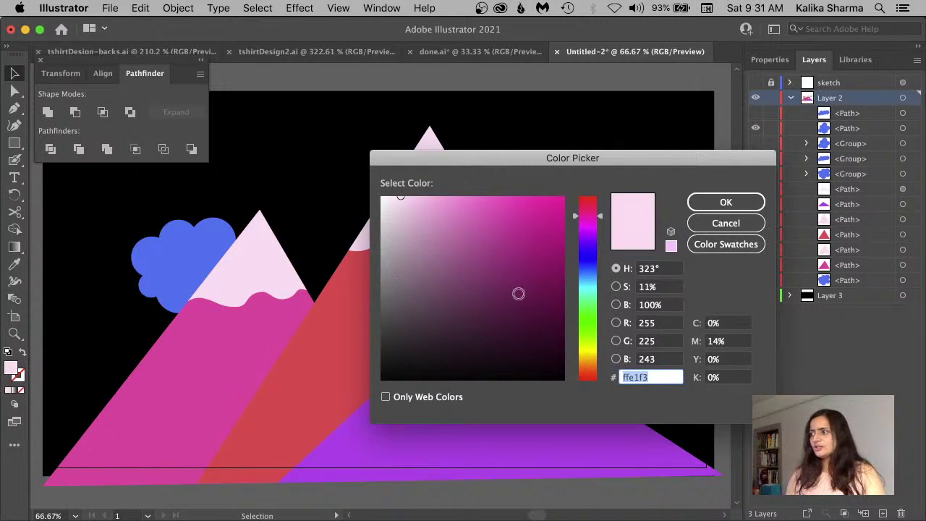
{"action": "left_click_drag", "start_coordinate": [592, 315], "coordinate": [590, 310]}
{"action": "left_click_drag", "start_coordinate": [442, 205], "coordinate": [445, 200]}
{"action": "left_click", "coordinate": [725, 203]}
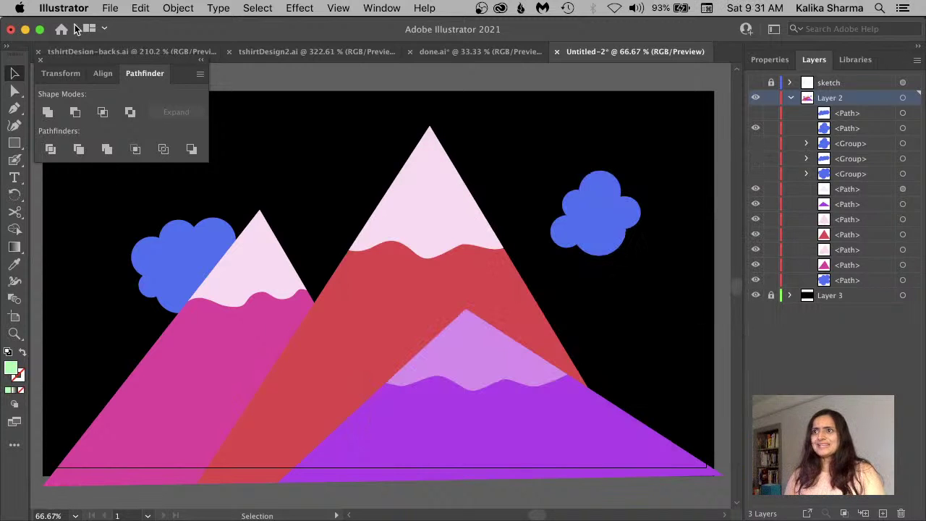
Hide Layer 3 and draw a light green rectangle covering the whole artboard, stacked beneath the clouds and mountains in Layer 2
{"action": "left_click", "coordinate": [39, 60]}
{"action": "left_click", "coordinate": [14, 143]}
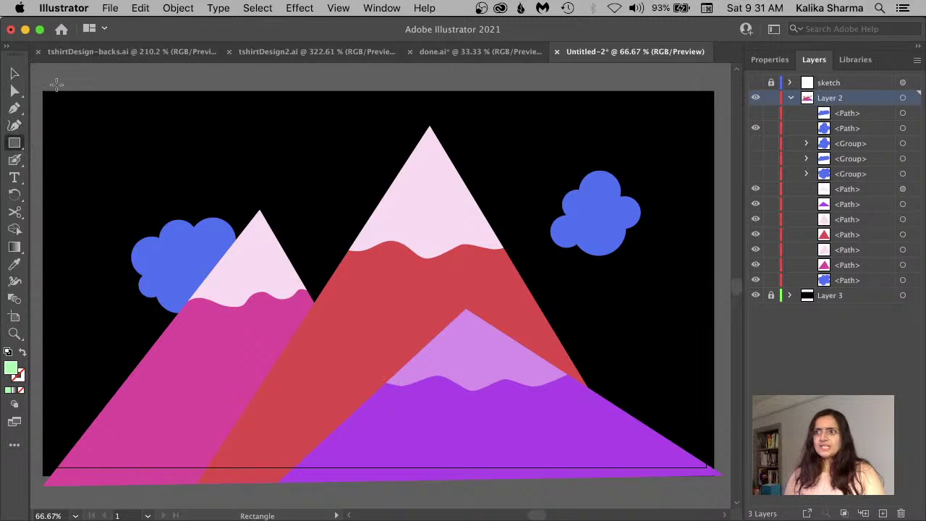
{"action": "left_click", "coordinate": [755, 295]}
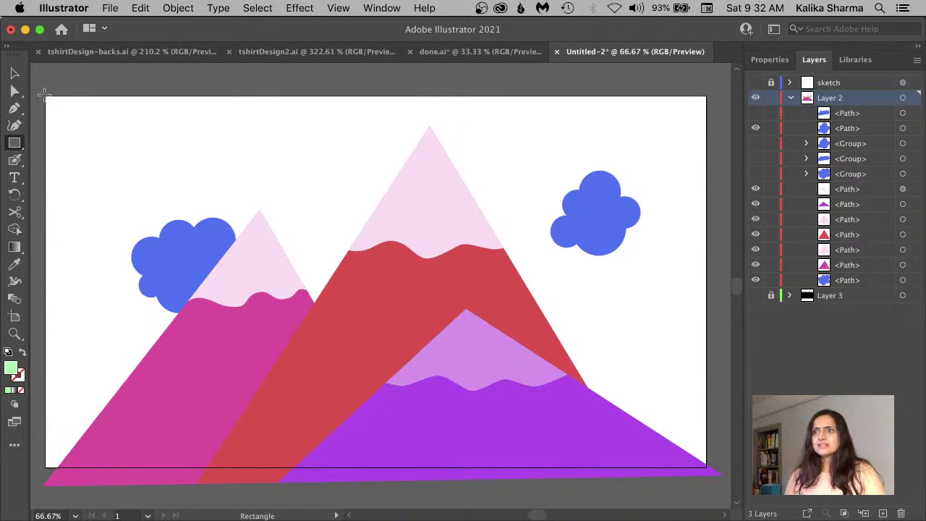
{"action": "left_click_drag", "start_coordinate": [44, 93], "coordinate": [304, 213]}
{"action": "mouse_move", "coordinate": [465, 364]}
{"action": "left_mouse_down"}
{"action": "mouse_move", "coordinate": [684, 443]}
{"action": "mouse_move", "coordinate": [710, 471]}
{"action": "left_mouse_up"}
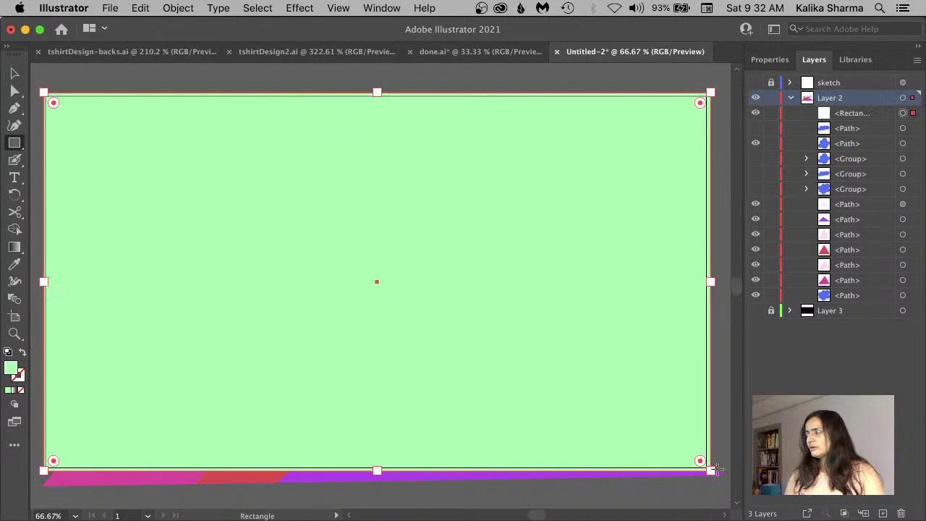
{"action": "left_click_drag", "start_coordinate": [855, 295], "coordinate": [855, 299]}
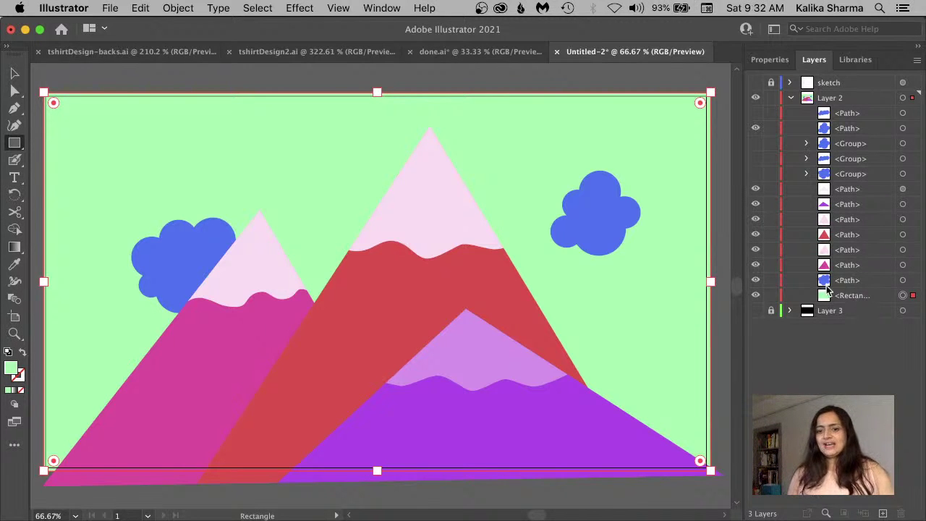
Switch to Chrome, go to color.adobe.com and open the Extract Theme page for creating a palette from an image
{"action": "mouse_move", "coordinate": [634, 519]}
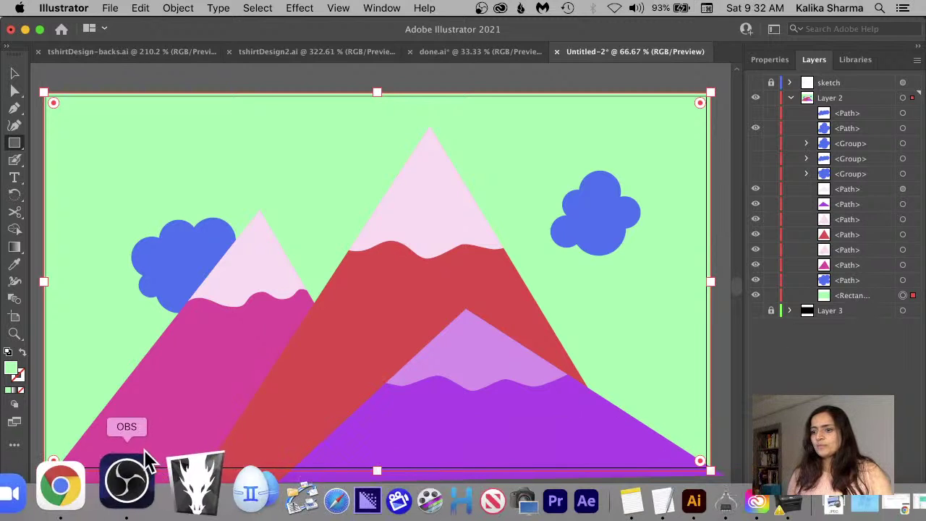
{"action": "left_click", "coordinate": [116, 484]}
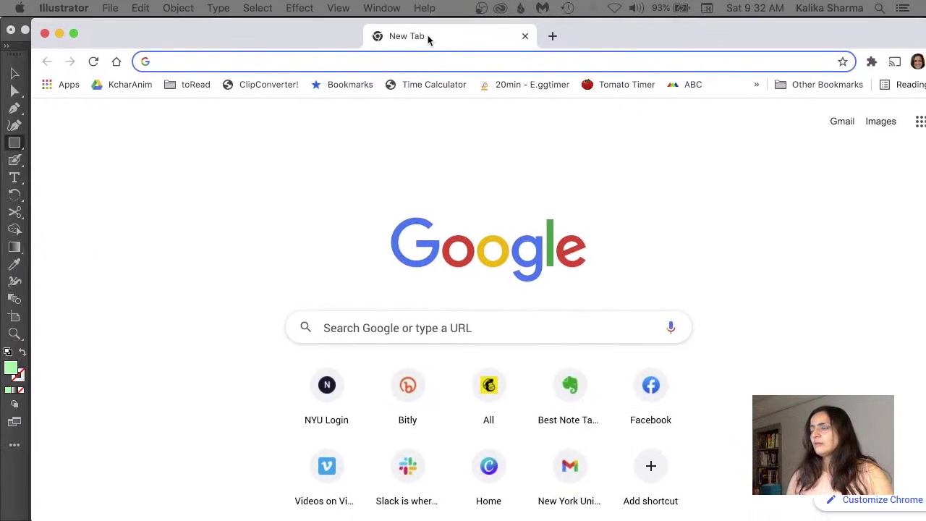
{"action": "left_click", "coordinate": [335, 61]}
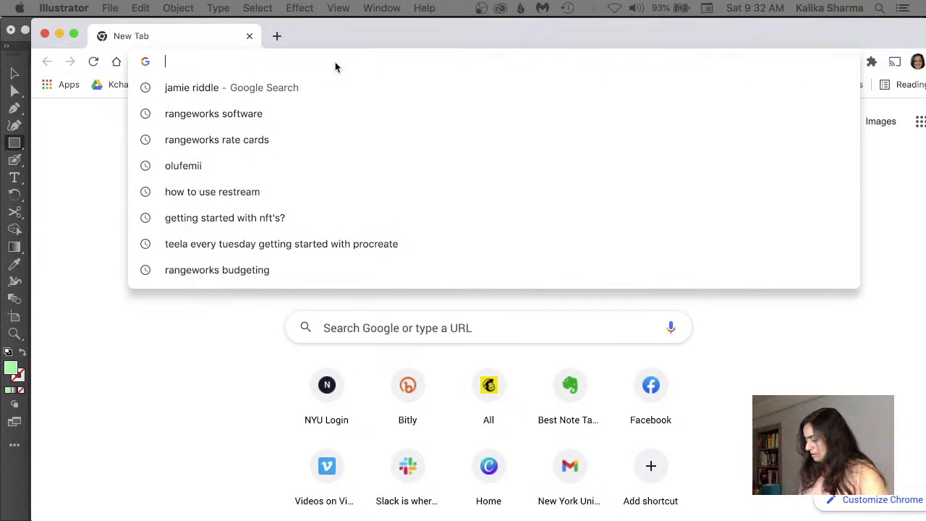
{"action": "type", "text": "color.adobe.com"}
{"action": "key", "text": "Return"}
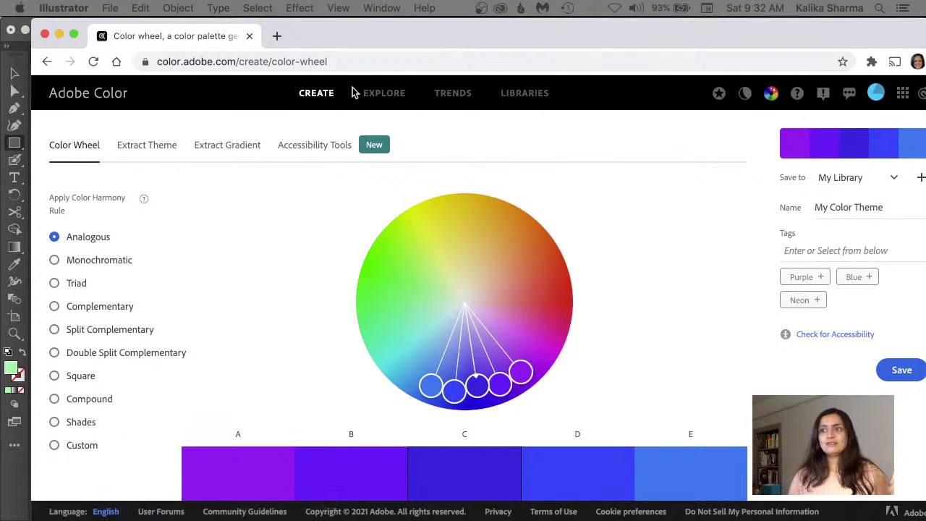
{"action": "left_click", "coordinate": [150, 150]}
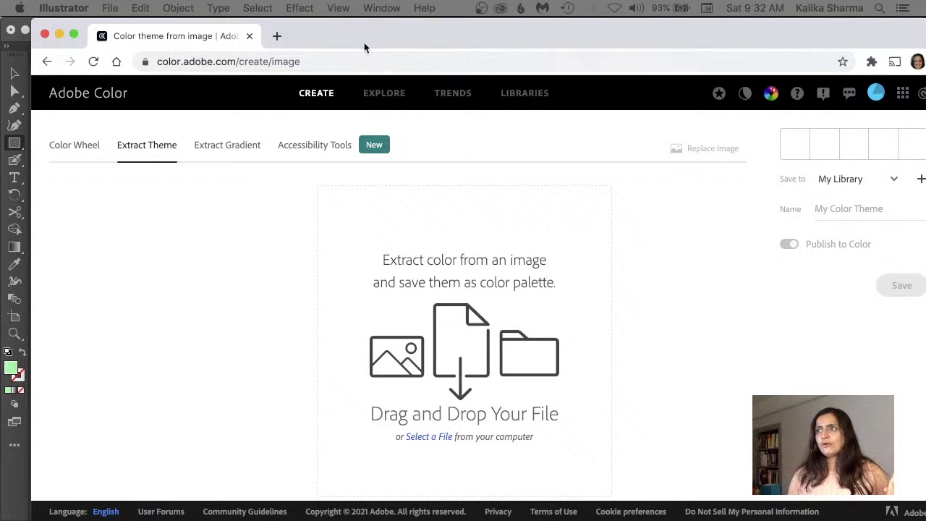
{"action": "left_click_drag", "start_coordinate": [364, 46], "coordinate": [344, 11]}
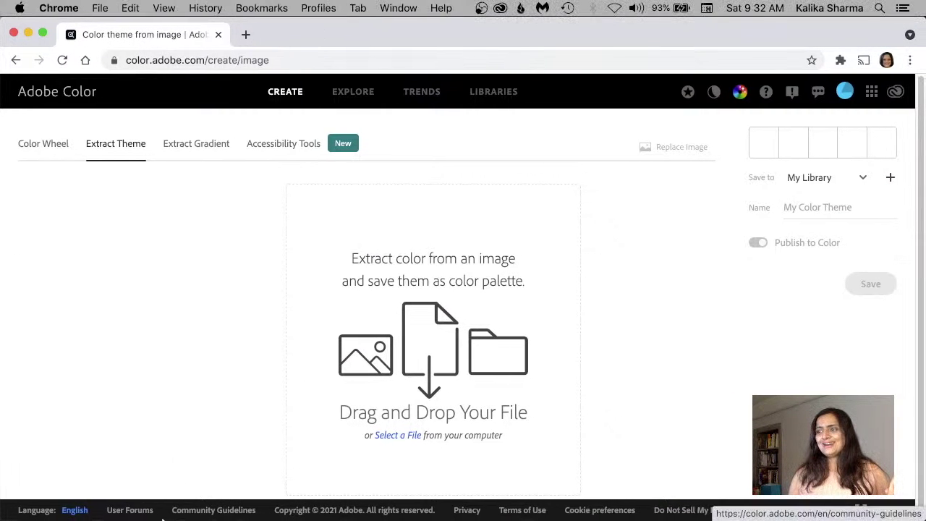
Close the extra Finder windows and load photoRef-colors.png from the KFX-assets-AiSketchToLandscape folder into the Extract Theme page
{"action": "mouse_move", "coordinate": [87, 519]}
{"action": "left_click", "coordinate": [39, 481]}
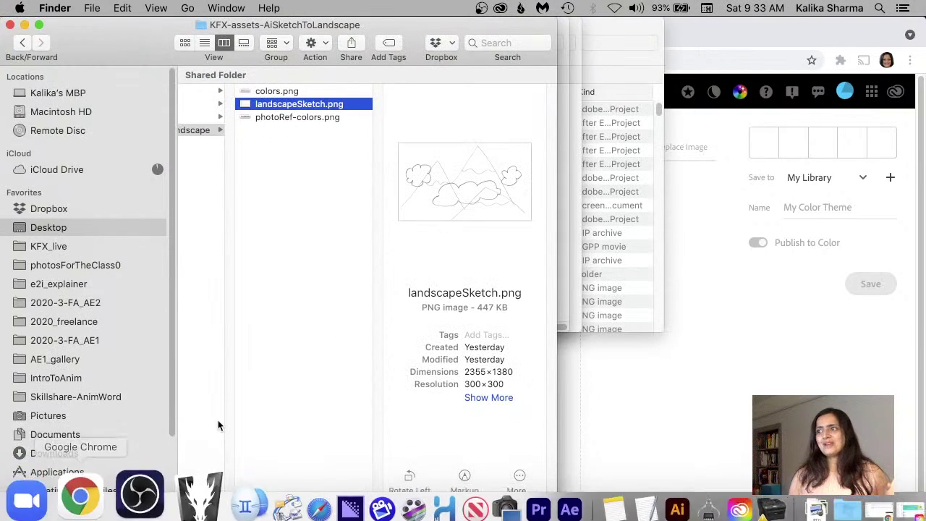
{"action": "left_click", "coordinate": [264, 116]}
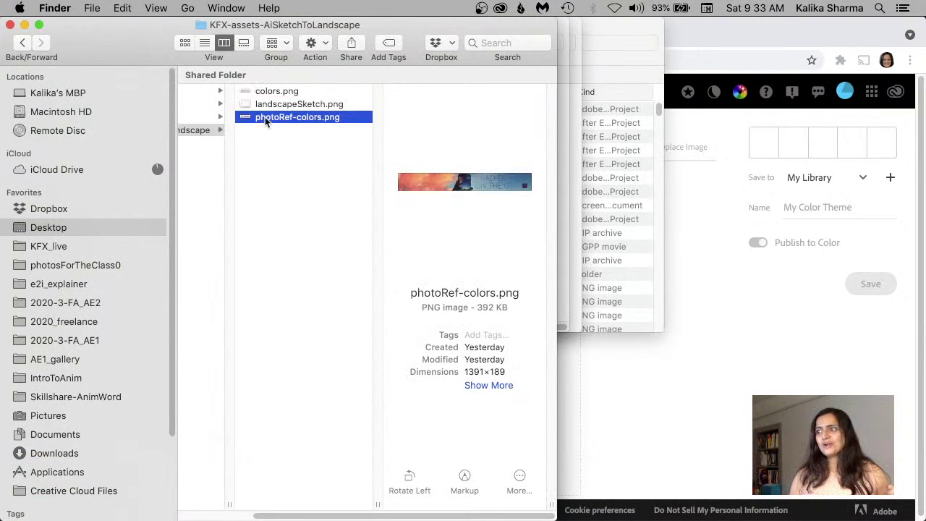
{"action": "left_click_drag", "start_coordinate": [101, 42], "coordinate": [410, 54]}
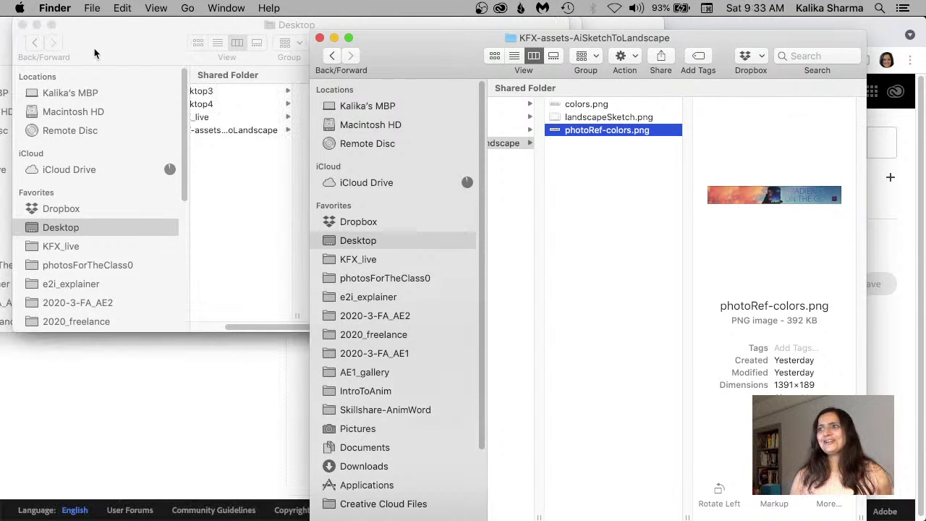
{"action": "left_click", "coordinate": [22, 26]}
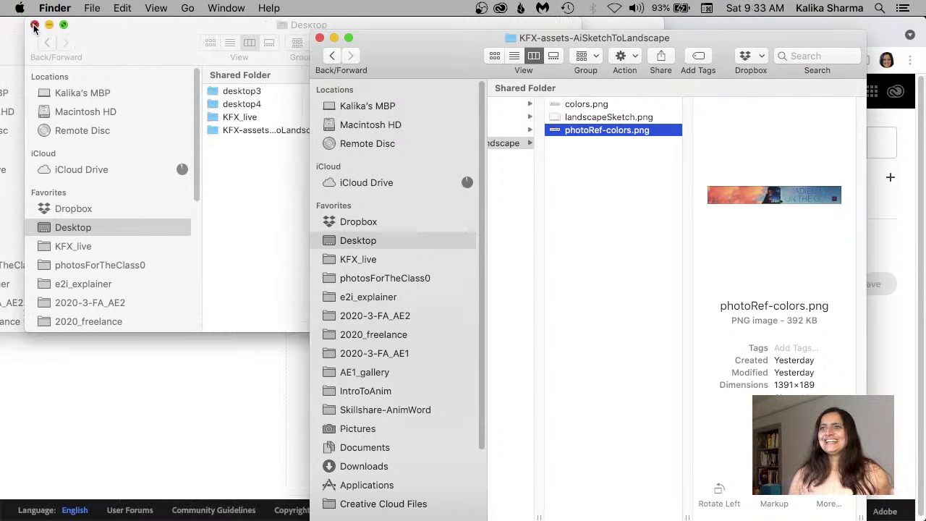
{"action": "left_click", "coordinate": [34, 25]}
{"action": "left_click_drag", "start_coordinate": [24, 37], "coordinate": [122, 57]}
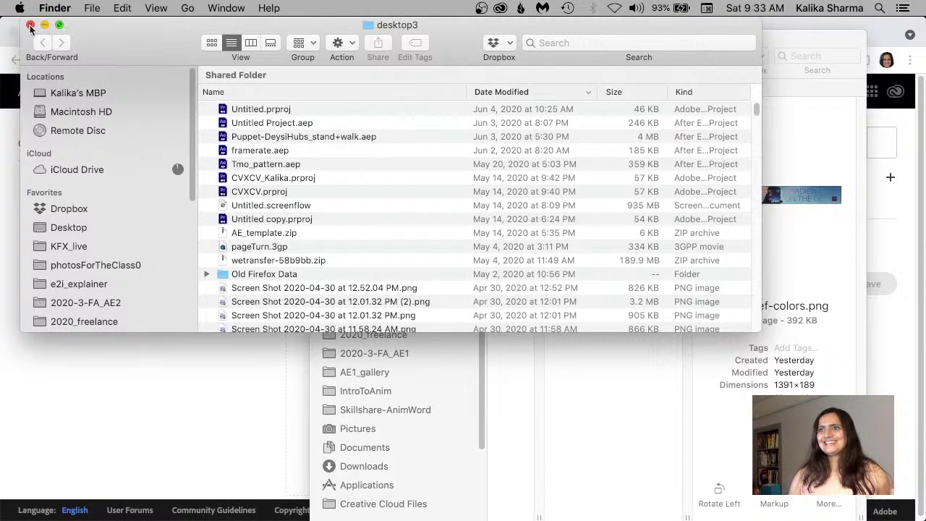
{"action": "key", "text": "super+w"}
{"action": "left_click_drag", "start_coordinate": [415, 62], "coordinate": [552, 66]}
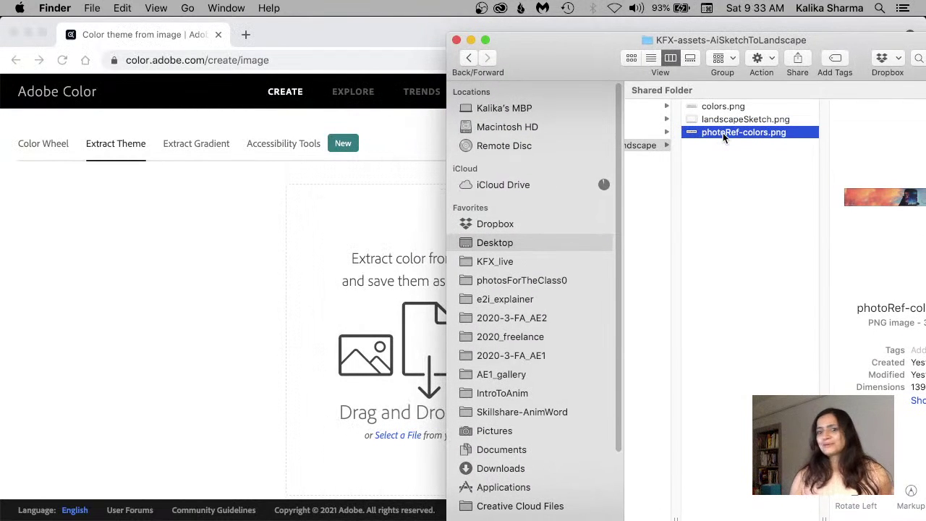
{"action": "left_click_drag", "start_coordinate": [723, 132], "coordinate": [340, 246]}
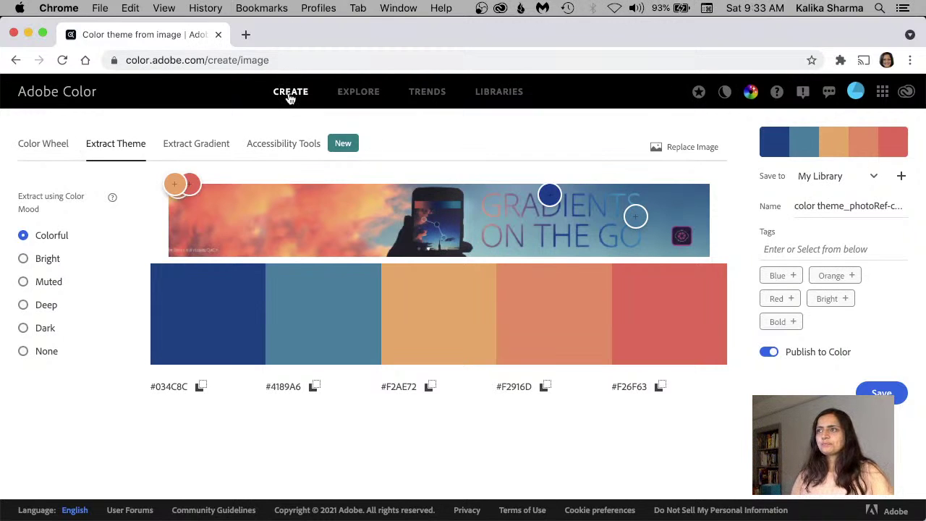
Compare the palettes for the Bright, Muted, Deep, Dark and None color moods, returning to Colorful
{"action": "left_click", "coordinate": [49, 265]}
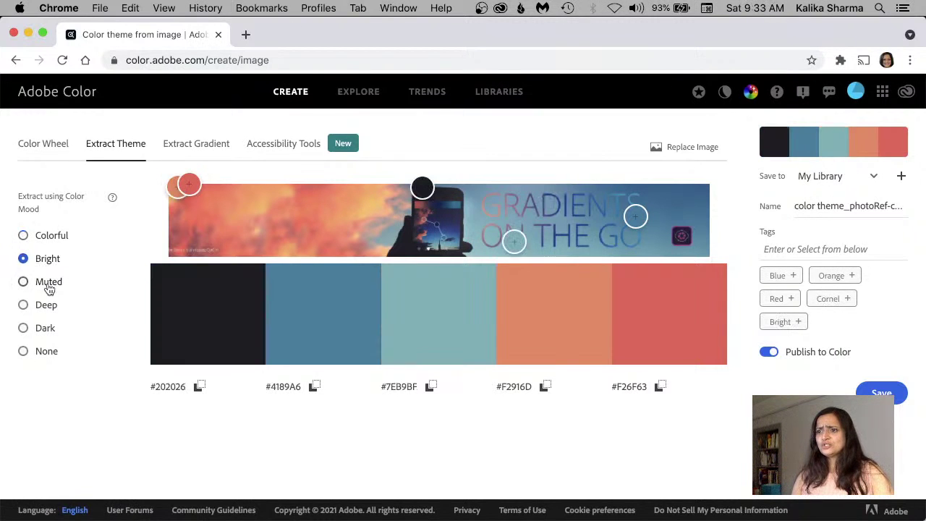
{"action": "left_click", "coordinate": [48, 282]}
{"action": "left_click", "coordinate": [47, 306]}
{"action": "left_click", "coordinate": [45, 329]}
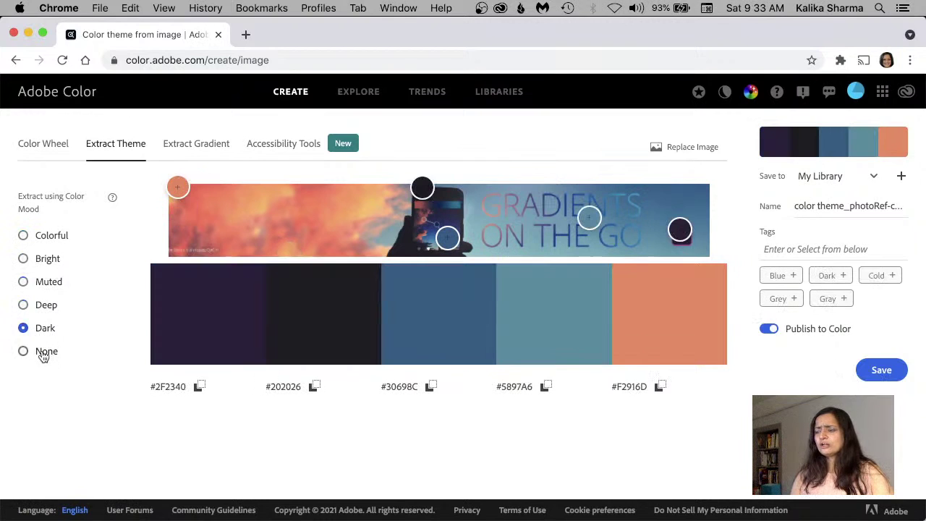
{"action": "left_click", "coordinate": [42, 353]}
{"action": "left_click", "coordinate": [45, 330]}
{"action": "left_click", "coordinate": [49, 306]}
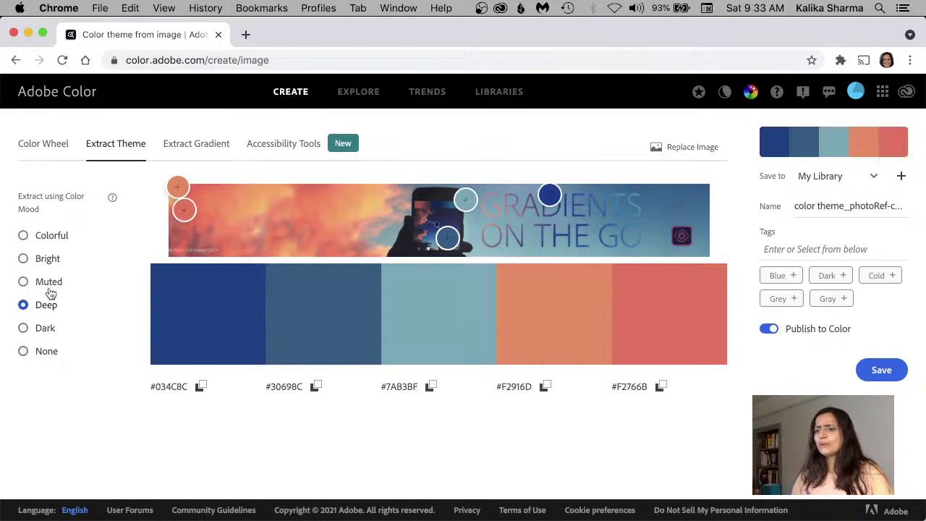
{"action": "left_click", "coordinate": [49, 282]}
{"action": "left_click", "coordinate": [50, 261]}
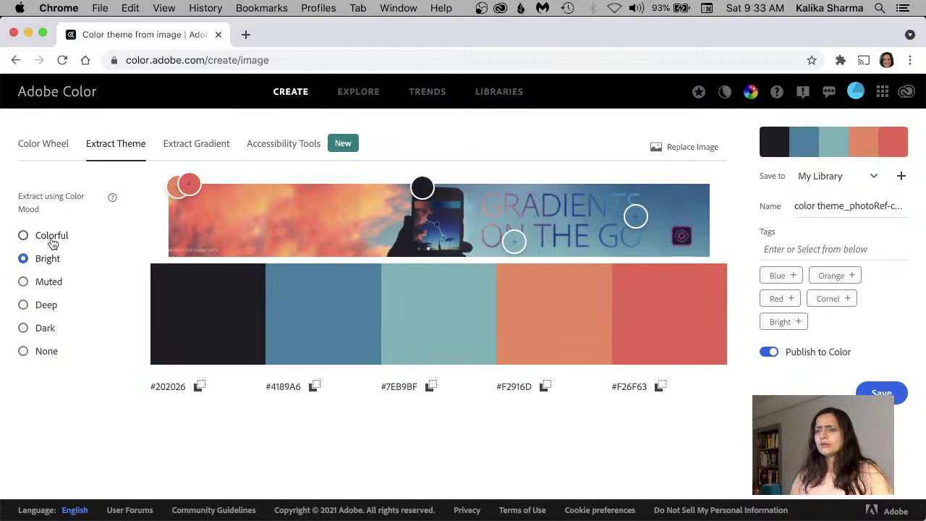
{"action": "left_click", "coordinate": [52, 240]}
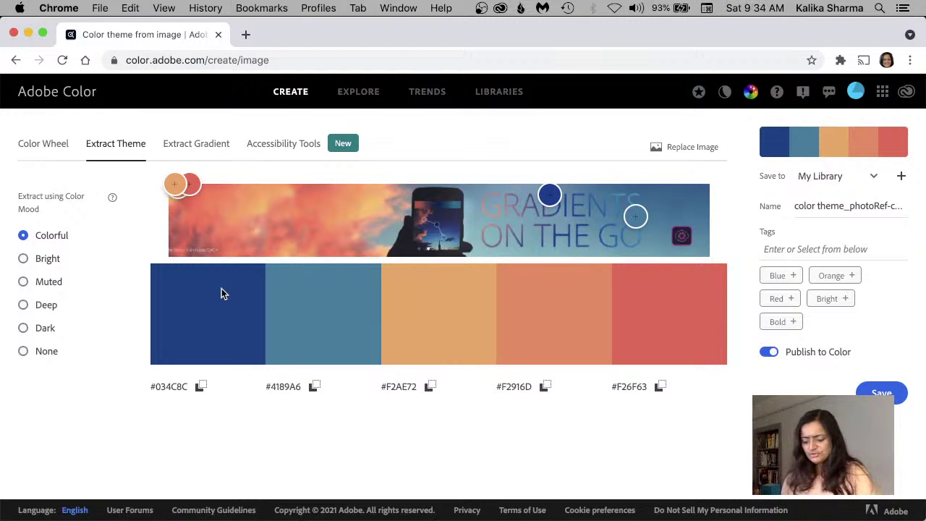
Capture a screenshot of a strip across the five extracted color swatches
{"action": "key", "text": "super+shift+4"}
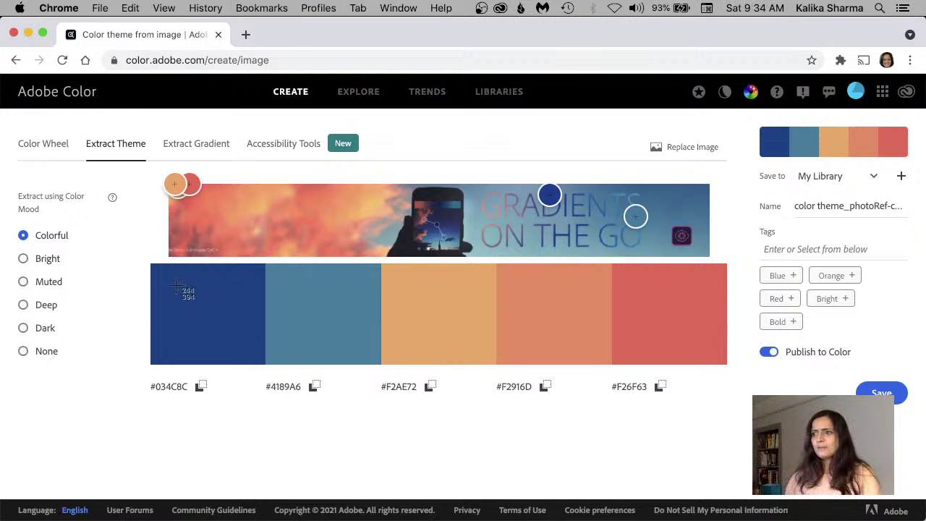
{"action": "left_click_drag", "start_coordinate": [159, 282], "coordinate": [699, 330]}
Switch to Finder and preview colors.png and photoRef-colors.png in the KFX-assets-AiSketchToLandscape folder
{"action": "mouse_move", "coordinate": [125, 516]}
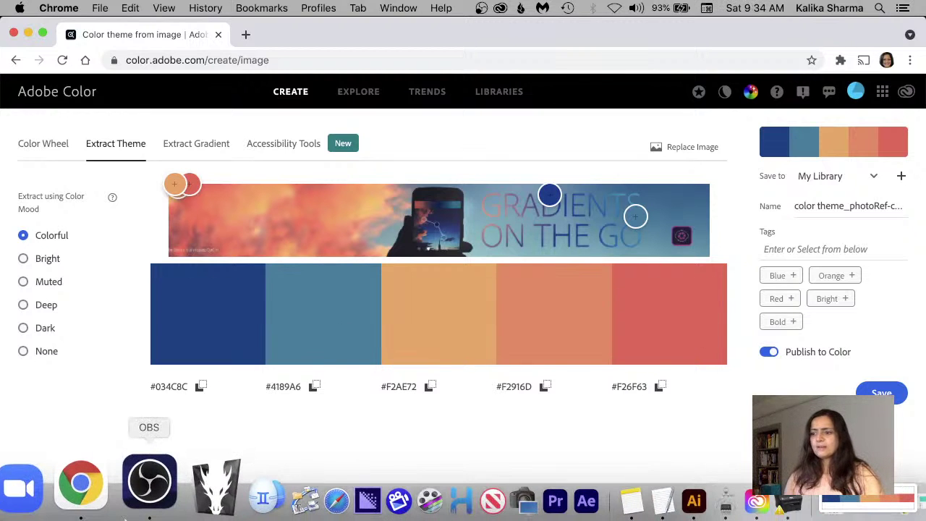
{"action": "left_click", "coordinate": [35, 486]}
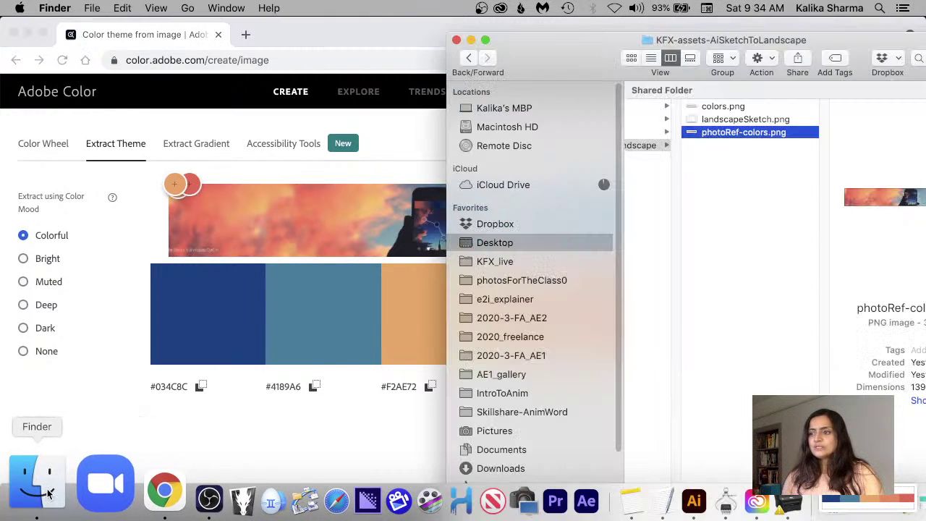
{"action": "left_click", "coordinate": [722, 104]}
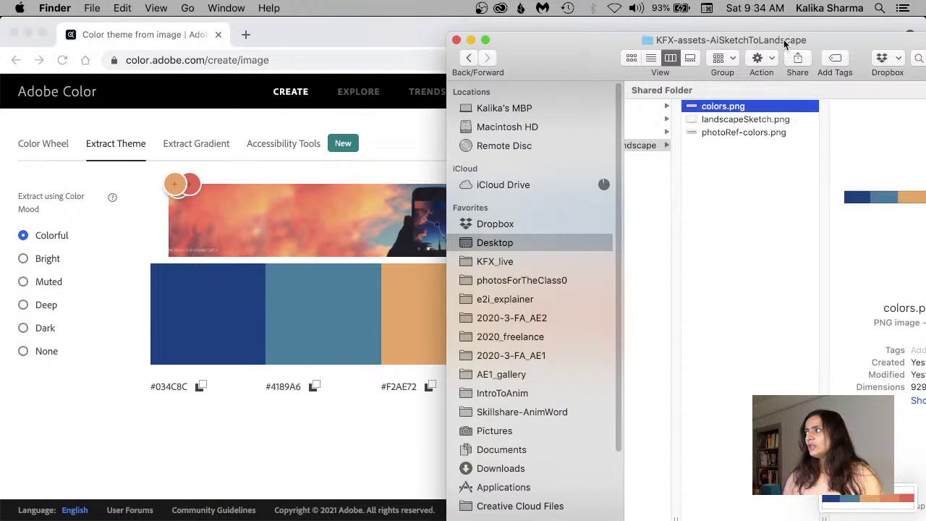
{"action": "left_click_drag", "start_coordinate": [857, 34], "coordinate": [616, 35]}
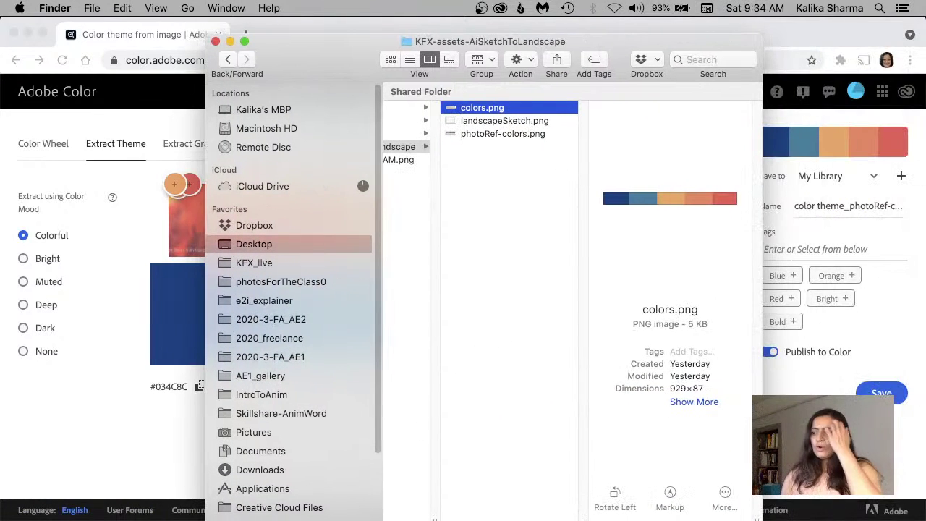
{"action": "mouse_move", "coordinate": [347, 499]}
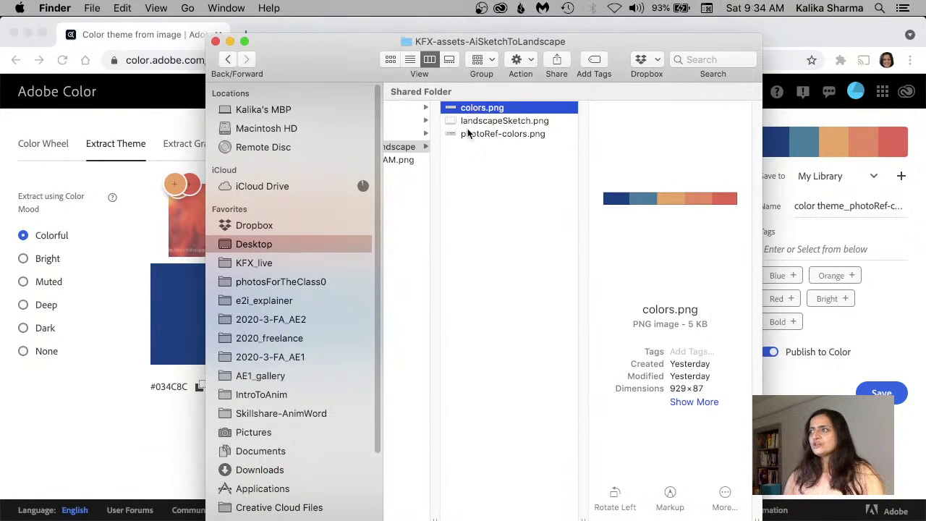
{"action": "left_click", "coordinate": [467, 133]}
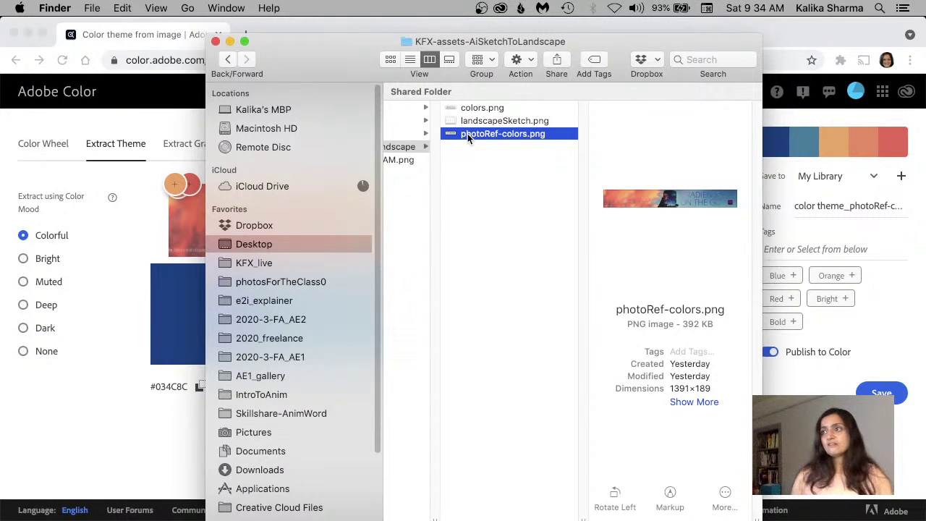
Switch to Illustrator, collapse Layer 2 and add a new layer named color above it
{"action": "mouse_move", "coordinate": [228, 515]}
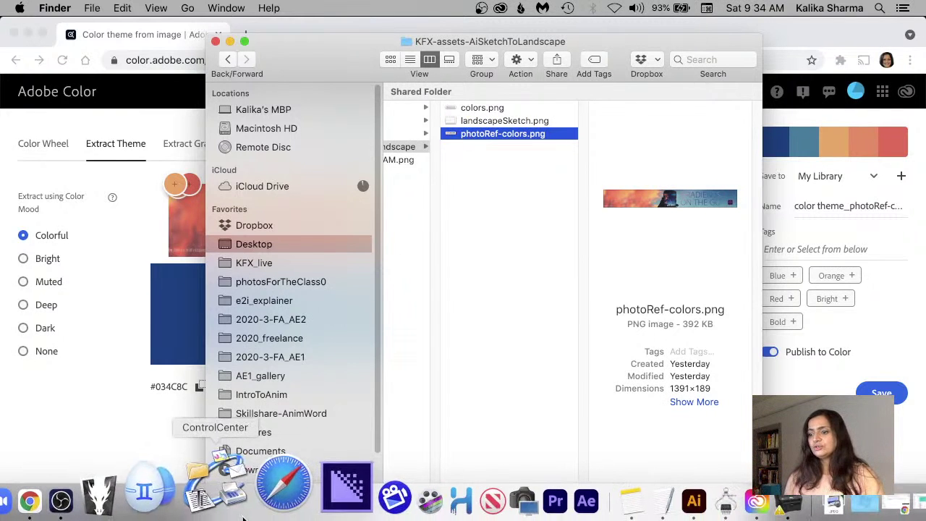
{"action": "left_click", "coordinate": [621, 481]}
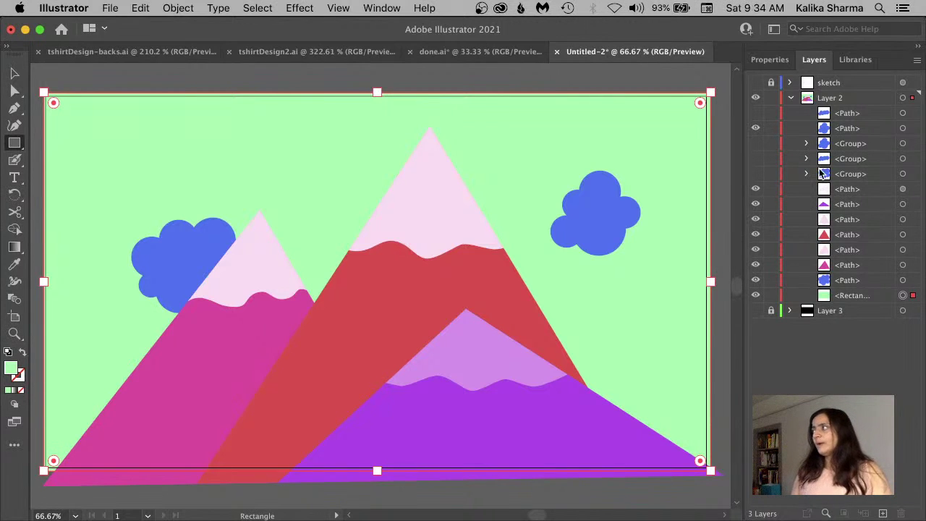
{"action": "left_click", "coordinate": [789, 98]}
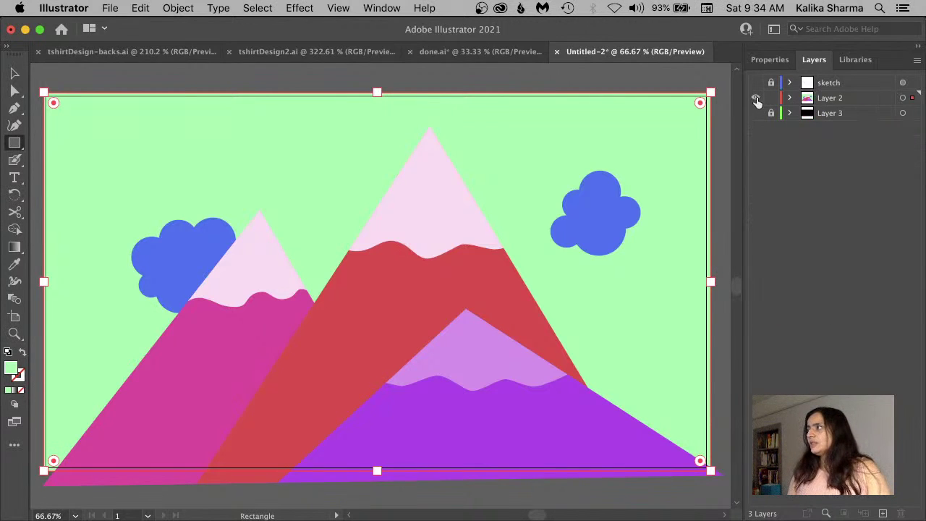
{"action": "left_click", "coordinate": [883, 513]}
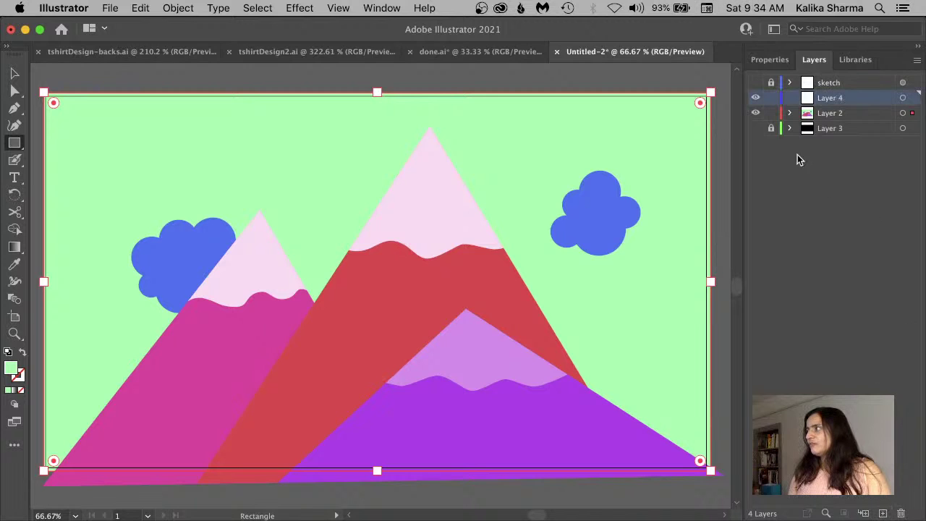
{"action": "double_click", "coordinate": [836, 100]}
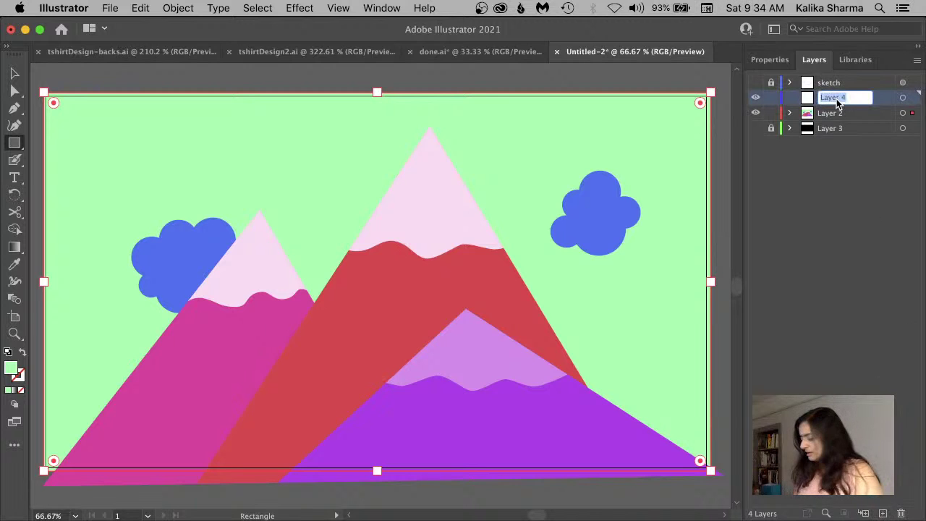
{"action": "type", "text": "color"}
{"action": "key", "text": "Return"}
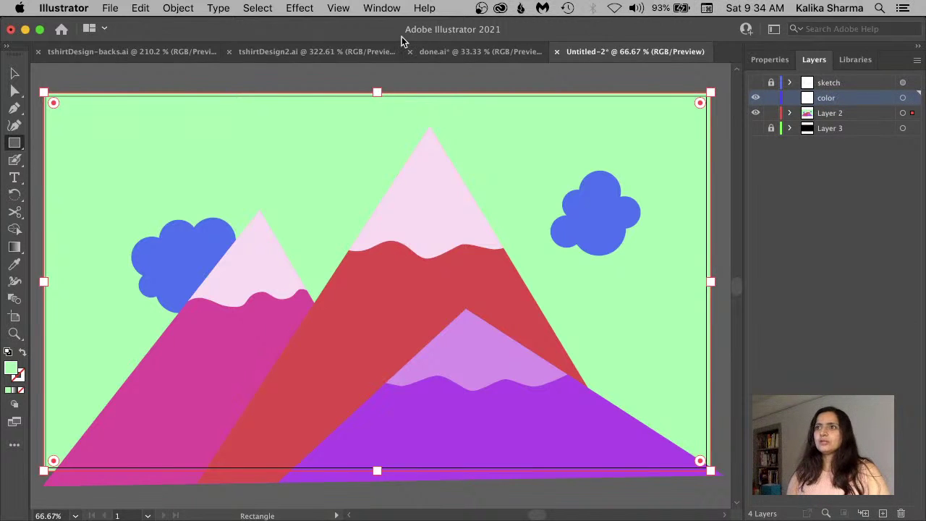
Place colors.png as an embedded image on the color layer, in the empty space to the left of the artboard
{"action": "left_click", "coordinate": [113, 8]}
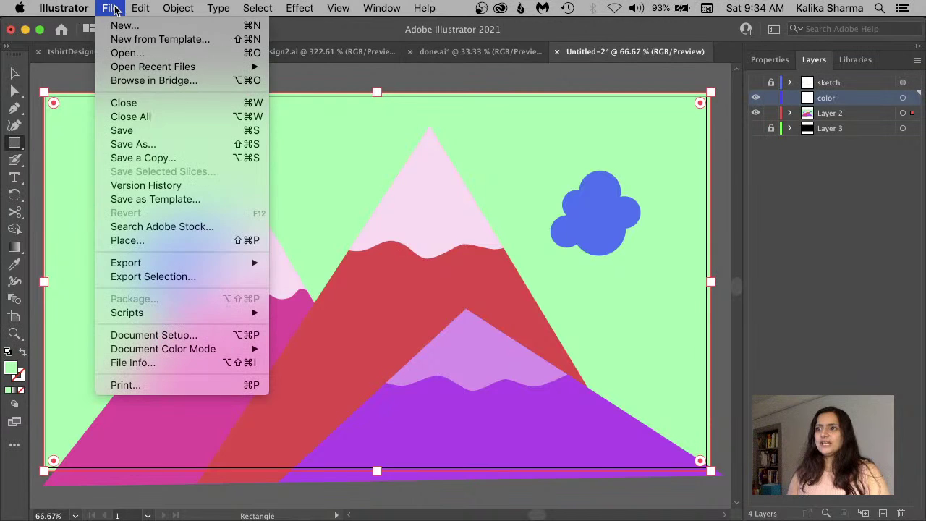
{"action": "left_click", "coordinate": [127, 240]}
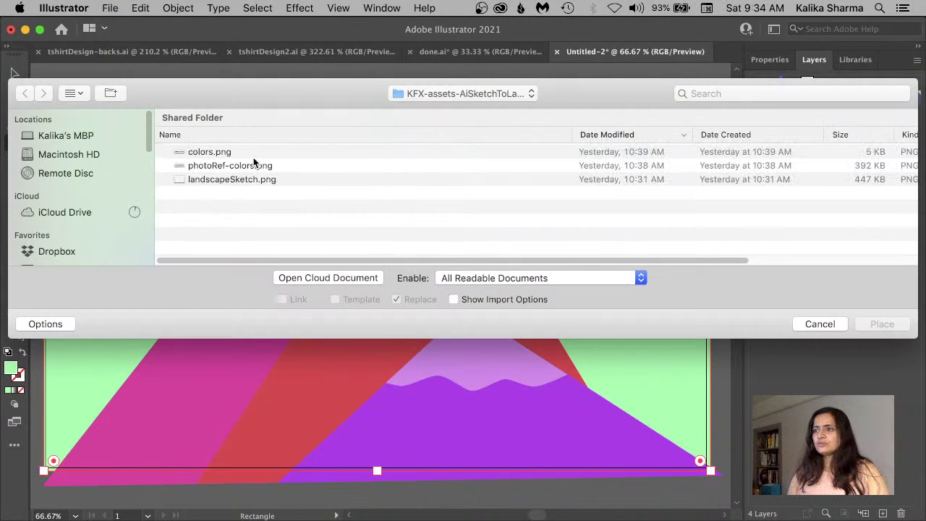
{"action": "left_click", "coordinate": [245, 155]}
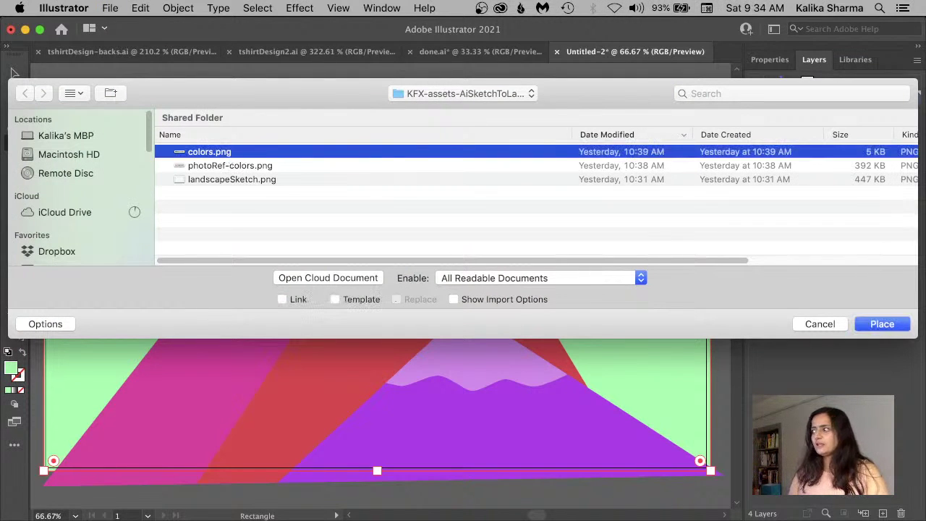
{"action": "left_click", "coordinate": [882, 324]}
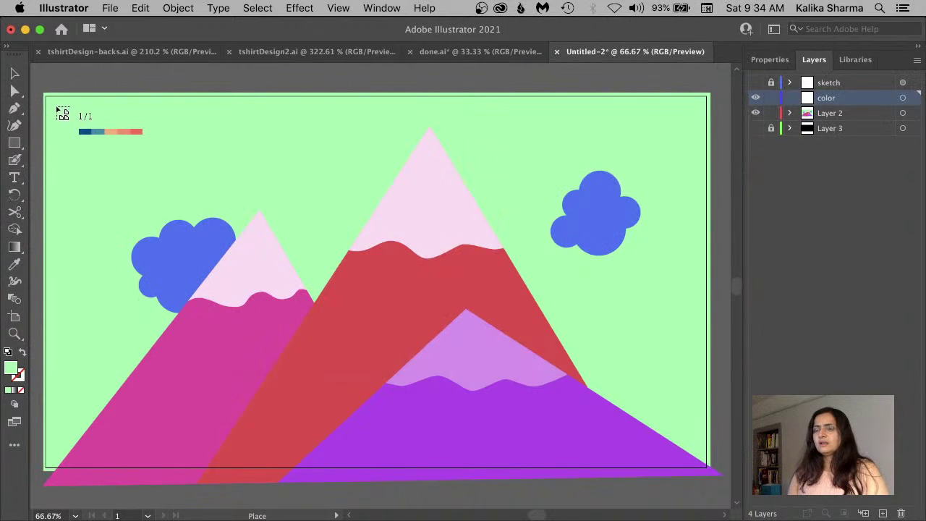
{"action": "key", "text": "space"}
{"action": "left_click_drag", "start_coordinate": [66, 111], "coordinate": [446, 120]}
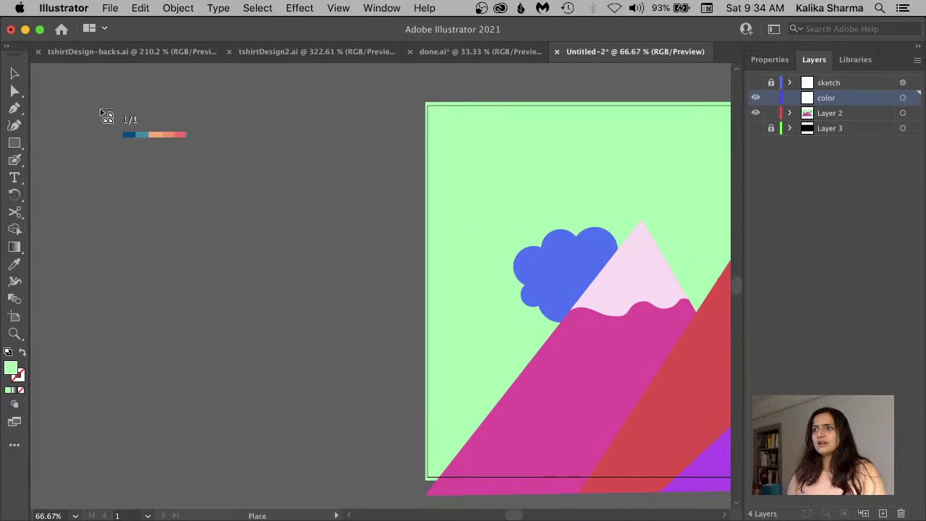
{"action": "left_click", "coordinate": [387, 235]}
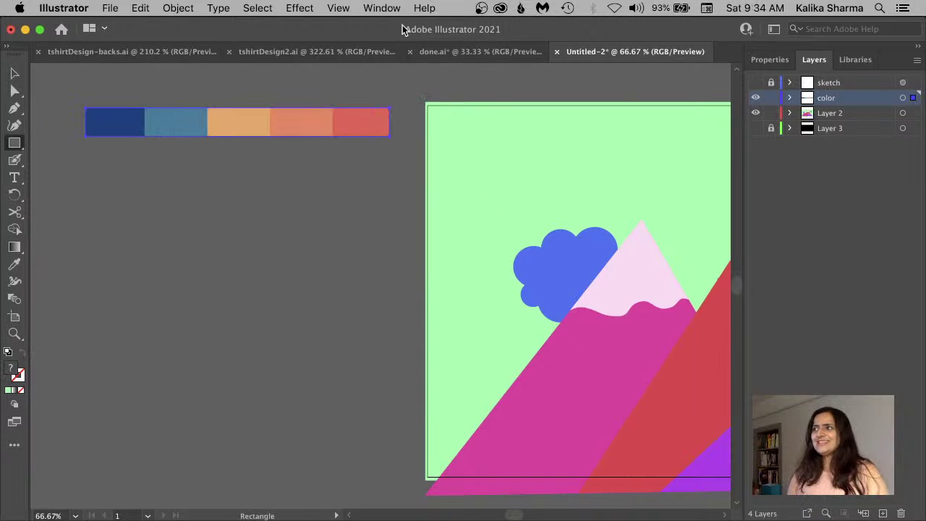
Preview the document in Trim View, returning to the normal view
{"action": "left_click", "coordinate": [382, 8]}
{"action": "mouse_move", "coordinate": [342, 13]}
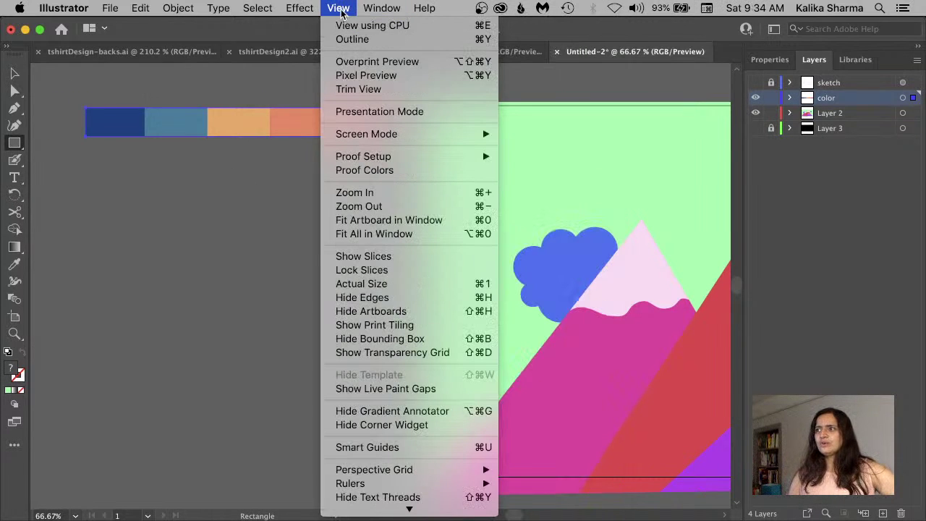
{"action": "left_click", "coordinate": [350, 90]}
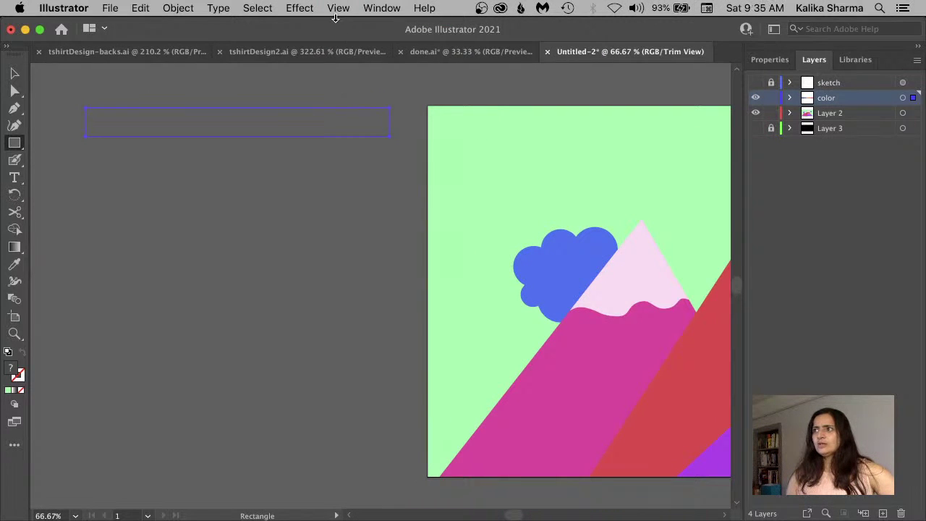
{"action": "left_click", "coordinate": [337, 10]}
{"action": "left_click", "coordinate": [351, 90]}
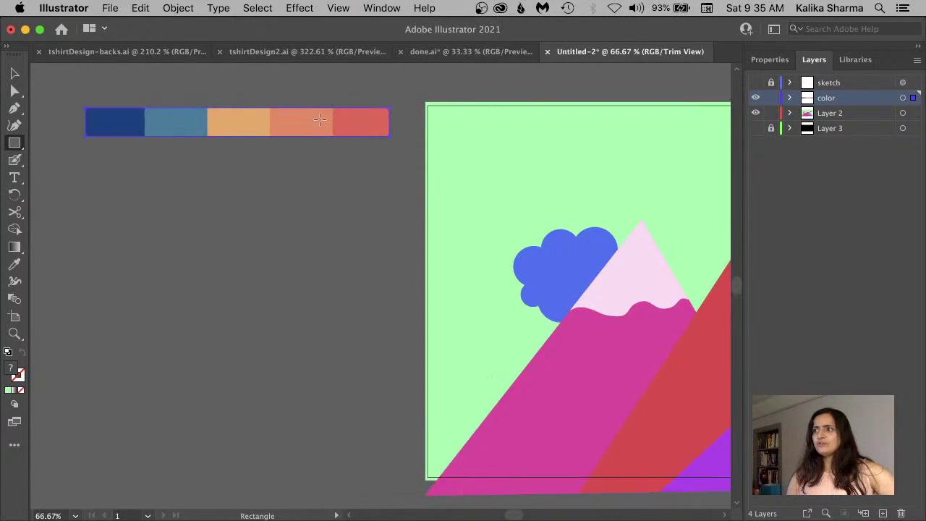
Place photoRef-colors.png just below the color swatch strip at about the same width, and deselect it
{"action": "left_click", "coordinate": [104, 9]}
{"action": "left_click", "coordinate": [122, 240]}
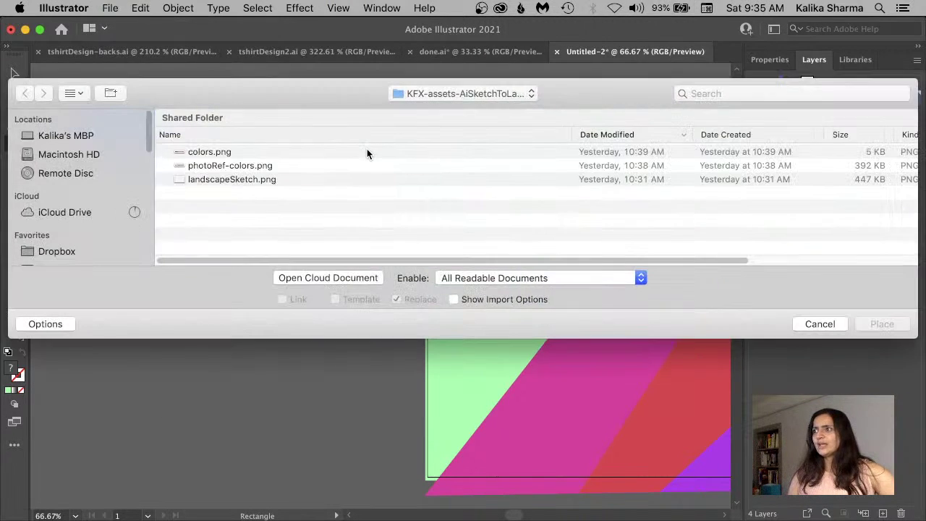
{"action": "left_click", "coordinate": [223, 166]}
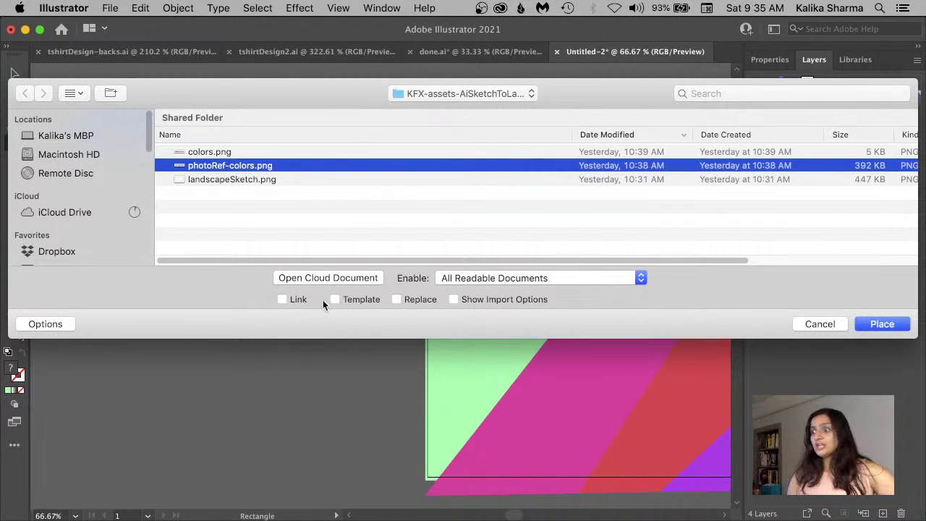
{"action": "left_click", "coordinate": [881, 324]}
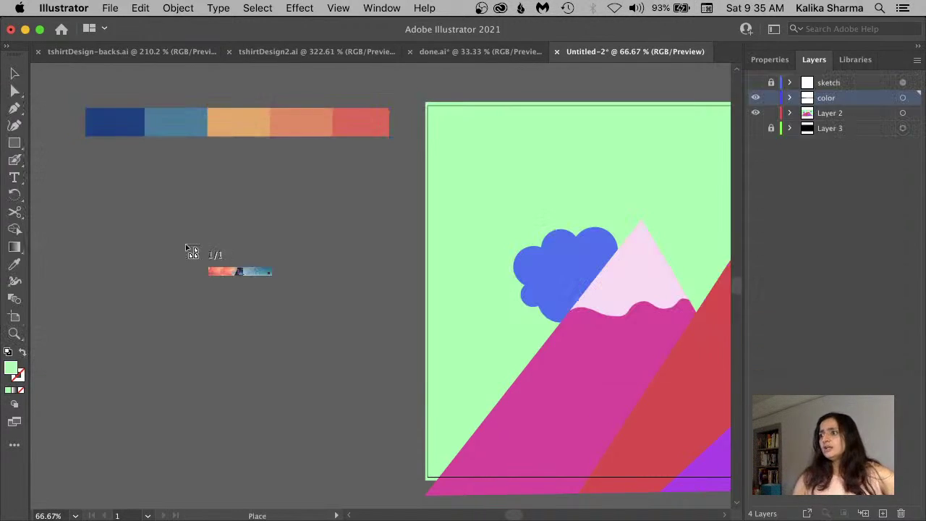
{"action": "left_click", "coordinate": [400, 321]}
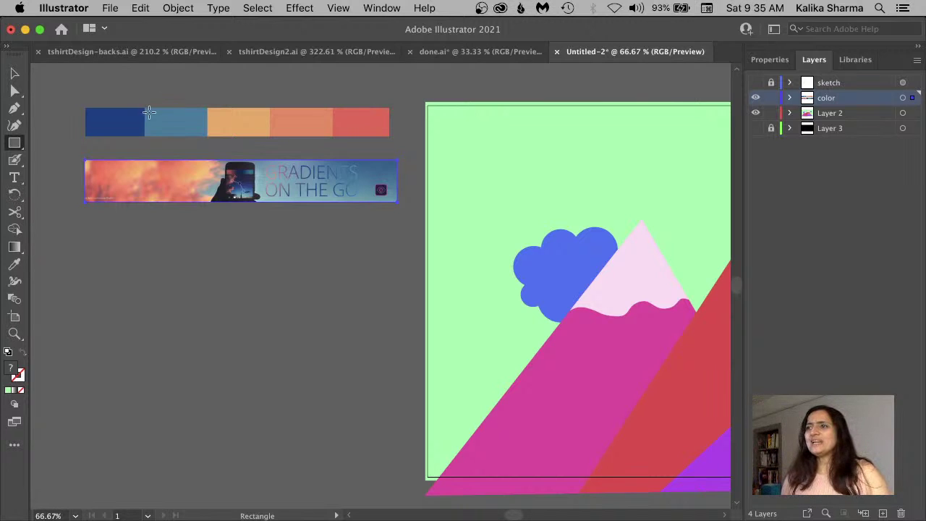
{"action": "left_click", "coordinate": [14, 73]}
{"action": "left_click", "coordinate": [69, 257]}
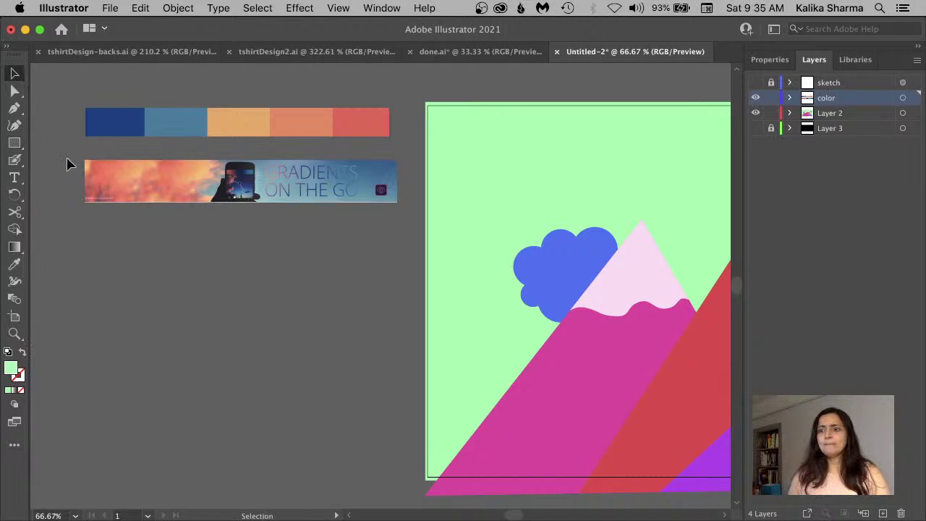
Sample a salmon tone from the clouds in the placed photo with the Eyedropper
{"action": "left_click", "coordinate": [15, 266]}
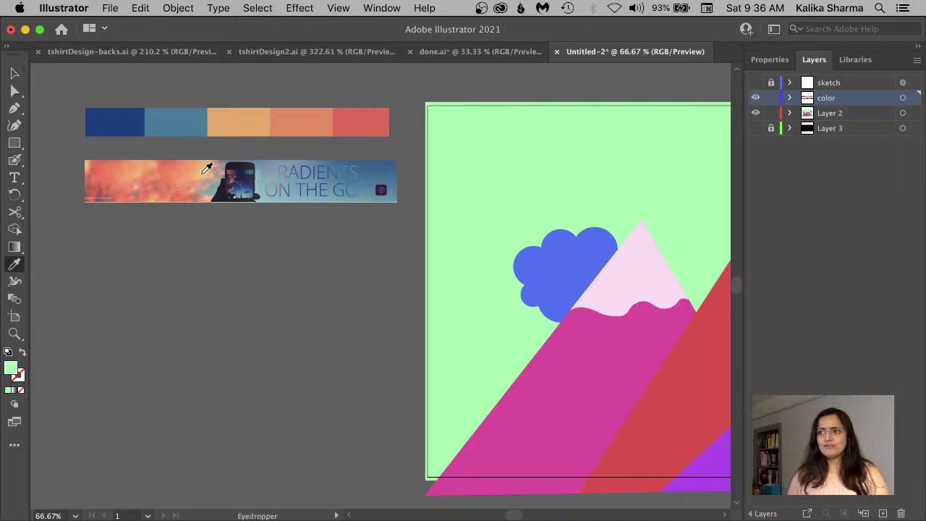
{"action": "key", "text": "super+equal"}
{"action": "key", "text": "super+equal"}
{"action": "key", "text": "super+equal"}
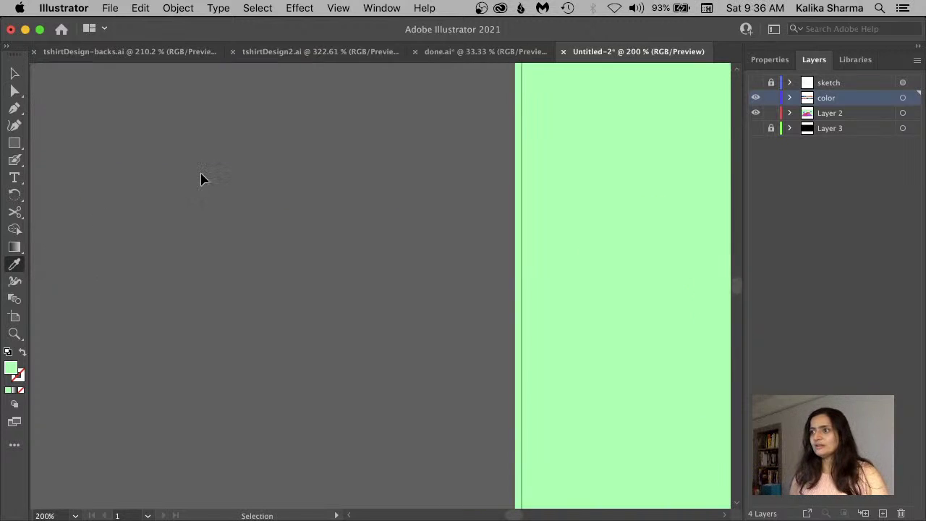
{"action": "left_click_drag", "start_coordinate": [190, 136], "coordinate": [457, 434]}
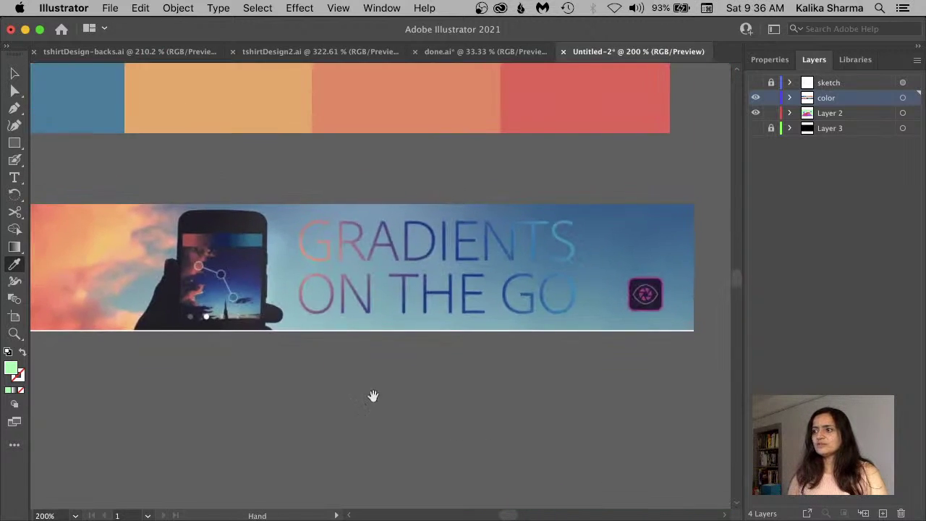
{"action": "left_click_drag", "start_coordinate": [217, 214], "coordinate": [497, 226]}
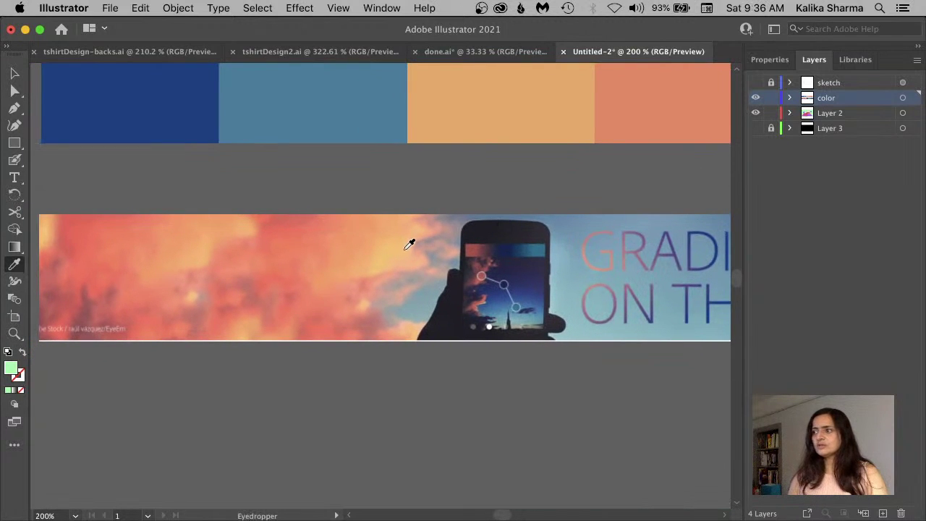
{"action": "left_click", "coordinate": [375, 275]}
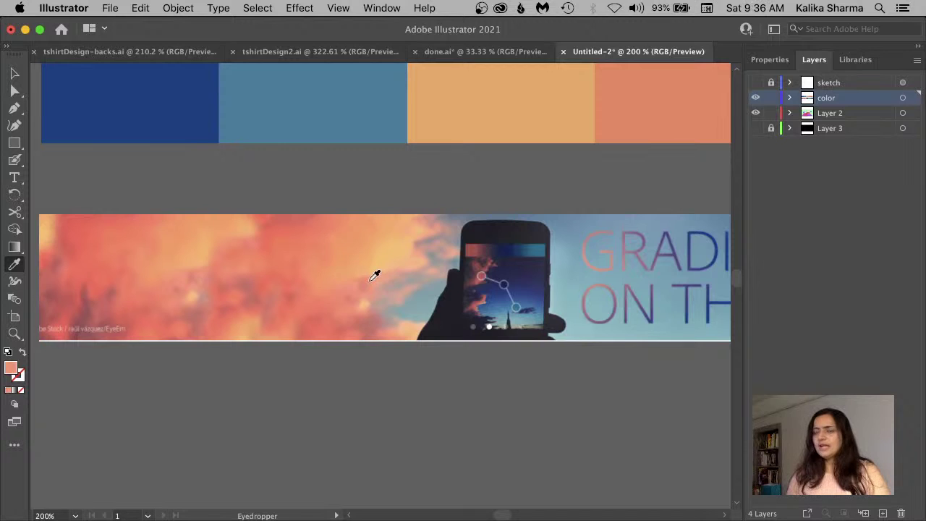
Paint a rounded salmon blob with the Blob Brush between the swatch strip and the photo
{"action": "left_click", "coordinate": [12, 166]}
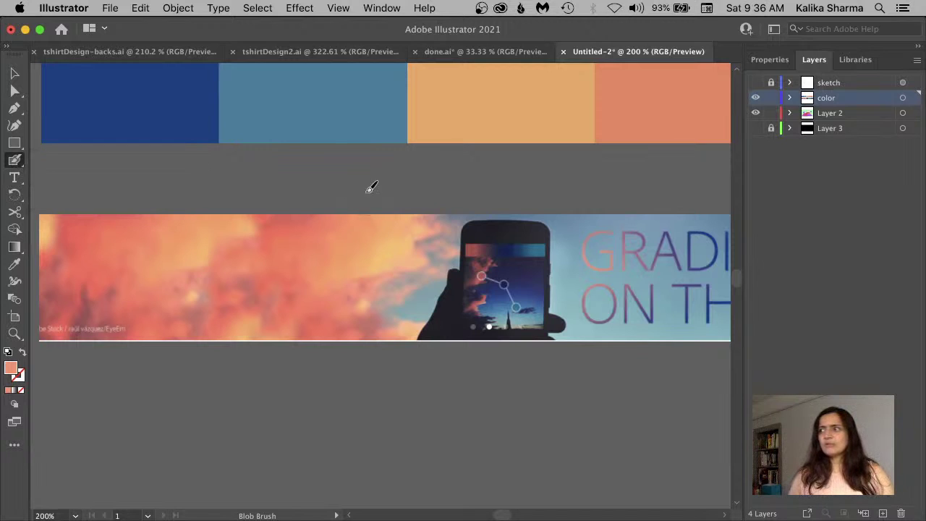
{"action": "left_click_drag", "start_coordinate": [471, 166], "coordinate": [504, 151]}
{"action": "key", "text": "x"}
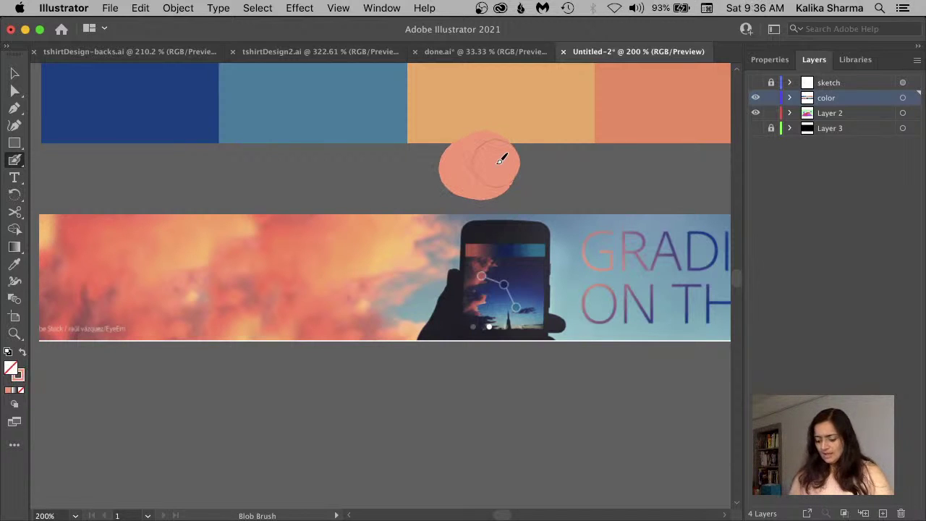
Sample a red tone from the photo's clouds and paint a rounded blob of it beside the salmon blob
{"action": "key", "text": "i"}
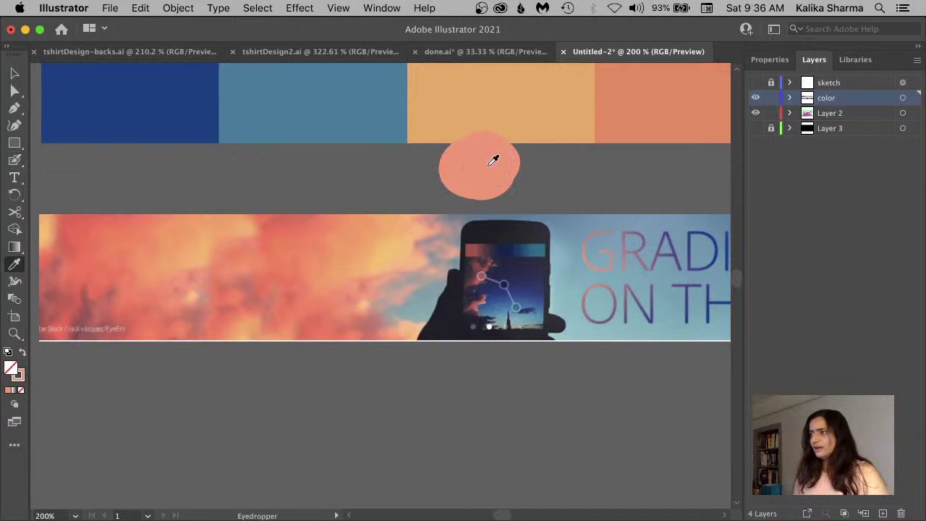
{"action": "left_click", "coordinate": [271, 221]}
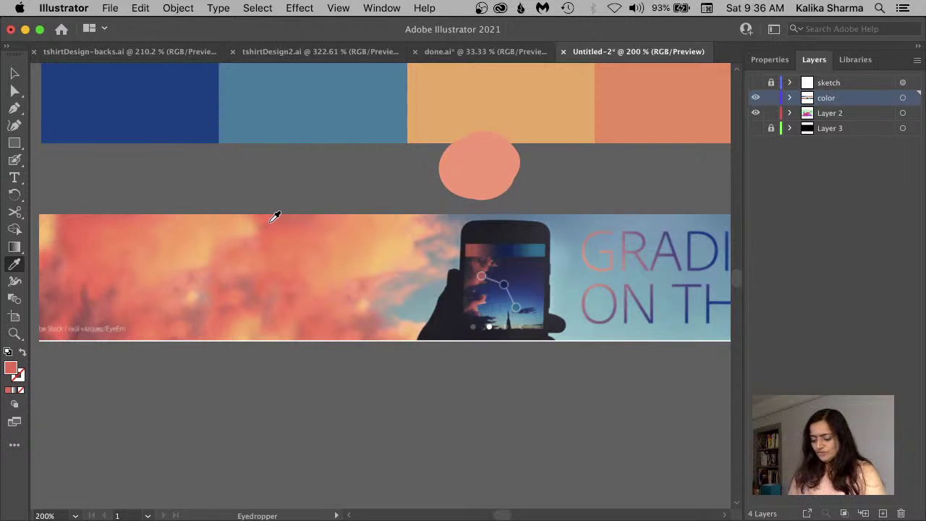
{"action": "key", "text": "shift+b"}
{"action": "left_click_drag", "start_coordinate": [588, 165], "coordinate": [595, 159]}
{"action": "key", "text": "shift+x"}
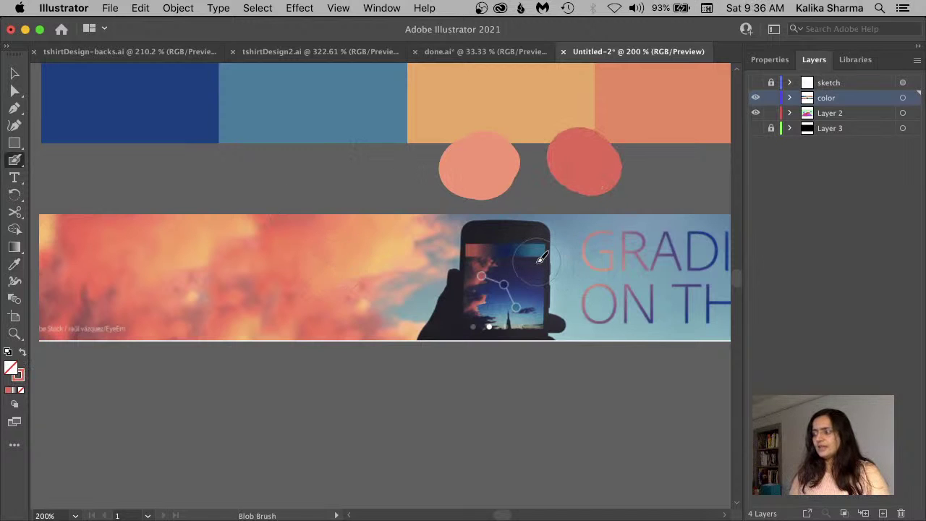
Sample a red tone from the far edge of the photo's clouds and paint a rounded blob of it near the red swatch
{"action": "key", "text": "i"}
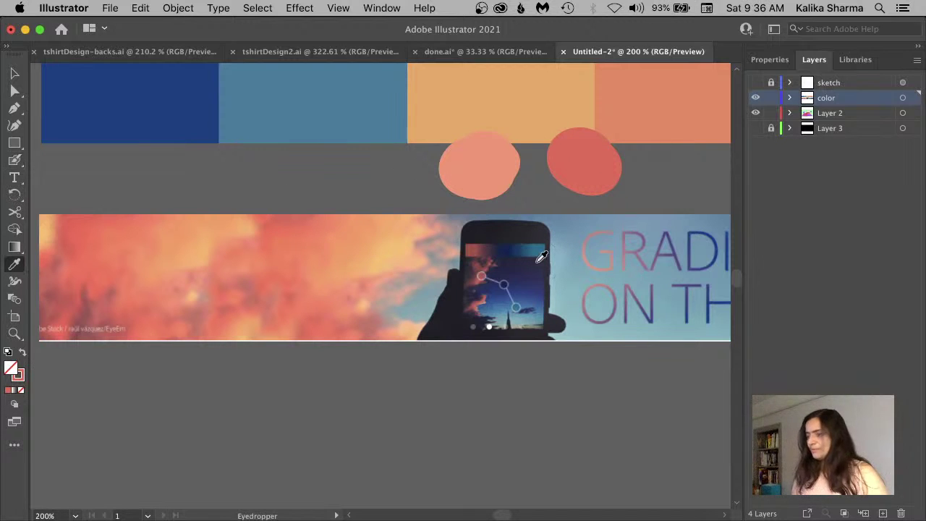
{"action": "left_click", "coordinate": [67, 239]}
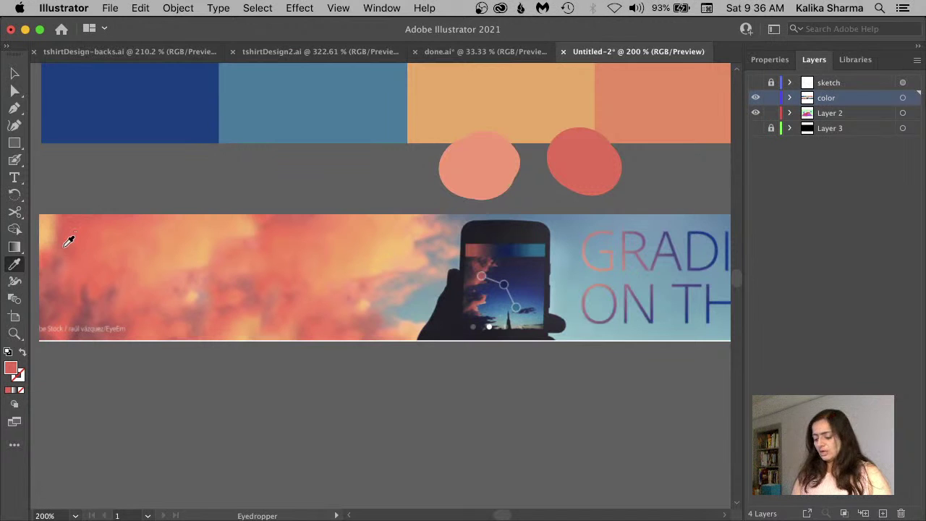
{"action": "key", "text": "shift+b"}
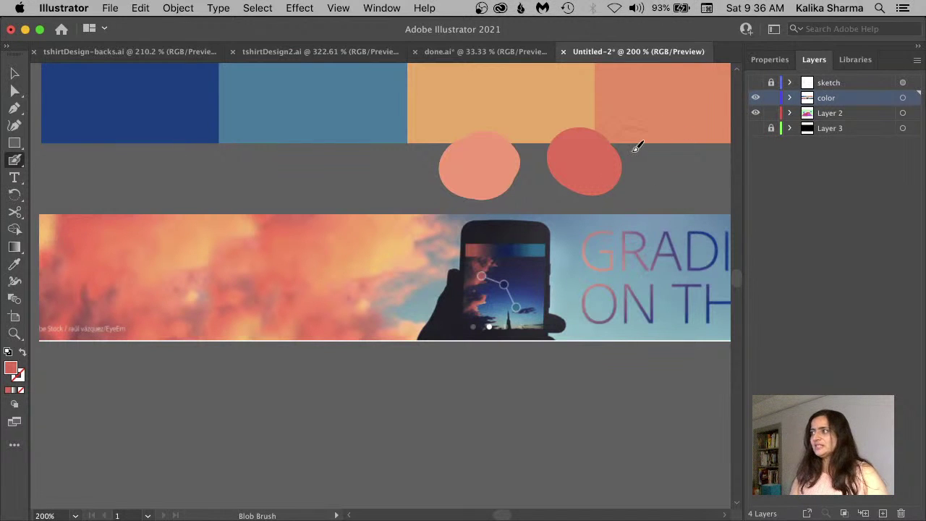
{"action": "mouse_move", "coordinate": [637, 145]}
{"action": "left_mouse_down"}
{"action": "mouse_move", "coordinate": [669, 163]}
{"action": "mouse_move", "coordinate": [642, 156]}
{"action": "mouse_move", "coordinate": [667, 178]}
{"action": "mouse_move", "coordinate": [565, 201]}
{"action": "mouse_move", "coordinate": [397, 205]}
{"action": "mouse_move", "coordinate": [584, 209]}
{"action": "mouse_move", "coordinate": [605, 195]}
{"action": "mouse_move", "coordinate": [605, 208]}
{"action": "mouse_move", "coordinate": [729, 209]}
{"action": "left_mouse_up"}
Move the first red blob along under the swatch strip, and delete it
{"action": "key", "text": "v"}
{"action": "left_click", "coordinate": [419, 212]}
{"action": "left_click", "coordinate": [331, 225]}
{"action": "left_click_drag", "start_coordinate": [331, 225], "coordinate": [533, 200]}
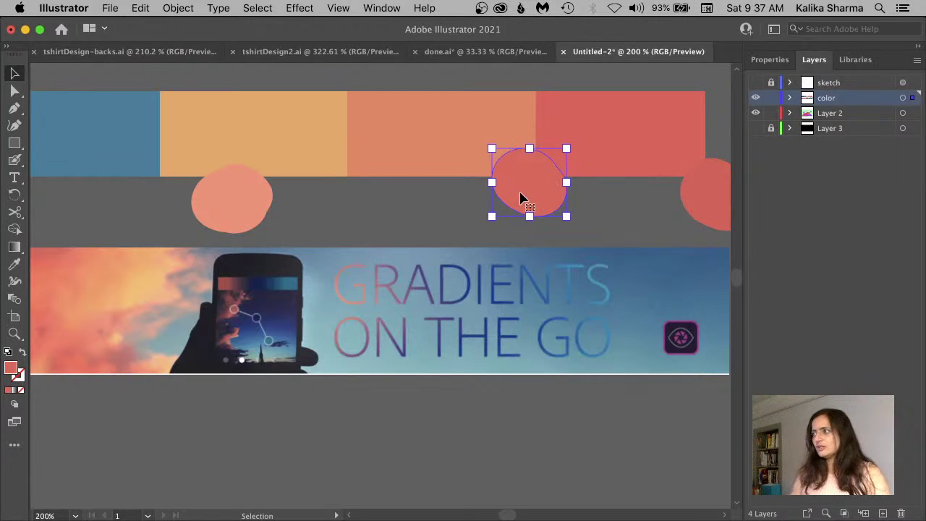
{"action": "key", "text": "Delete"}
Move the salmon blob to the boundary between the yellow-orange and orange swatches, and deselect it
{"action": "left_click_drag", "start_coordinate": [215, 204], "coordinate": [341, 208]}
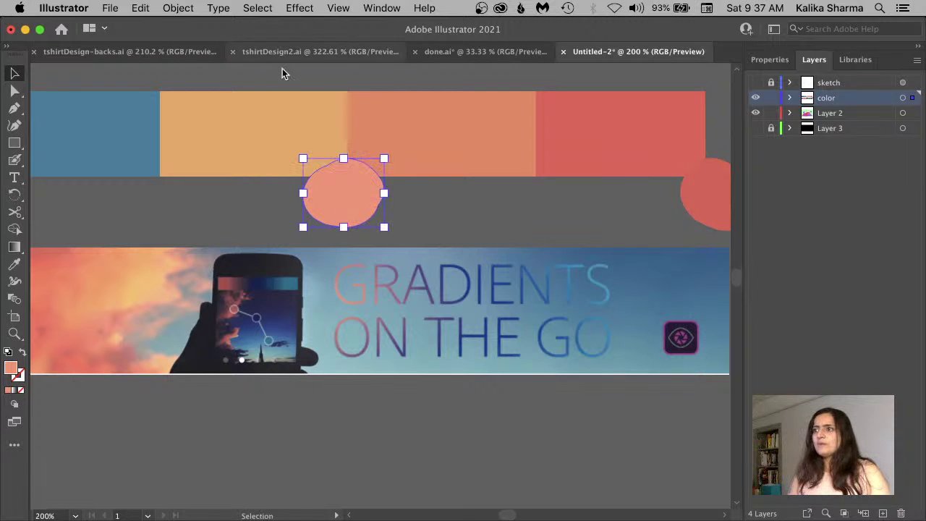
{"action": "key", "text": "space"}
{"action": "left_click_drag", "start_coordinate": [229, 136], "coordinate": [306, 147]}
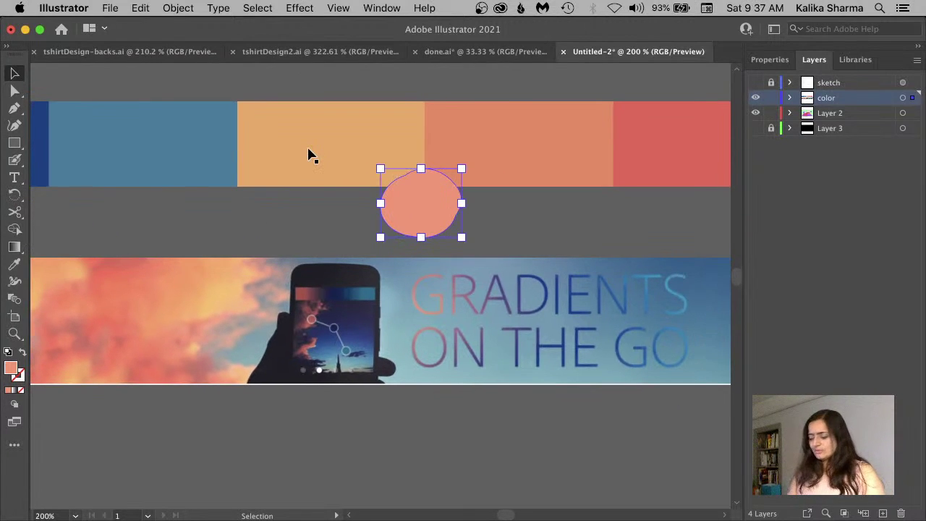
{"action": "key", "text": "i"}
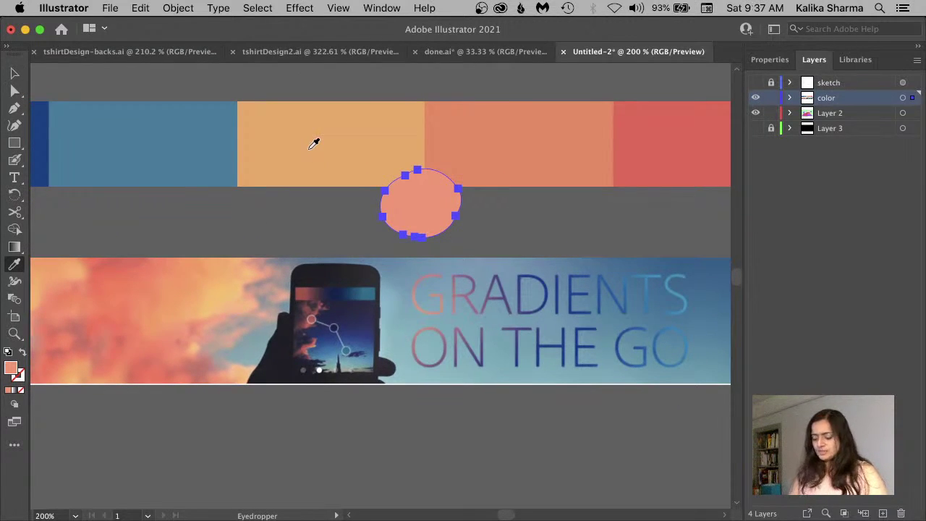
{"action": "key", "text": "v"}
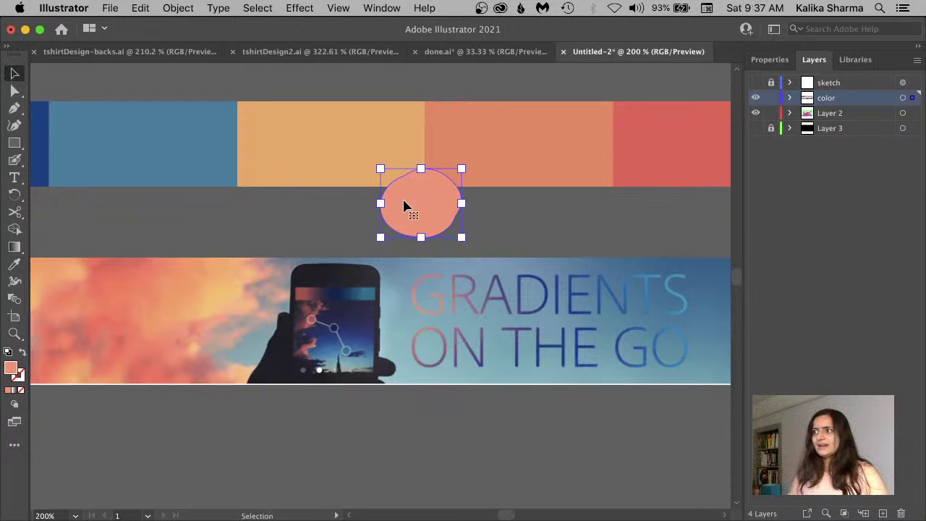
{"action": "left_click", "coordinate": [327, 230]}
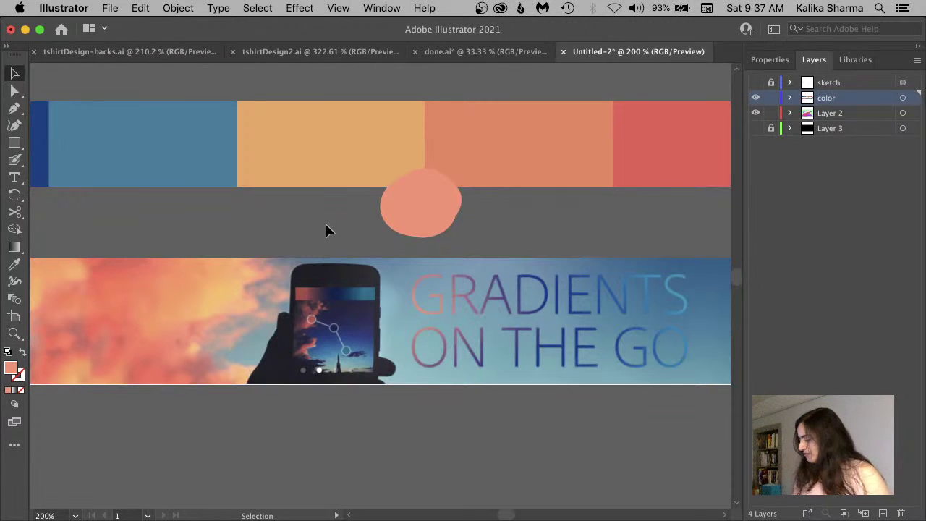
Sample a golden yellow from the photo's clouds and paint a rounded blob of it under the yellow-orange swatch
{"action": "key", "text": "i"}
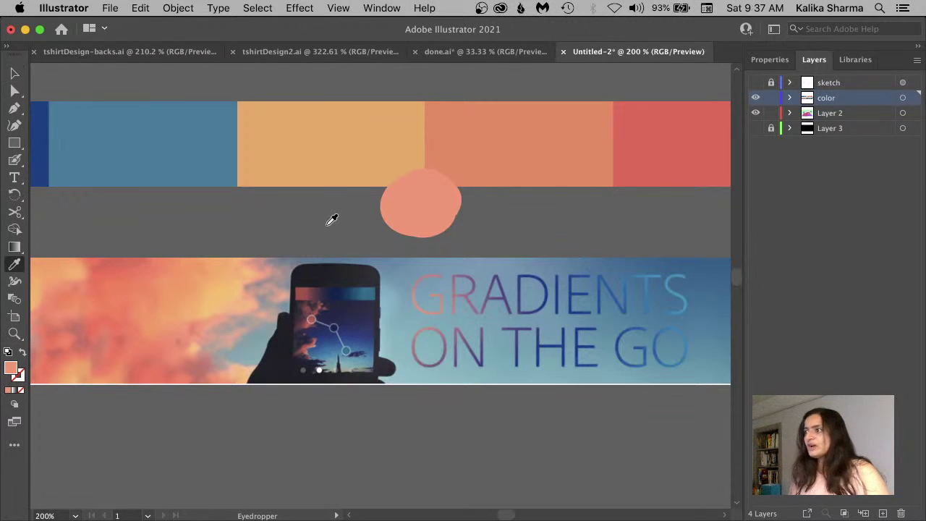
{"action": "left_click", "coordinate": [211, 305]}
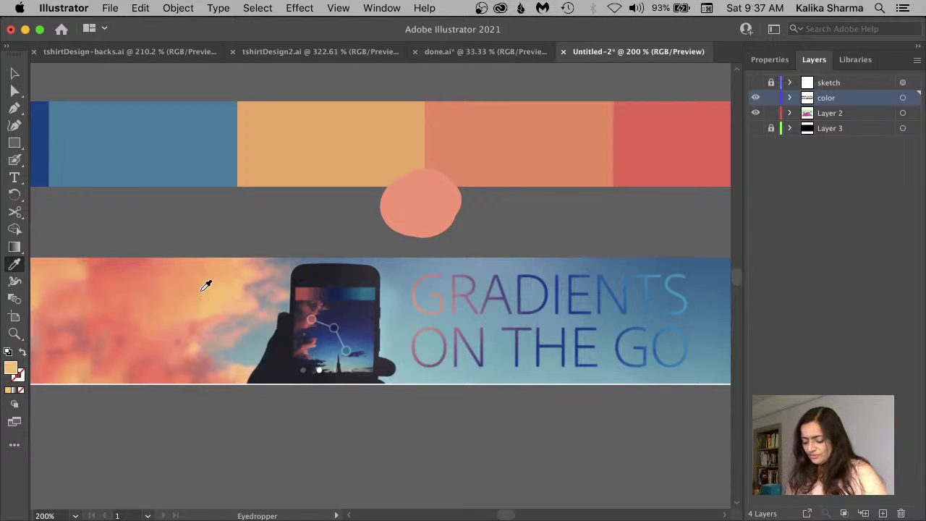
{"action": "key", "text": "shift+b"}
{"action": "mouse_move", "coordinate": [325, 203]}
{"action": "left_mouse_down"}
{"action": "mouse_move", "coordinate": [326, 185]}
{"action": "mouse_move", "coordinate": [330, 217]}
{"action": "left_mouse_up"}
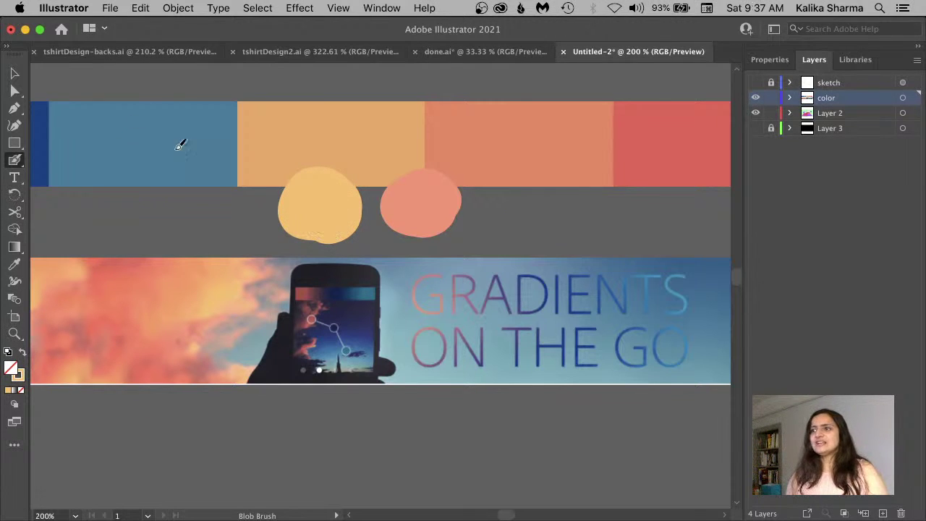
Duplicate the golden yellow blob and place the copy beside it, on the side facing the blue swatch
{"action": "left_click", "coordinate": [14, 73]}
{"action": "left_click", "coordinate": [329, 221]}
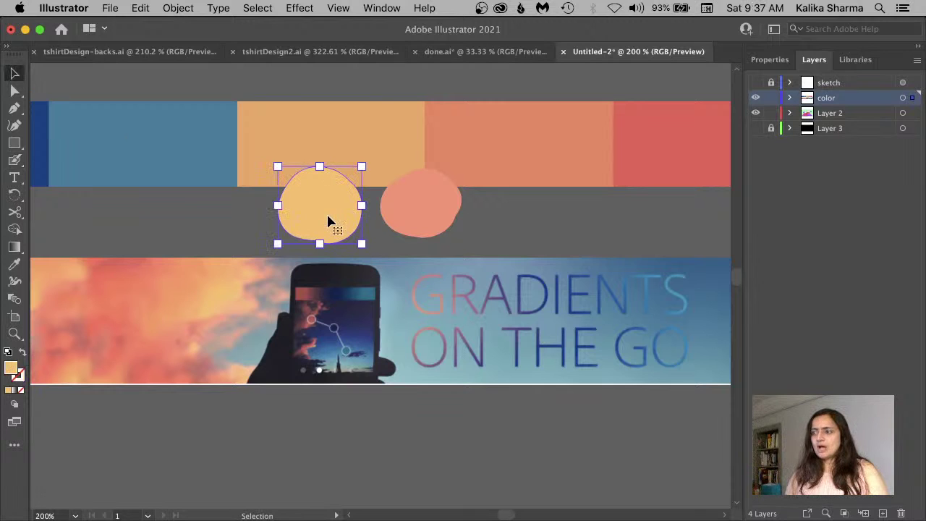
{"action": "left_click_drag", "start_coordinate": [331, 222], "coordinate": [235, 227]}
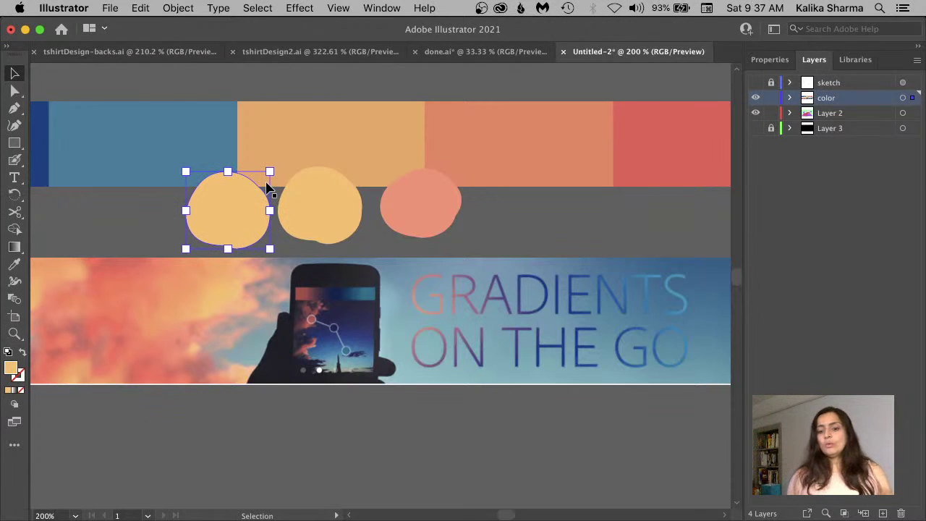
Bring the floating Color panel over the canvas and switch its color model to HSB
{"action": "left_click", "coordinate": [381, 8]}
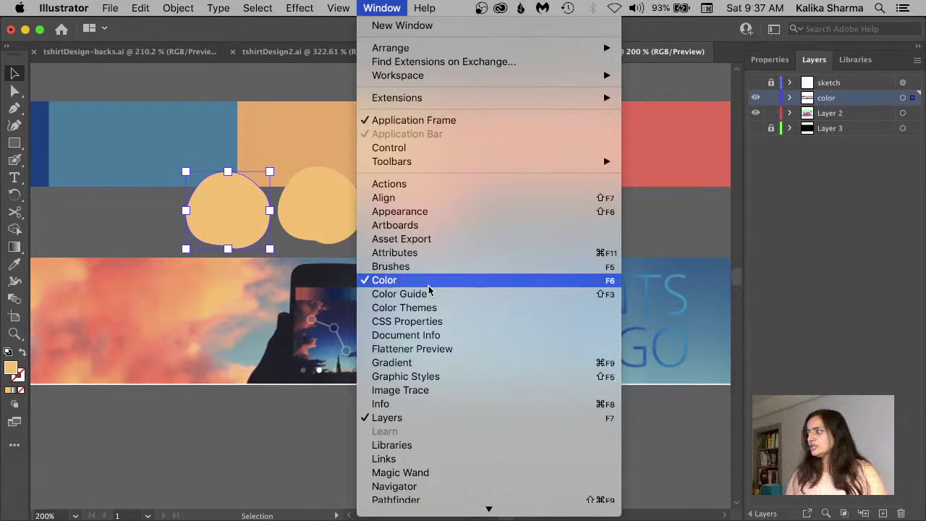
{"action": "left_click", "coordinate": [393, 6]}
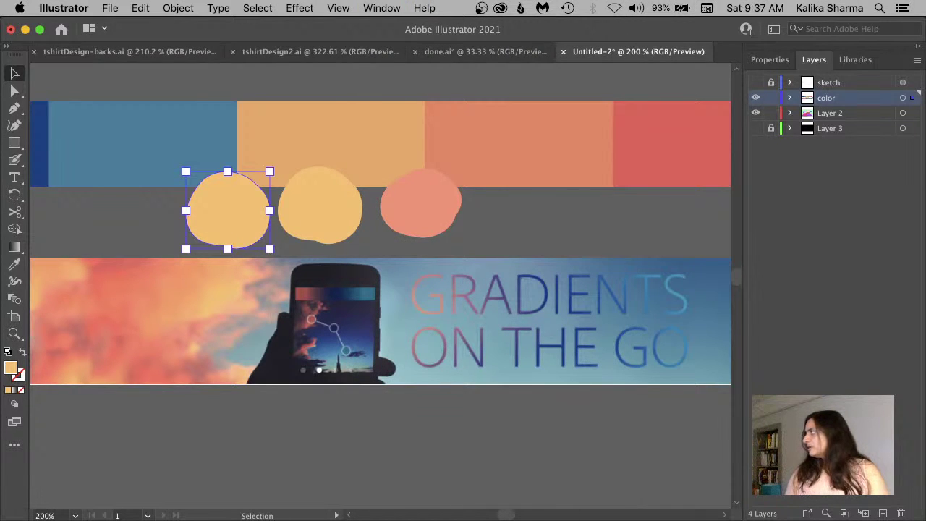
{"action": "left_click_drag", "start_coordinate": [902, 395], "coordinate": [128, 318]}
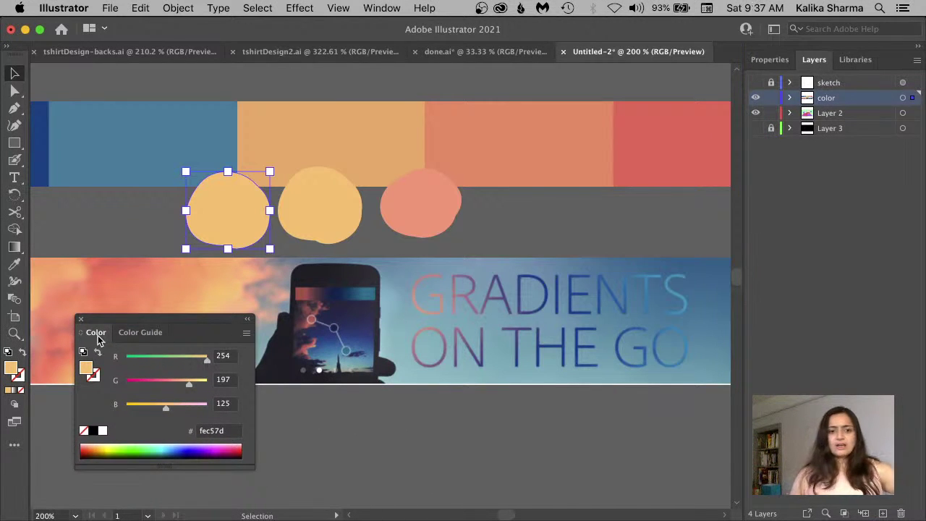
{"action": "left_click", "coordinate": [245, 336]}
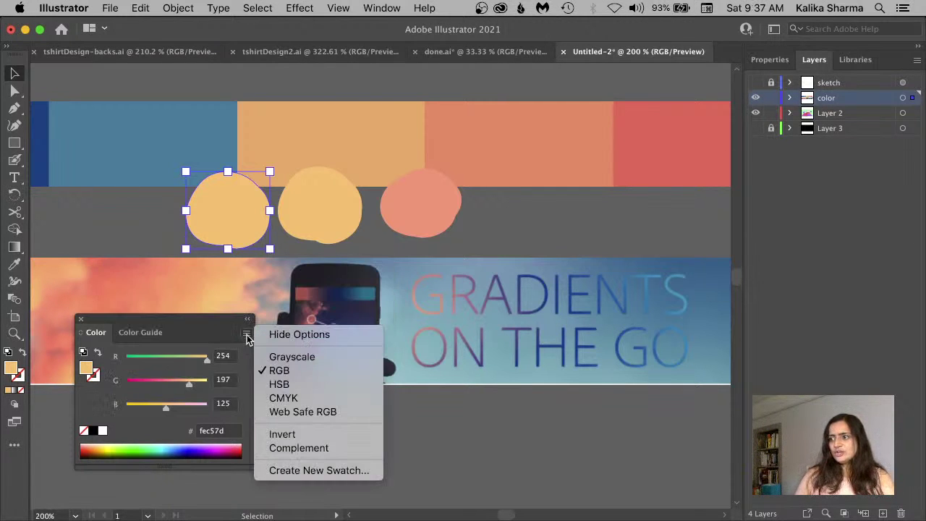
{"action": "left_click", "coordinate": [284, 387]}
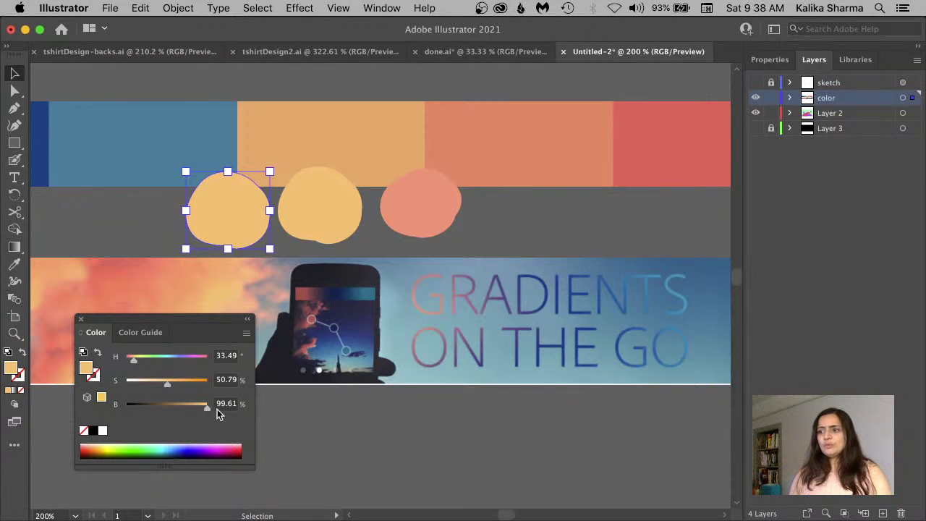
Lighten the copied yellow blob to cream with about 25% saturation and 100% brightness, and deselect it
{"action": "left_click_drag", "start_coordinate": [208, 408], "coordinate": [279, 412]}
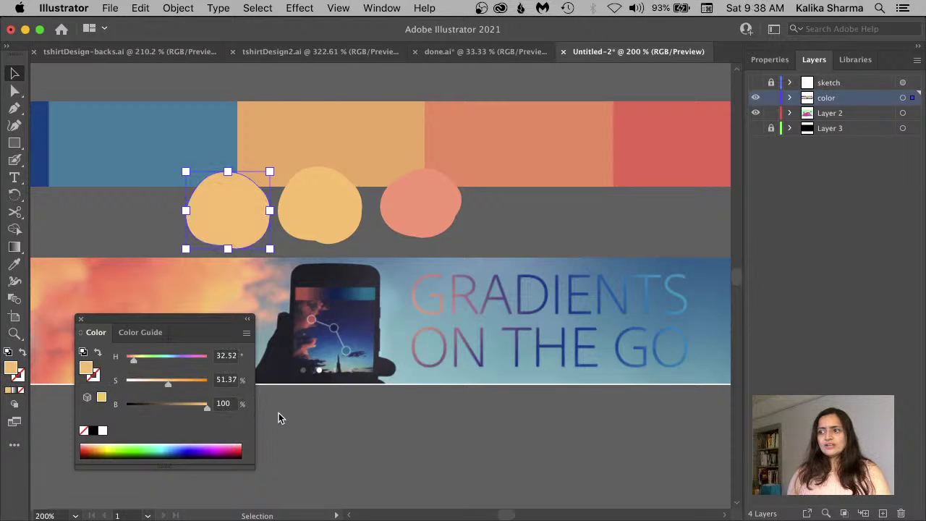
{"action": "left_click_drag", "start_coordinate": [169, 385], "coordinate": [148, 385]}
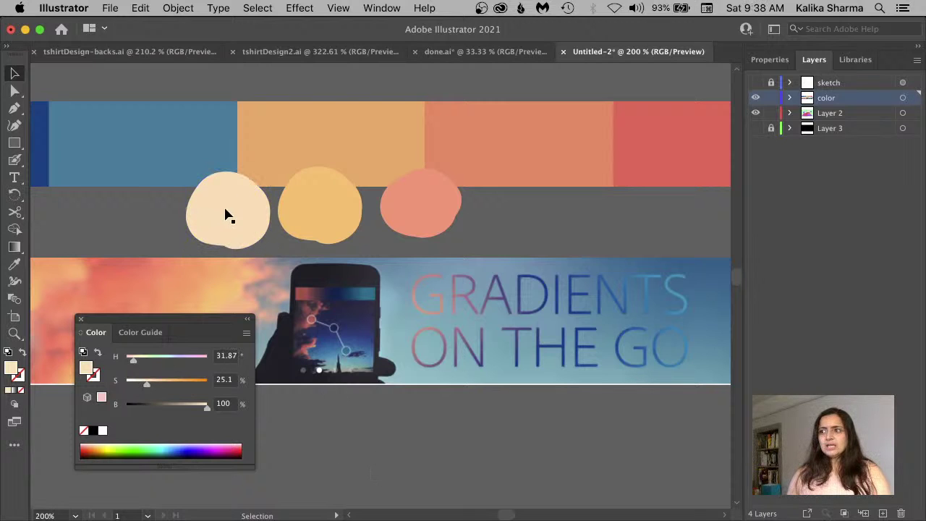
{"action": "left_click", "coordinate": [228, 223]}
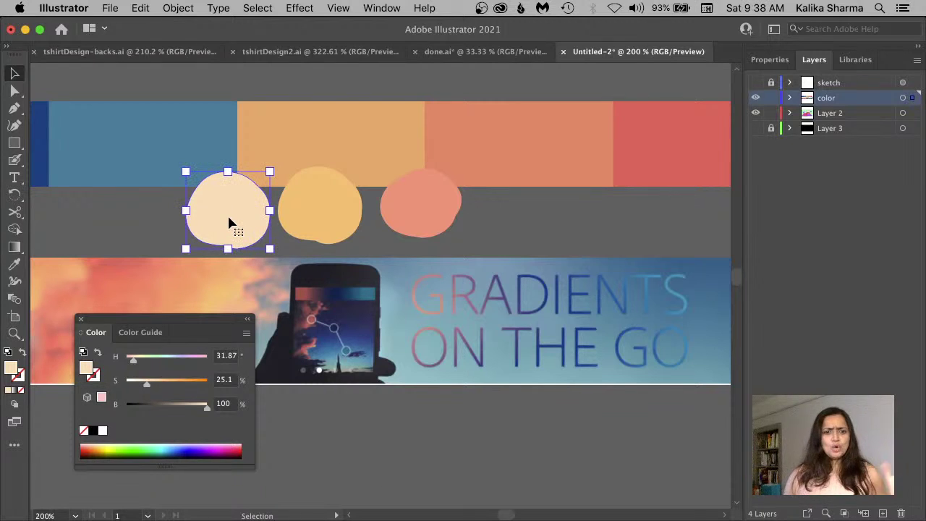
{"action": "left_click", "coordinate": [364, 459]}
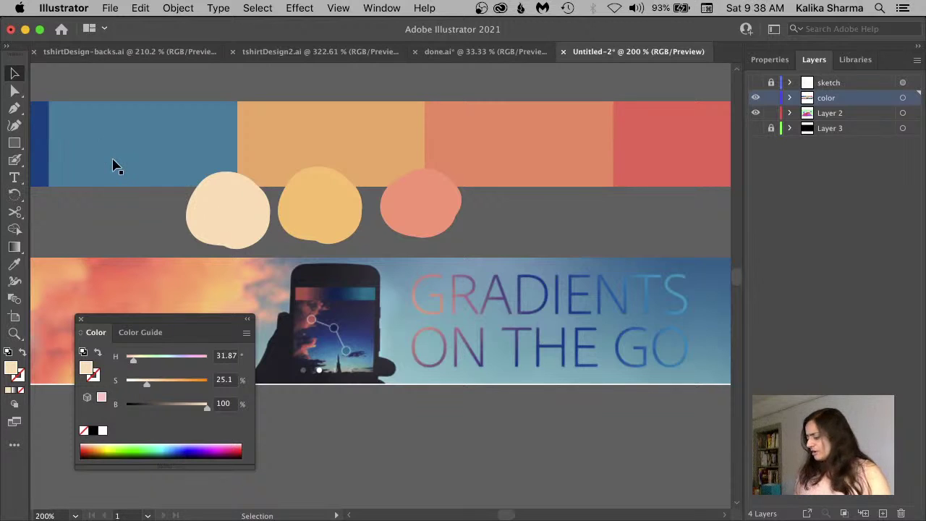
Sample a grayish teal from the photo and paint a rounded blob of it at the lower edge of the blue swatch
{"action": "key", "text": "i"}
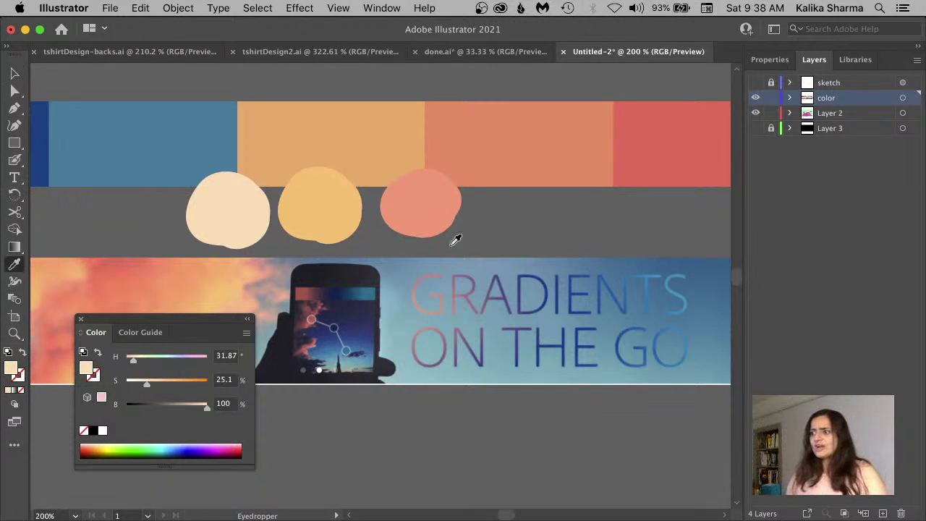
{"action": "left_click", "coordinate": [347, 363]}
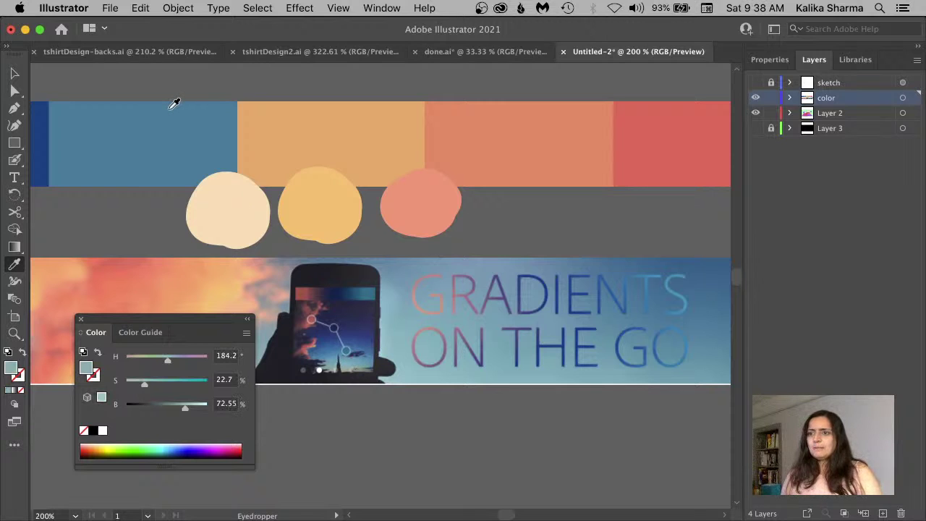
{"action": "key", "text": "shift+b"}
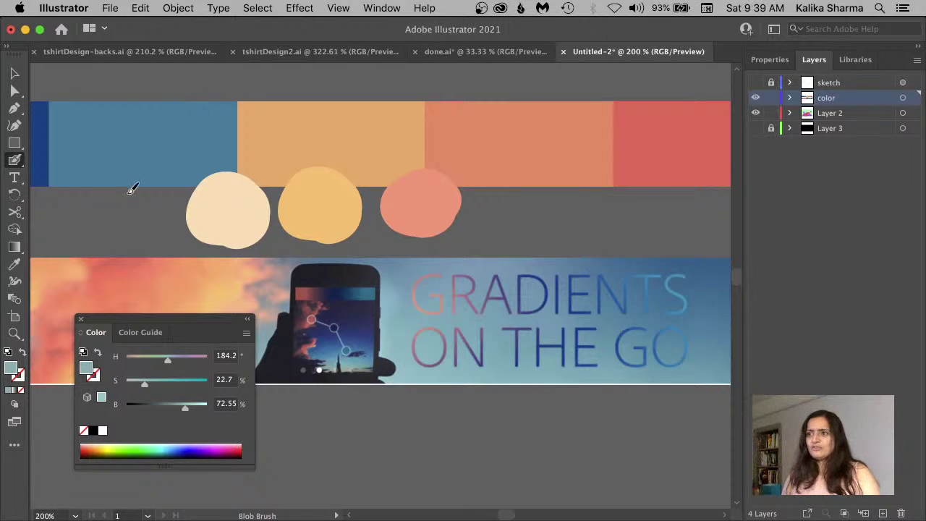
{"action": "mouse_move", "coordinate": [128, 185]}
{"action": "left_mouse_down"}
{"action": "mouse_move", "coordinate": [109, 198]}
{"action": "mouse_move", "coordinate": [141, 196]}
{"action": "left_mouse_up"}
{"action": "key", "text": "shift+x"}
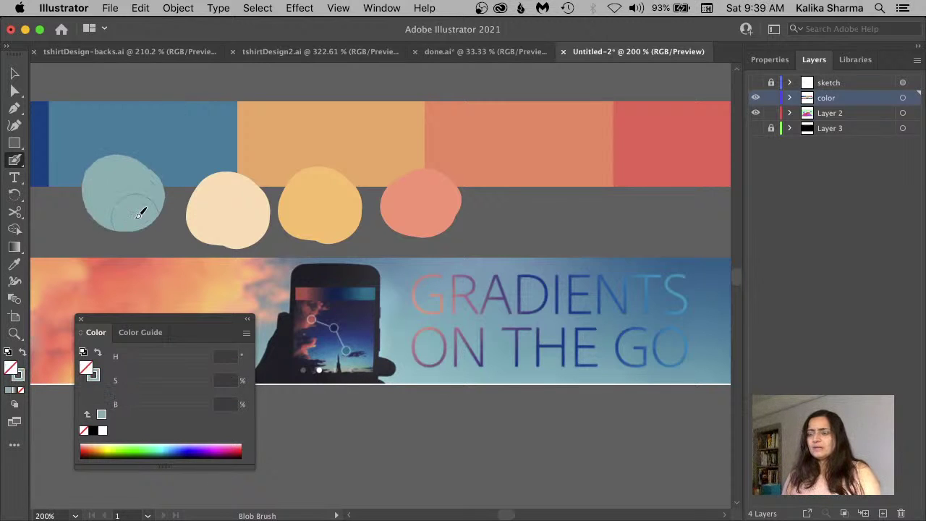
Duplicate the grayish teal blob and place the copy above it, over the blue swatch
{"action": "left_click", "coordinate": [15, 75]}
{"action": "left_click", "coordinate": [118, 205]}
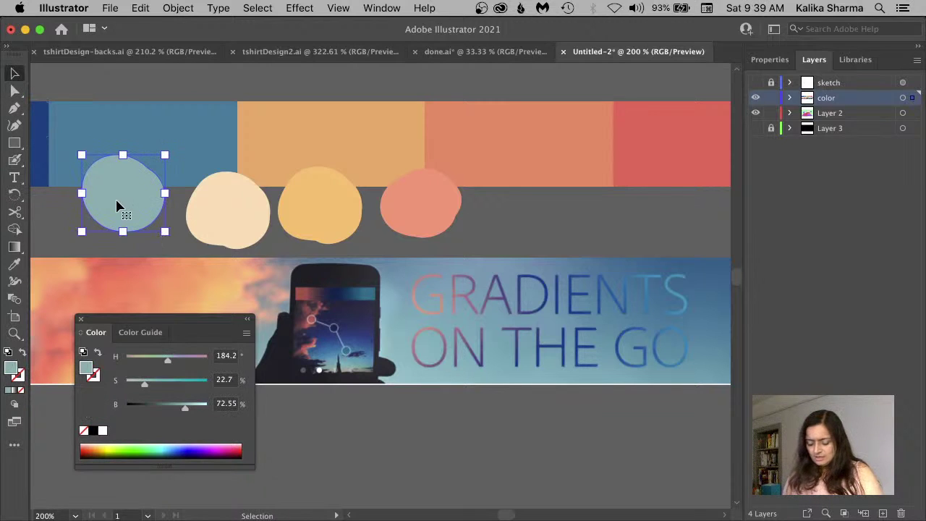
{"action": "left_click_drag", "start_coordinate": [119, 201], "coordinate": [168, 138], "text": "alt"}
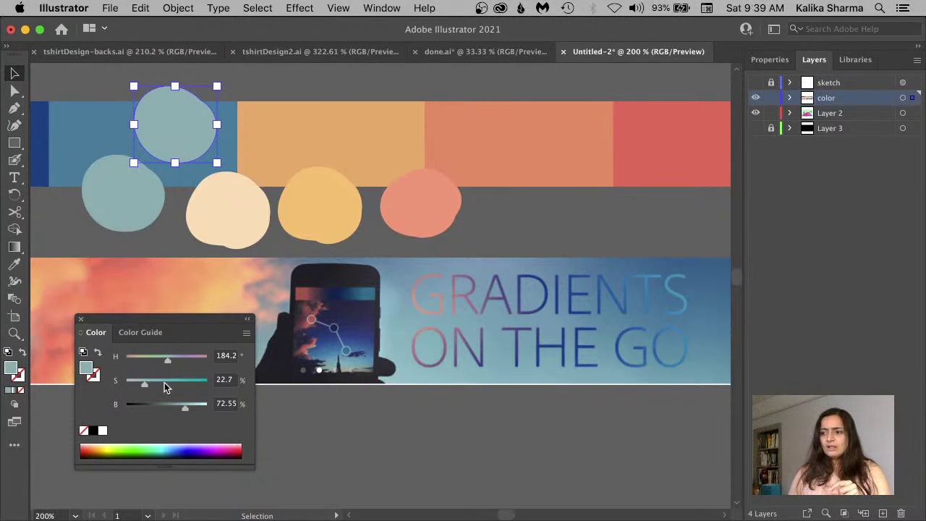
Recolor the teal copy to a bluer tone of about 194° hue, 41% saturation and 66% brightness, and deselect it
{"action": "left_click_drag", "start_coordinate": [141, 389], "coordinate": [181, 409]}
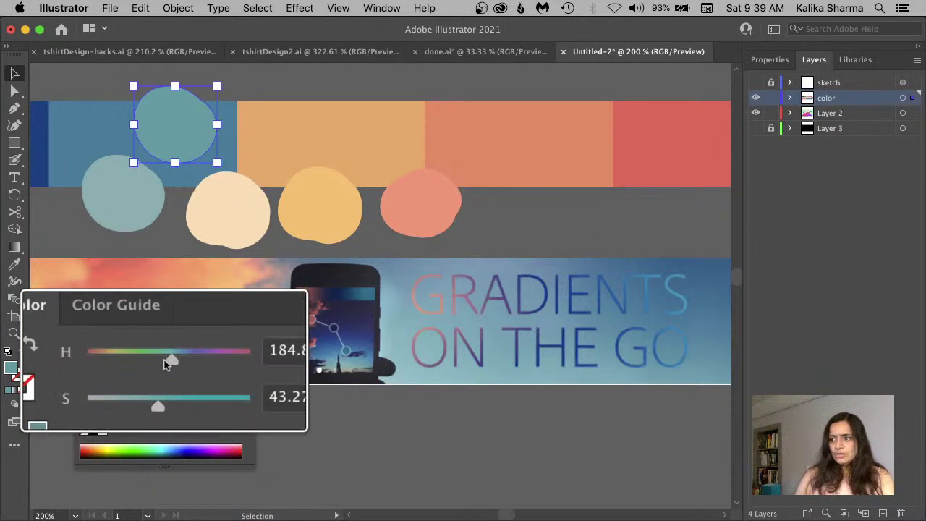
{"action": "left_click_drag", "start_coordinate": [169, 365], "coordinate": [171, 365]}
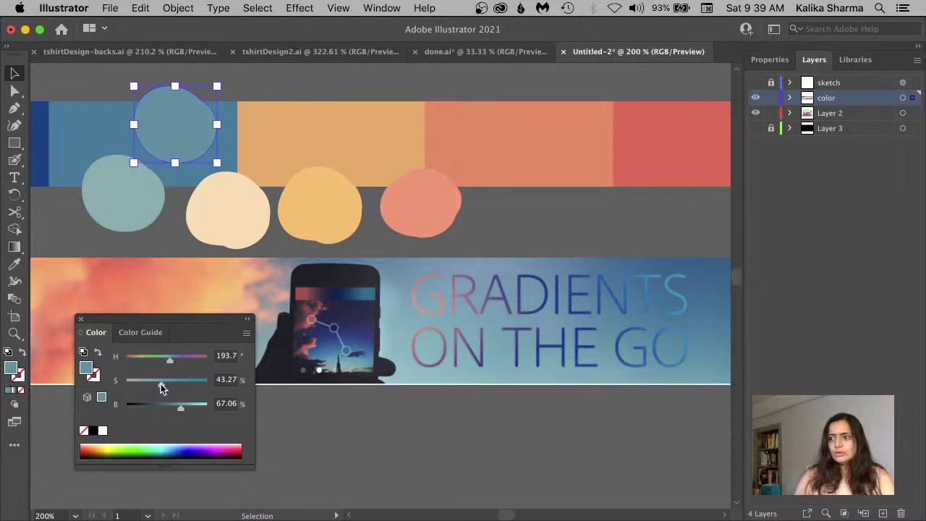
{"action": "left_click_drag", "start_coordinate": [181, 407], "coordinate": [183, 407]}
{"action": "left_click", "coordinate": [174, 225]}
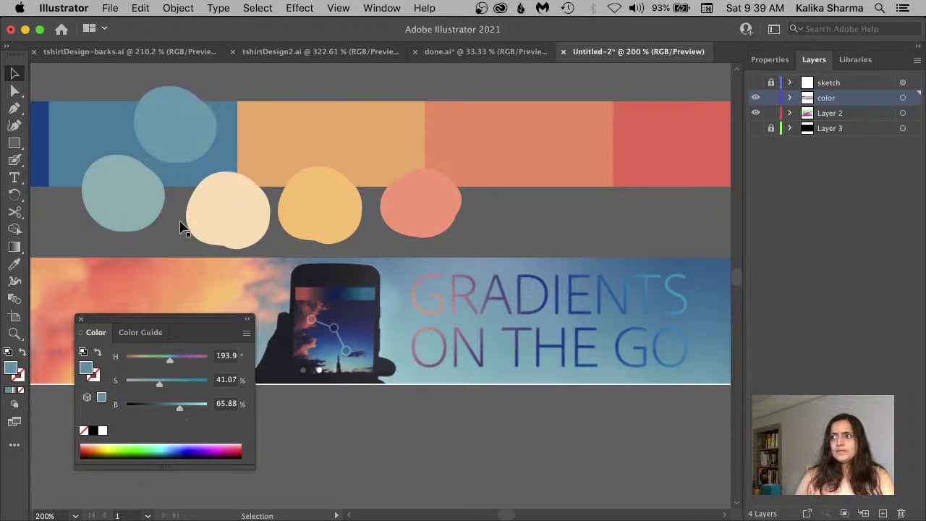
Adjust the bluer teal blob over the blue swatch to about 67% brightness
{"action": "left_click", "coordinate": [186, 153]}
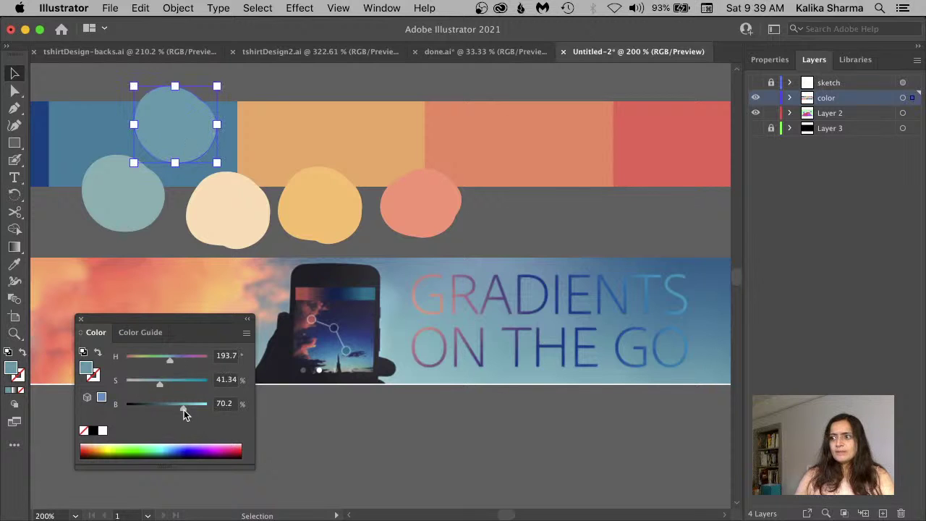
{"action": "left_click_drag", "start_coordinate": [184, 409], "coordinate": [181, 410]}
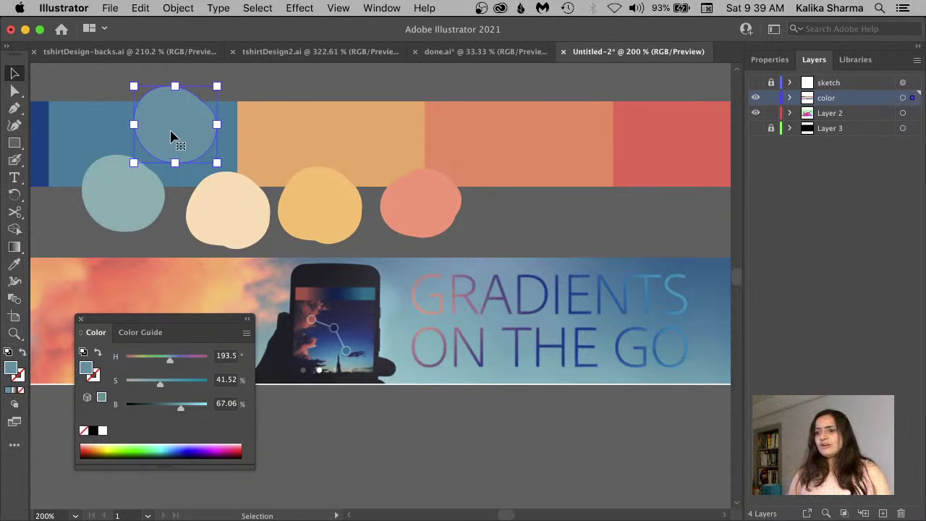
Inspect the bluer teal blob's hex code in the Color Picker, cancel without changes, and deselect the blob
{"action": "double_click", "coordinate": [11, 371]}
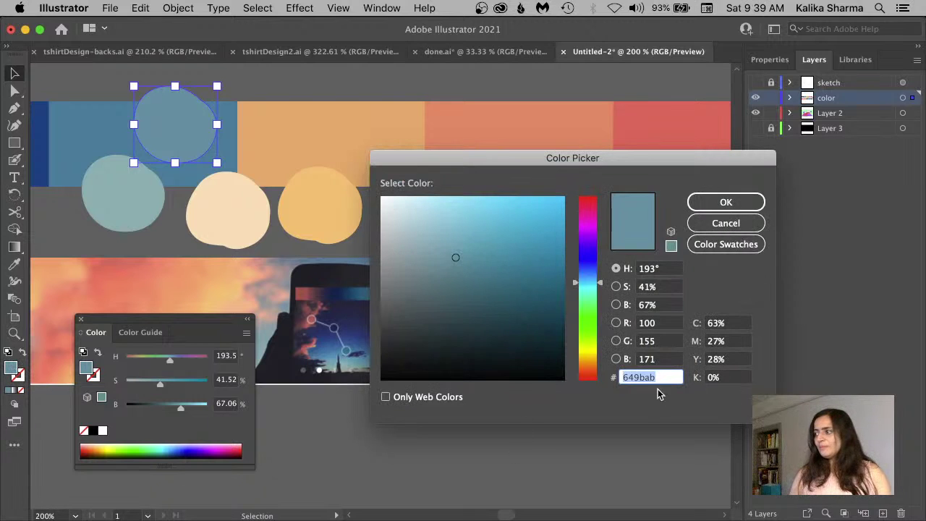
{"action": "left_click_drag", "start_coordinate": [660, 379], "coordinate": [601, 377]}
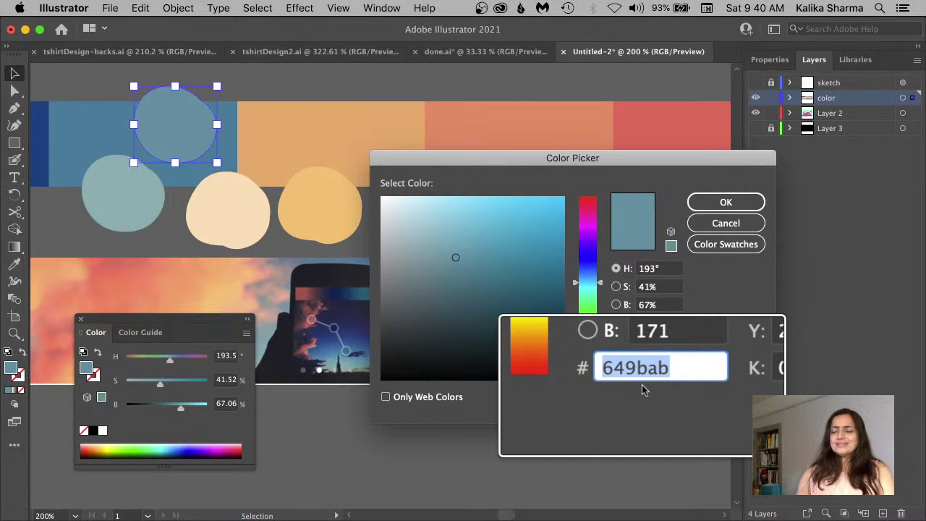
{"action": "left_click", "coordinate": [724, 227]}
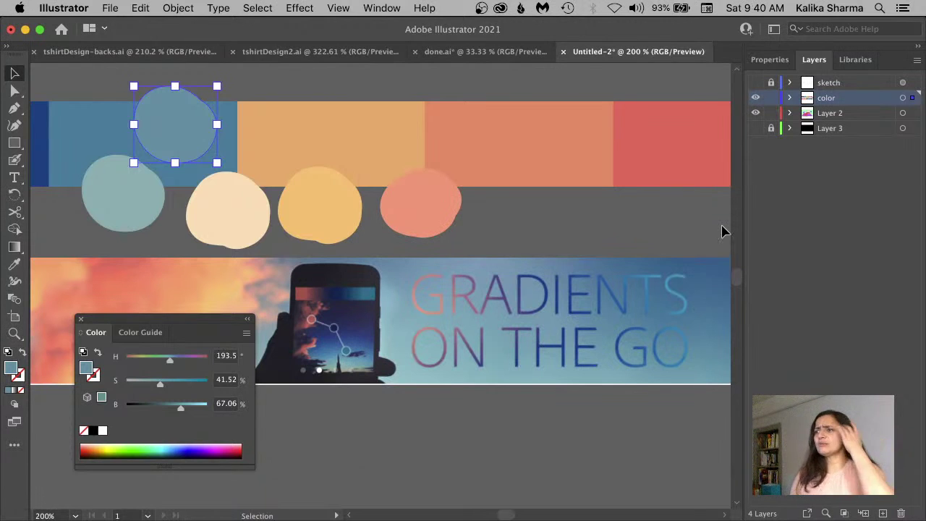
{"action": "left_click", "coordinate": [378, 84]}
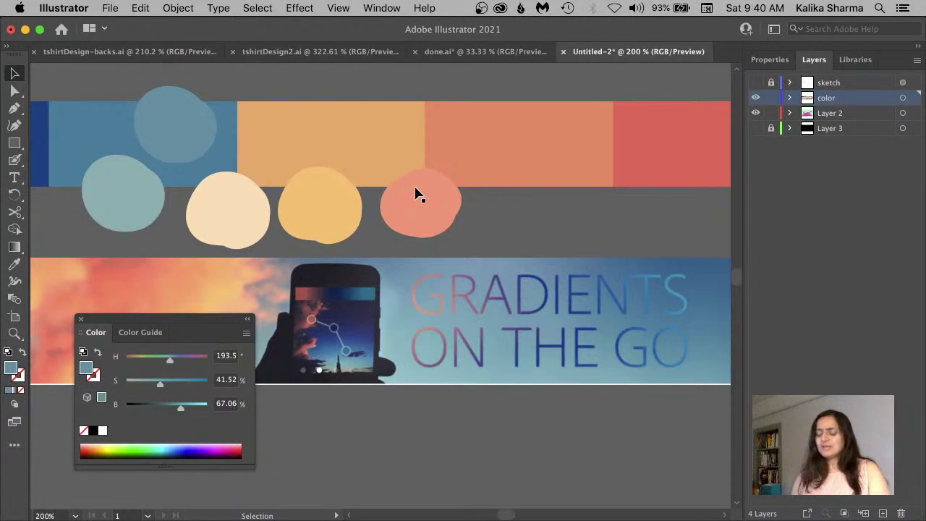
View the whole landscape, examine the finished gradient version in the done.ai document, and return to the Untitled-2 document
{"action": "key", "text": "z"}
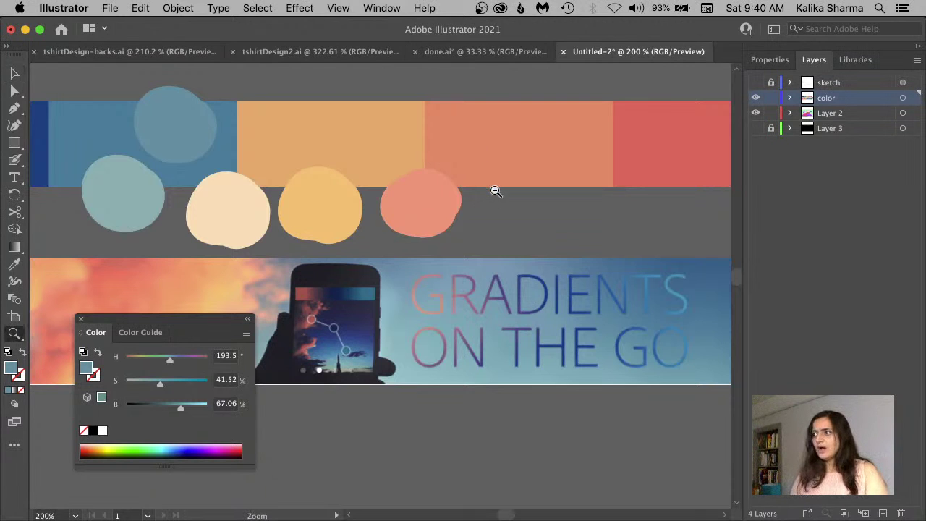
{"action": "left_click", "coordinate": [496, 192], "text": "alt"}
{"action": "left_click", "coordinate": [525, 260], "text": "alt"}
{"action": "left_click", "coordinate": [584, 299], "text": "alt"}
{"action": "left_click_drag", "start_coordinate": [495, 305], "coordinate": [465, 133]}
{"action": "left_click", "coordinate": [476, 151], "text": "alt"}
{"action": "left_click_drag", "start_coordinate": [544, 278], "coordinate": [528, 185]}
{"action": "left_click", "coordinate": [527, 185], "text": "alt"}
{"action": "left_click_drag", "start_coordinate": [426, 311], "coordinate": [523, 197]}
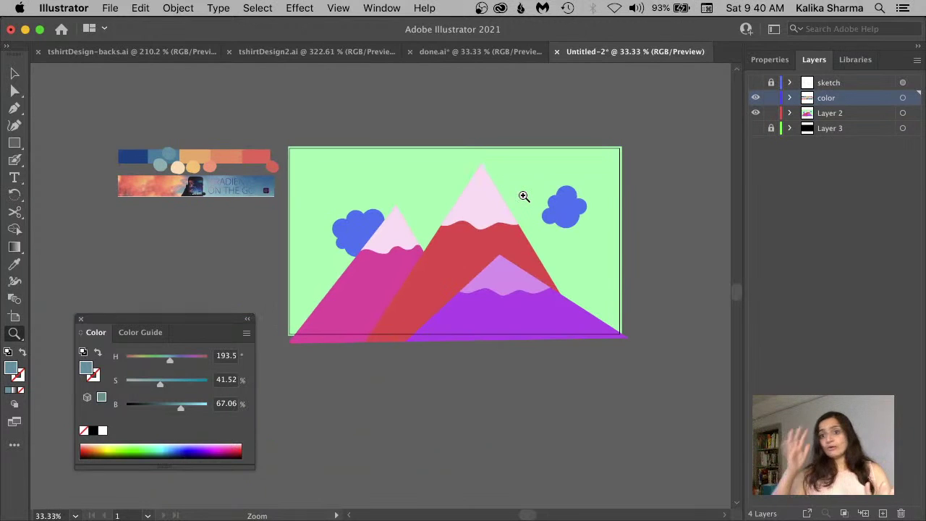
{"action": "left_click", "coordinate": [432, 53]}
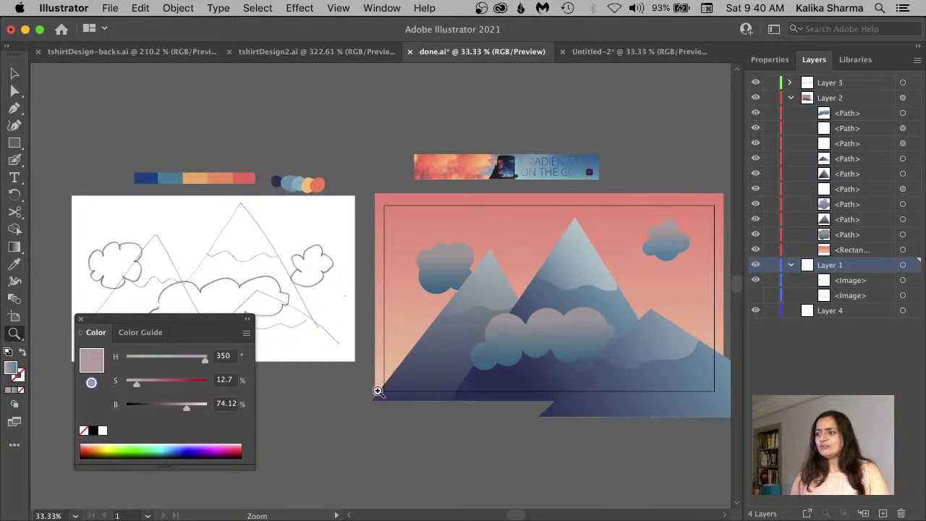
{"action": "left_click", "coordinate": [591, 55]}
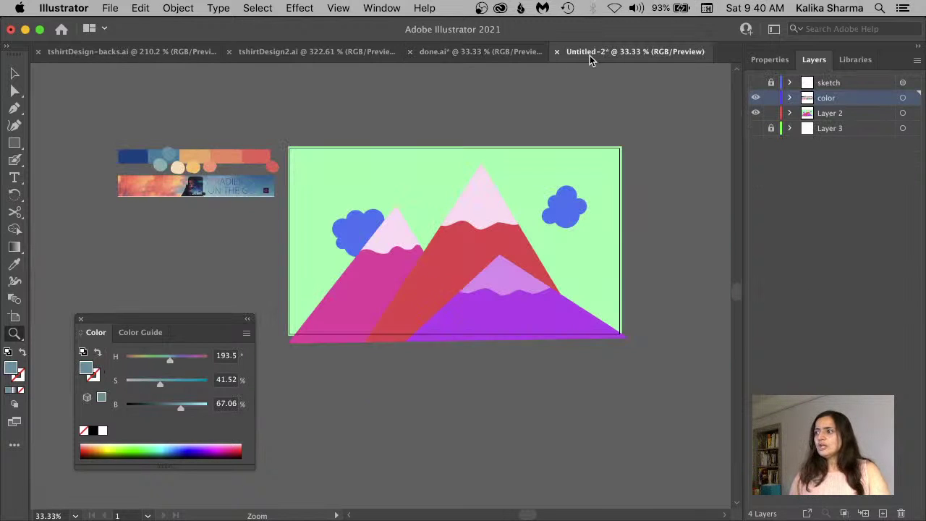
Fill the green background rectangle with the default white-to-black linear gradient
{"action": "left_click", "coordinate": [14, 248]}
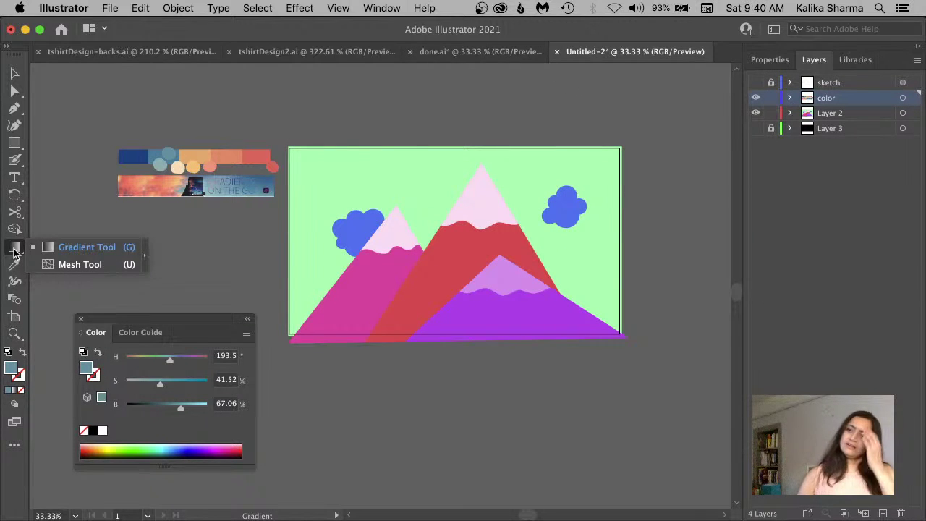
{"action": "left_click", "coordinate": [63, 247]}
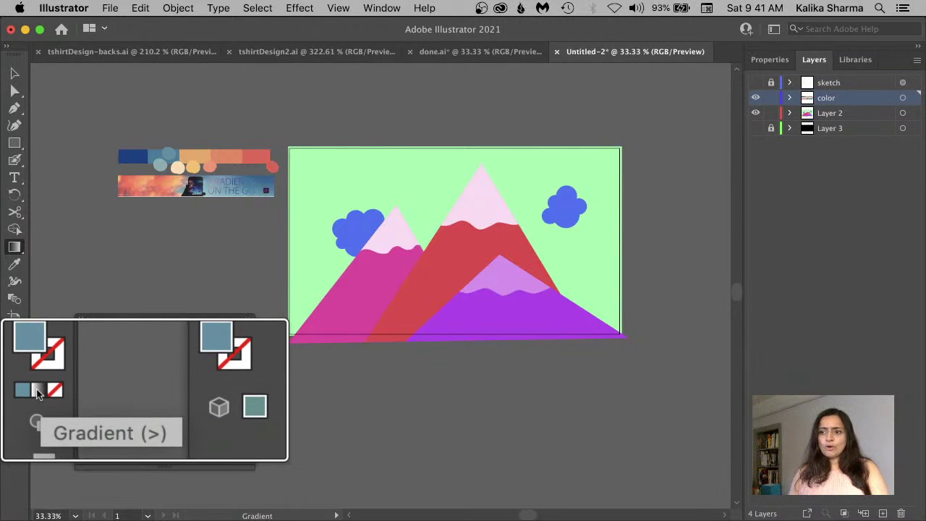
{"action": "left_click", "coordinate": [38, 393]}
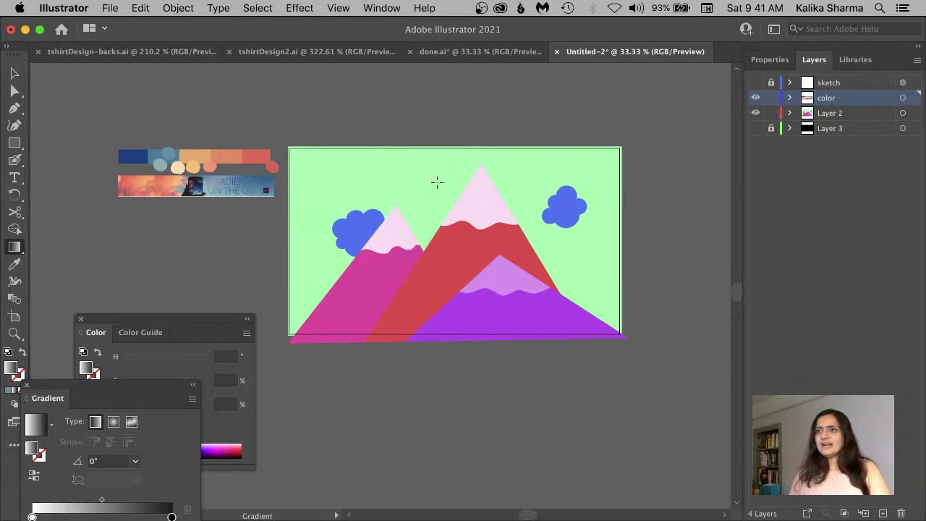
{"action": "left_click", "coordinate": [15, 73]}
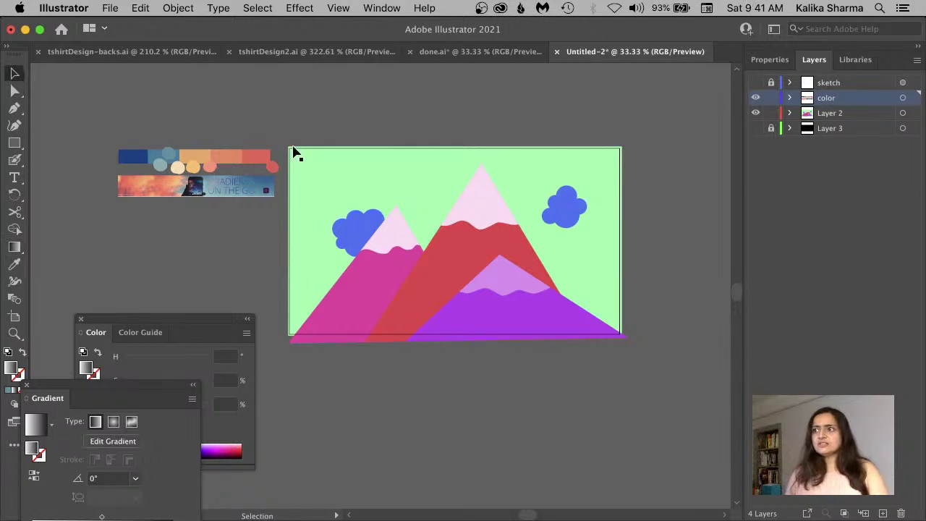
{"action": "left_click", "coordinate": [313, 172]}
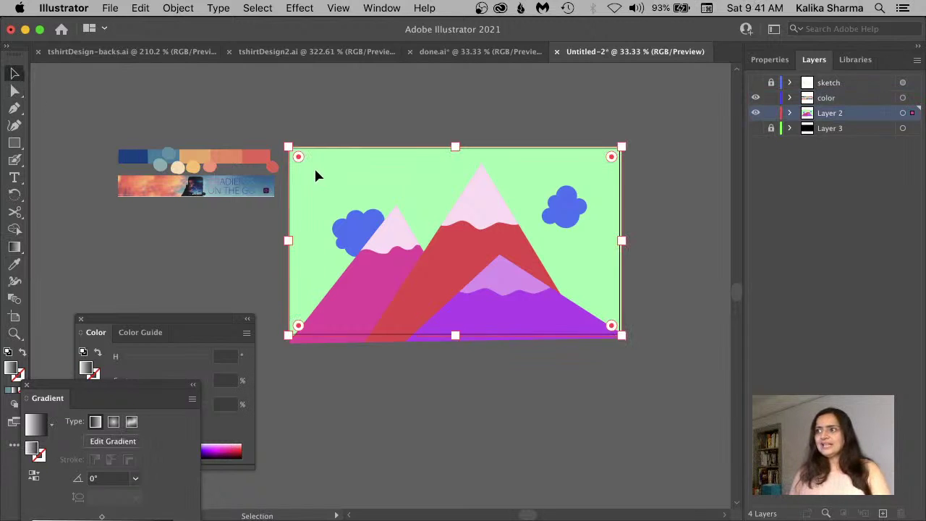
{"action": "left_click", "coordinate": [17, 392]}
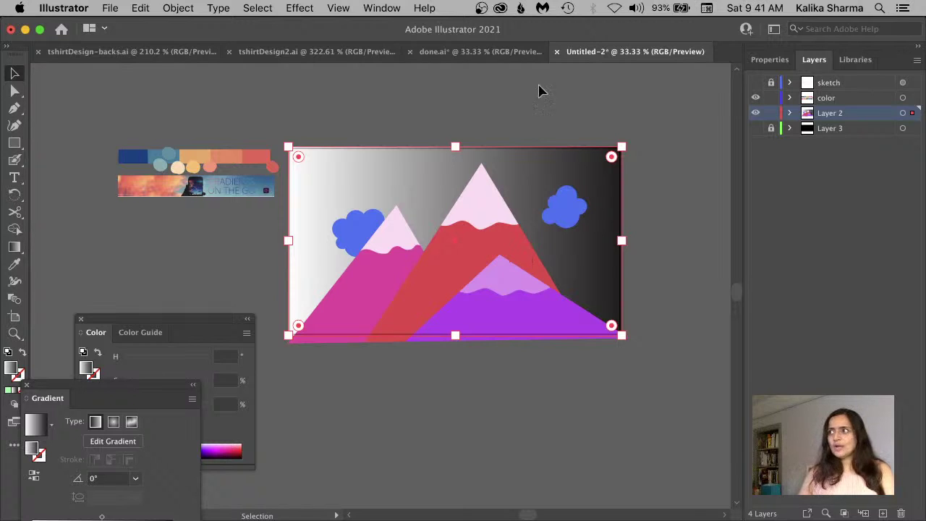
Check the sky's gradient direction in done.ai, and set the background rectangle's gradient angle to 90° in Untitled-2
{"action": "left_click", "coordinate": [432, 52]}
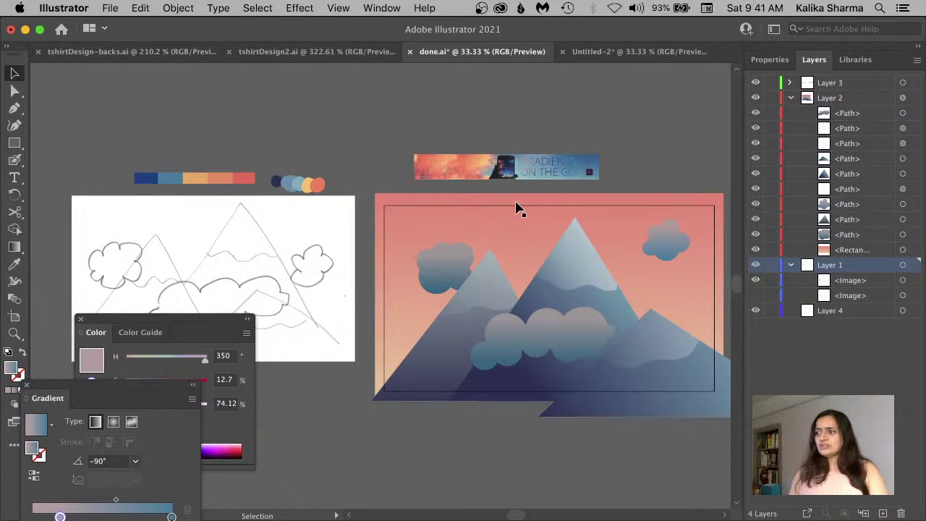
{"action": "left_click", "coordinate": [608, 53]}
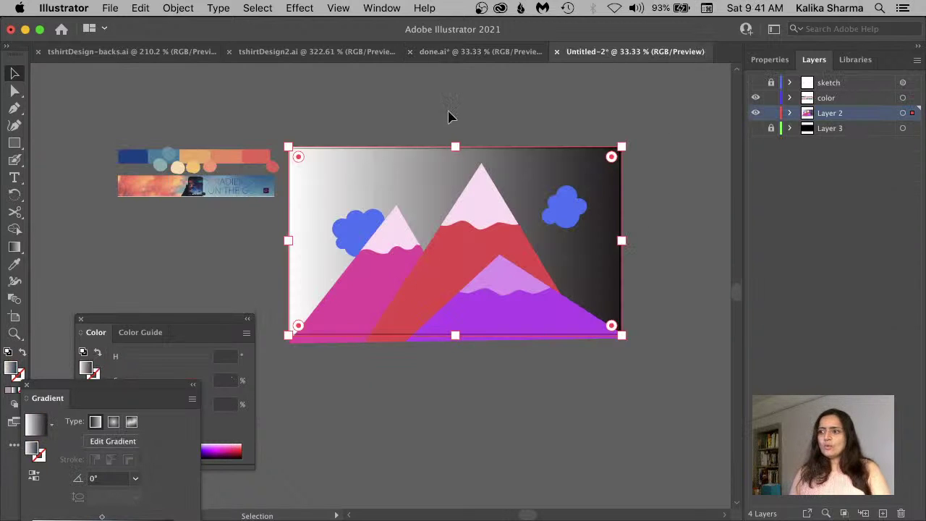
{"action": "left_click_drag", "start_coordinate": [118, 385], "coordinate": [146, 255]}
{"action": "left_click", "coordinate": [163, 345]}
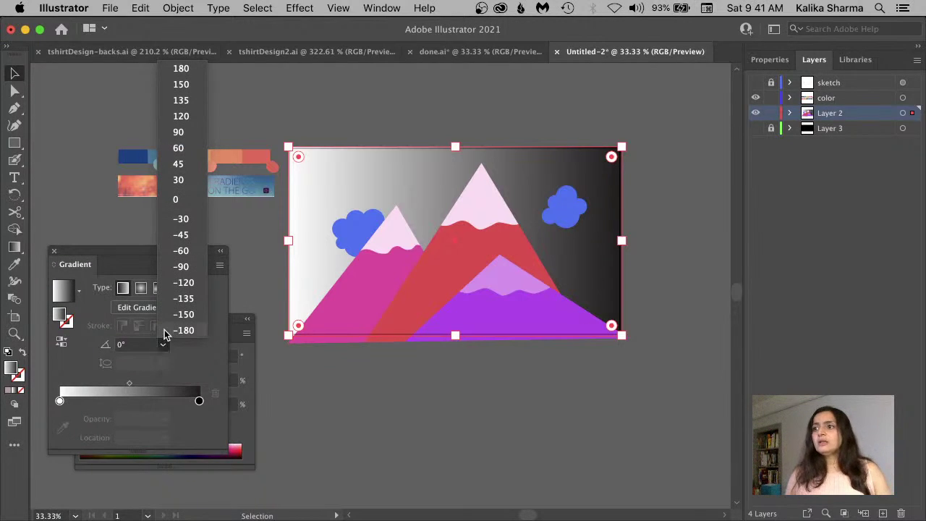
{"action": "left_click", "coordinate": [190, 131]}
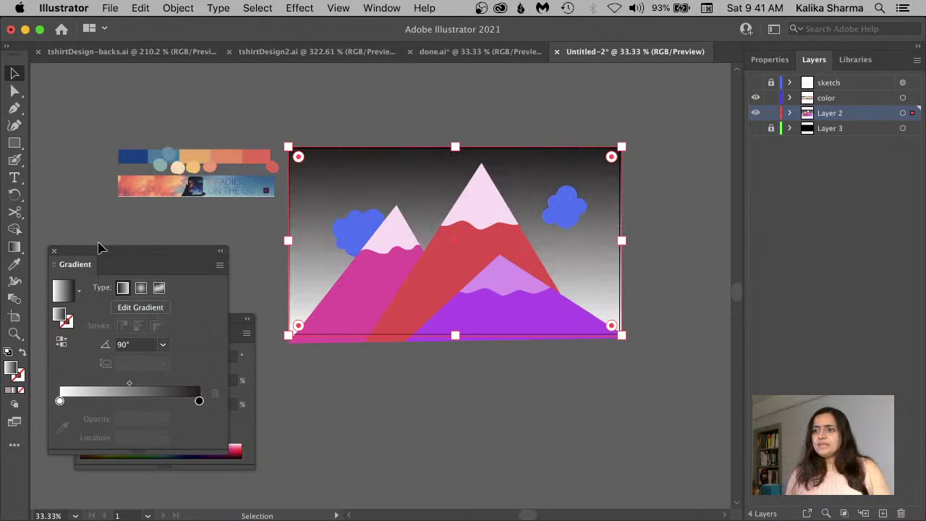
Recolor the background gradient's black stop with the red (e96e62) sampled from the palette's red blob
{"action": "left_click_drag", "start_coordinate": [104, 254], "coordinate": [304, 292]}
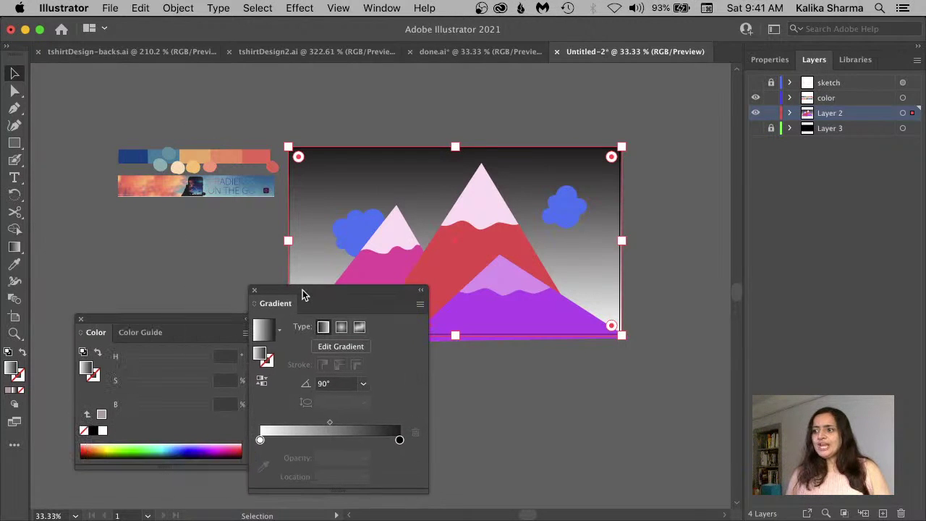
{"action": "left_click", "coordinate": [399, 440]}
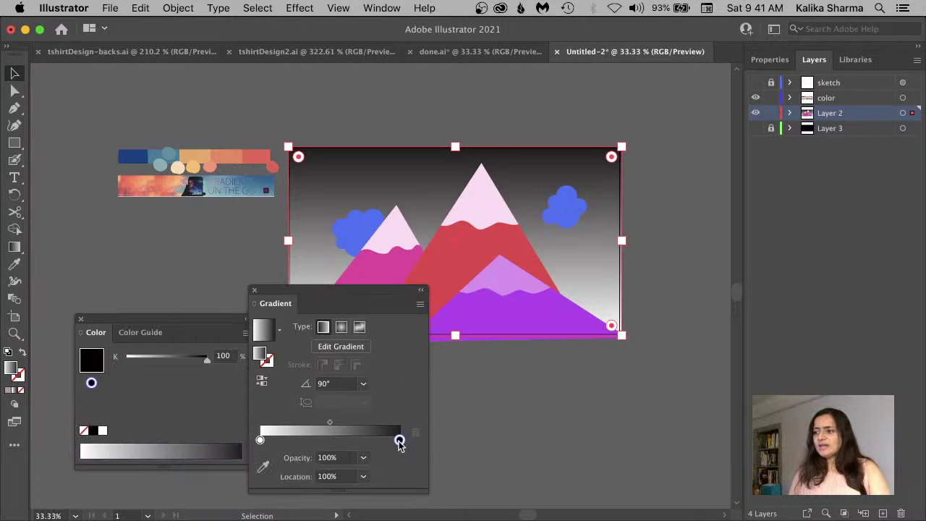
{"action": "left_click", "coordinate": [264, 469]}
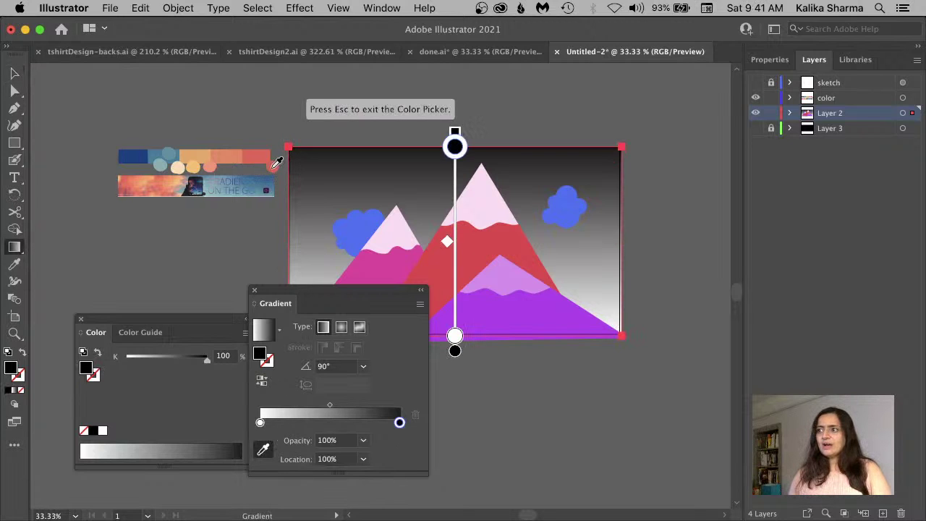
{"action": "left_click", "coordinate": [275, 164]}
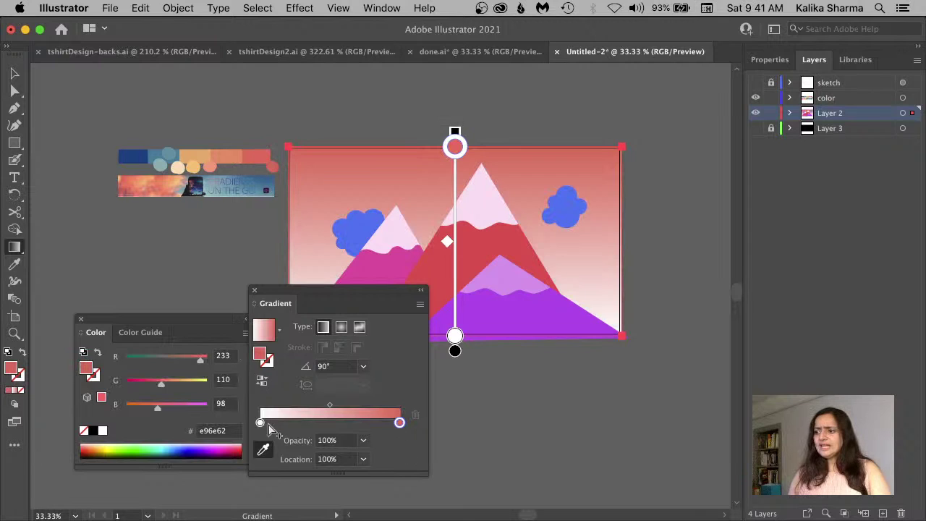
Recolor the background gradient's white stop with the coral (fe9d83) sampled from the palette's coral blob
{"action": "left_click", "coordinate": [260, 423]}
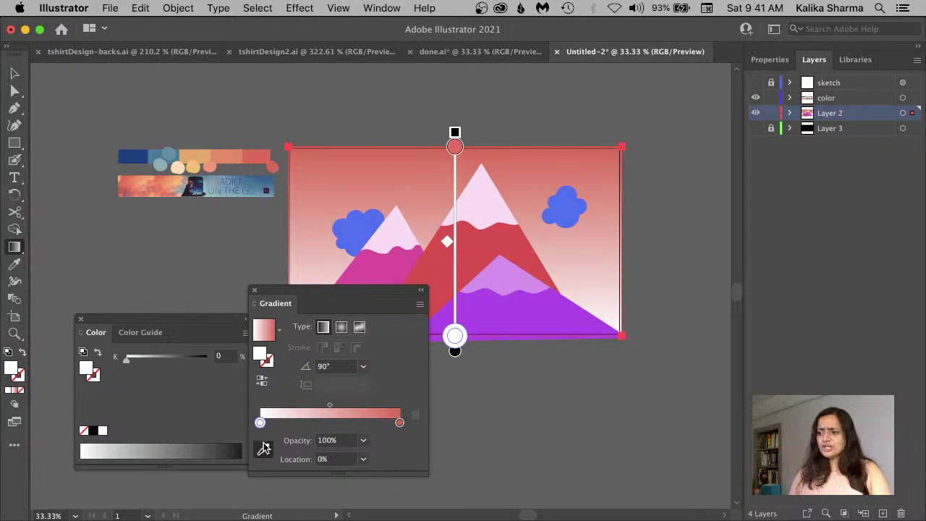
{"action": "left_click", "coordinate": [264, 451]}
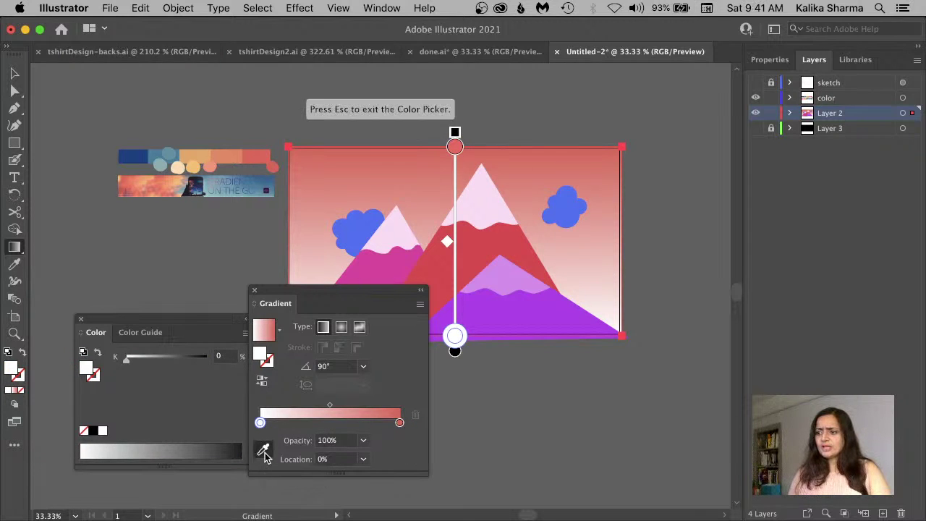
{"action": "left_click", "coordinate": [213, 160]}
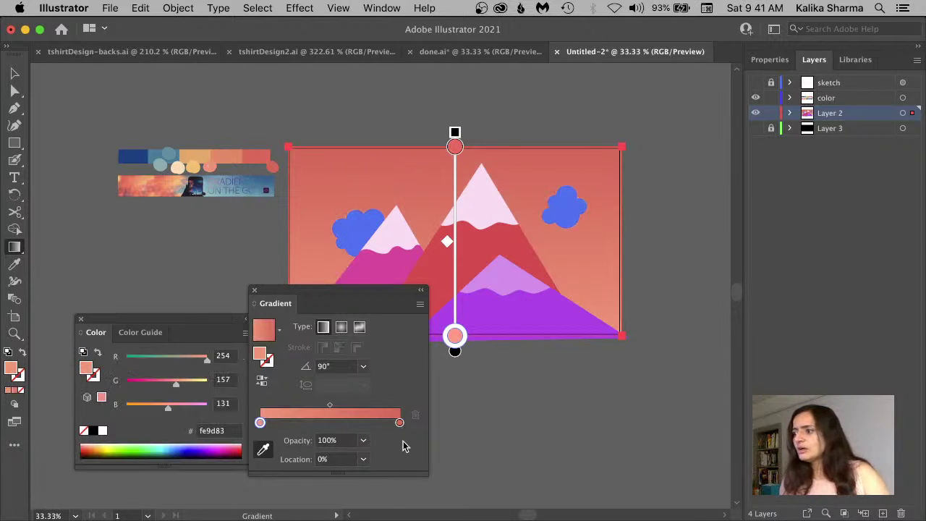
Try the palette's yellow (fec57d) on the gradient's lower stop, and resample the coral blob to restore it
{"action": "left_click", "coordinate": [263, 449]}
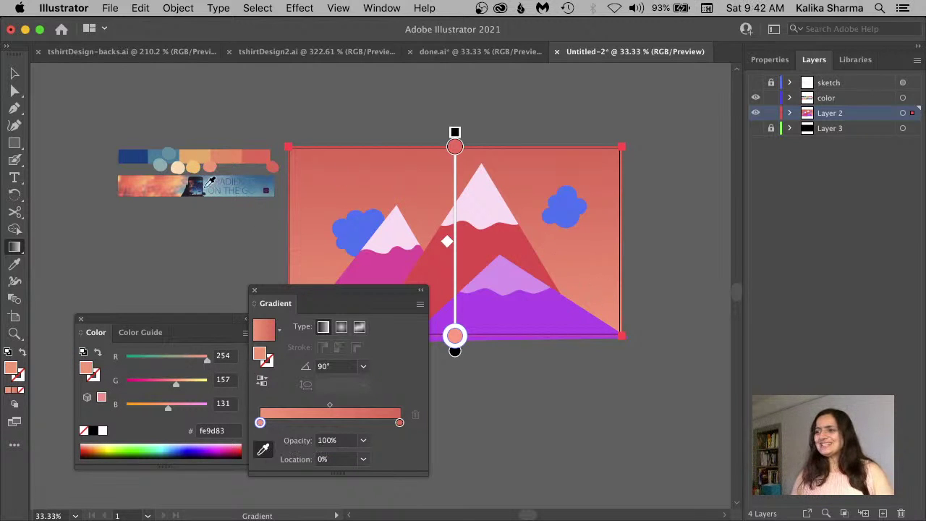
{"action": "left_click", "coordinate": [196, 164]}
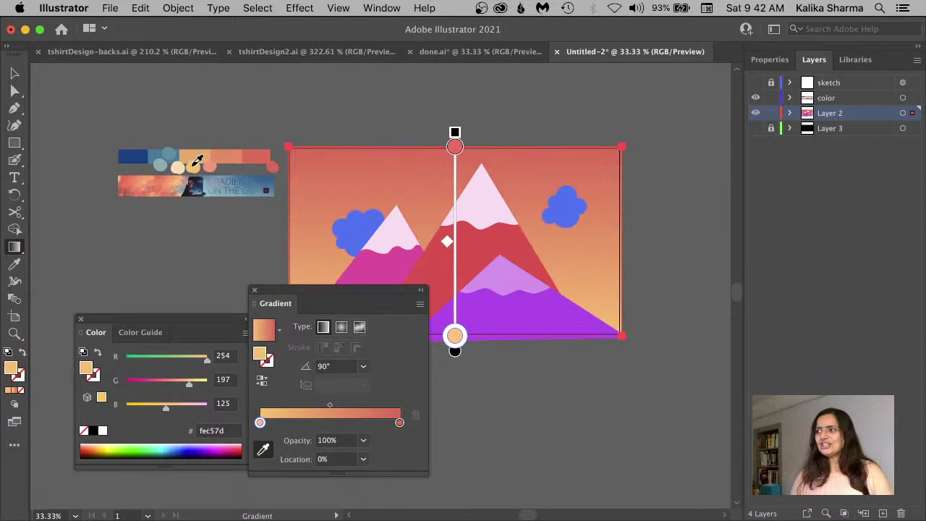
{"action": "left_click", "coordinate": [211, 168]}
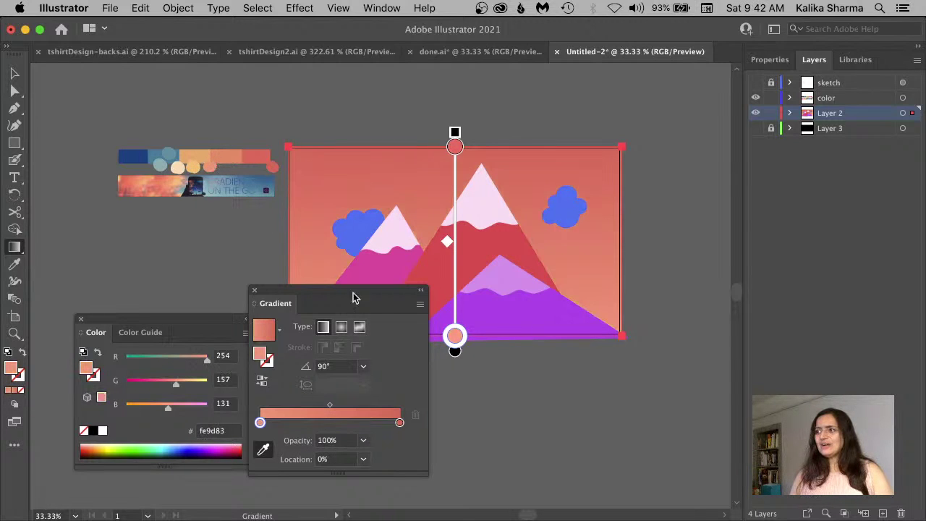
Switch the color sliders to HSB and lower the coral gradient stop's saturation to about 27%
{"action": "mouse_move", "coordinate": [329, 302]}
{"action": "left_mouse_down"}
{"action": "mouse_move", "coordinate": [492, 340]}
{"action": "mouse_move", "coordinate": [629, 319]}
{"action": "left_mouse_up"}
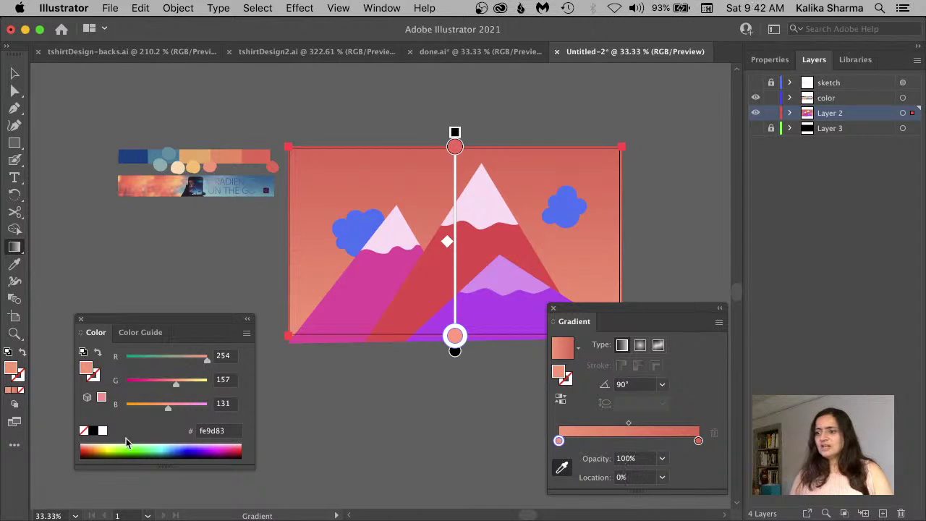
{"action": "left_click_drag", "start_coordinate": [121, 319], "coordinate": [127, 298]}
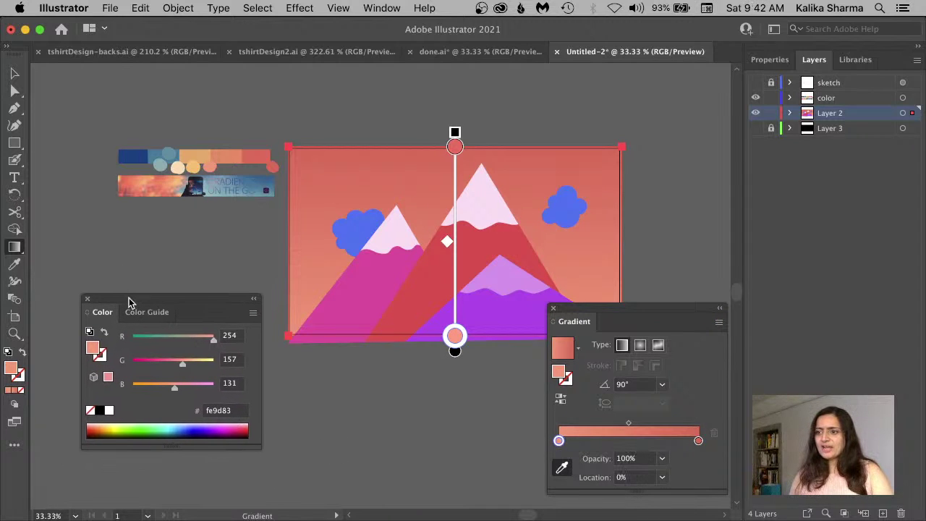
{"action": "left_click", "coordinate": [253, 315]}
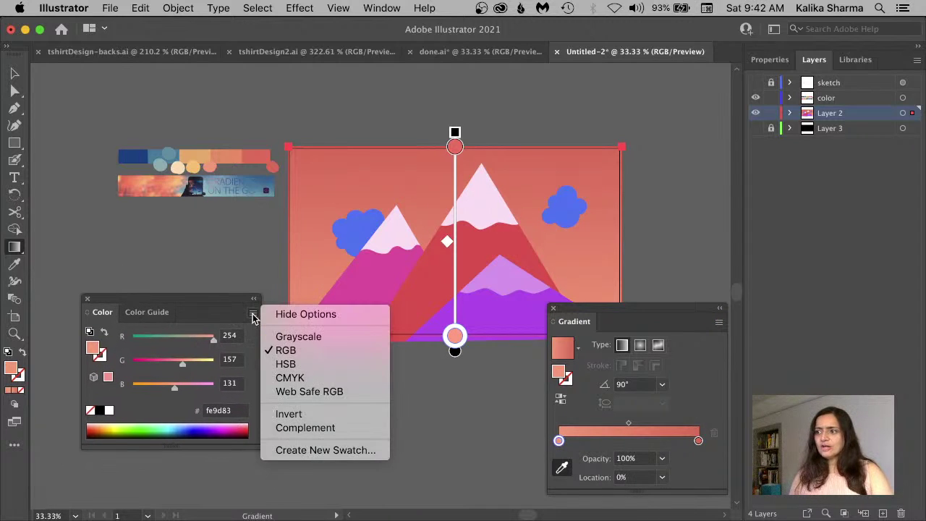
{"action": "left_click", "coordinate": [288, 364]}
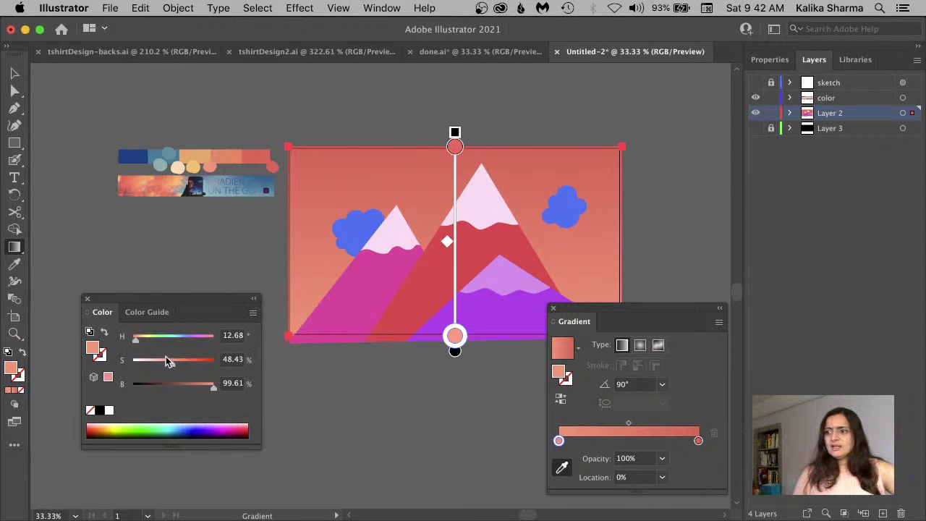
{"action": "left_click_drag", "start_coordinate": [172, 364], "coordinate": [155, 364]}
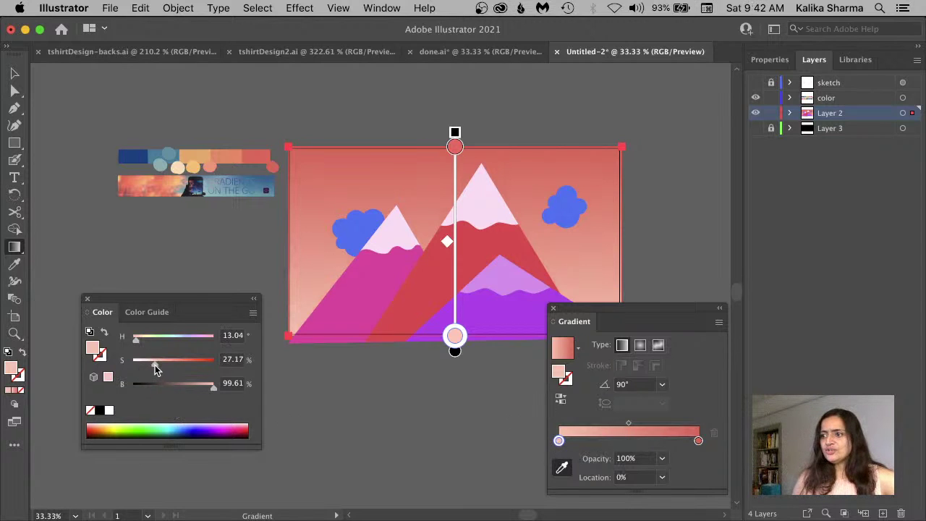
Soften the sky gradient's lower stop to cream (hue 29.43°, saturation 20.87%) and shift the red stop to about 95% with a lower midpoint
{"action": "left_click_drag", "start_coordinate": [154, 364], "coordinate": [141, 345]}
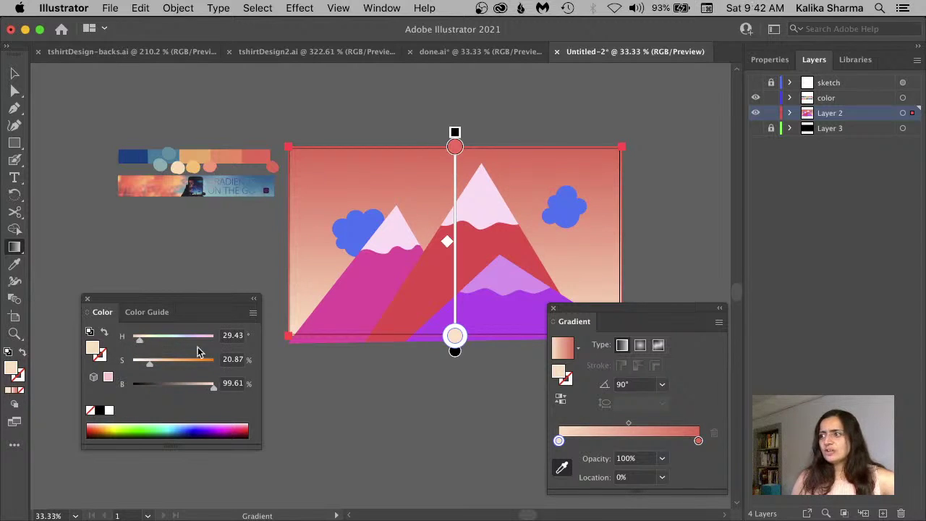
{"action": "left_click", "coordinate": [453, 152]}
{"action": "mouse_move", "coordinate": [453, 156]}
{"action": "left_mouse_down"}
{"action": "mouse_move", "coordinate": [452, 186]}
{"action": "mouse_move", "coordinate": [454, 156]}
{"action": "left_mouse_up"}
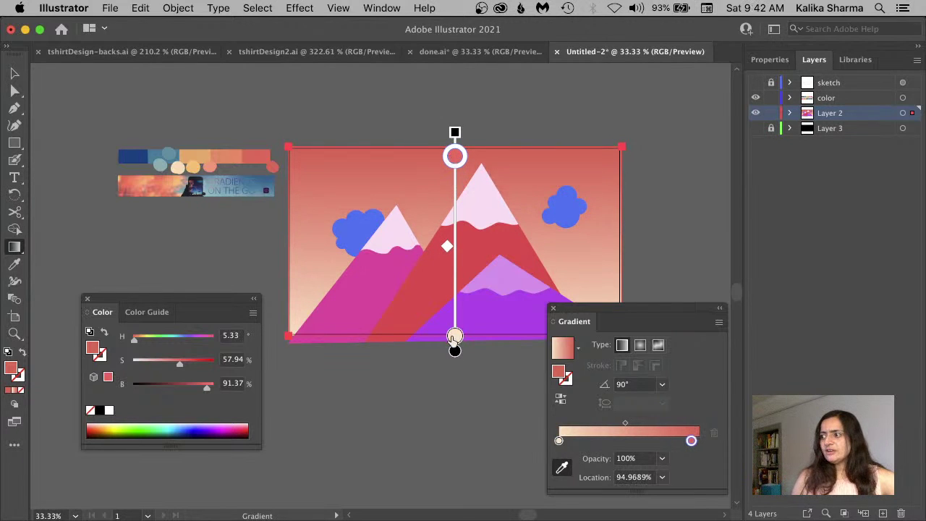
{"action": "mouse_move", "coordinate": [454, 334]}
{"action": "left_mouse_down"}
{"action": "mouse_move", "coordinate": [454, 310]}
{"action": "mouse_move", "coordinate": [454, 335]}
{"action": "left_mouse_up"}
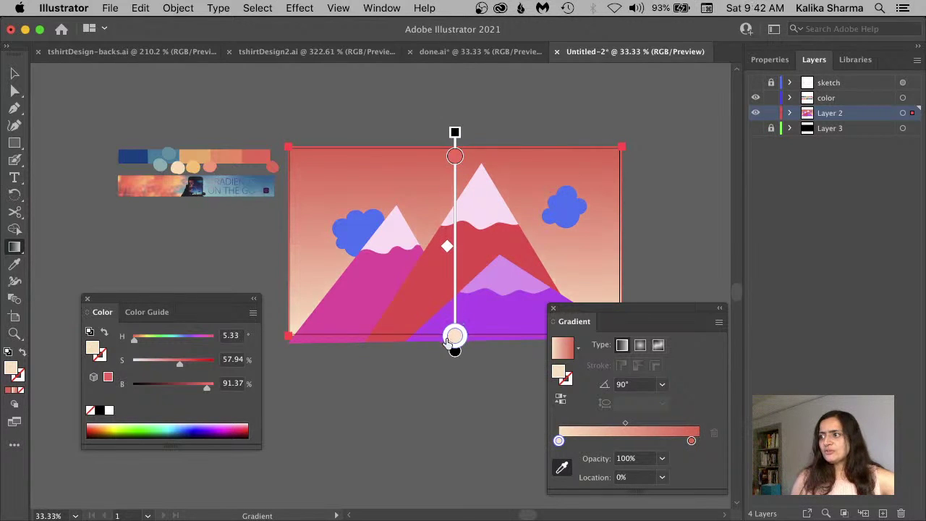
{"action": "left_click_drag", "start_coordinate": [447, 246], "coordinate": [444, 265]}
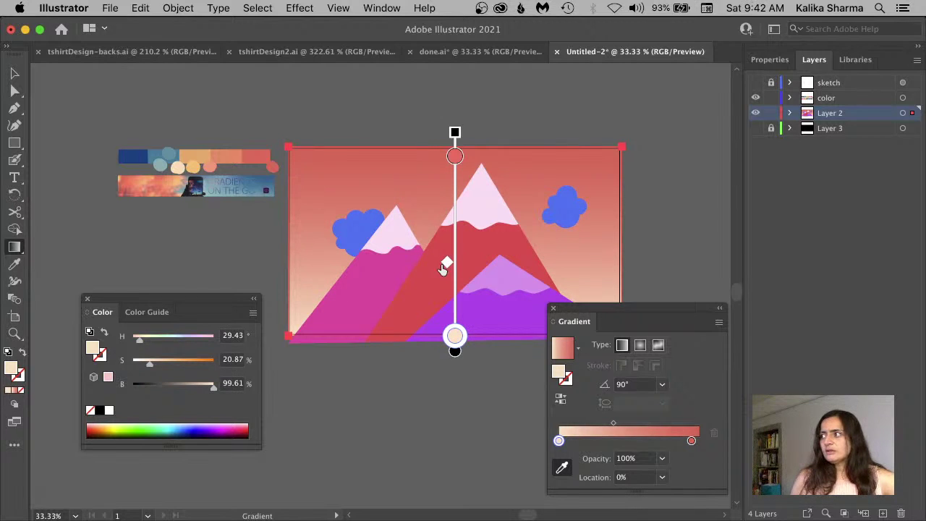
Compare the sky with the done.ai reference and recolor the gradient's upper red stop with the coral sampled from the palette blob
{"action": "left_click", "coordinate": [474, 55]}
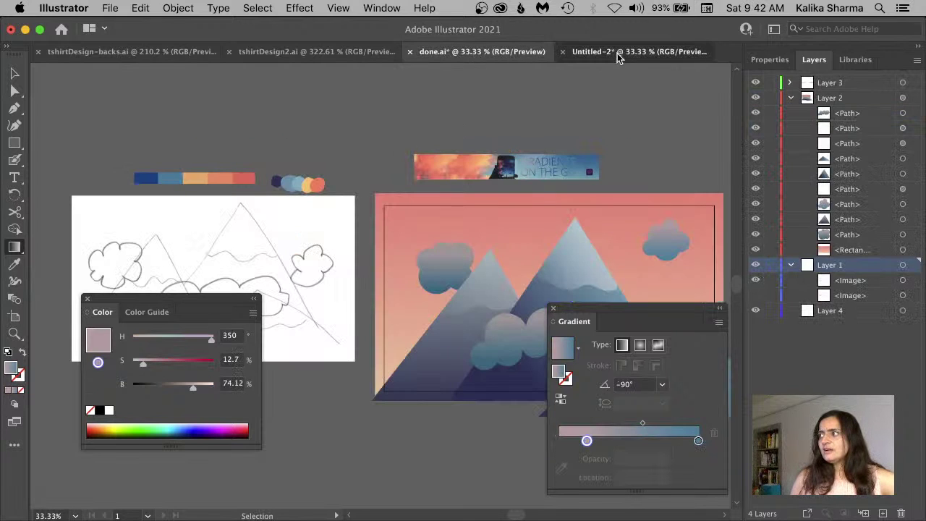
{"action": "left_click", "coordinate": [616, 56]}
{"action": "left_click", "coordinate": [454, 158]}
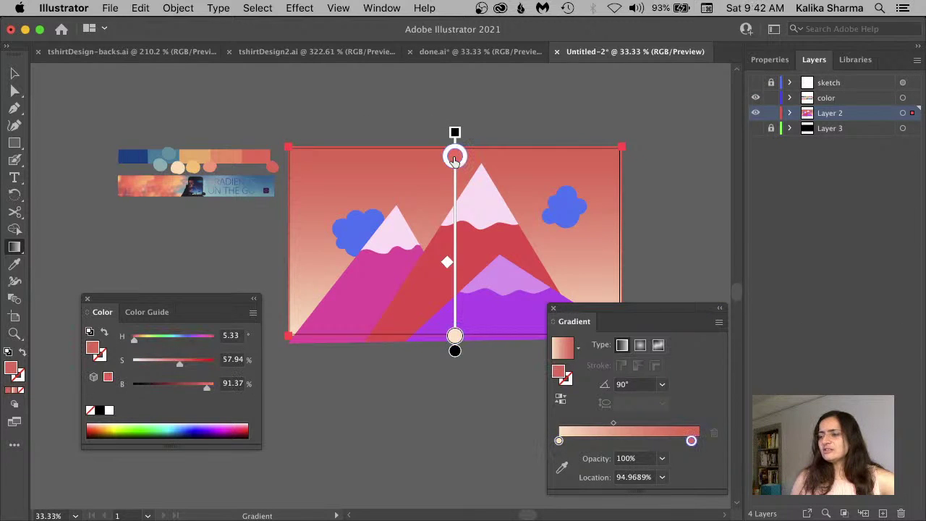
{"action": "left_click", "coordinate": [561, 468]}
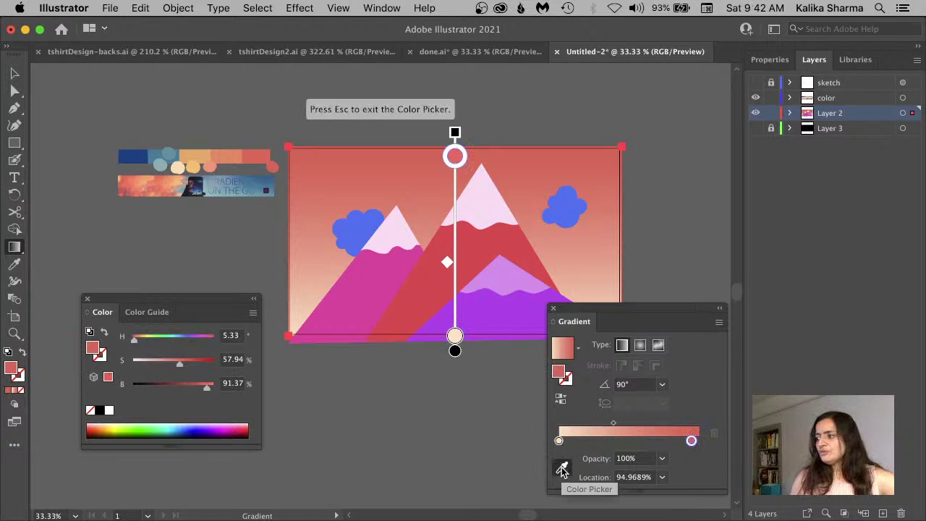
{"action": "left_click", "coordinate": [211, 163]}
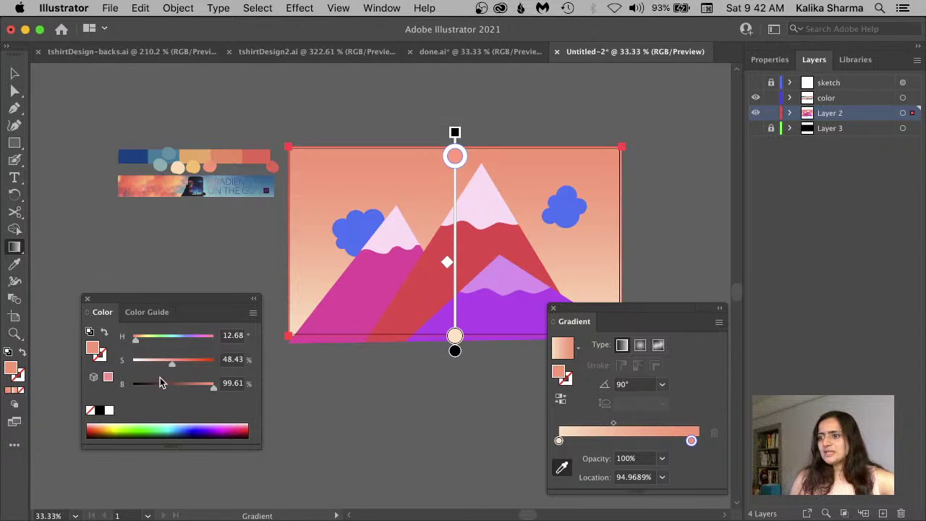
Adjust the sky gradient's upper coral stop to about hue 6°, saturation 49% and brightness 95%, using done.ai as the reference
{"action": "left_click_drag", "start_coordinate": [173, 369], "coordinate": [210, 388]}
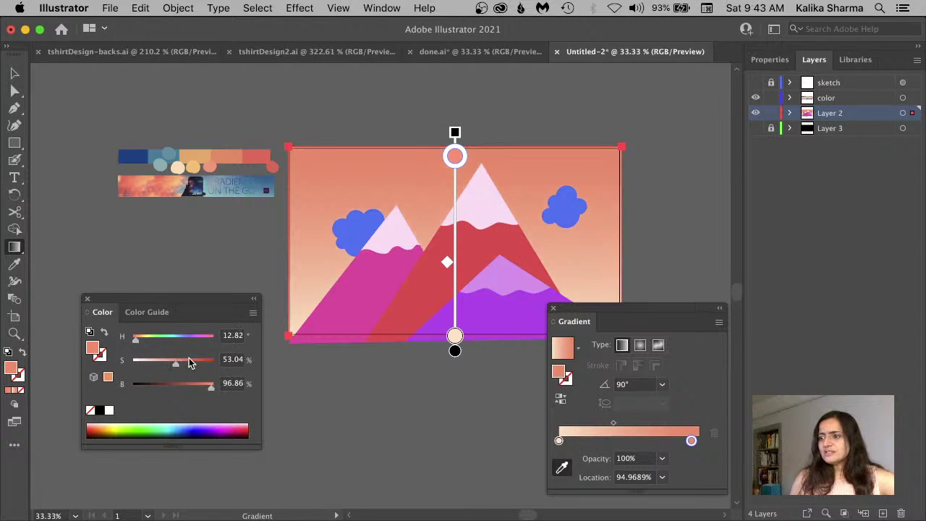
{"action": "left_click_drag", "start_coordinate": [210, 387], "coordinate": [208, 387]}
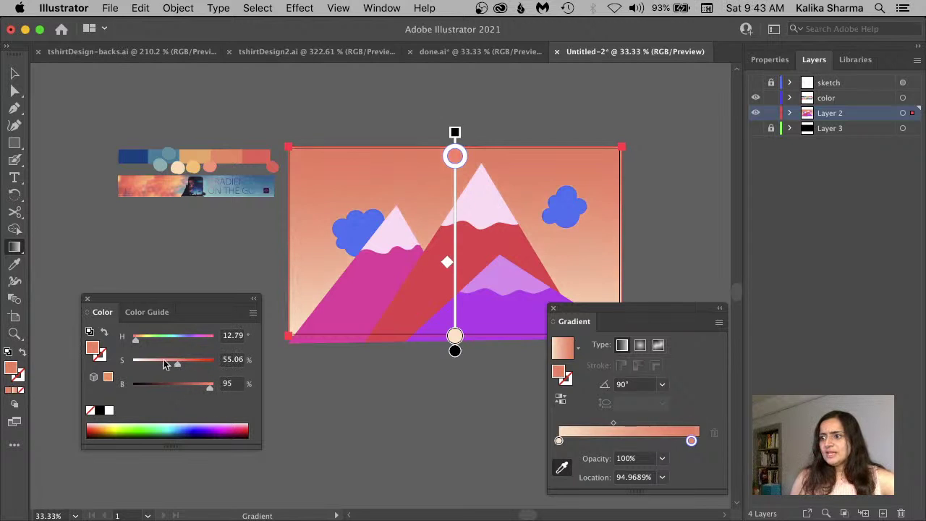
{"action": "left_click_drag", "start_coordinate": [137, 345], "coordinate": [133, 345]}
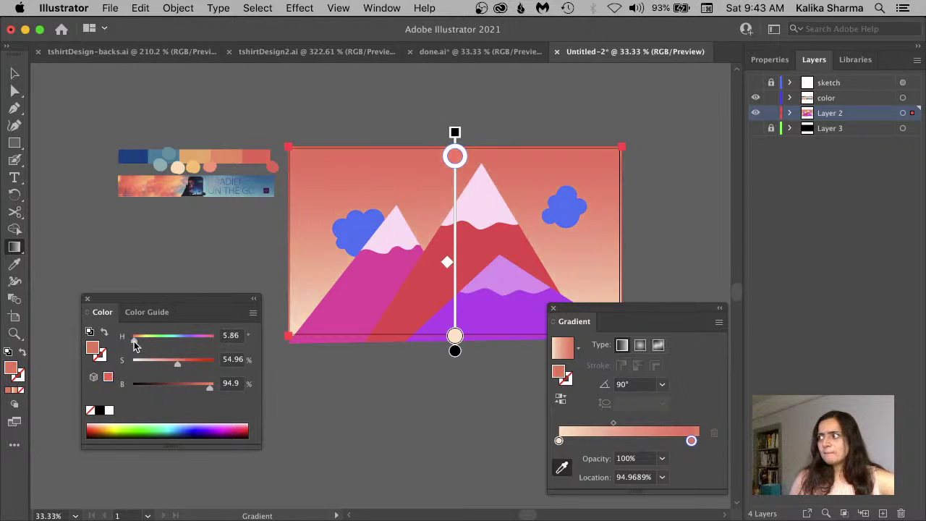
{"action": "left_click", "coordinate": [436, 55]}
{"action": "left_click", "coordinate": [612, 55]}
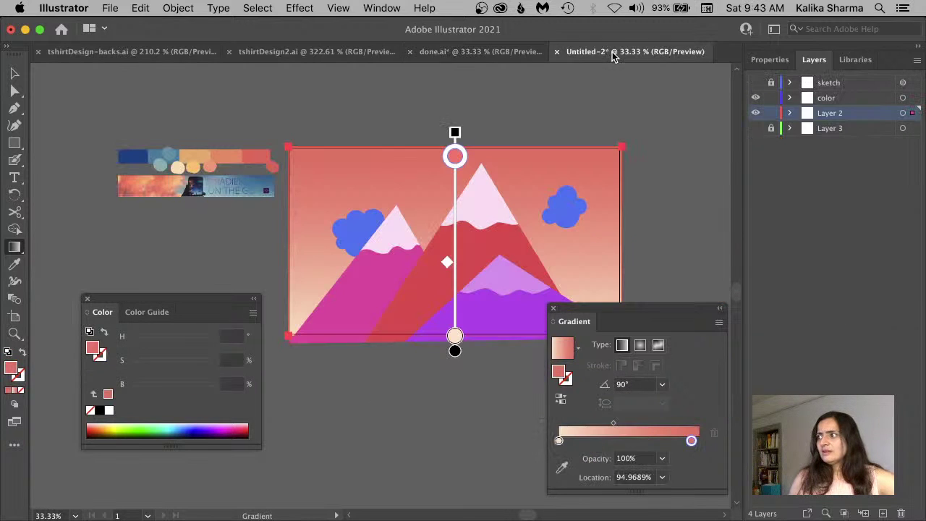
{"action": "left_click_drag", "start_coordinate": [177, 368], "coordinate": [172, 370]}
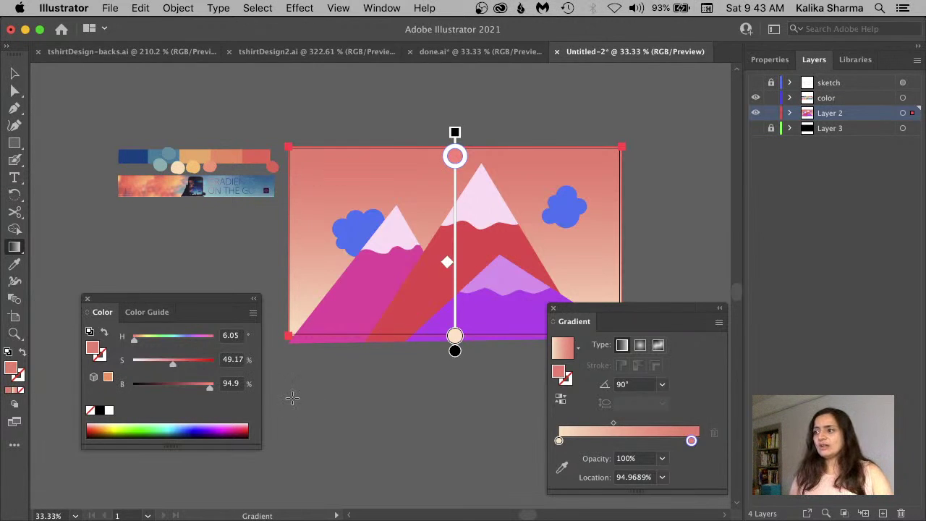
Lock the background rectangle inside Layer 2
{"action": "left_click", "coordinate": [789, 113]}
{"action": "left_click", "coordinate": [851, 311]}
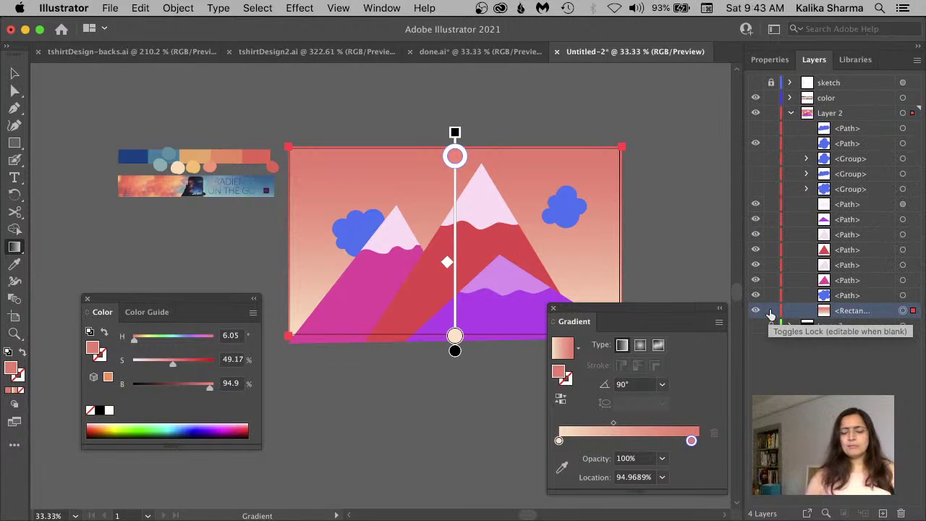
{"action": "left_click", "coordinate": [770, 311]}
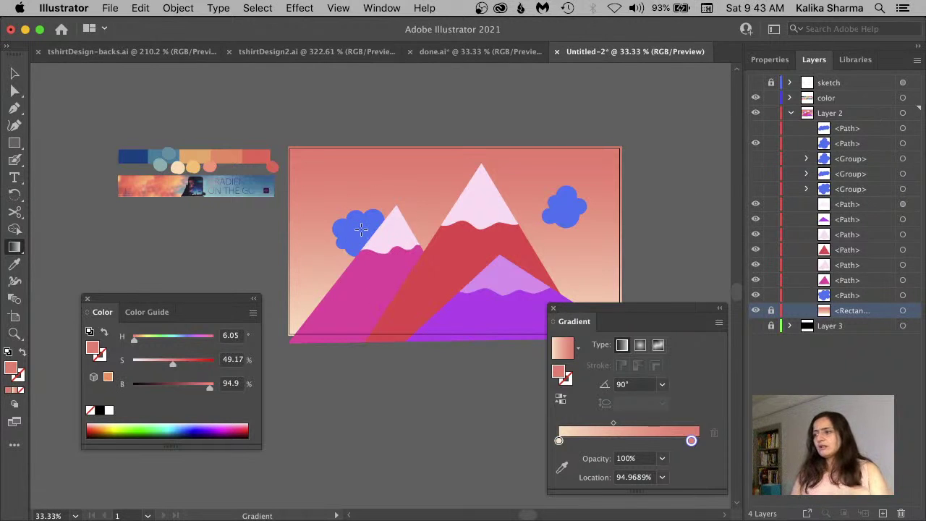
Check the mountains in the done.ai reference and give the central red mountain a gradient fill in Untitled-2
{"action": "left_click", "coordinate": [464, 52]}
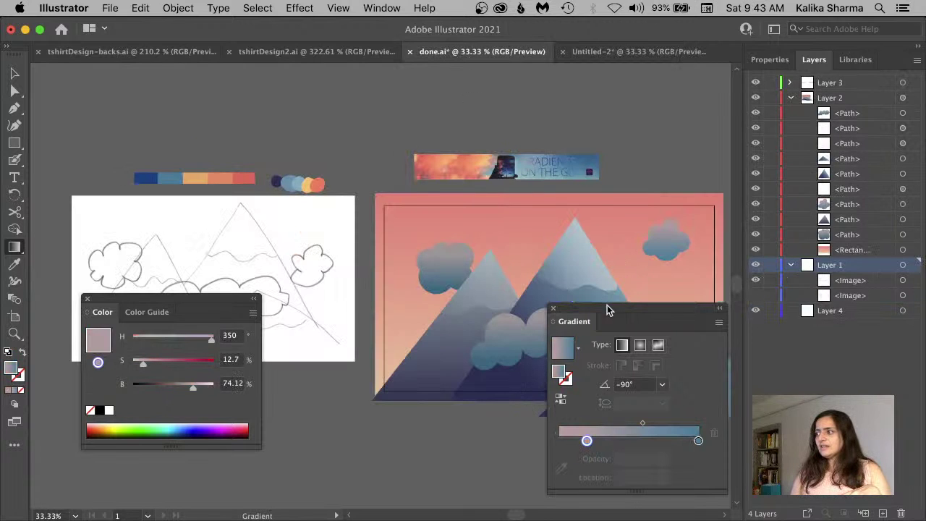
{"action": "left_click_drag", "start_coordinate": [607, 309], "coordinate": [734, 315]}
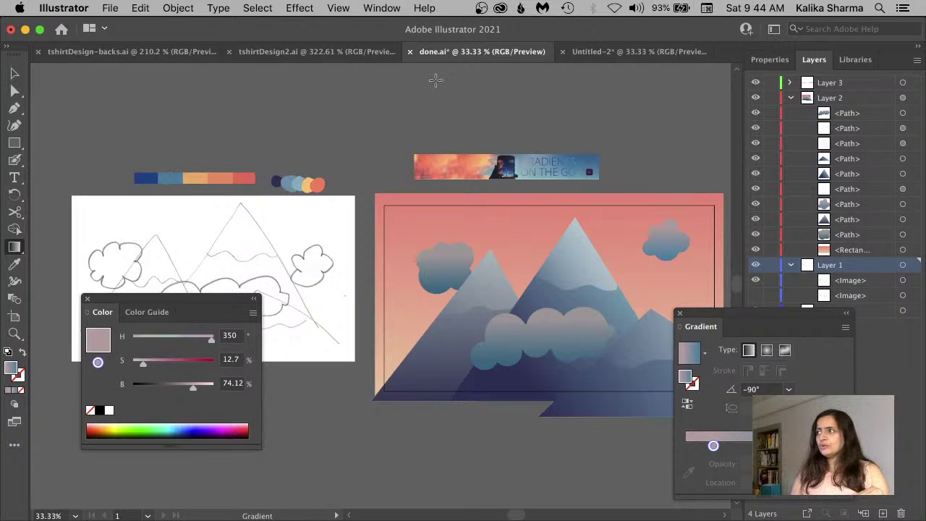
{"action": "left_click", "coordinate": [593, 56]}
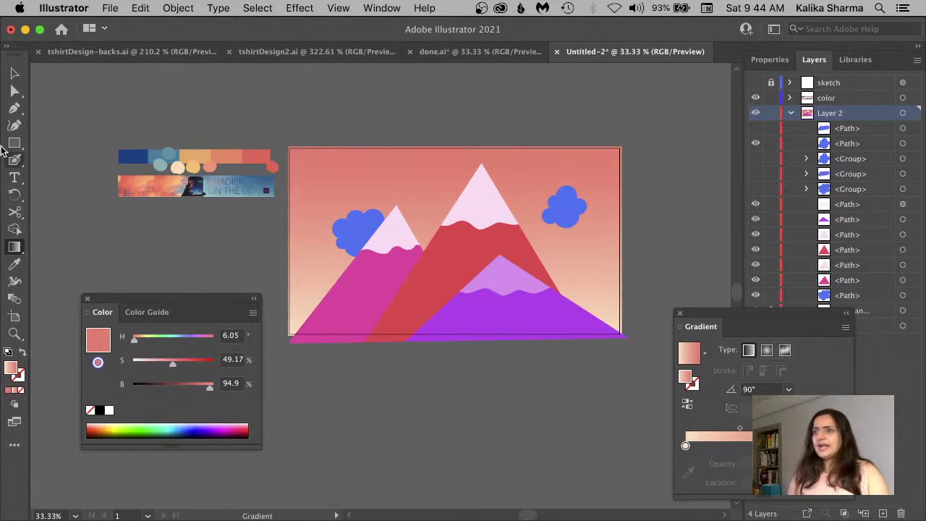
{"action": "left_click", "coordinate": [14, 73]}
{"action": "left_click", "coordinate": [417, 291]}
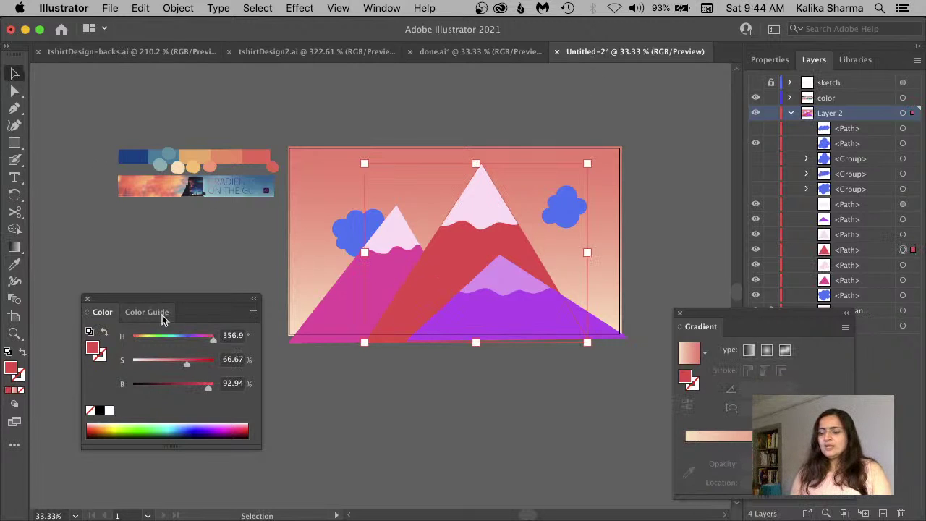
{"action": "left_click", "coordinate": [15, 392]}
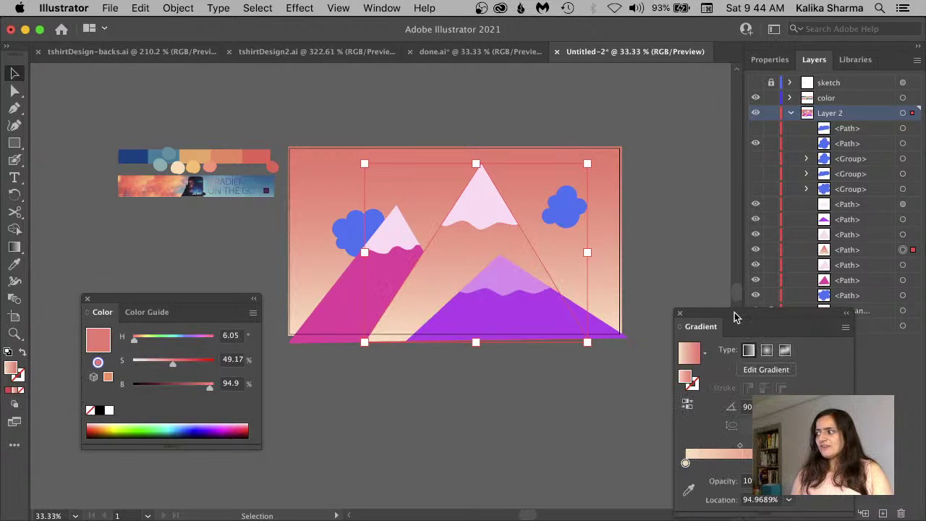
Move the central mountain gradient's coral stop to 100% and recolor it with the palette strip's medium blue
{"action": "left_click_drag", "start_coordinate": [734, 317], "coordinate": [465, 262]}
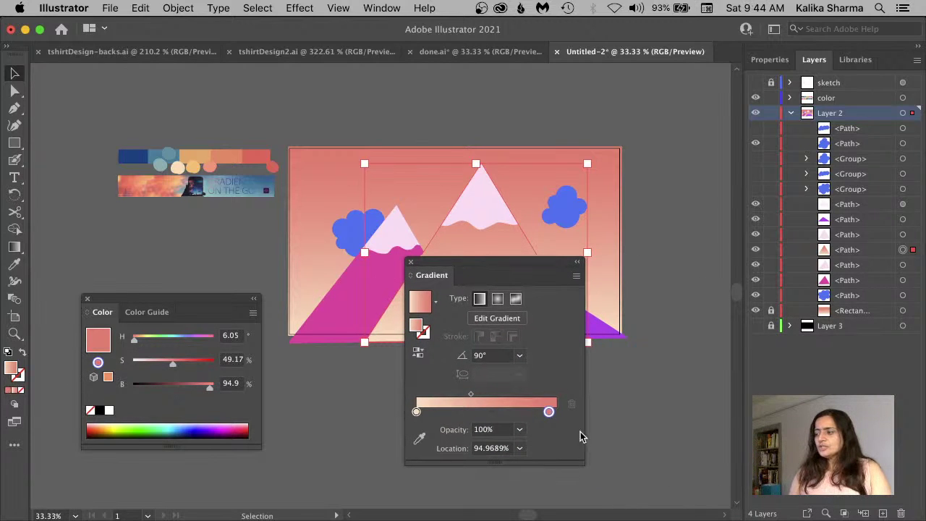
{"action": "left_click_drag", "start_coordinate": [549, 413], "coordinate": [557, 417]}
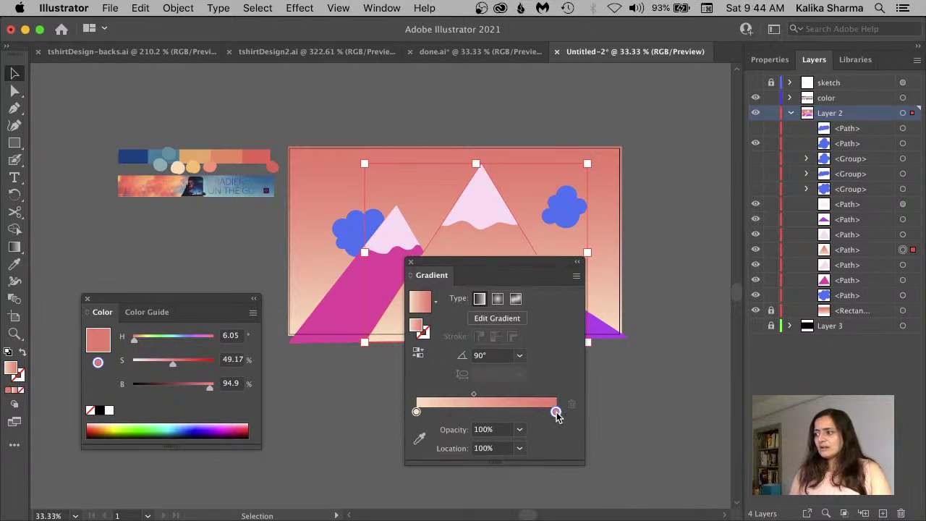
{"action": "double_click", "coordinate": [556, 413]}
{"action": "left_click", "coordinate": [420, 439]}
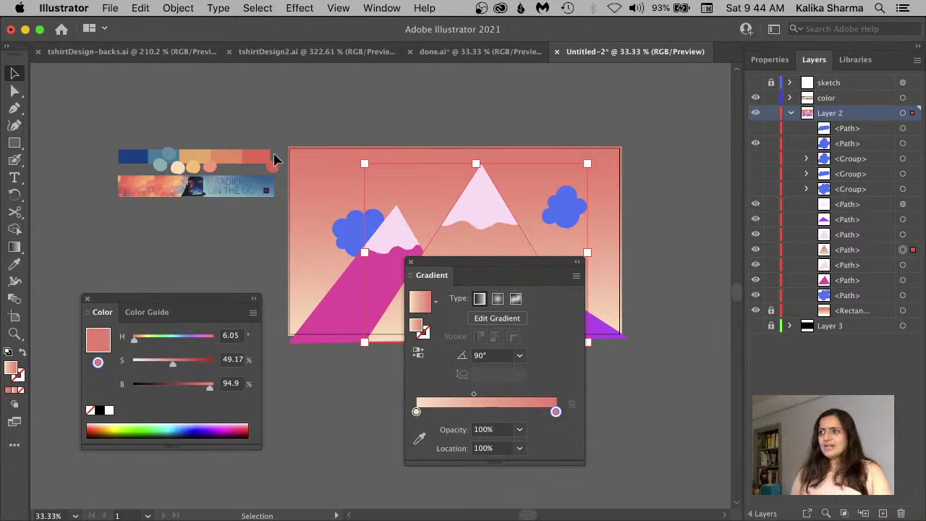
{"action": "left_click", "coordinate": [418, 438]}
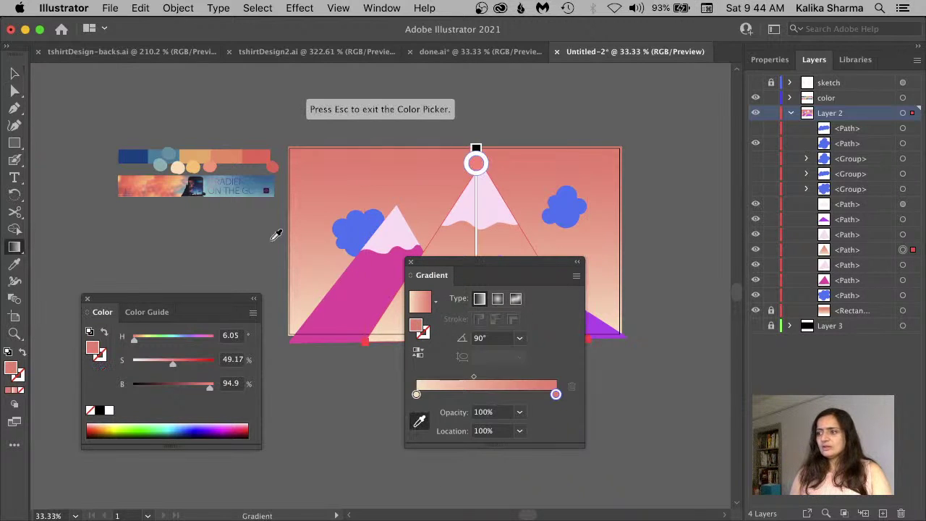
{"action": "left_click", "coordinate": [155, 153]}
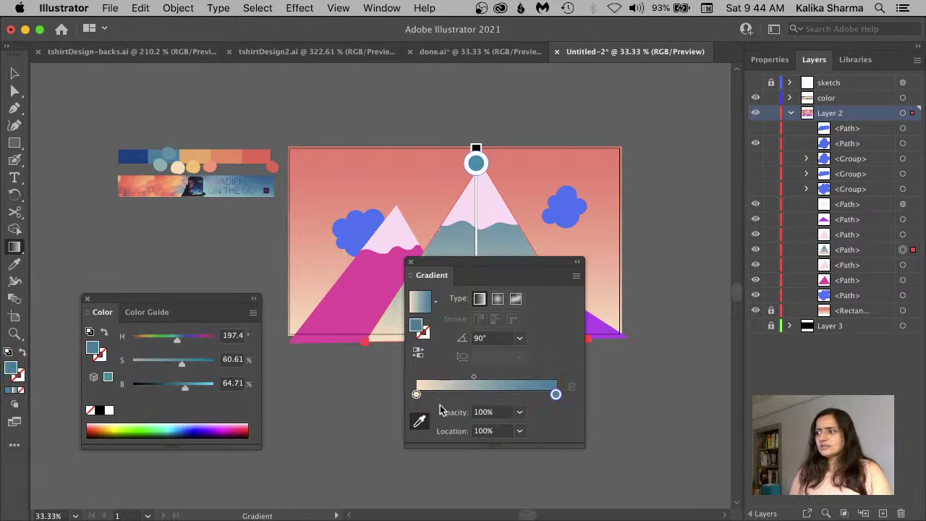
Recolor the central mountain gradient's cream stop with the palette strip's dark blue and compare the mountain with done.ai
{"action": "left_click", "coordinate": [416, 394]}
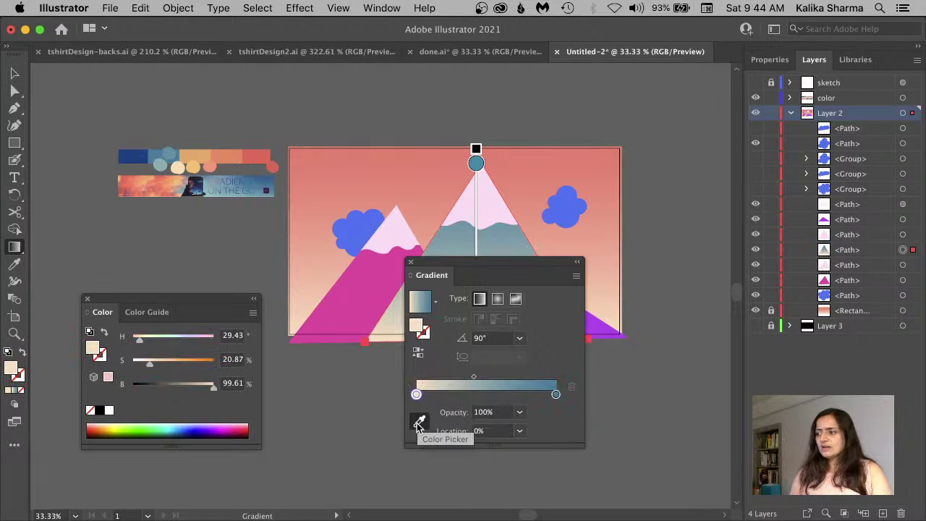
{"action": "left_click", "coordinate": [418, 422]}
{"action": "left_click", "coordinate": [137, 153]}
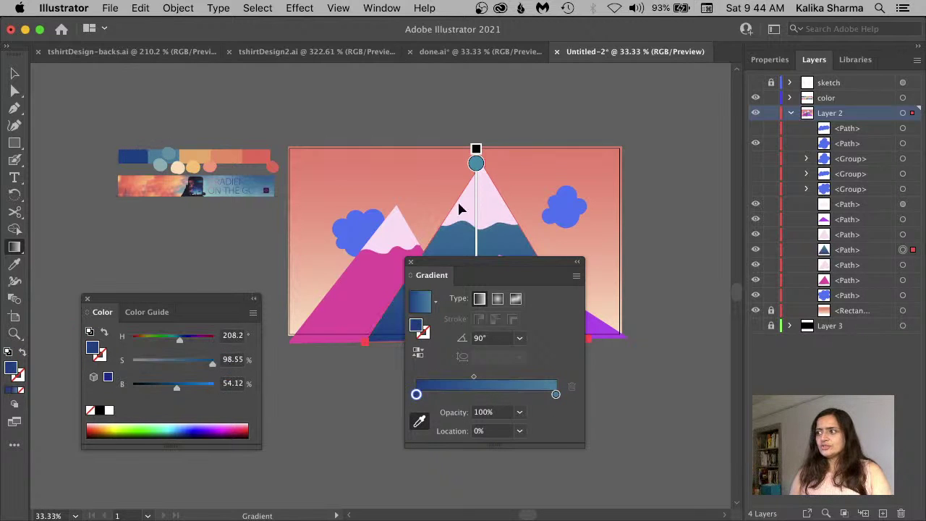
{"action": "left_click_drag", "start_coordinate": [455, 271], "coordinate": [631, 324]}
{"action": "left_click", "coordinate": [441, 56]}
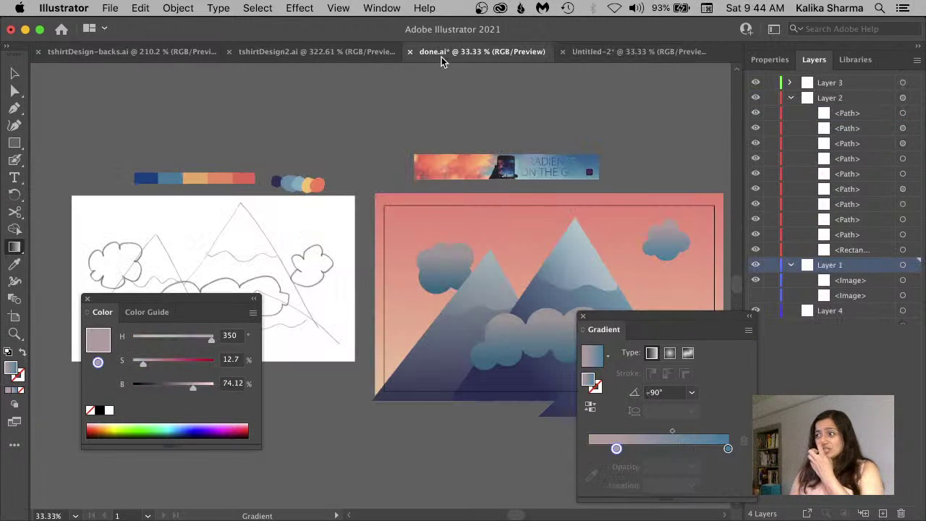
{"action": "left_click", "coordinate": [595, 55]}
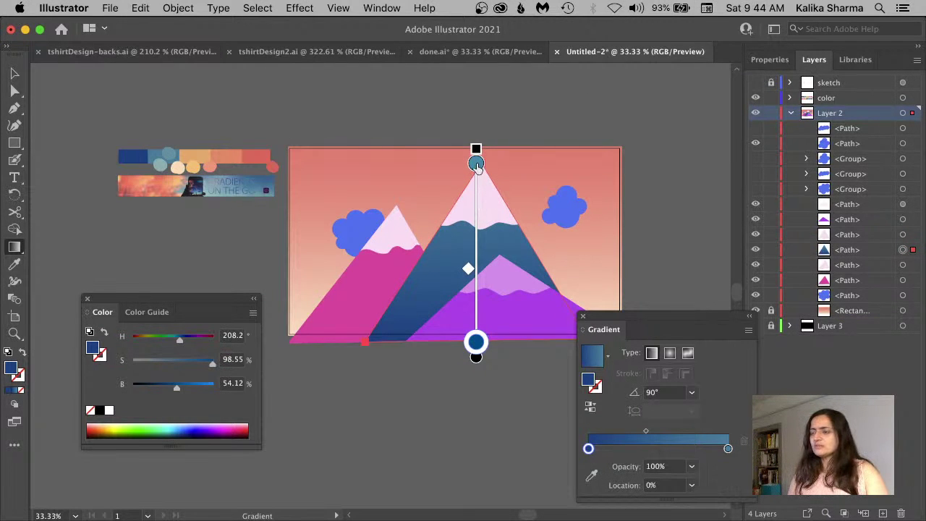
Study the central mountain's shading in done.ai and set the gradient angle of the matching mountain in Untitled-2 to 45°
{"action": "left_click", "coordinate": [728, 449]}
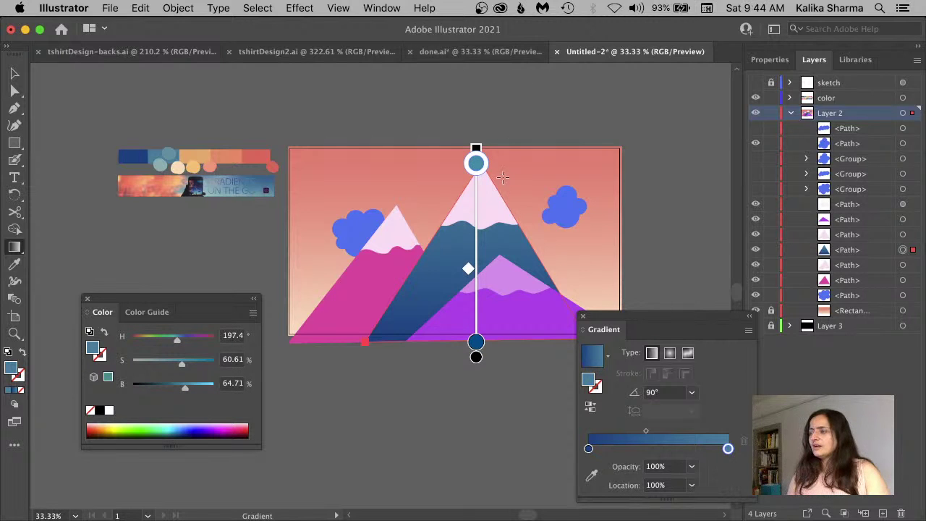
{"action": "left_click", "coordinate": [492, 57]}
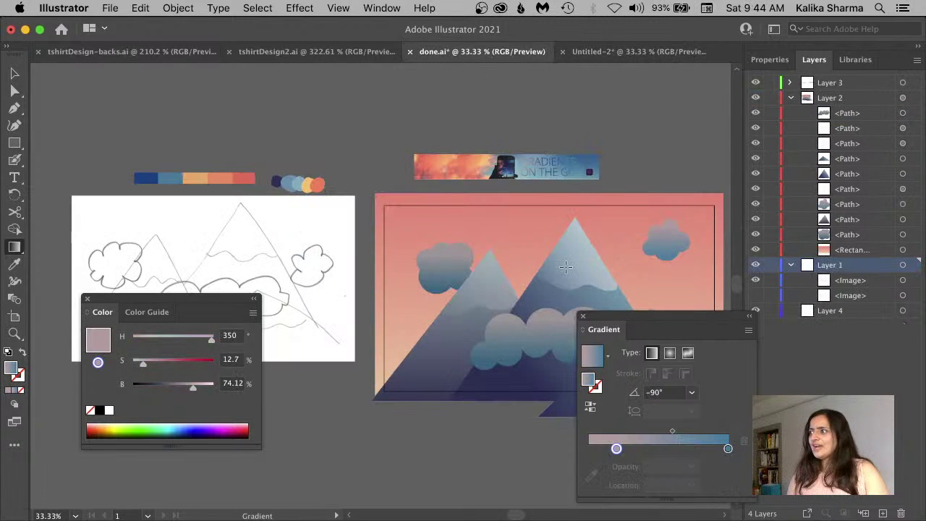
{"action": "left_click_drag", "start_coordinate": [642, 315], "coordinate": [474, 389]}
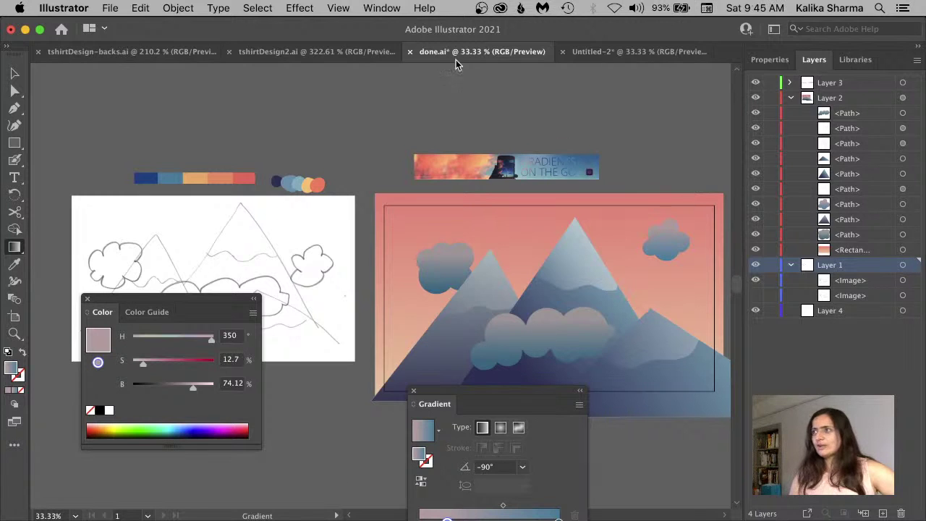
{"action": "left_click", "coordinate": [579, 52]}
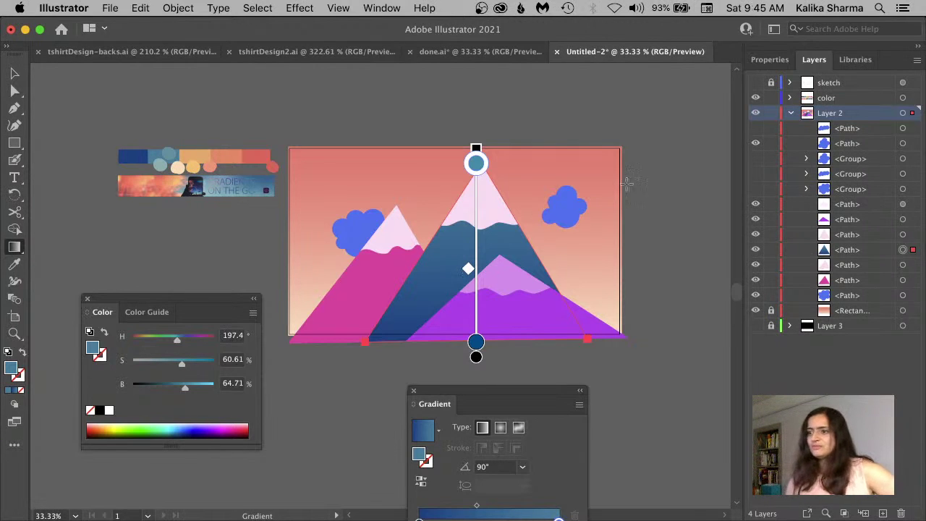
{"action": "left_click", "coordinate": [521, 467]}
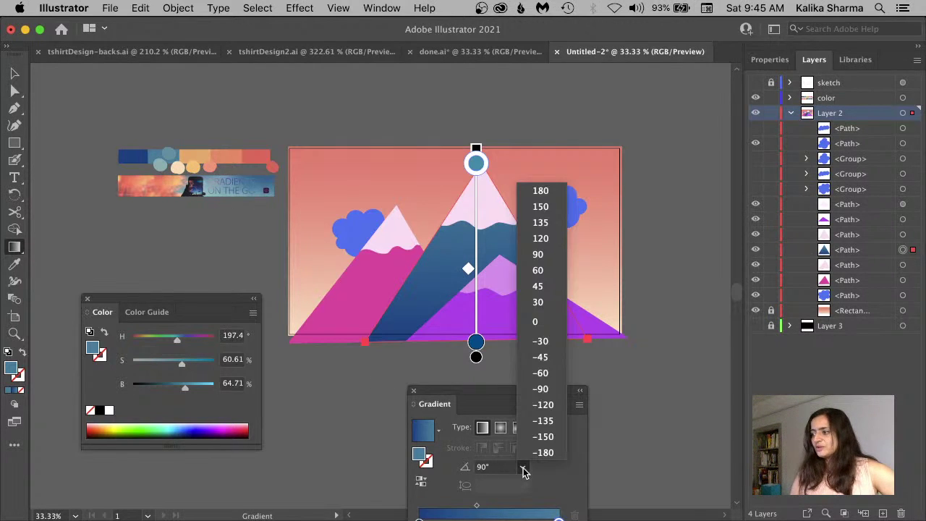
{"action": "left_click", "coordinate": [553, 289]}
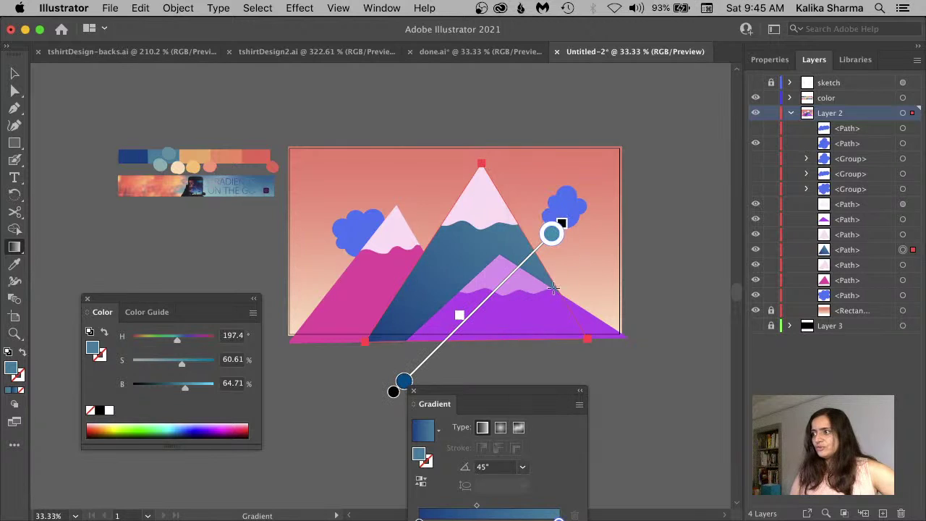
Check the central mountain in done.ai and darken its gradient's dark blue stop in Untitled-2 to about 95% saturation and 34% brightness
{"action": "left_click", "coordinate": [403, 381]}
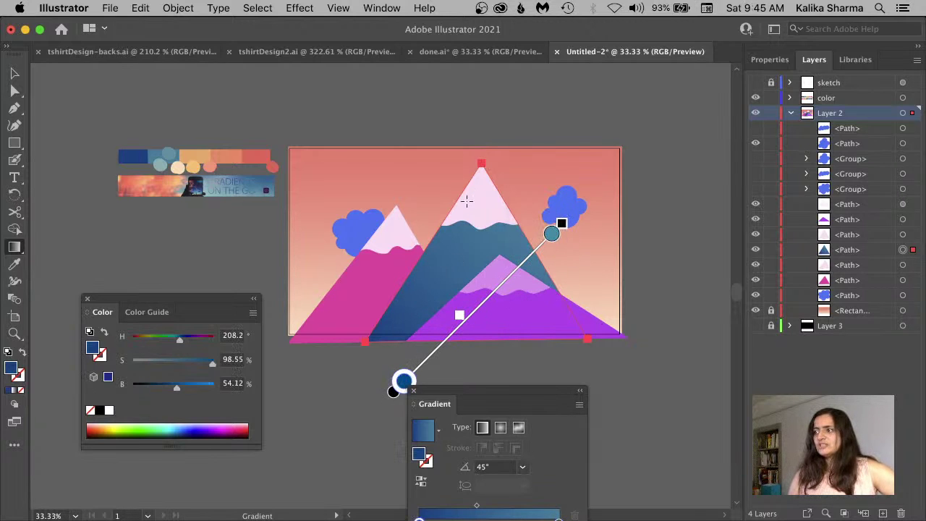
{"action": "left_click", "coordinate": [437, 53]}
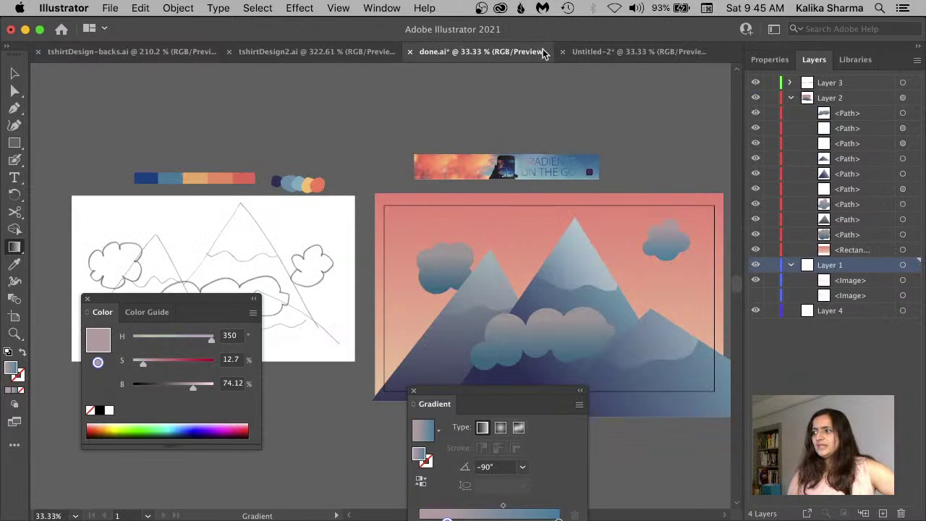
{"action": "left_click", "coordinate": [601, 54]}
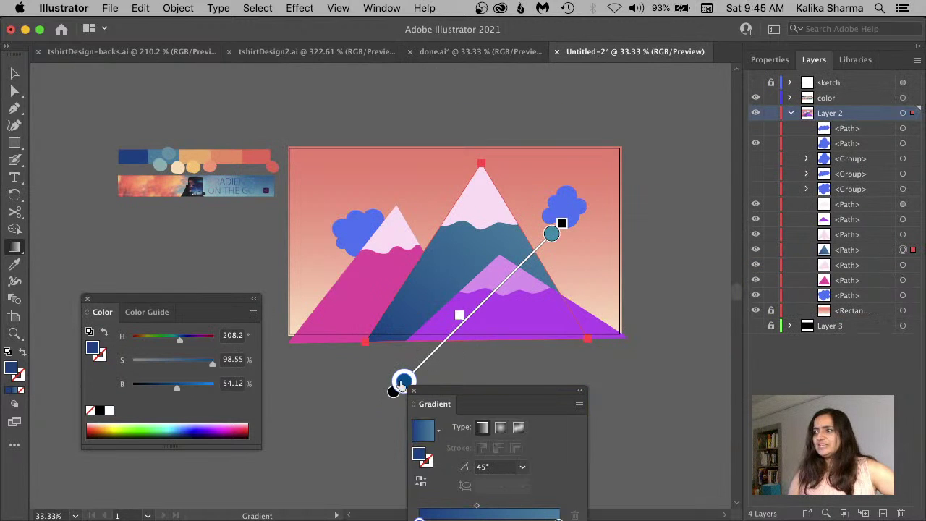
{"action": "left_click_drag", "start_coordinate": [453, 396], "coordinate": [465, 322]}
{"action": "left_click_drag", "start_coordinate": [176, 388], "coordinate": [169, 389]}
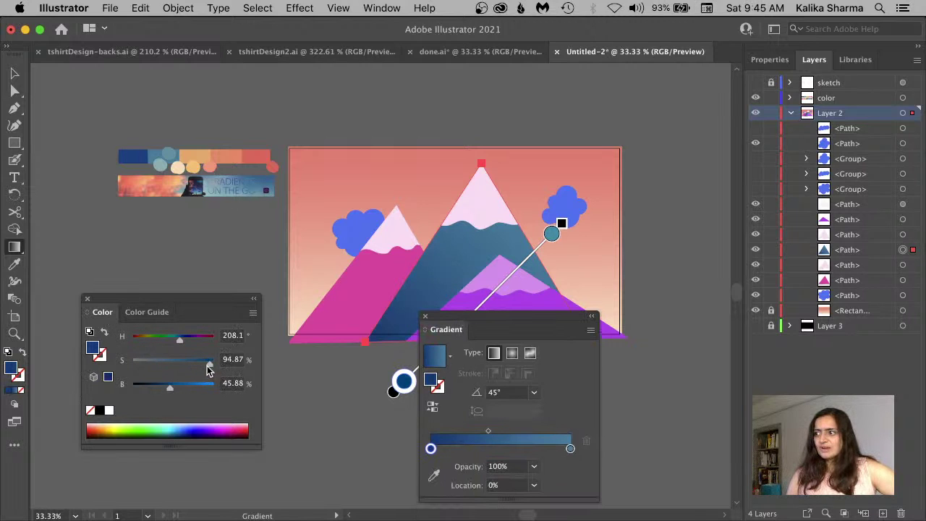
{"action": "left_click_drag", "start_coordinate": [170, 388], "coordinate": [164, 390]}
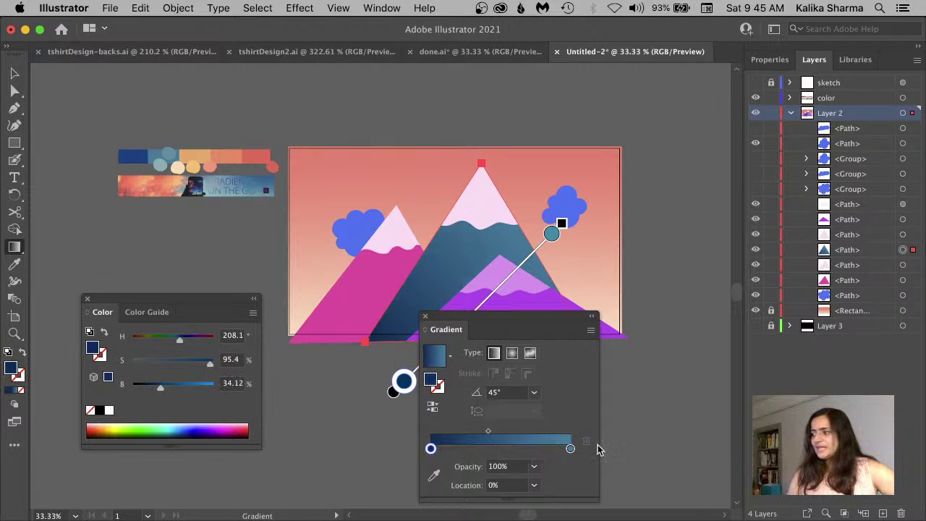
Recolor the central mountain gradient's light stop from the pale teal palette circle, adjust it to about H 200, S 44, B 83, and compare with done.ai
{"action": "left_click", "coordinate": [570, 448]}
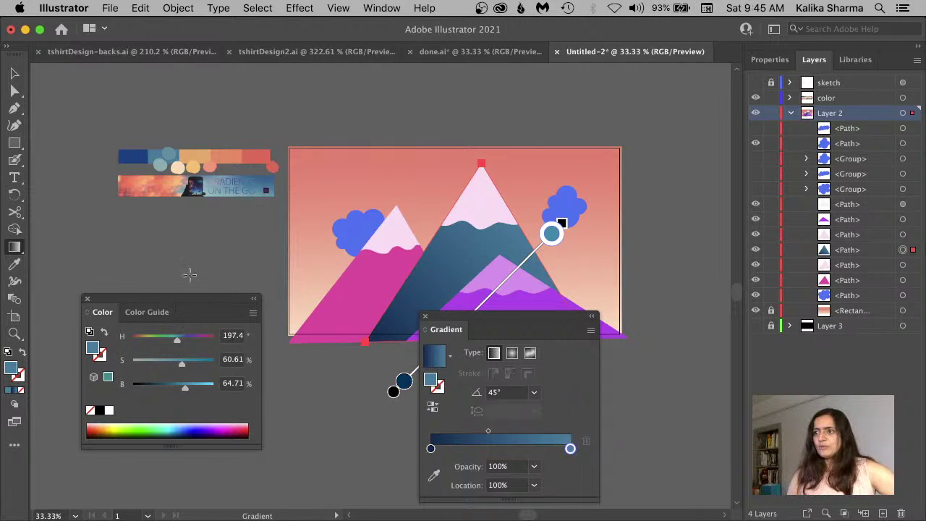
{"action": "left_click", "coordinate": [434, 475]}
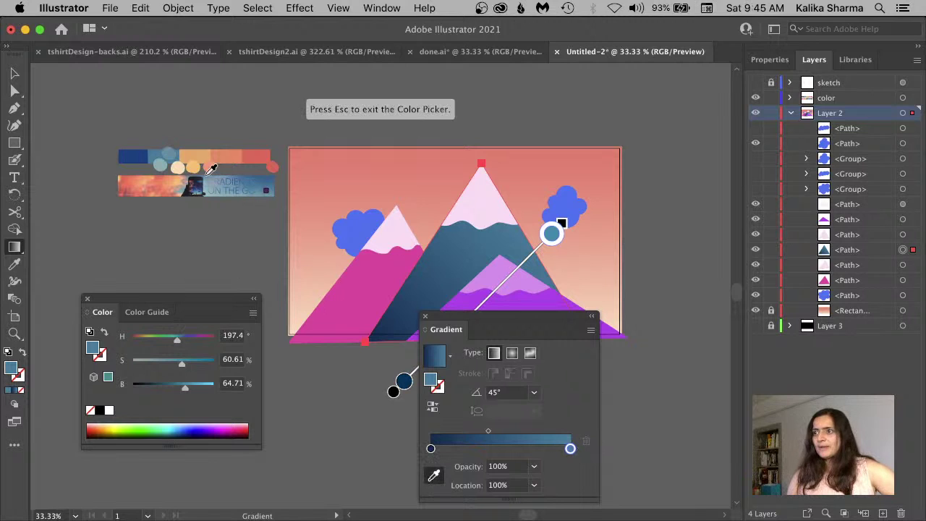
{"action": "left_click", "coordinate": [174, 149]}
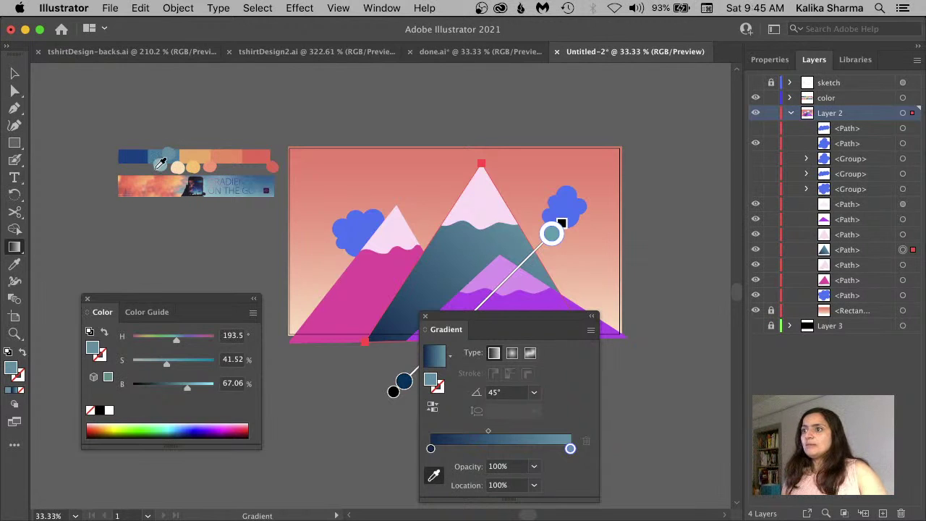
{"action": "left_click", "coordinate": [163, 161]}
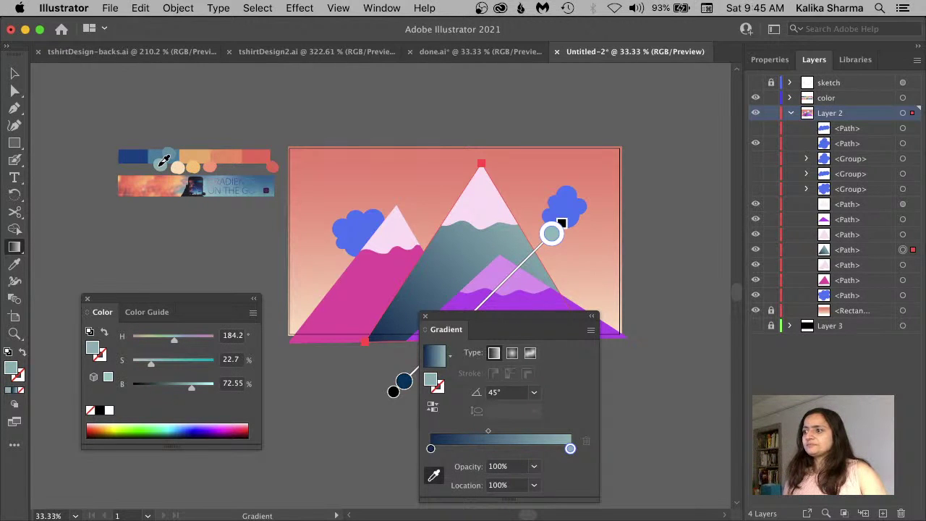
{"action": "left_click_drag", "start_coordinate": [151, 364], "coordinate": [195, 391]}
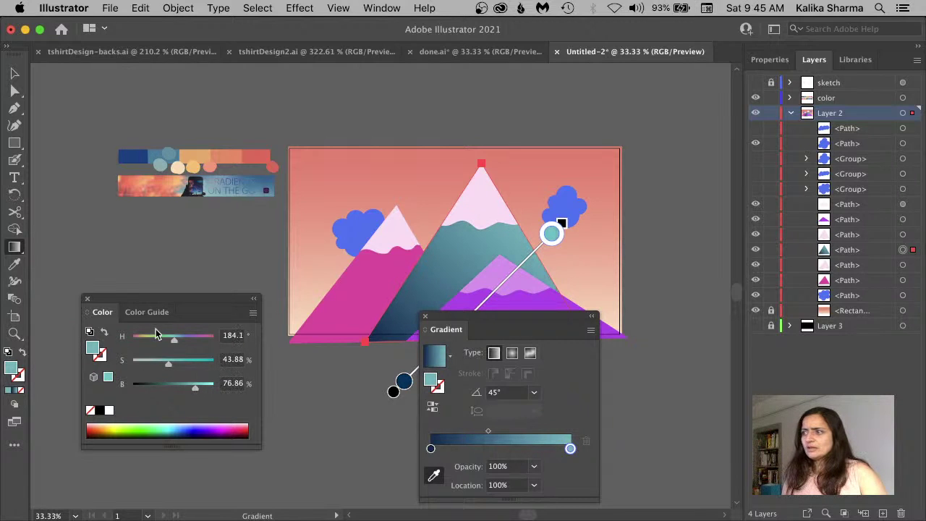
{"action": "left_click_drag", "start_coordinate": [173, 344], "coordinate": [178, 345]}
{"action": "left_click_drag", "start_coordinate": [199, 391], "coordinate": [201, 389]}
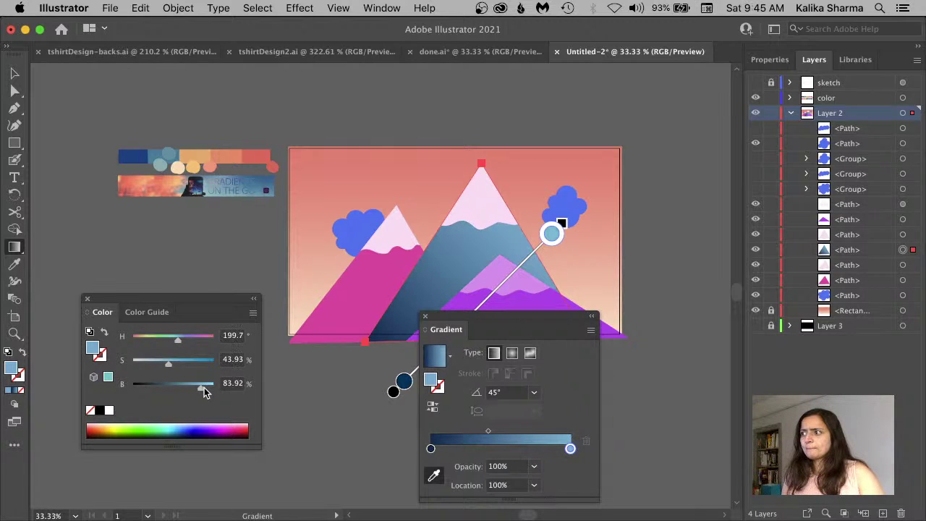
{"action": "left_click", "coordinate": [477, 57]}
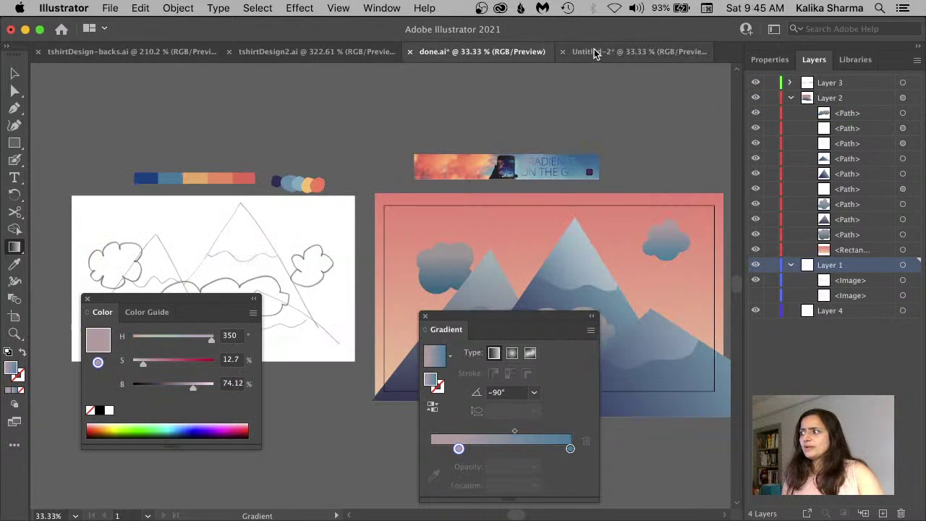
{"action": "left_click", "coordinate": [591, 56]}
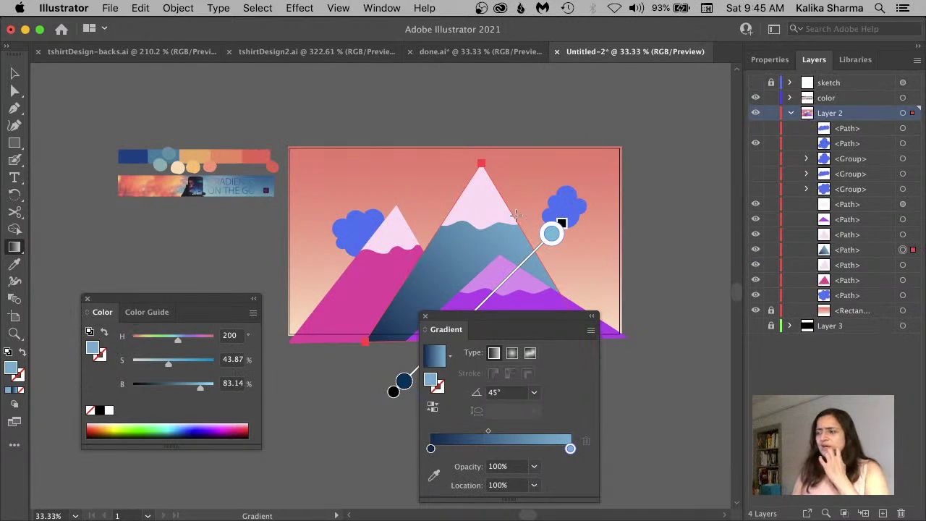
Fill the central mountain's snow cap with white and lower its opacity to 51%
{"action": "left_click_drag", "start_coordinate": [470, 320], "coordinate": [625, 273]}
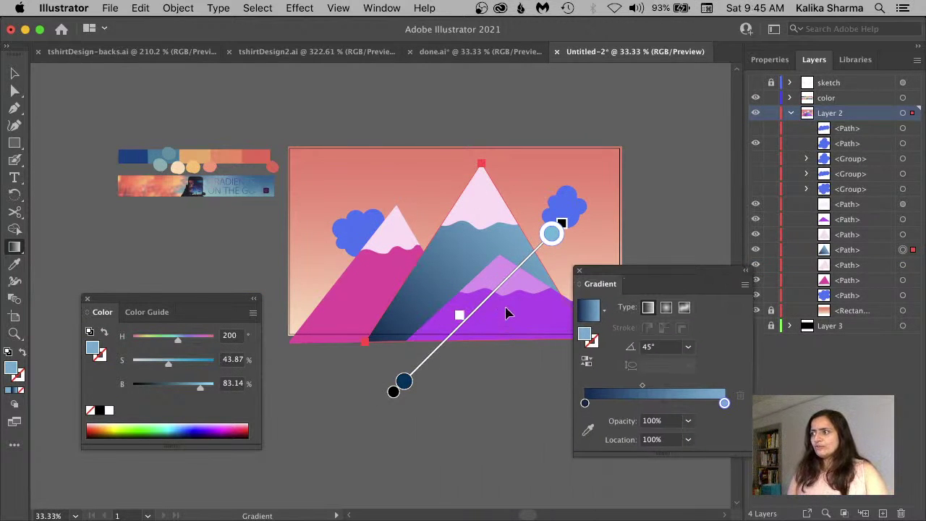
{"action": "left_click", "coordinate": [15, 73]}
{"action": "left_click", "coordinate": [486, 208]}
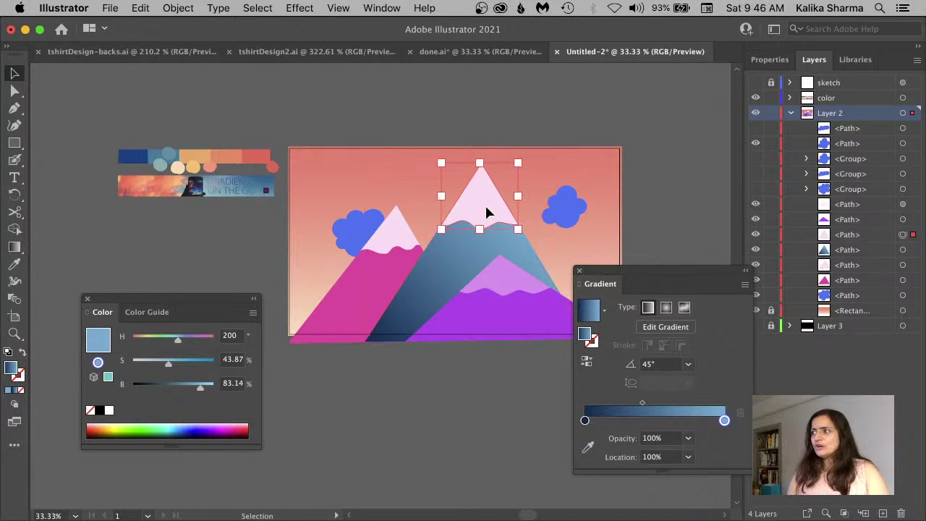
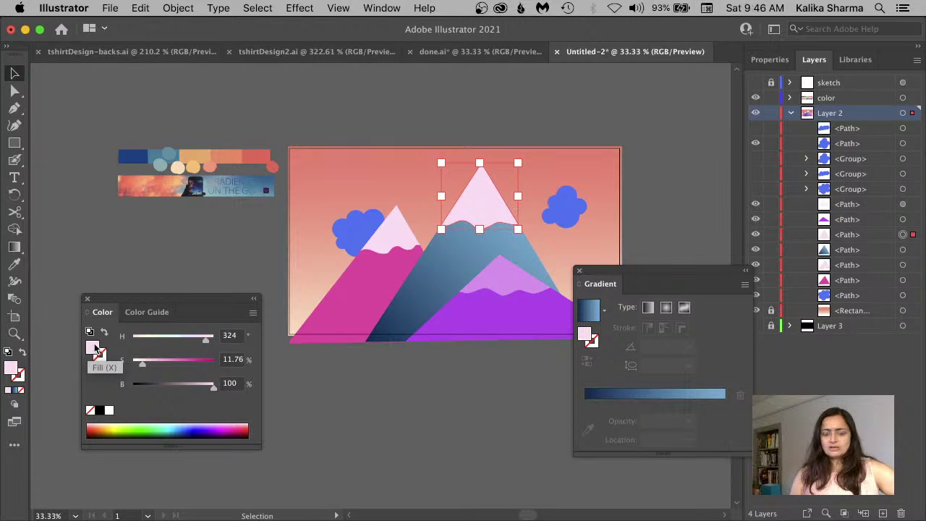
{"action": "left_click", "coordinate": [109, 411]}
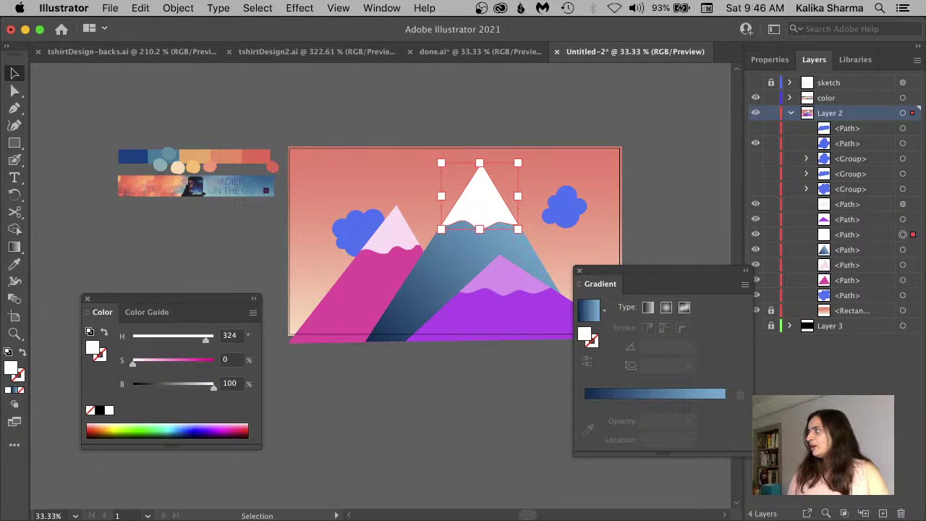
{"action": "left_click_drag", "start_coordinate": [924, 416], "coordinate": [412, 366]}
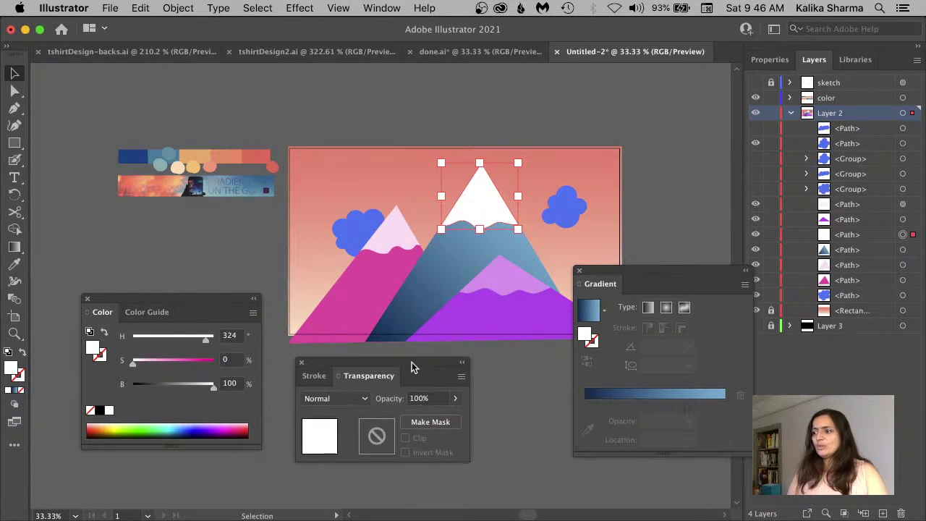
{"action": "left_click", "coordinate": [456, 405]}
{"action": "left_click_drag", "start_coordinate": [444, 413], "coordinate": [427, 422]}
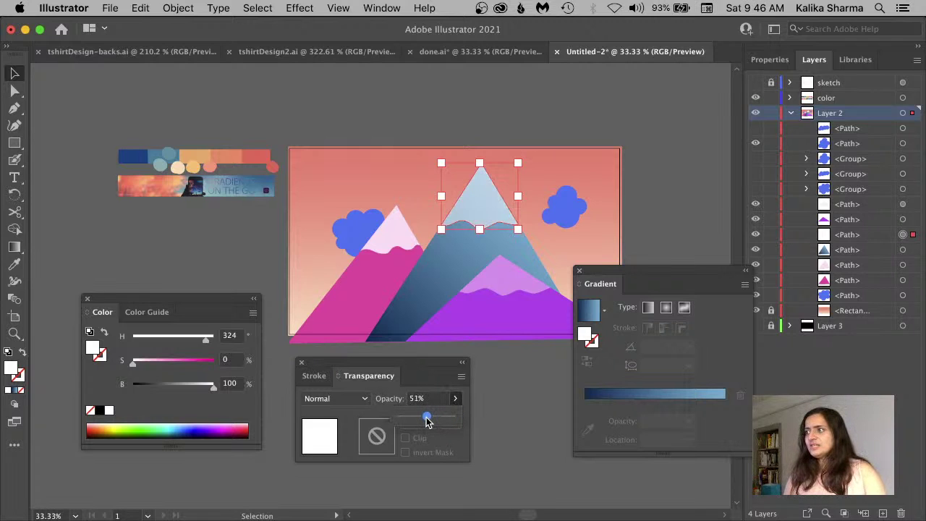
{"action": "left_click", "coordinate": [490, 416]}
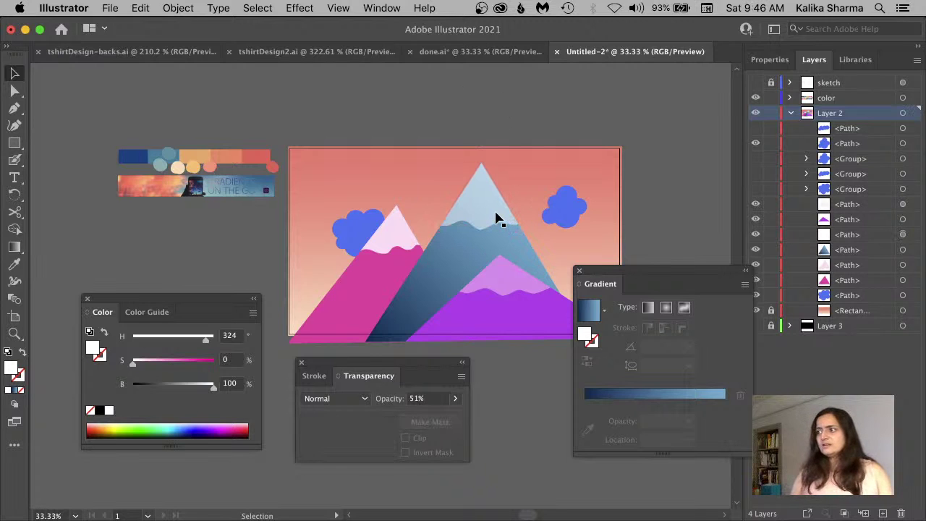
Copy the central mountain's gradient onto the purple front mountain with the Eyedropper and set its angle to 30°
{"action": "left_click", "coordinate": [507, 321]}
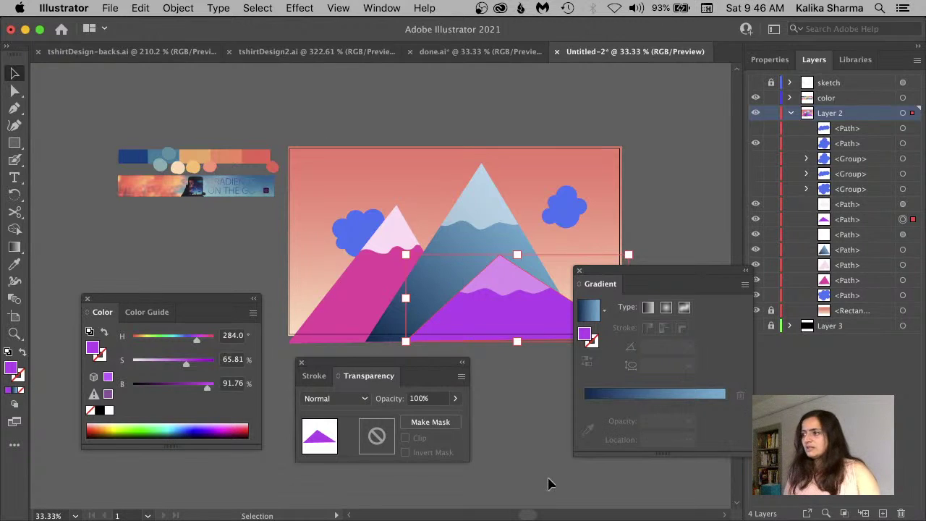
{"action": "left_click", "coordinate": [519, 405]}
{"action": "left_click", "coordinate": [499, 324]}
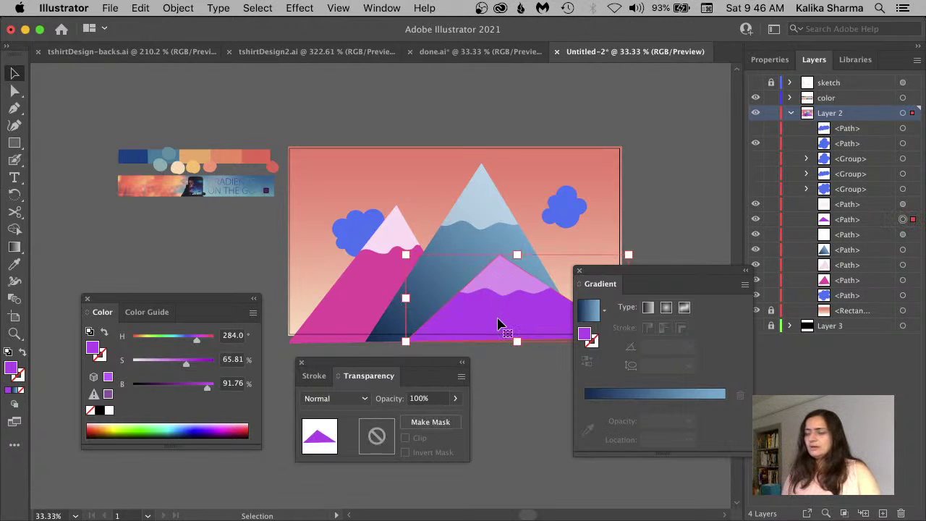
{"action": "key", "text": "i"}
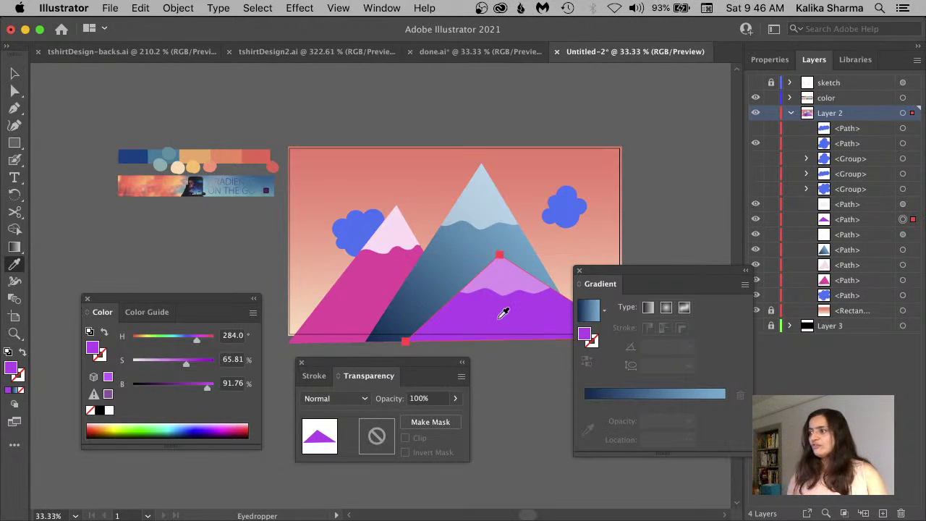
{"action": "left_click", "coordinate": [456, 253]}
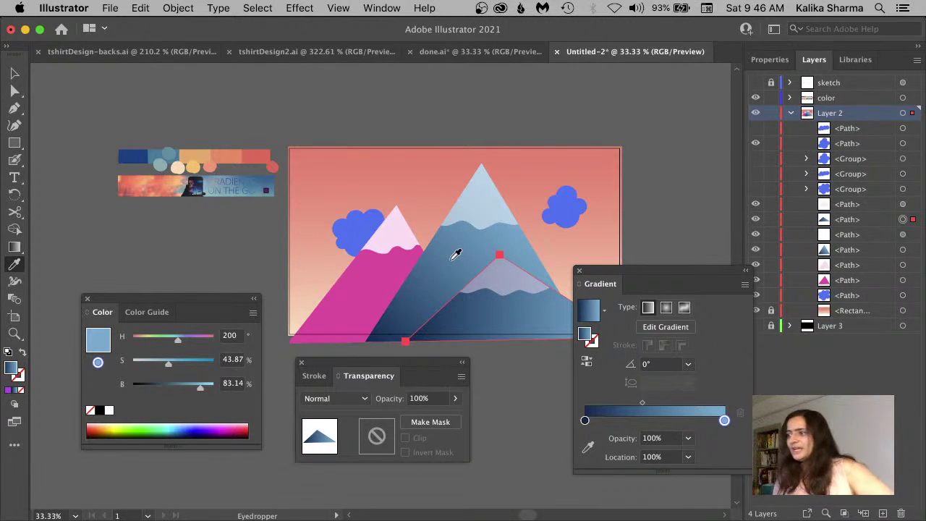
{"action": "left_click", "coordinate": [688, 363]}
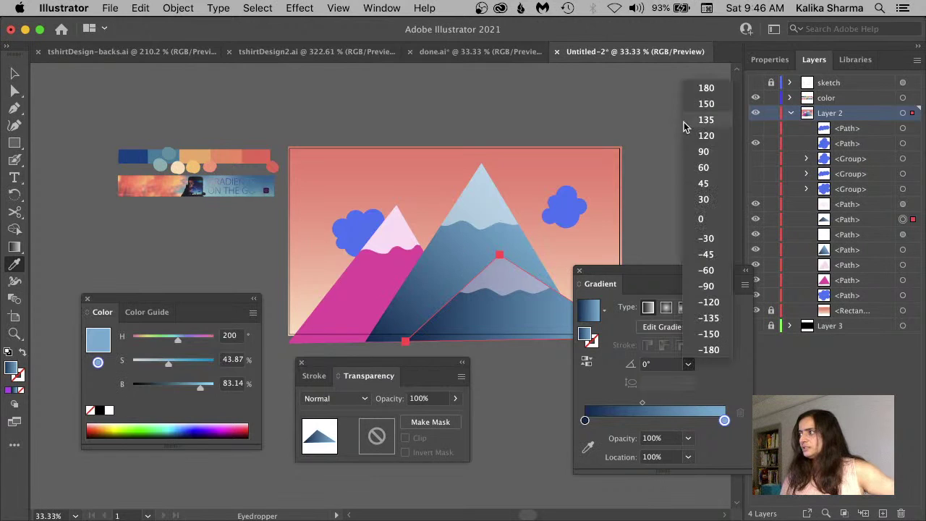
{"action": "left_click", "coordinate": [707, 200]}
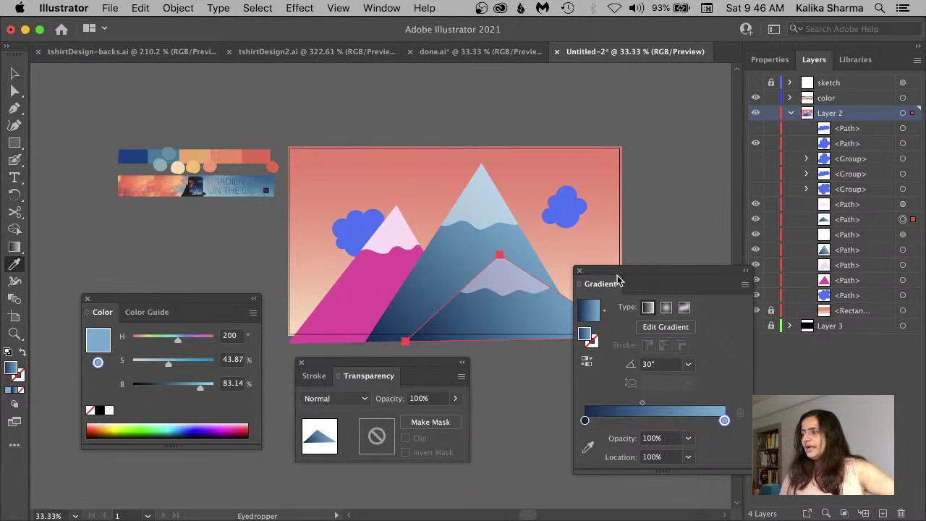
Check the front mountain's shading in the done.ai reference and return to Untitled-2
{"action": "left_click", "coordinate": [497, 56]}
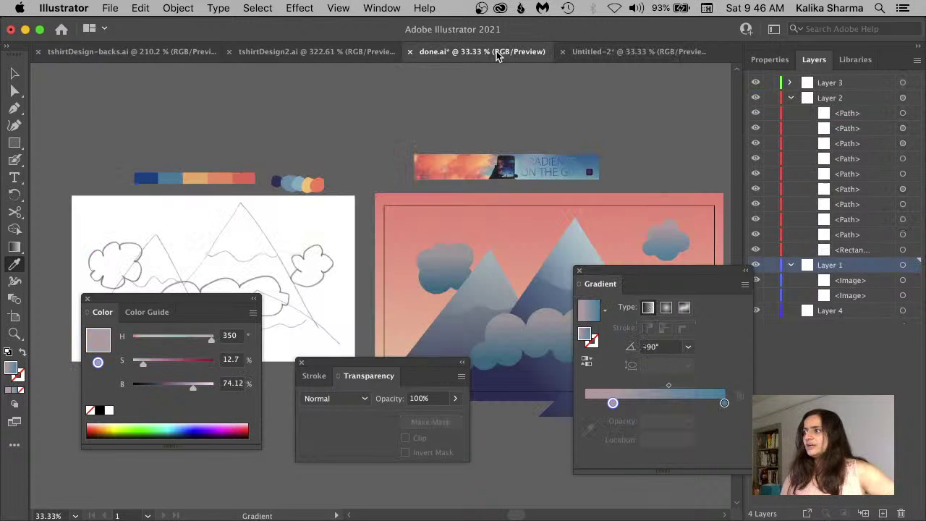
{"action": "left_click_drag", "start_coordinate": [632, 270], "coordinate": [845, 296]}
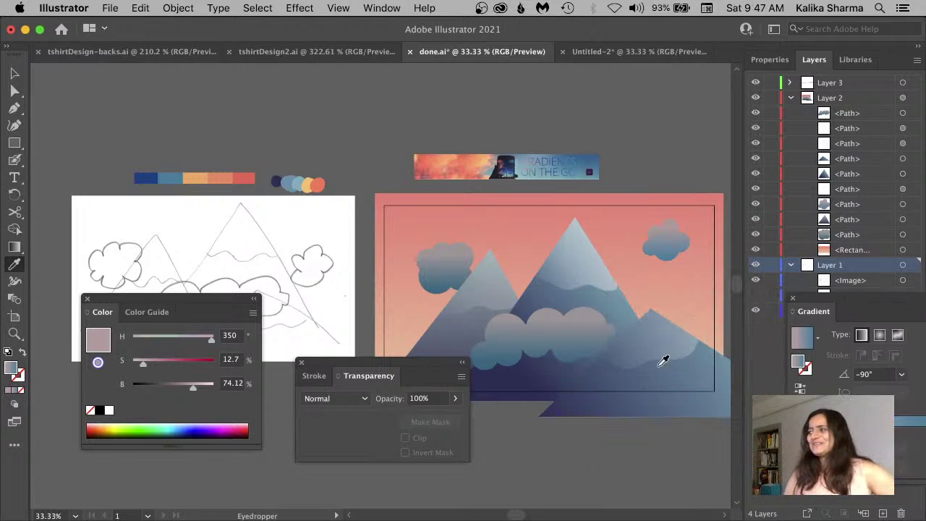
{"action": "left_click", "coordinate": [589, 52]}
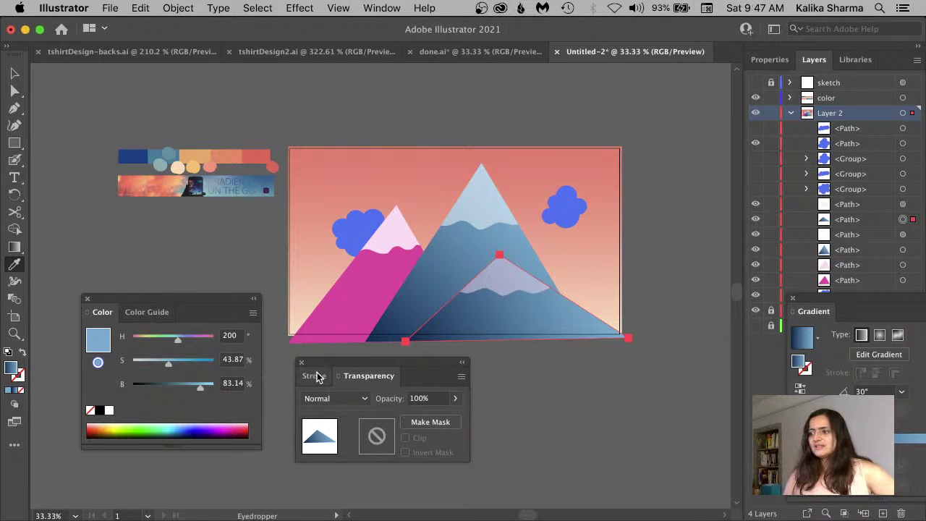
{"action": "left_click_drag", "start_coordinate": [861, 310], "coordinate": [641, 293]}
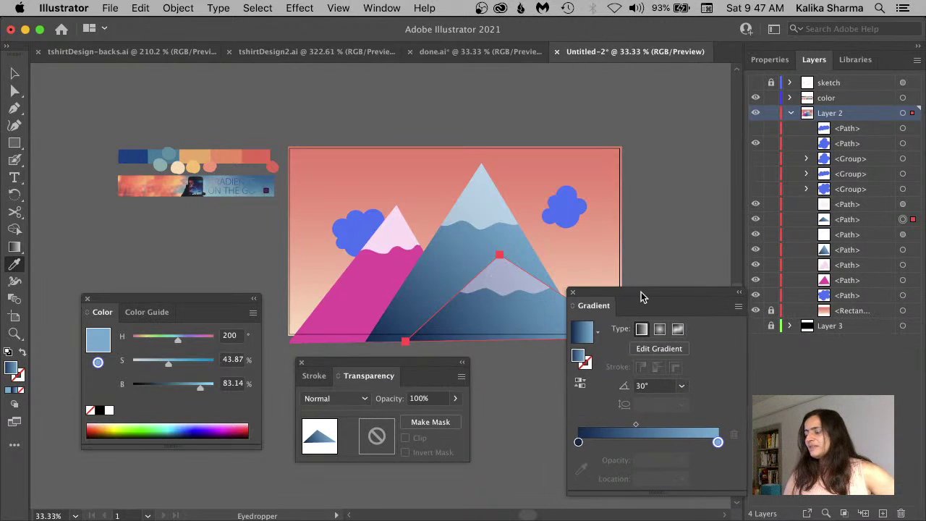
{"action": "left_click", "coordinate": [581, 441]}
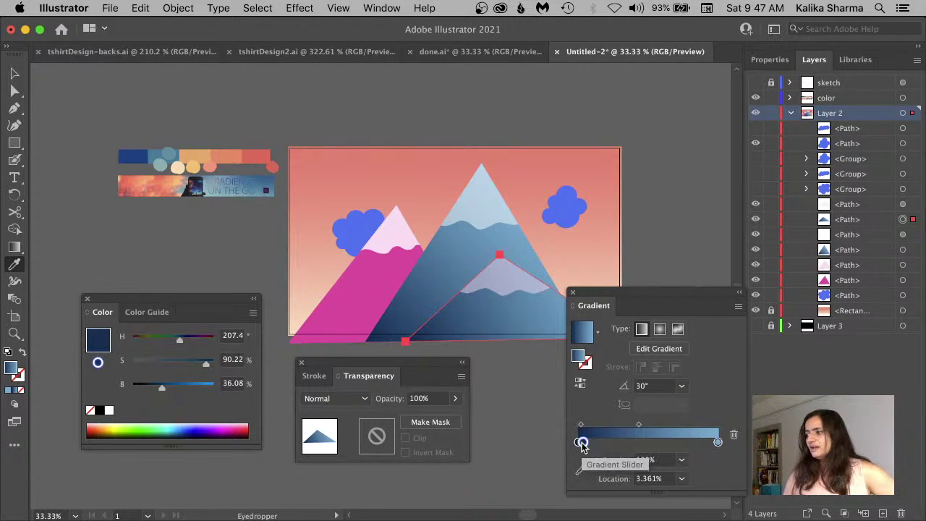
{"action": "left_click_drag", "start_coordinate": [582, 442], "coordinate": [560, 444]}
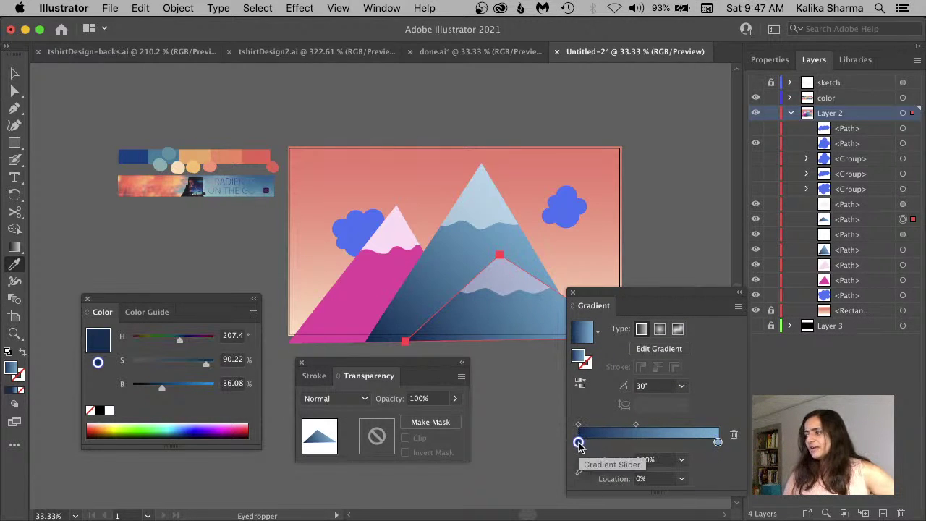
{"action": "left_click", "coordinate": [591, 442]}
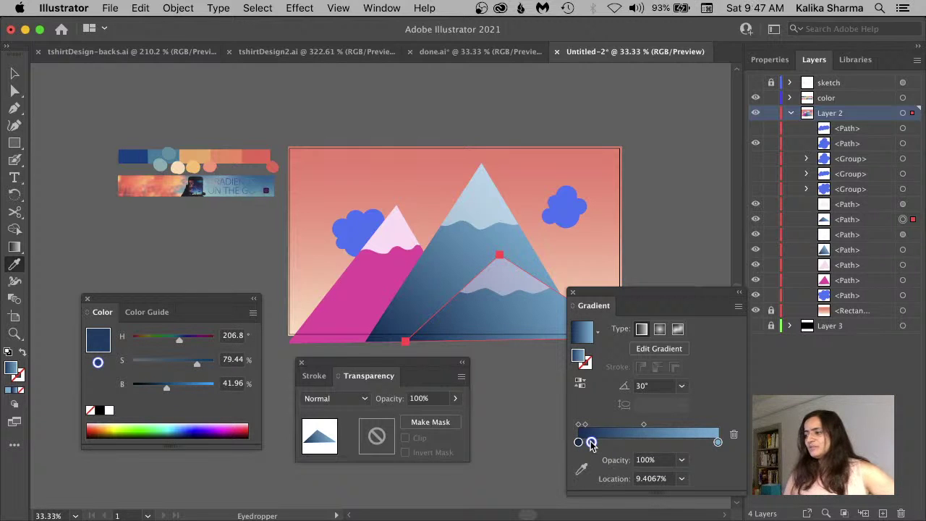
{"action": "left_click_drag", "start_coordinate": [591, 443], "coordinate": [590, 468]}
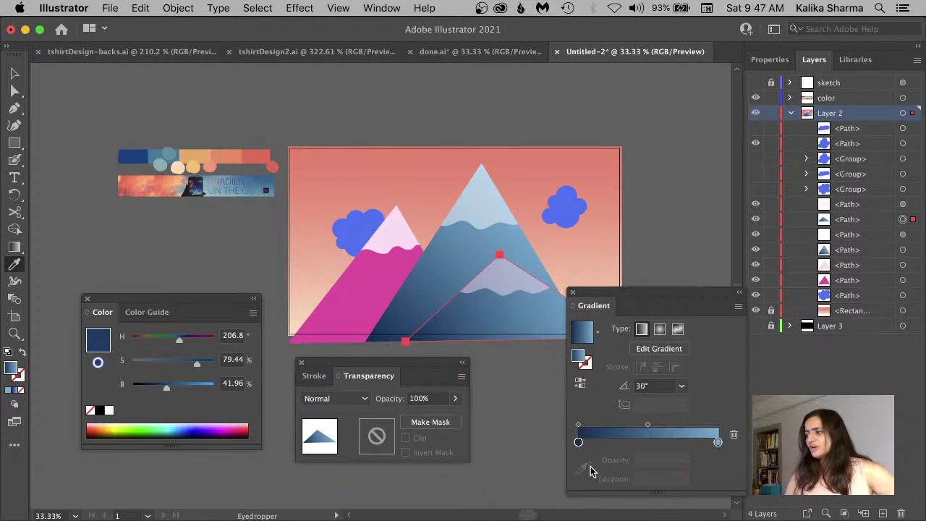
Adjust the front mountain gradient's dark stop to about H 203, S 68, B 30 and its light stop to H 200, S 38, B 77
{"action": "left_click", "coordinate": [578, 442]}
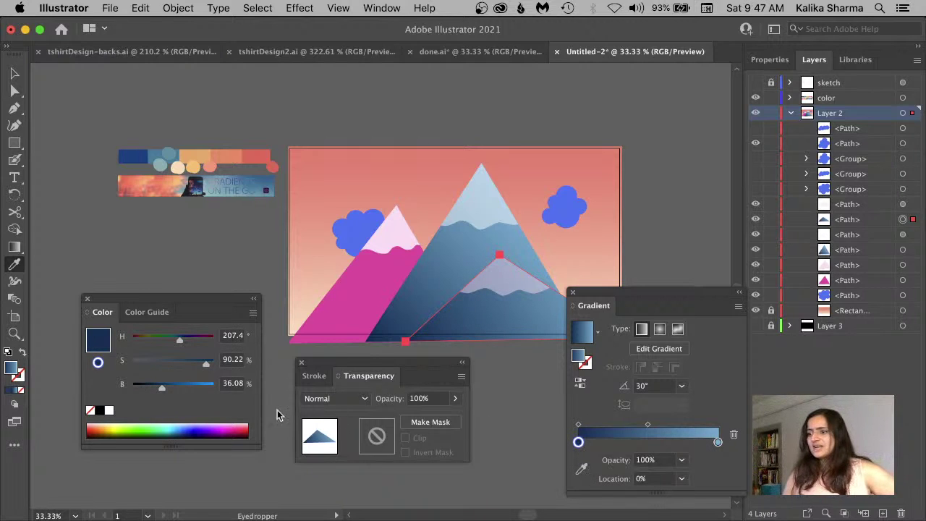
{"action": "left_click_drag", "start_coordinate": [202, 366], "coordinate": [177, 343]}
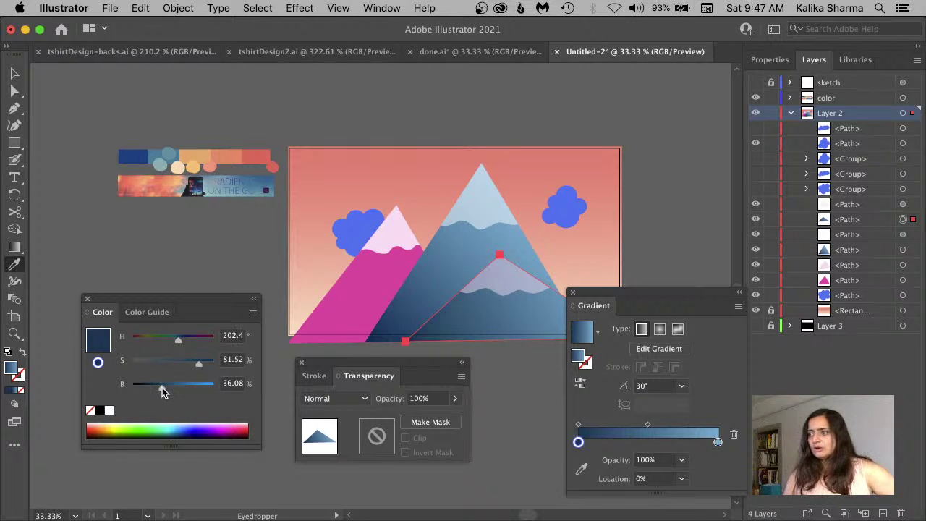
{"action": "left_click_drag", "start_coordinate": [197, 364], "coordinate": [157, 387]}
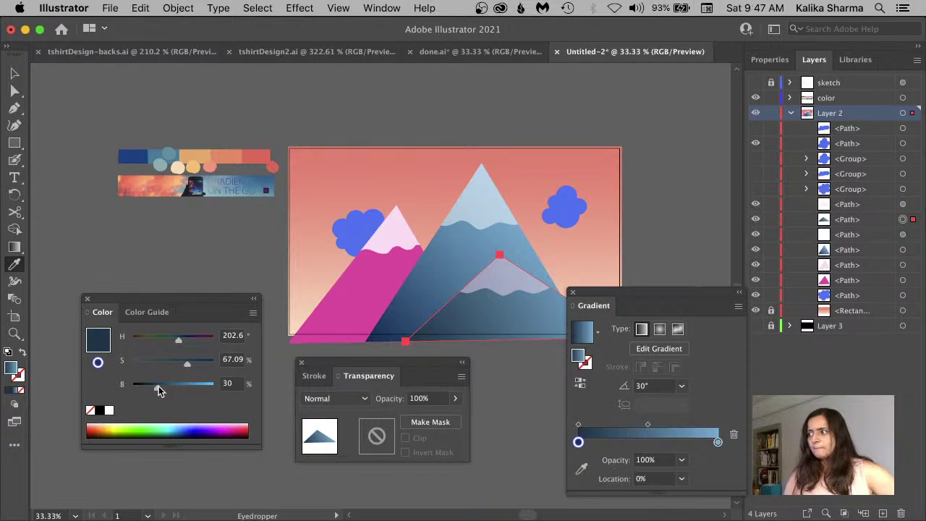
{"action": "left_click_drag", "start_coordinate": [603, 294], "coordinate": [669, 285]}
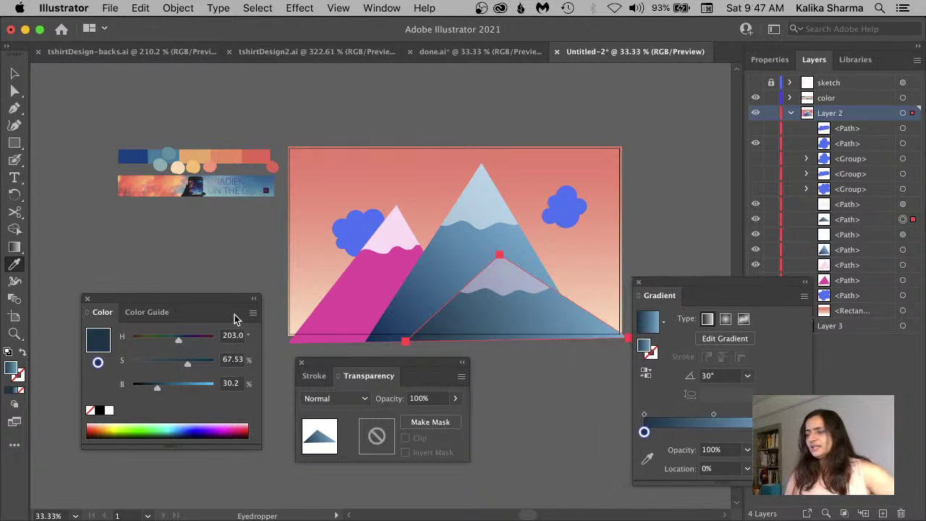
{"action": "left_click", "coordinate": [782, 432]}
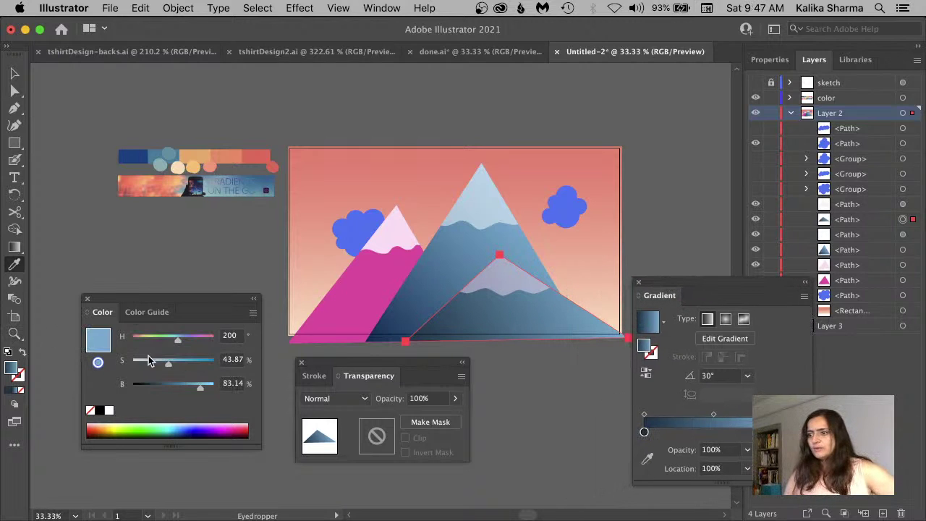
{"action": "left_click_drag", "start_coordinate": [167, 364], "coordinate": [196, 385]}
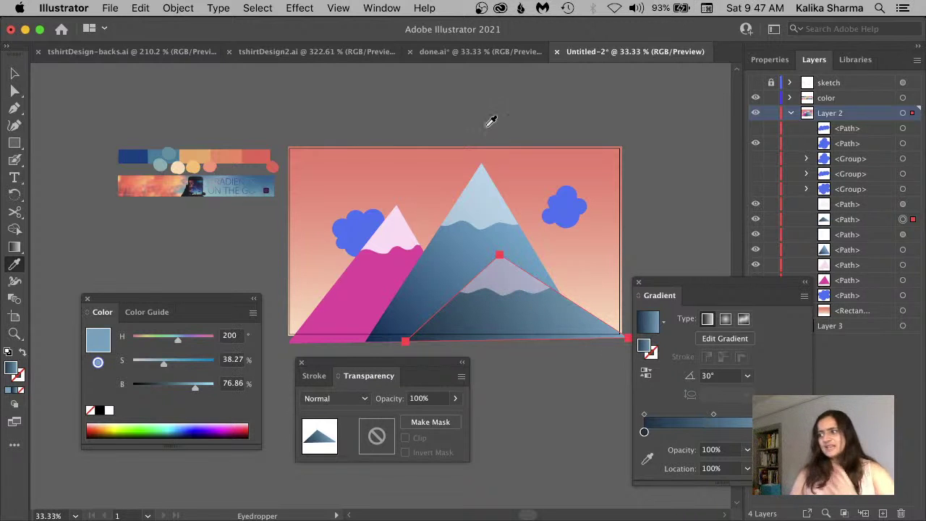
Compare the front mountain's colors with the done.ai reference and return to Untitled-2
{"action": "left_click", "coordinate": [436, 56]}
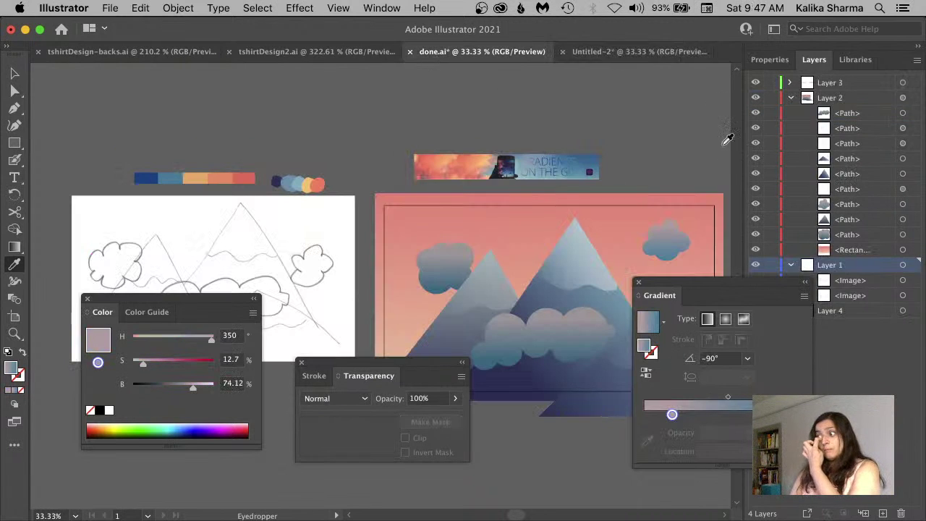
{"action": "left_click_drag", "start_coordinate": [692, 289], "coordinate": [755, 340]}
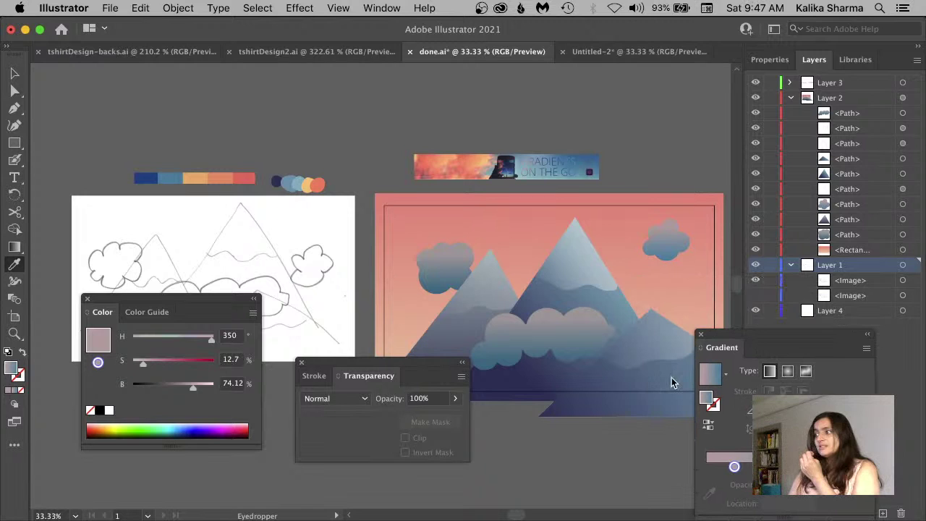
{"action": "left_click", "coordinate": [633, 54]}
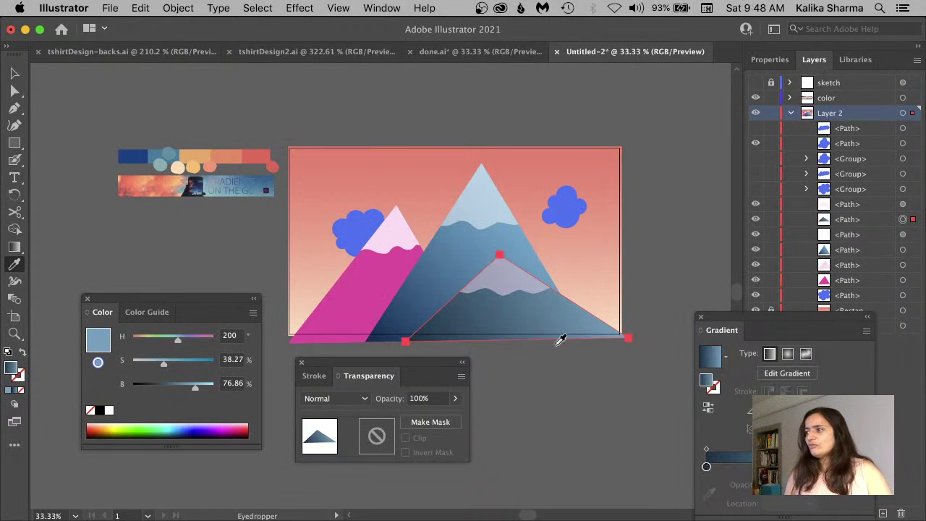
Fine-tune the front mountain gradient's light stop to about H 200, S 39, B 75 and its dark stop to H 204, S 73, B 31
{"action": "left_click_drag", "start_coordinate": [161, 365], "coordinate": [193, 391]}
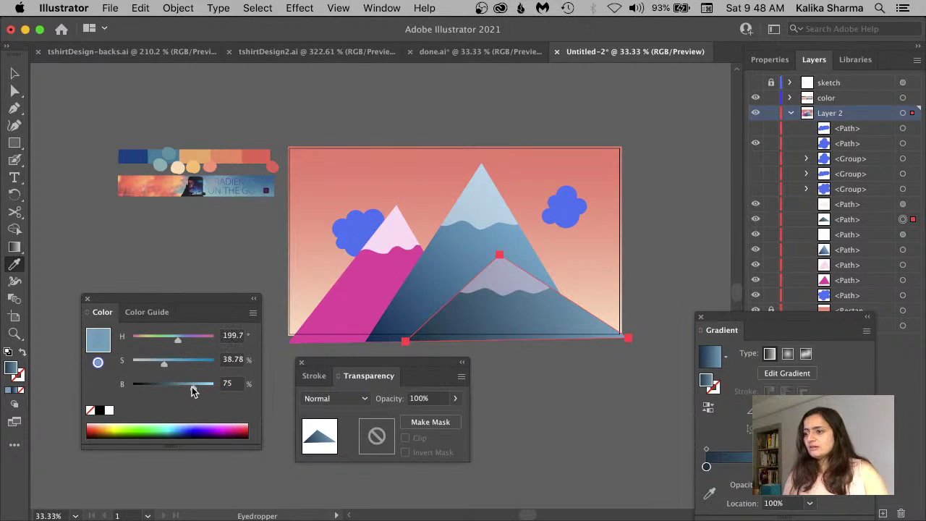
{"action": "left_click", "coordinate": [705, 467]}
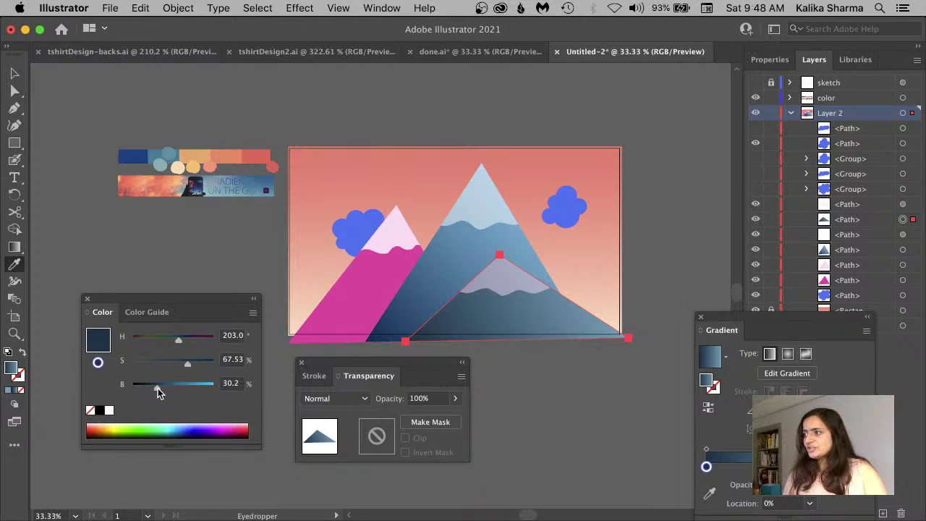
{"action": "left_click_drag", "start_coordinate": [157, 389], "coordinate": [193, 364]}
{"action": "left_click", "coordinate": [188, 365]}
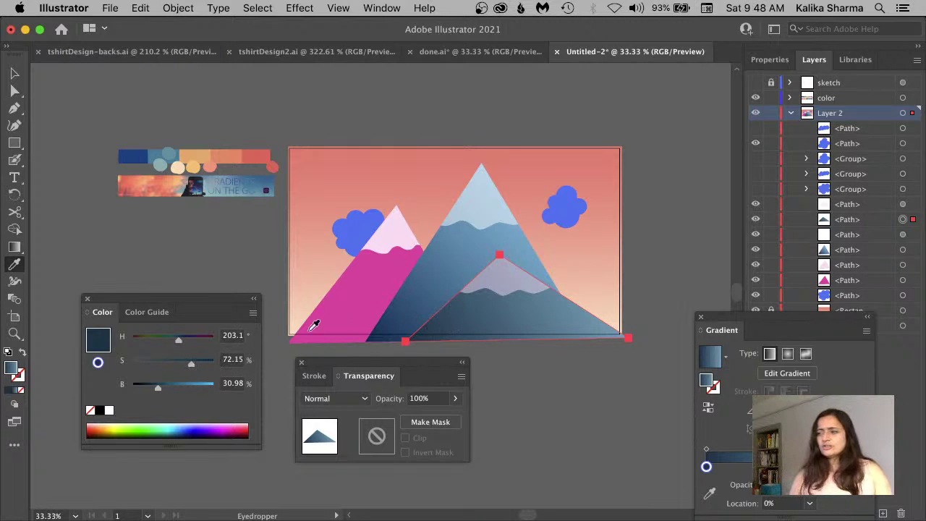
{"action": "left_click_drag", "start_coordinate": [193, 367], "coordinate": [192, 368]}
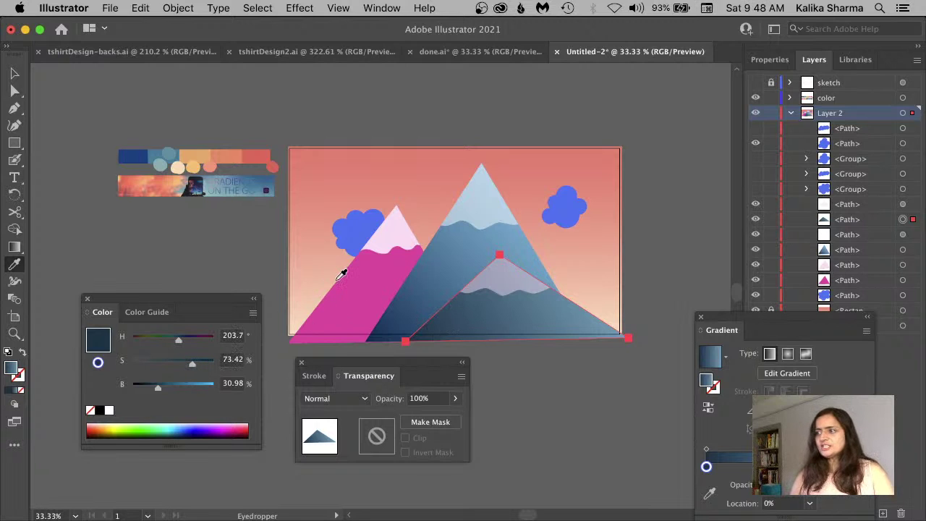
Fill the front mountain's snow cap with white and lower its opacity to 45%
{"action": "left_click", "coordinate": [16, 74]}
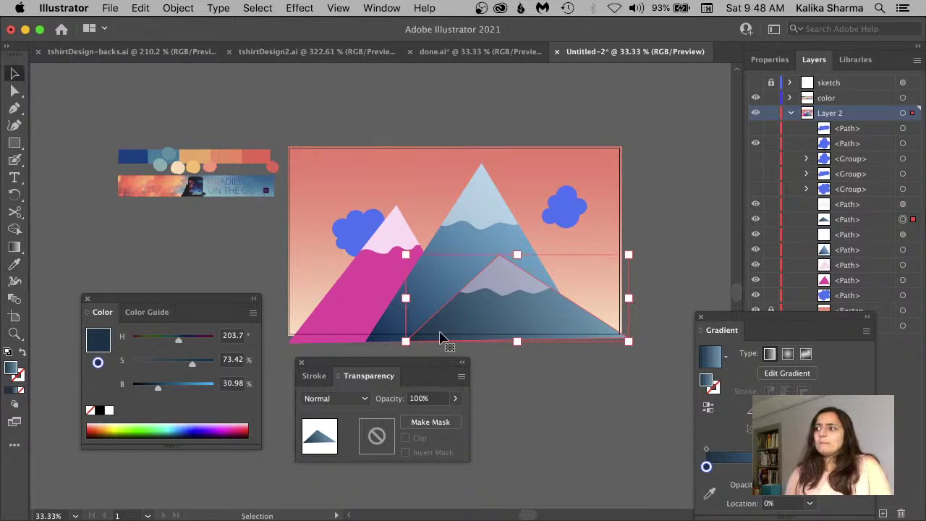
{"action": "left_click", "coordinate": [502, 281]}
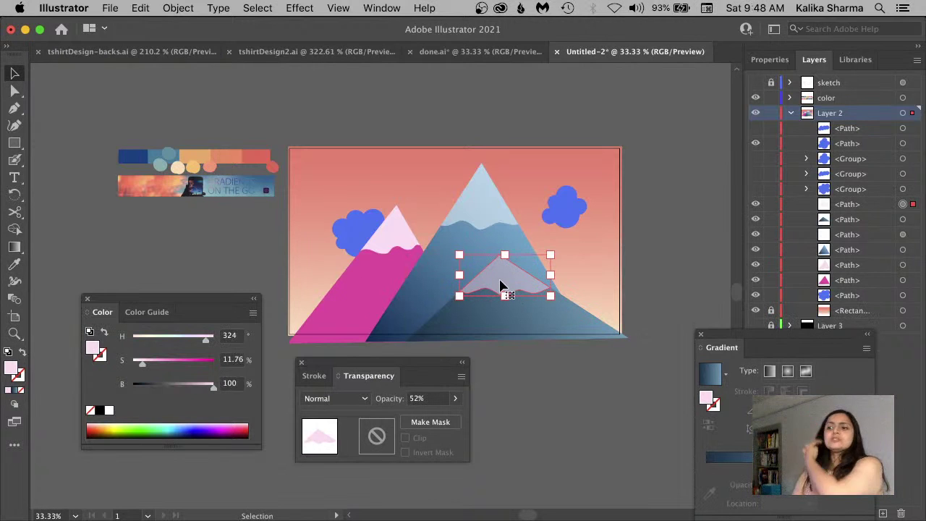
{"action": "left_click", "coordinate": [110, 411]}
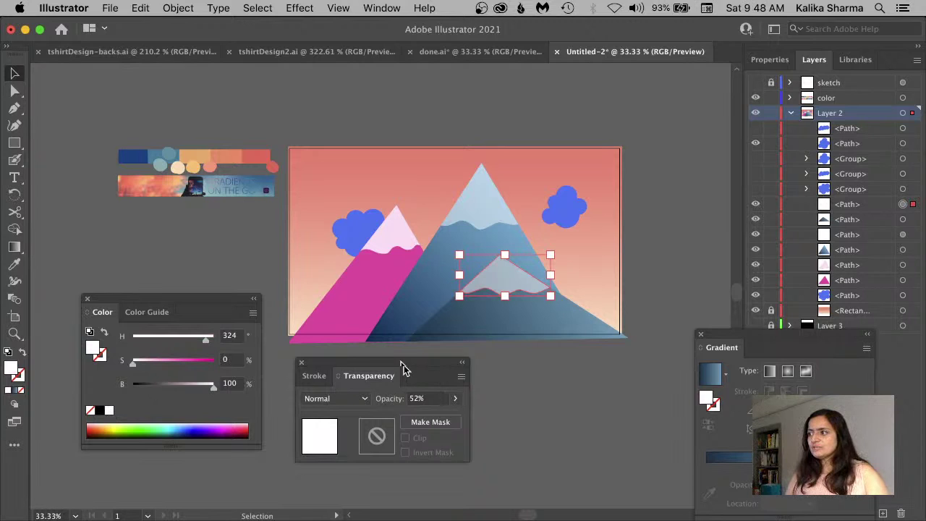
{"action": "left_click", "coordinate": [455, 399]}
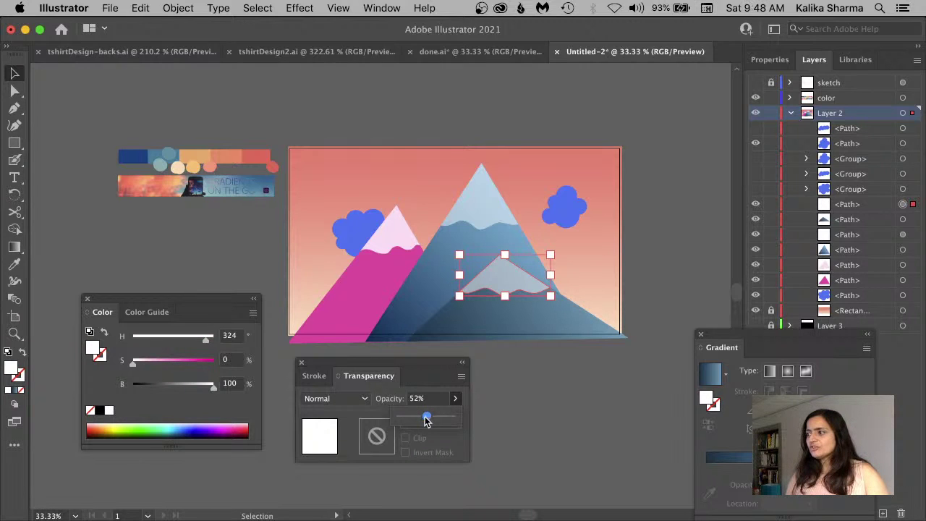
{"action": "left_click_drag", "start_coordinate": [426, 420], "coordinate": [421, 420]}
{"action": "left_click", "coordinate": [518, 394]}
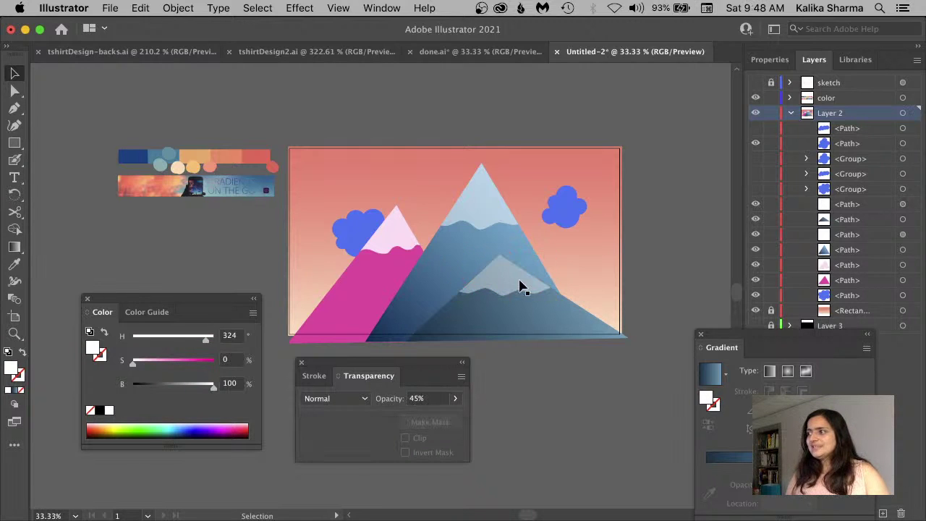
{"action": "left_click", "coordinate": [498, 289]}
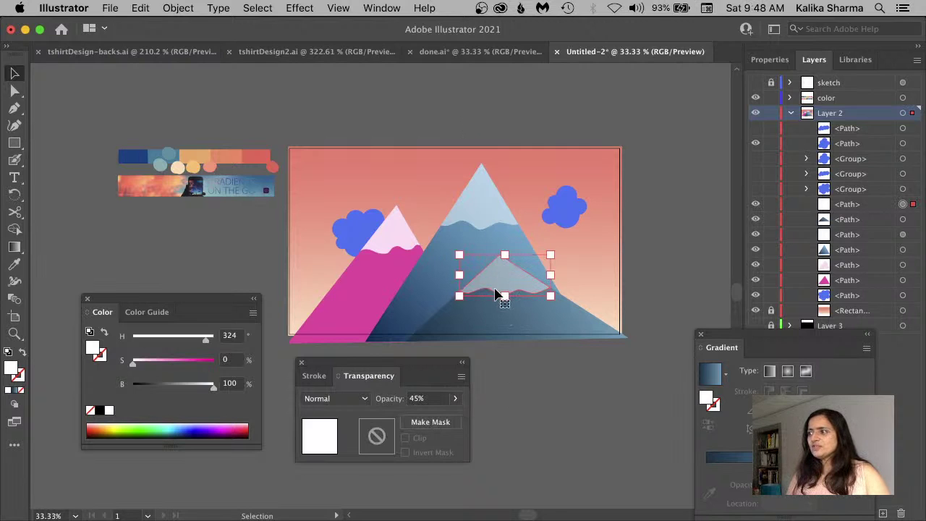
Fill the left mountain's snow cap with white and lower its opacity to make it translucent
{"action": "left_click", "coordinate": [387, 248]}
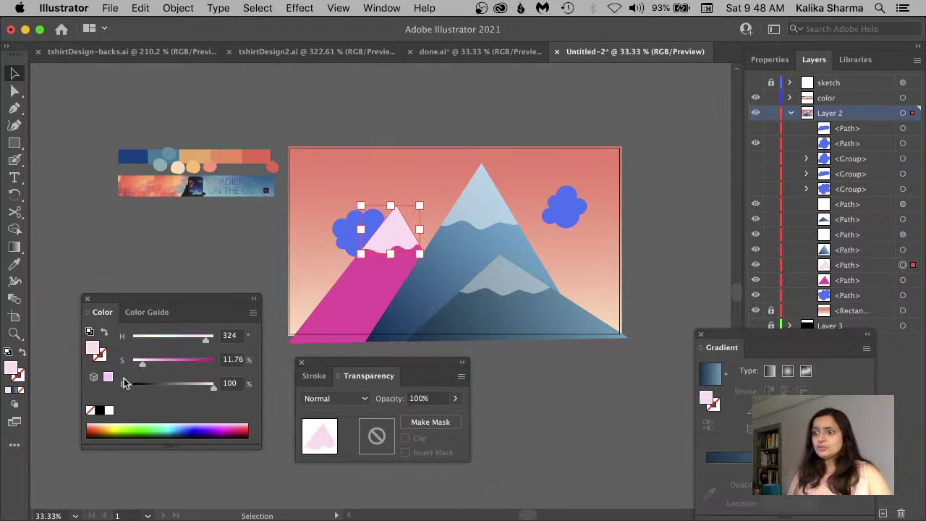
{"action": "left_click", "coordinate": [108, 410]}
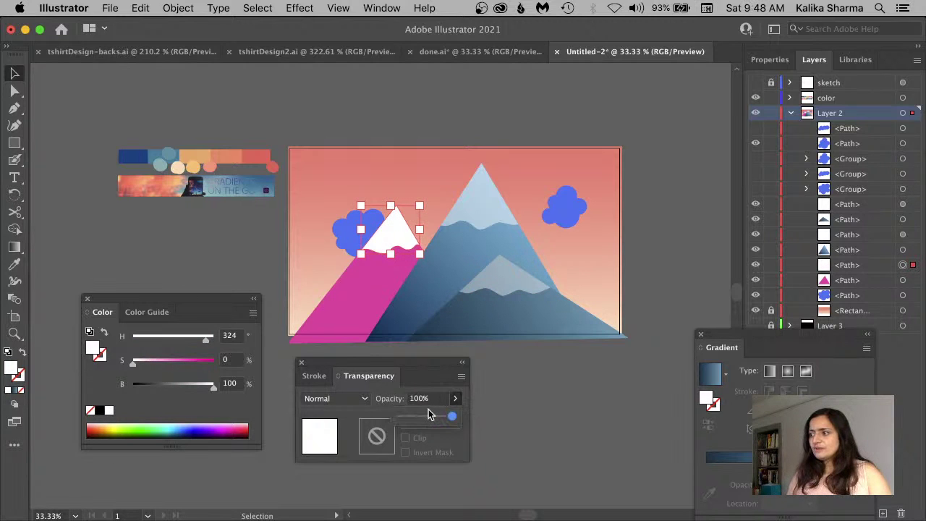
{"action": "left_click_drag", "start_coordinate": [428, 412], "coordinate": [419, 416]}
{"action": "left_click", "coordinate": [393, 348]}
Copy the central mountain's gradient onto the pink left mountain with the Eyedropper, set its angle to 90°, and deselect it
{"action": "left_click", "coordinate": [358, 316]}
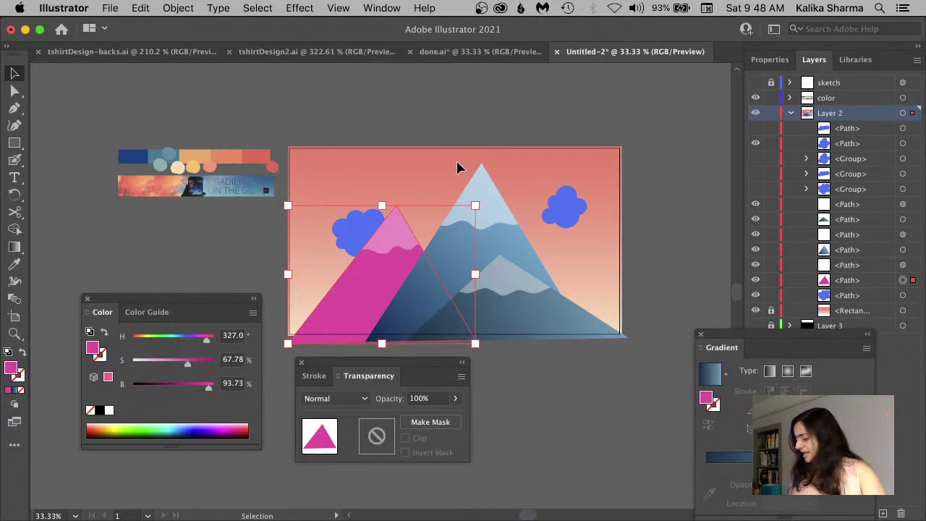
{"action": "key", "text": "i"}
{"action": "left_click", "coordinate": [471, 250]}
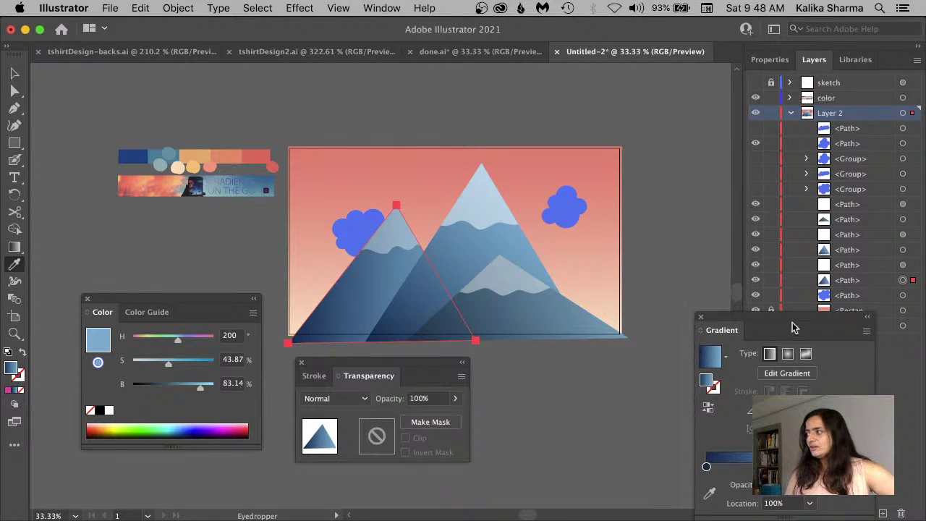
{"action": "left_click_drag", "start_coordinate": [793, 323], "coordinate": [685, 280]}
{"action": "left_click", "coordinate": [709, 372]}
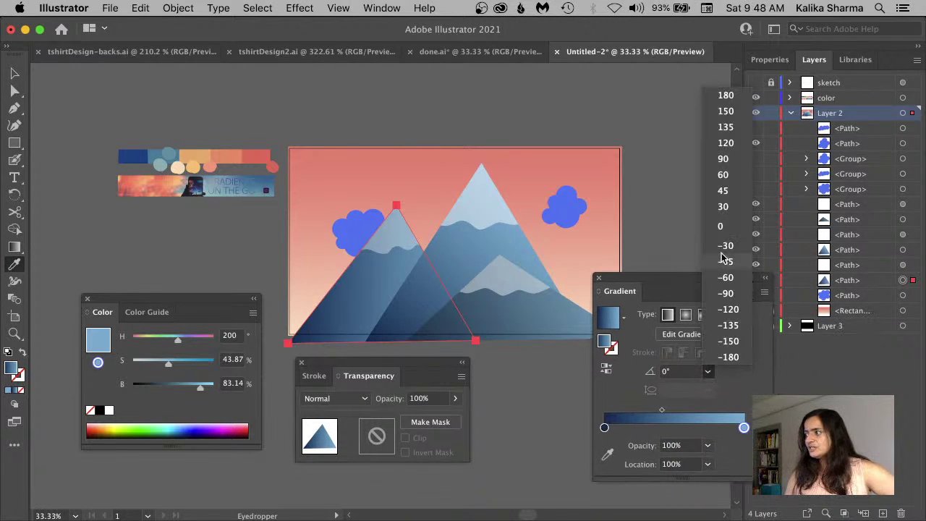
{"action": "left_click", "coordinate": [731, 158]}
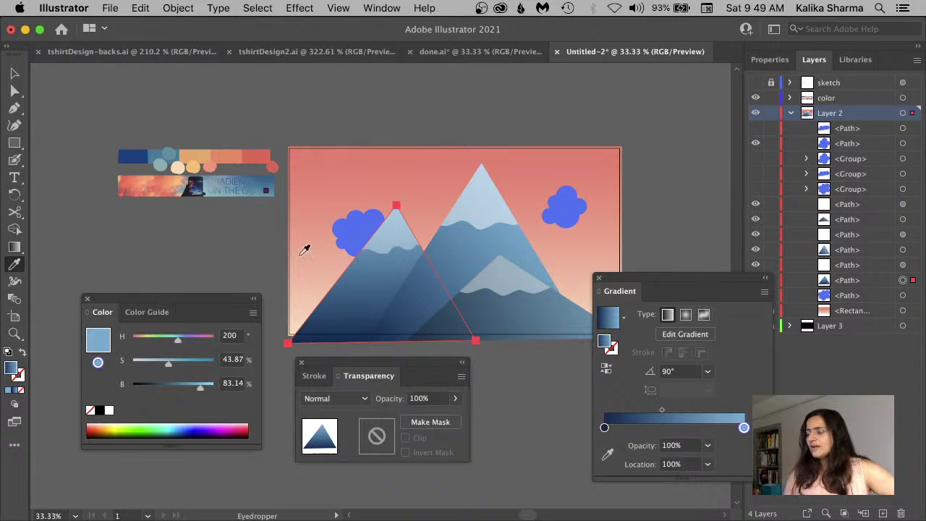
{"action": "left_click", "coordinate": [15, 74]}
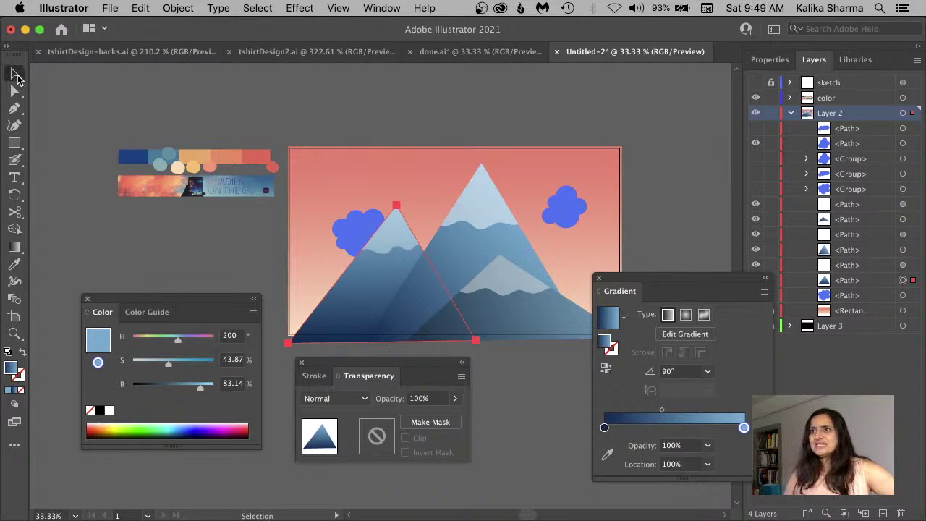
{"action": "left_click", "coordinate": [302, 87]}
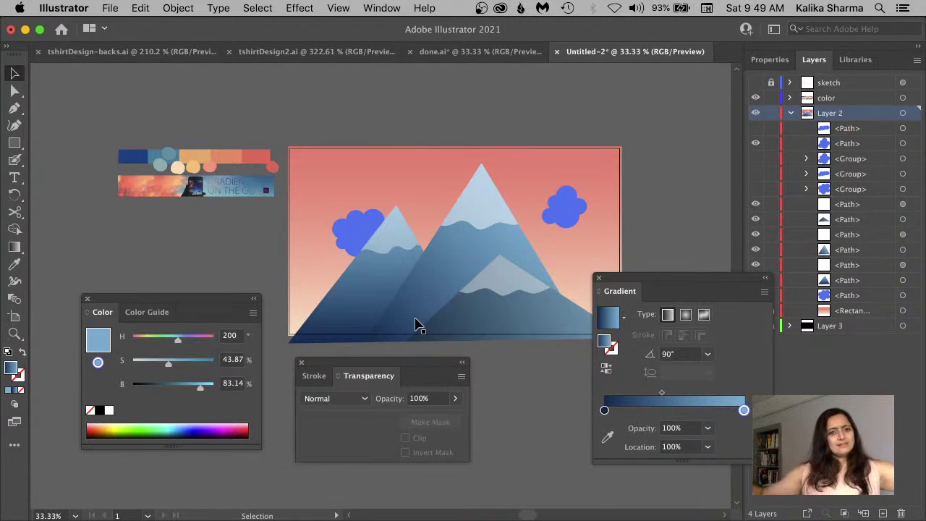
Compare the left mountain's shading with the done.ai reference and return to Untitled-2
{"action": "left_click", "coordinate": [365, 296]}
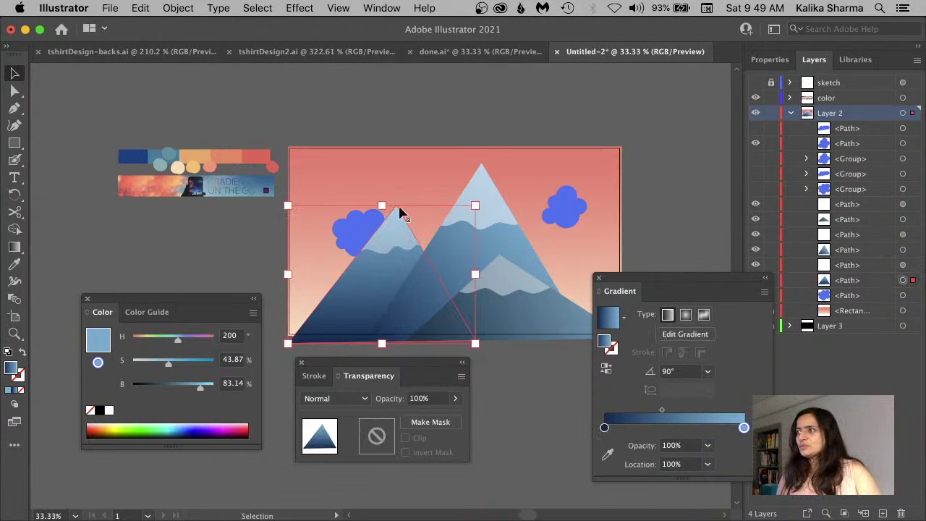
{"action": "left_click", "coordinate": [434, 54]}
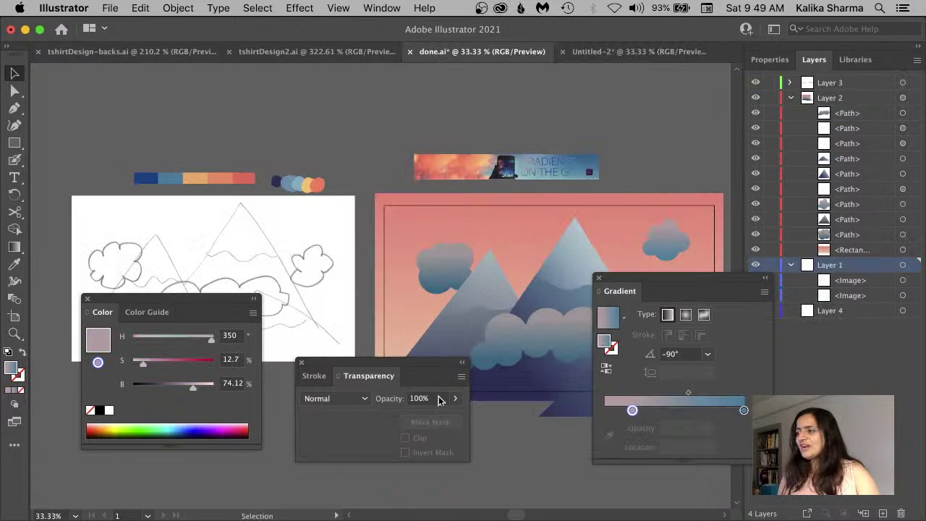
{"action": "left_click_drag", "start_coordinate": [428, 356], "coordinate": [408, 401]}
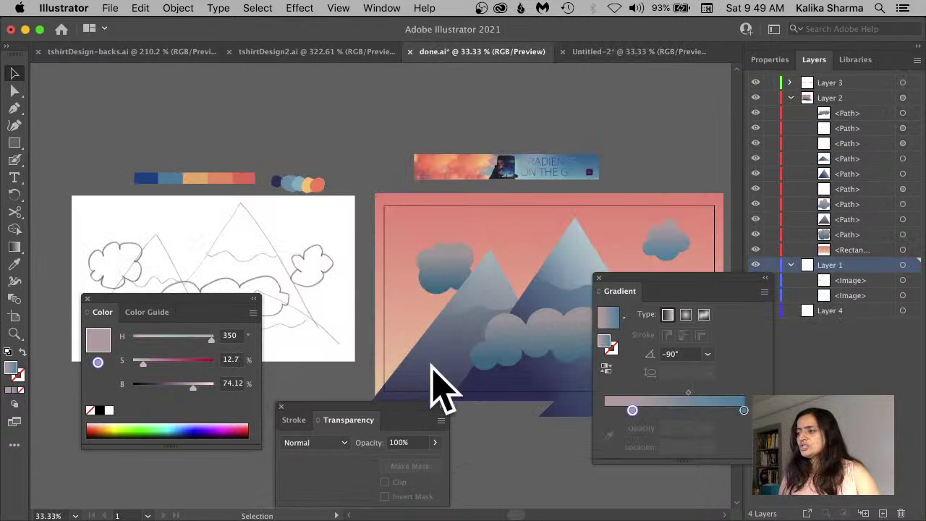
{"action": "left_click", "coordinate": [605, 56]}
Save the document as kkversion.ai in the current assets folder with the default Illustrator 2020 options
{"action": "left_click", "coordinate": [112, 10]}
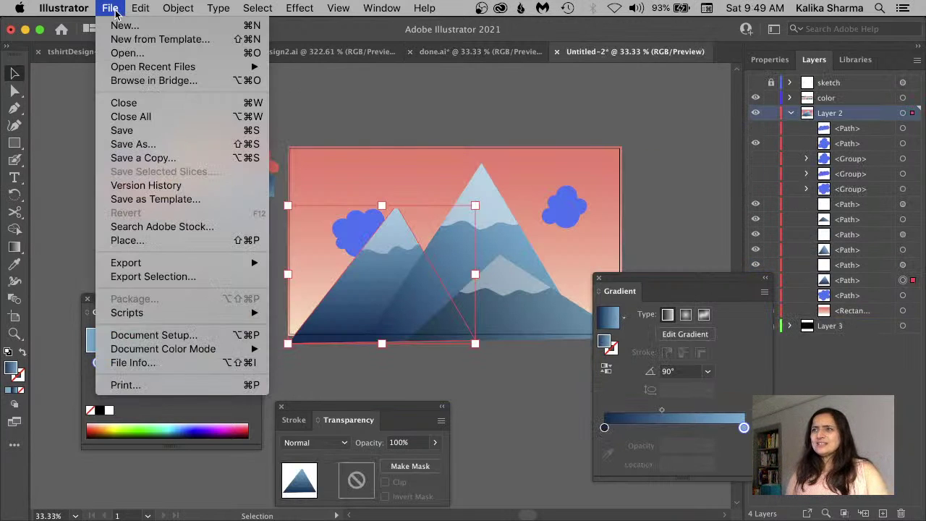
{"action": "left_click", "coordinate": [140, 141]}
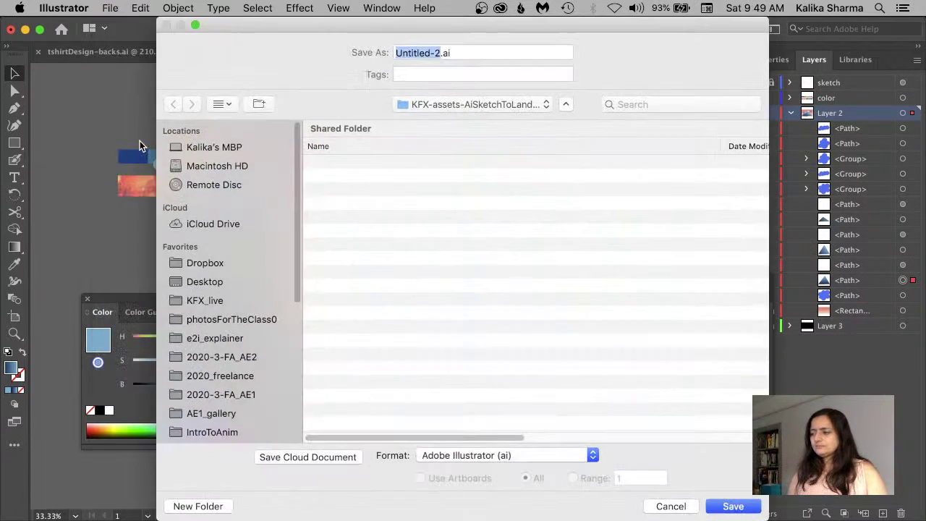
{"action": "type", "text": "kkver"}
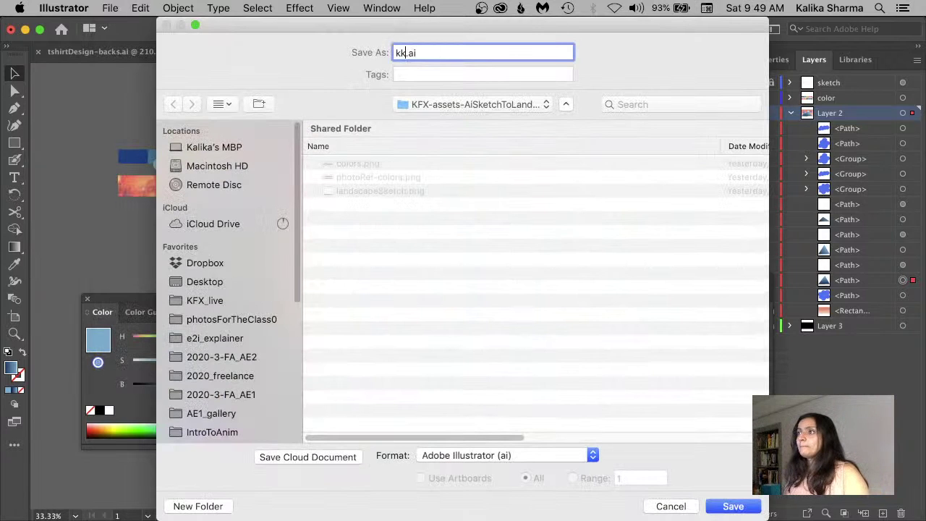
{"action": "type", "text": "sion"}
{"action": "key", "text": "Return"}
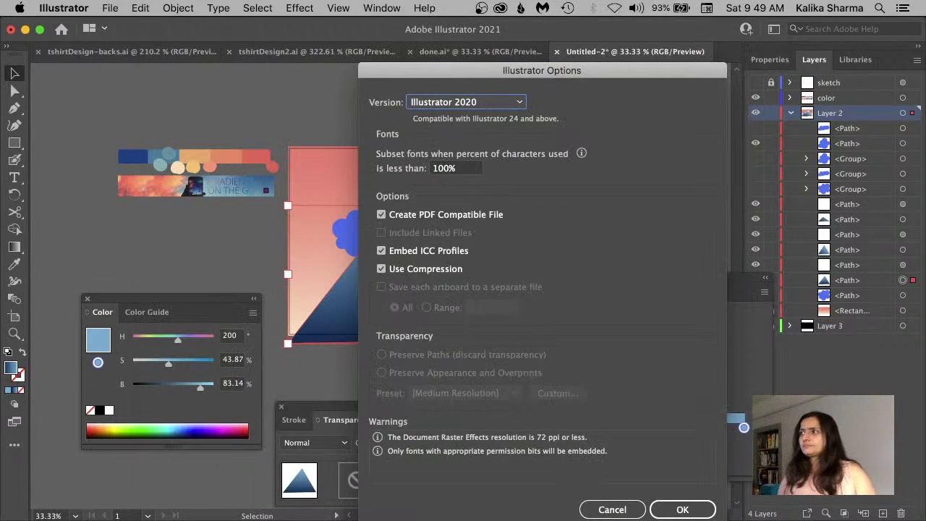
{"action": "key", "text": "Return"}
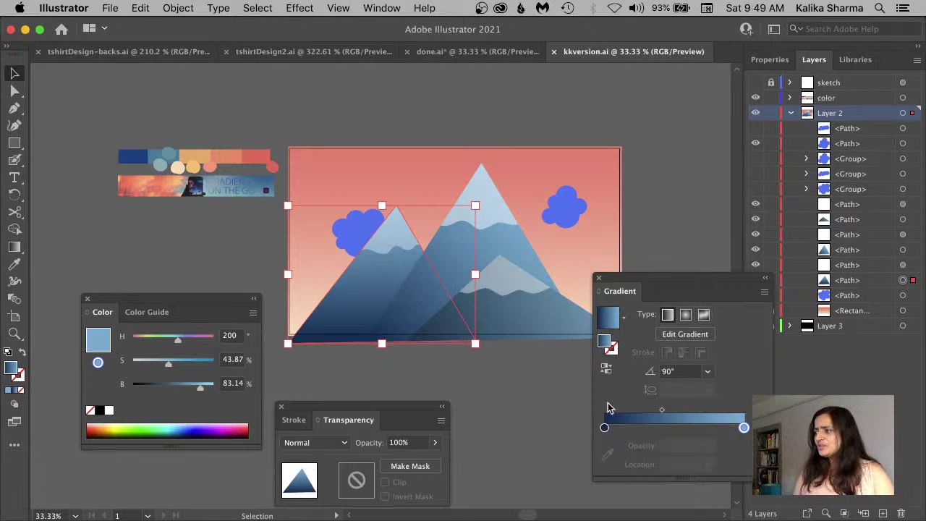
Lighten the dark stop of the left mountain's gradient to about 62% saturation and 55% brightness
{"action": "left_click", "coordinate": [604, 429]}
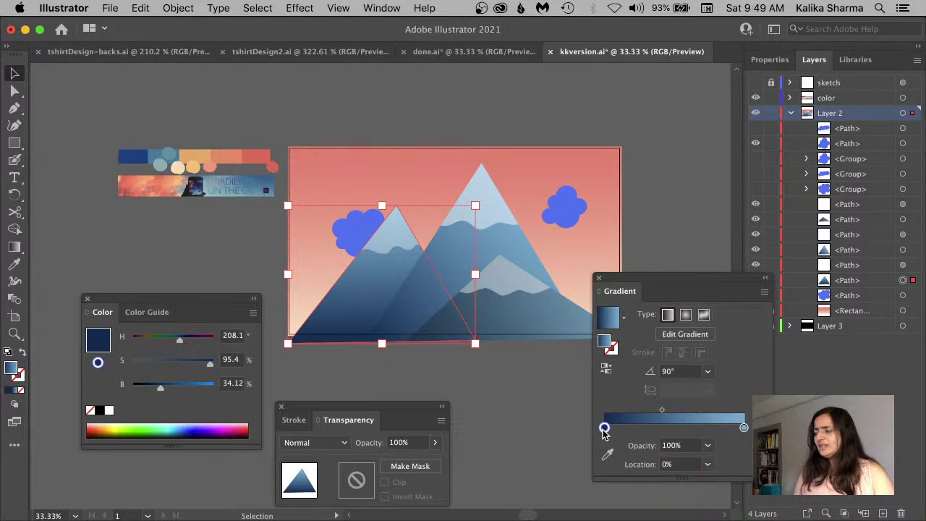
{"action": "left_click", "coordinate": [456, 275]}
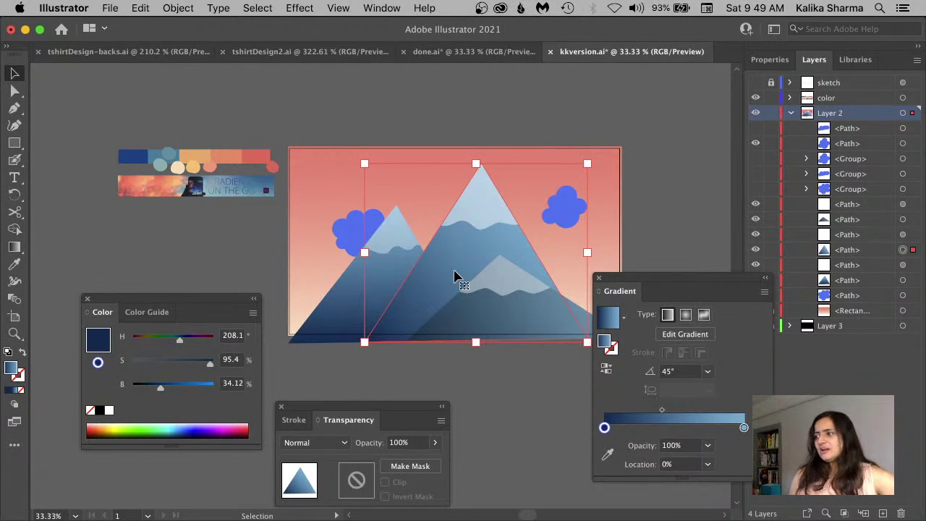
{"action": "left_click", "coordinate": [351, 295]}
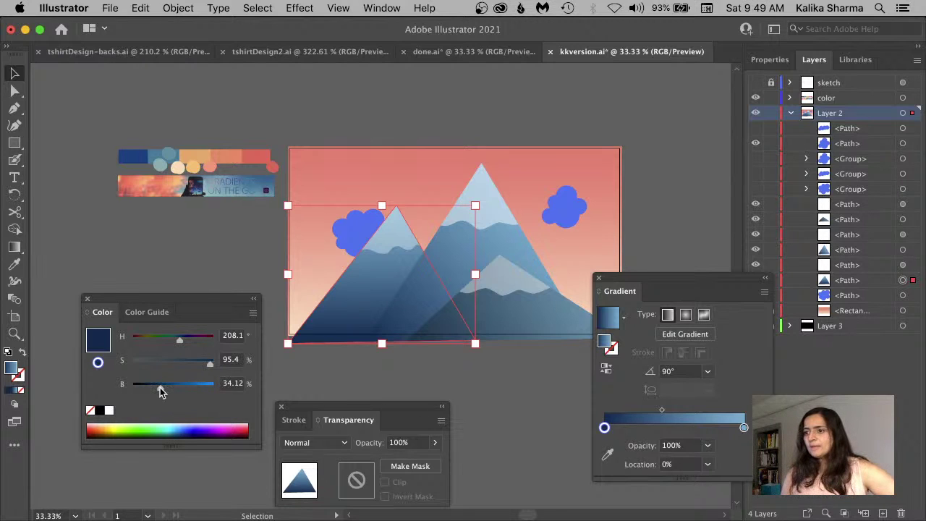
{"action": "left_click_drag", "start_coordinate": [160, 391], "coordinate": [184, 371]}
{"action": "left_click", "coordinate": [166, 363]}
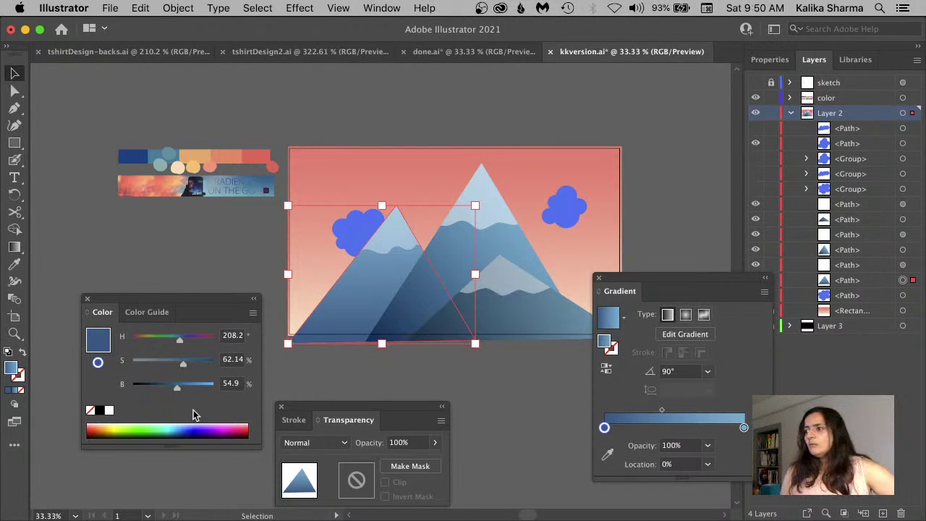
Lighten the light stop of the left mountain's gradient to about 29% saturation and 88% brightness
{"action": "left_click", "coordinate": [743, 427]}
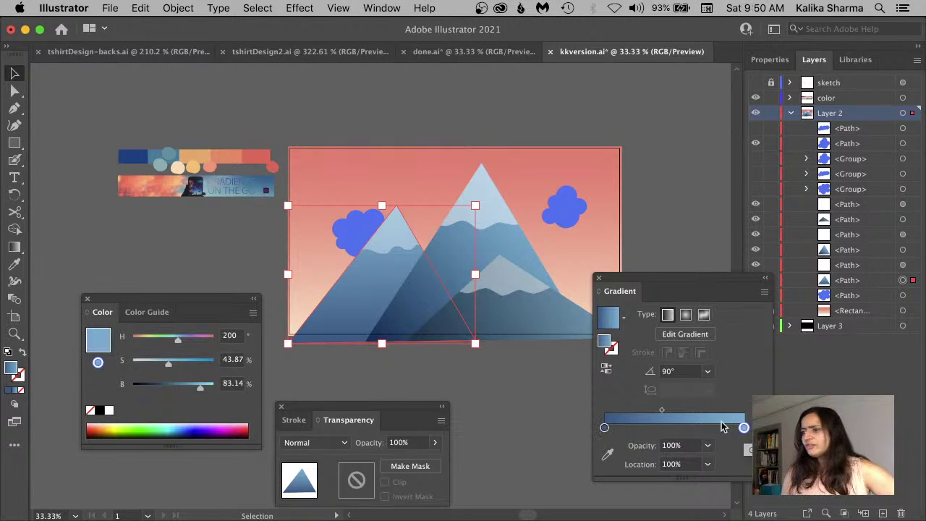
{"action": "mouse_move", "coordinate": [174, 366]}
{"action": "left_mouse_down"}
{"action": "mouse_move", "coordinate": [157, 367]}
{"action": "mouse_move", "coordinate": [205, 392]}
{"action": "mouse_move", "coordinate": [155, 365]}
{"action": "left_mouse_up"}
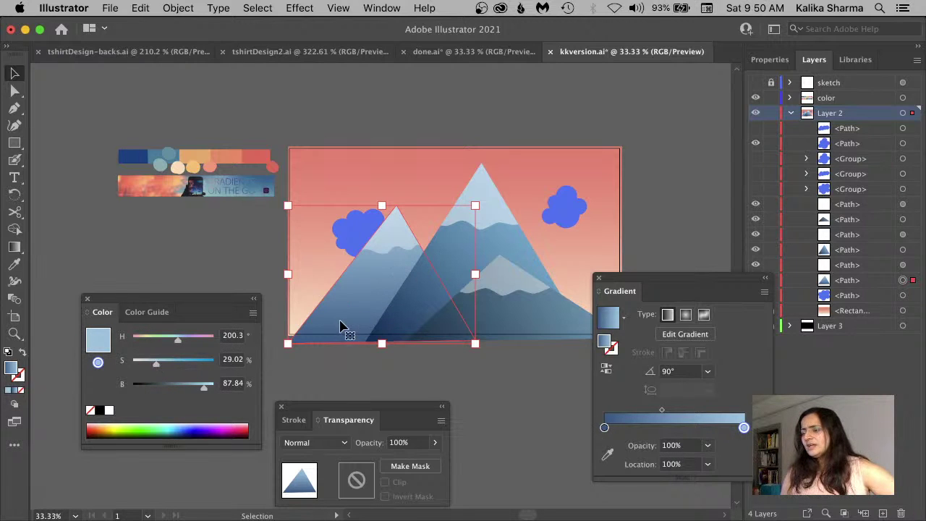
Shift the hue of the left mountain gradient's dark stop to about 207°
{"action": "left_click", "coordinate": [605, 427]}
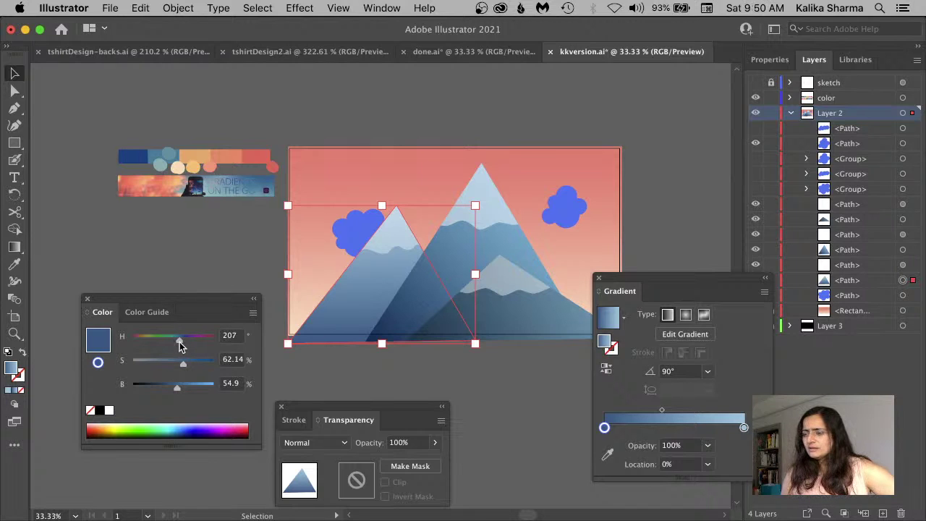
Set the left mountain's dark gradient stop to H 217.7, S 50.47, B 36 and lower its snowcap's opacity to 21%
{"action": "left_click_drag", "start_coordinate": [179, 346], "coordinate": [182, 345]}
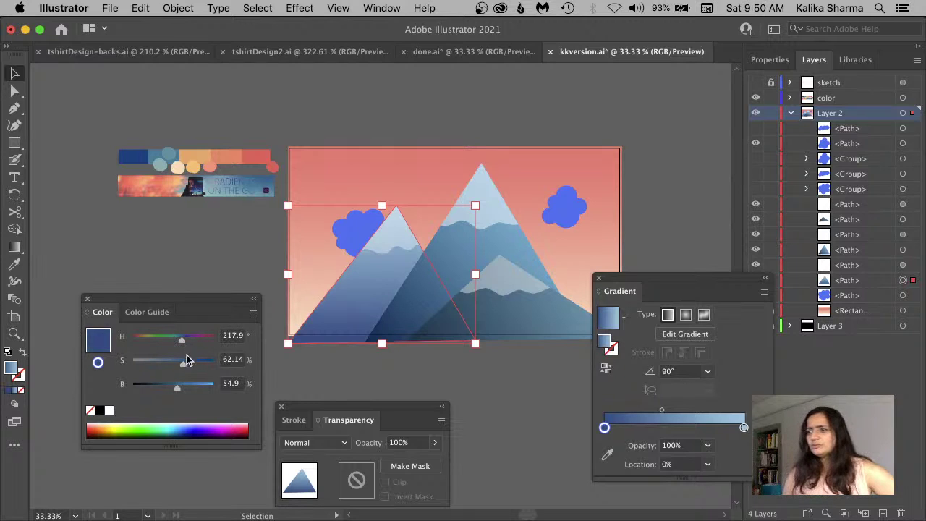
{"action": "left_click_drag", "start_coordinate": [182, 364], "coordinate": [162, 391]}
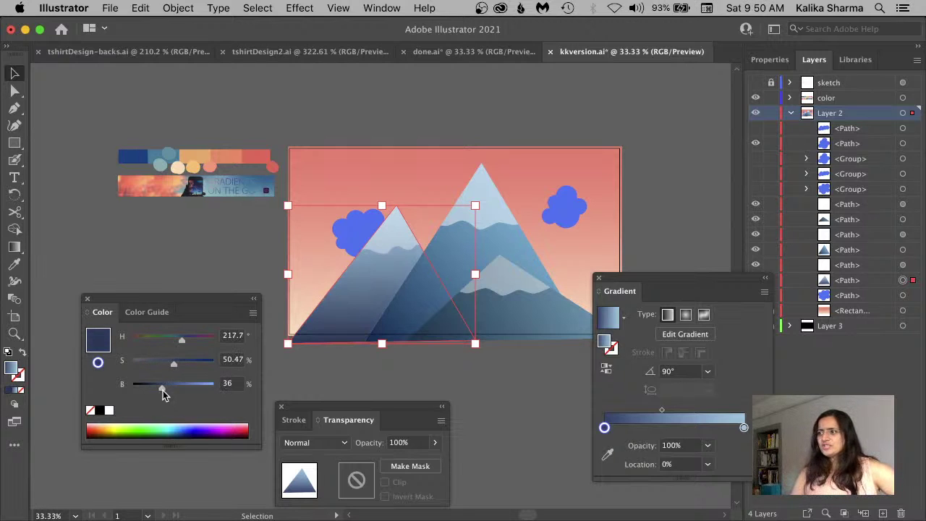
{"action": "left_click", "coordinate": [401, 235]}
{"action": "left_click", "coordinate": [434, 442]}
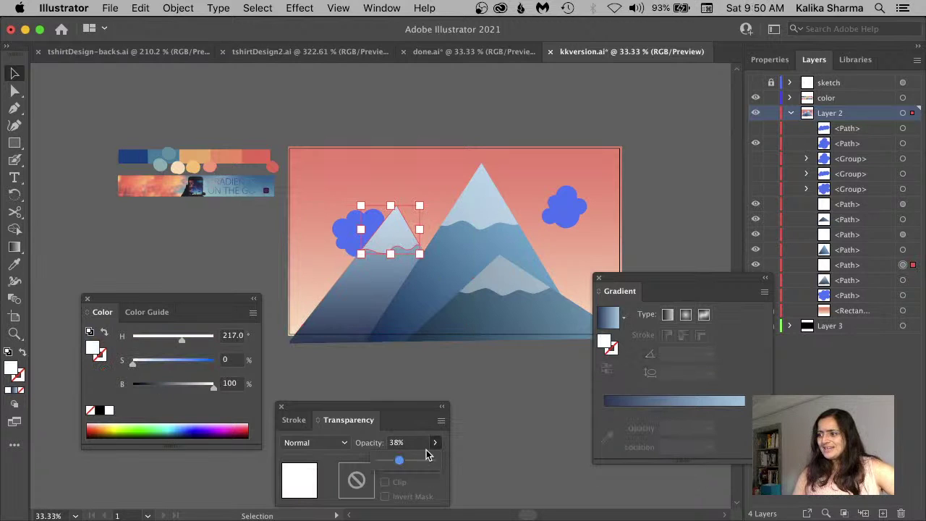
{"action": "left_click_drag", "start_coordinate": [428, 456], "coordinate": [389, 464]}
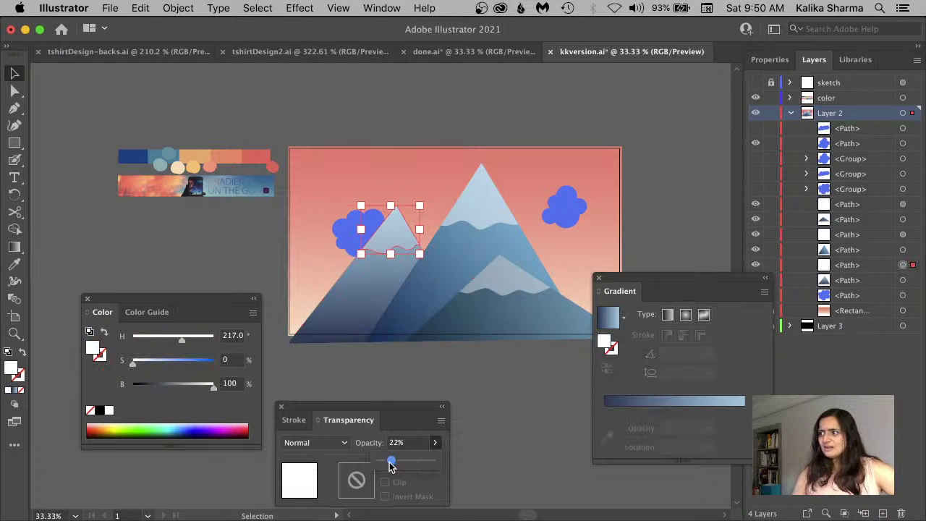
{"action": "left_click", "coordinate": [396, 388]}
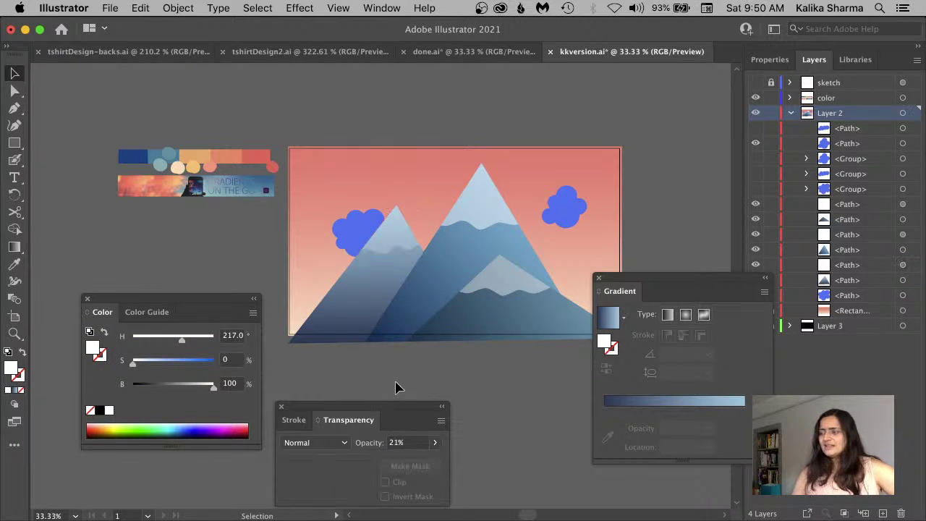
Lower the opacity of the small front mountain's snowcap to 32%
{"action": "left_click", "coordinate": [502, 281]}
{"action": "left_click", "coordinate": [435, 442]}
{"action": "left_click_drag", "start_coordinate": [414, 461], "coordinate": [391, 461]}
{"action": "left_click", "coordinate": [480, 406]}
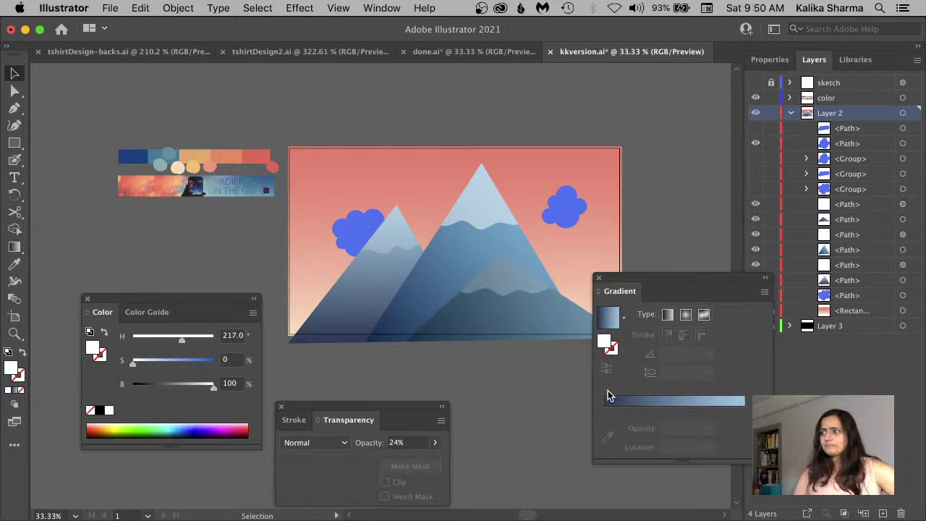
{"action": "left_click", "coordinate": [521, 280]}
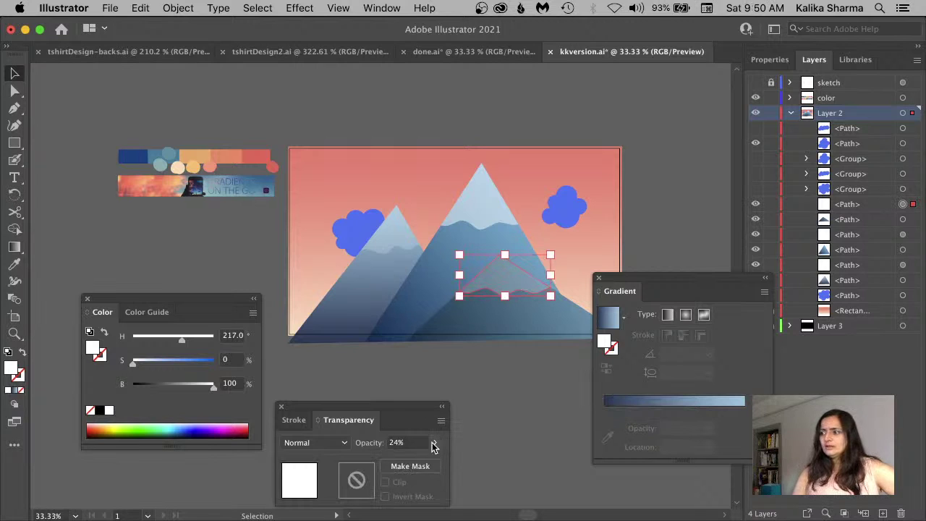
{"action": "left_click_drag", "start_coordinate": [394, 463], "coordinate": [403, 459]}
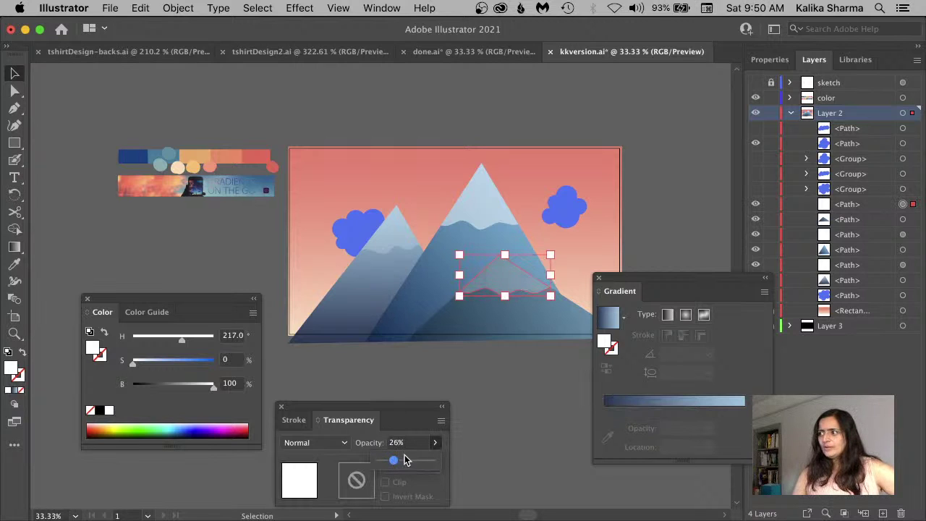
{"action": "left_click", "coordinate": [473, 385]}
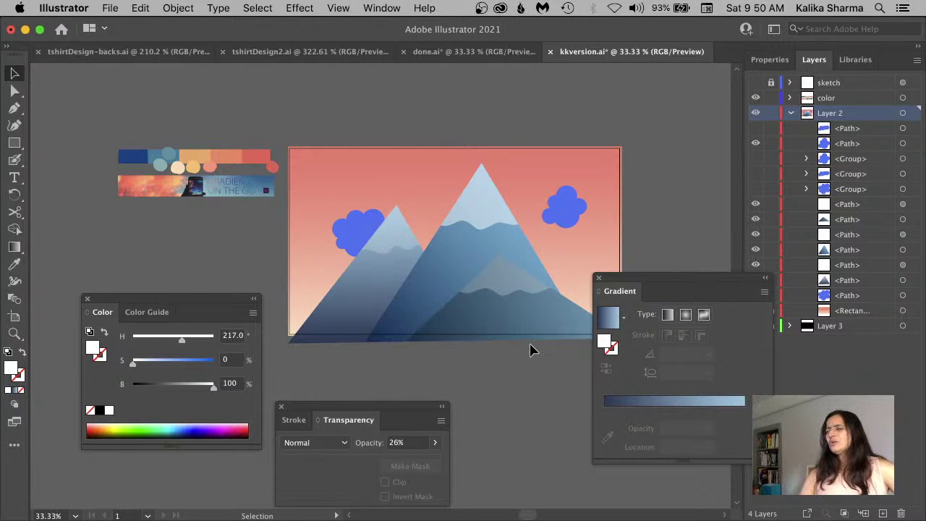
{"action": "left_click", "coordinate": [506, 282]}
{"action": "left_click", "coordinate": [434, 442]}
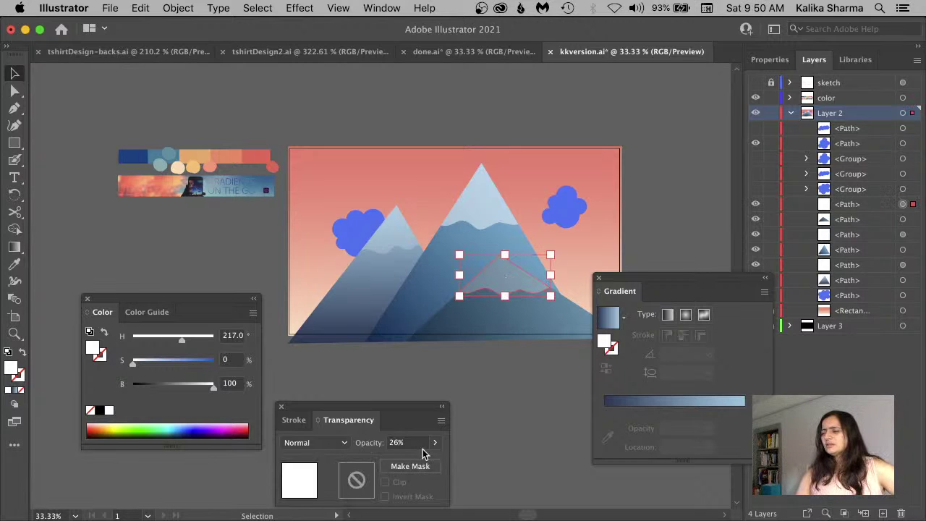
{"action": "left_click_drag", "start_coordinate": [393, 463], "coordinate": [397, 460]}
{"action": "left_click", "coordinate": [506, 412]}
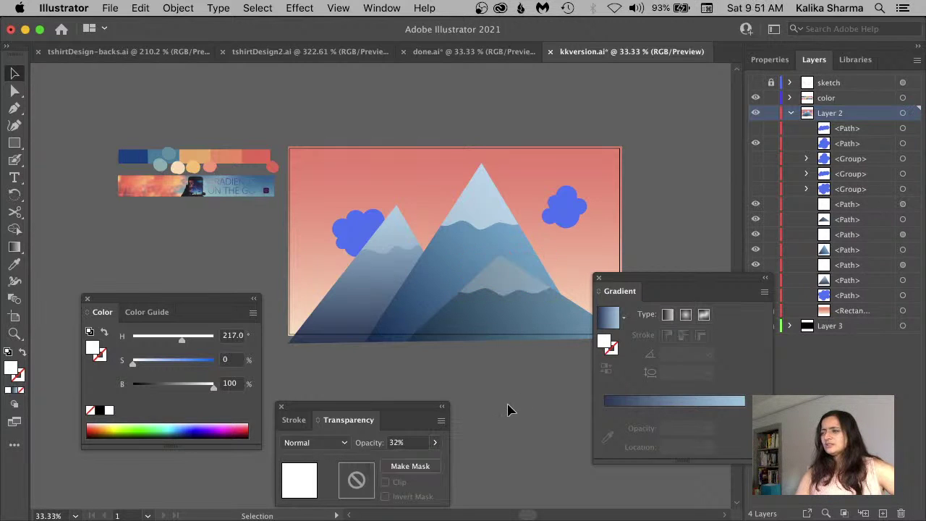
{"action": "left_click", "coordinate": [511, 407]}
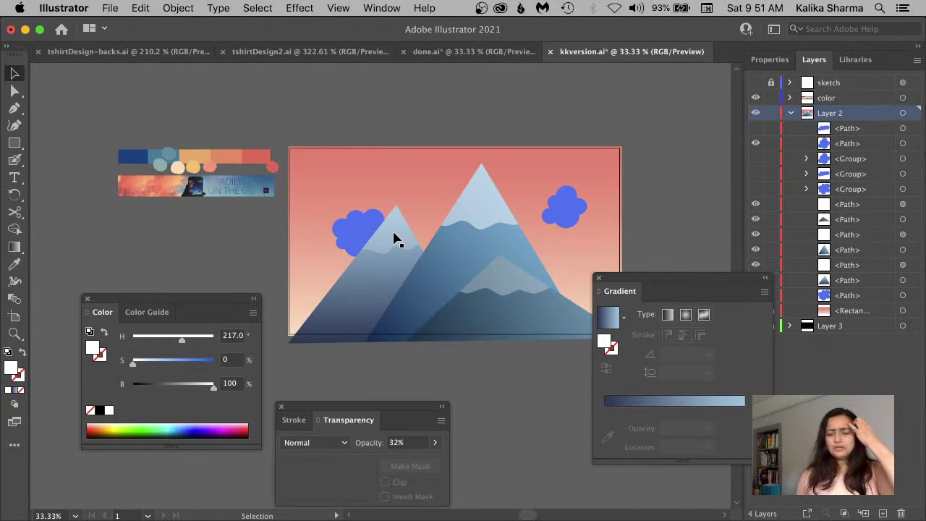
Make the hidden large cloud path in Layer 2 visible in front of the mountains
{"action": "scroll", "coordinate": [394, 239], "scroll_direction": "left", "scroll_amount": 10}
{"action": "scroll", "coordinate": [399, 238], "scroll_direction": "right", "scroll_amount": 8}
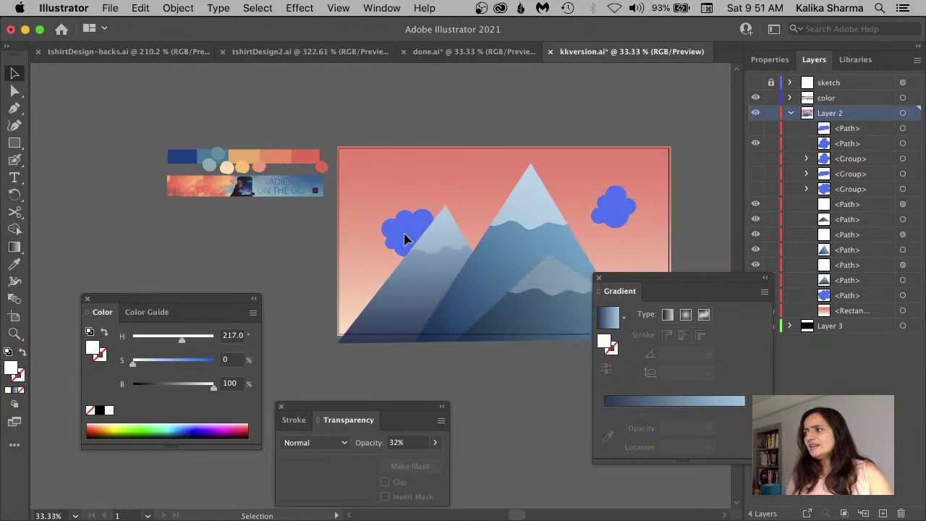
{"action": "scroll", "coordinate": [405, 239], "scroll_direction": "right", "scroll_amount": 2}
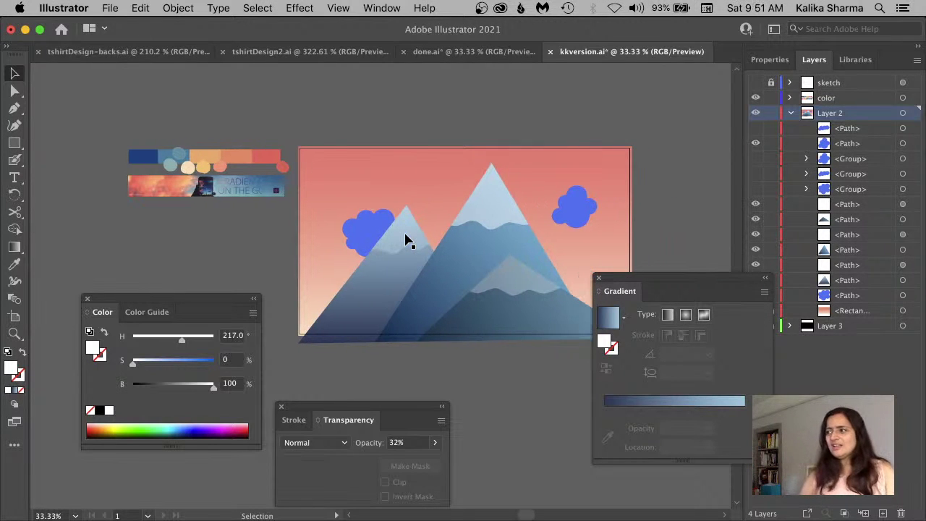
{"action": "scroll", "coordinate": [405, 239], "scroll_direction": "right", "scroll_amount": 4}
{"action": "left_click_drag", "start_coordinate": [222, 294], "coordinate": [173, 287]}
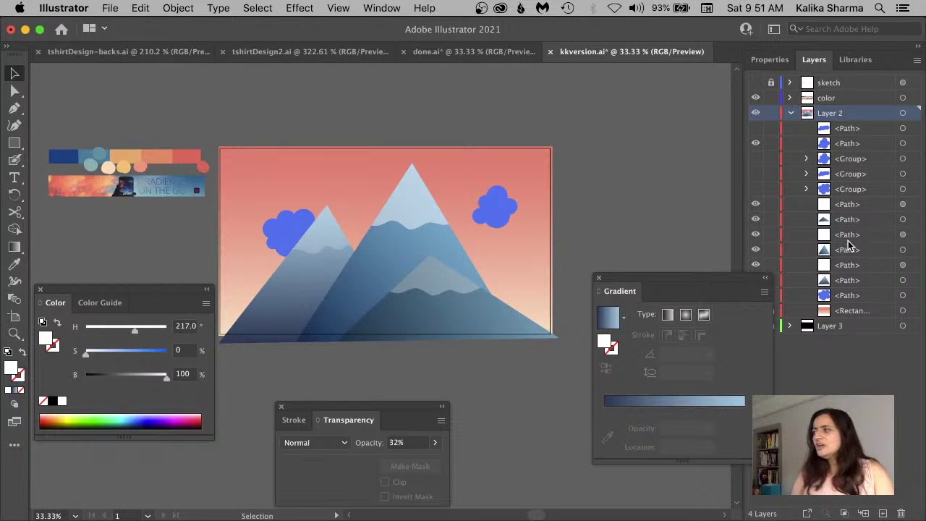
{"action": "left_click", "coordinate": [810, 129]}
{"action": "left_click", "coordinate": [755, 128]}
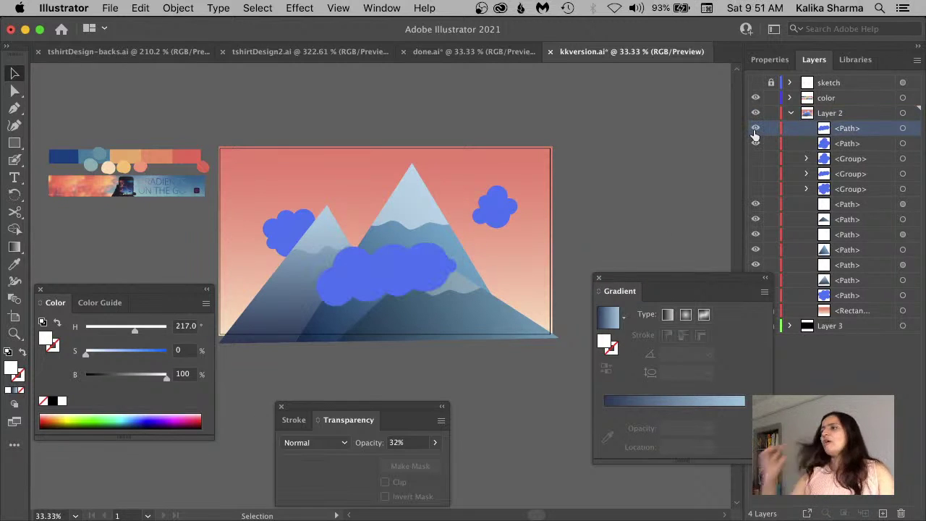
In done.ai, open the pinkish gradient stop's colour, switch its sliders to RGB and select the hex code
{"action": "left_click", "coordinate": [425, 56]}
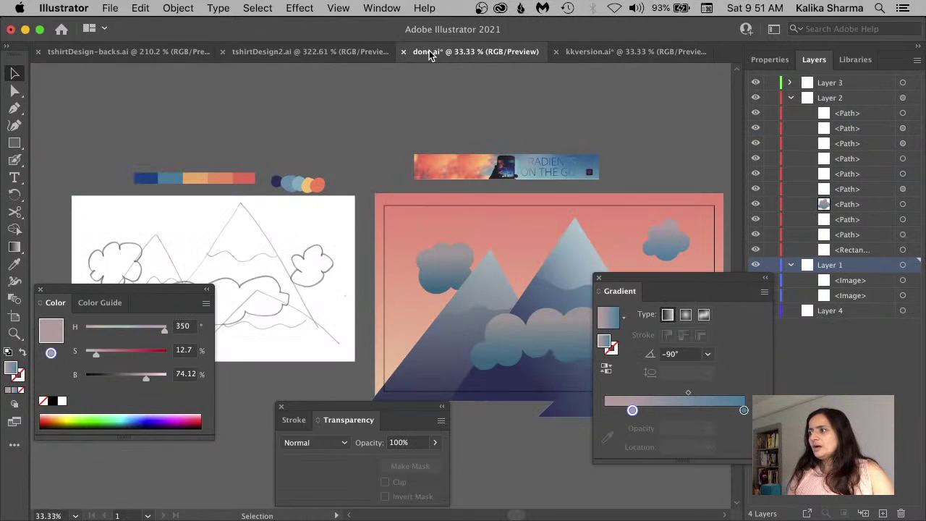
{"action": "left_click_drag", "start_coordinate": [657, 278], "coordinate": [733, 304]}
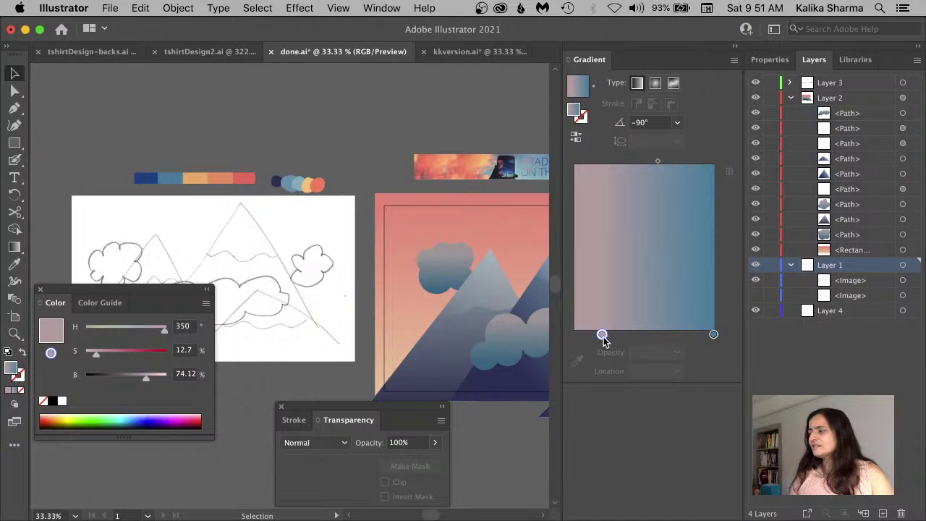
{"action": "left_click_drag", "start_coordinate": [590, 61], "coordinate": [596, 291]}
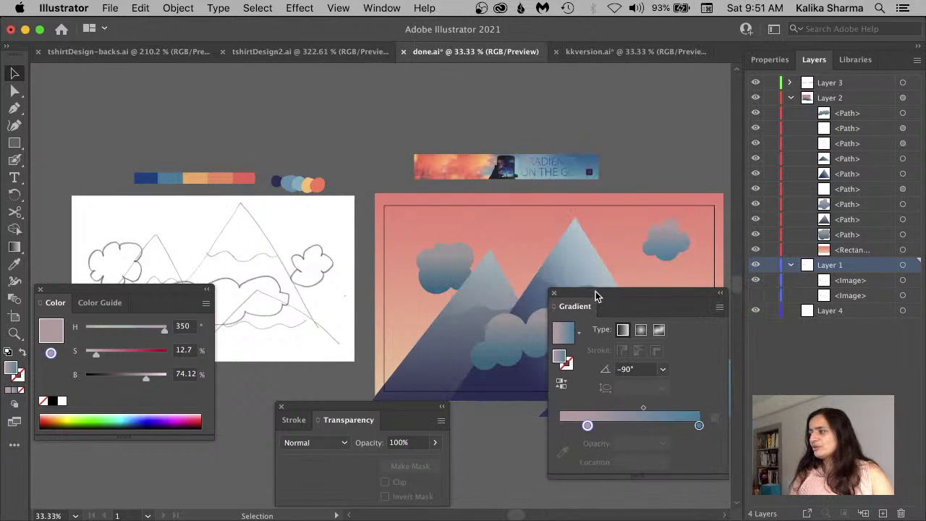
{"action": "double_click", "coordinate": [588, 426]}
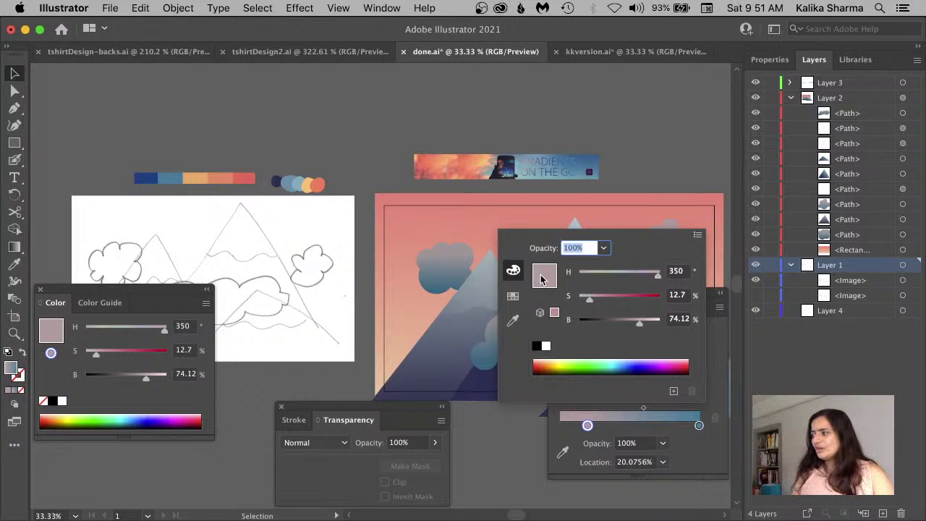
{"action": "left_click", "coordinate": [698, 236]}
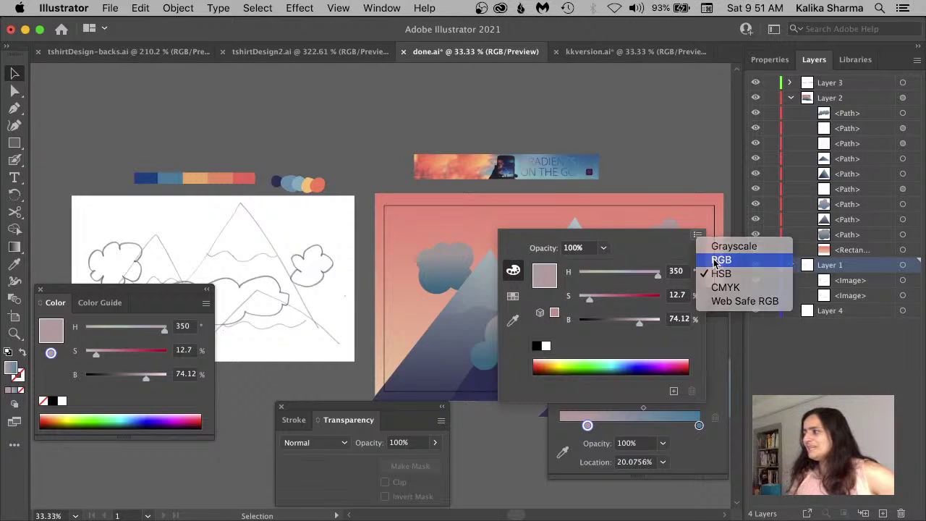
{"action": "left_click", "coordinate": [714, 260]}
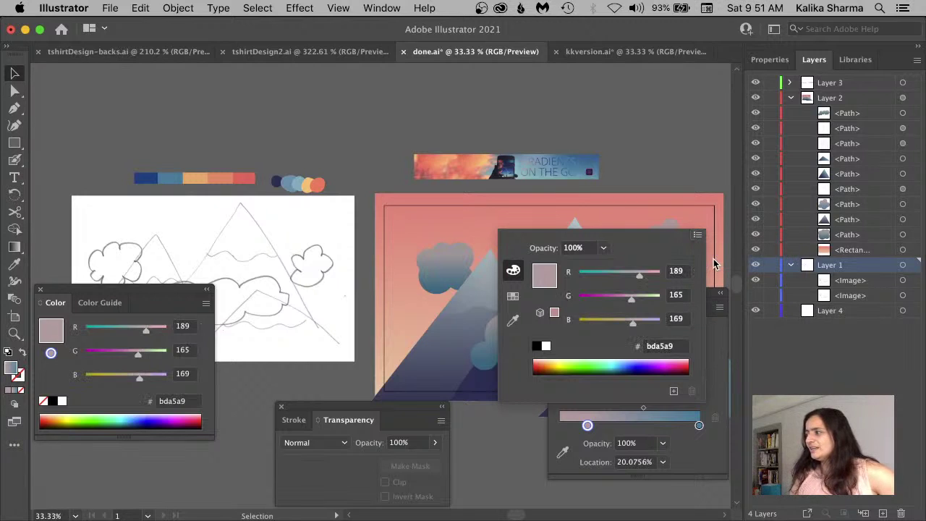
{"action": "left_click", "coordinate": [663, 350]}
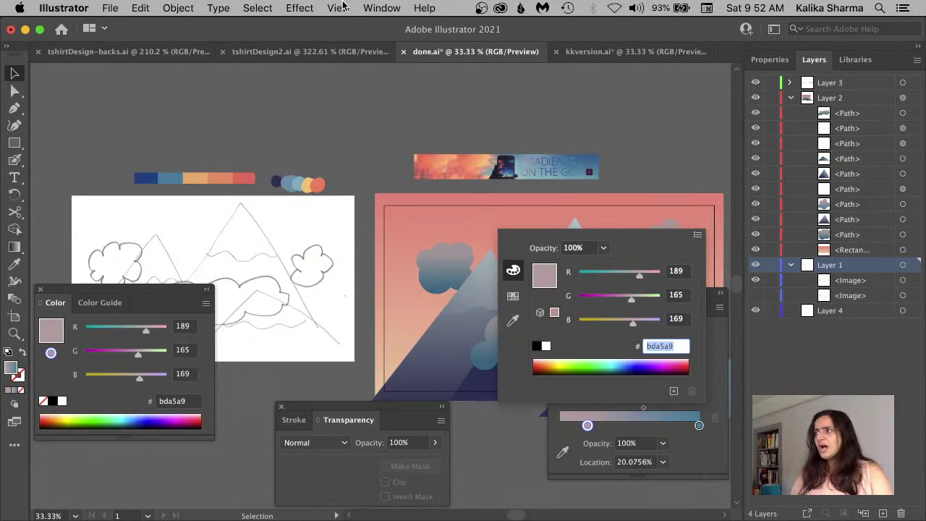
In kkversion.ai, fill the large cloud with the sky background's gradient using the Eyedropper
{"action": "left_click", "coordinate": [583, 53]}
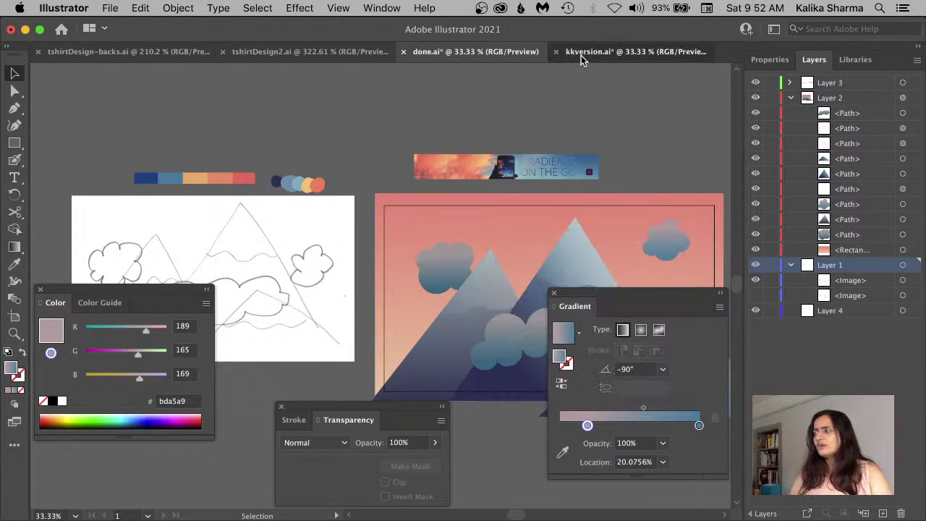
{"action": "left_click", "coordinate": [385, 277]}
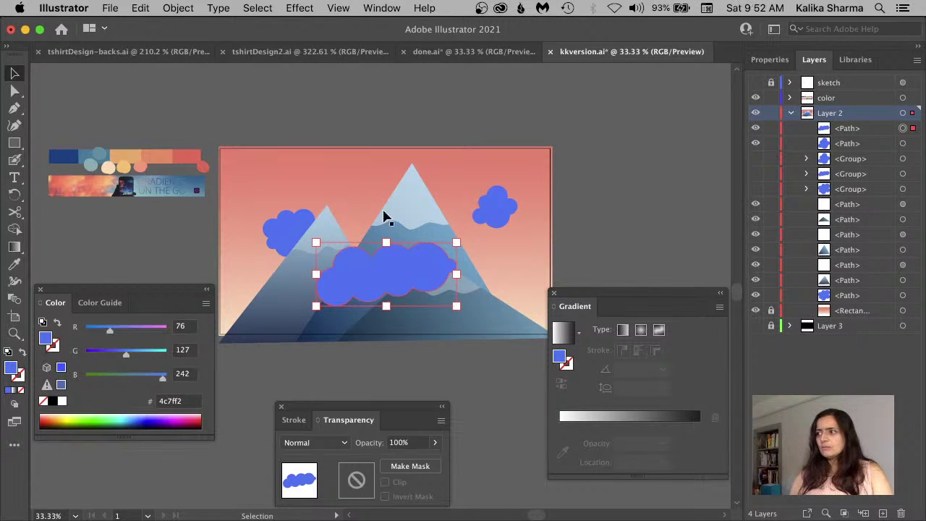
{"action": "key", "text": "i"}
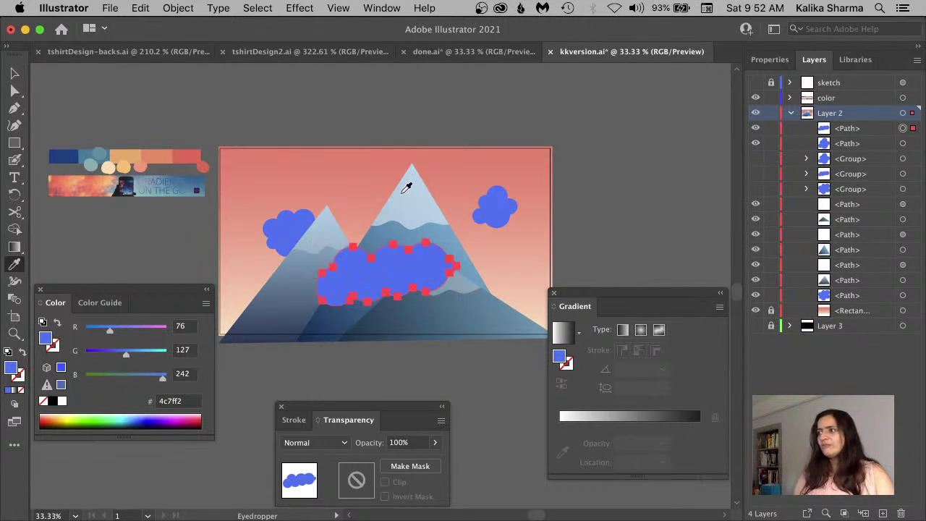
{"action": "left_click", "coordinate": [366, 180]}
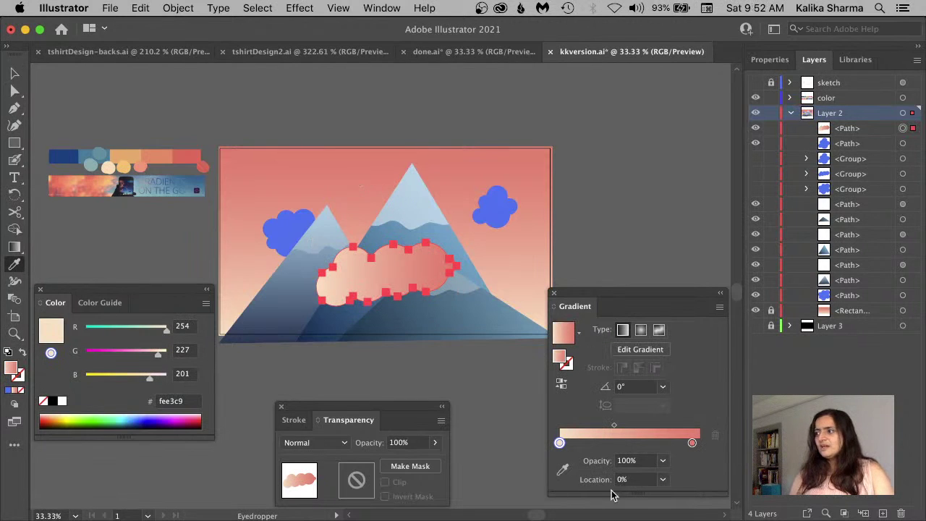
Set the large cloud's linear gradient angle to -90°, using the finished artwork in done.ai as reference
{"action": "left_click", "coordinate": [662, 386]}
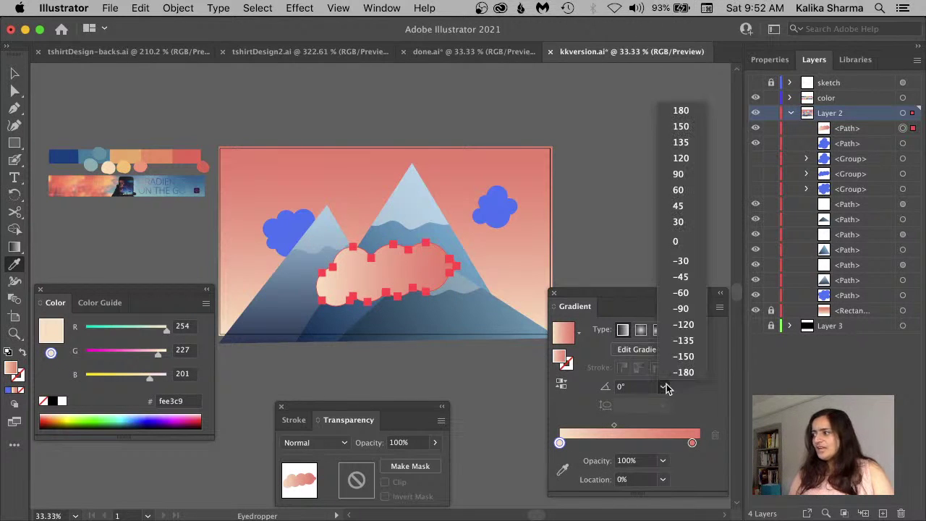
{"action": "left_click", "coordinate": [680, 174]}
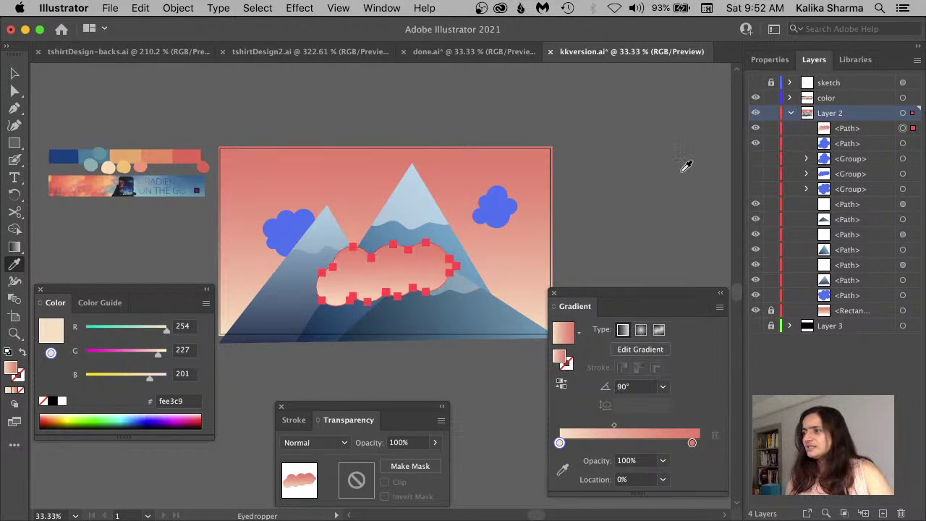
{"action": "left_click", "coordinate": [450, 51]}
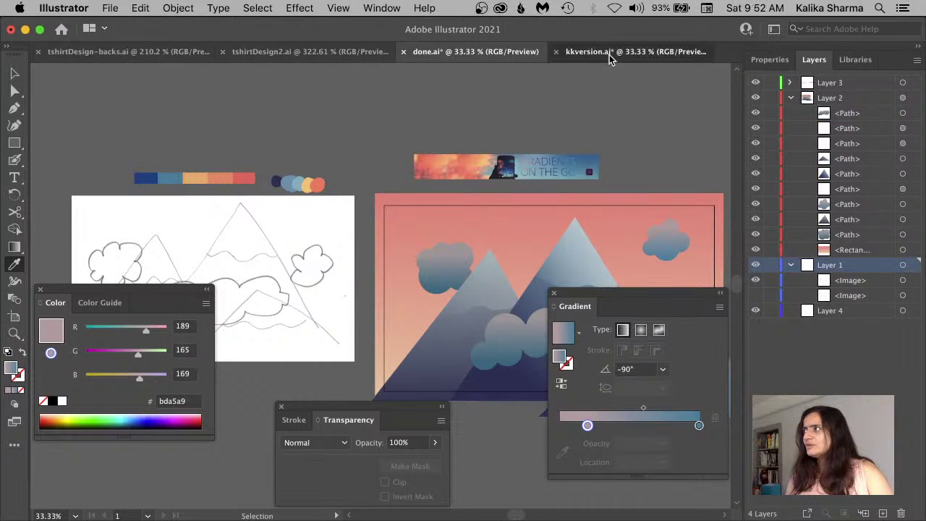
{"action": "left_click", "coordinate": [609, 52]}
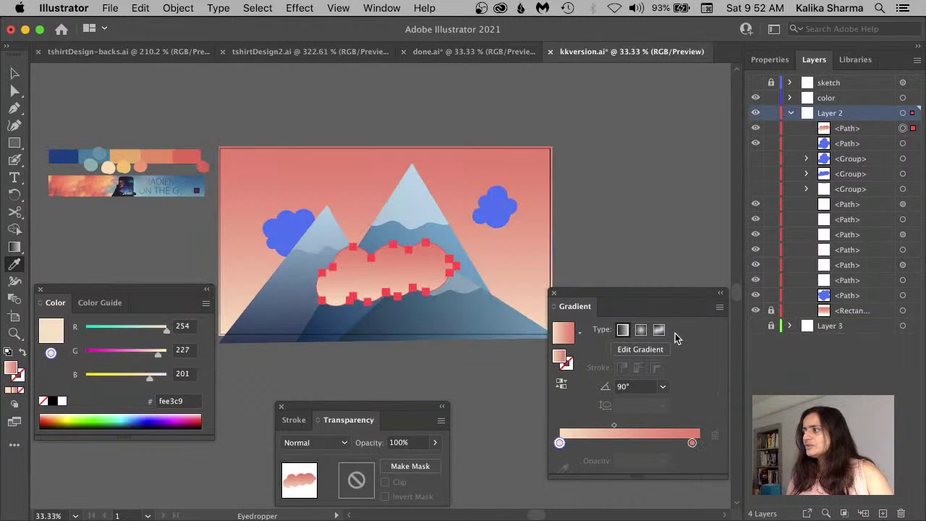
{"action": "left_click", "coordinate": [662, 386]}
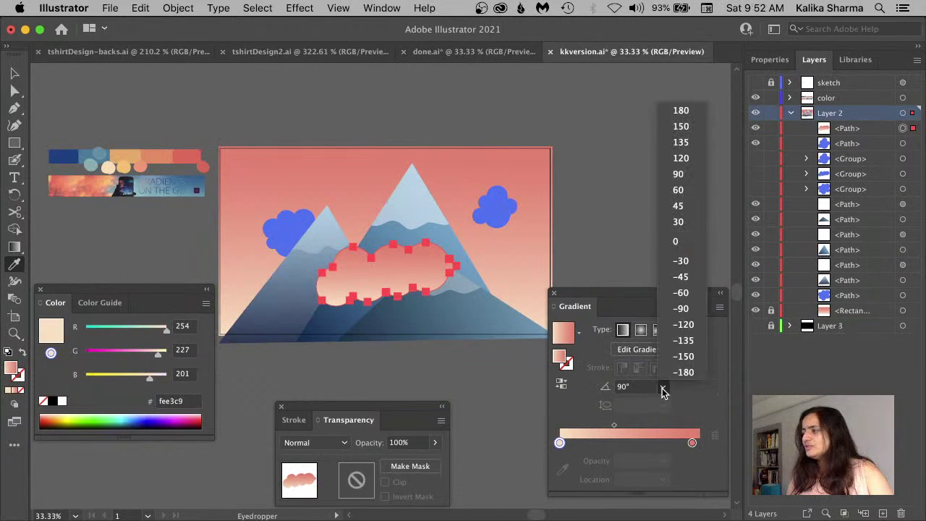
{"action": "left_click", "coordinate": [678, 309]}
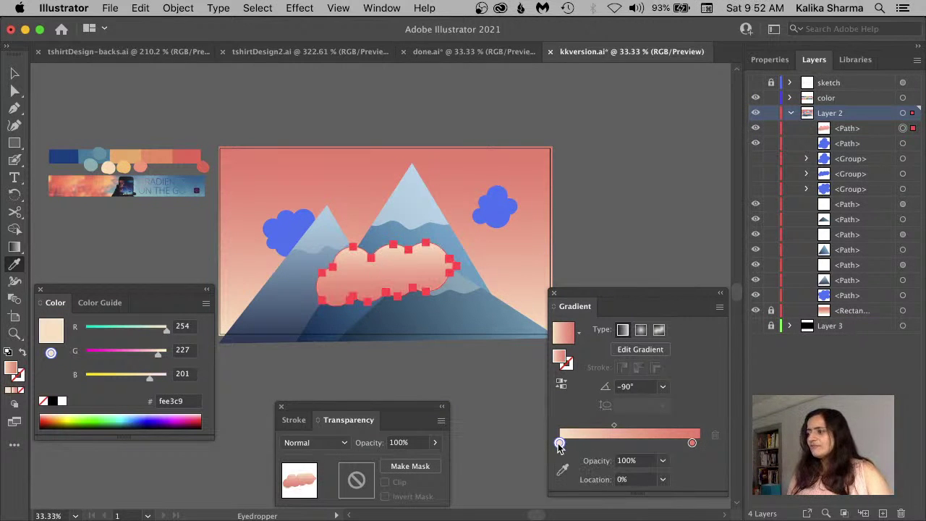
{"action": "left_click", "coordinate": [476, 53]}
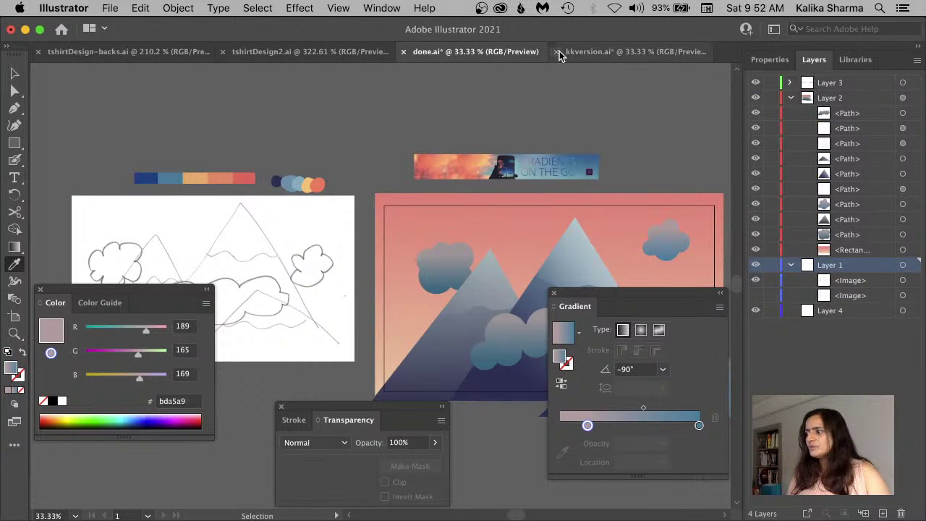
{"action": "left_click", "coordinate": [587, 50]}
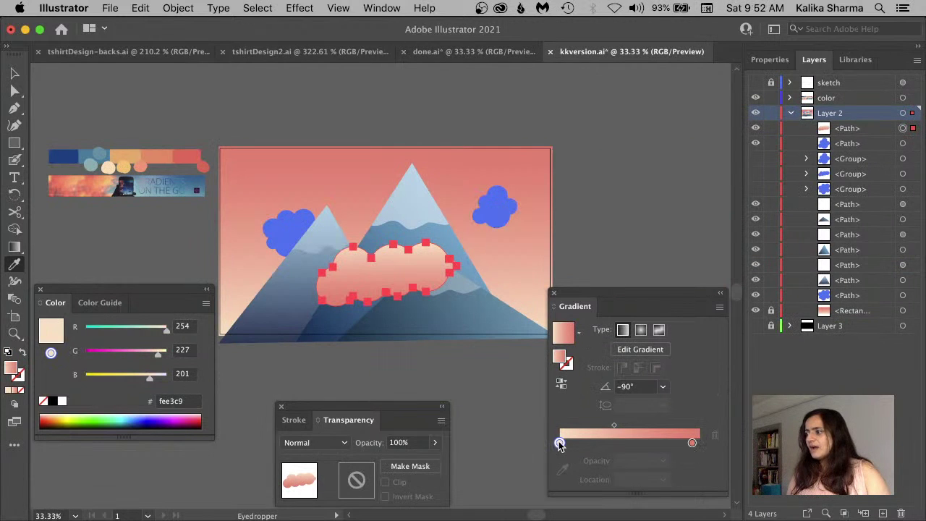
Set the cream starting stop of the large cloud's gradient to hex bda5a9
{"action": "double_click", "coordinate": [559, 443]}
{"action": "left_click", "coordinate": [654, 367]}
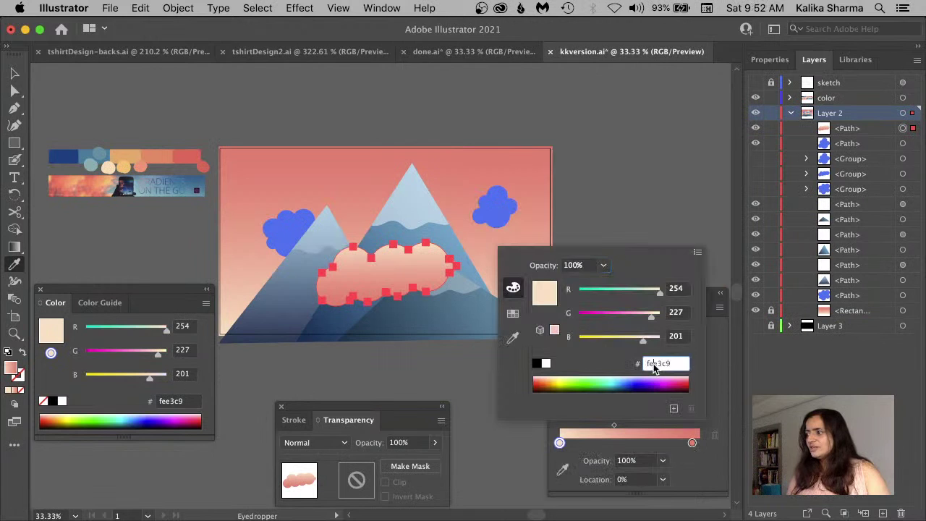
{"action": "type", "text": "bda5a9"}
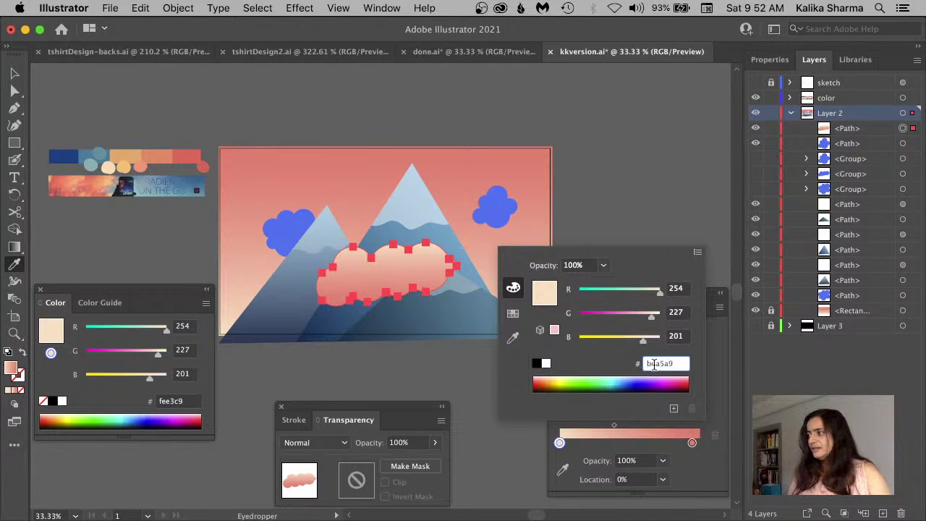
{"action": "key", "text": "Return"}
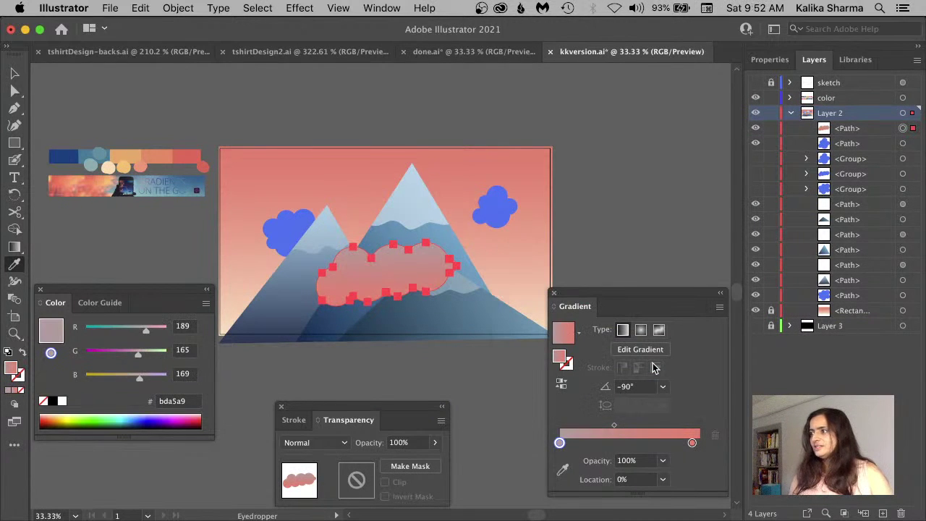
In done.ai, open the blue gradient stop's colour, keep its sliders on RGB and copy hex code 4188a5
{"action": "left_click", "coordinate": [487, 55]}
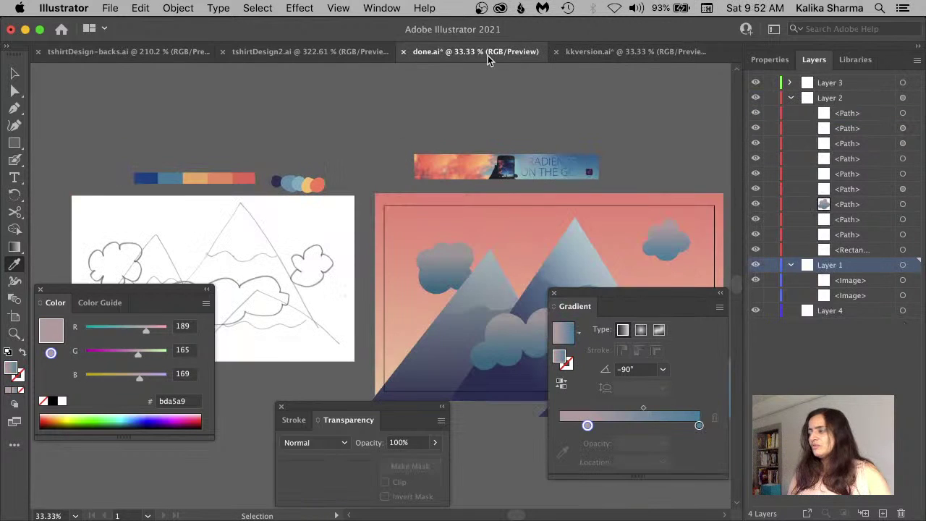
{"action": "left_click", "coordinate": [699, 425]}
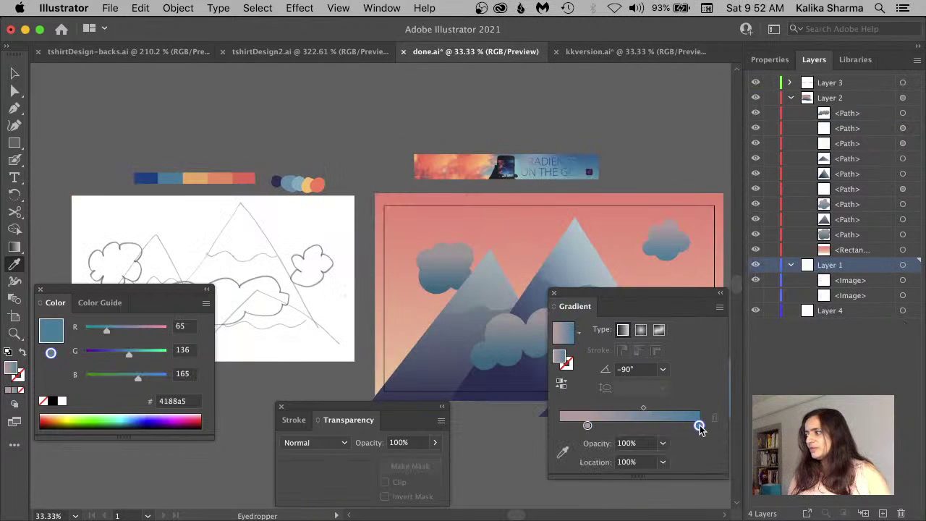
{"action": "double_click", "coordinate": [699, 425]}
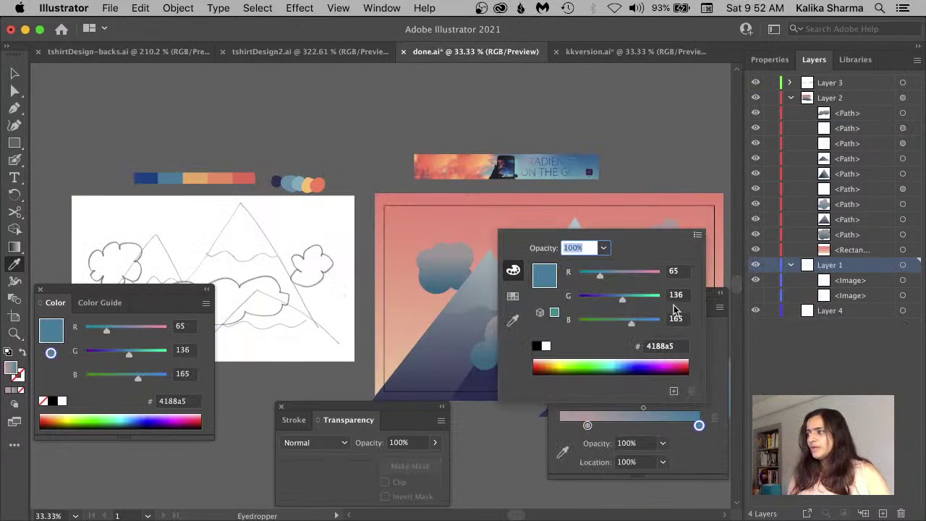
{"action": "left_click", "coordinate": [698, 237]}
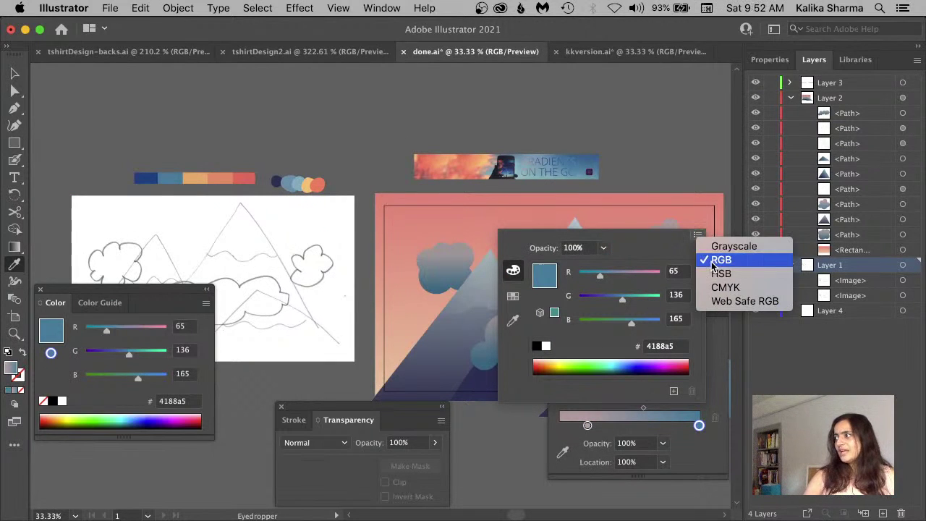
{"action": "left_click", "coordinate": [661, 348]}
{"action": "left_click", "coordinate": [659, 347]}
{"action": "key", "text": "super+c"}
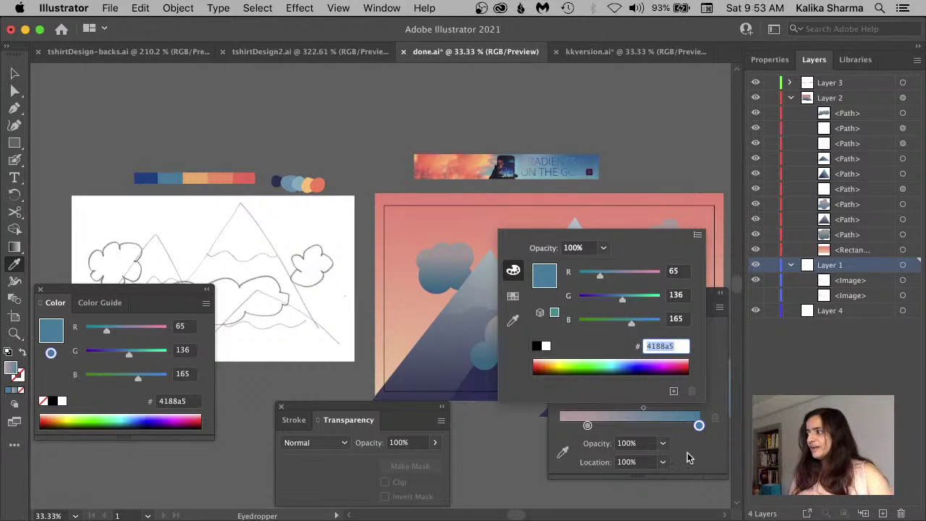
In kkversion.ai, set the coral end stop of the large cloud's gradient to hex 4188a5
{"action": "left_click", "coordinate": [610, 54]}
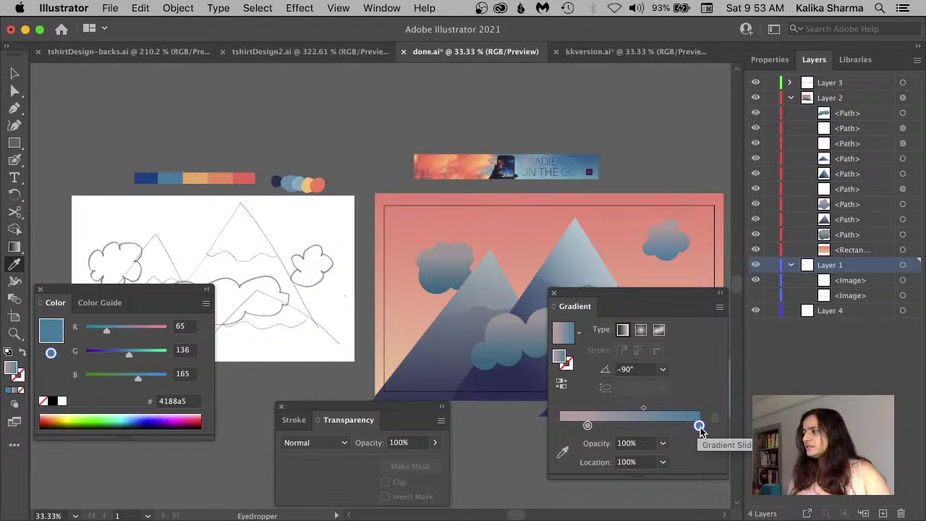
{"action": "left_click", "coordinate": [589, 52]}
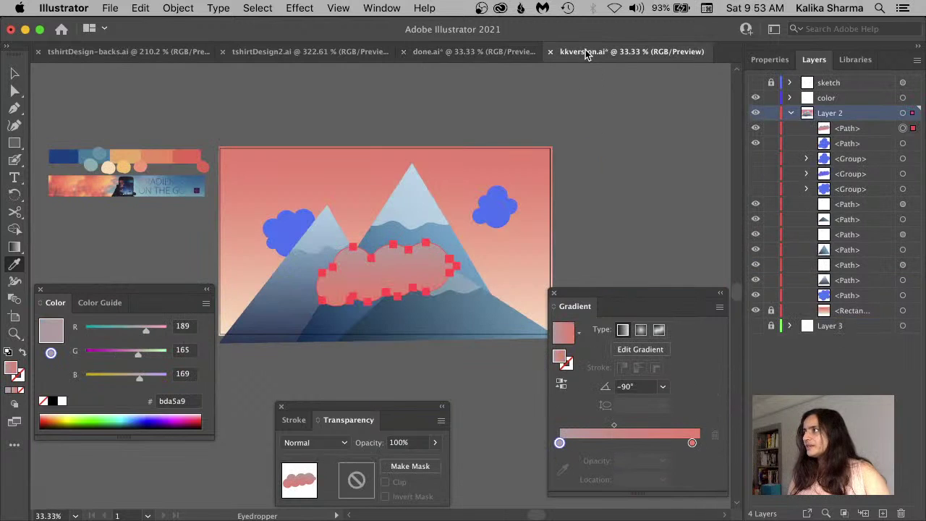
{"action": "double_click", "coordinate": [692, 442]}
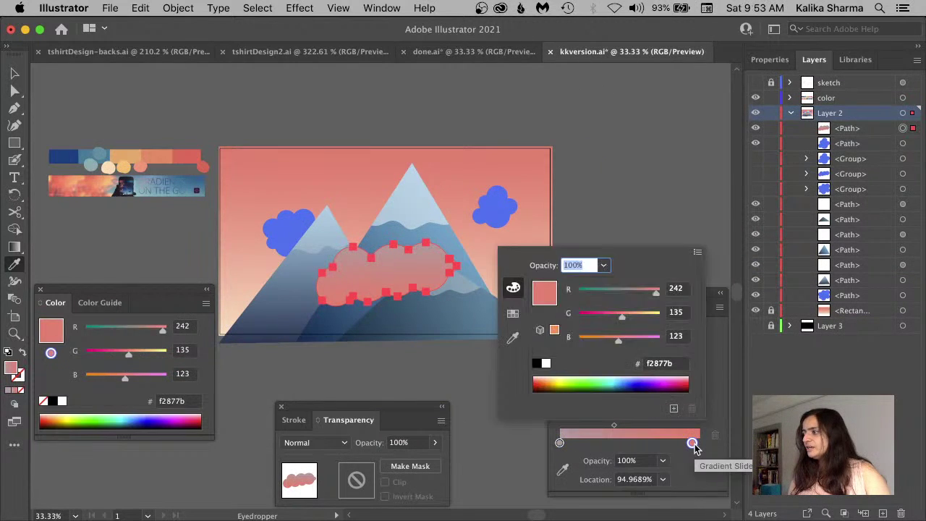
{"action": "left_click", "coordinate": [664, 369]}
{"action": "key", "text": "super+v"}
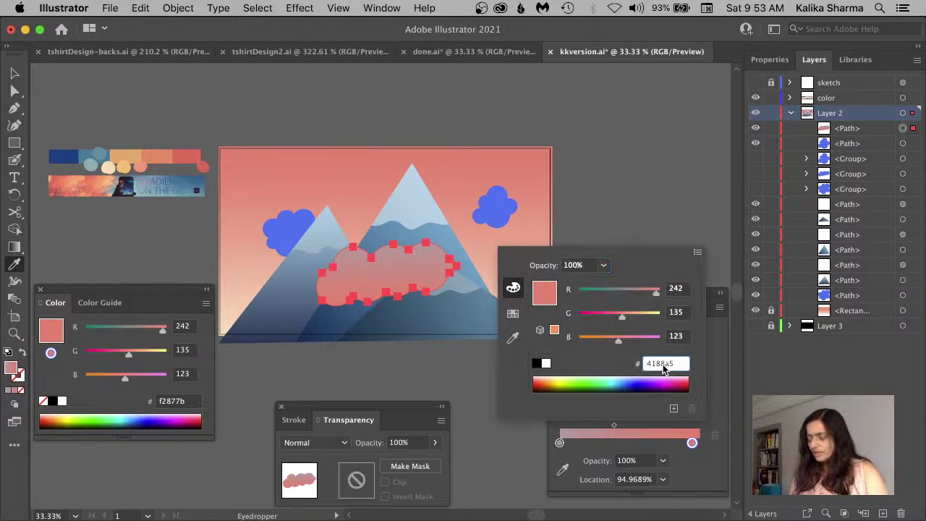
{"action": "key", "text": "Return"}
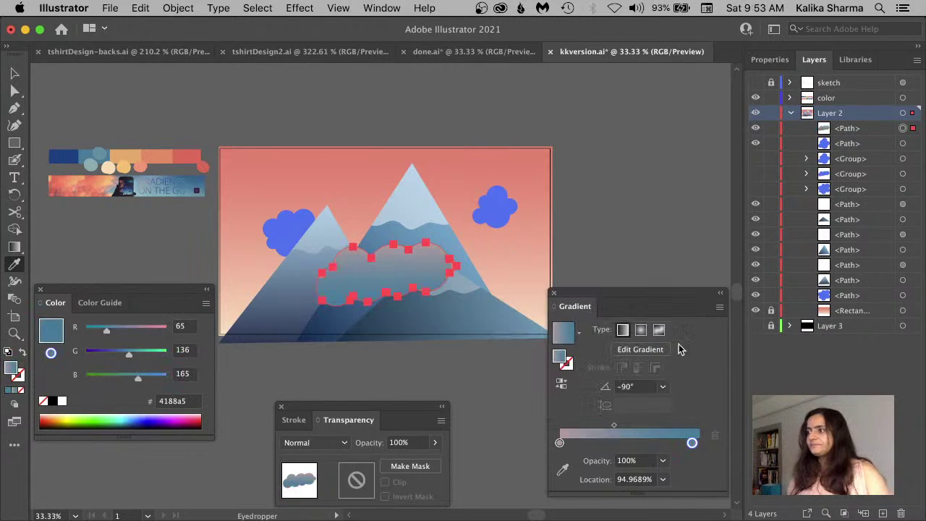
Move the large cloud slightly down and to the left over the mountains
{"action": "key", "text": "v"}
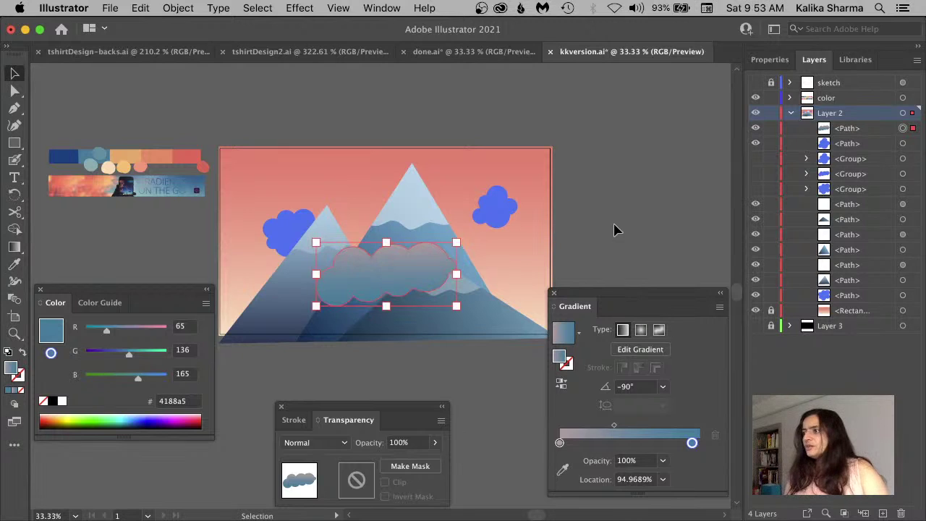
{"action": "left_click", "coordinate": [614, 230]}
{"action": "left_click", "coordinate": [425, 269]}
{"action": "left_click_drag", "start_coordinate": [424, 269], "coordinate": [422, 272]}
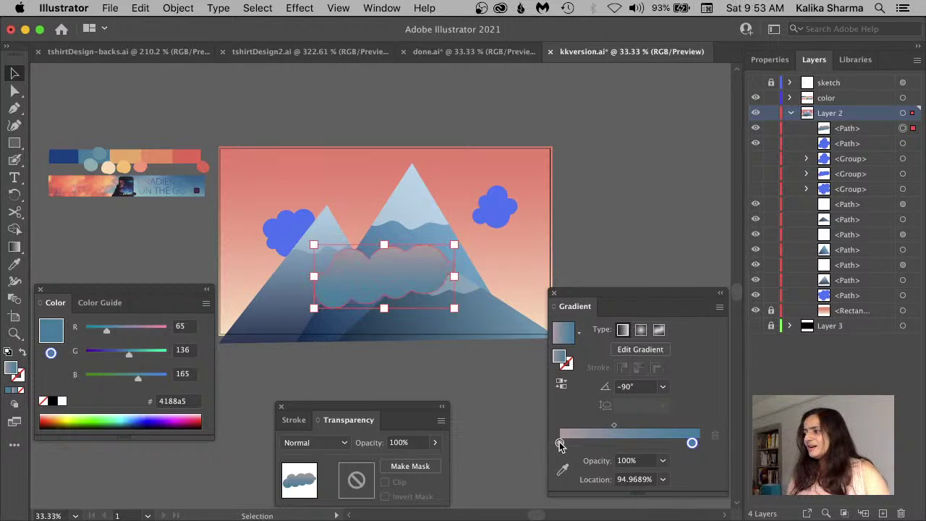
Shift the large cloud's mauve gradient stop to about 32% and its blue stop to 100%
{"action": "left_click_drag", "start_coordinate": [559, 442], "coordinate": [605, 443]}
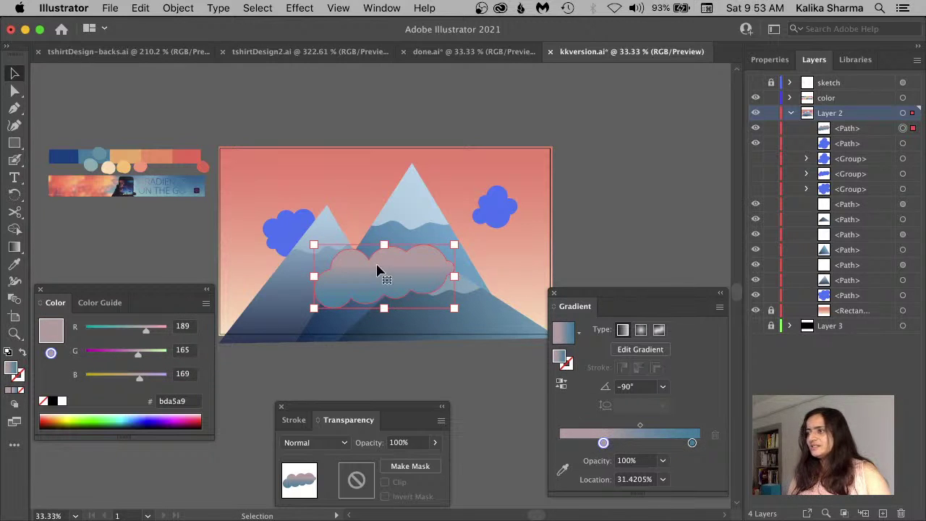
{"action": "left_click_drag", "start_coordinate": [600, 447], "coordinate": [605, 444]}
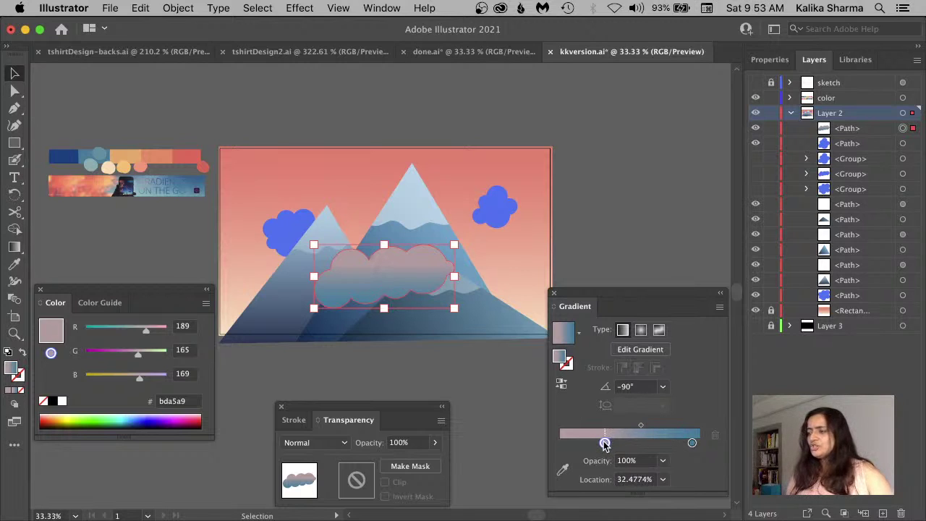
{"action": "left_click_drag", "start_coordinate": [692, 442], "coordinate": [699, 442]}
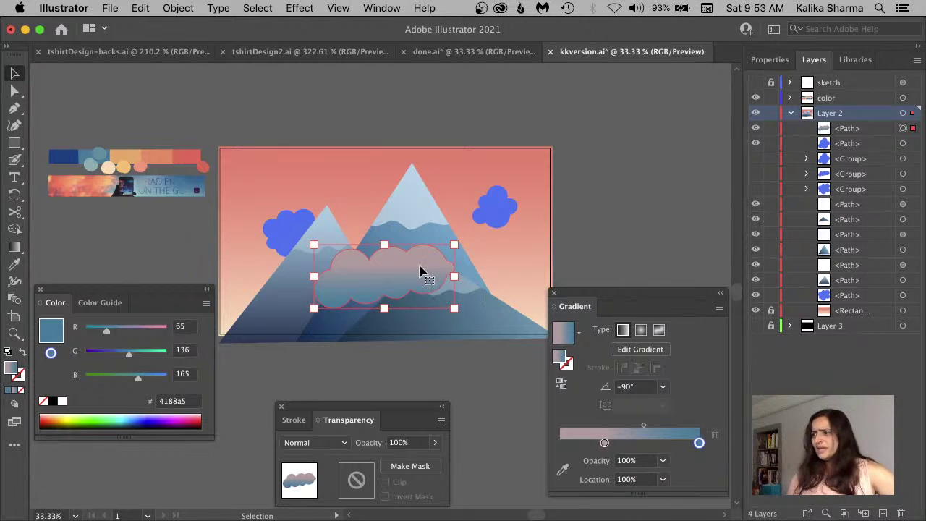
{"action": "left_click", "coordinate": [587, 241]}
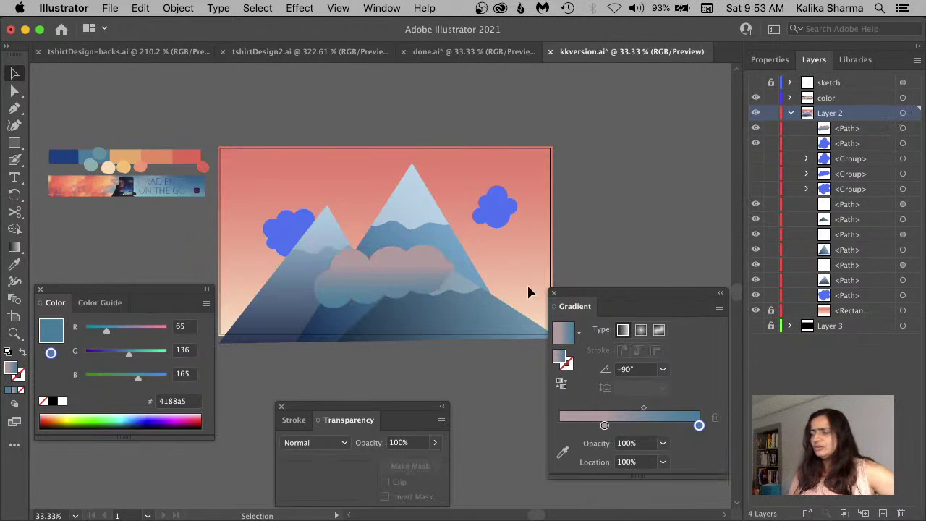
Fill the blue cloud behind the smaller mountain with the large cloud's gradient using the Eyedropper, and set its angle to -90°
{"action": "left_click", "coordinate": [279, 232]}
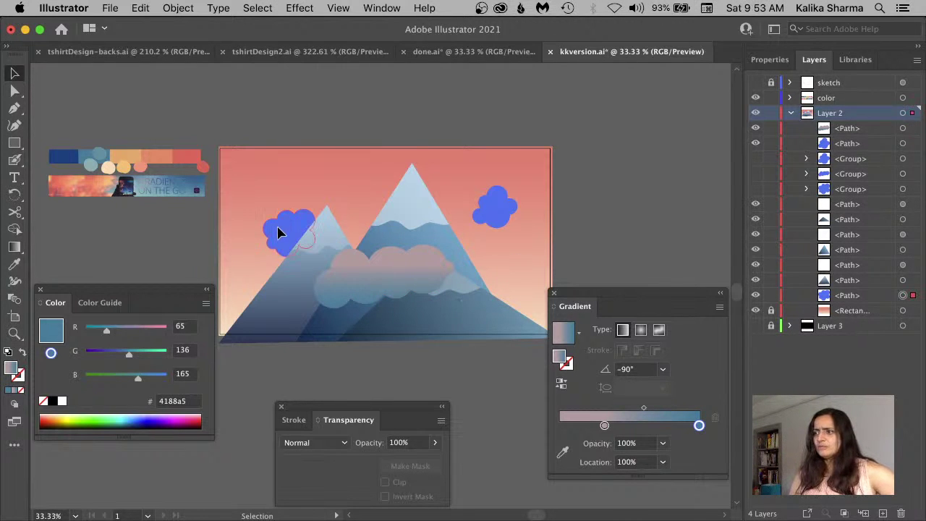
{"action": "left_click", "coordinate": [279, 232]}
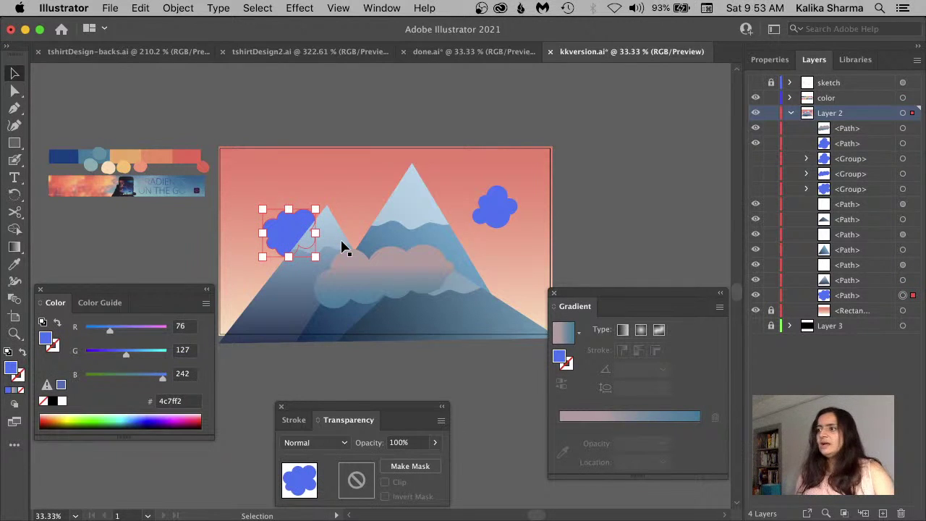
{"action": "scroll", "coordinate": [311, 236], "scroll_direction": "left", "scroll_amount": 1}
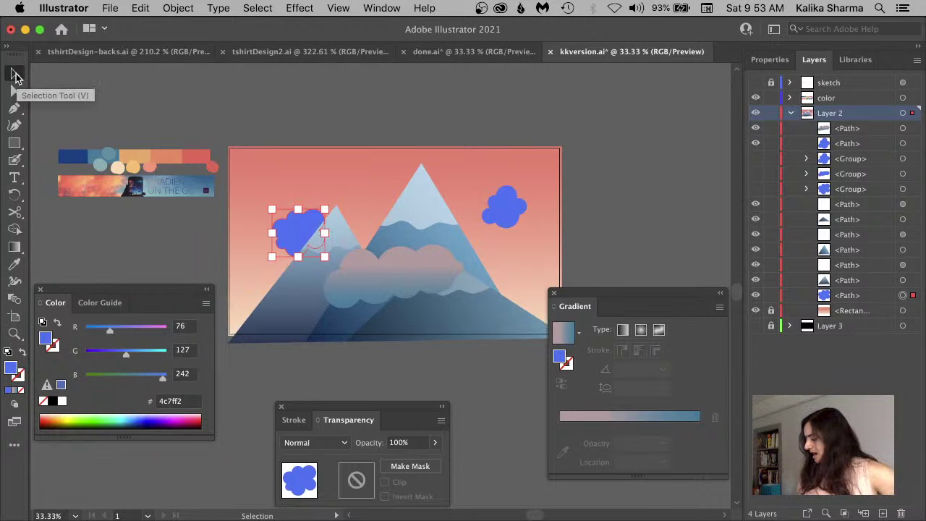
{"action": "key", "text": "i"}
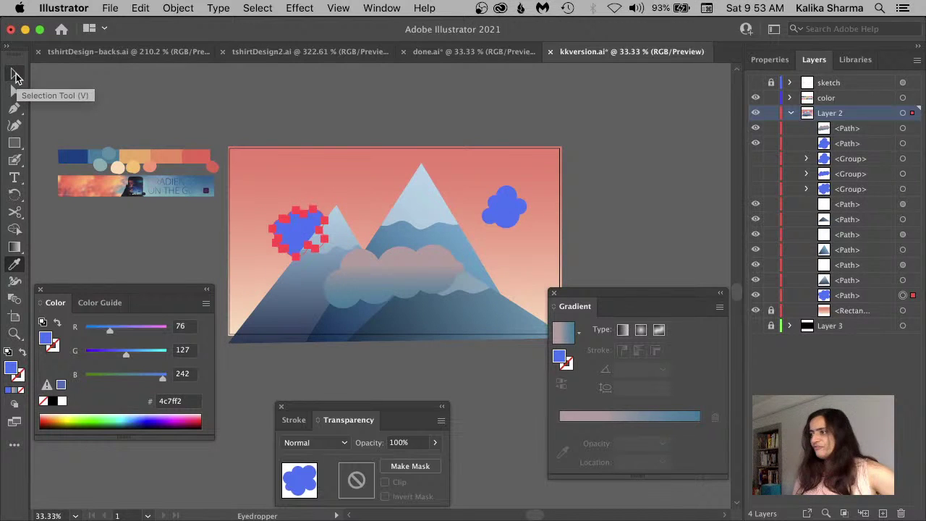
{"action": "left_click", "coordinate": [386, 275]}
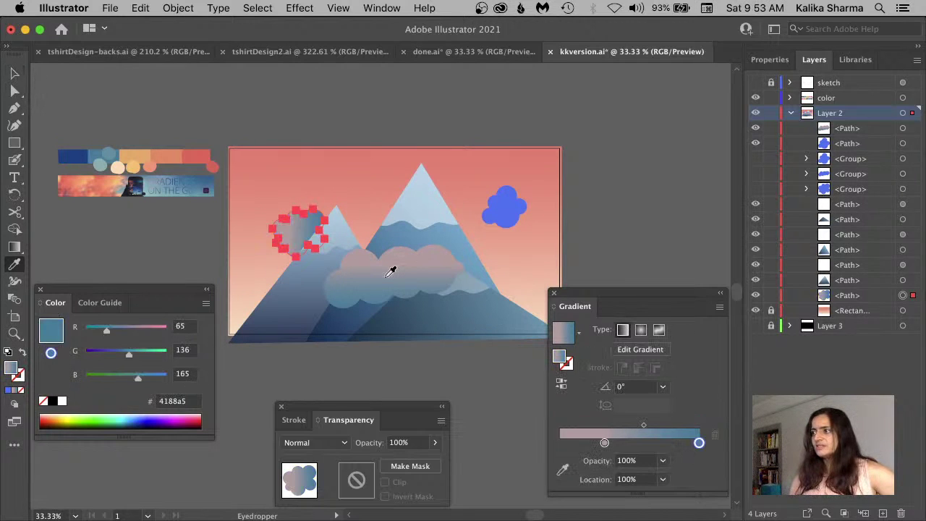
{"action": "left_click", "coordinate": [663, 387]}
{"action": "left_click", "coordinate": [680, 174]}
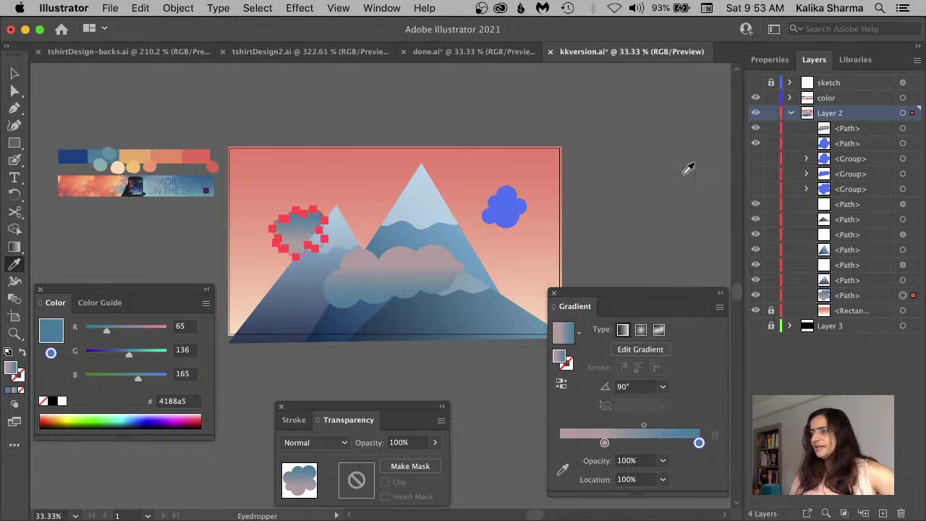
{"action": "left_click", "coordinate": [662, 387]}
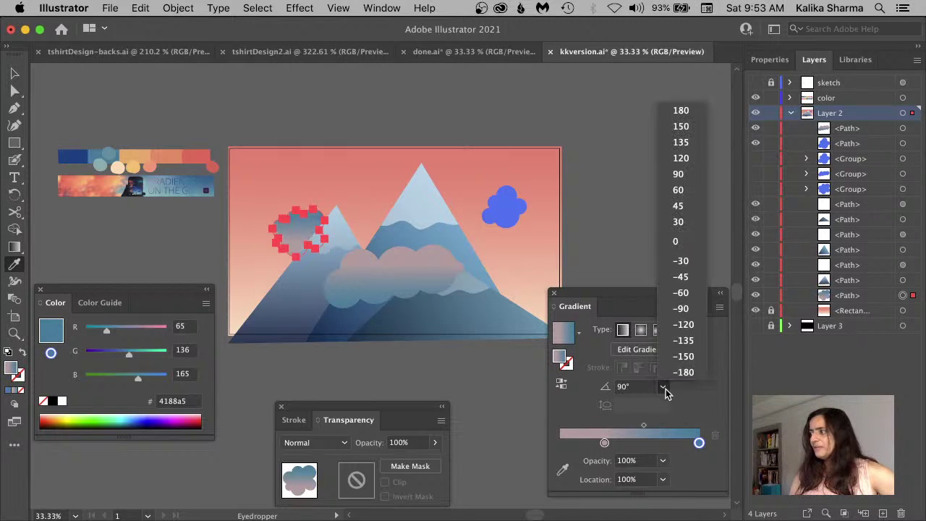
{"action": "left_click", "coordinate": [689, 314]}
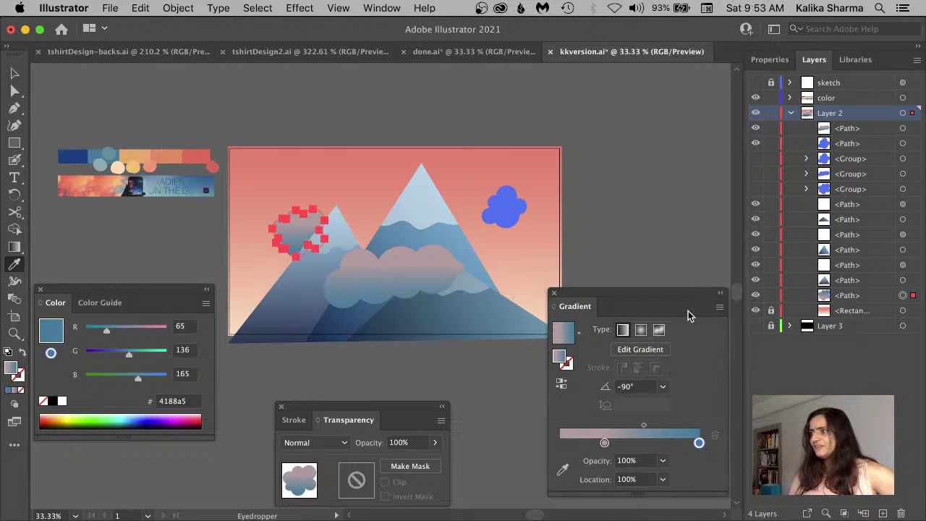
Fill the small cloud in the sky beside the tall peak with the large cloud's gradient, angled at -90°
{"action": "key", "text": "v"}
{"action": "left_click", "coordinate": [502, 215]}
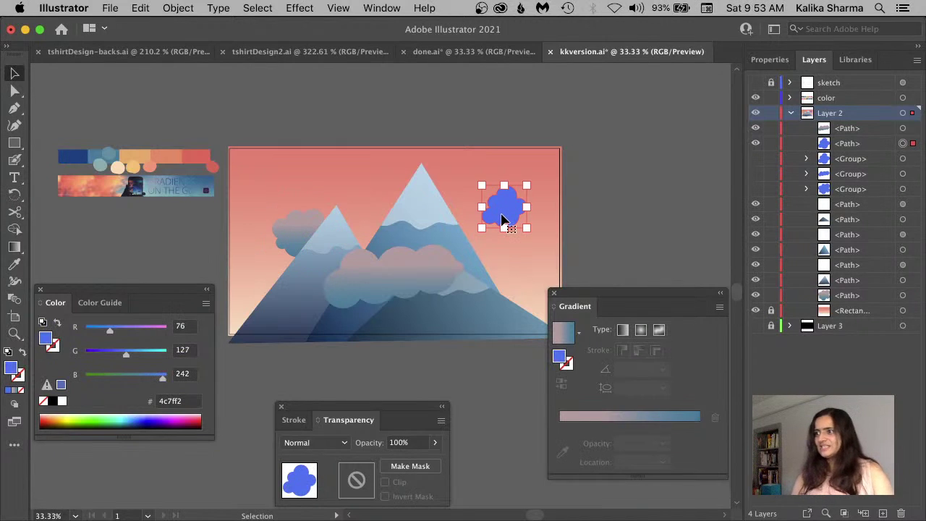
{"action": "key", "text": "i"}
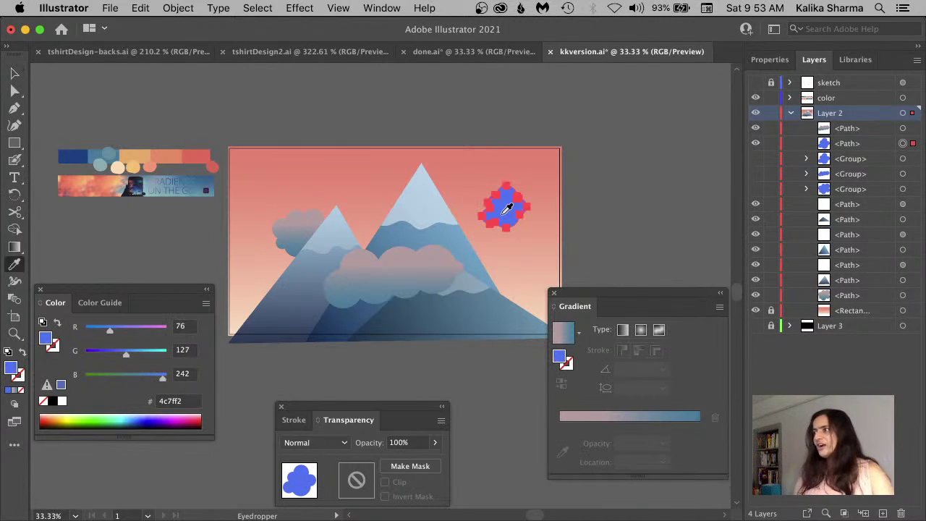
{"action": "left_click", "coordinate": [413, 266]}
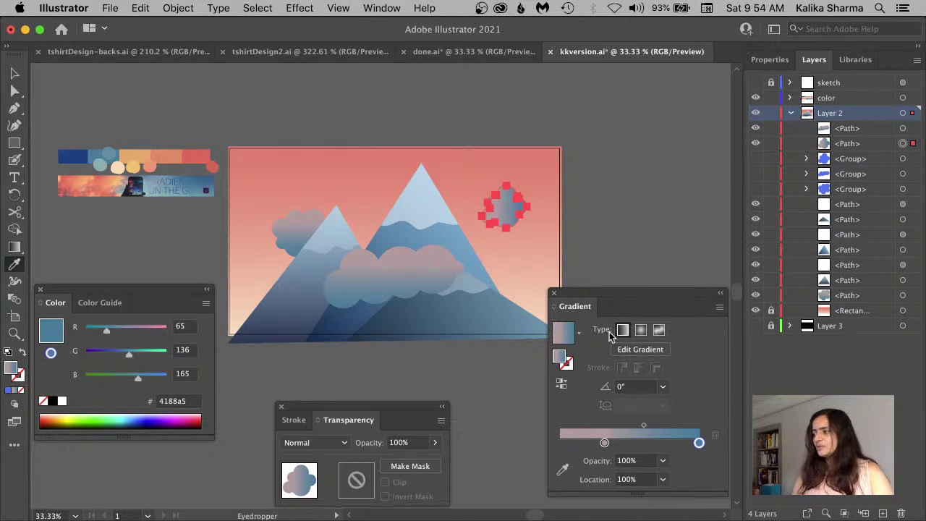
{"action": "left_click", "coordinate": [657, 388]}
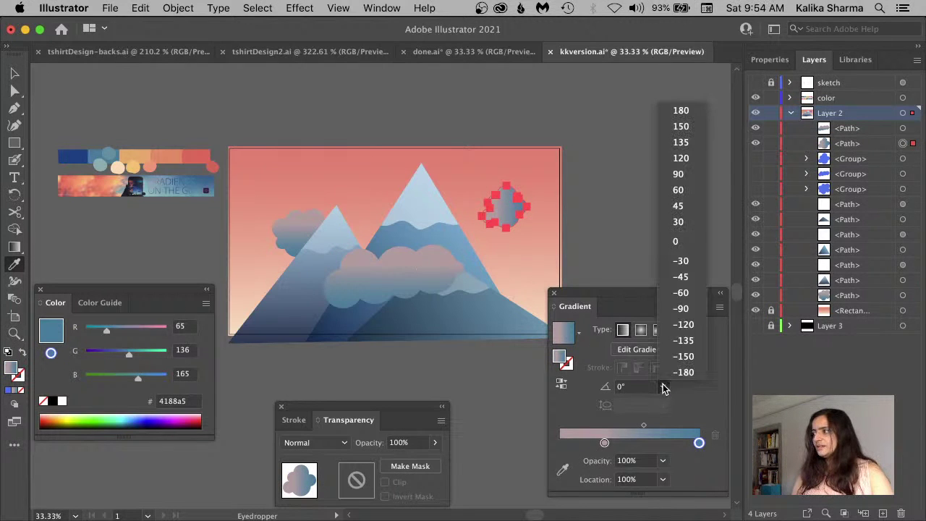
{"action": "left_click", "coordinate": [678, 309]}
{"action": "key", "text": "v"}
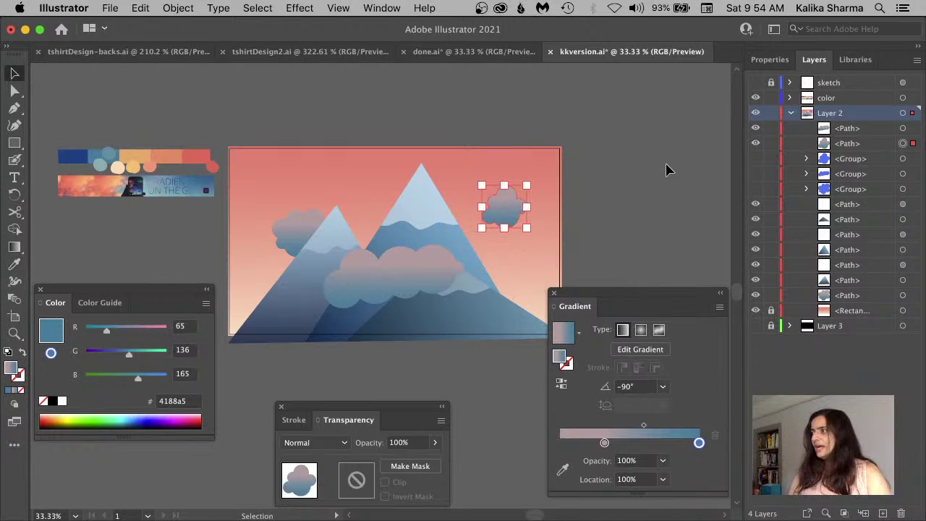
{"action": "left_click", "coordinate": [667, 169]}
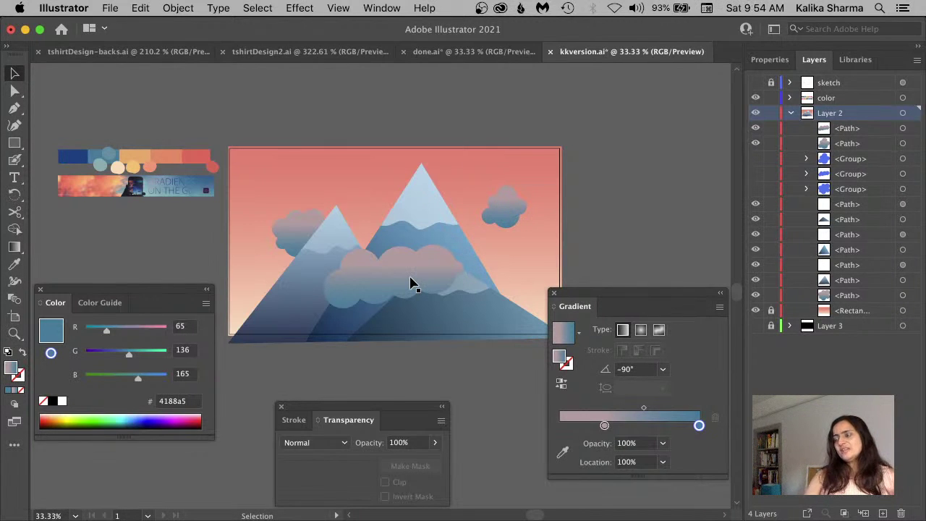
Lighten the mauve gradient stop of the small cloud beside the tall peak to HSB 349.5°, 10.6%, 85.1%
{"action": "left_click", "coordinate": [518, 201]}
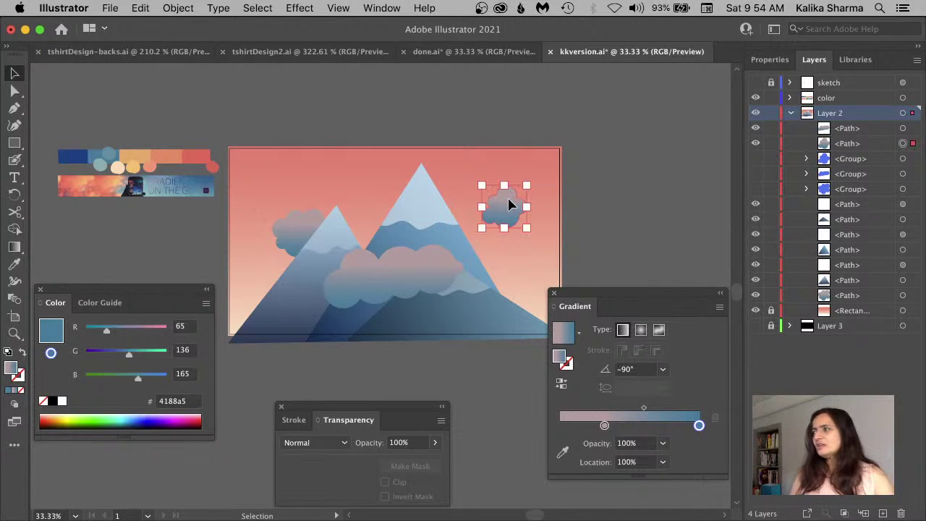
{"action": "double_click", "coordinate": [604, 442]}
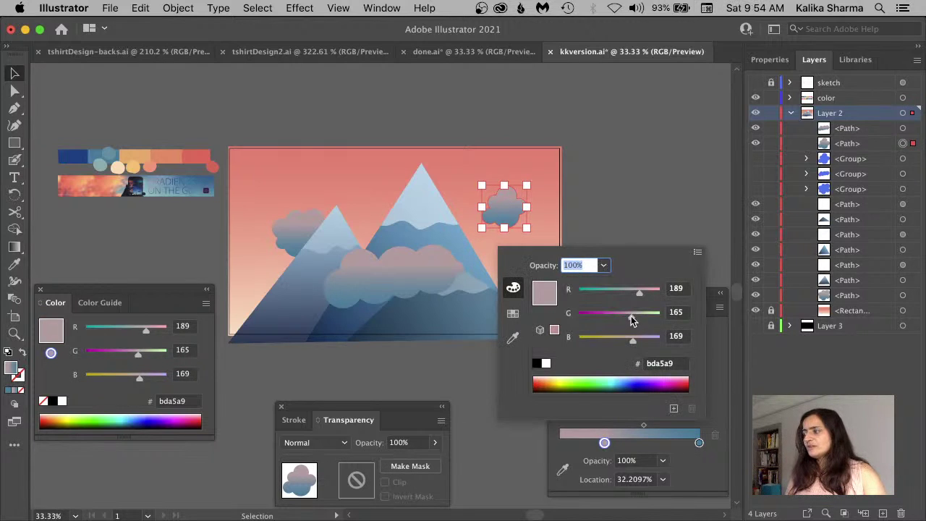
{"action": "left_click", "coordinate": [697, 255]}
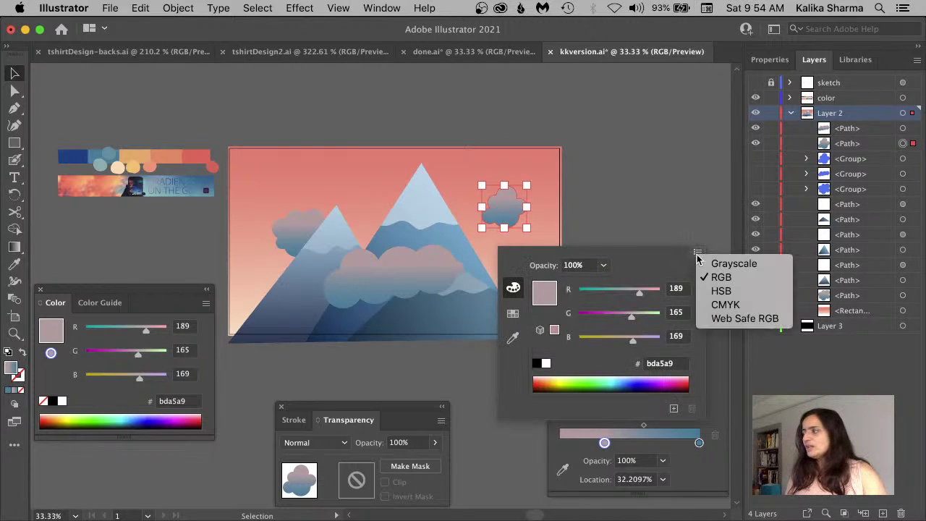
{"action": "left_click", "coordinate": [721, 290]}
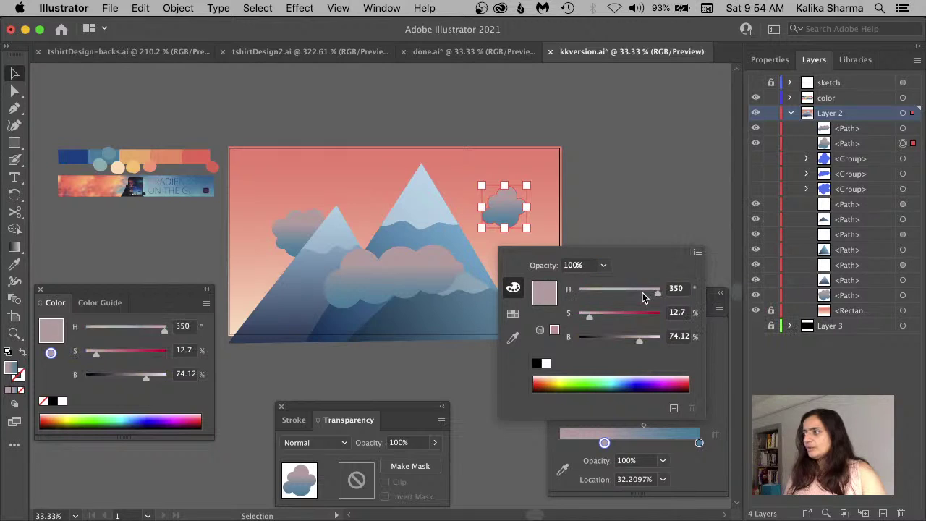
{"action": "mouse_move", "coordinate": [588, 323]}
{"action": "left_mouse_down"}
{"action": "mouse_move", "coordinate": [597, 323]}
{"action": "mouse_move", "coordinate": [586, 315]}
{"action": "left_mouse_up"}
{"action": "left_click_drag", "start_coordinate": [638, 340], "coordinate": [648, 341]}
{"action": "left_click", "coordinate": [416, 371]}
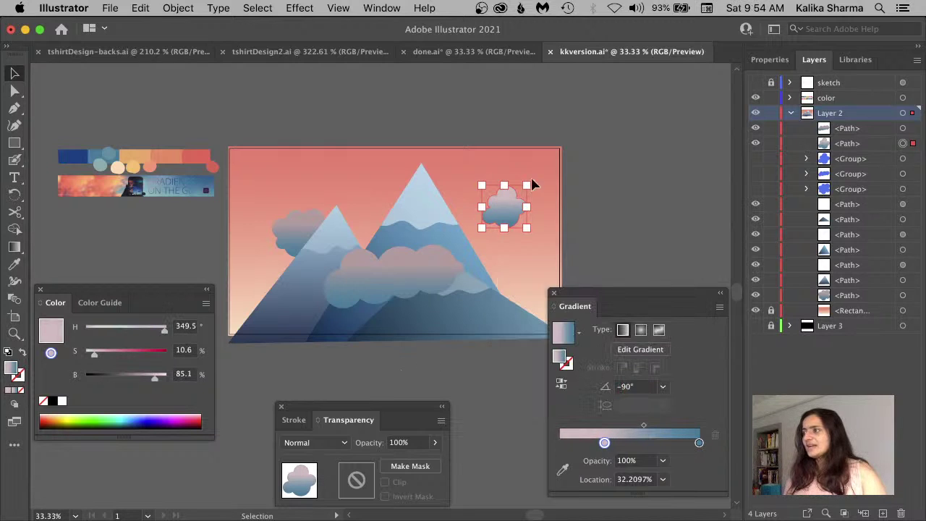
{"action": "left_click", "coordinate": [481, 371]}
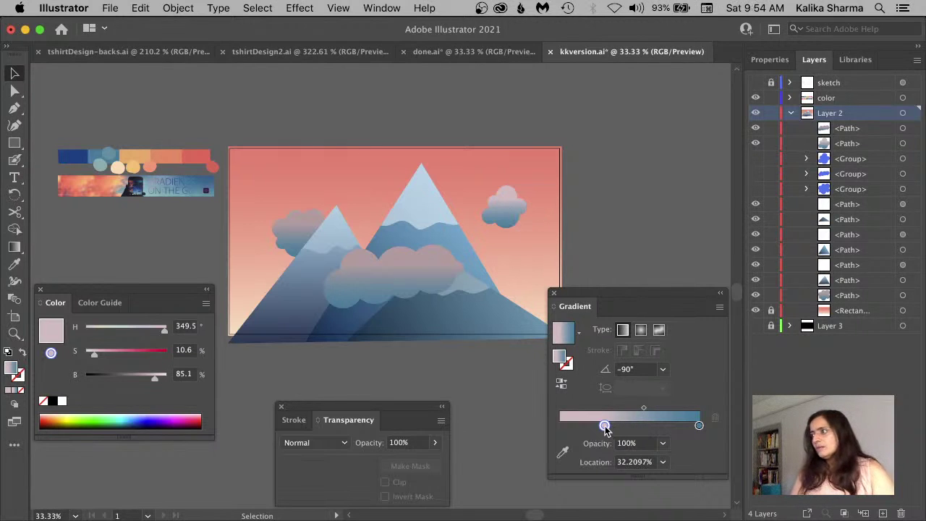
Shift the small cloud's mauve gradient stop to about 35%, pull its blue stop slightly inward, and set the midpoint to about 53%
{"action": "left_click", "coordinate": [504, 209]}
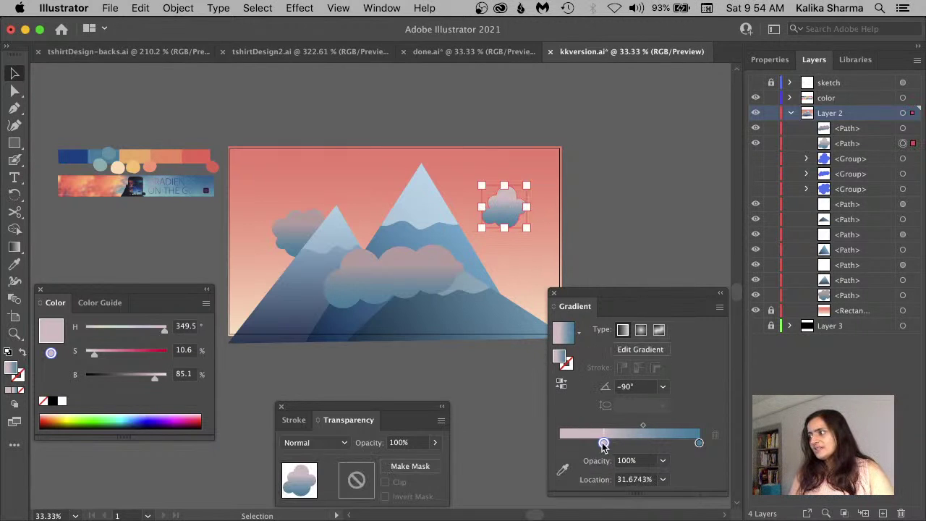
{"action": "mouse_move", "coordinate": [603, 444]}
{"action": "left_mouse_down"}
{"action": "mouse_move", "coordinate": [591, 445]}
{"action": "mouse_move", "coordinate": [607, 444]}
{"action": "left_mouse_up"}
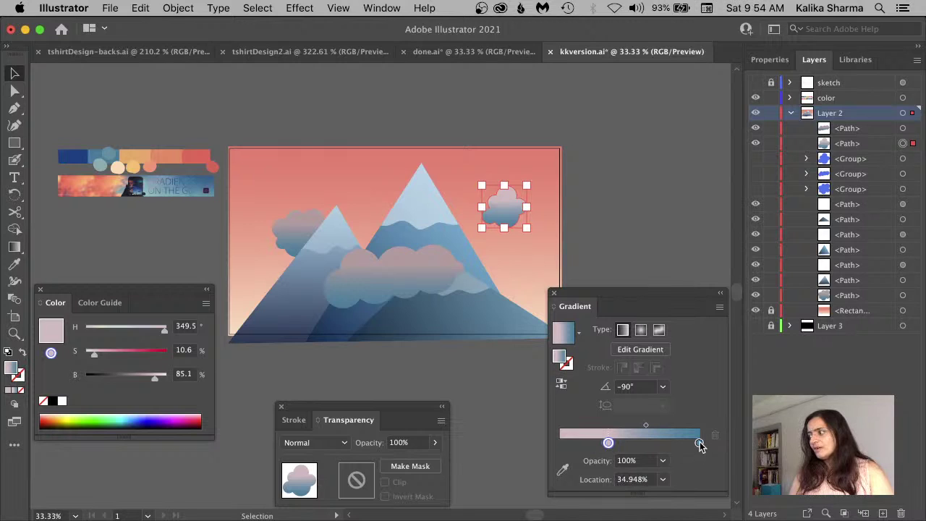
{"action": "left_click_drag", "start_coordinate": [699, 441], "coordinate": [646, 423]}
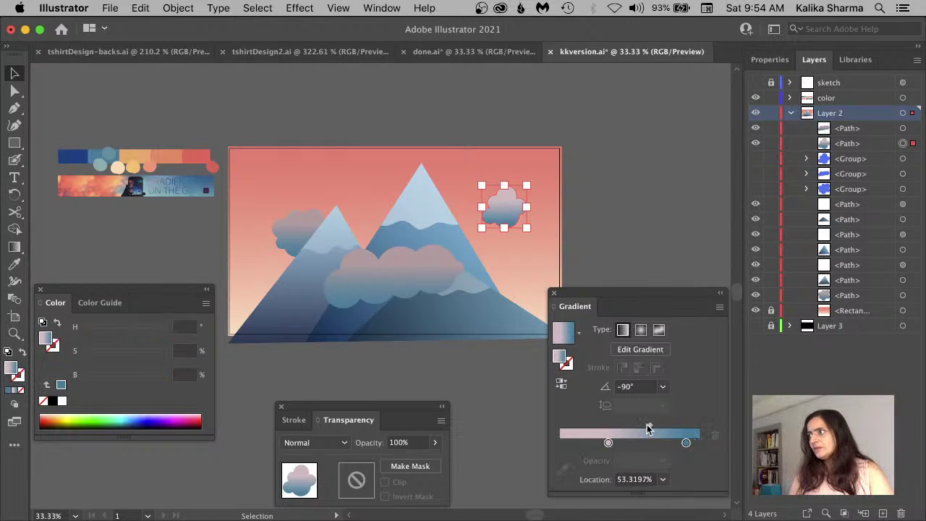
{"action": "left_click", "coordinate": [628, 188]}
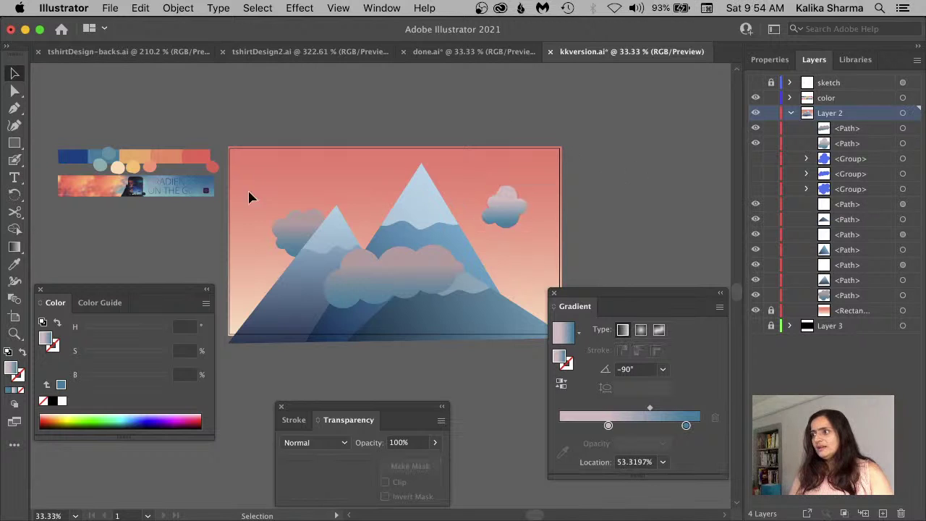
Fill the cloud behind the smaller mountain with the small sky cloud's lightened gradient using the Eyedropper
{"action": "left_click", "coordinate": [296, 238]}
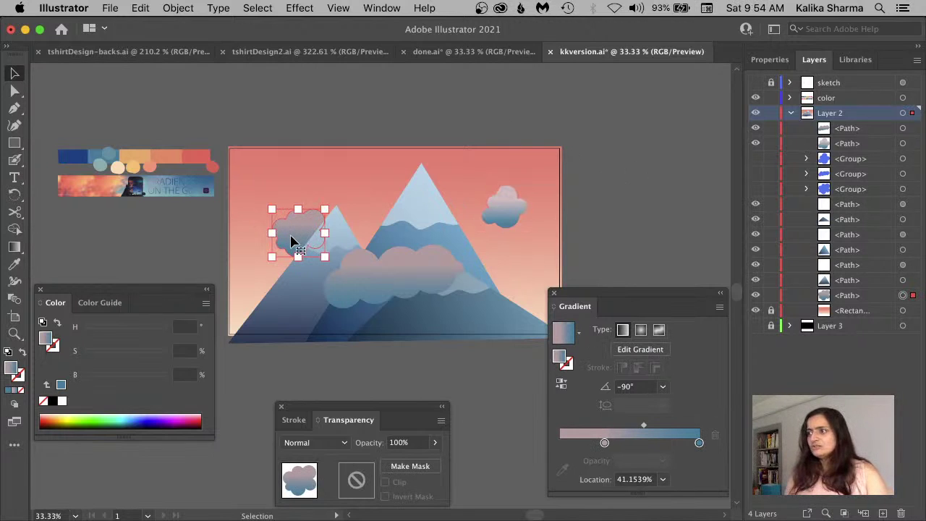
{"action": "key", "text": "i"}
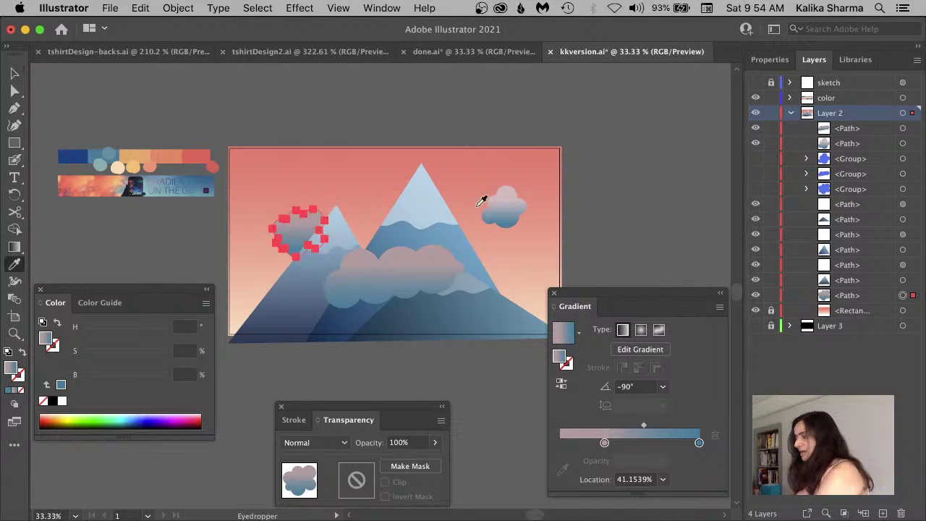
{"action": "left_click", "coordinate": [506, 206]}
{"action": "key", "text": "v"}
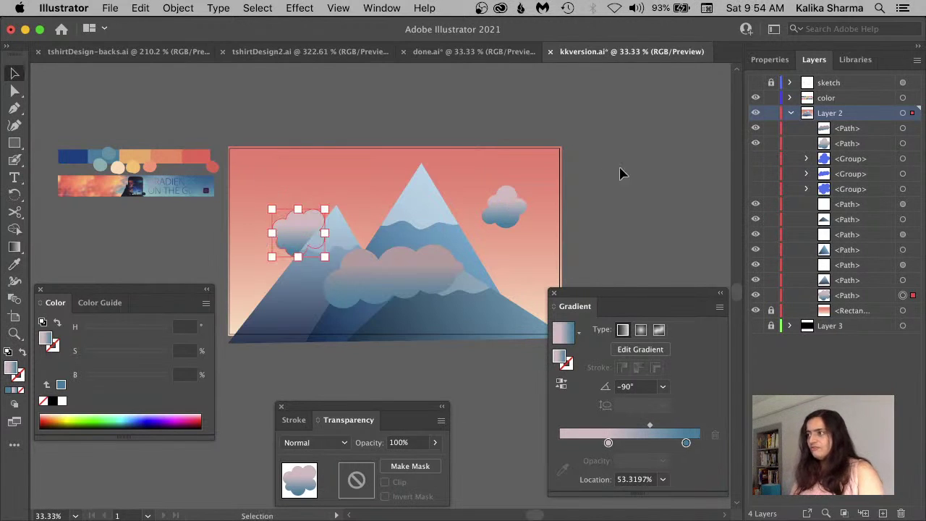
{"action": "left_click", "coordinate": [645, 171]}
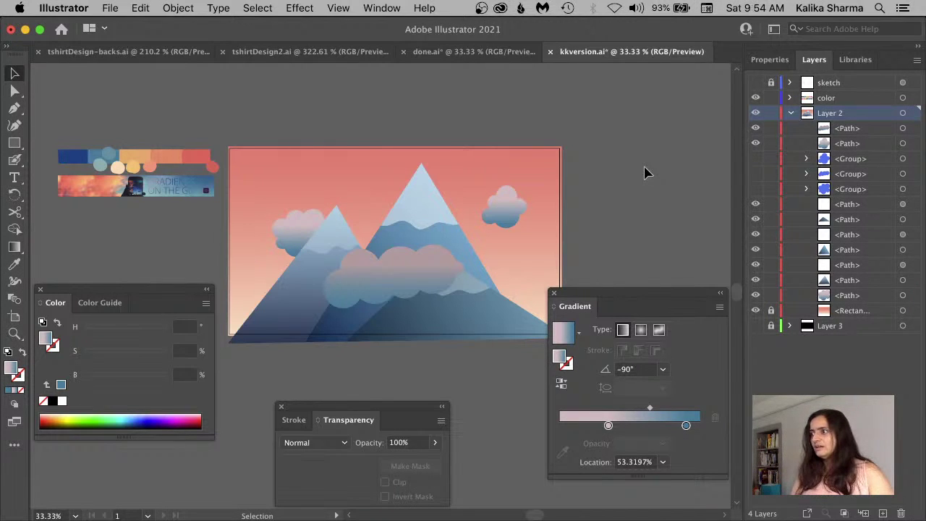
{"action": "left_click", "coordinate": [302, 238]}
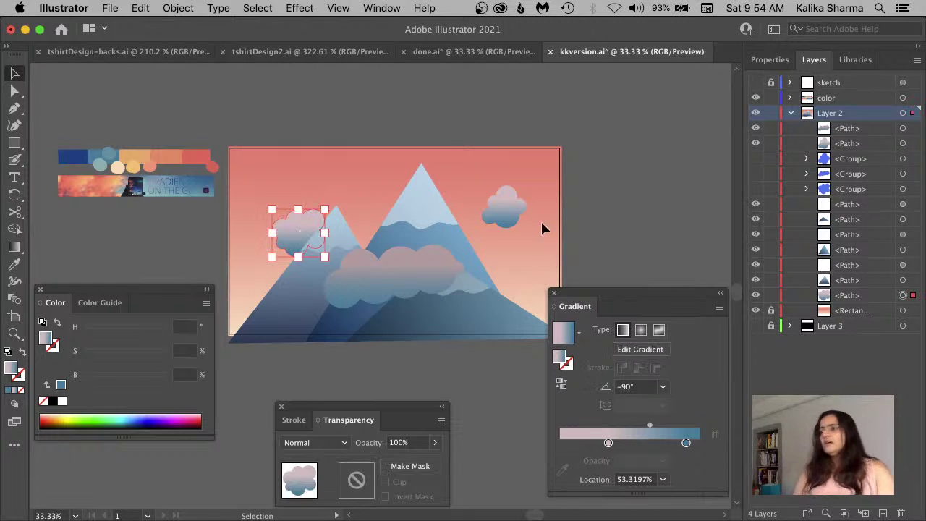
{"action": "left_click", "coordinate": [636, 208]}
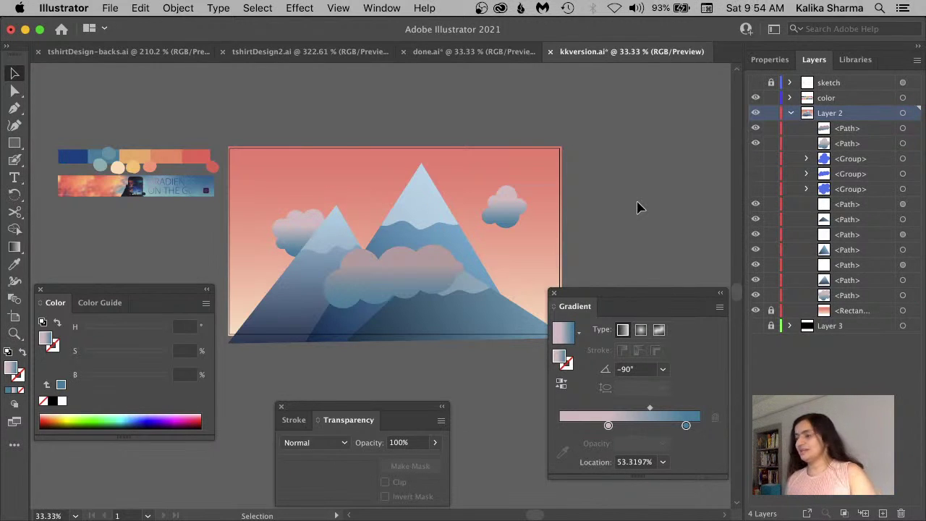
Examine the cloud and mountain gradients up close and in the full composition
{"action": "key", "text": "super+equal"}
{"action": "key", "text": "super+equal"}
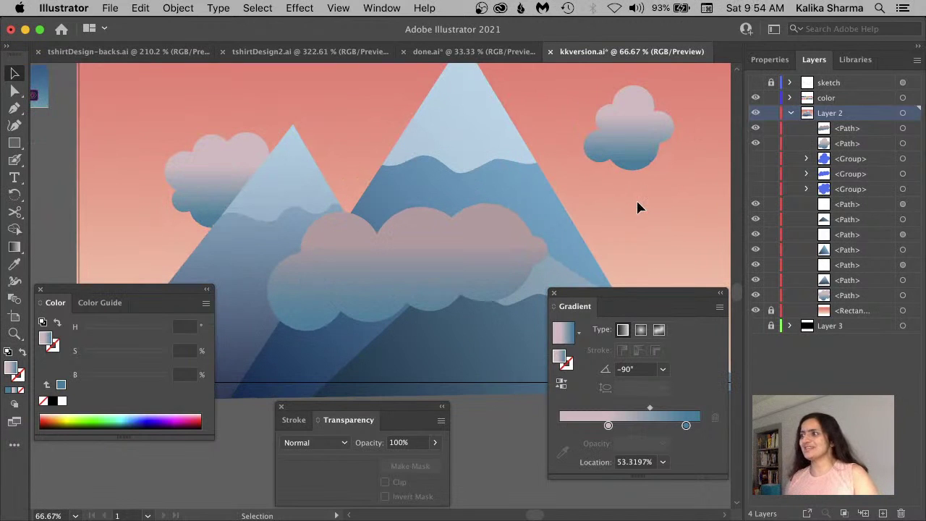
{"action": "left_click_drag", "start_coordinate": [417, 176], "coordinate": [285, 227]}
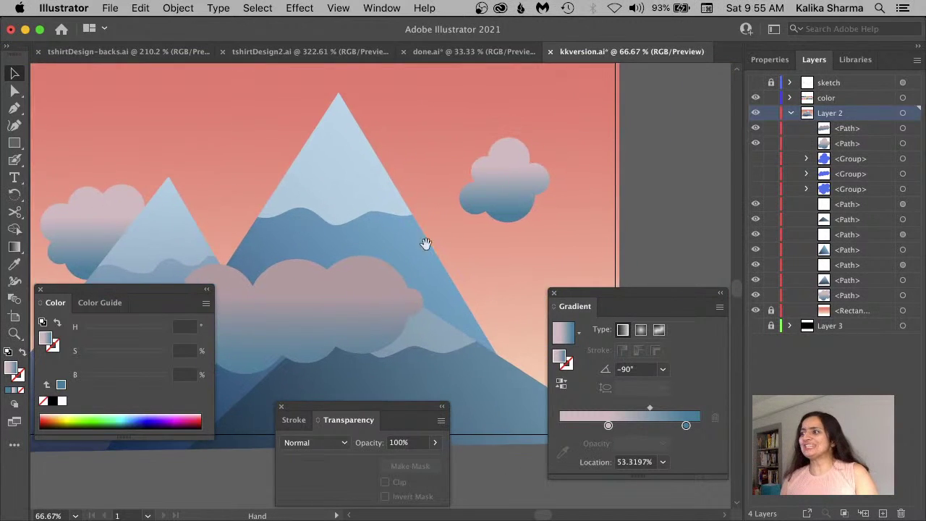
{"action": "left_click_drag", "start_coordinate": [423, 244], "coordinate": [396, 286]}
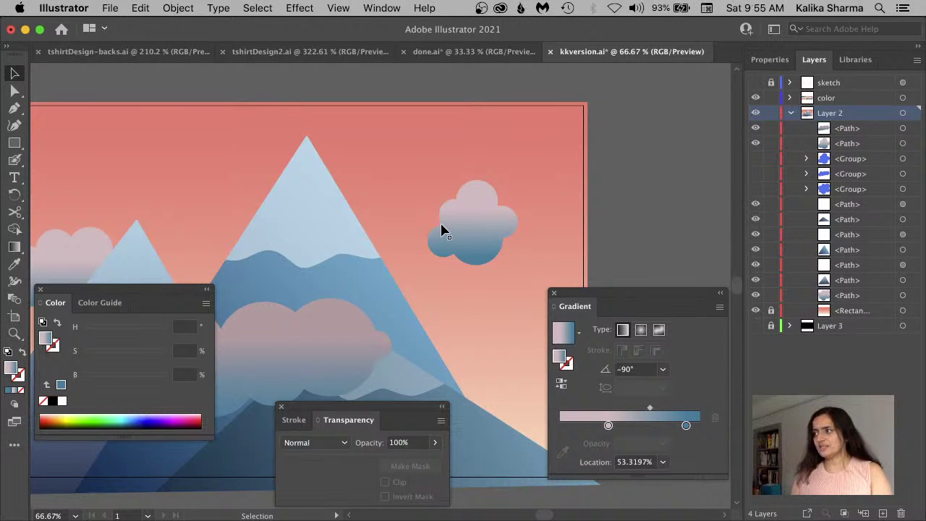
{"action": "key", "text": "super+minus"}
{"action": "key", "text": "super+minus"}
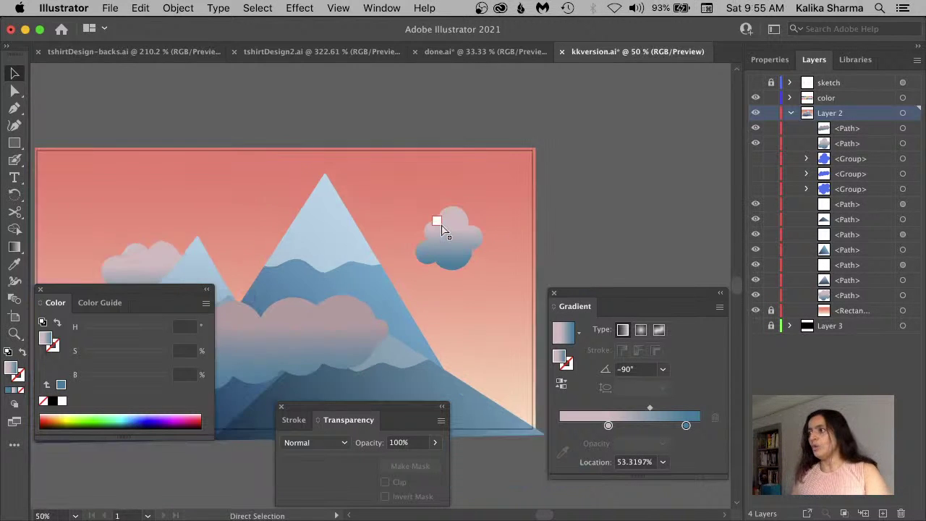
{"action": "left_click_drag", "start_coordinate": [420, 215], "coordinate": [424, 164]}
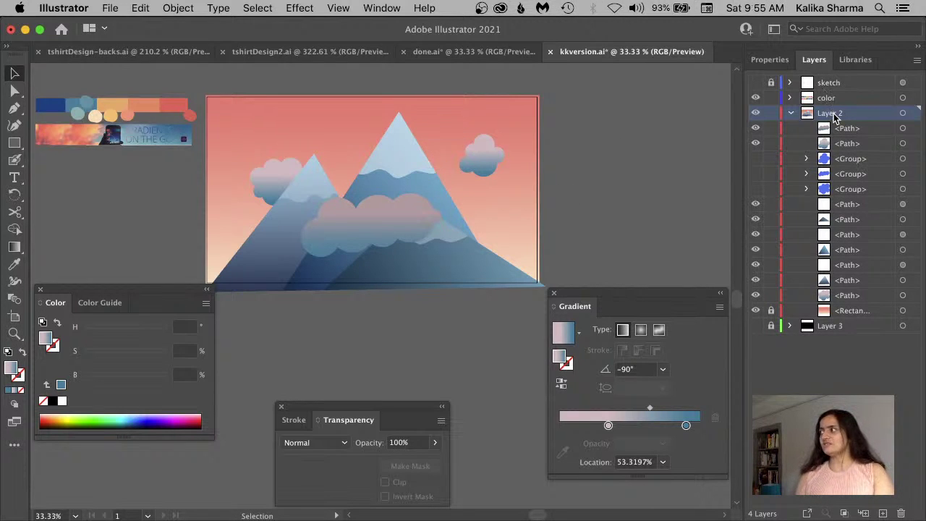
Unlock the sky background rectangle and target the whole of Layer 2
{"action": "left_click", "coordinate": [903, 113]}
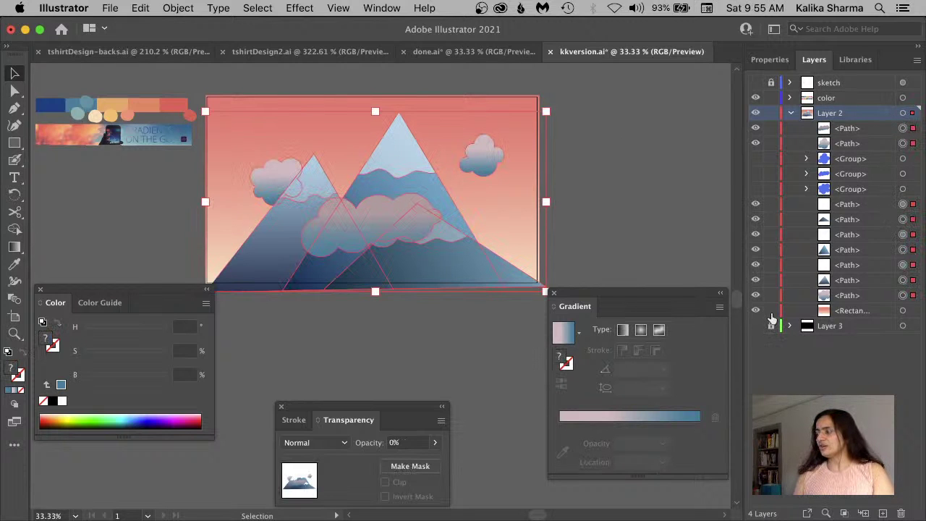
{"action": "left_click", "coordinate": [902, 112]}
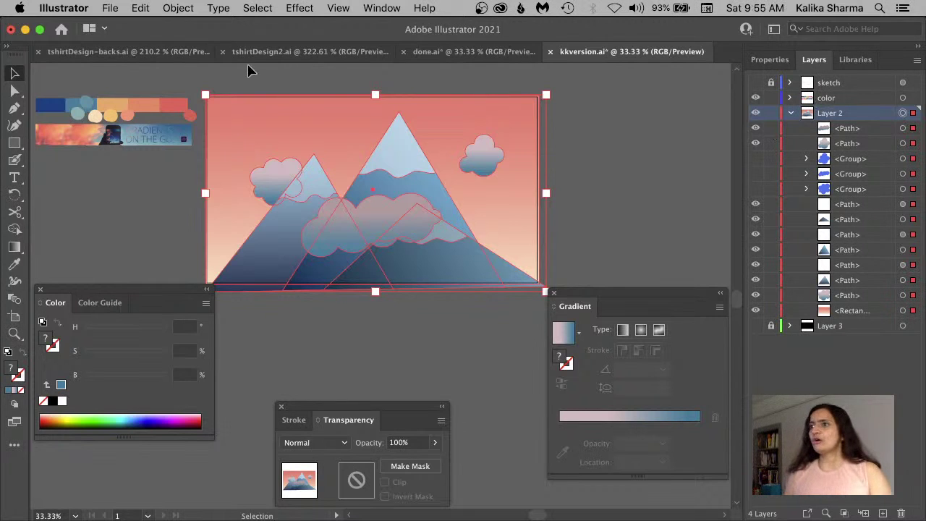
{"action": "left_click", "coordinate": [300, 9]}
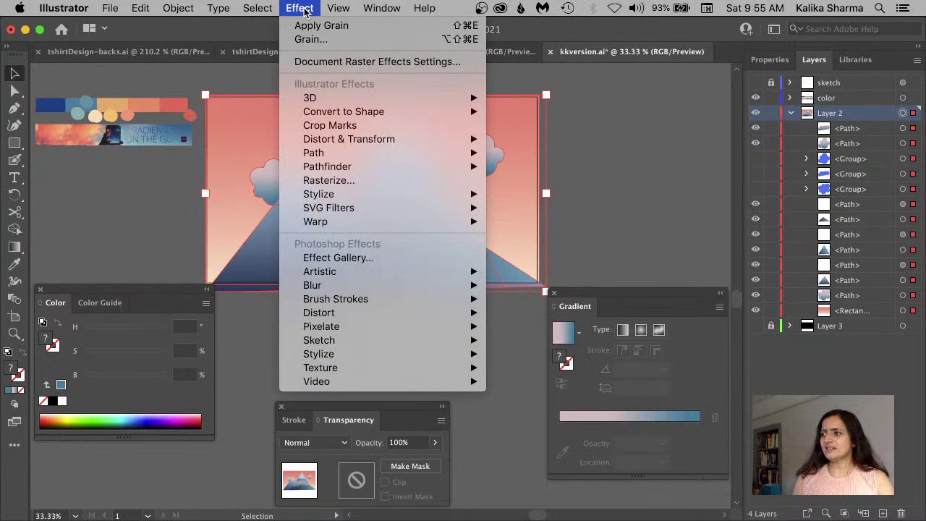
{"action": "mouse_move", "coordinate": [418, 275]}
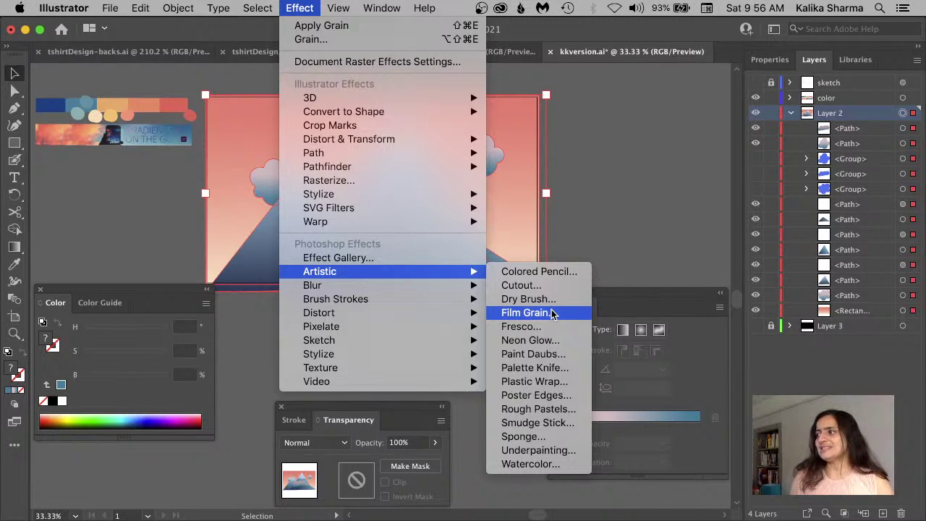
{"action": "left_click", "coordinate": [526, 312]}
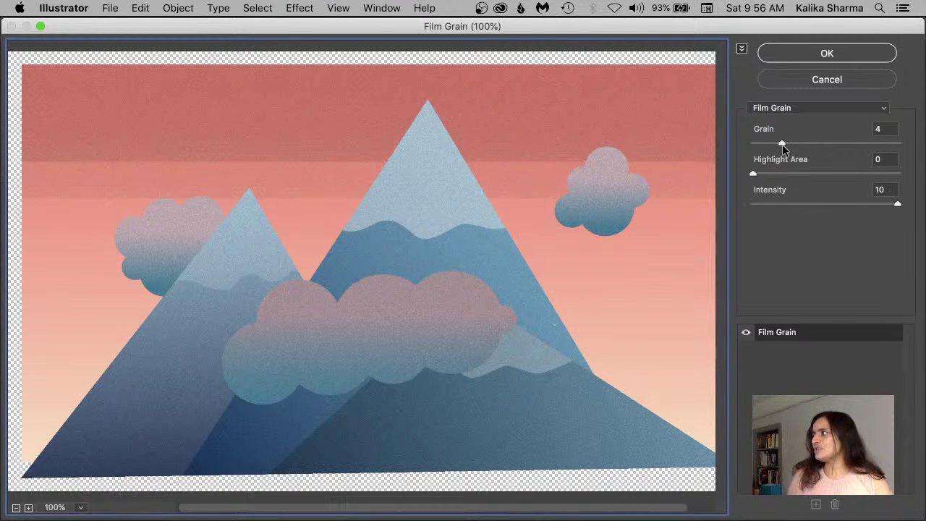
{"action": "mouse_move", "coordinate": [782, 144]}
{"action": "left_mouse_down"}
{"action": "mouse_move", "coordinate": [765, 140]}
{"action": "mouse_move", "coordinate": [778, 138]}
{"action": "left_mouse_up"}
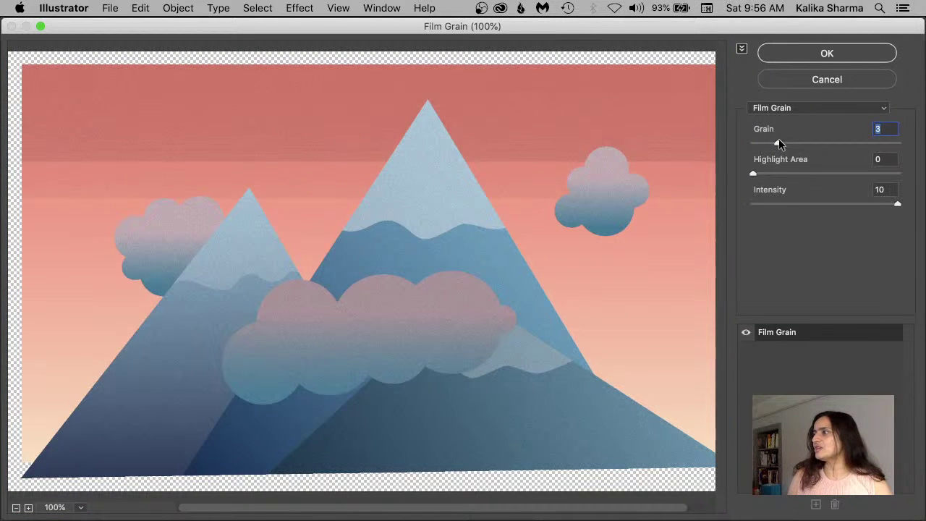
{"action": "left_click", "coordinate": [811, 80]}
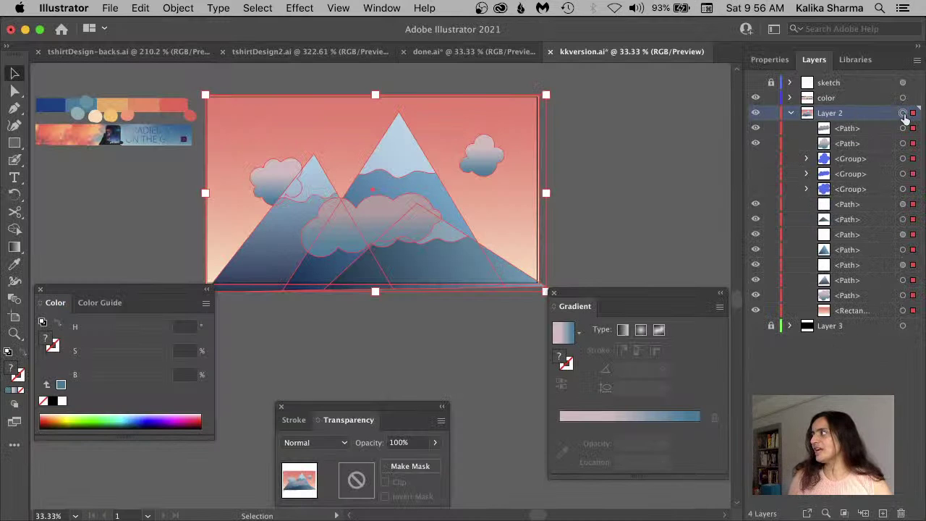
Open the Film Grain effect settings for the whole of Layer 2
{"action": "left_click", "coordinate": [300, 8]}
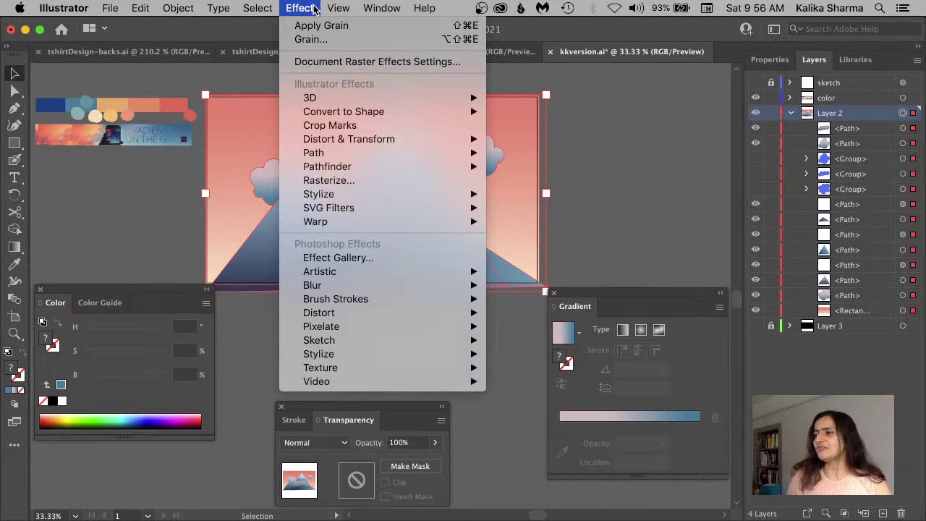
{"action": "mouse_move", "coordinate": [340, 273]}
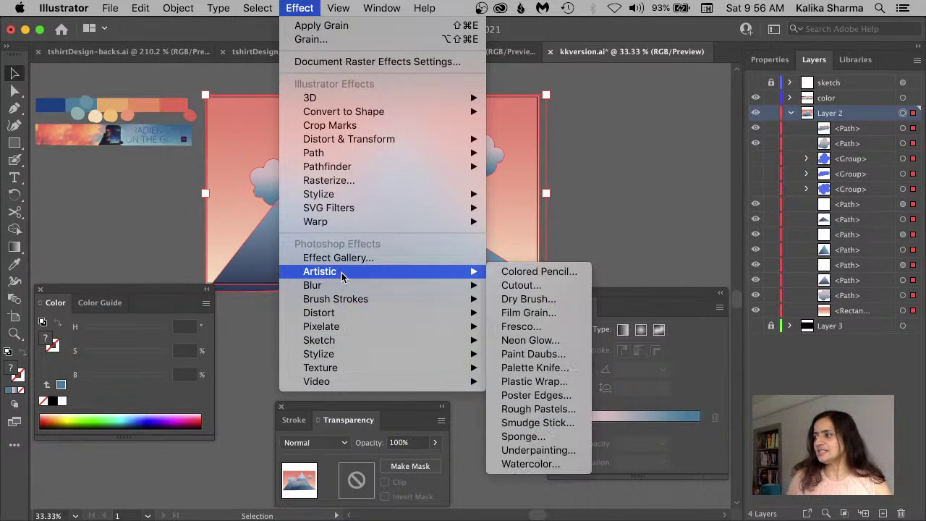
{"action": "left_click", "coordinate": [543, 315]}
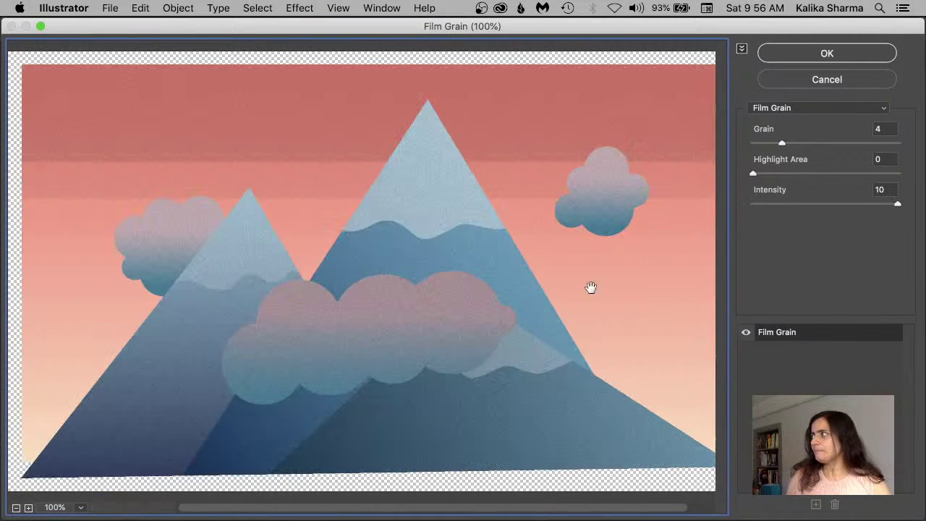
Preview the Conté Crayon filter on the artwork and switch back to Film Grain
{"action": "left_click", "coordinate": [786, 108]}
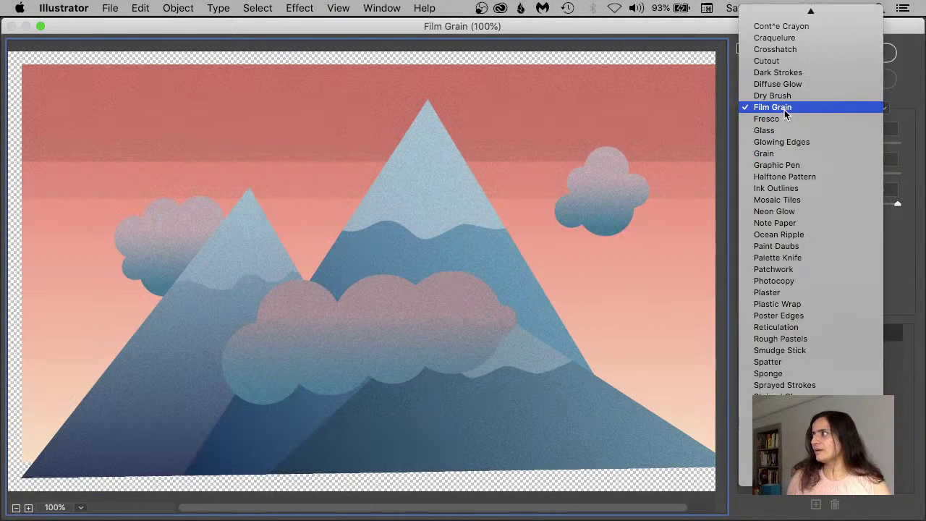
{"action": "left_click", "coordinate": [794, 26]}
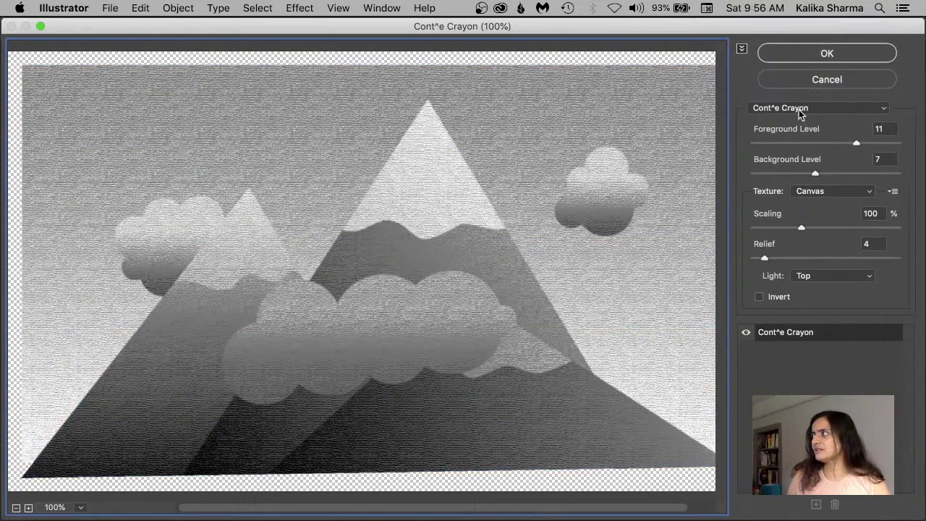
{"action": "left_click", "coordinate": [799, 109]}
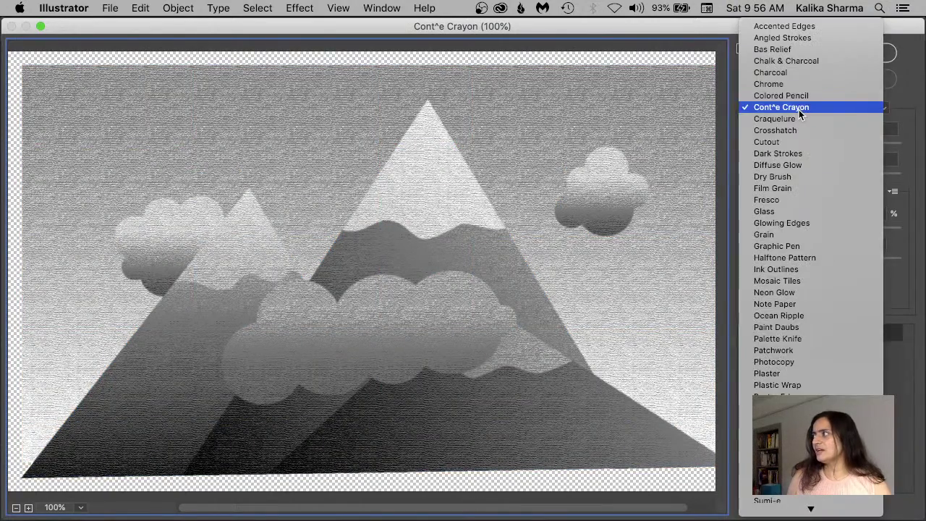
{"action": "left_click", "coordinate": [774, 189]}
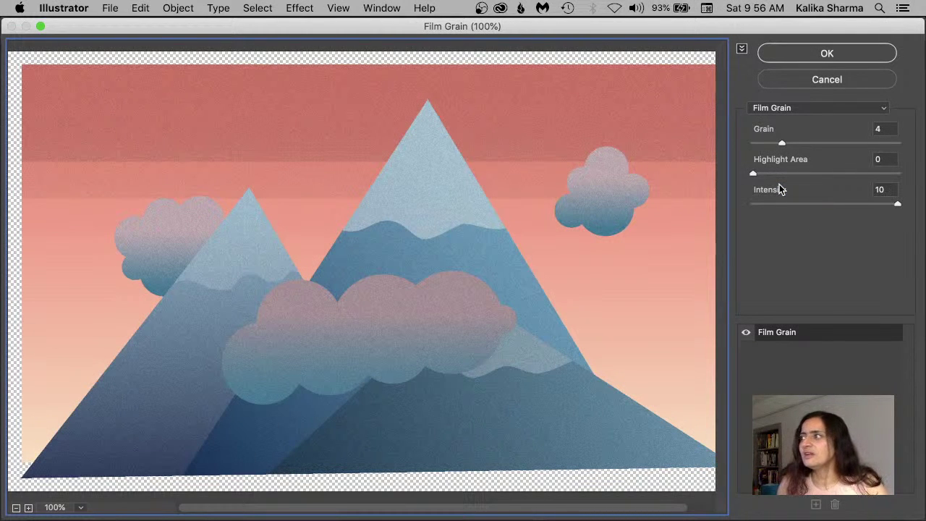
Set the Film Grain effect to Grain 2, Highlight Area 4 and Intensity 0
{"action": "left_click_drag", "start_coordinate": [897, 205], "coordinate": [766, 205]}
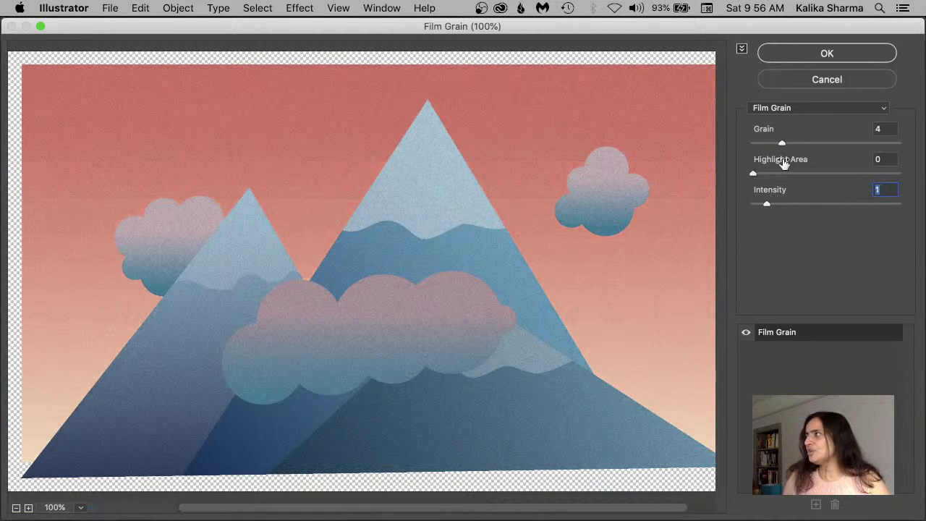
{"action": "left_click_drag", "start_coordinate": [779, 144], "coordinate": [768, 140]}
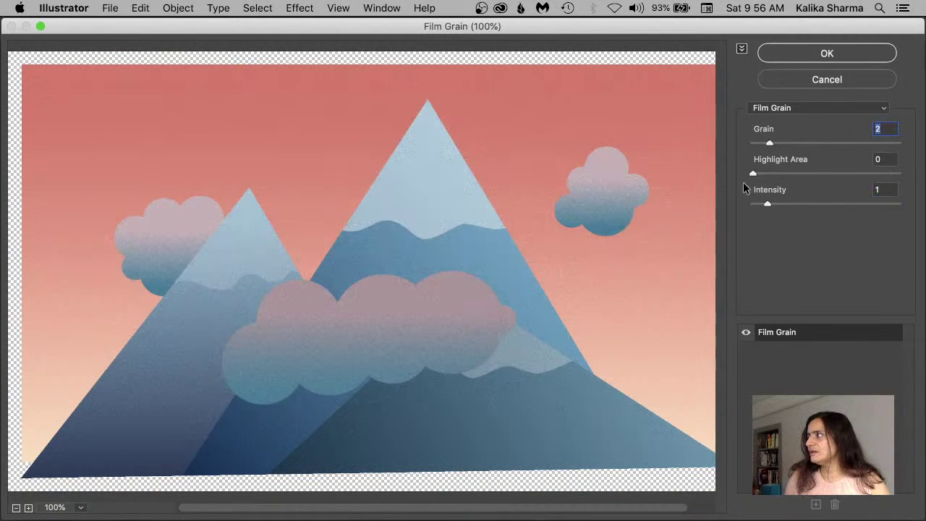
{"action": "left_click_drag", "start_coordinate": [765, 178], "coordinate": [758, 205]}
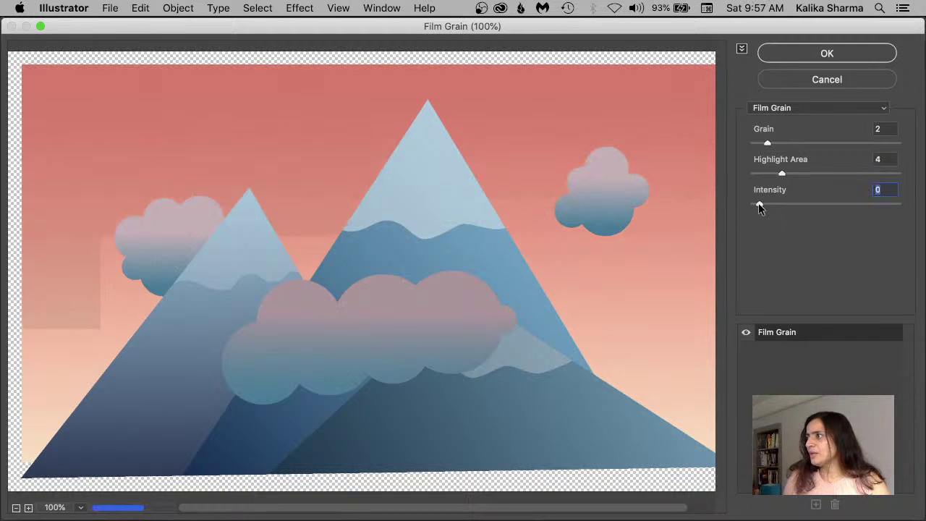
{"action": "left_click", "coordinate": [764, 141]}
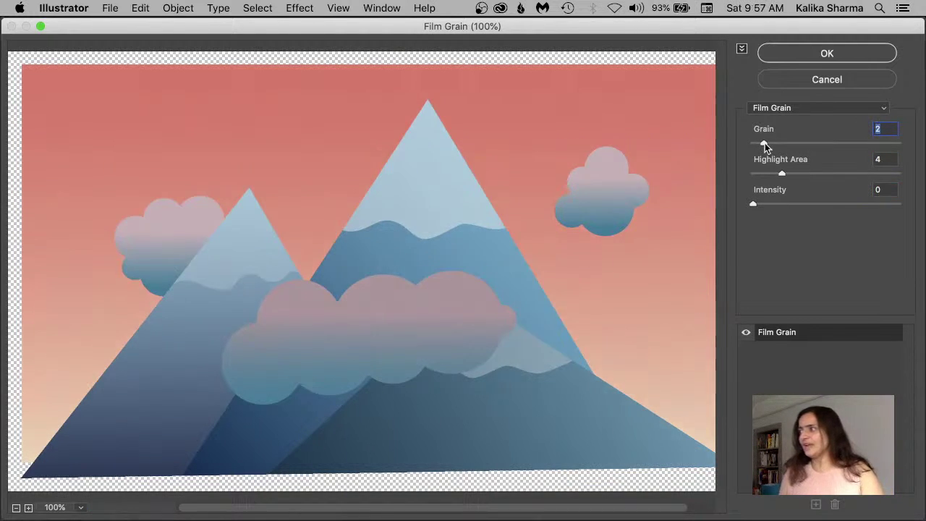
{"action": "left_click_drag", "start_coordinate": [765, 142], "coordinate": [762, 143]}
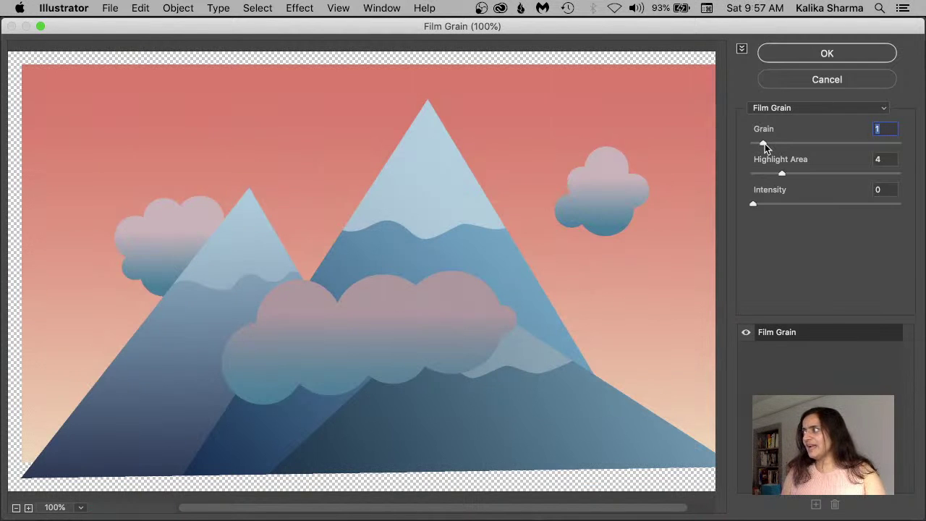
{"action": "left_click", "coordinate": [764, 144]}
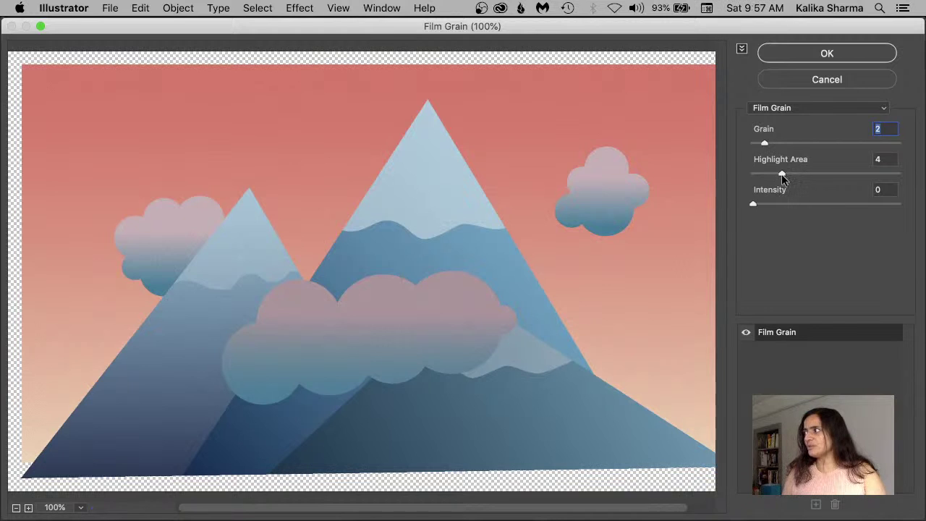
Reduce the Highlight Area to 2 and try a Grain value of 1.5
{"action": "left_click_drag", "start_coordinate": [782, 178], "coordinate": [766, 176]}
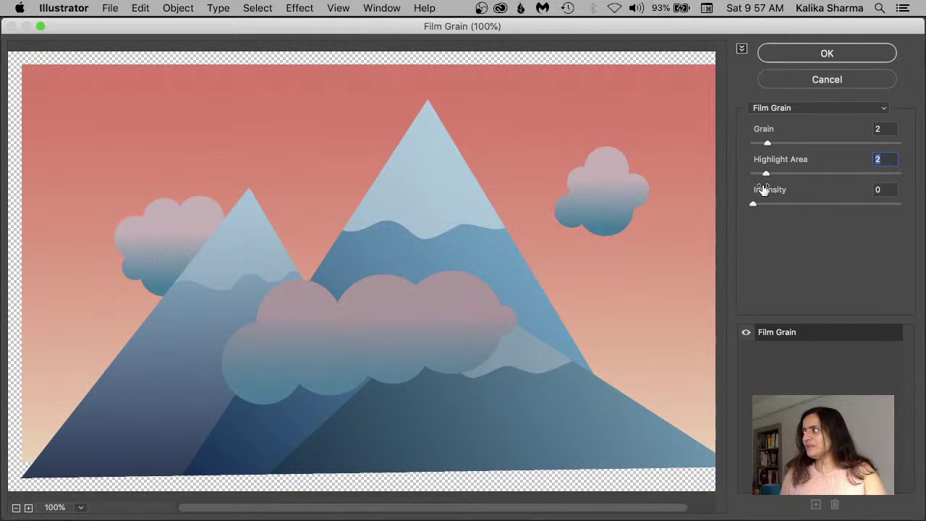
{"action": "left_click_drag", "start_coordinate": [766, 140], "coordinate": [764, 141]}
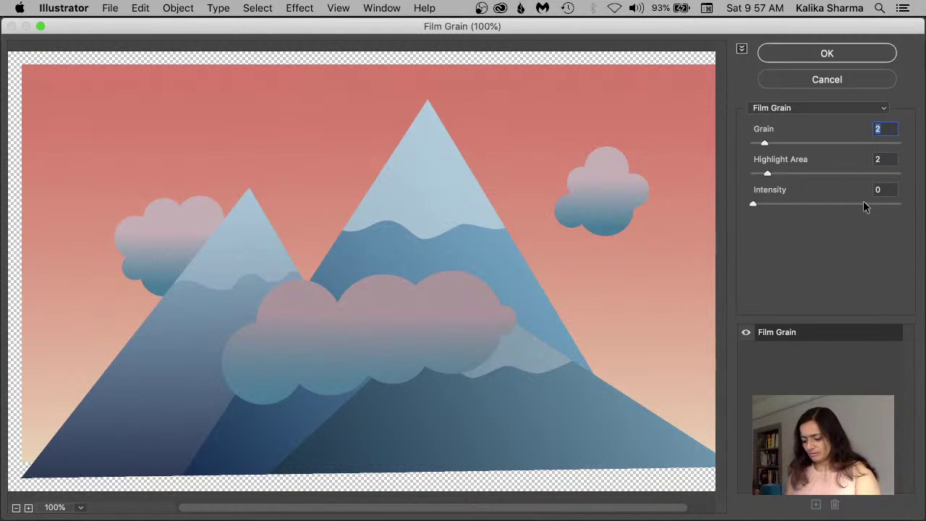
{"action": "type", "text": "1.5"}
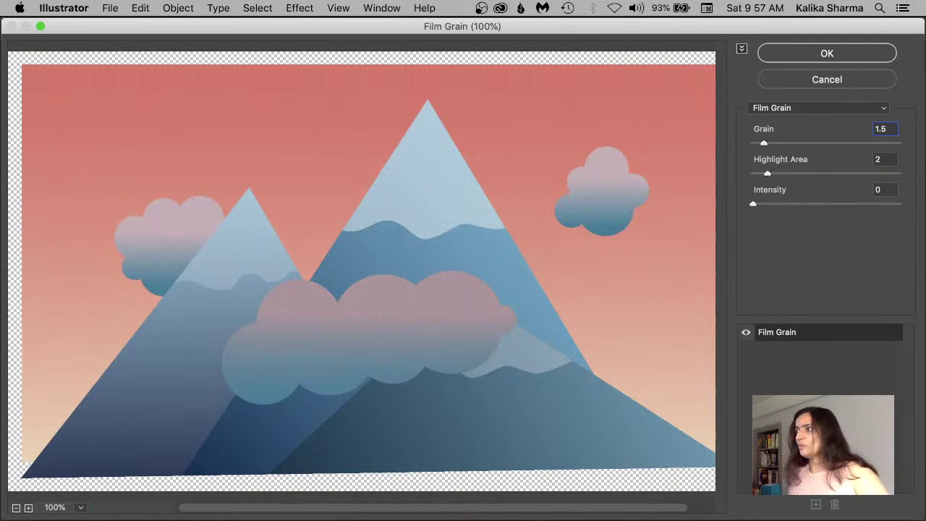
{"action": "key", "text": "Return"}
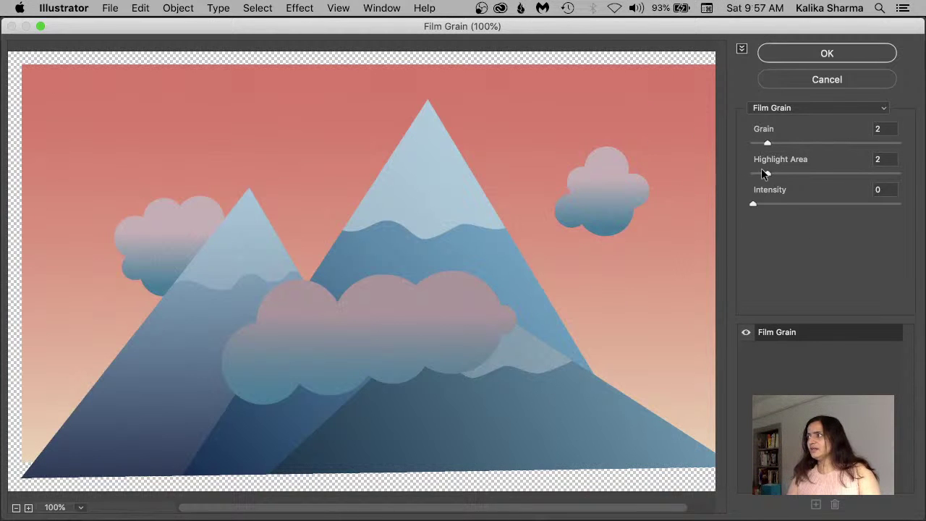
Set the Highlight Area to 6, apply the Film Grain to Layer 2 and deselect the artwork
{"action": "left_click_drag", "start_coordinate": [761, 172], "coordinate": [854, 174]}
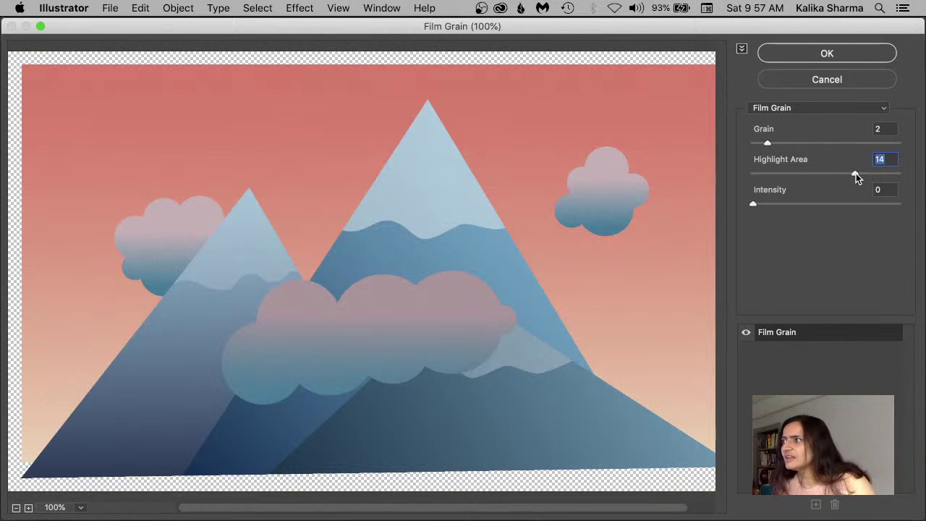
{"action": "left_click_drag", "start_coordinate": [865, 173], "coordinate": [796, 174]}
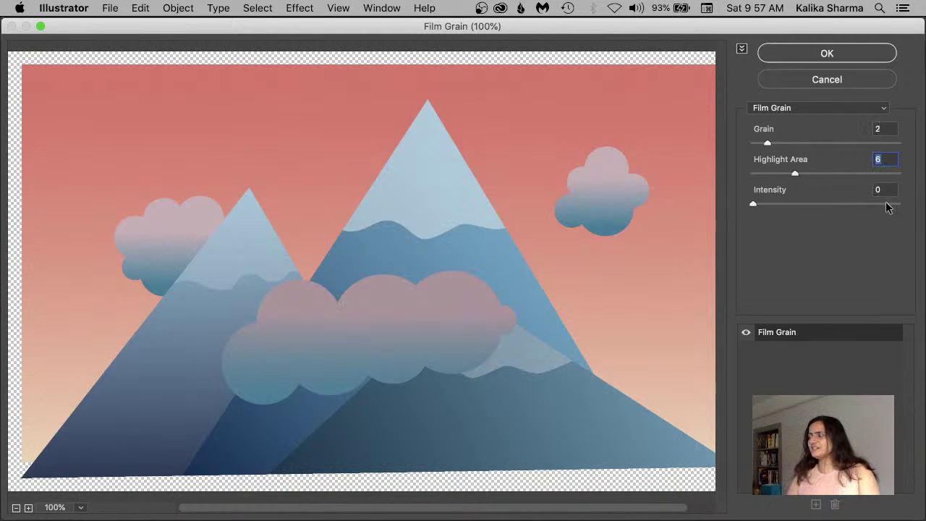
{"action": "left_click", "coordinate": [809, 54]}
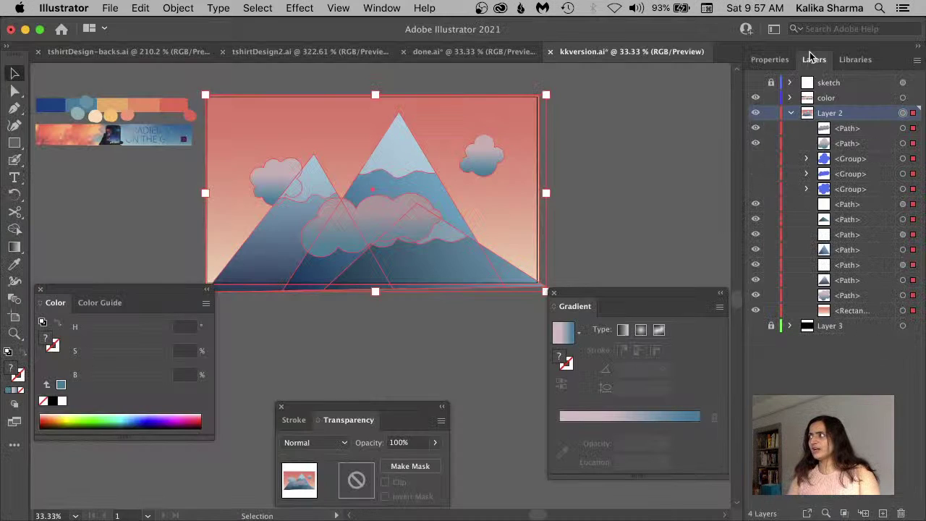
{"action": "left_click", "coordinate": [628, 133]}
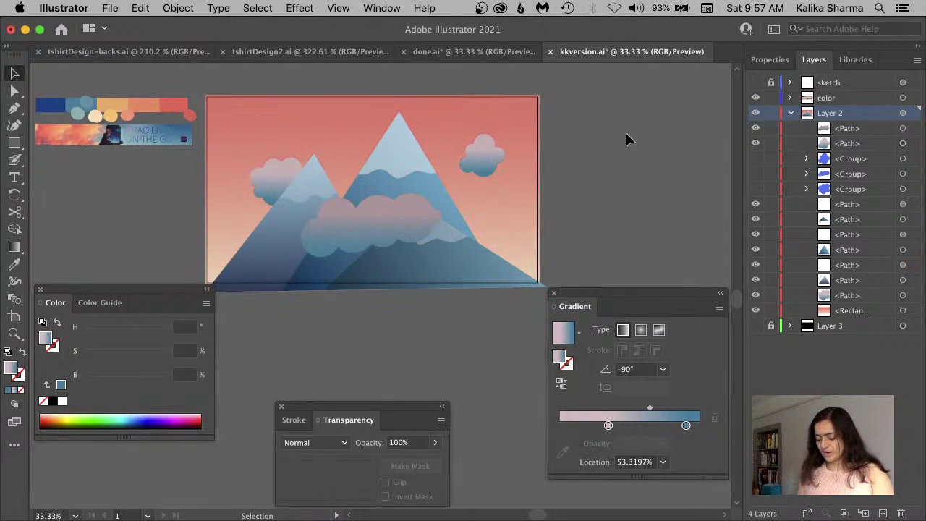
{"action": "key", "text": "super+equal"}
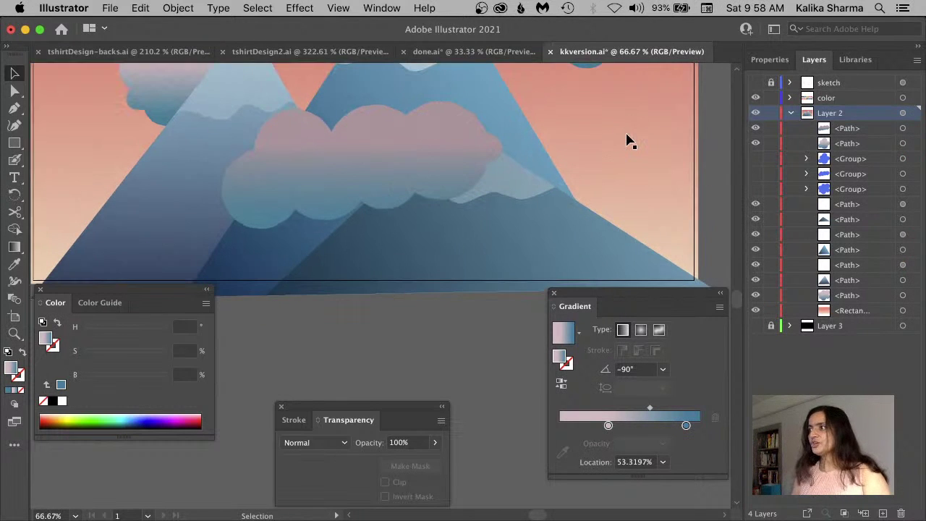
{"action": "key", "text": "space"}
{"action": "left_click_drag", "start_coordinate": [604, 147], "coordinate": [686, 345]}
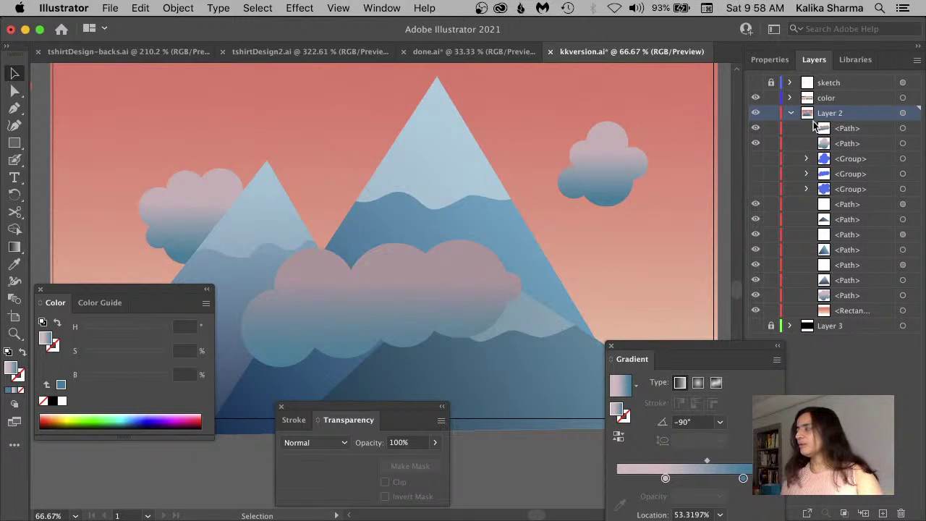
{"action": "left_click", "coordinate": [300, 8]}
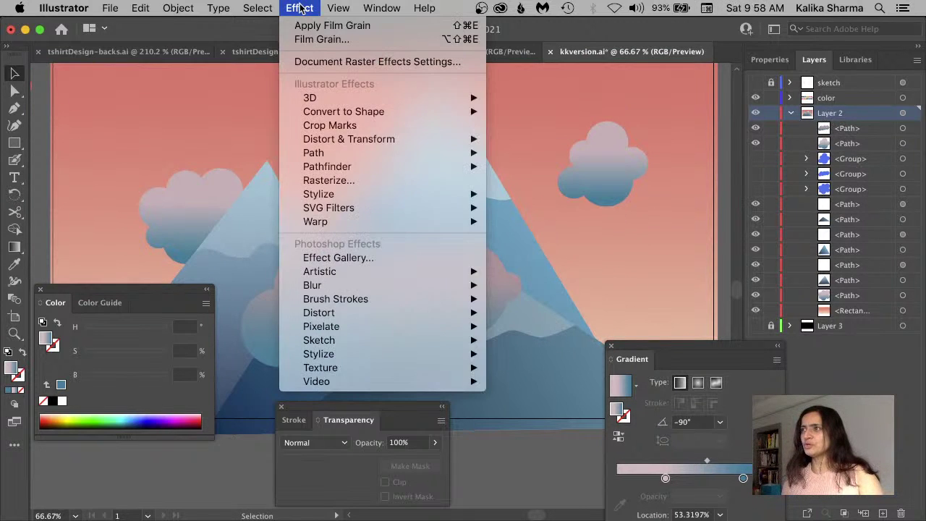
{"action": "left_click", "coordinate": [343, 257]}
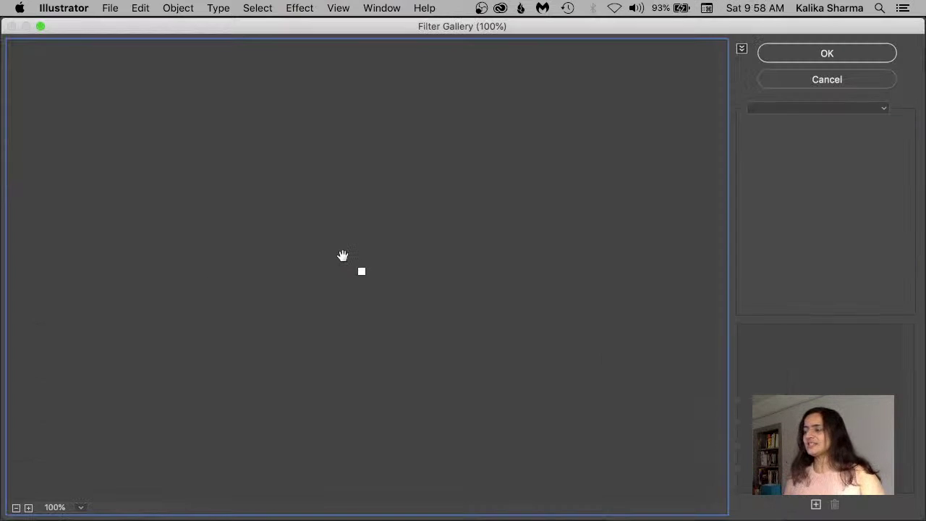
{"action": "left_click", "coordinate": [883, 82]}
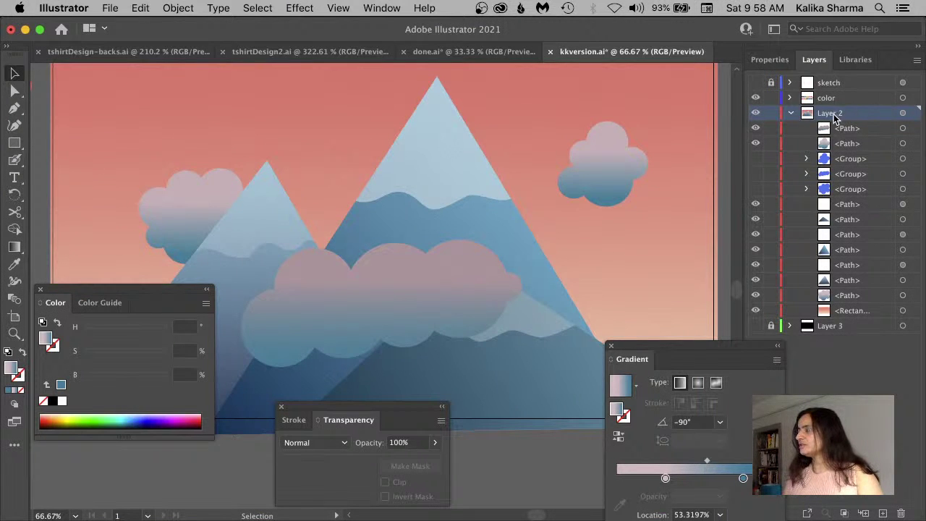
Collapse Layer 2, target the whole layer and delete its Film Grain effect
{"action": "left_click", "coordinate": [791, 112]}
{"action": "left_click", "coordinate": [903, 112]}
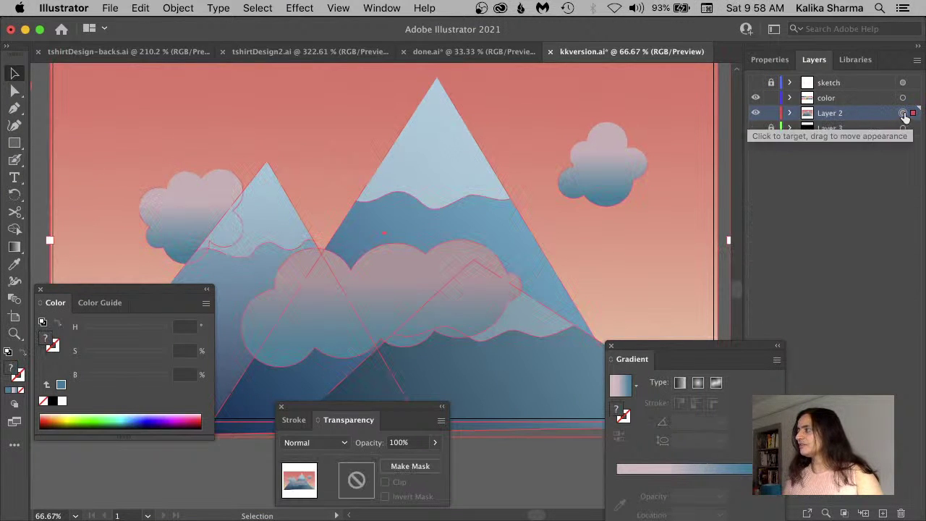
{"action": "left_click", "coordinate": [766, 60]}
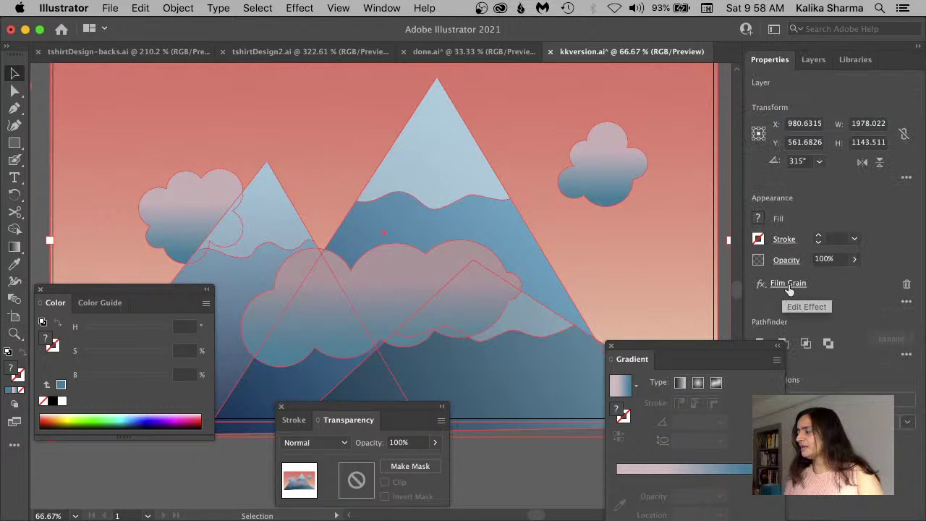
{"action": "left_click", "coordinate": [906, 285]}
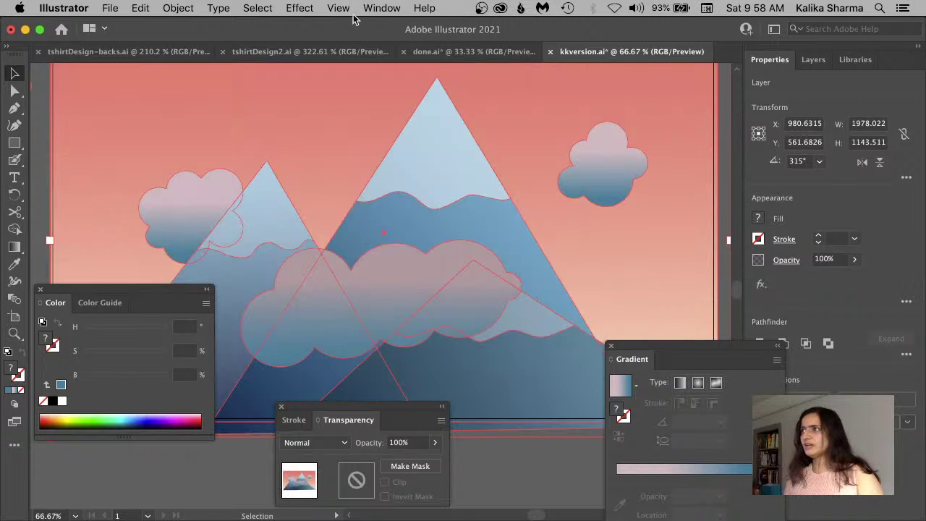
Reapply the last used Film Grain effect to the whole of Layer 2
{"action": "left_click", "coordinate": [296, 8]}
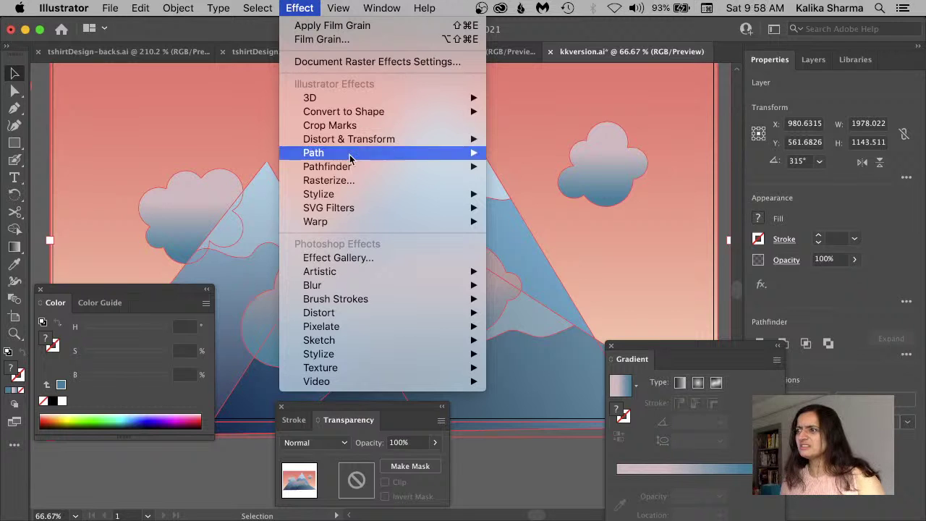
{"action": "mouse_move", "coordinate": [351, 157]}
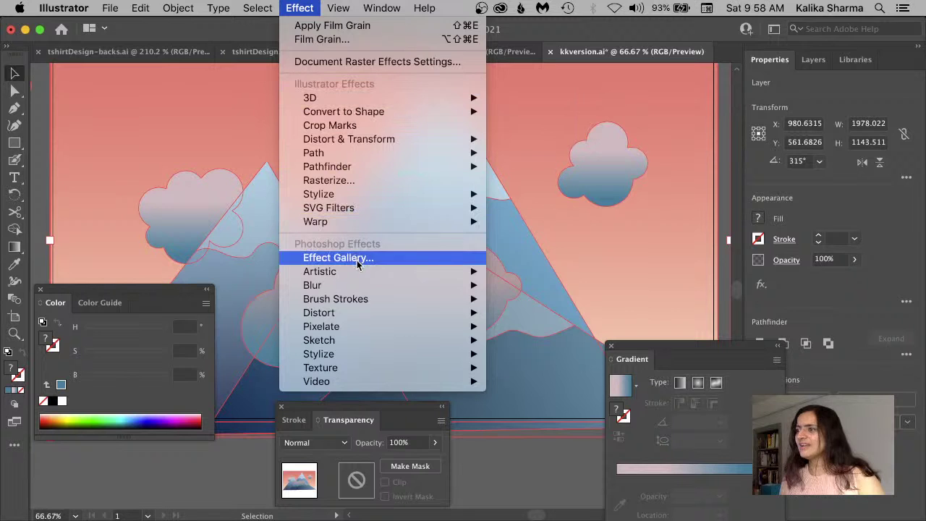
{"action": "mouse_move", "coordinate": [356, 209]}
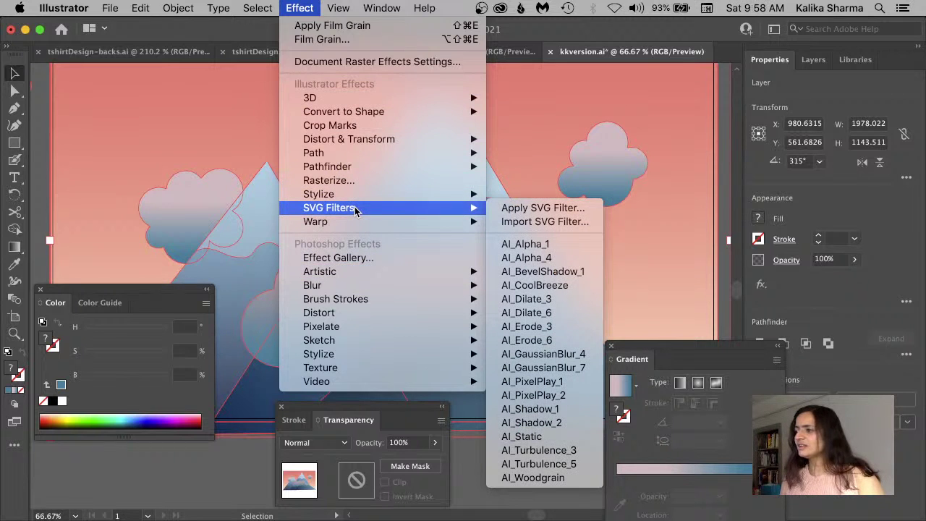
{"action": "mouse_move", "coordinate": [366, 272]}
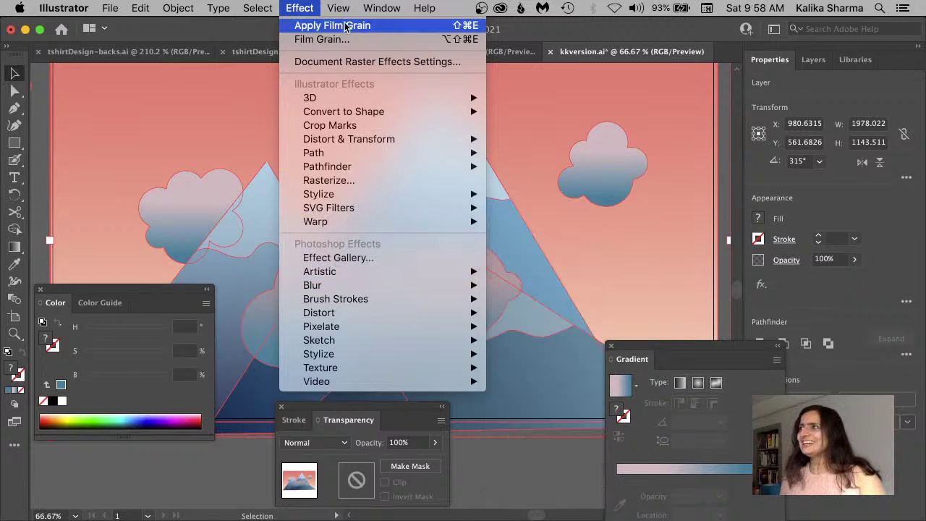
{"action": "left_click", "coordinate": [309, 13]}
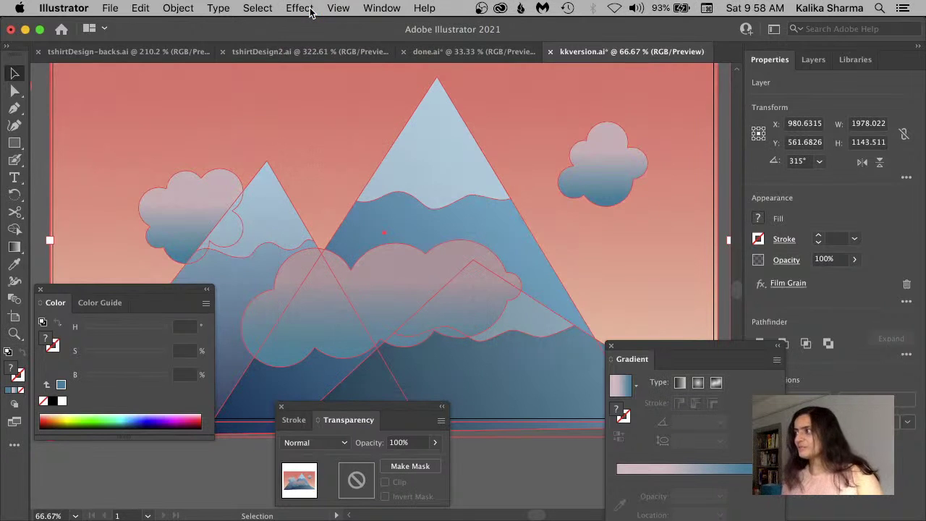
Target the whole of Layer 2 again, show its full list of appearance attributes and select the Film Grain effect there
{"action": "left_click", "coordinate": [813, 61]}
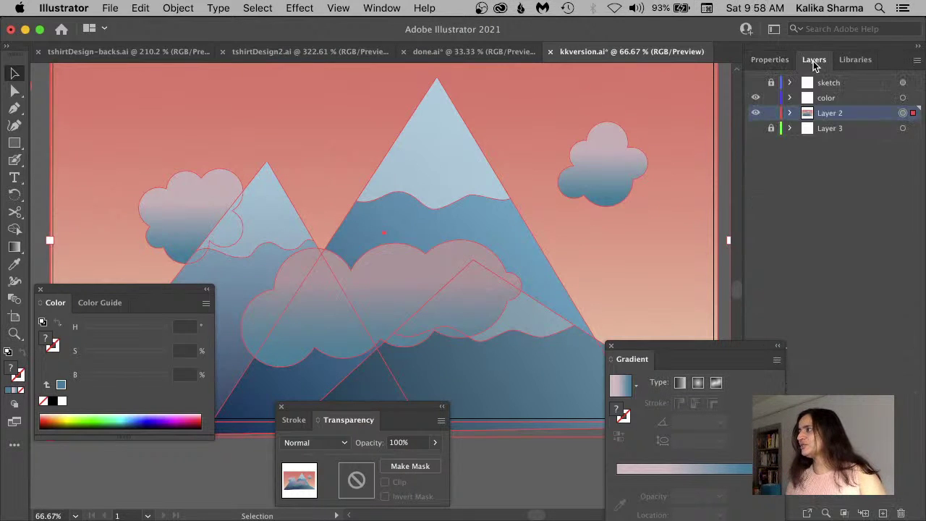
{"action": "left_click", "coordinate": [902, 98]}
{"action": "left_click", "coordinate": [903, 114]}
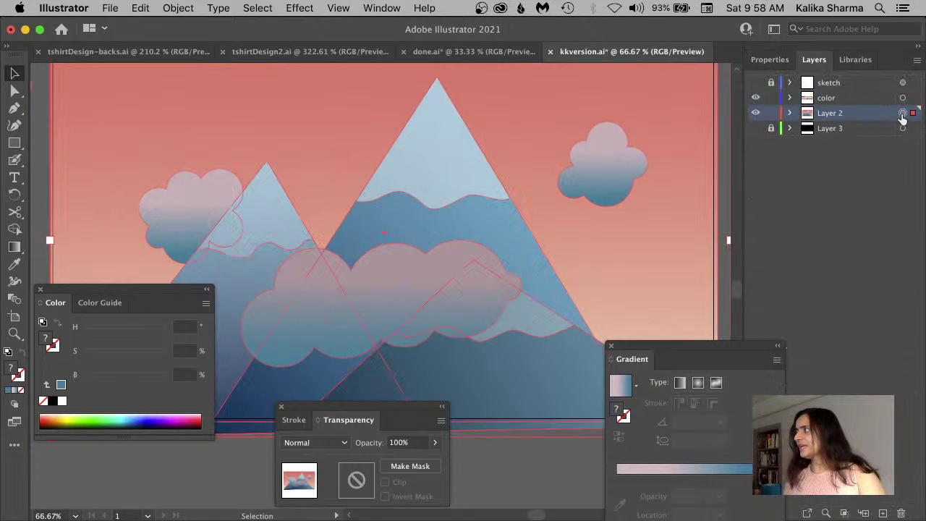
{"action": "left_click", "coordinate": [765, 62]}
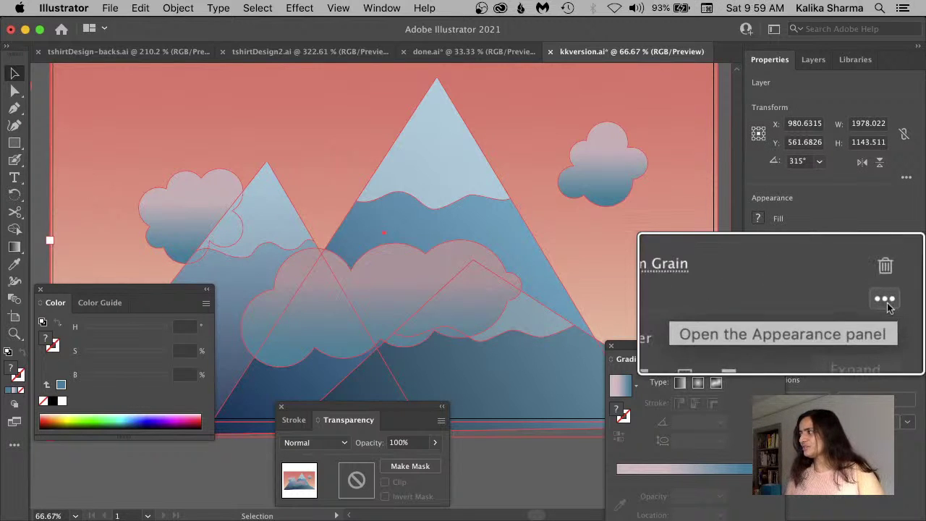
{"action": "left_click", "coordinate": [905, 301]}
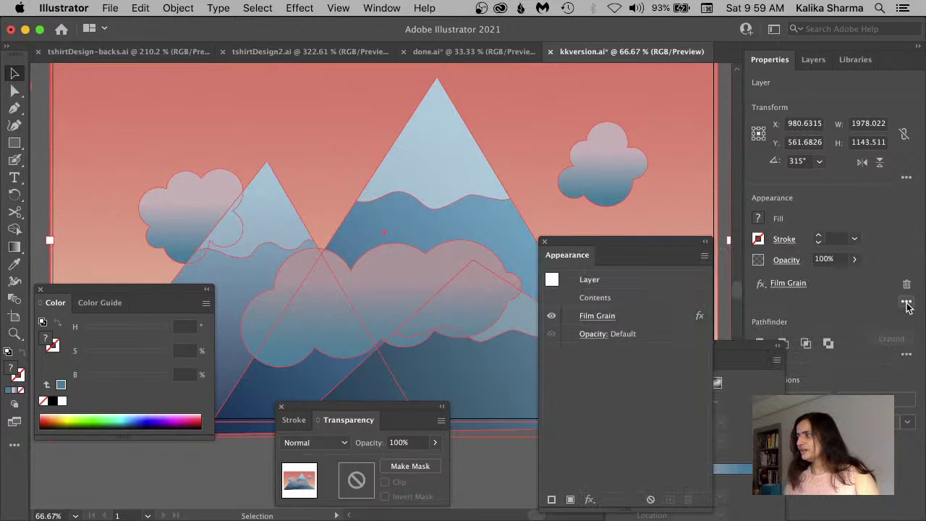
{"action": "left_click_drag", "start_coordinate": [629, 243], "coordinate": [599, 147]}
{"action": "left_click", "coordinate": [615, 221]}
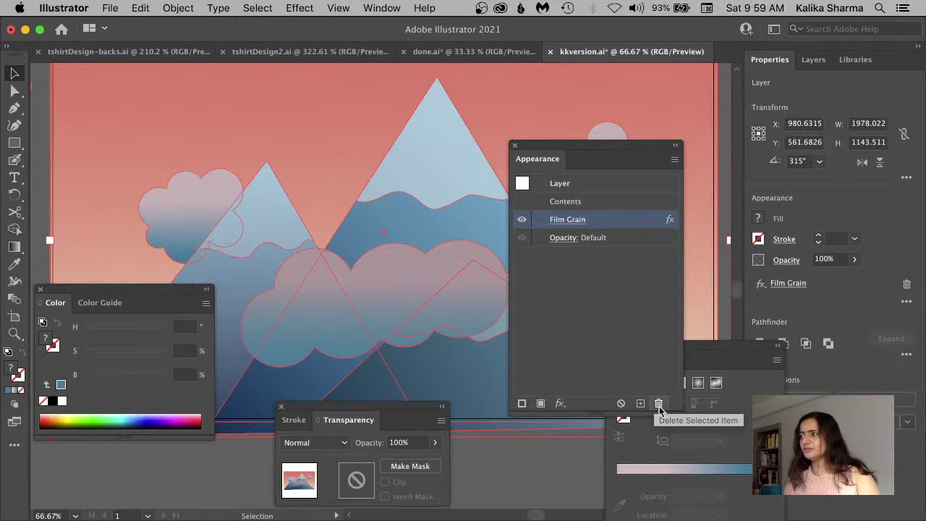
Review the applied Film Grain settings, leave them without making changes and deselect the artwork
{"action": "double_click", "coordinate": [573, 220]}
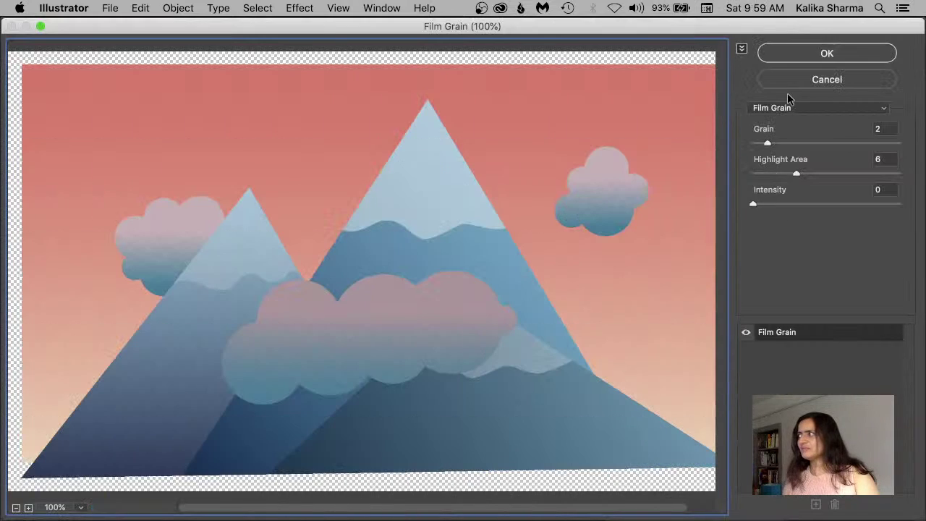
{"action": "left_click", "coordinate": [826, 79]}
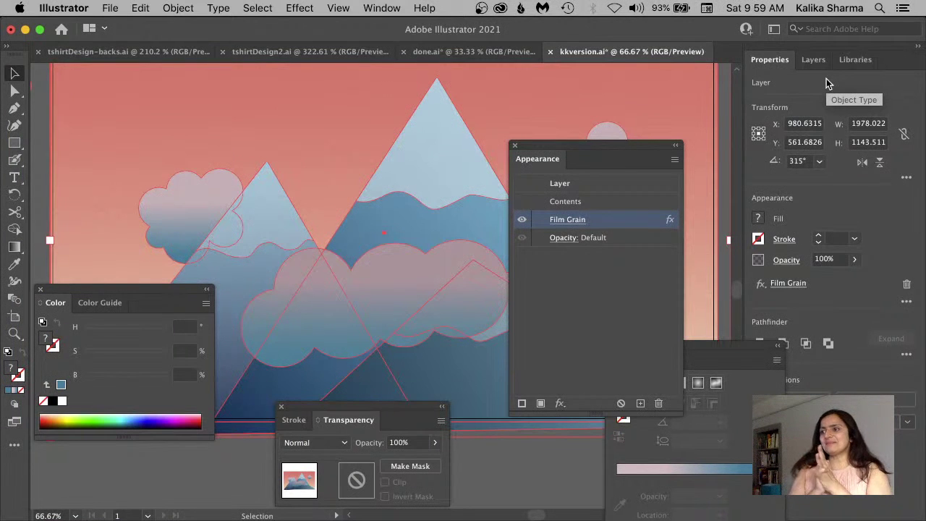
{"action": "left_click", "coordinate": [190, 471]}
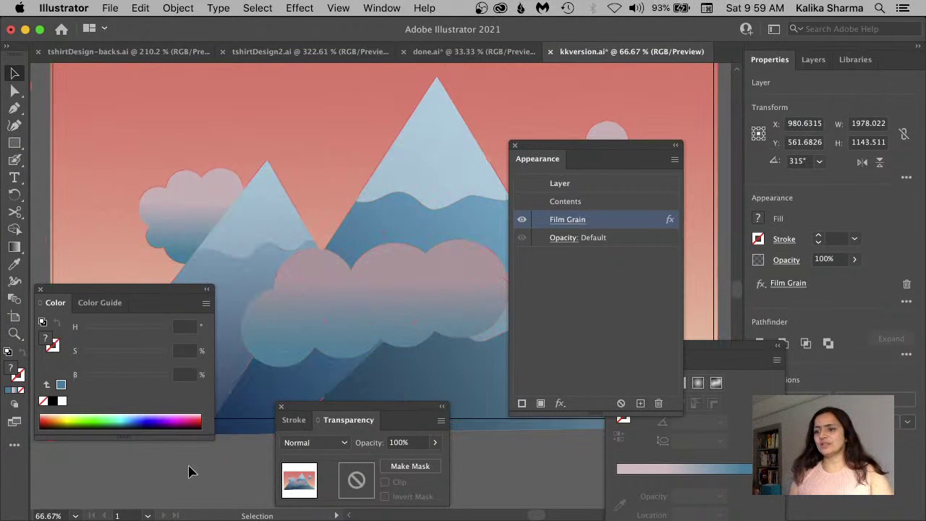
Close the Appearance, Transparency and Color panels and save the document
{"action": "left_click", "coordinate": [515, 145]}
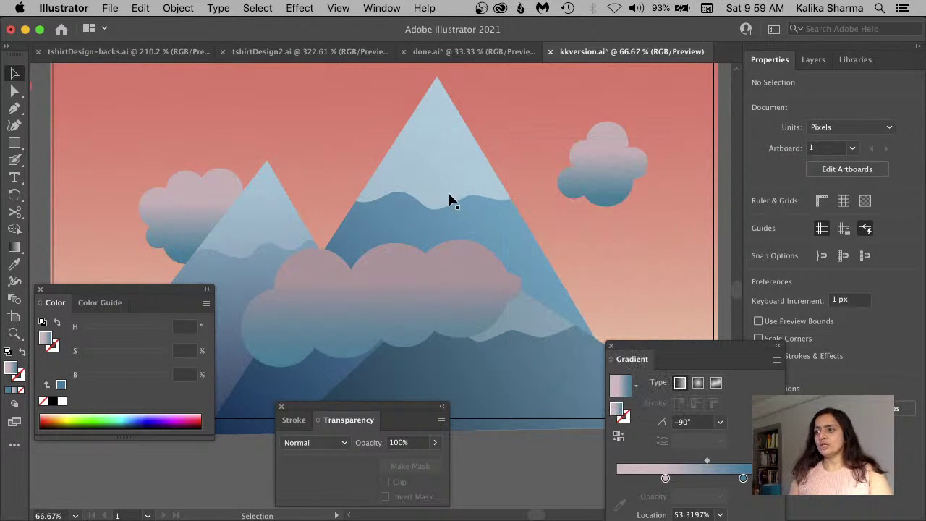
{"action": "left_click", "coordinate": [282, 407]}
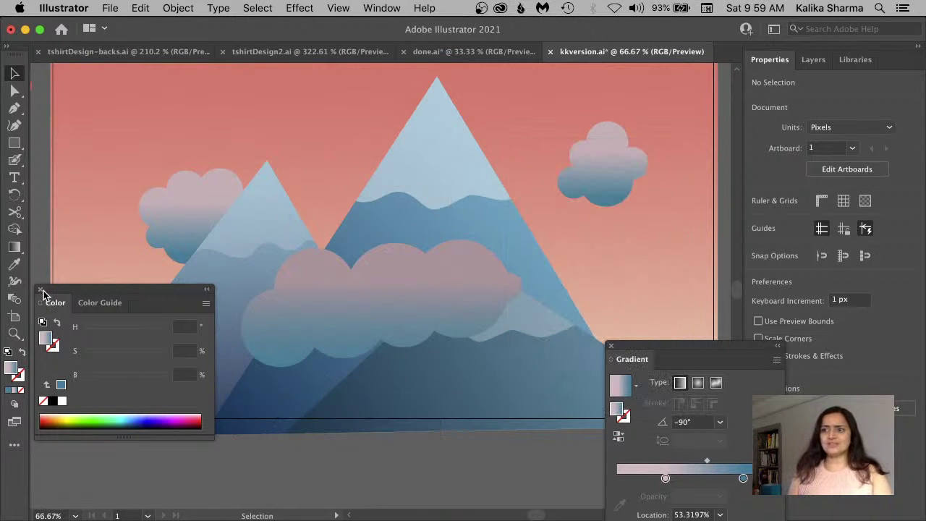
{"action": "left_click", "coordinate": [41, 289]}
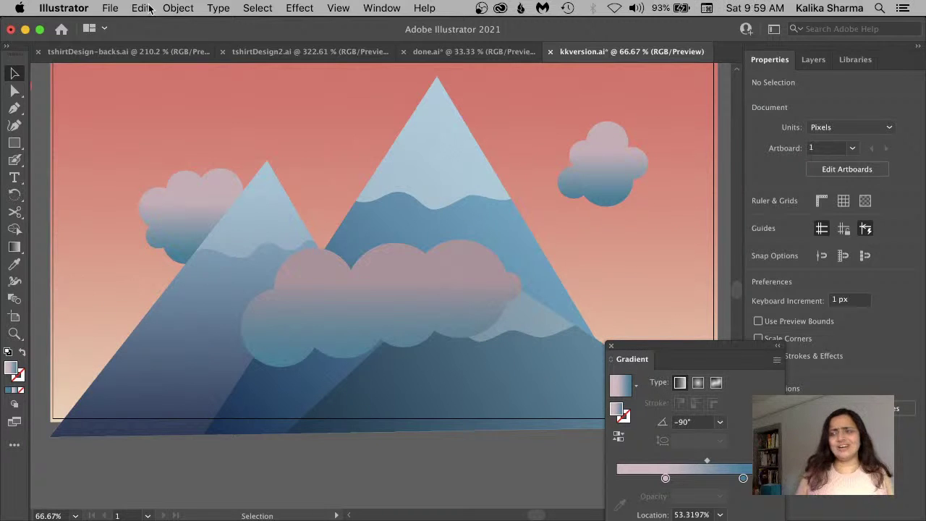
{"action": "left_click", "coordinate": [110, 8]}
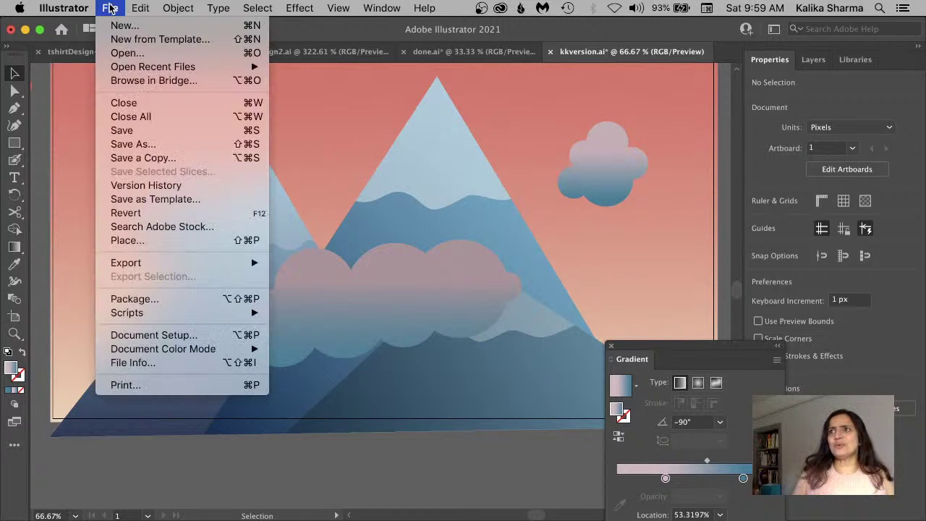
{"action": "left_click", "coordinate": [159, 132]}
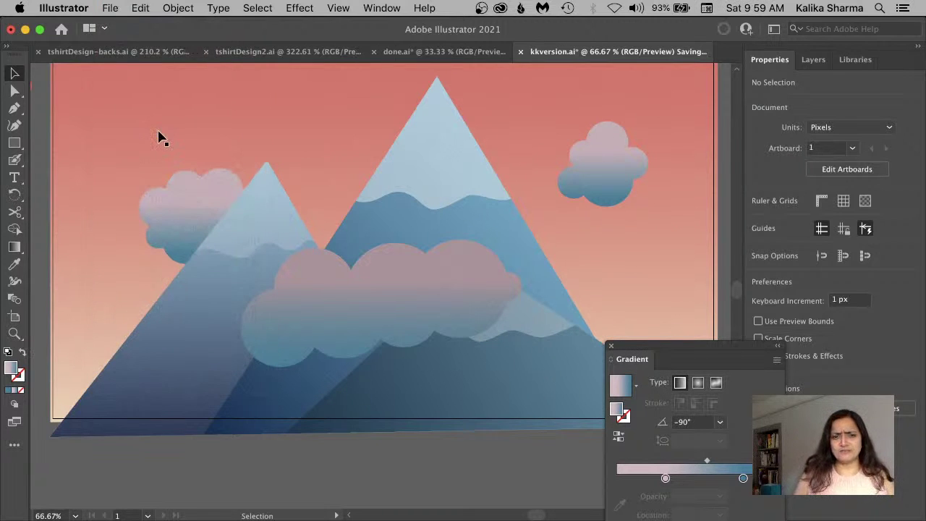
{"action": "left_click", "coordinate": [111, 8]}
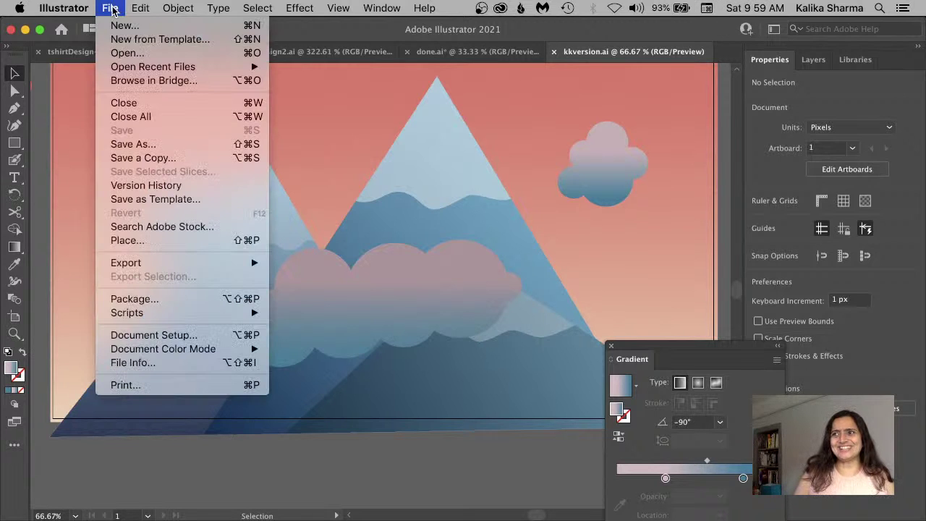
{"action": "mouse_move", "coordinate": [195, 266]}
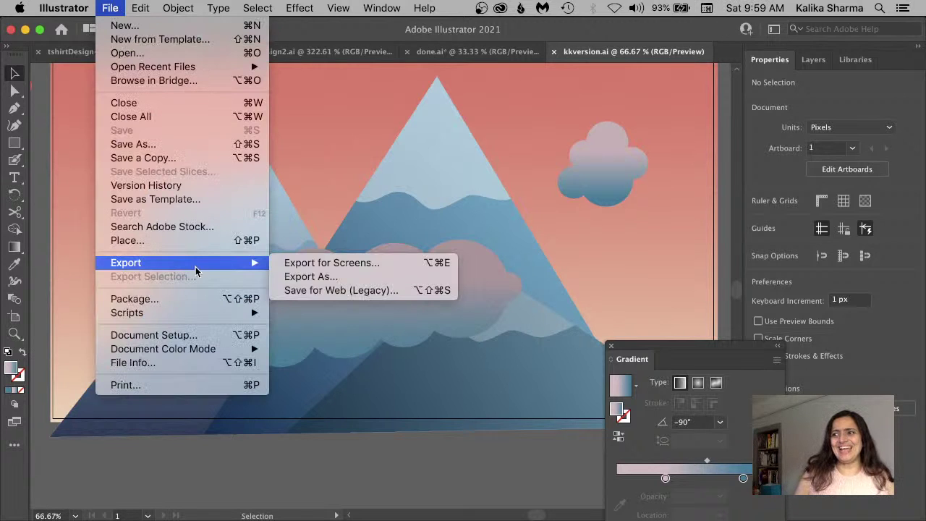
{"action": "left_click", "coordinate": [352, 276]}
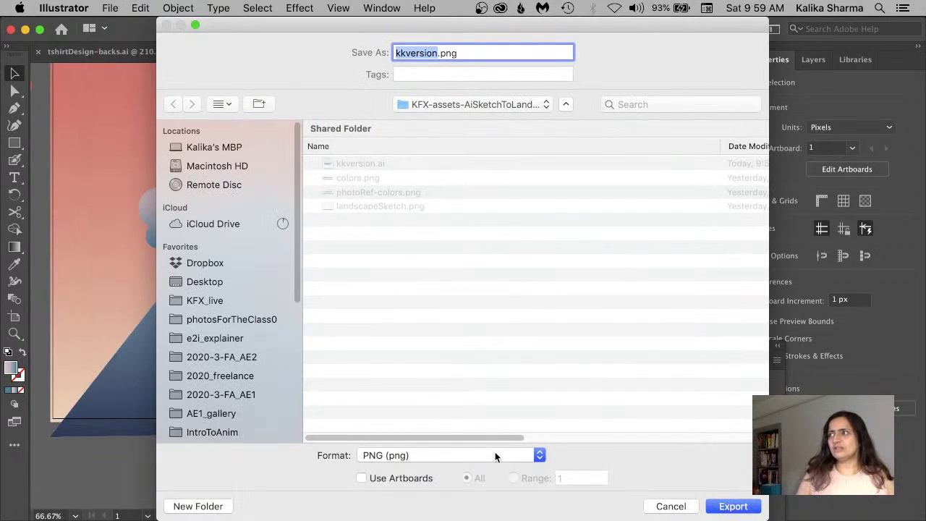
{"action": "left_click", "coordinate": [670, 505]}
{"action": "left_click", "coordinate": [110, 8]}
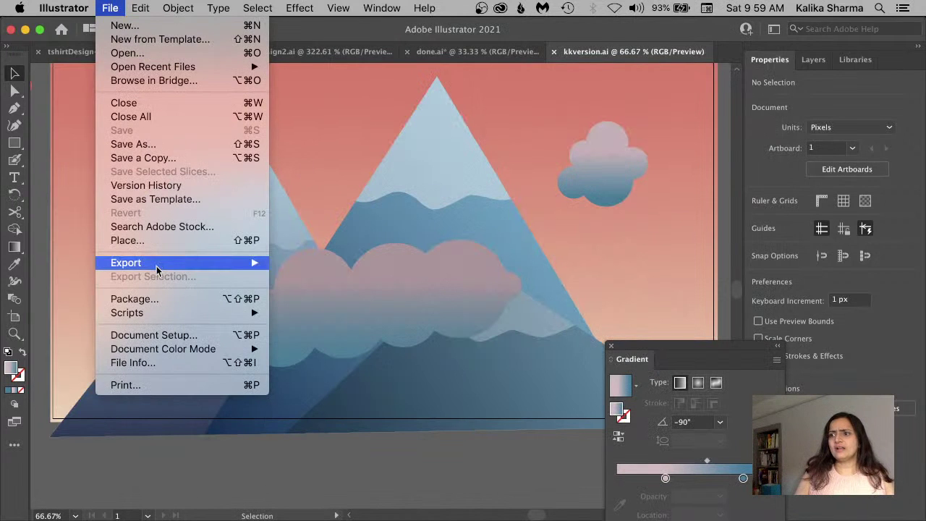
{"action": "mouse_move", "coordinate": [157, 269]}
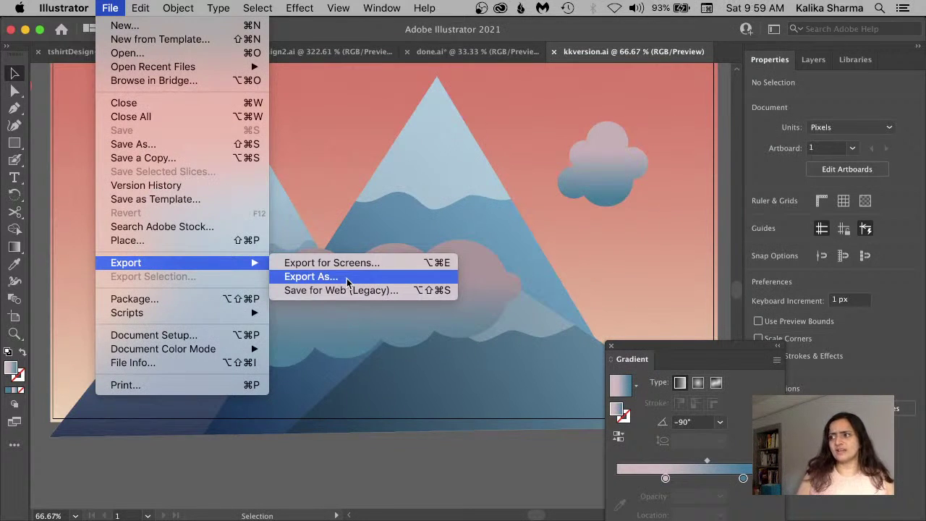
{"action": "left_click", "coordinate": [346, 278]}
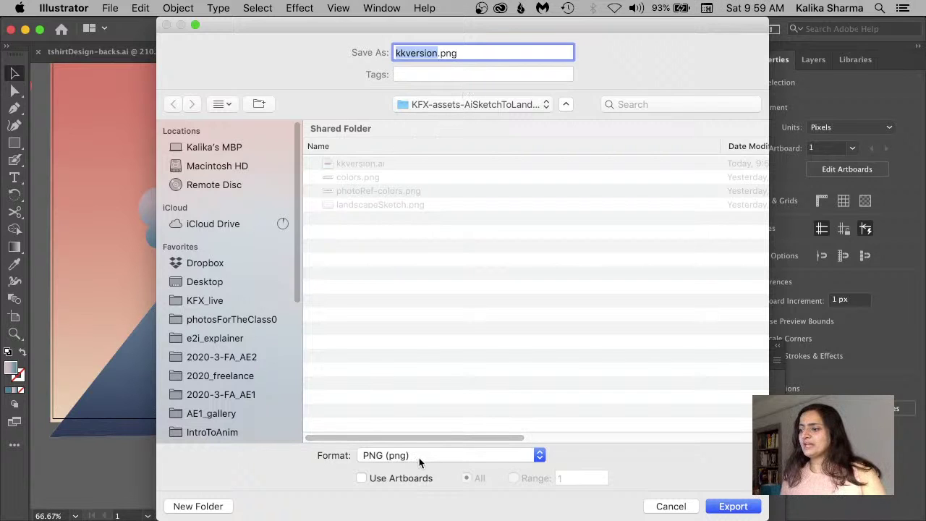
{"action": "left_click", "coordinate": [402, 480]}
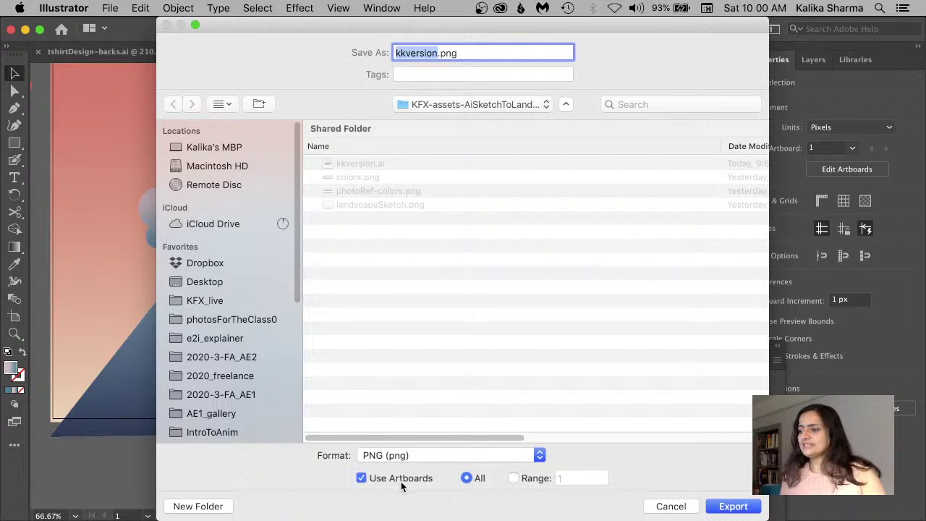
{"action": "left_click", "coordinate": [513, 479]}
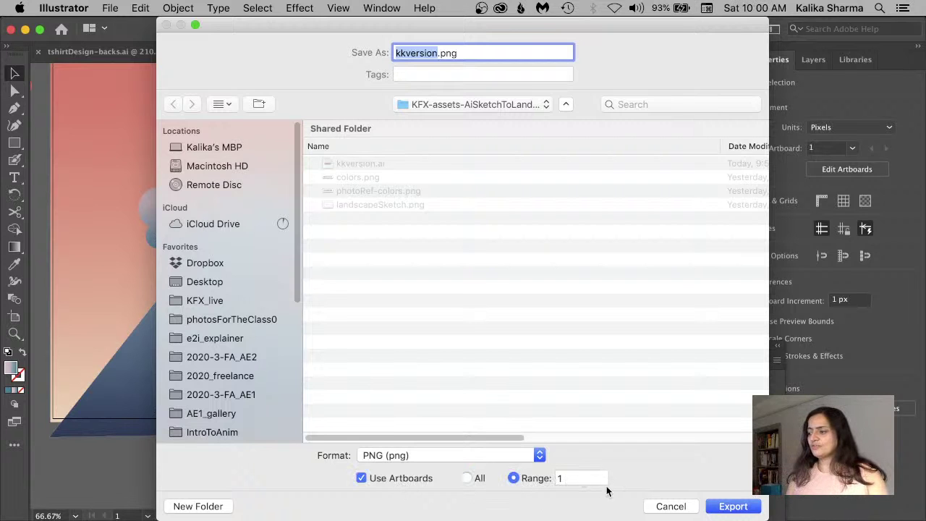
{"action": "left_click", "coordinate": [733, 506]}
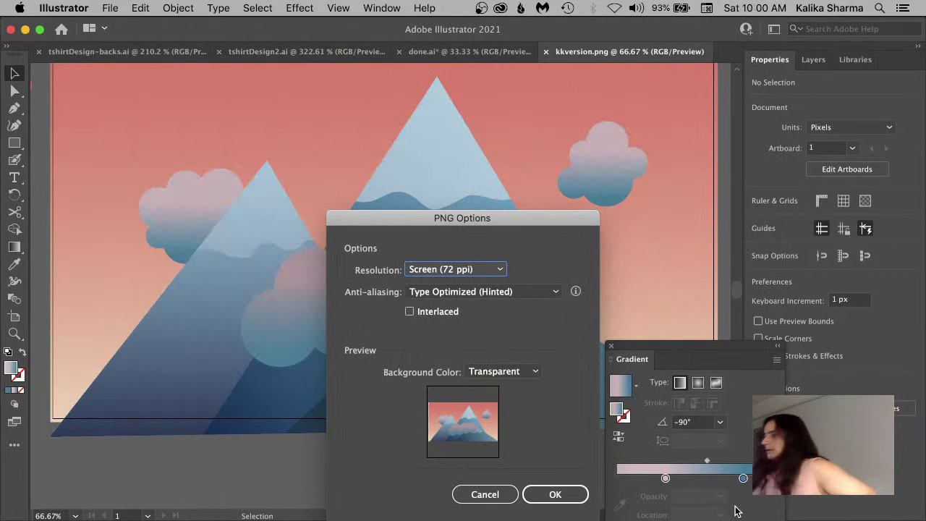
{"action": "left_click", "coordinate": [489, 494]}
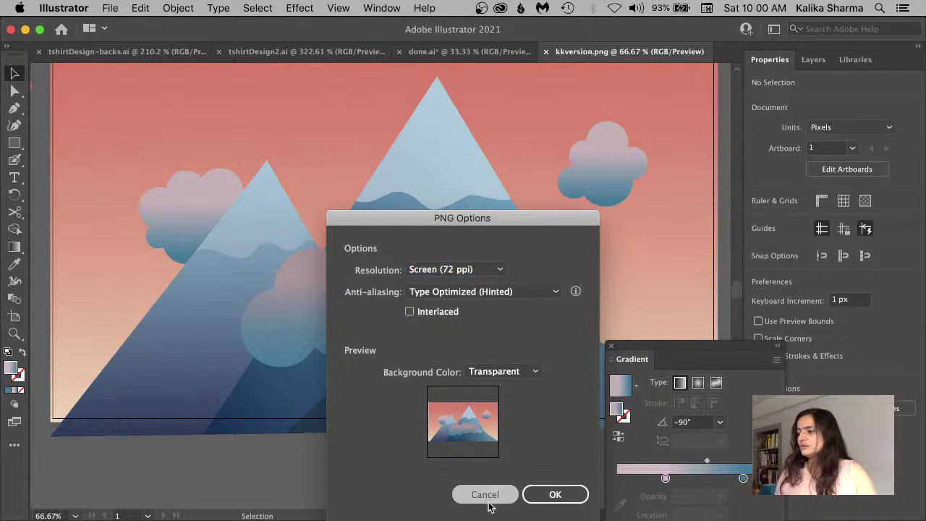
Start exporting the artwork as kkversion.png in PNG format, using artboards with range 1
{"action": "left_click", "coordinate": [116, 8]}
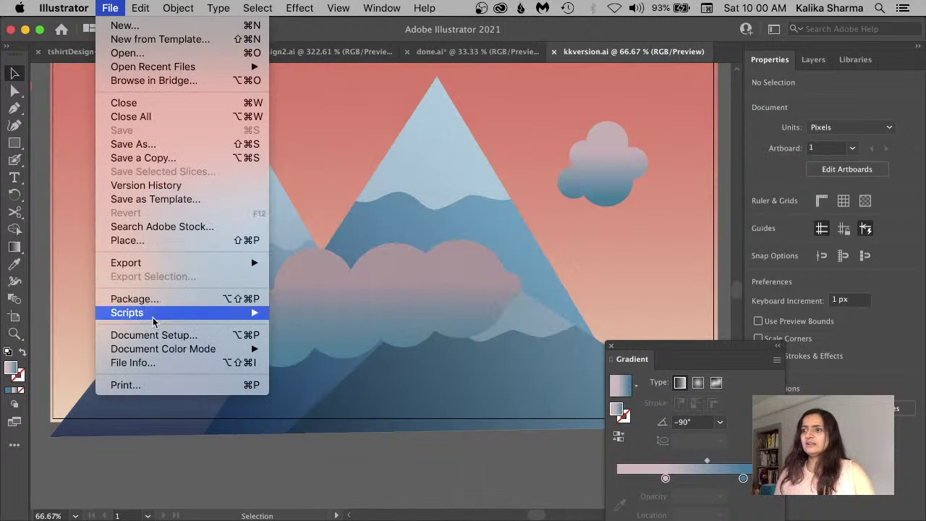
{"action": "mouse_move", "coordinate": [153, 264]}
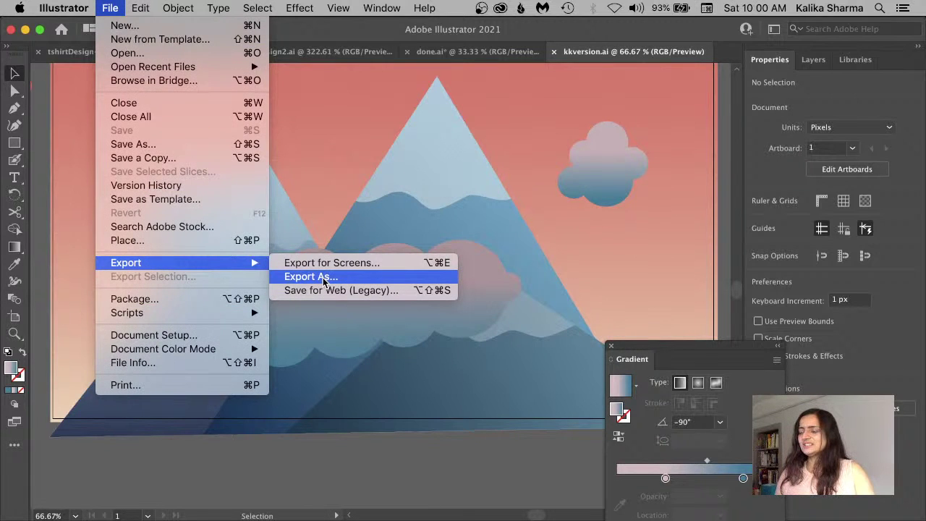
{"action": "left_click", "coordinate": [323, 277]}
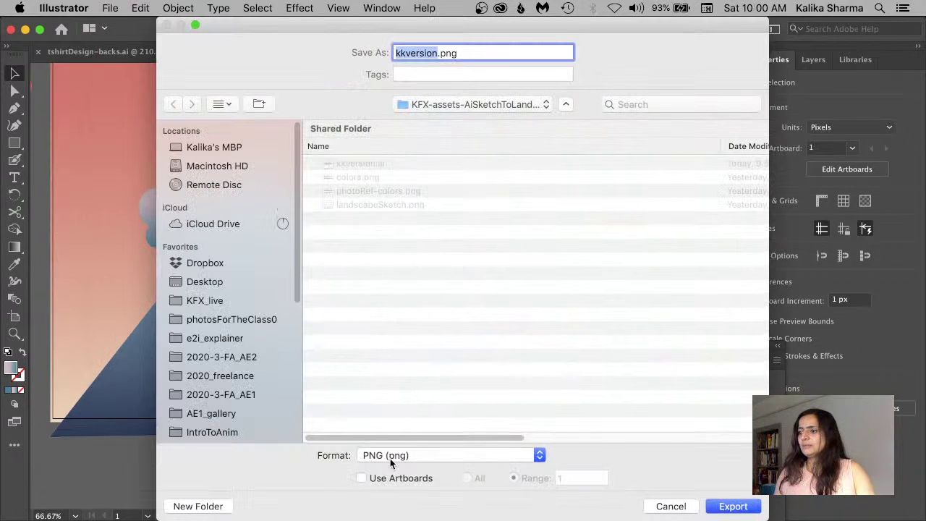
{"action": "left_click", "coordinate": [390, 458]}
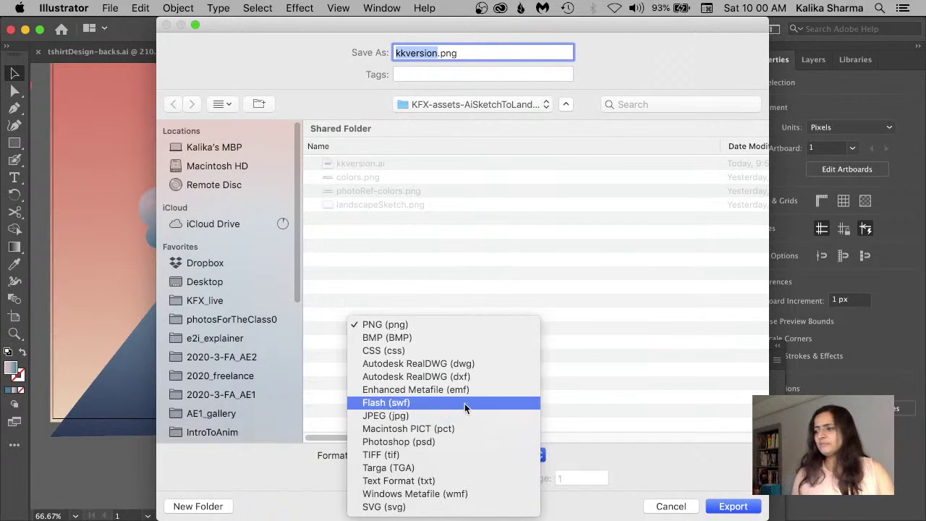
{"action": "left_click", "coordinate": [639, 408]}
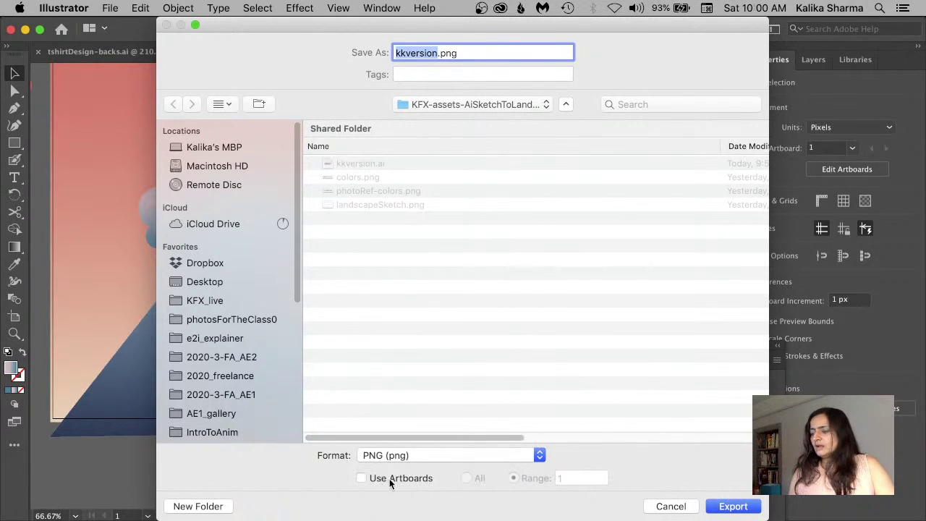
{"action": "left_click", "coordinate": [389, 478]}
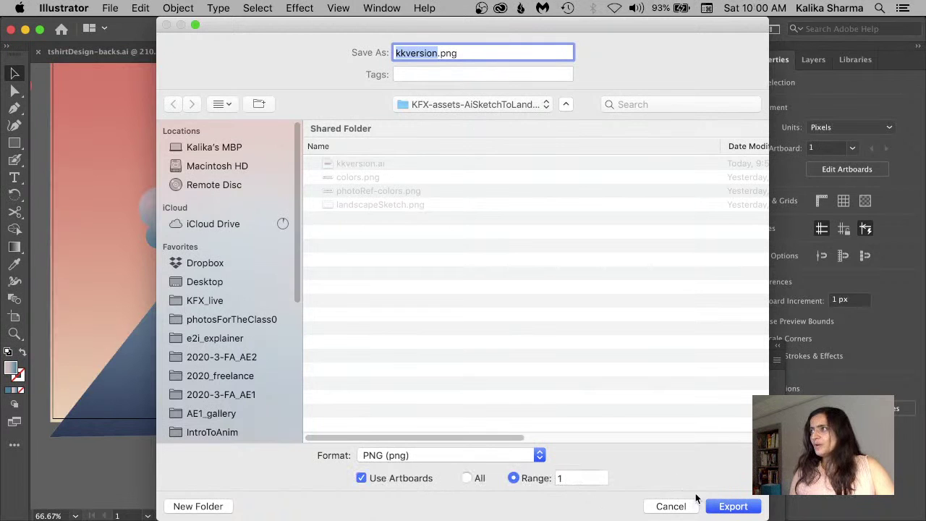
{"action": "left_click", "coordinate": [735, 508]}
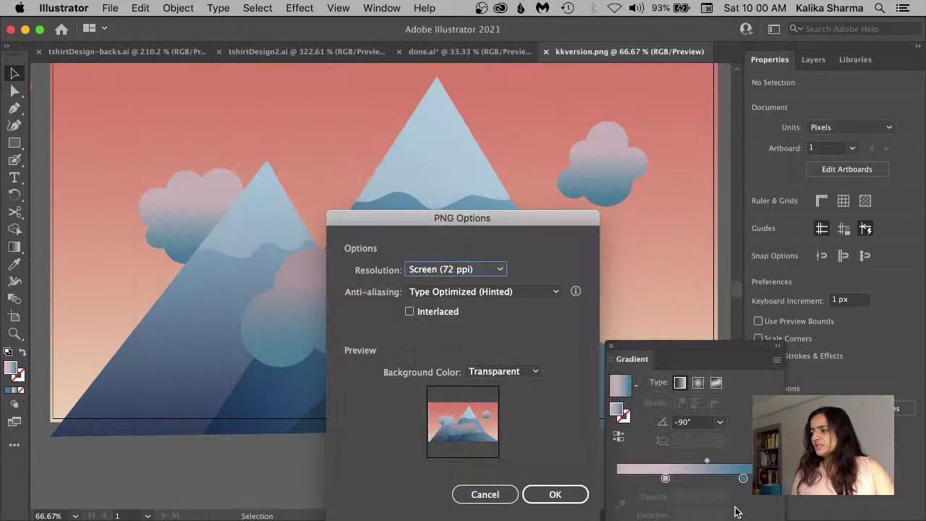
Set the PNG resolution to High (300 ppi) with a transparent background and complete the export
{"action": "left_click_drag", "start_coordinate": [453, 98], "coordinate": [452, 92]}
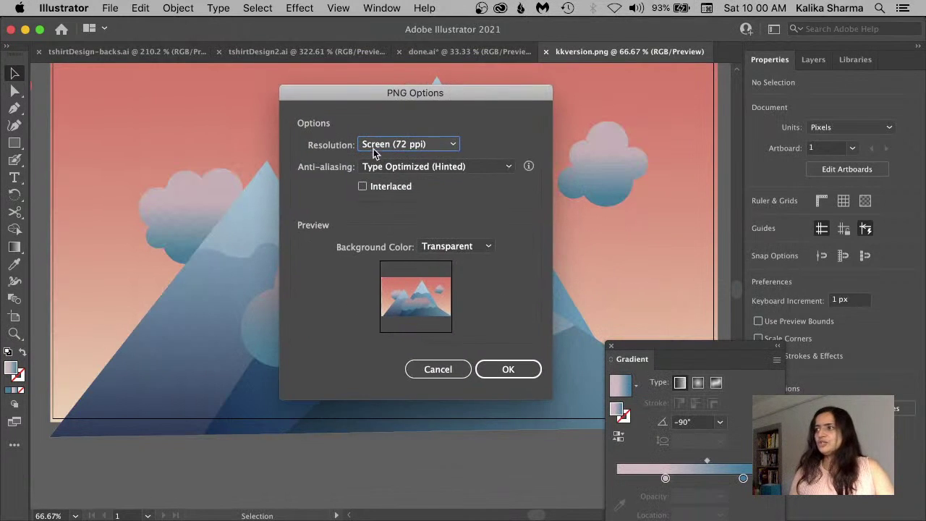
{"action": "left_click", "coordinate": [418, 145]}
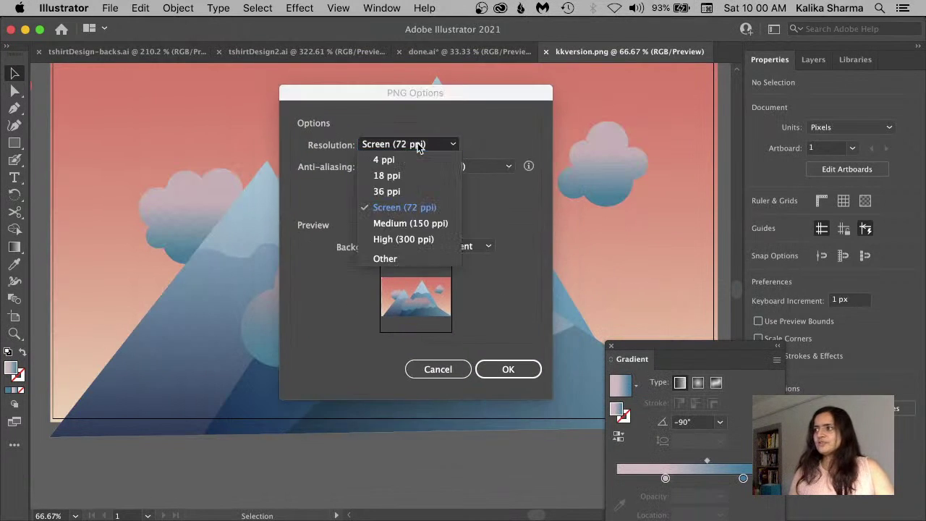
{"action": "left_click", "coordinate": [430, 245]}
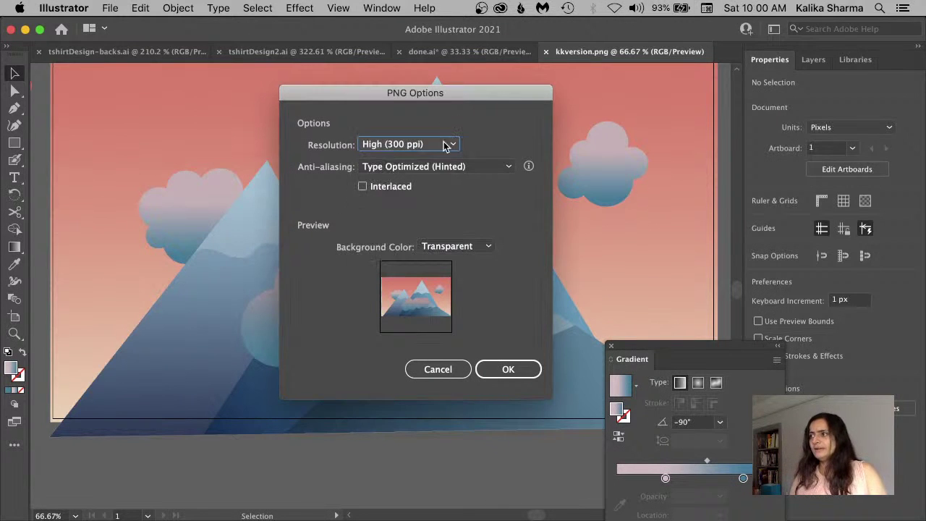
{"action": "left_click", "coordinate": [467, 248]}
{"action": "left_click", "coordinate": [477, 217]}
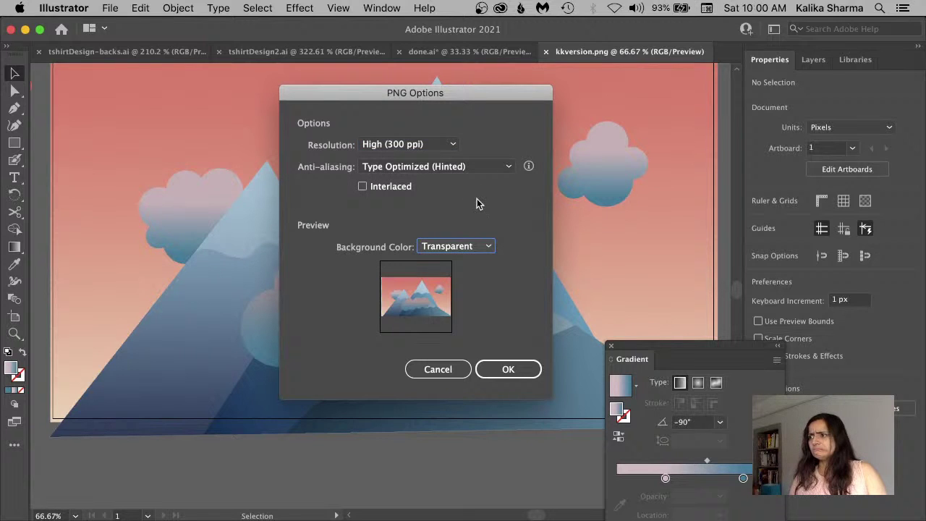
{"action": "left_click", "coordinate": [470, 248]}
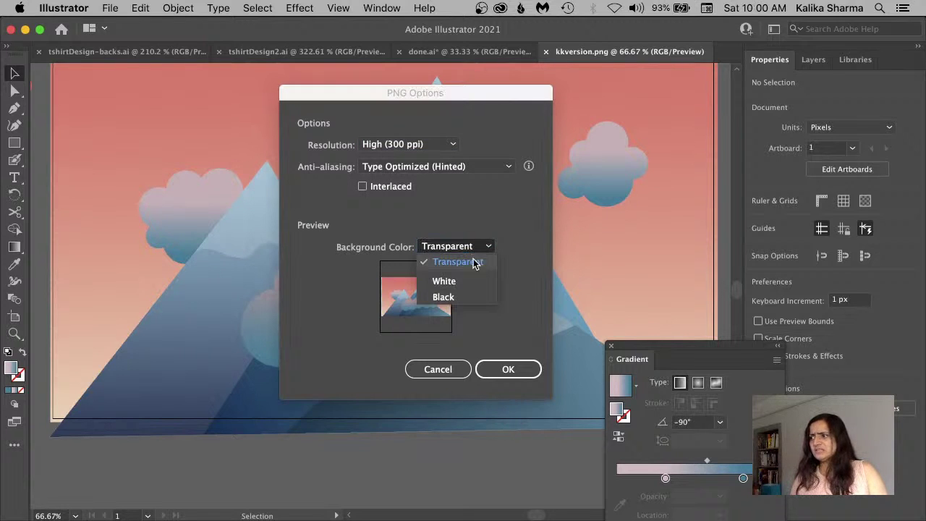
{"action": "left_click", "coordinate": [474, 283]}
{"action": "left_click", "coordinate": [469, 249]}
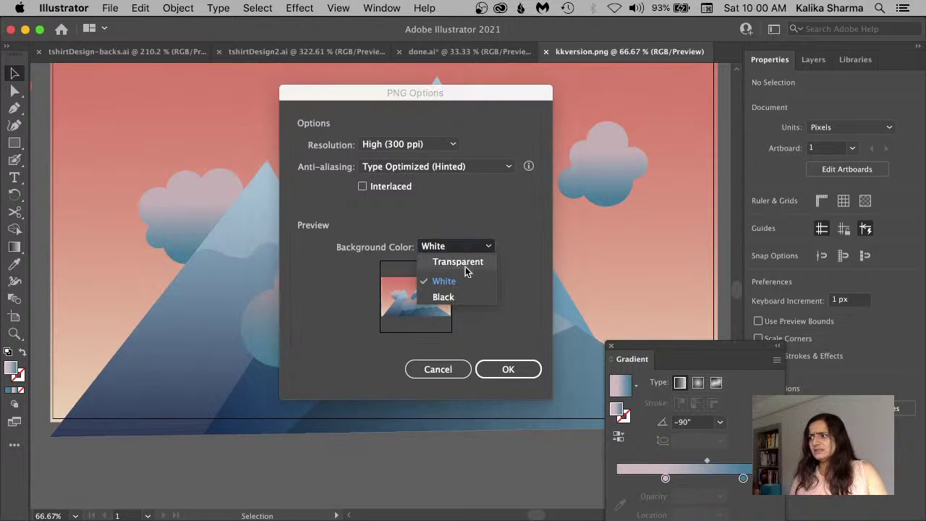
{"action": "left_click", "coordinate": [466, 270]}
{"action": "left_click", "coordinate": [504, 370]}
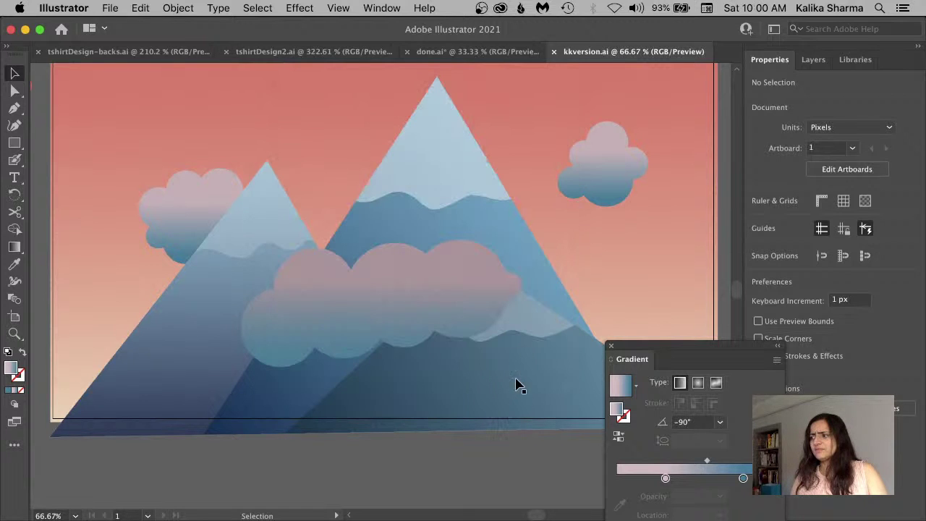
Switch to Finder and open the exported kkversion-01.png in Preview to examine the final image
{"action": "mouse_move", "coordinate": [90, 506]}
{"action": "left_click", "coordinate": [50, 495]}
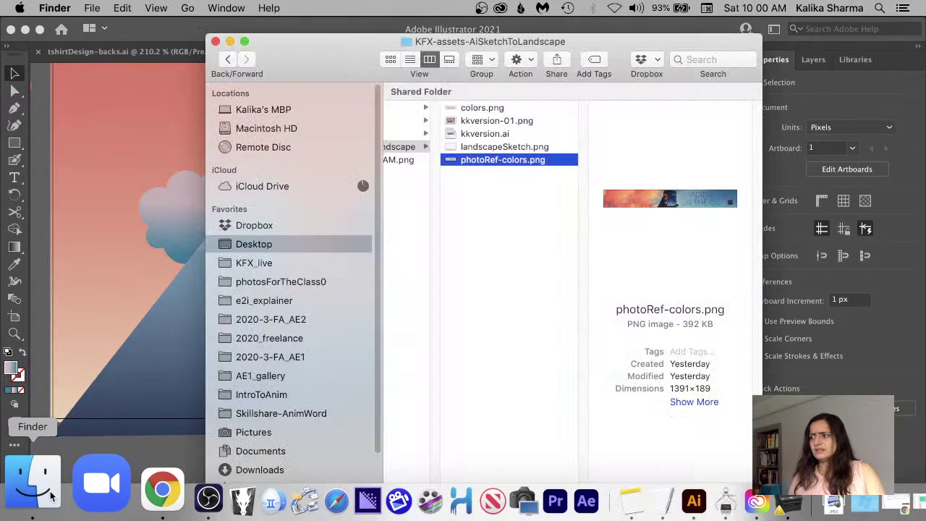
{"action": "left_click", "coordinate": [495, 123]}
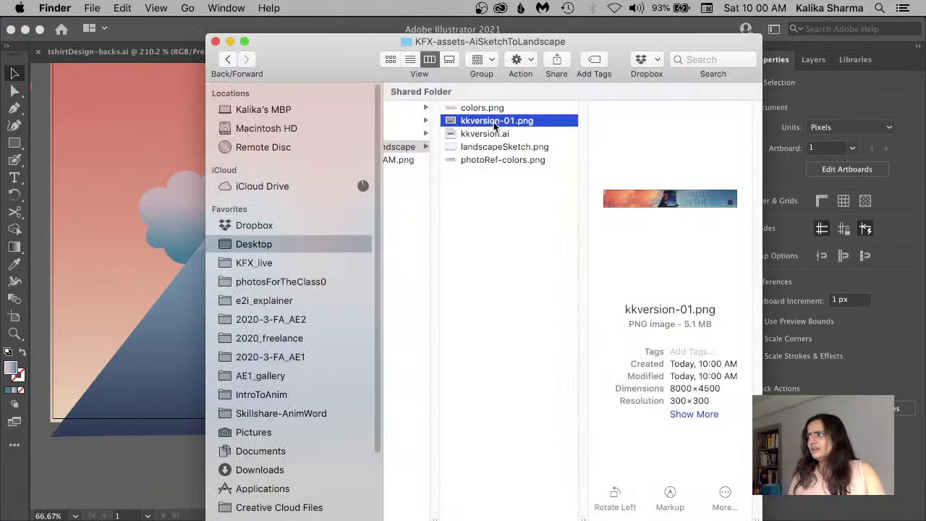
{"action": "double_click", "coordinate": [495, 123]}
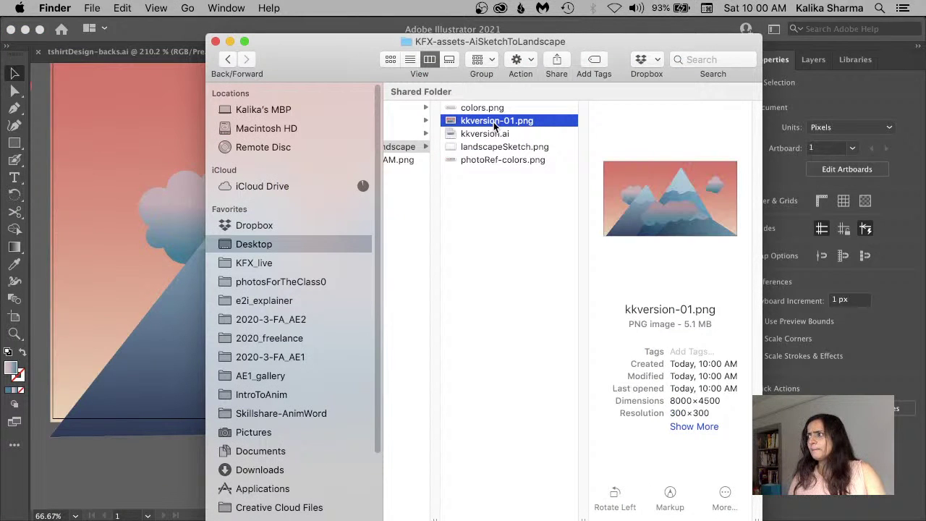
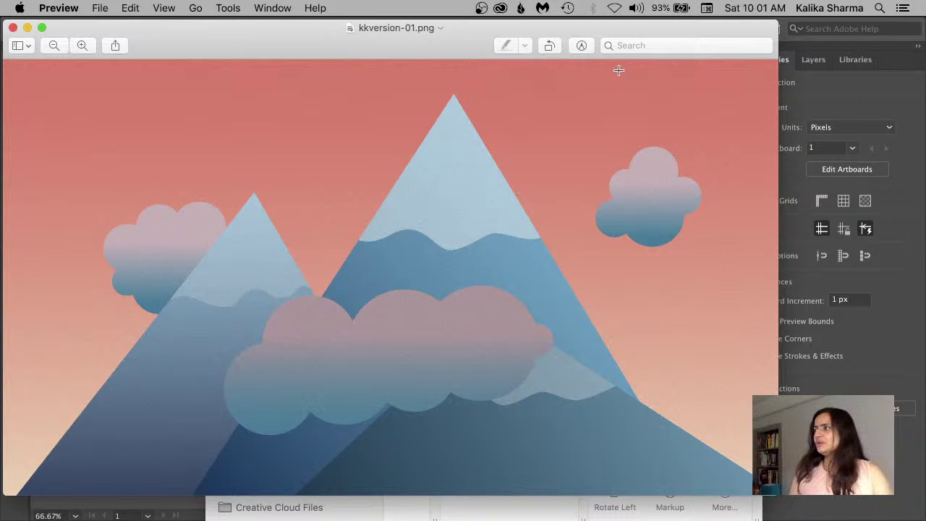
Put the image preview away, return to Illustrator and show the document's layer list
{"action": "double_click", "coordinate": [591, 27]}
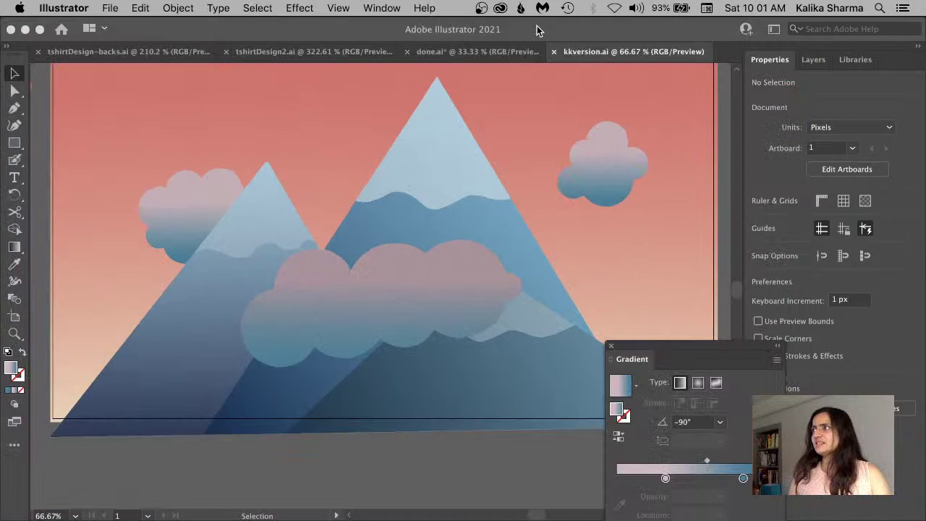
{"action": "left_click", "coordinate": [813, 60]}
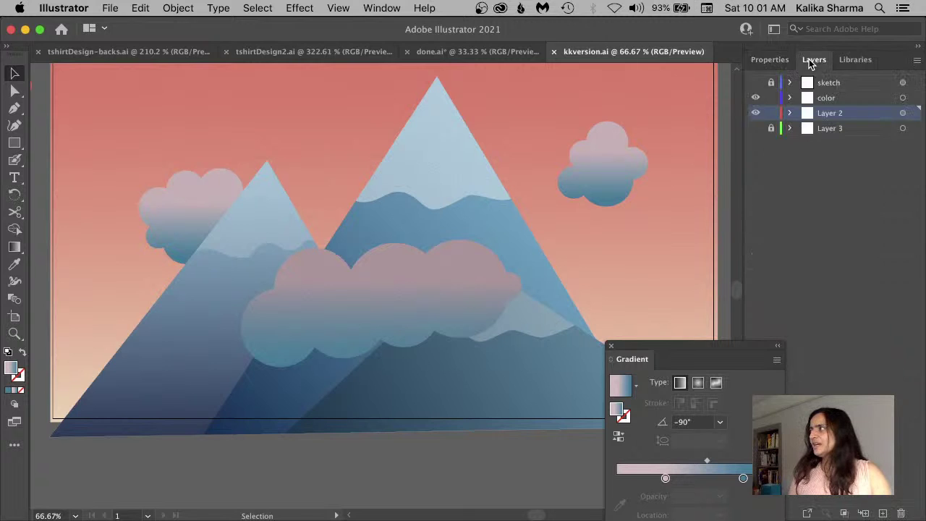
Target all of Layer 2 and delete the Film Grain effect applied to it
{"action": "left_click", "coordinate": [770, 62]}
{"action": "left_click", "coordinate": [813, 60]}
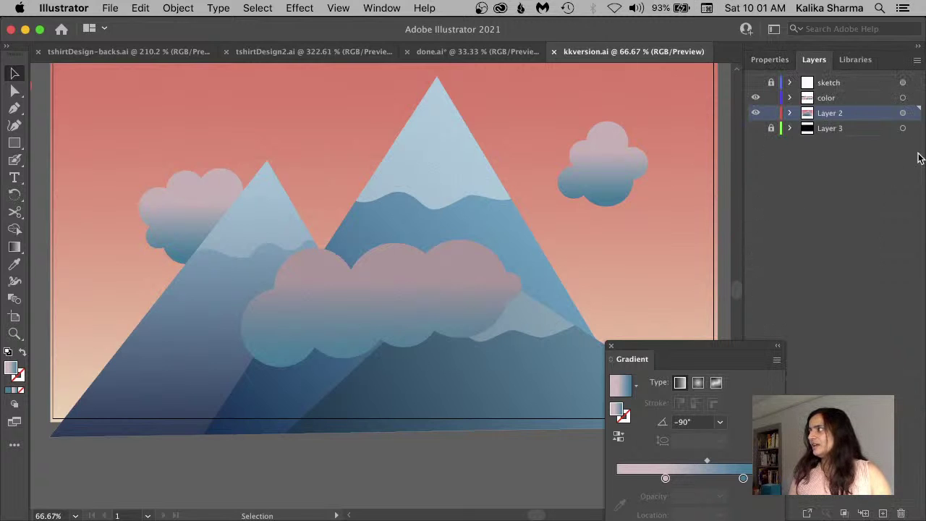
{"action": "left_click", "coordinate": [904, 114]}
{"action": "left_click", "coordinate": [770, 60]}
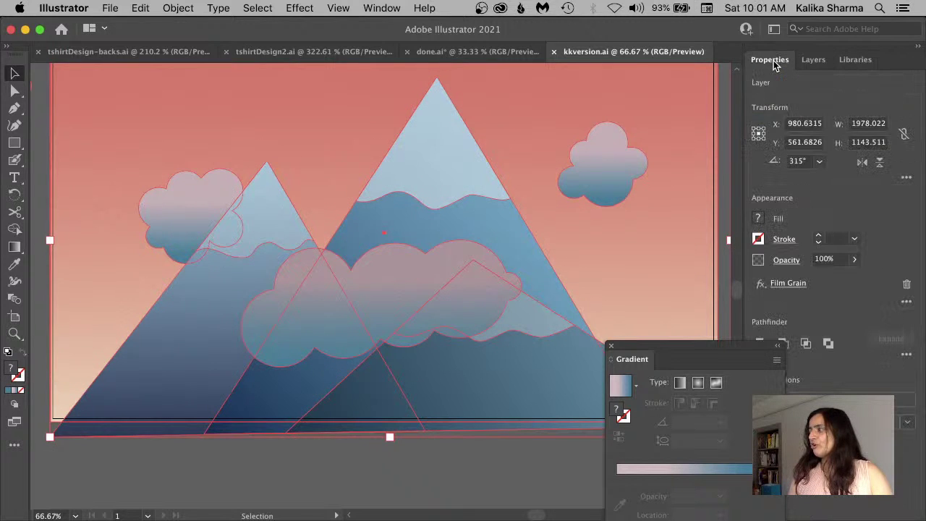
{"action": "left_click", "coordinate": [761, 284]}
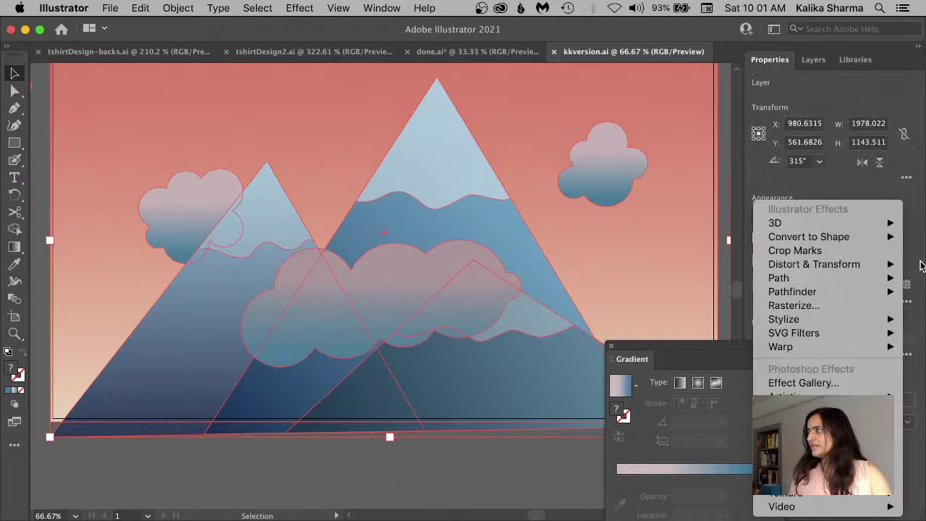
{"action": "left_click", "coordinate": [919, 263]}
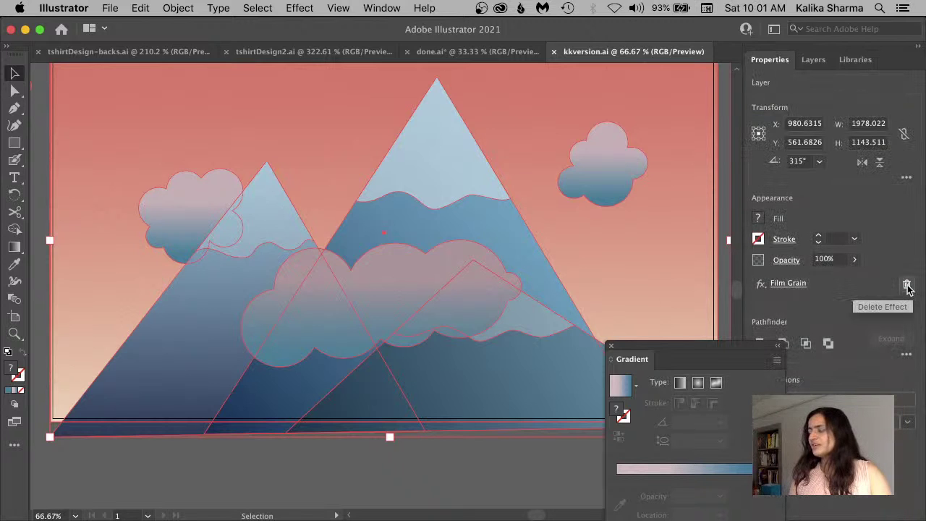
{"action": "left_click", "coordinate": [907, 286]}
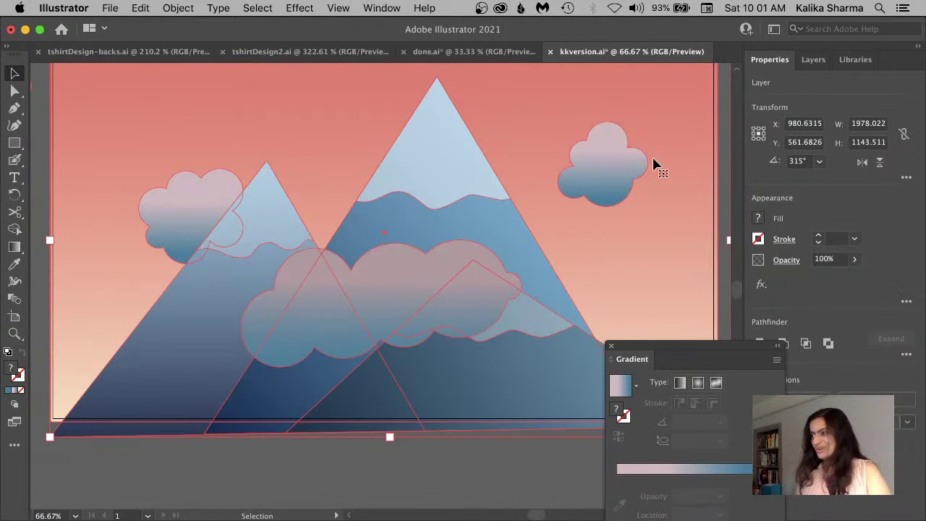
Launch Photoshop by searching the Mac for "photoshop"
{"action": "key", "text": "super+space"}
{"action": "type", "text": "p"}
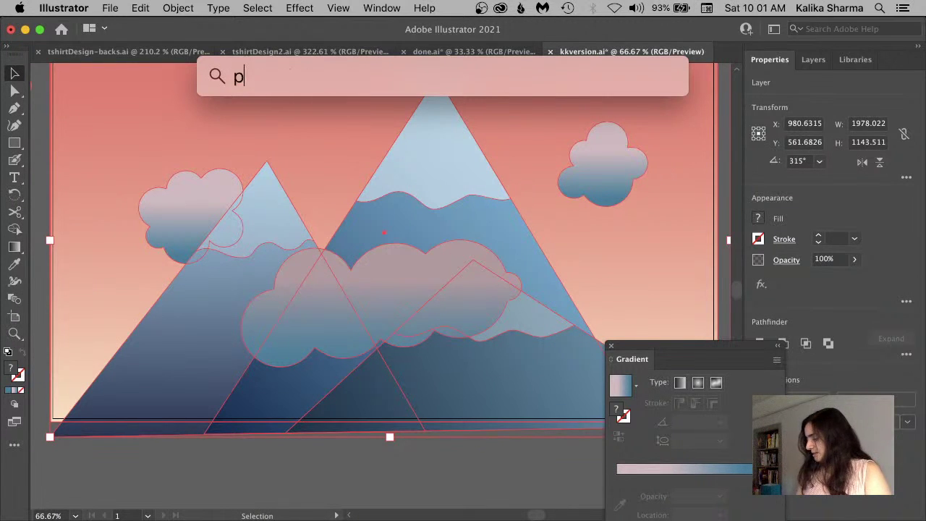
{"action": "type", "text": "hotoshop"}
{"action": "key", "text": "Return"}
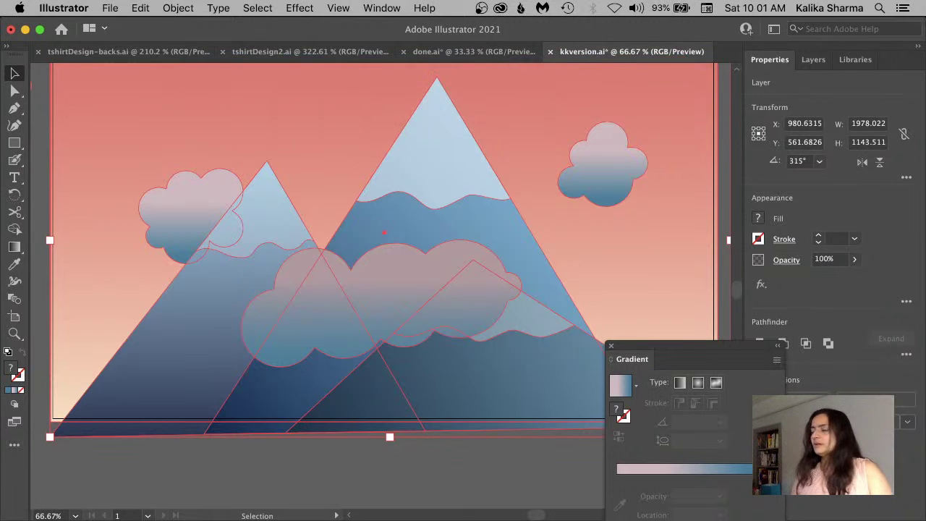
{"action": "left_click", "coordinate": [111, 9]}
{"action": "mouse_move", "coordinate": [169, 264]}
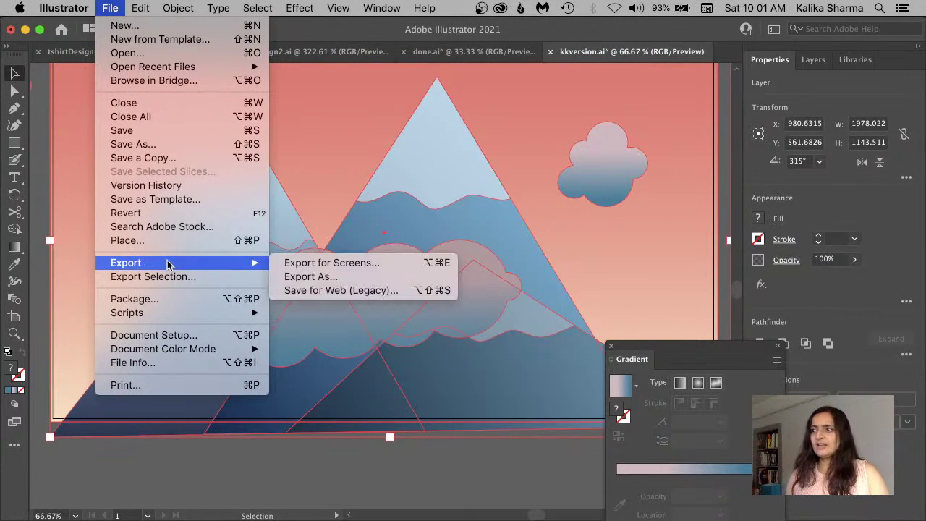
{"action": "left_click", "coordinate": [337, 276]}
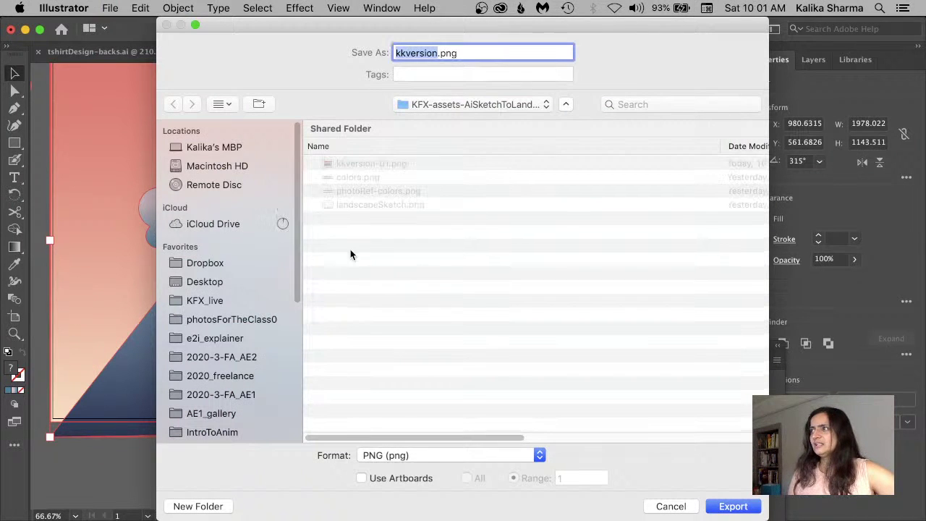
{"action": "left_click", "coordinate": [437, 54]}
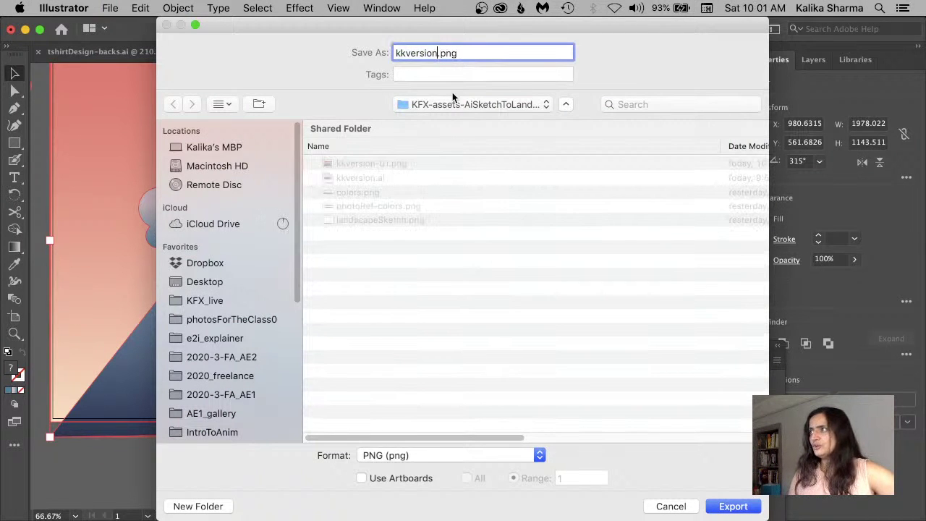
{"action": "type", "text": "-nograin"}
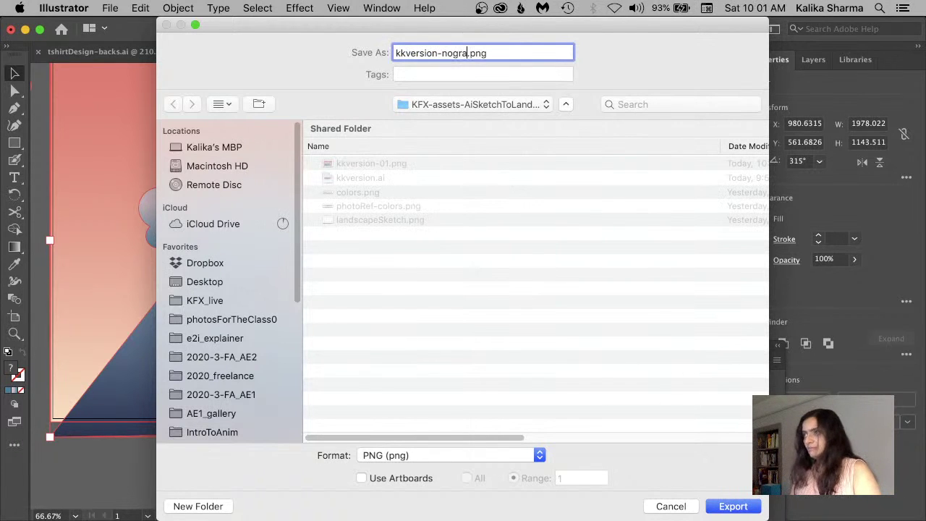
{"action": "key", "text": "Return"}
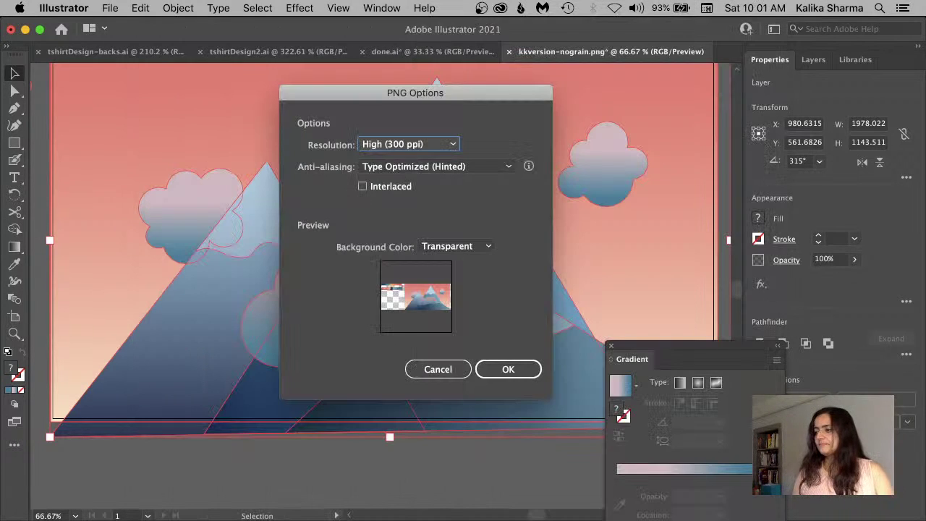
{"action": "left_click", "coordinate": [434, 371]}
Start exporting the grain-free artwork in PNG format, using artboards with range 1
{"action": "left_click", "coordinate": [107, 8]}
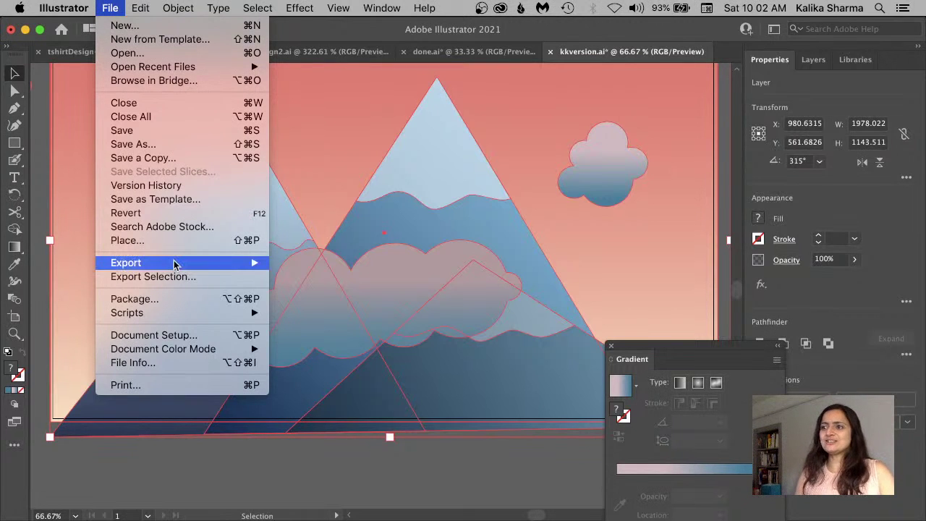
{"action": "mouse_move", "coordinate": [176, 265]}
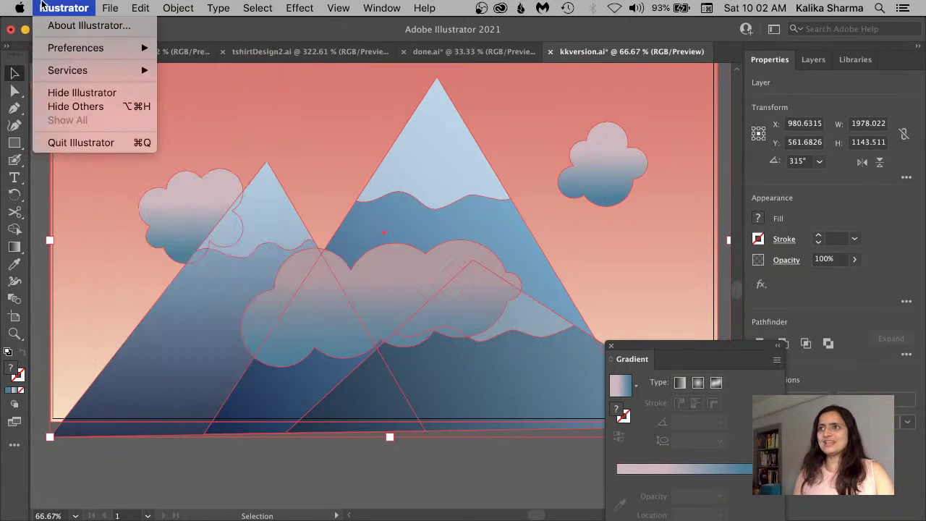
{"action": "left_click", "coordinate": [104, 7]}
{"action": "left_click_drag", "start_coordinate": [178, 140], "coordinate": [168, 188]}
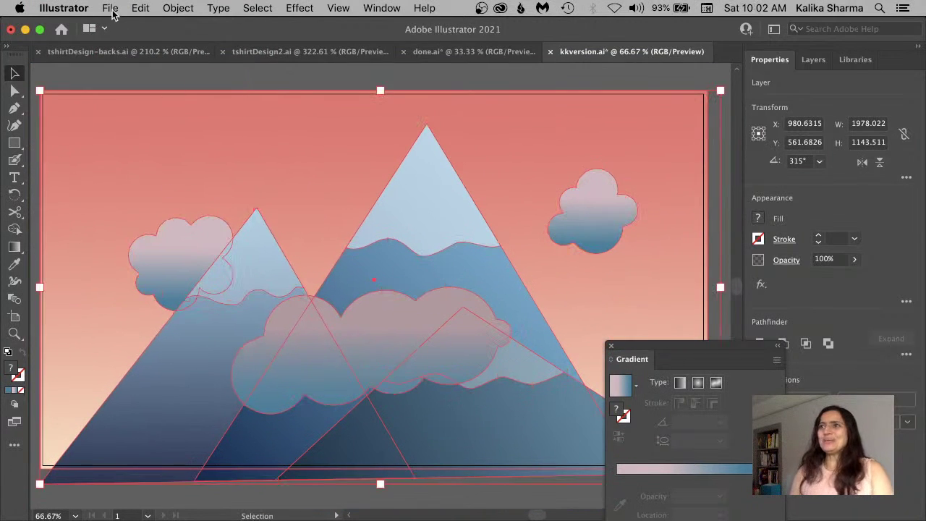
{"action": "left_click", "coordinate": [110, 8]}
{"action": "mouse_move", "coordinate": [168, 267]}
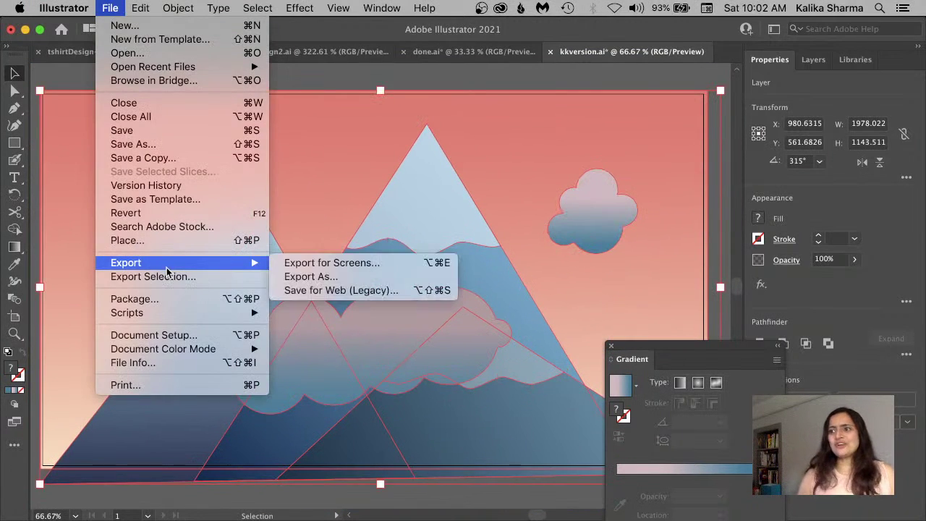
{"action": "left_click", "coordinate": [296, 274]}
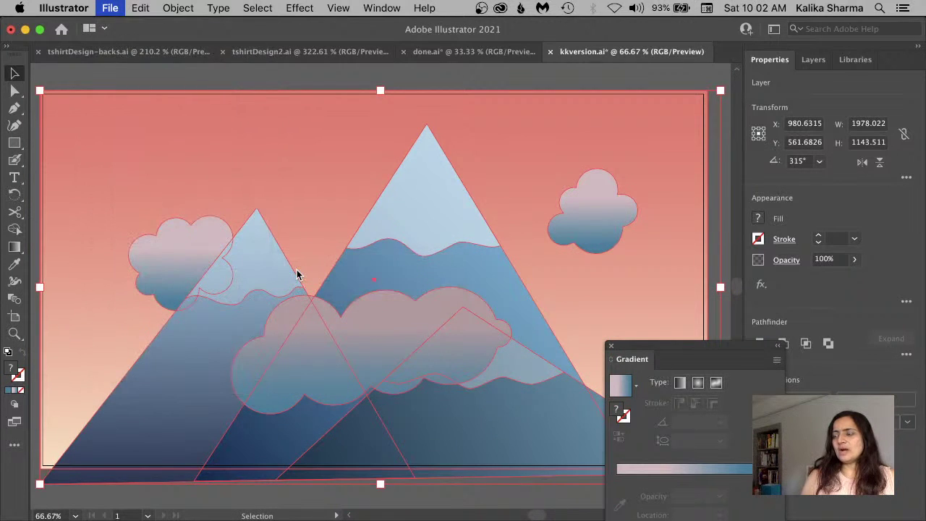
{"action": "left_click", "coordinate": [388, 478]}
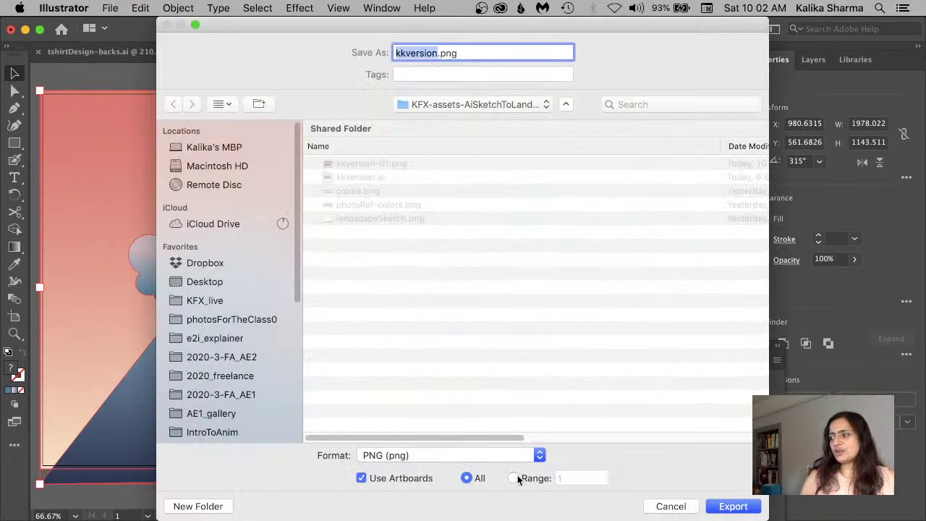
{"action": "left_click", "coordinate": [514, 478]}
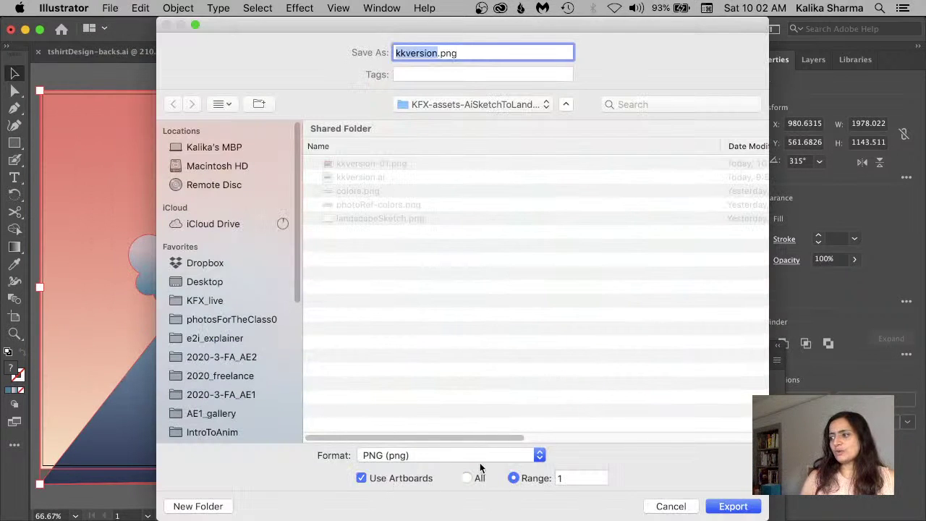
Name the export kkversion-noGrain.png and complete it at High (300 ppi) with a transparent background
{"action": "left_click", "coordinate": [438, 59]}
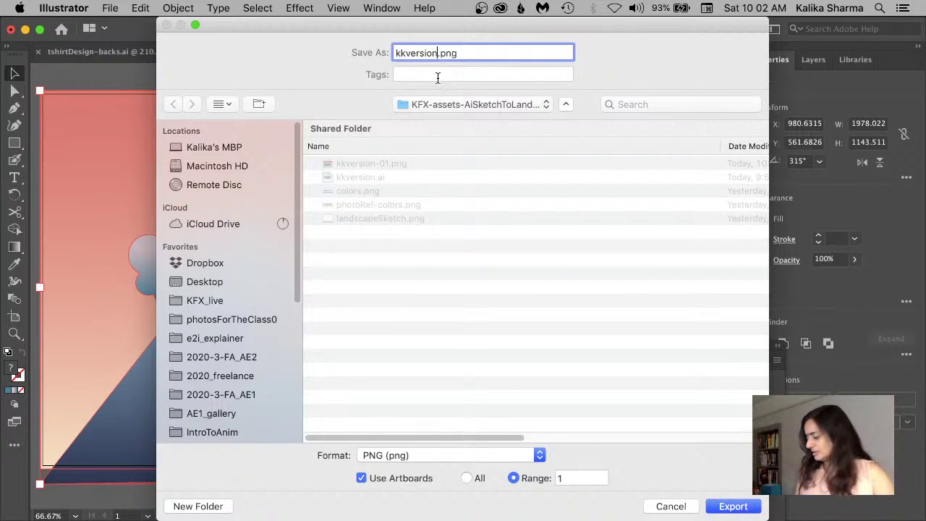
{"action": "type", "text": "-noGrain"}
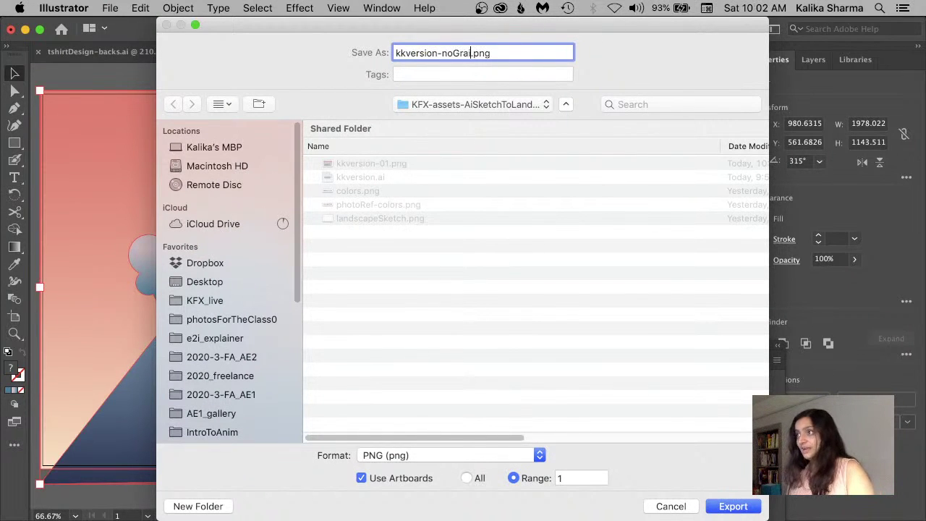
{"action": "key", "text": "Return"}
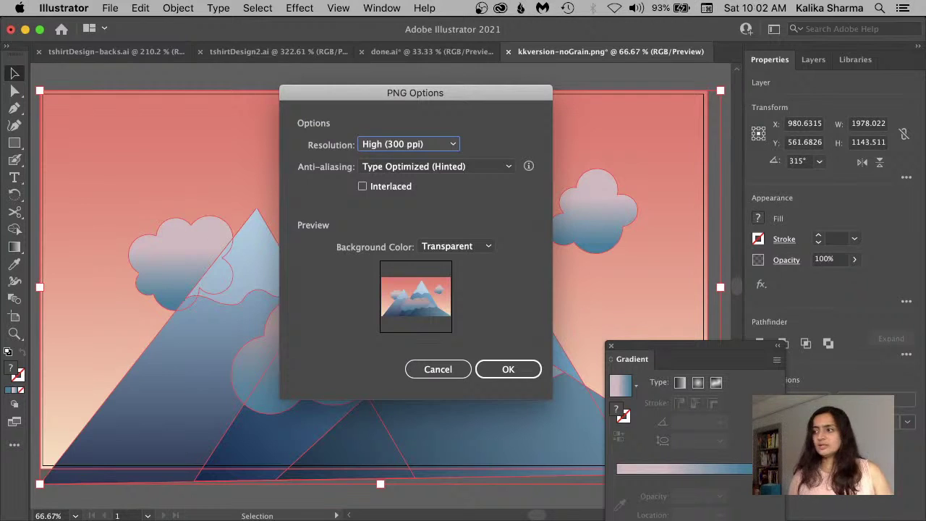
{"action": "left_click", "coordinate": [499, 370]}
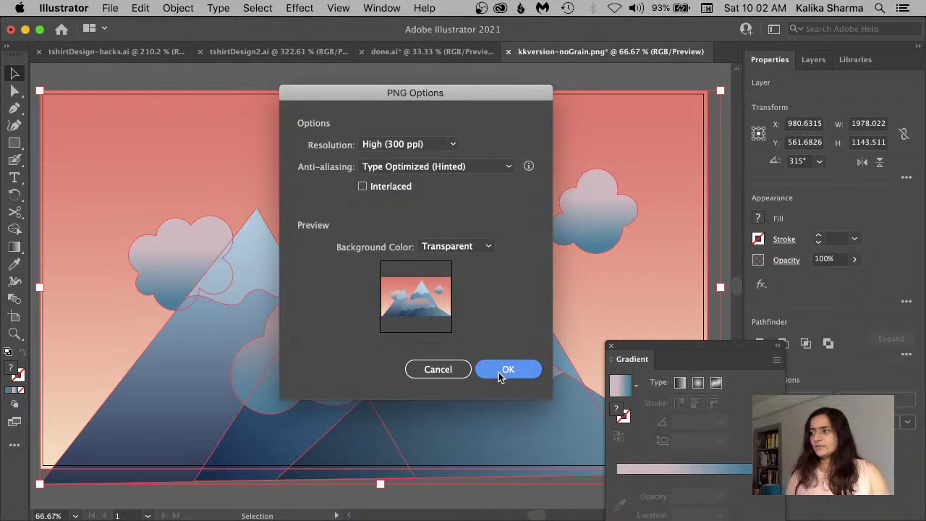
Minimize the Illustrator window to check on Photoshop's startup, and restore Illustrator
{"action": "mouse_move", "coordinate": [108, 500]}
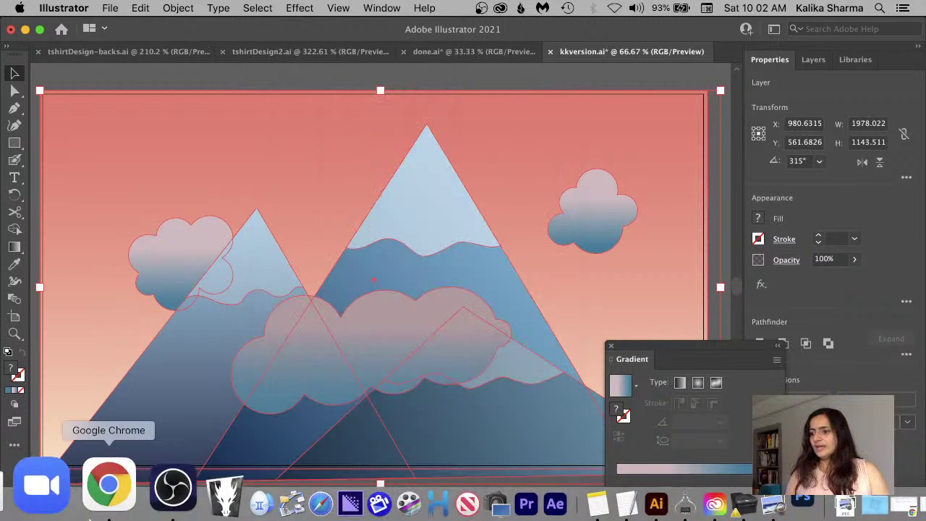
{"action": "left_click", "coordinate": [722, 494]}
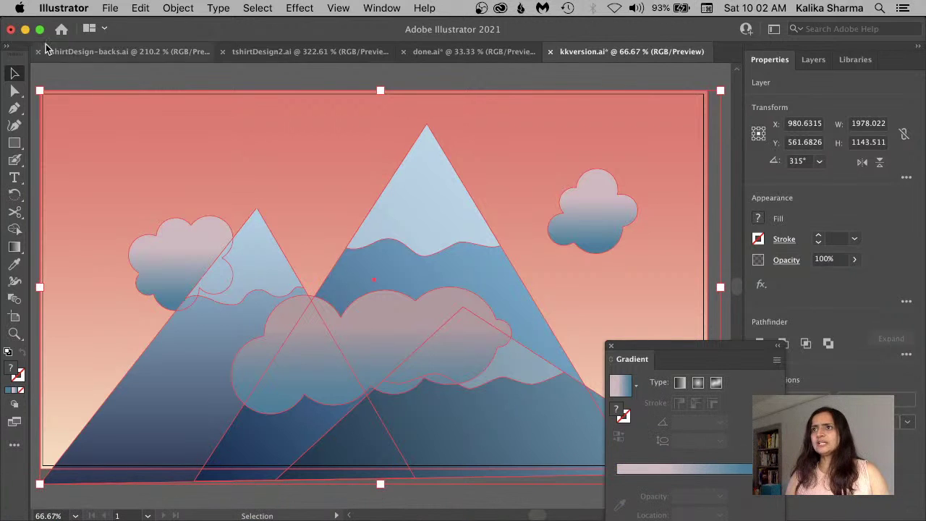
{"action": "left_click", "coordinate": [25, 30]}
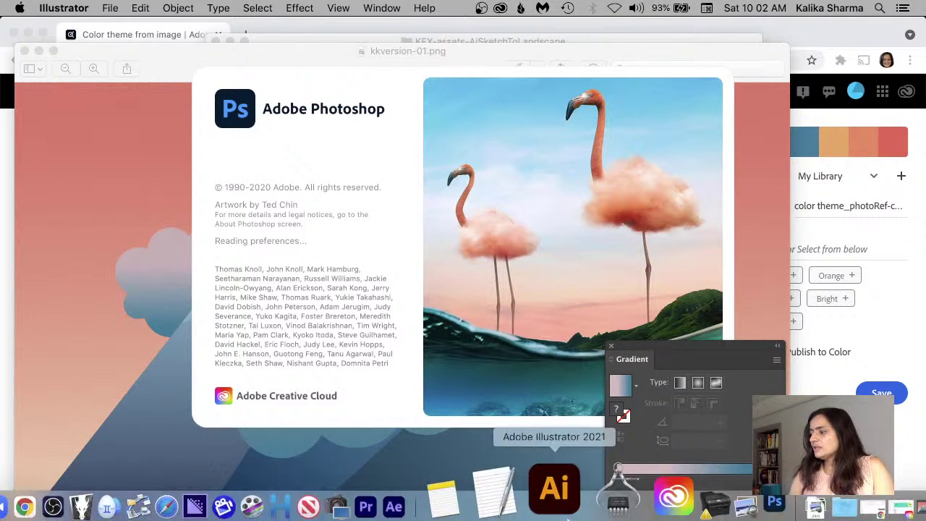
{"action": "left_click", "coordinate": [567, 494]}
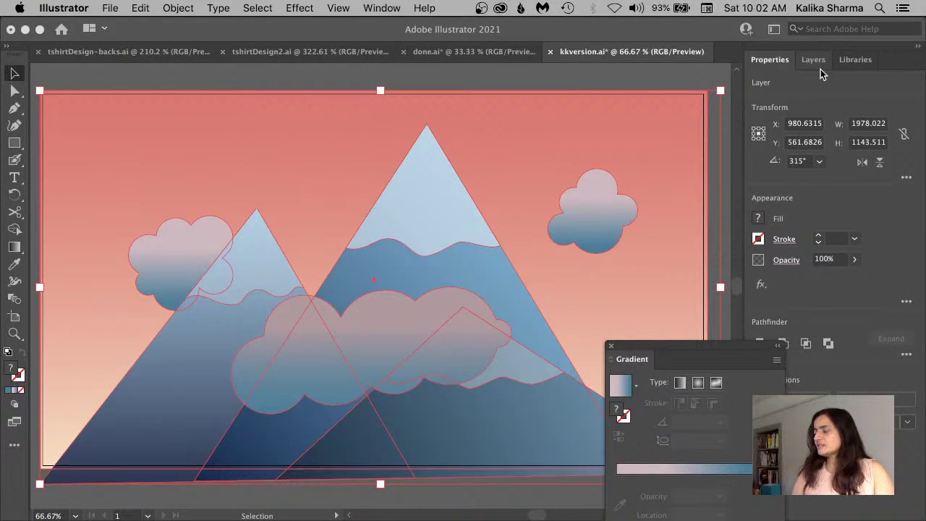
Show the layer list and select the tallest mountain with its snowcap, the front cloud and the sky in turn to examine the separate shapes
{"action": "left_click", "coordinate": [814, 59]}
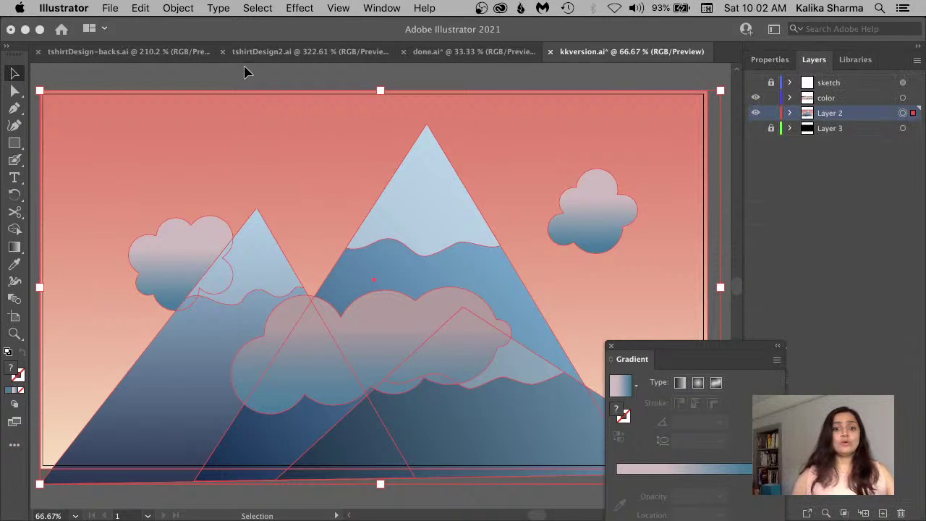
{"action": "left_click", "coordinate": [244, 75]}
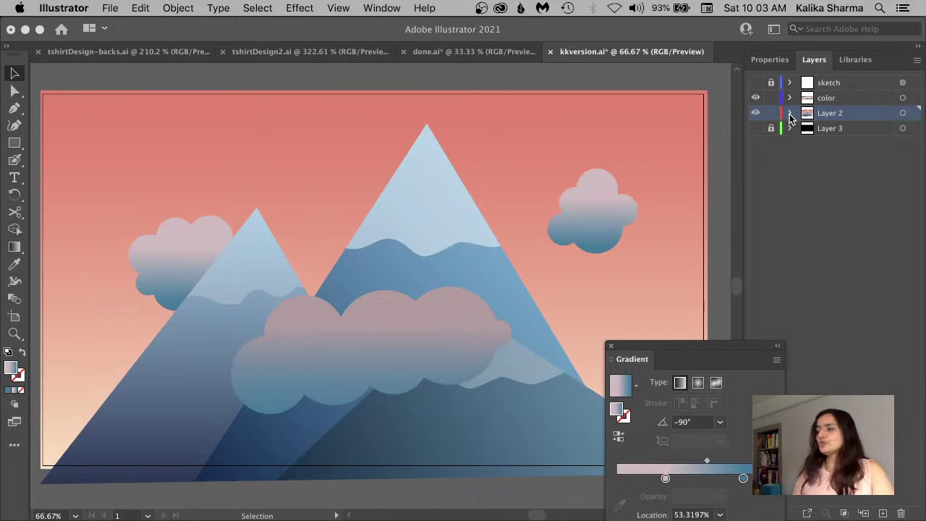
{"action": "left_click", "coordinate": [439, 234]}
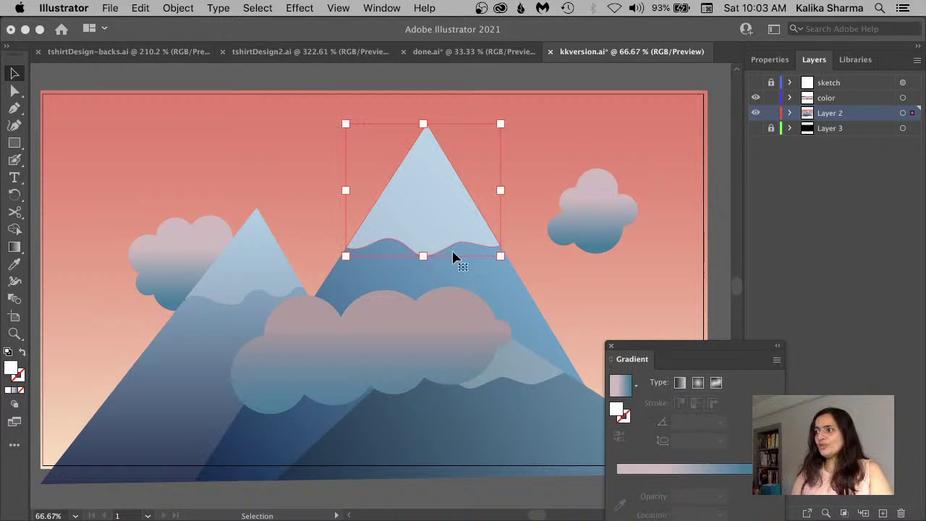
{"action": "left_click", "coordinate": [492, 290], "text": "shift"}
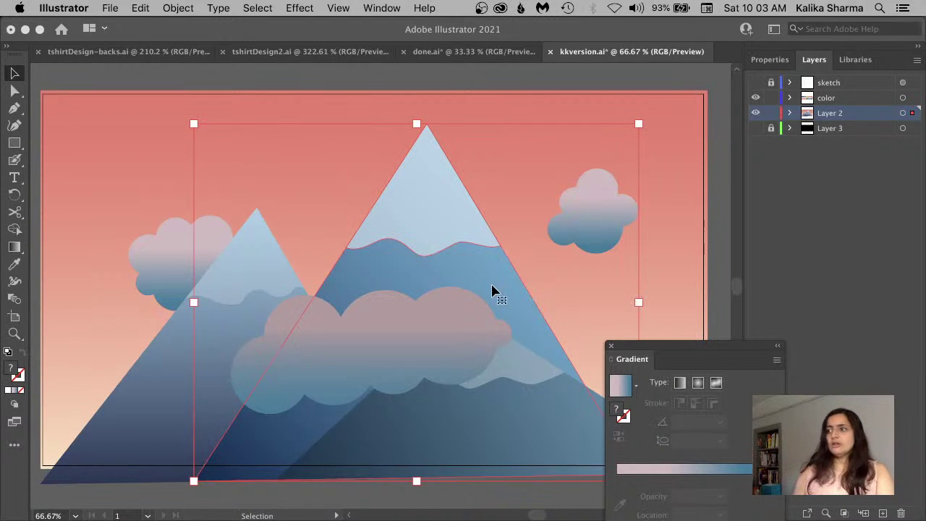
{"action": "left_click", "coordinate": [374, 350]}
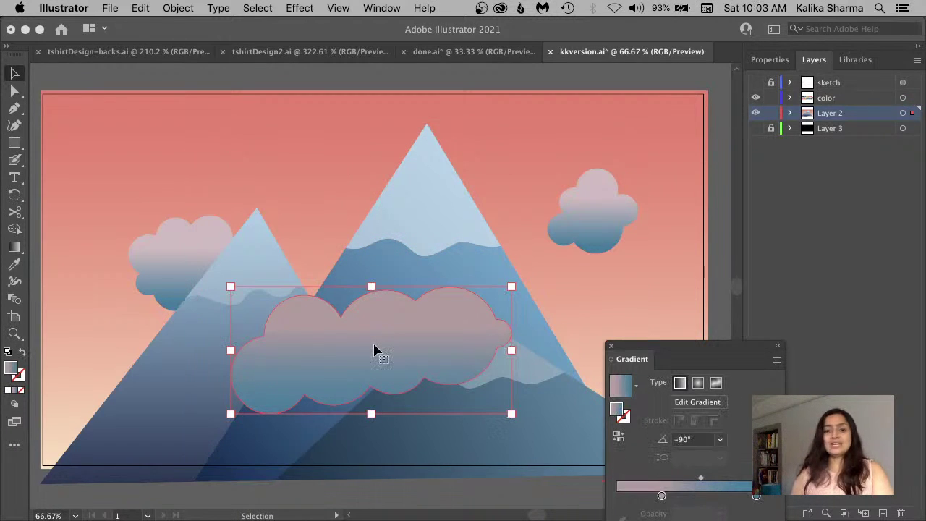
{"action": "left_click", "coordinate": [516, 155]}
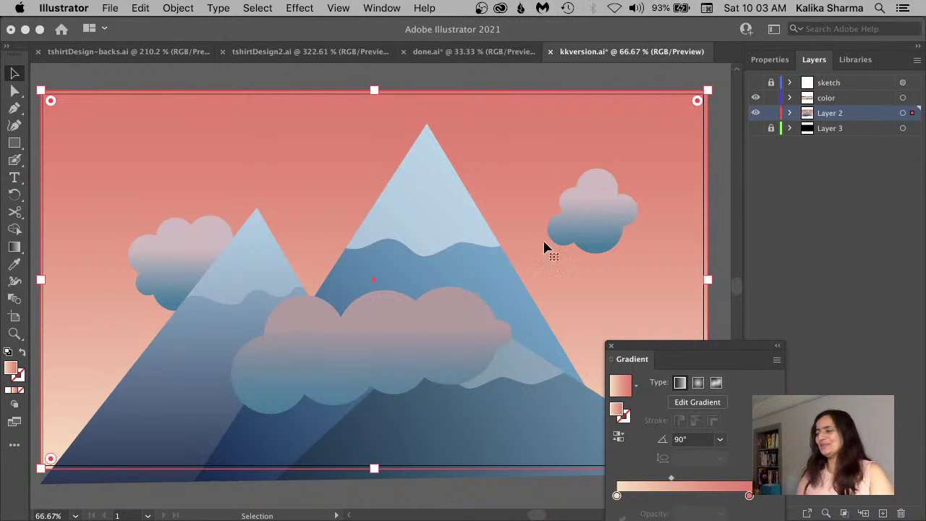
Expand Layer 2 and group the tallest mountain's body with its snowcap
{"action": "left_click", "coordinate": [790, 113]}
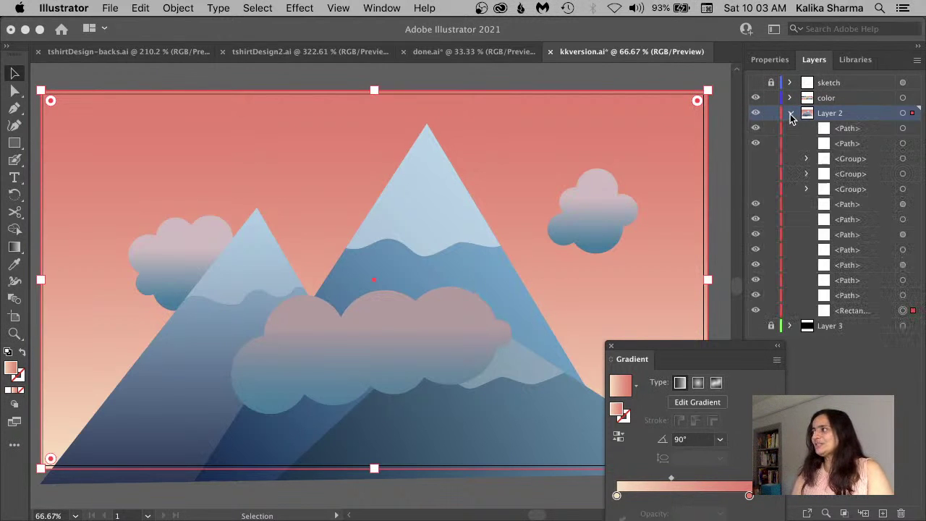
{"action": "key", "text": "super+shift+a"}
{"action": "left_click", "coordinate": [438, 190]}
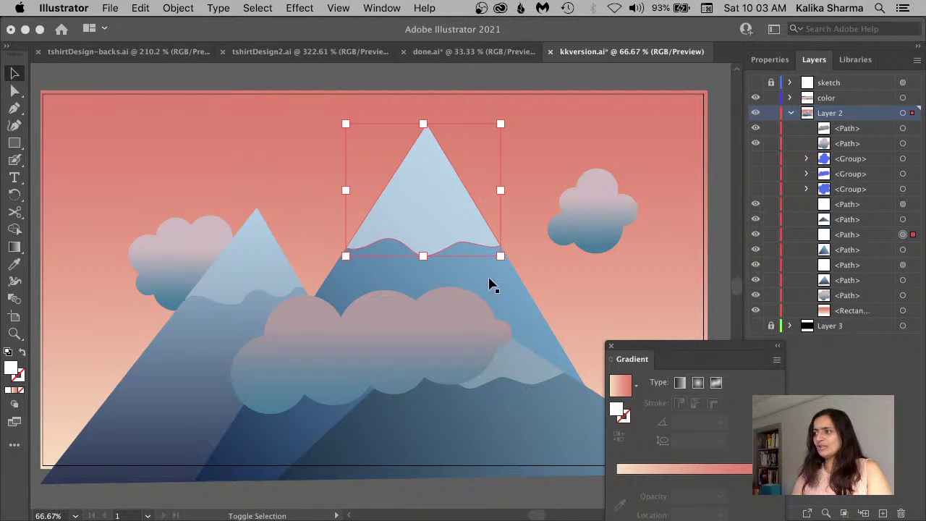
{"action": "left_click", "coordinate": [489, 284], "text": "shift"}
{"action": "key", "text": "super+g"}
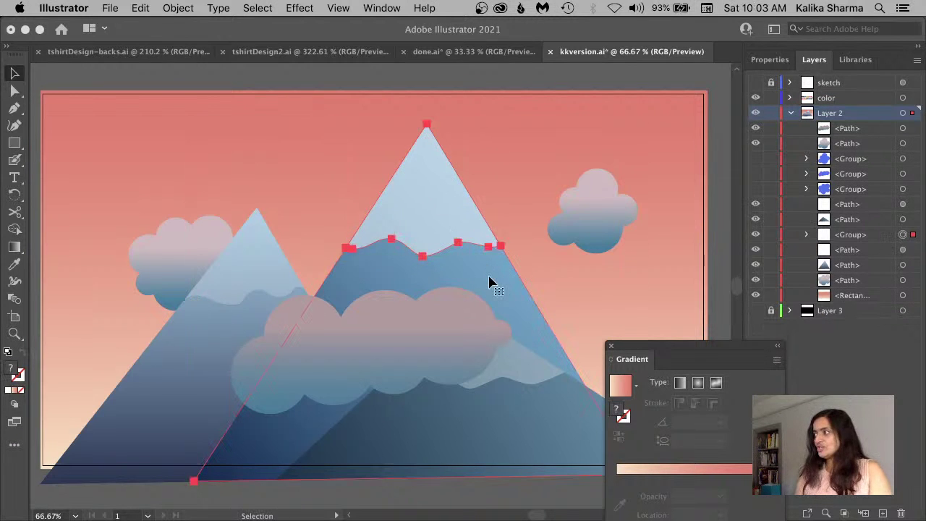
Group the left mountain with its snowcap, and the small front mountain with its snowcap
{"action": "left_click", "coordinate": [259, 261]}
{"action": "left_click", "coordinate": [184, 363], "text": "shift"}
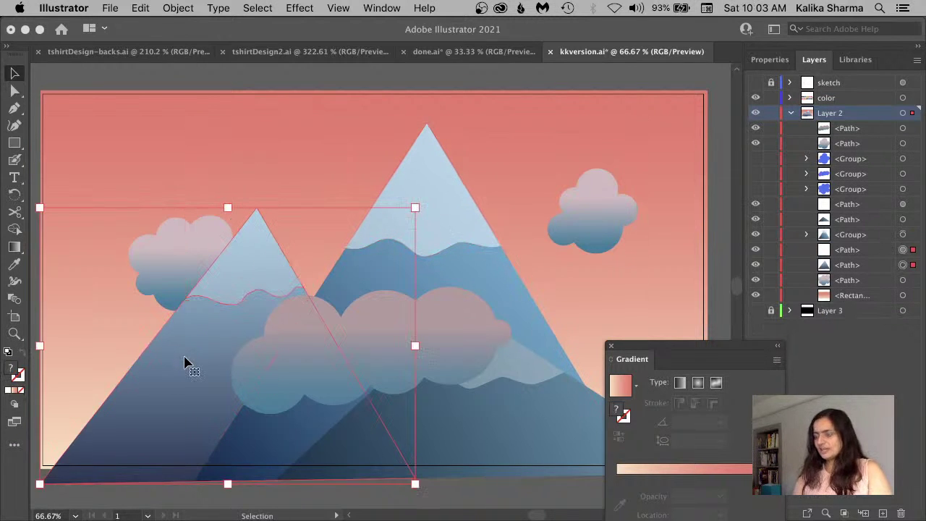
{"action": "key", "text": "super+g"}
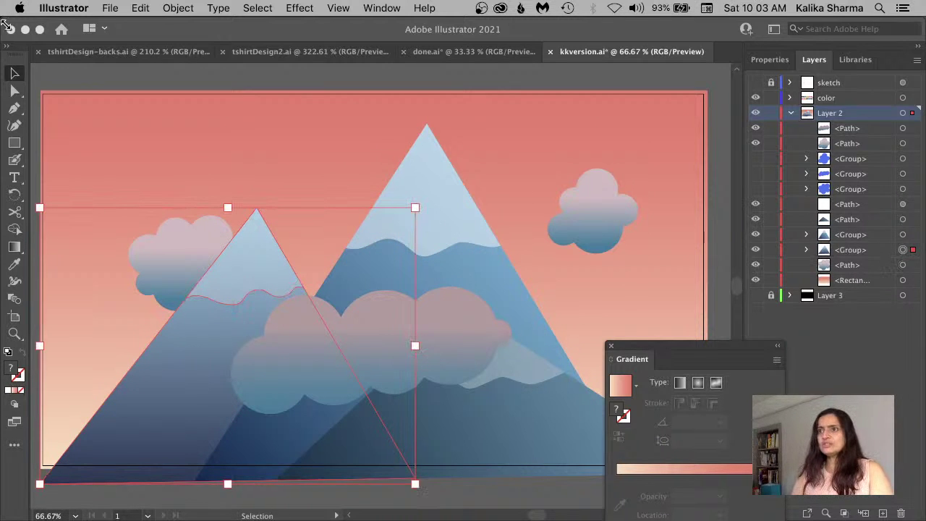
{"action": "left_click", "coordinate": [533, 372]}
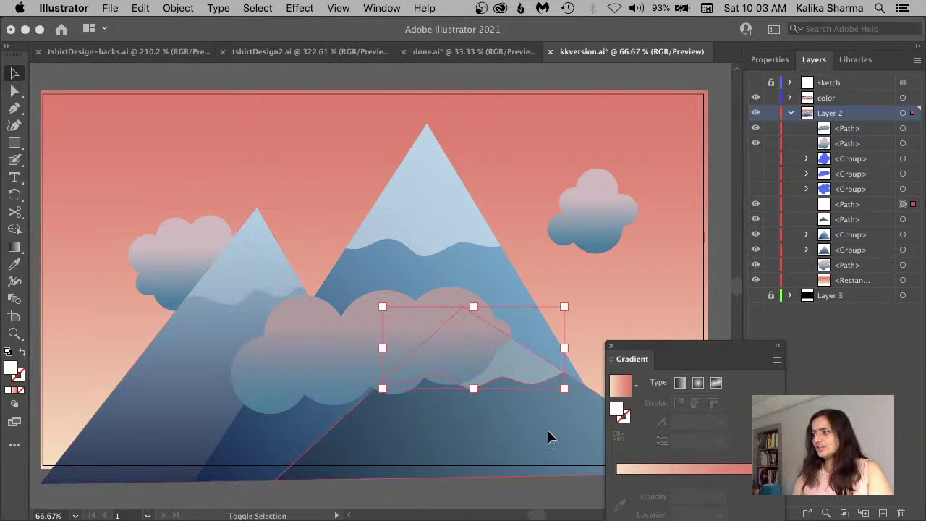
{"action": "left_click", "coordinate": [547, 437], "text": "shift"}
{"action": "key", "text": "super+g"}
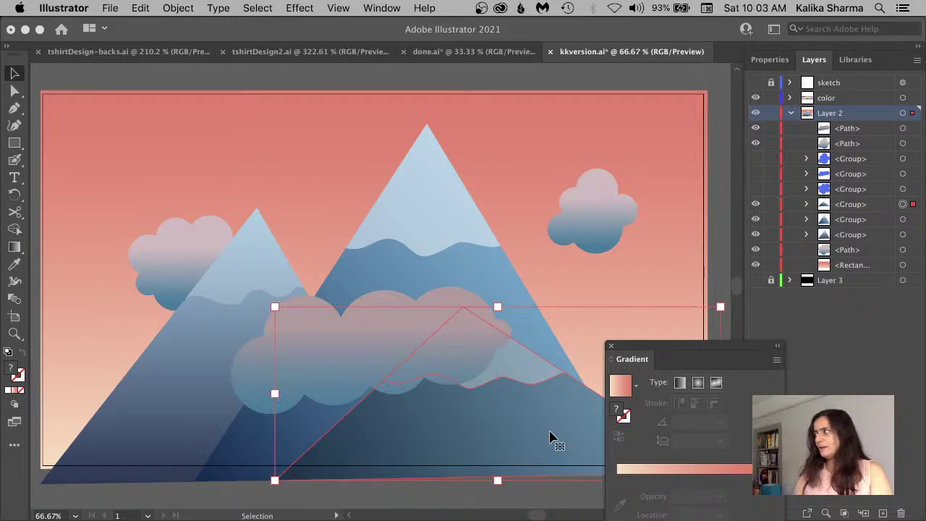
Select all of Layer 2's artwork and release its objects to separate sublayers with the Sequence option
{"action": "left_click", "coordinate": [903, 113]}
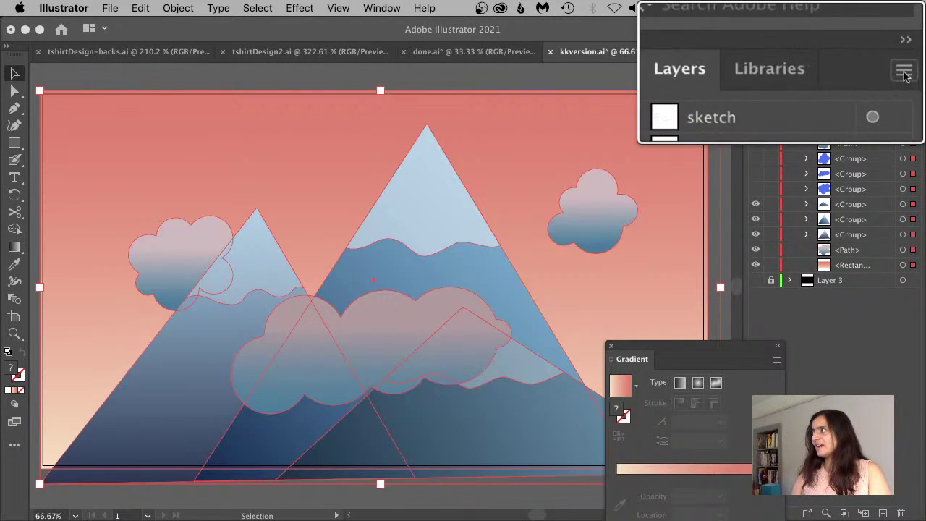
{"action": "left_click", "coordinate": [916, 60]}
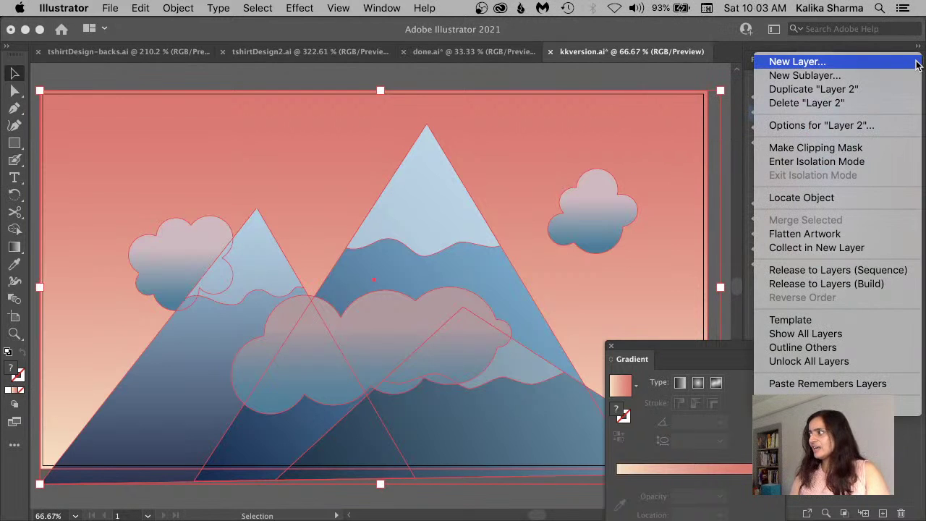
{"action": "left_click", "coordinate": [887, 273]}
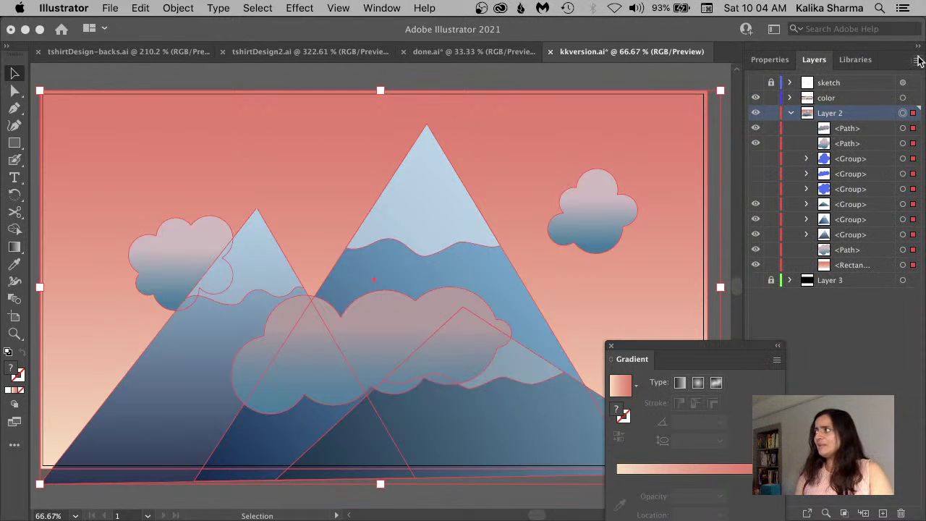
{"action": "left_click", "coordinate": [917, 60]}
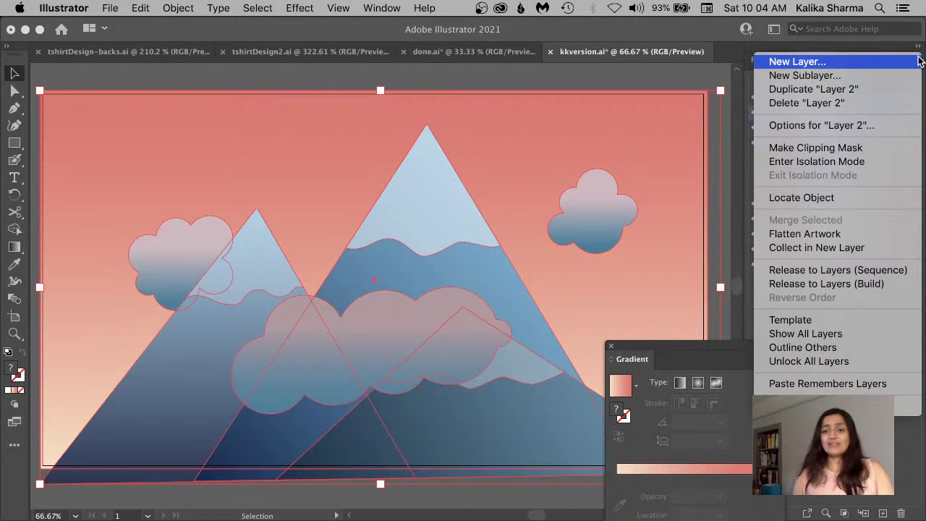
{"action": "left_click", "coordinate": [859, 273]}
{"action": "left_click", "coordinate": [918, 64]}
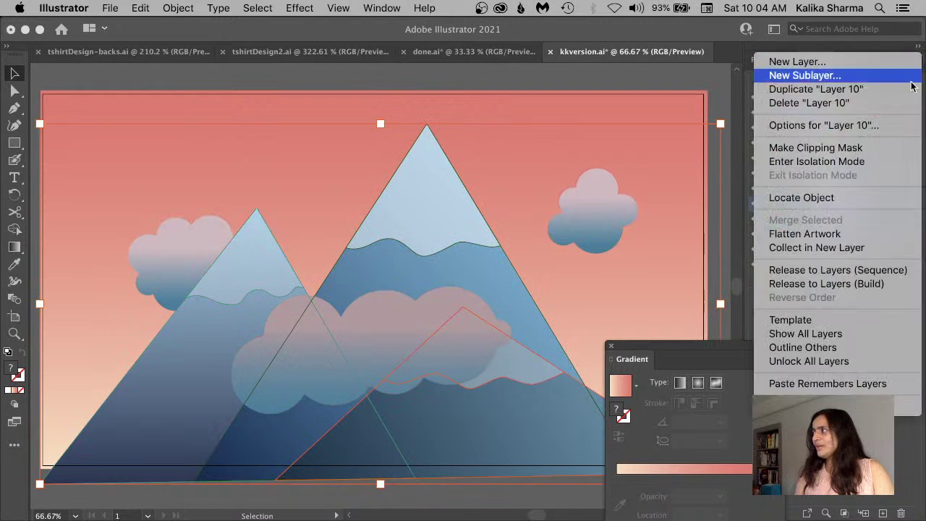
{"action": "left_click", "coordinate": [872, 441]}
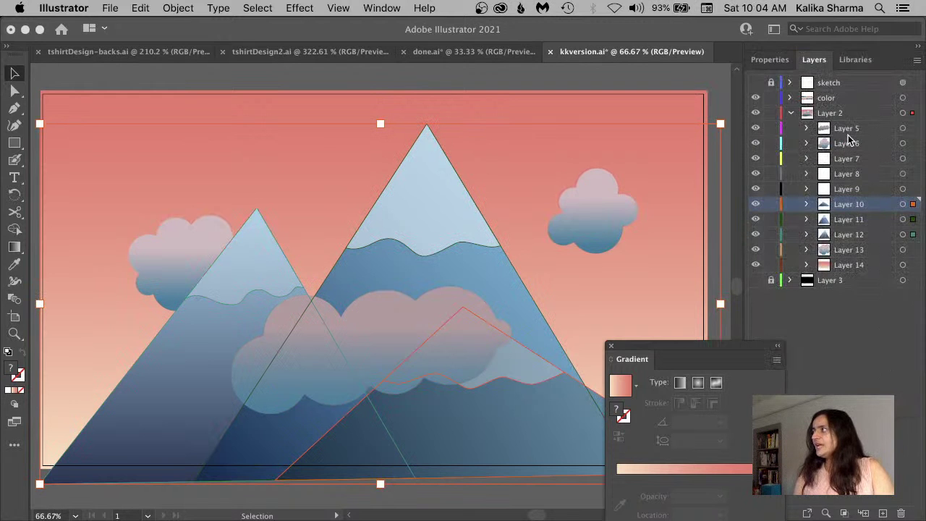
Inspect the contents of the blank-looking sublayers Layer 7 and Layer 8, and delete Layer 7 with its artwork
{"action": "left_click", "coordinate": [847, 131]}
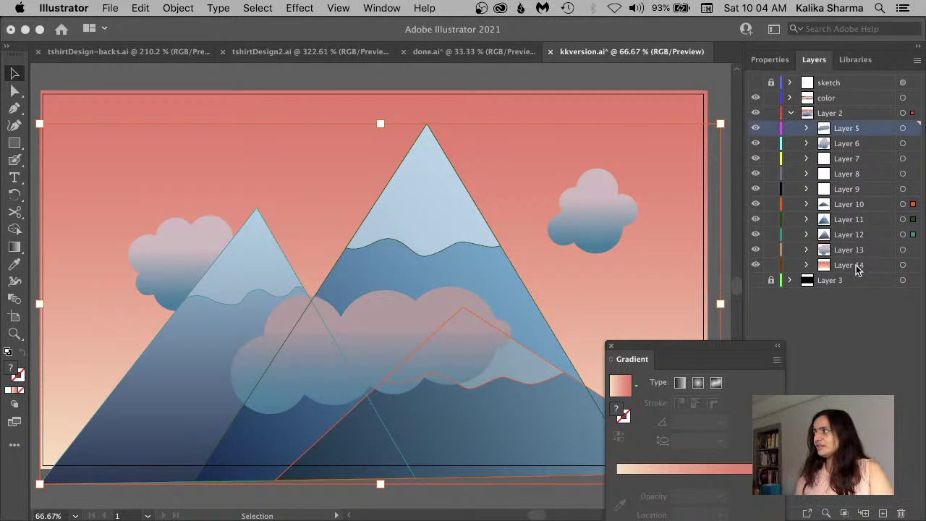
{"action": "left_click", "coordinate": [857, 159]}
{"action": "left_click", "coordinate": [904, 159]}
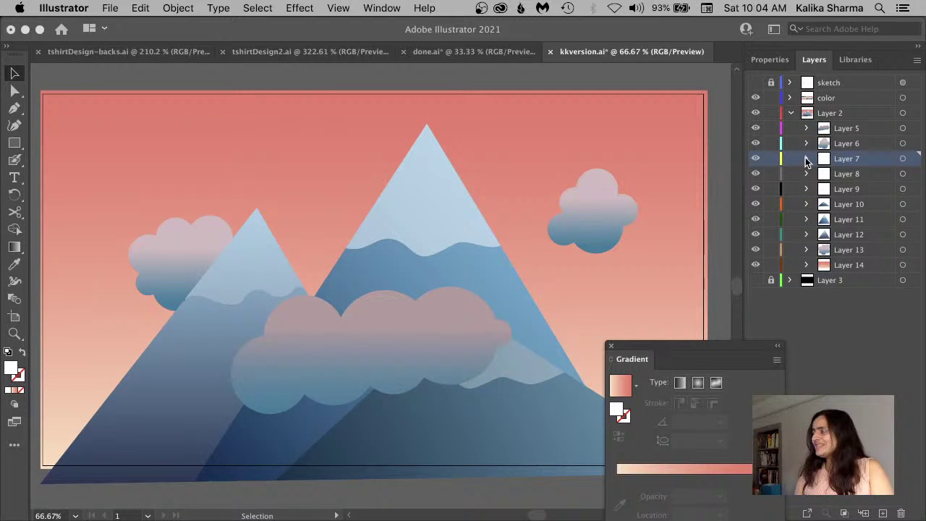
{"action": "left_click", "coordinate": [806, 158]}
{"action": "left_click", "coordinate": [868, 177]}
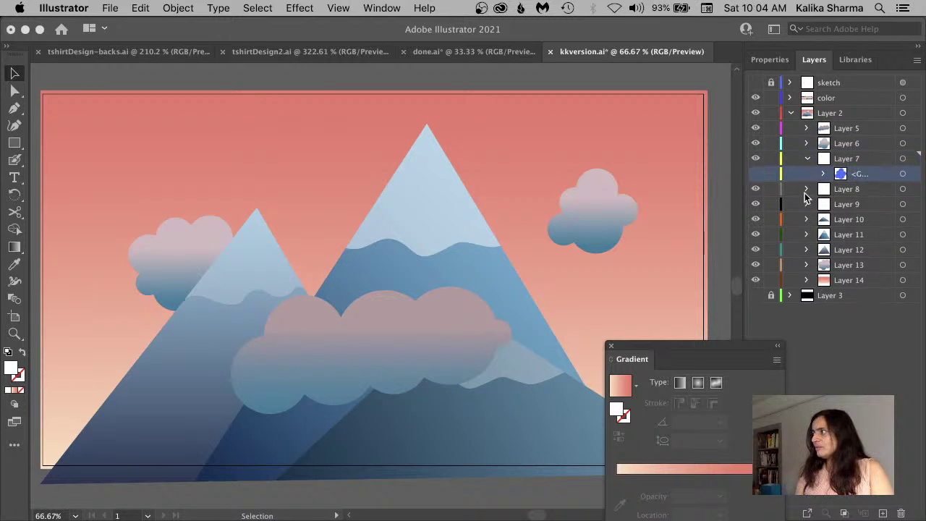
{"action": "left_click", "coordinate": [806, 189]}
{"action": "left_click", "coordinate": [859, 160]}
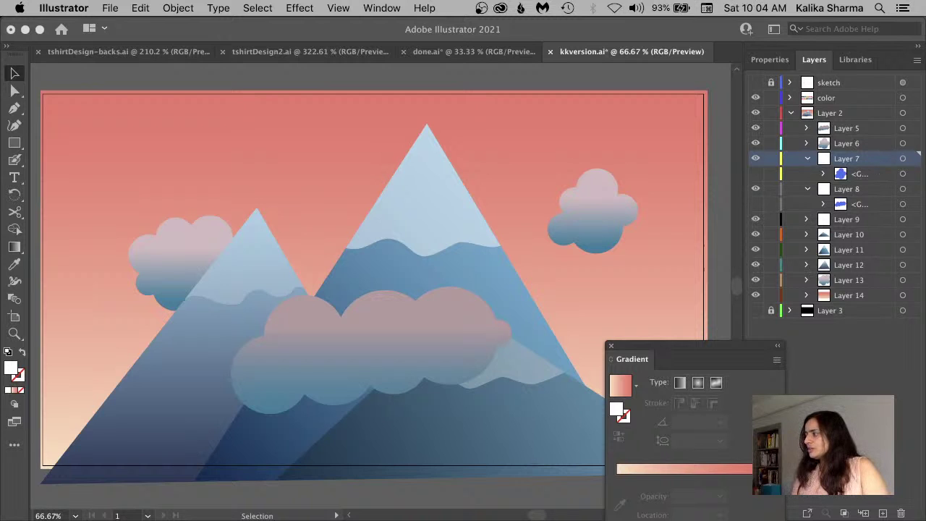
{"action": "left_click", "coordinate": [901, 513]}
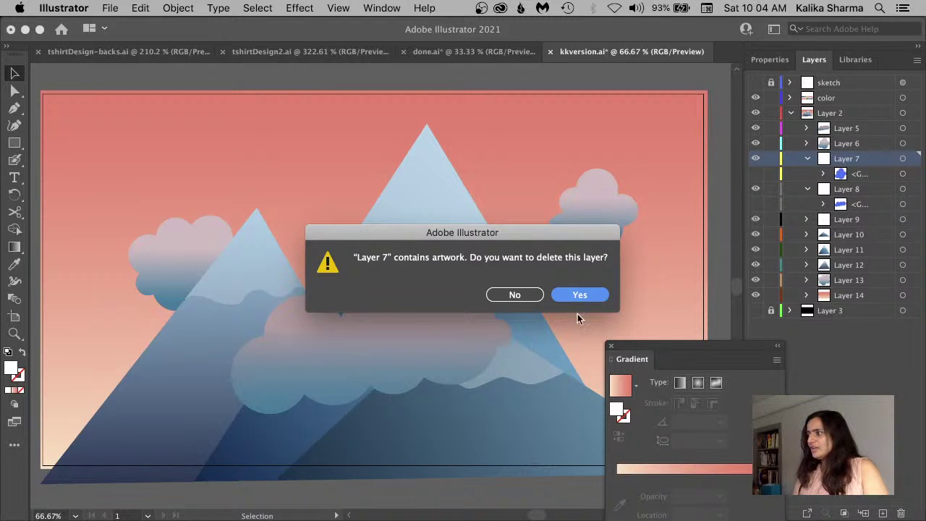
{"action": "left_click", "coordinate": [578, 295]}
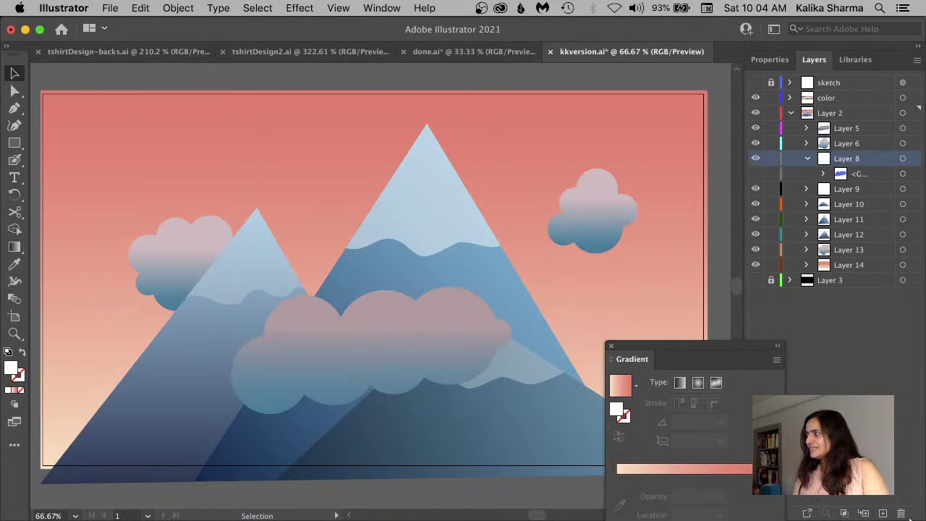
Delete the leftover sublayers Layer 8 and Layer 9 together with their artwork
{"action": "left_click", "coordinate": [900, 513]}
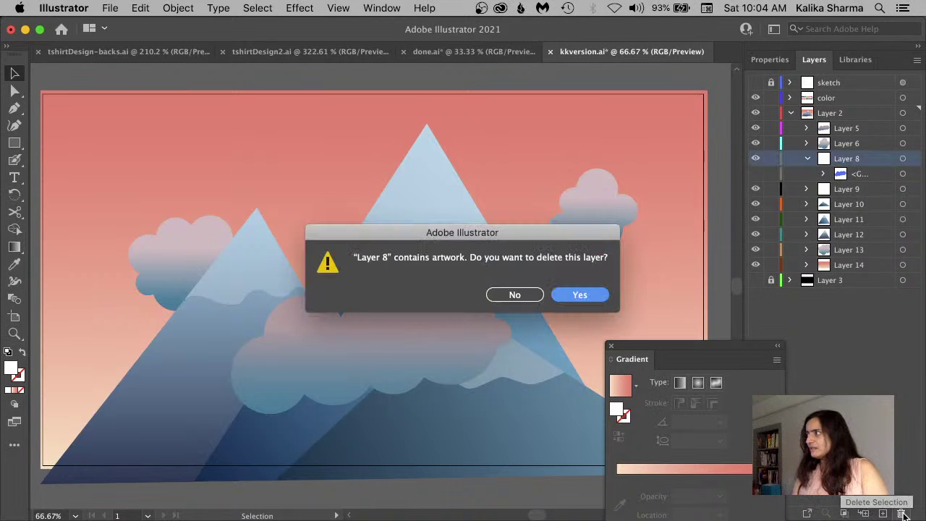
{"action": "left_click", "coordinate": [596, 299]}
{"action": "left_click", "coordinate": [901, 513]}
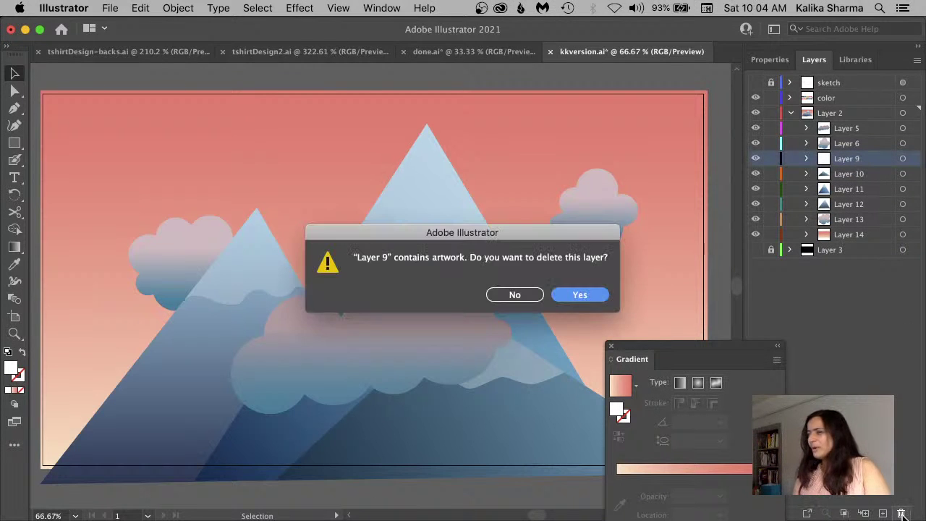
{"action": "left_click", "coordinate": [594, 297]}
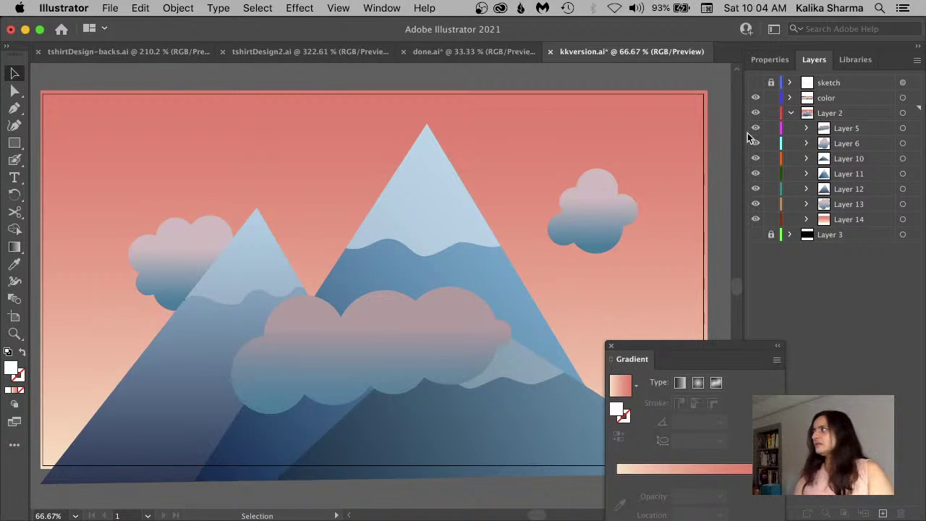
Move the sublayers Layer 5 through Layer 14 out of Layer 2 to the top level, beneath Layer 3
{"action": "left_click", "coordinate": [852, 132]}
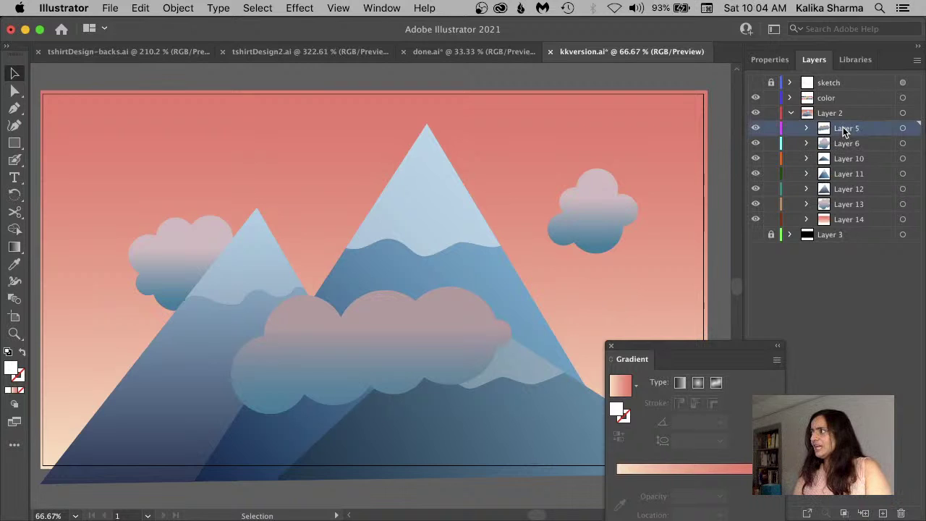
{"action": "left_click", "coordinate": [849, 223], "text": "shift"}
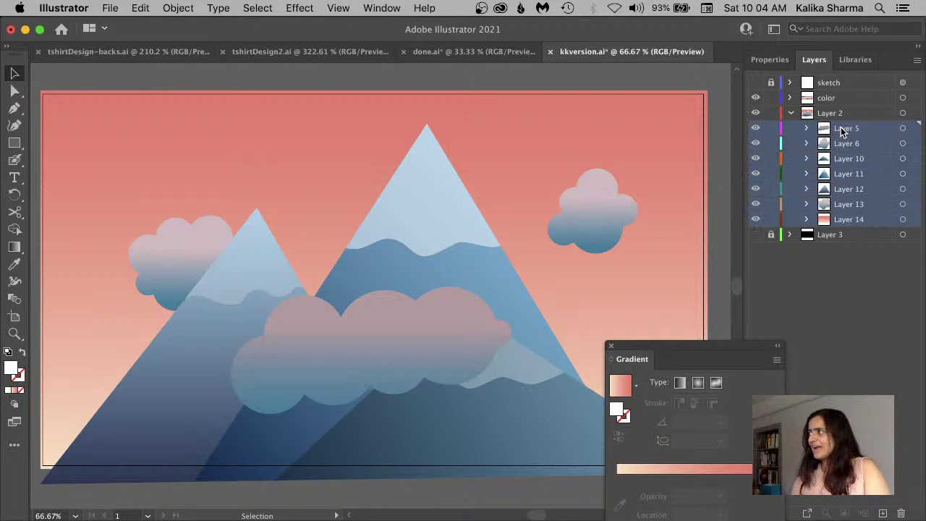
{"action": "left_click_drag", "start_coordinate": [840, 126], "coordinate": [826, 105]}
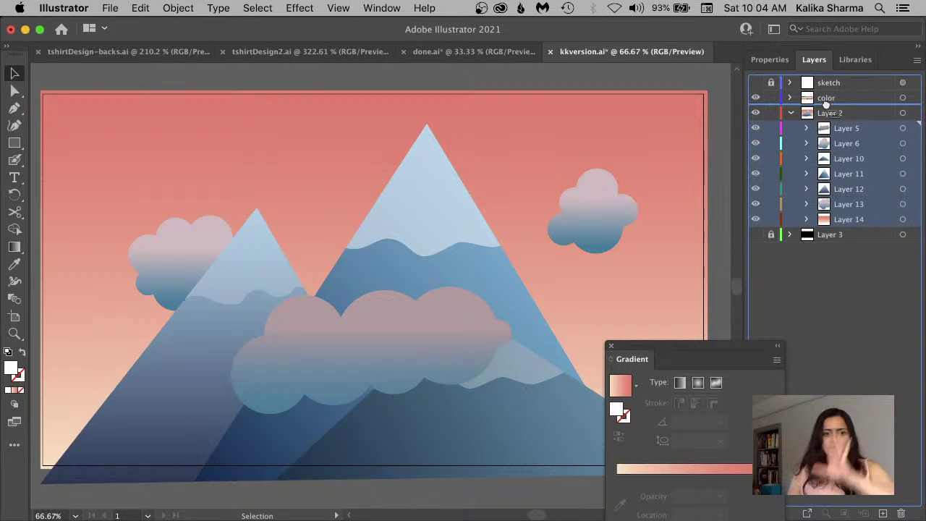
{"action": "left_click_drag", "start_coordinate": [826, 105], "coordinate": [813, 261]}
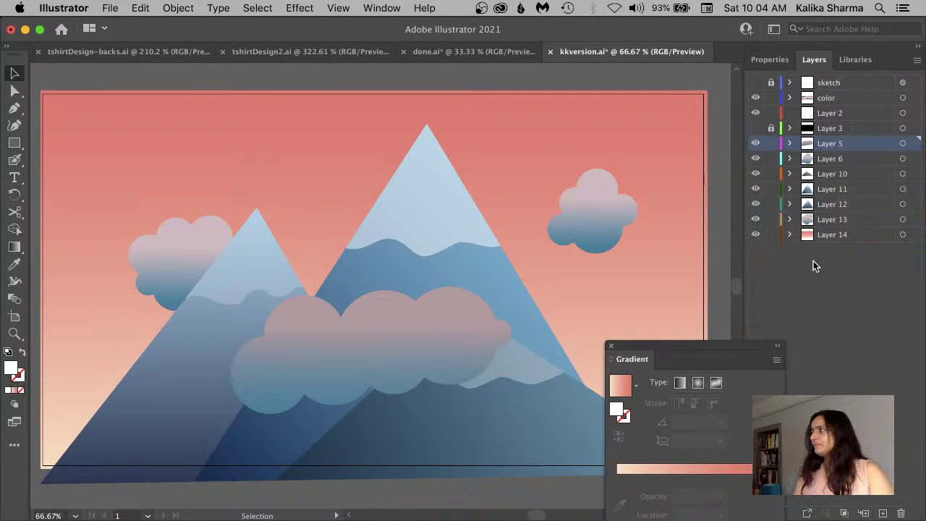
Rename the cloud layers Layer 5 and Layer 6 as c1 and c2
{"action": "double_click", "coordinate": [828, 143]}
{"action": "type", "text": "cl"}
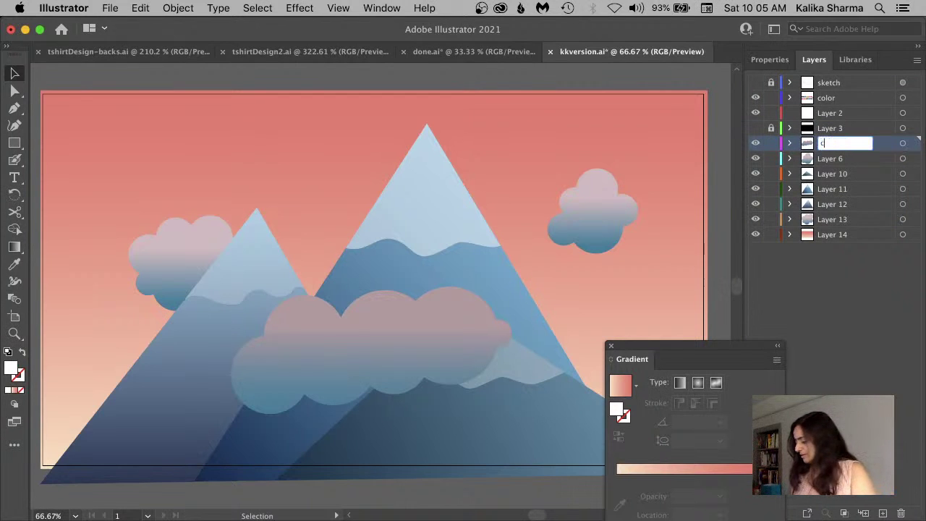
{"action": "double_click", "coordinate": [829, 159]}
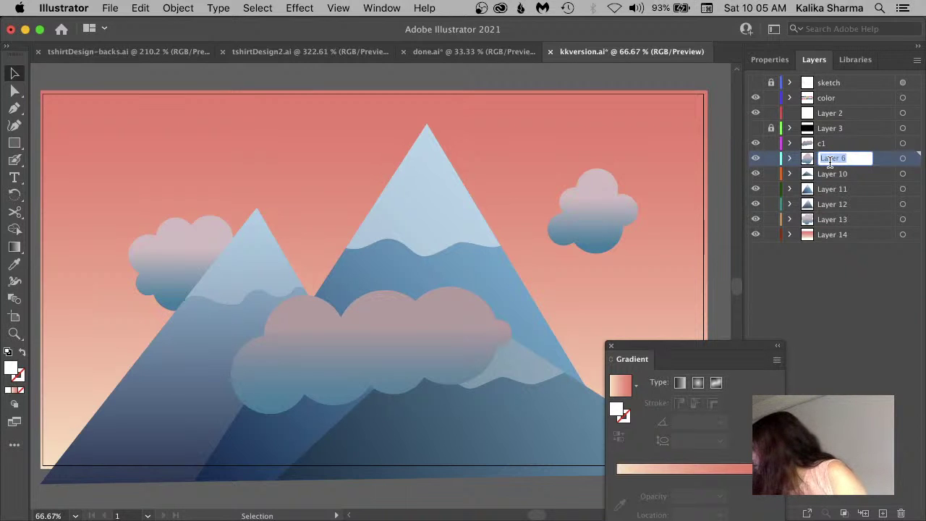
{"action": "type", "text": "c2"}
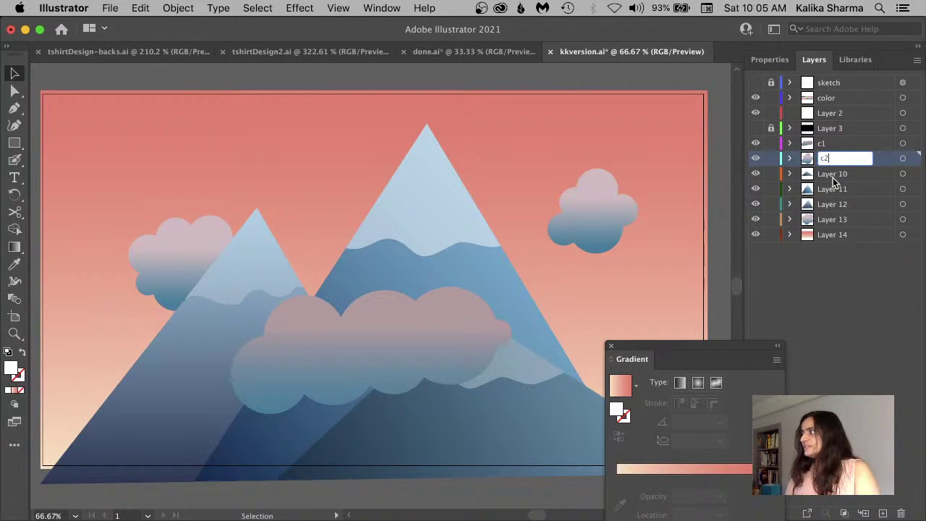
{"action": "left_click", "coordinate": [832, 177]}
Rename the front mountain's layer, Layer 10, as mt-frt
{"action": "double_click", "coordinate": [830, 174]}
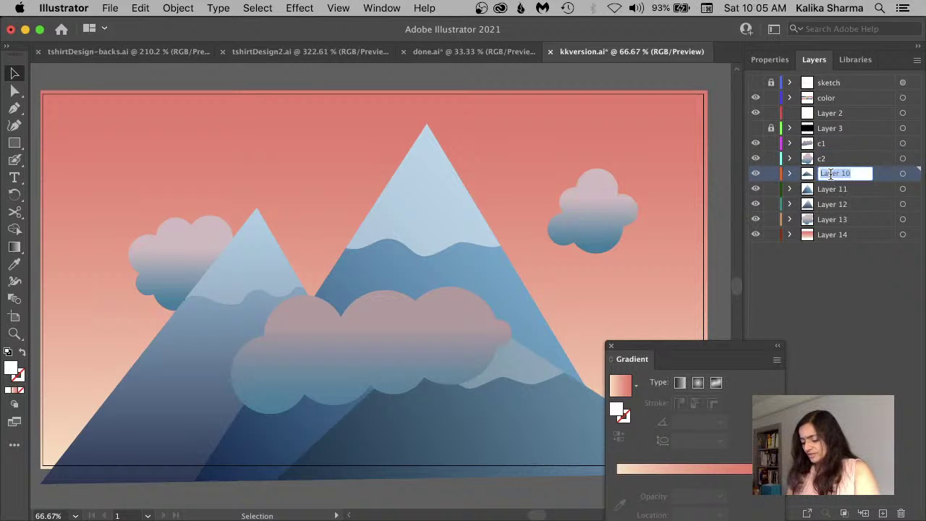
{"action": "type", "text": "b"}
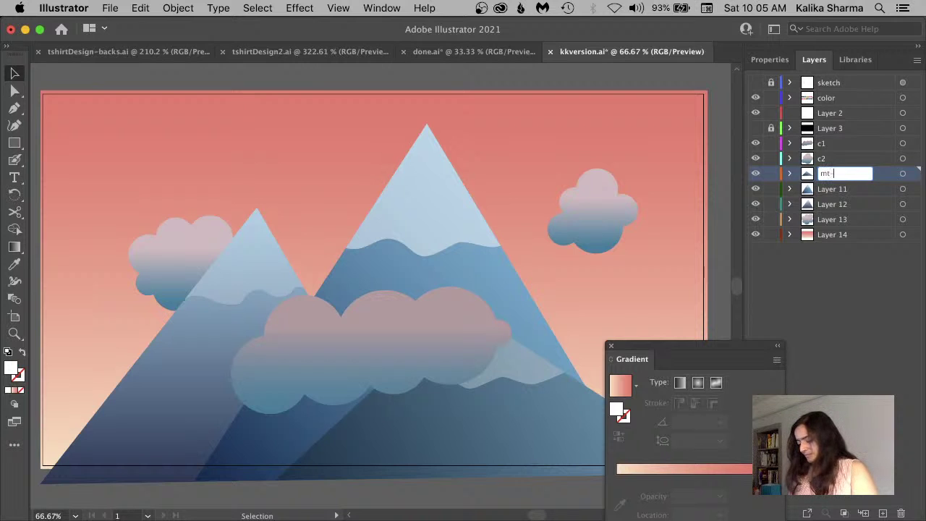
{"action": "type", "text": "t-frt"}
{"action": "key", "text": "Return"}
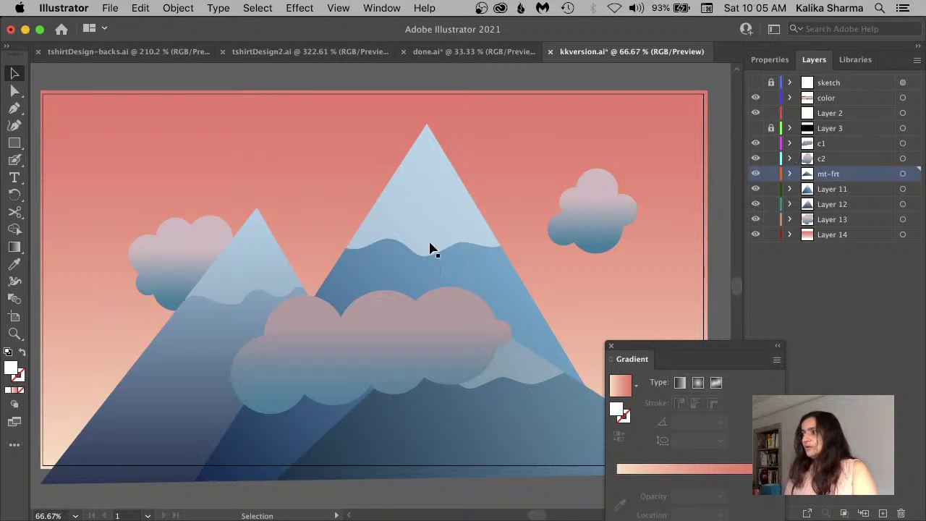
Identify the tallest mountain's layer by selecting the mountain, and rename that layer as mt-main
{"action": "left_click", "coordinate": [442, 267]}
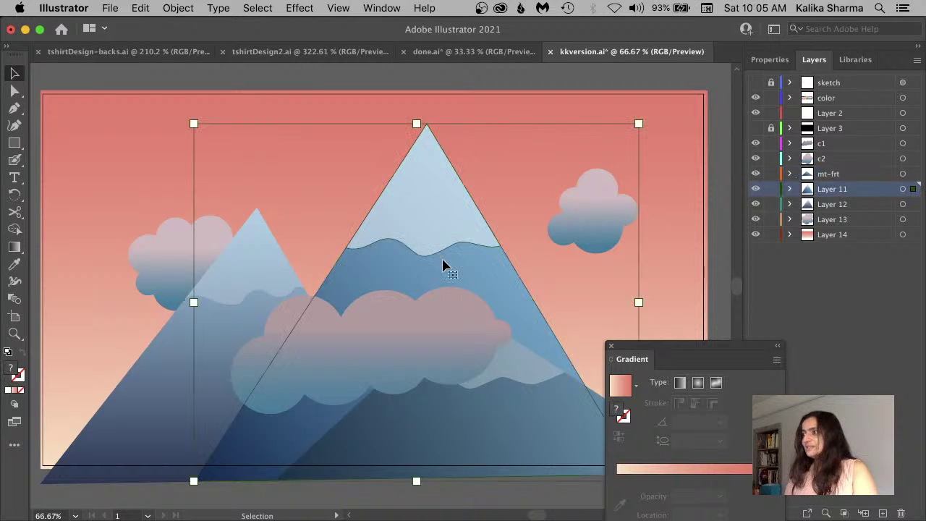
{"action": "double_click", "coordinate": [835, 192]}
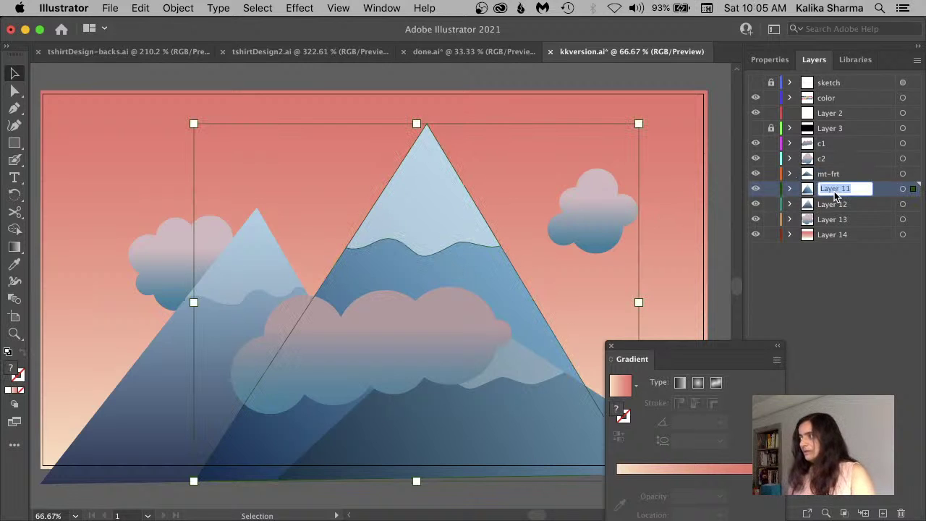
{"action": "type", "text": "mt-main"}
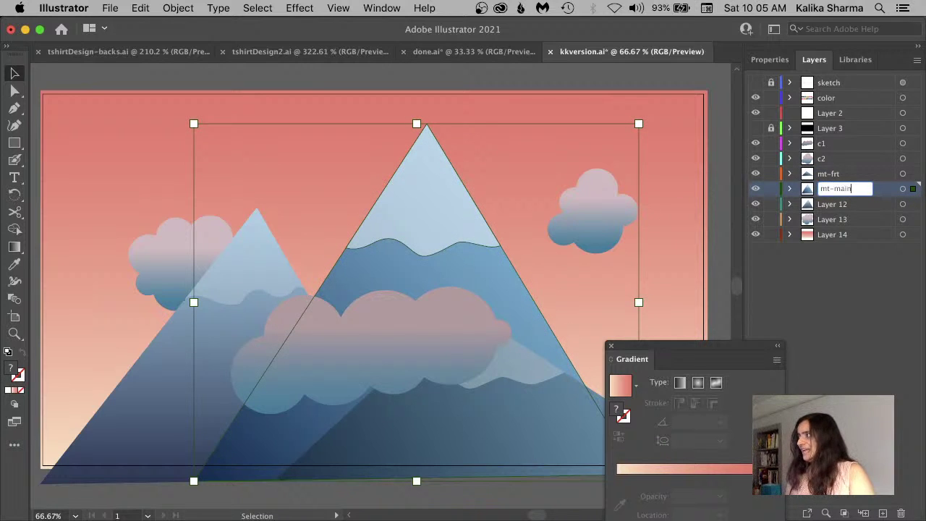
Identify the smaller rear mountain's layer by selecting the mountain, and rename Layer 12 as mt-back
{"action": "key", "text": "Return"}
{"action": "left_click", "coordinate": [221, 318]}
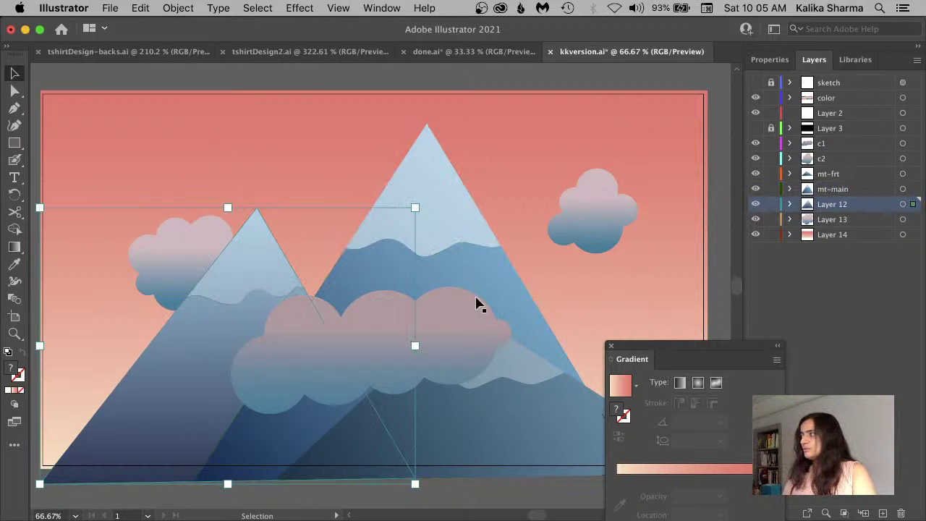
{"action": "double_click", "coordinate": [836, 205]}
{"action": "type", "text": "mt"}
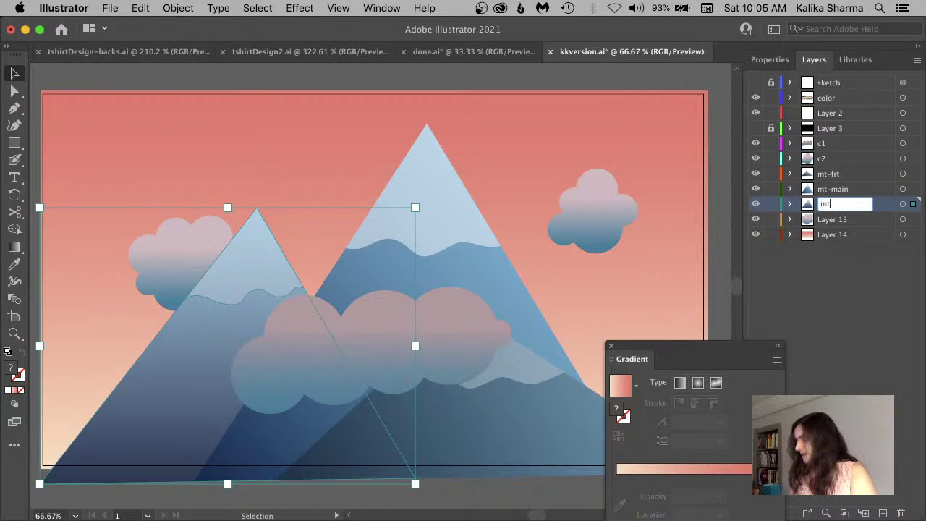
{"action": "type", "text": "-back"}
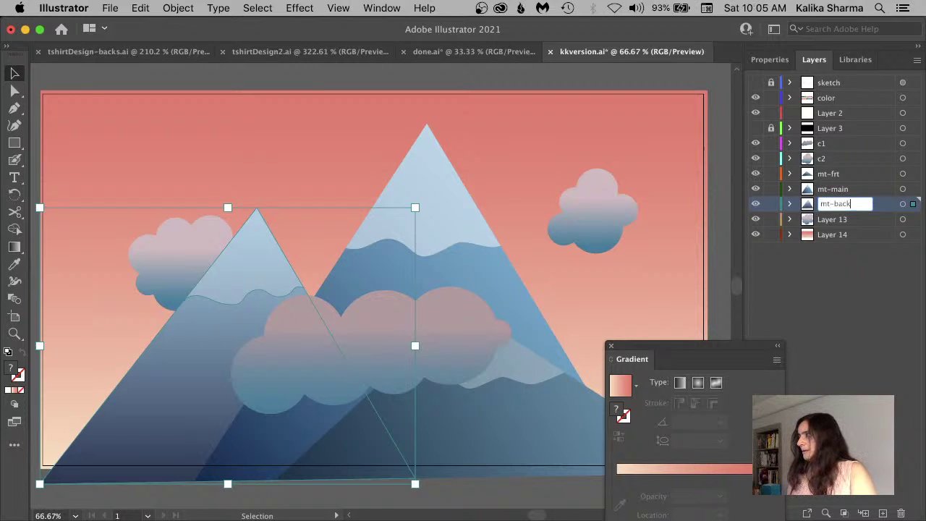
{"action": "key", "text": "Return"}
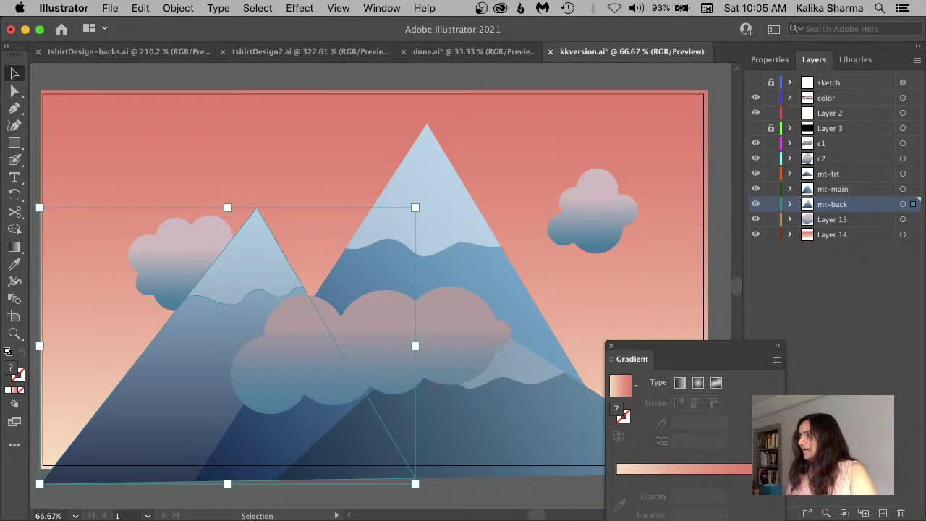
Select the contents of Layer 13 to identify the cloud behind the smaller mountain, and rename the layer as c-Left
{"action": "left_click", "coordinate": [833, 223]}
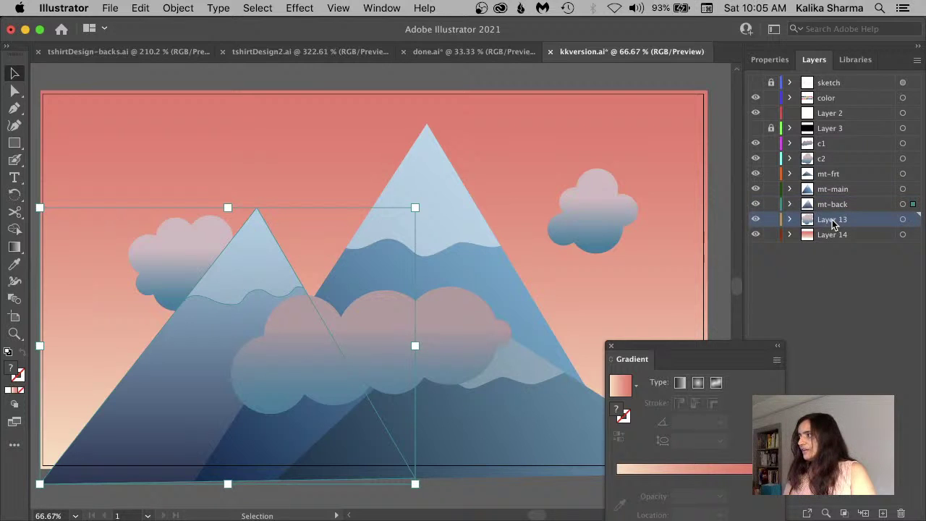
{"action": "left_click", "coordinate": [902, 220]}
{"action": "double_click", "coordinate": [831, 219]}
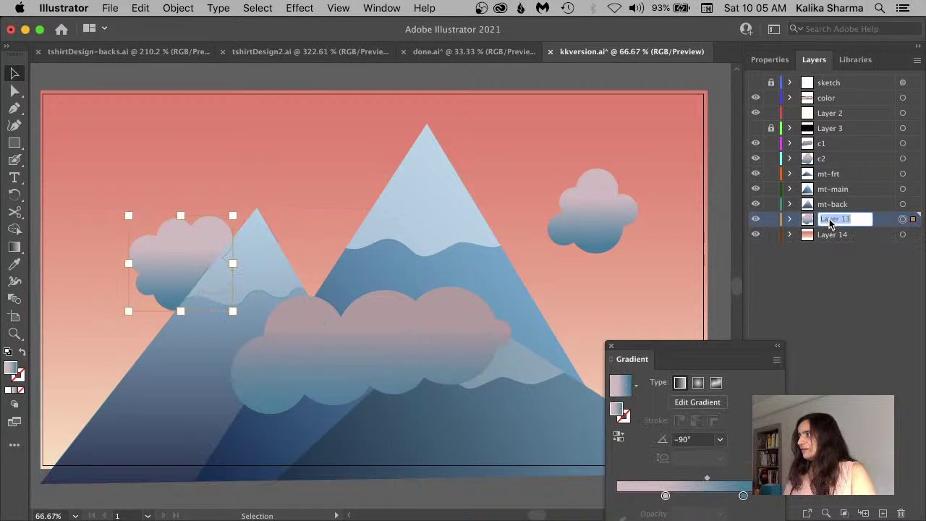
{"action": "type", "text": "c"}
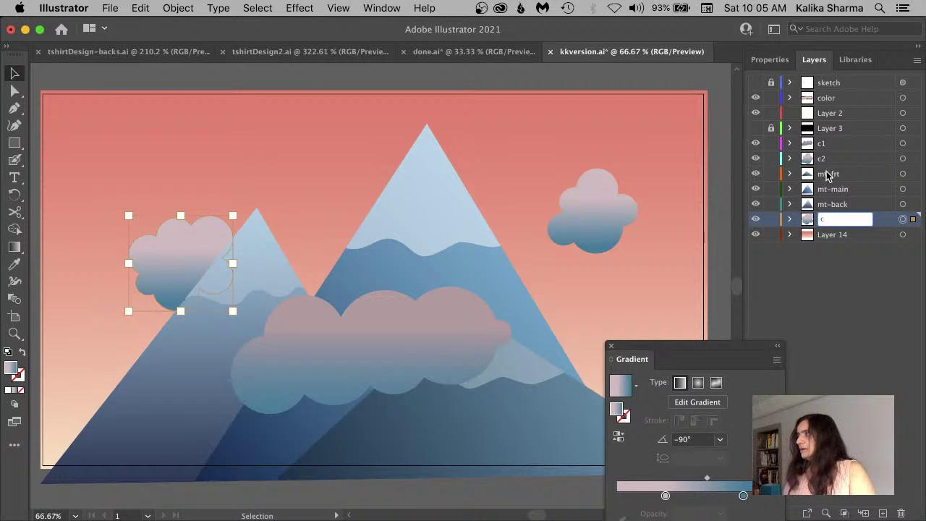
{"action": "type", "text": "-Left"}
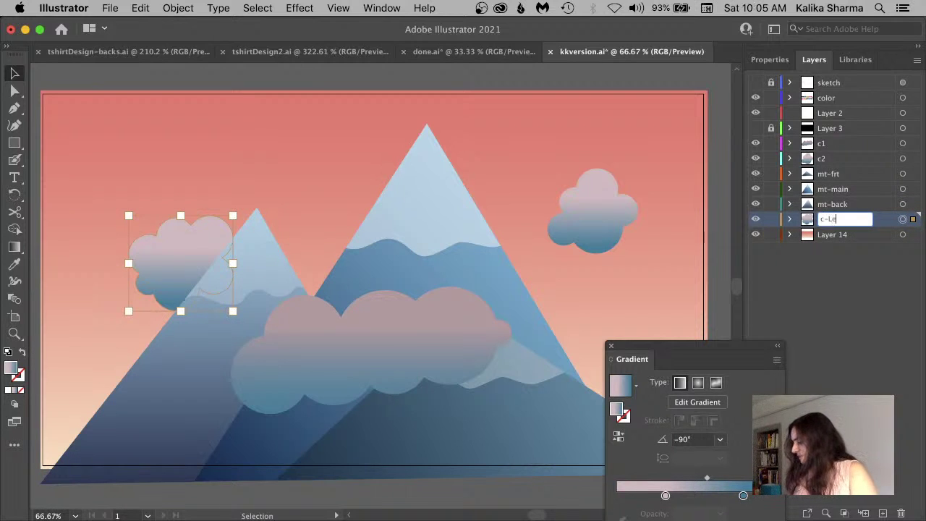
{"action": "key", "text": "Return"}
Rename the sky gradient's layer, Layer 14, as BG
{"action": "double_click", "coordinate": [832, 235]}
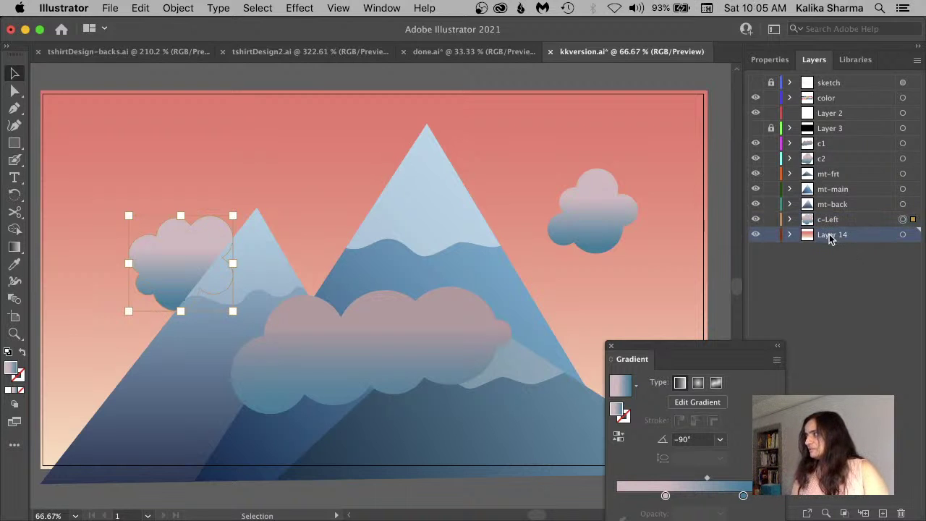
{"action": "type", "text": "BG"}
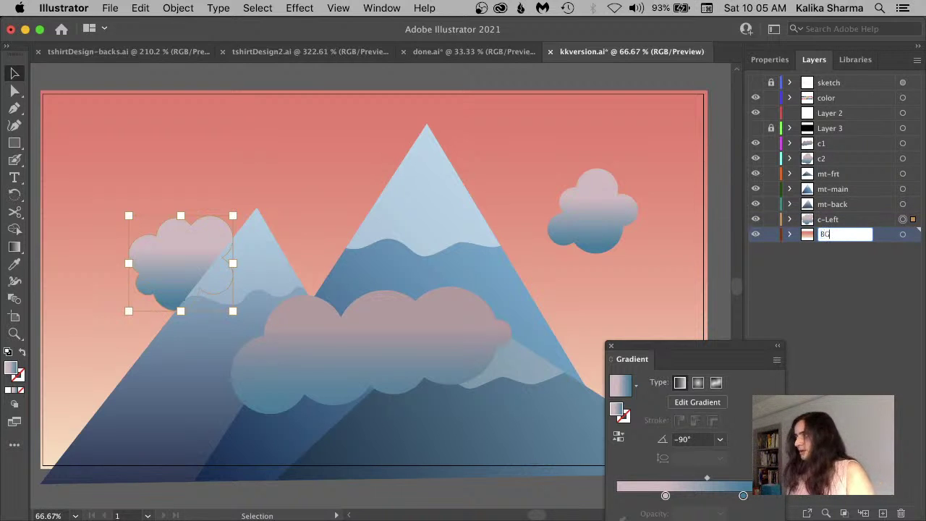
{"action": "key", "text": "Return"}
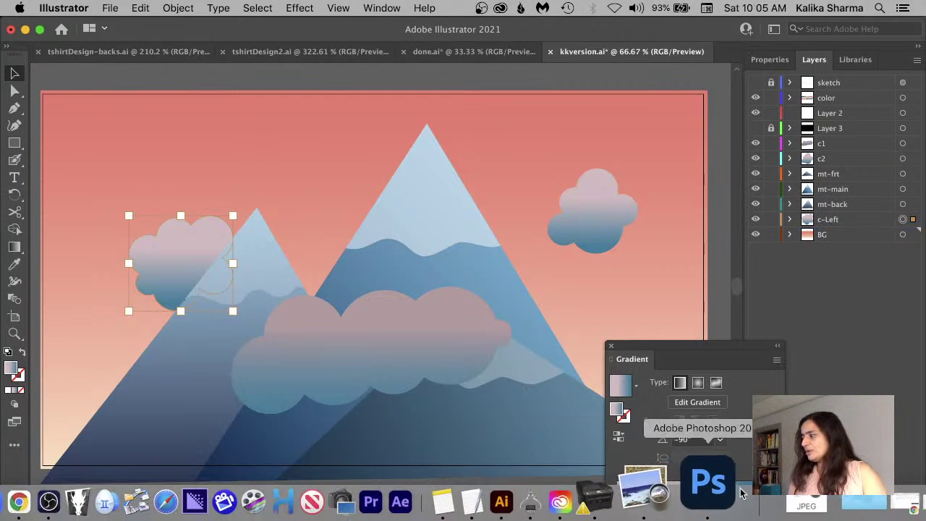
Switch to Photoshop and open kkversion-noGrain-01.png from the KFX-assets-AiSketchToLandscape folder on the Desktop
{"action": "left_click", "coordinate": [727, 492]}
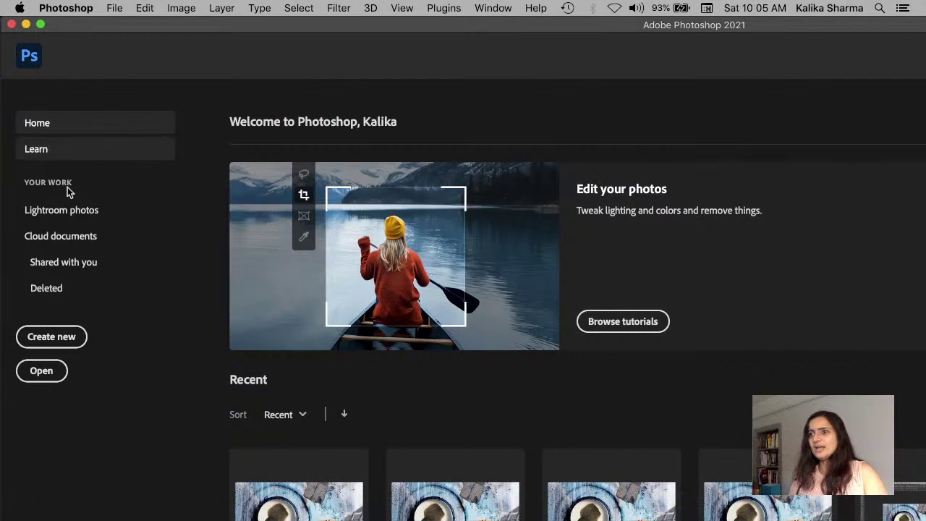
{"action": "left_click", "coordinate": [45, 377]}
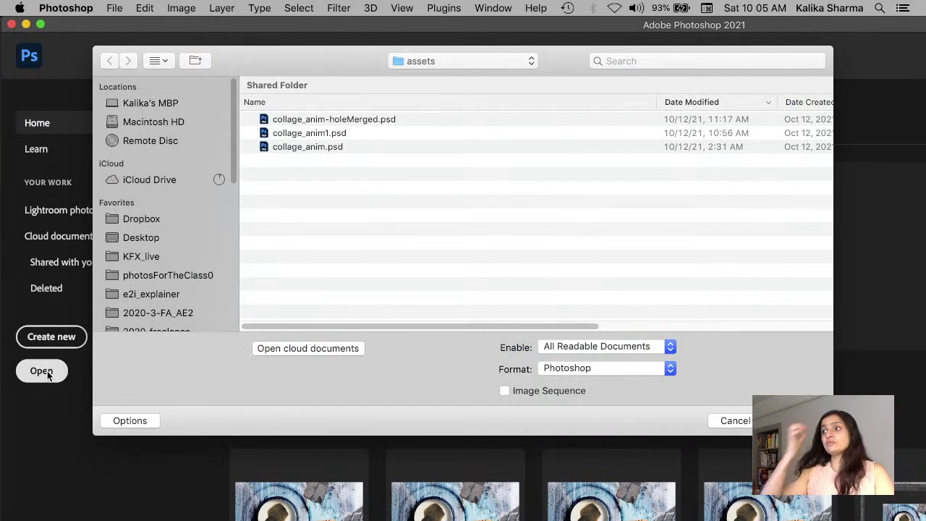
{"action": "left_click", "coordinate": [159, 238]}
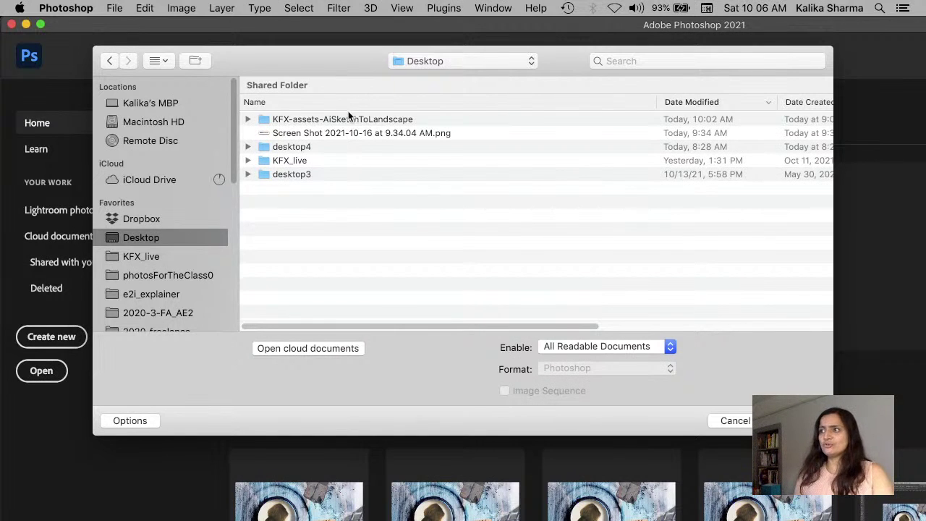
{"action": "double_click", "coordinate": [347, 117]}
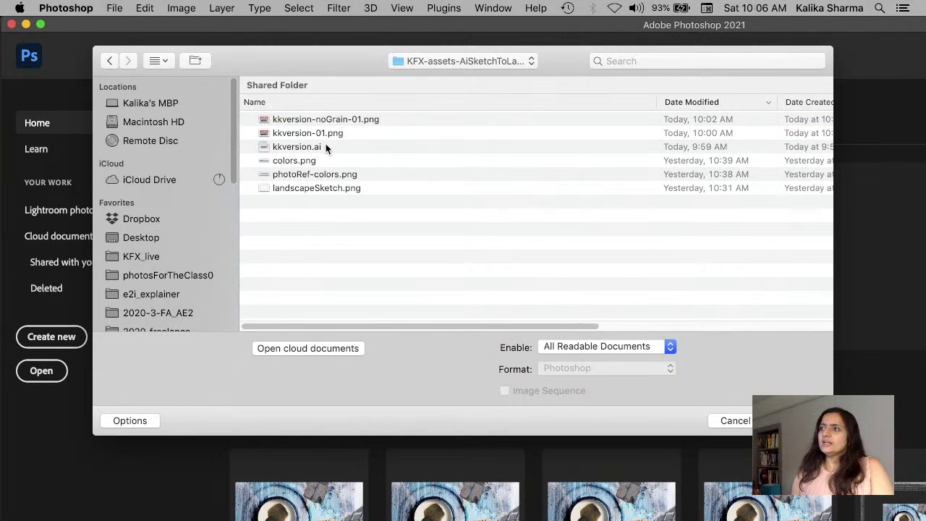
{"action": "left_click", "coordinate": [327, 133]}
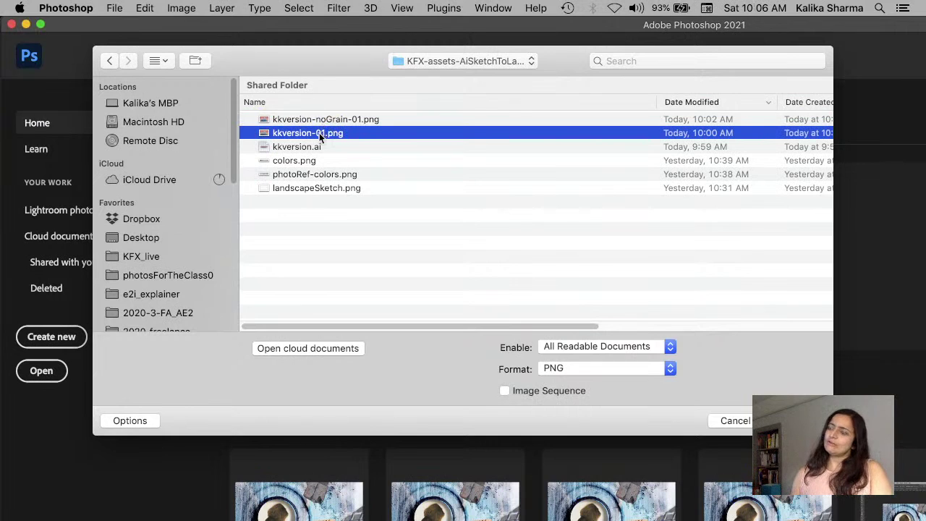
{"action": "left_click", "coordinate": [327, 120]}
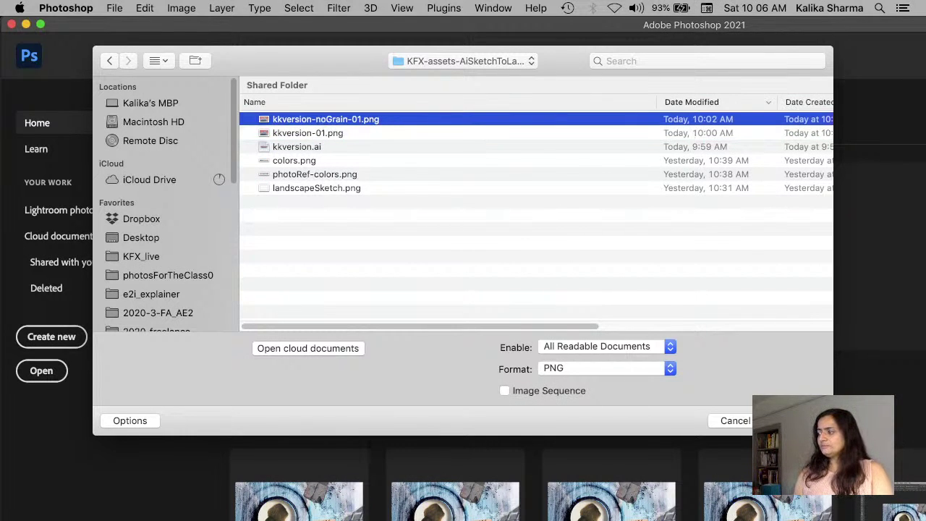
{"action": "left_click", "coordinate": [799, 420]}
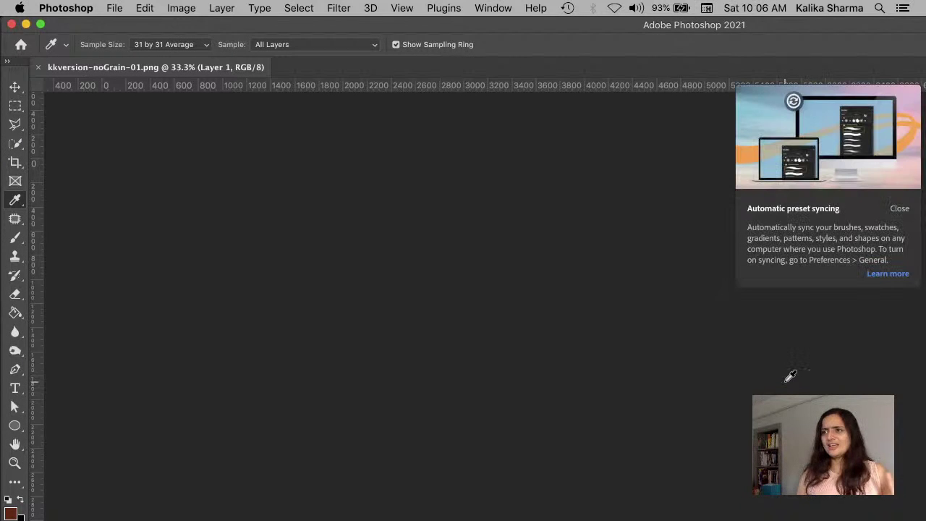
Enlarge the application window, dismiss the preset syncing notice, and show the layers of the opened image
{"action": "left_click", "coordinate": [40, 25]}
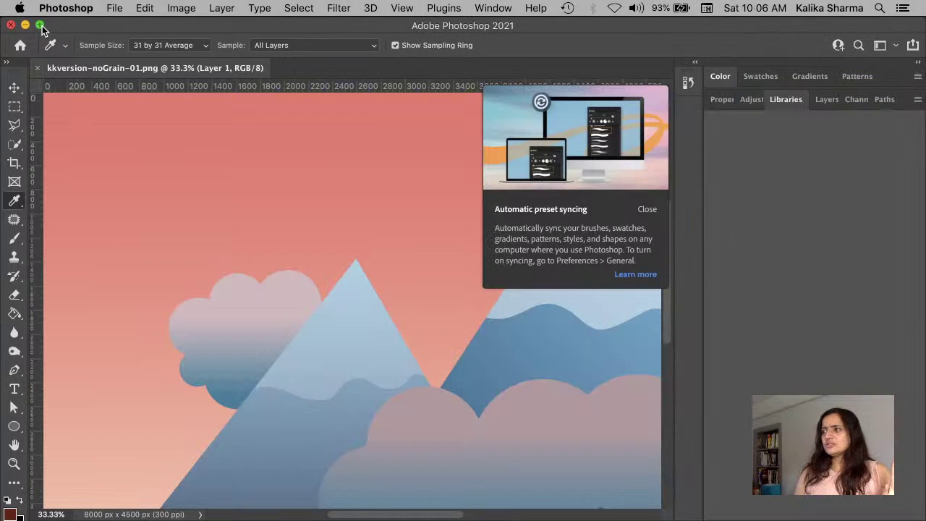
{"action": "left_click", "coordinate": [650, 209]}
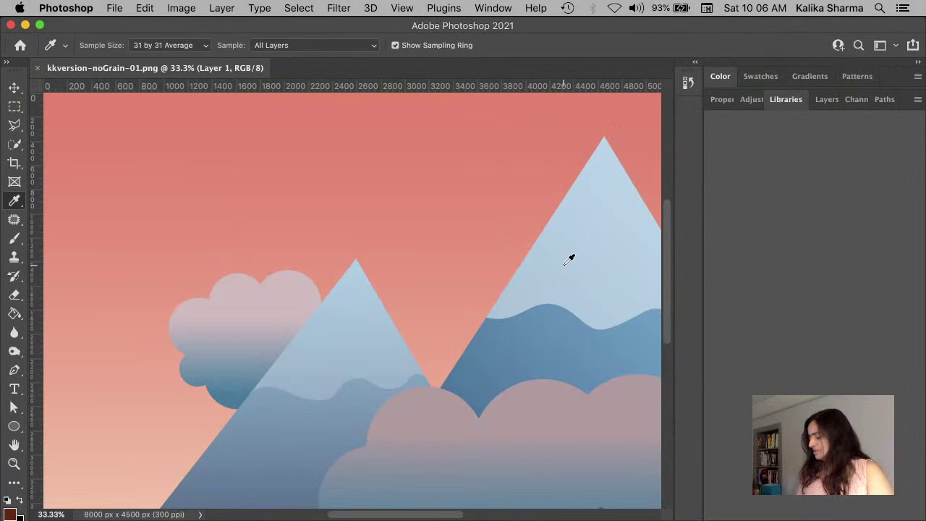
{"action": "key", "text": "super+minus"}
{"action": "key", "text": "super+minus"}
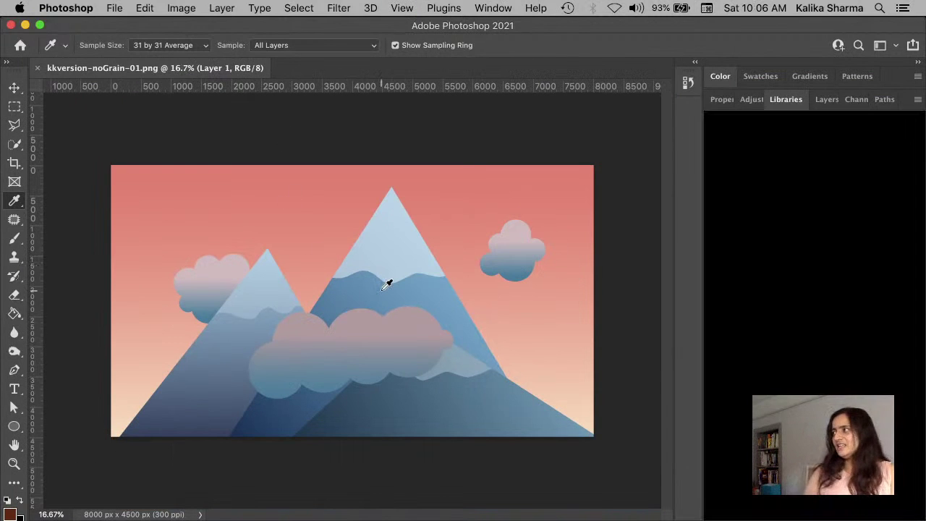
{"action": "left_click", "coordinate": [828, 100]}
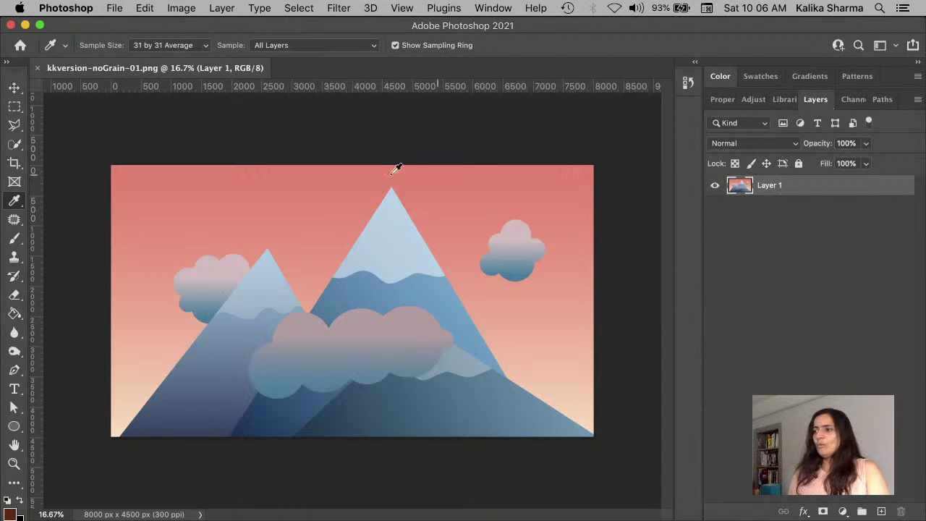
Place kkversion-01.png as an embedded layer above Layer 1, keeping its original size and position
{"action": "left_click", "coordinate": [108, 8]}
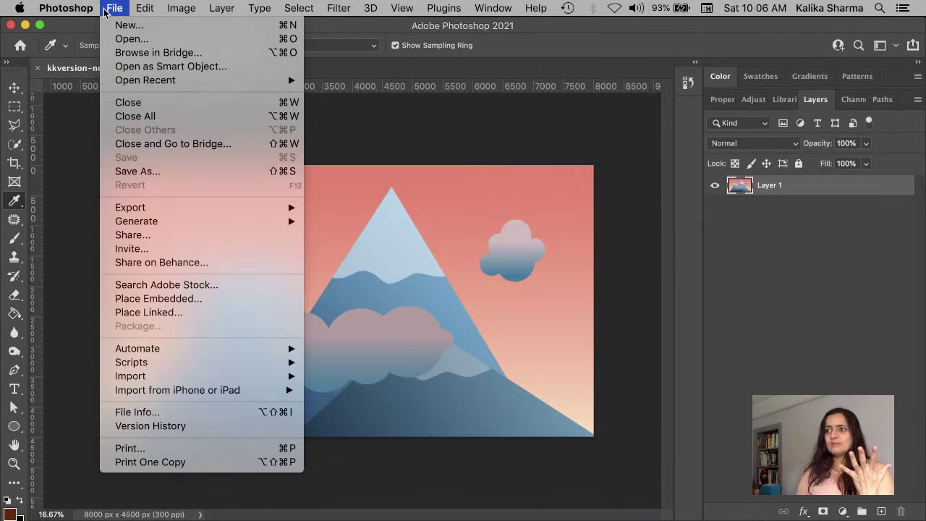
{"action": "left_click", "coordinate": [159, 298]}
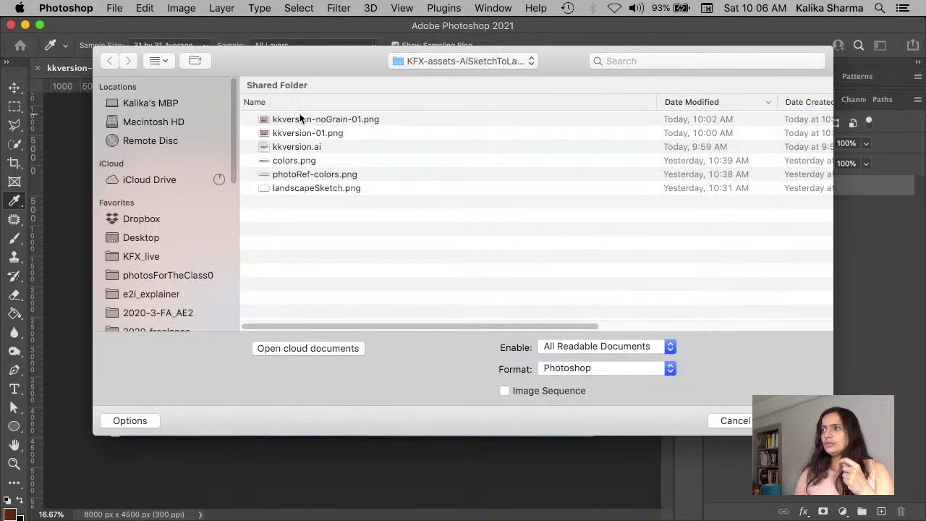
{"action": "left_click", "coordinate": [297, 133]}
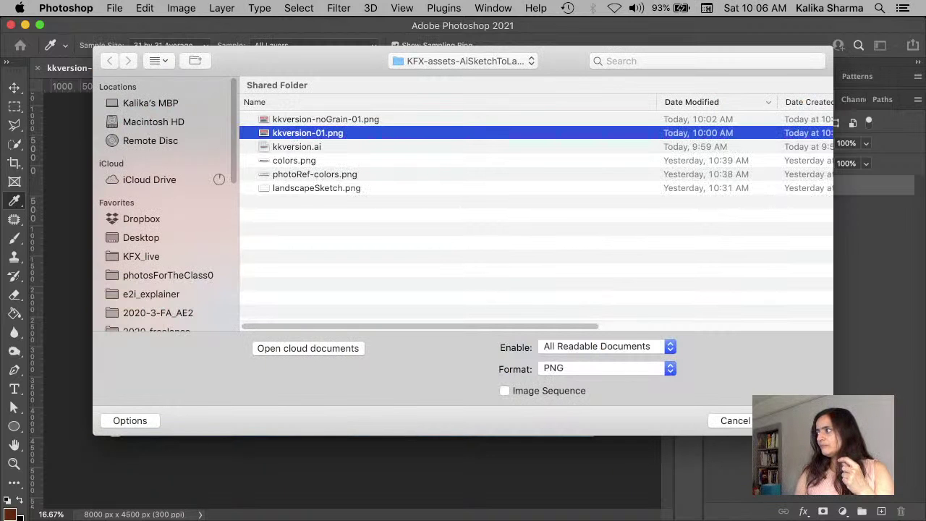
{"action": "key", "text": "Return"}
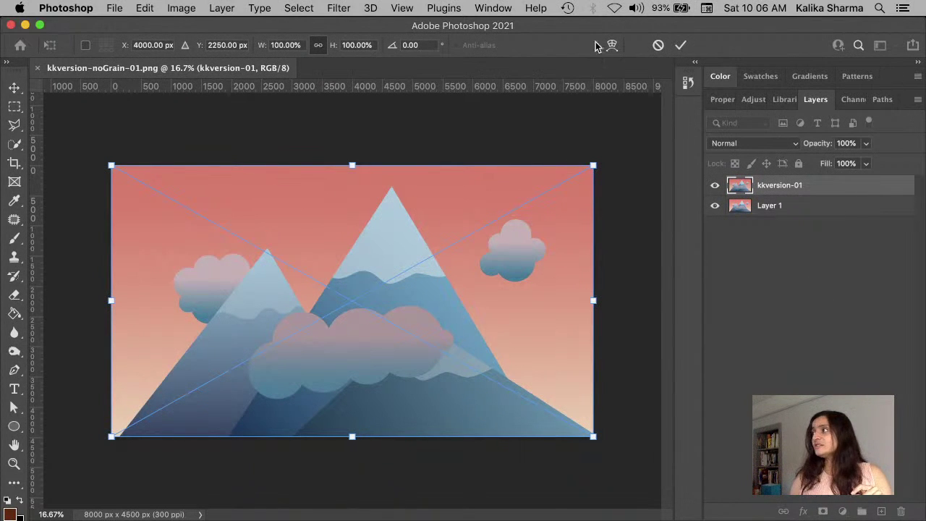
{"action": "left_click", "coordinate": [680, 46]}
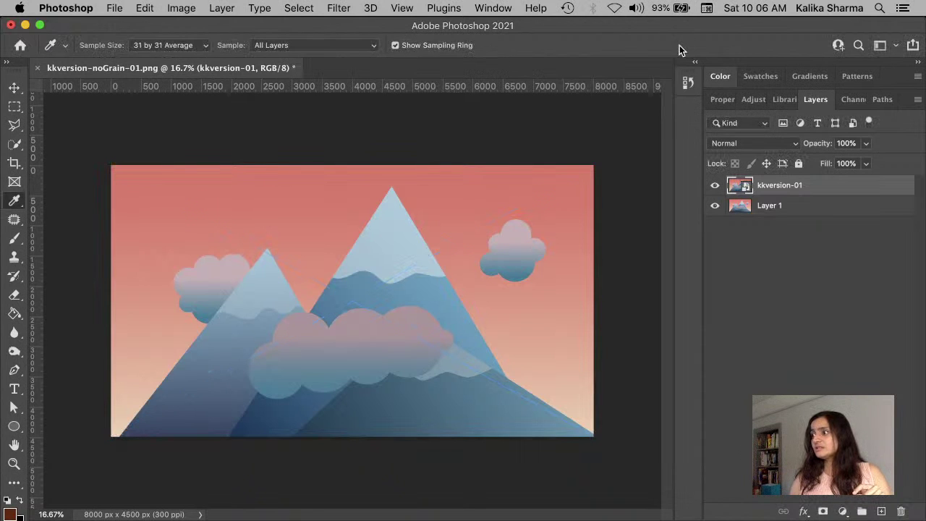
Reduce the opacity of the kkversion-01 layer to 47%
{"action": "left_click", "coordinate": [866, 144]}
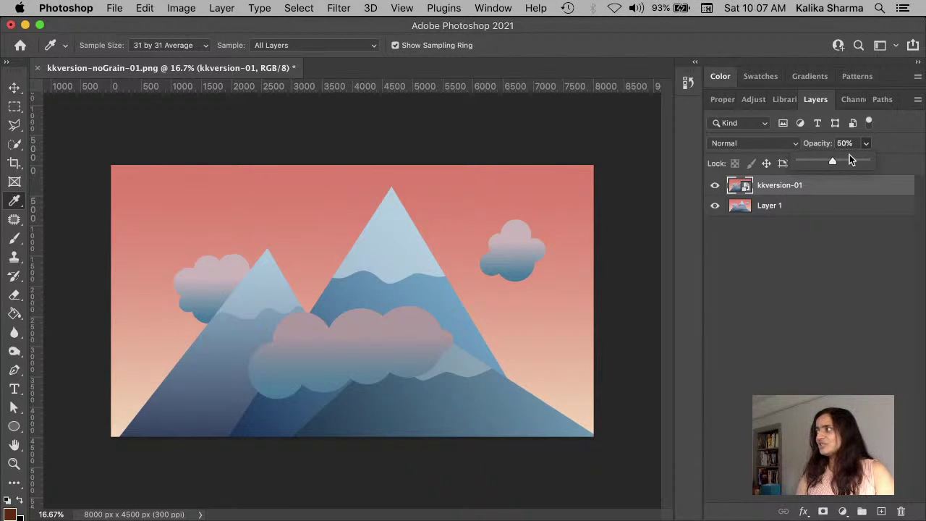
{"action": "left_click_drag", "start_coordinate": [833, 161], "coordinate": [891, 163]}
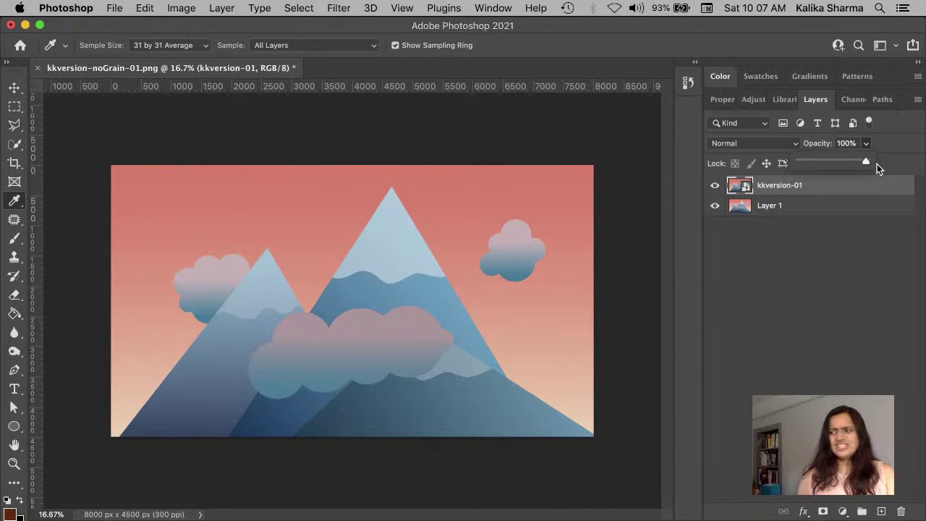
{"action": "left_click", "coordinate": [831, 161]}
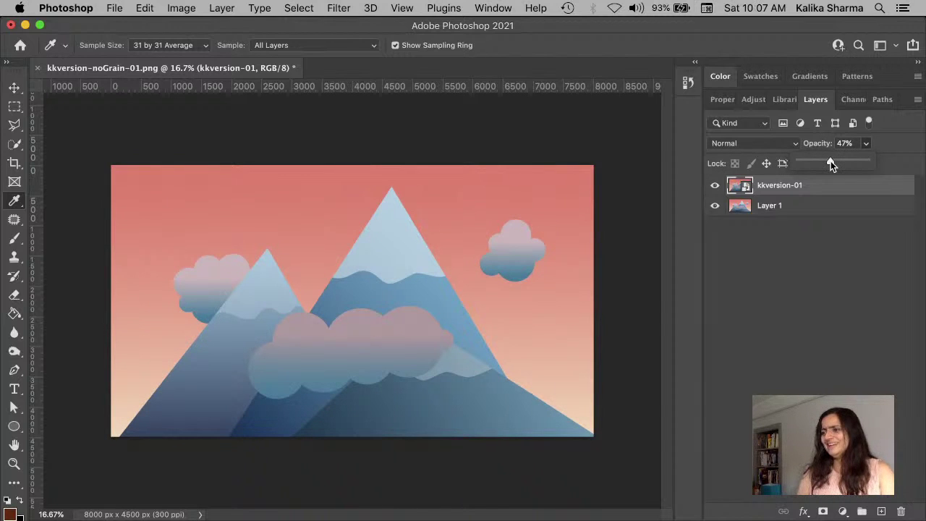
Examine the blended grain texture up close on the large central cloud and the main mountain
{"action": "left_click", "coordinate": [14, 87]}
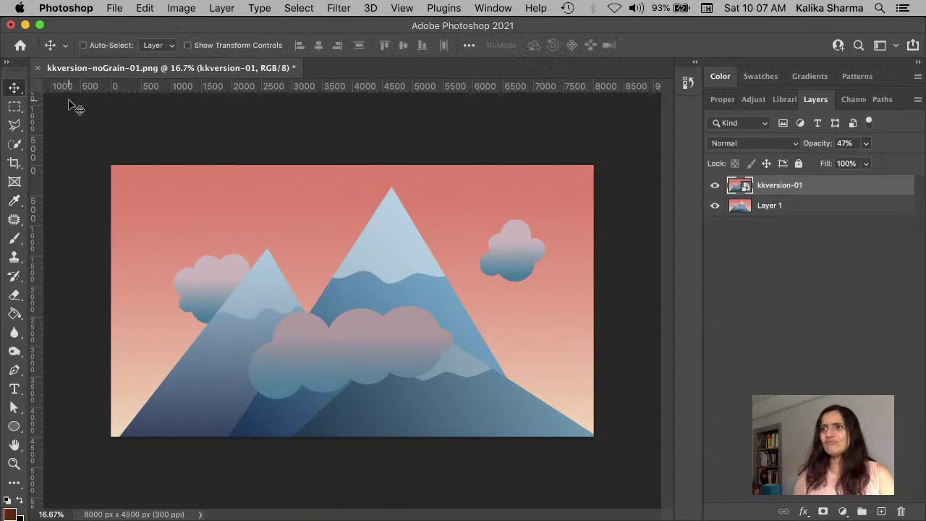
{"action": "key", "text": "z"}
{"action": "left_click", "coordinate": [364, 326]}
{"action": "left_click", "coordinate": [372, 327]}
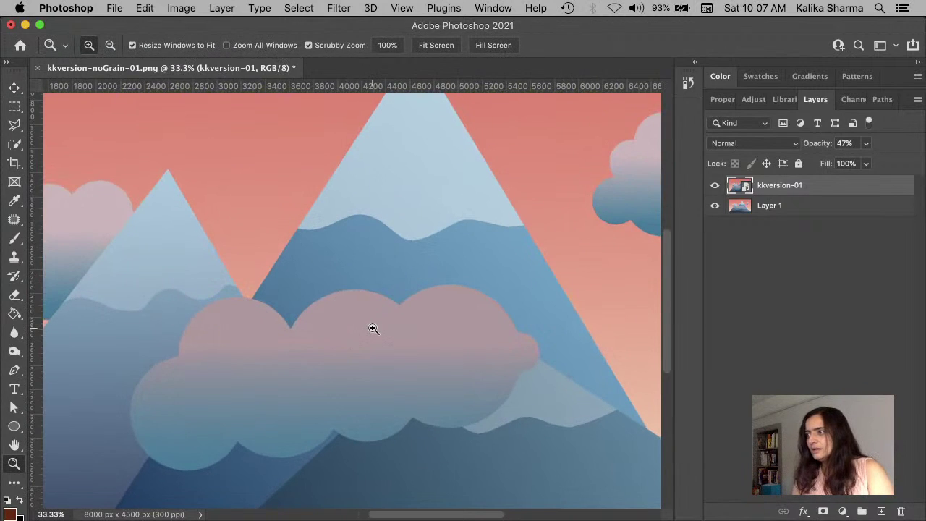
{"action": "left_click", "coordinate": [373, 328]}
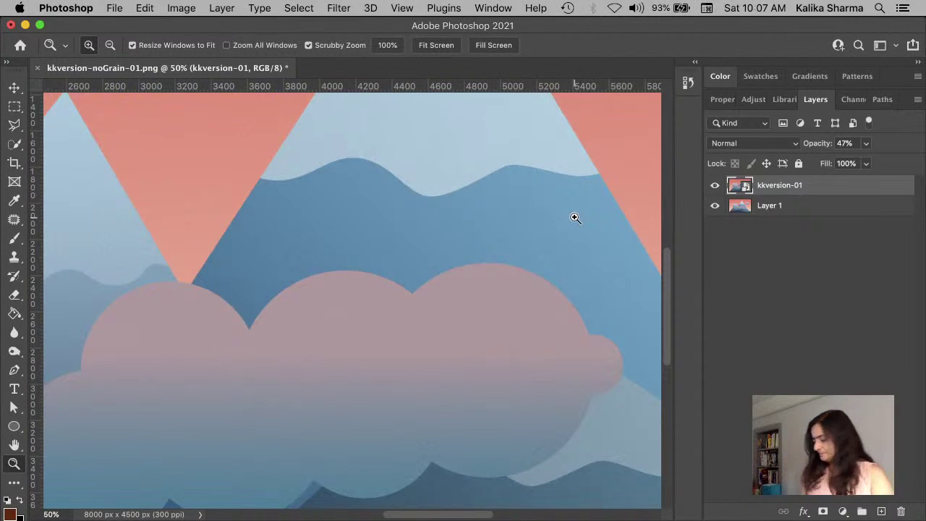
{"action": "key", "text": "super+minus"}
{"action": "key", "text": "super+minus"}
{"action": "key", "text": "super+minus"}
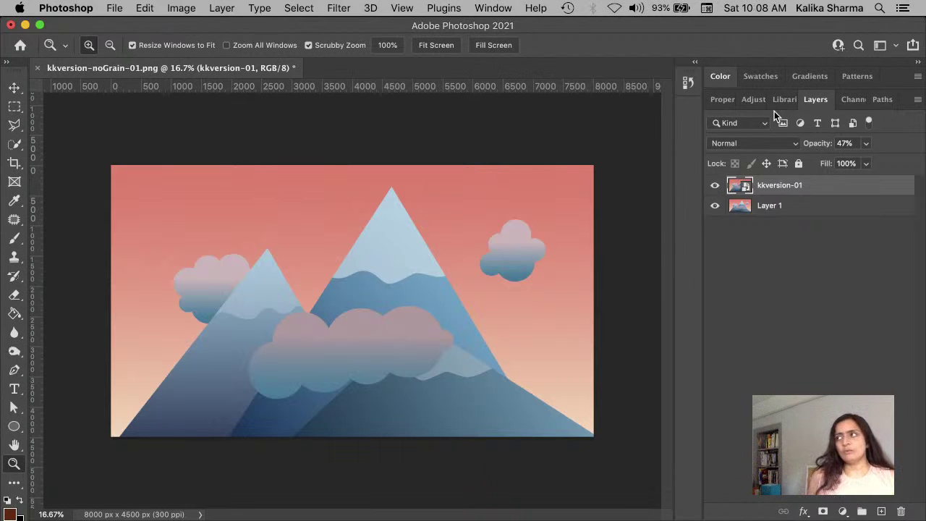
{"action": "left_click", "coordinate": [761, 10]}
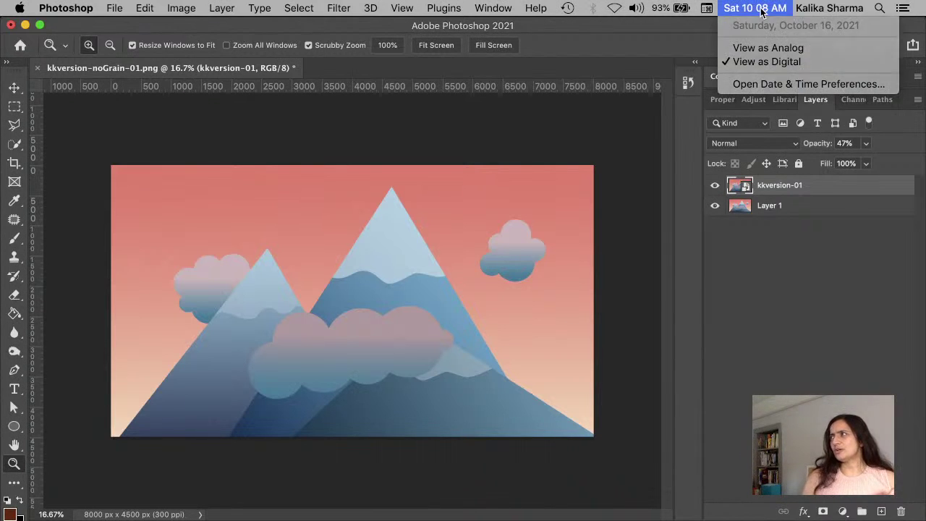
{"action": "left_click", "coordinate": [761, 10]}
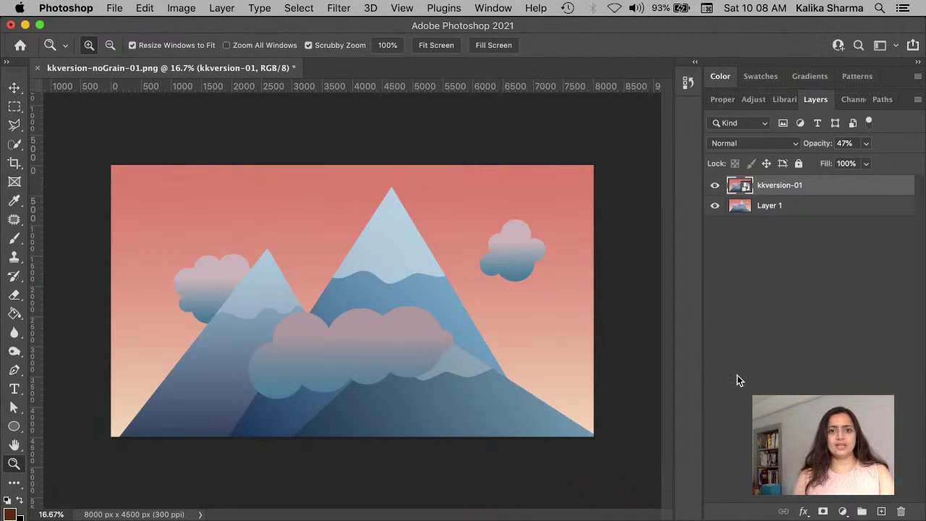